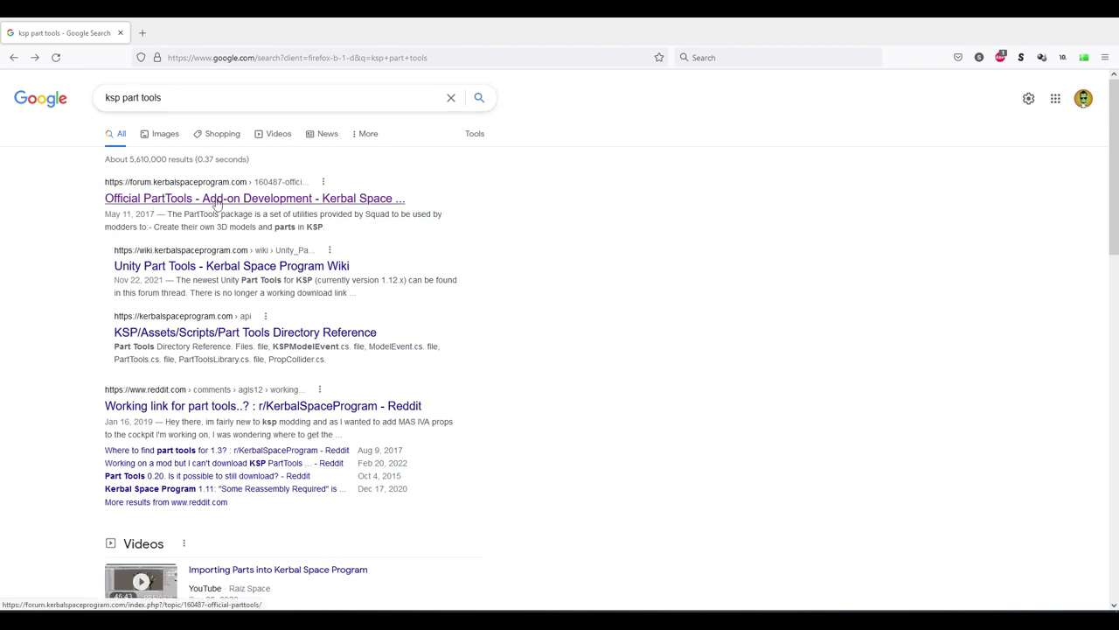
- Open the Official PartTools forum thread from the search results and examine the PartTools download files for the different Unity versions
scroll(464, 420, down, 1)
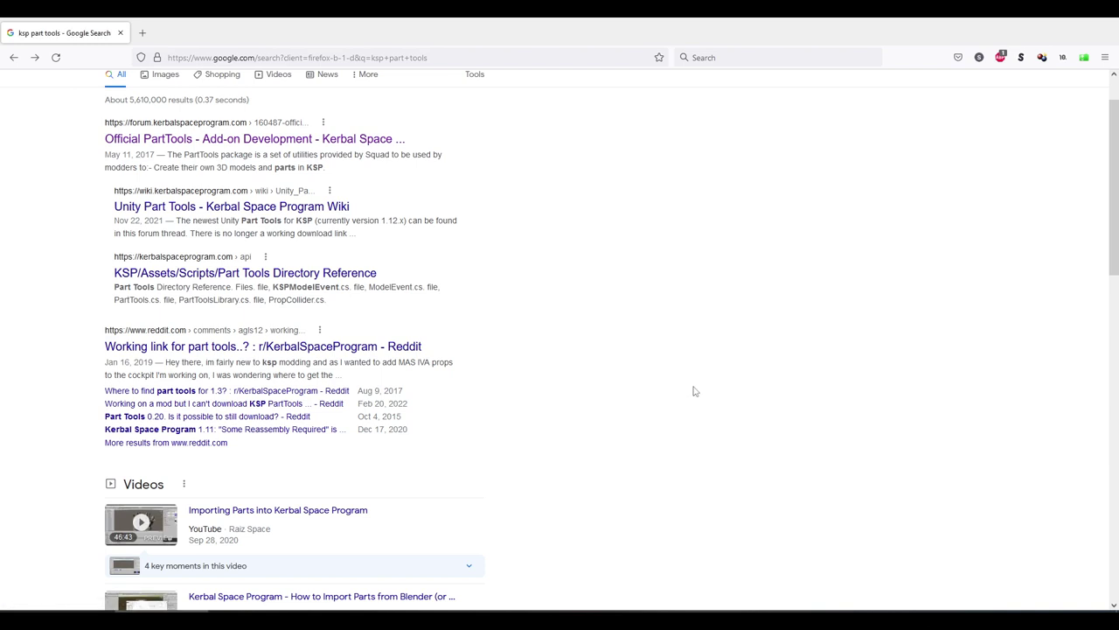
scroll(694, 390, up, 1)
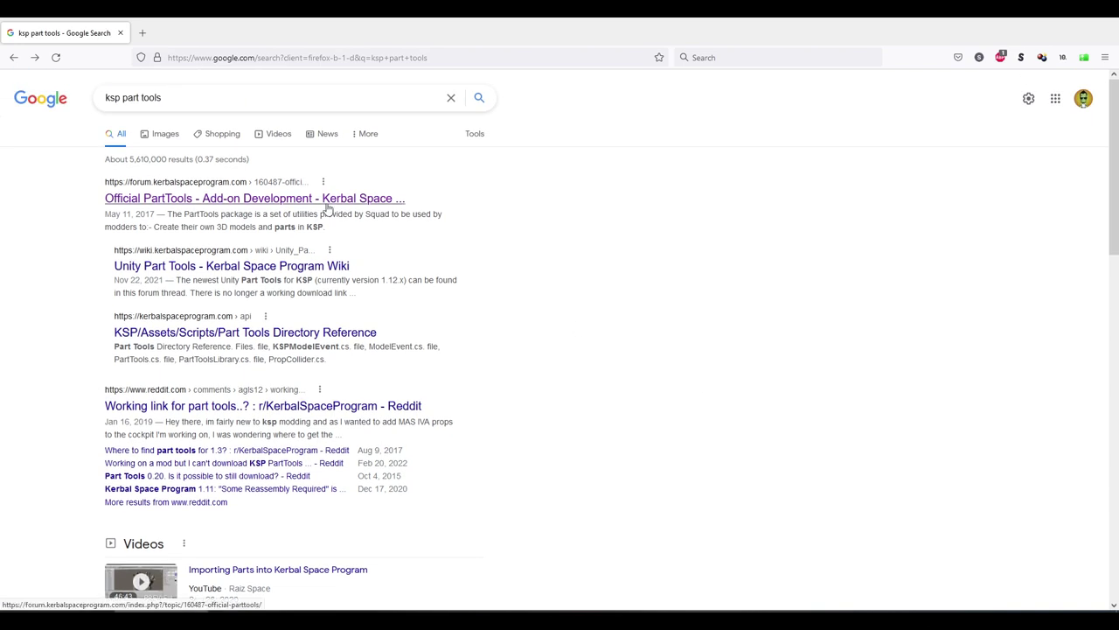
click(149, 203)
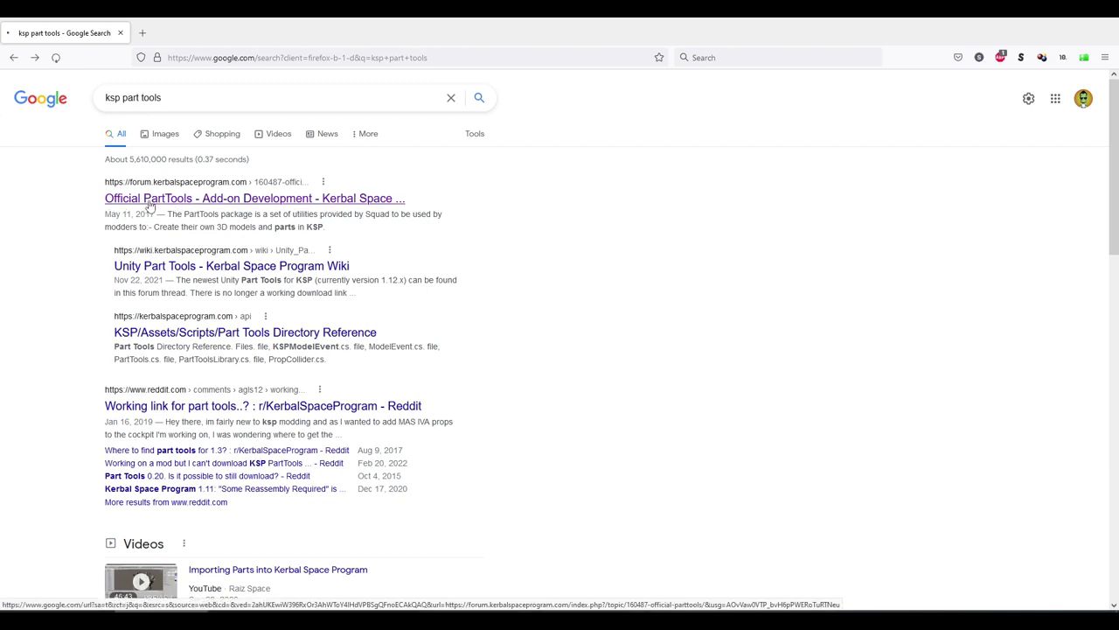
scroll(374, 320, down, 2)
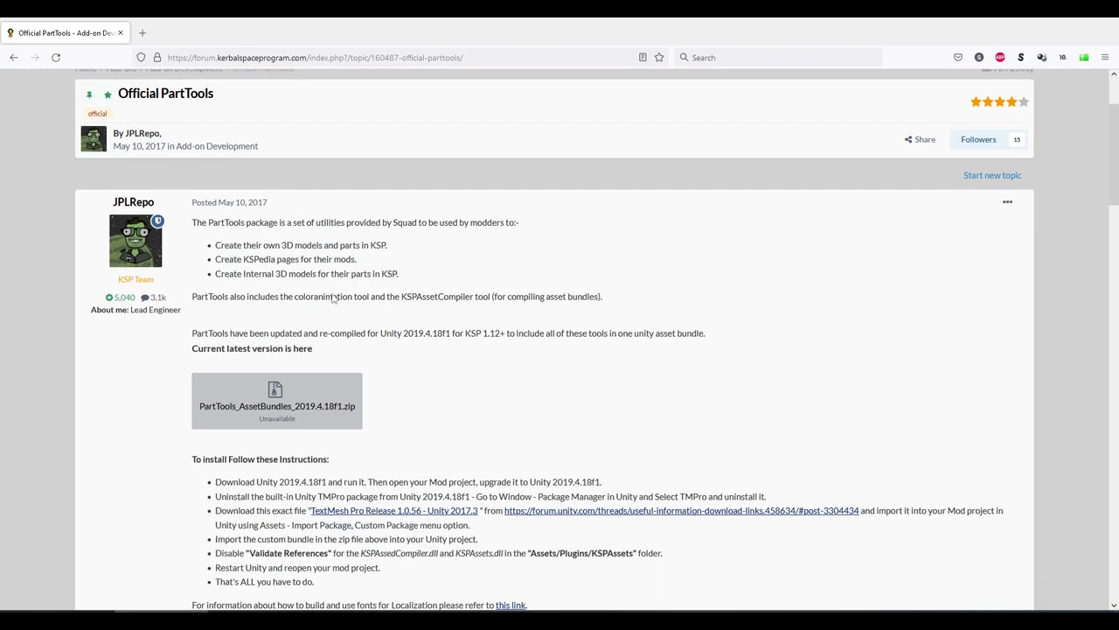
scroll(280, 262, down, 2)
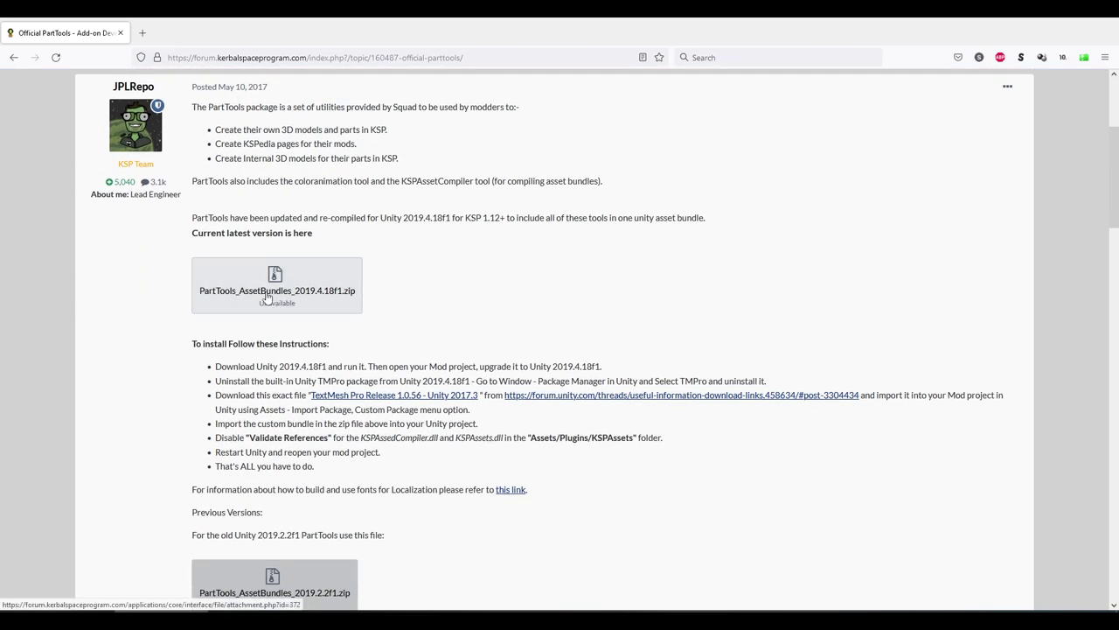
scroll(313, 297, down, 1)
scroll(314, 297, down, 2)
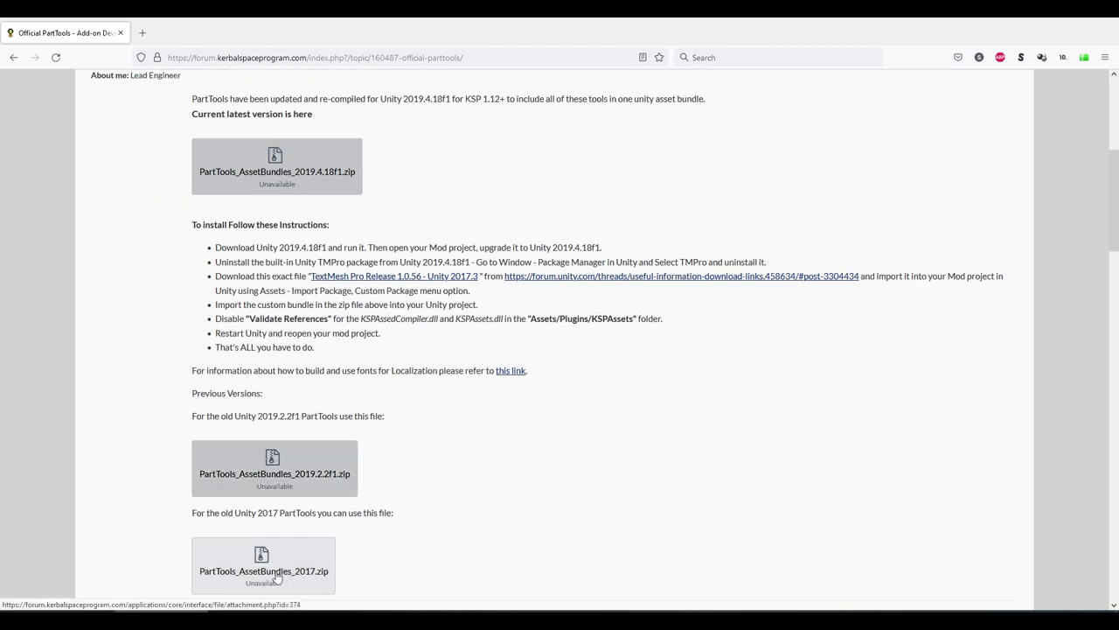
scroll(443, 341, up, 1)
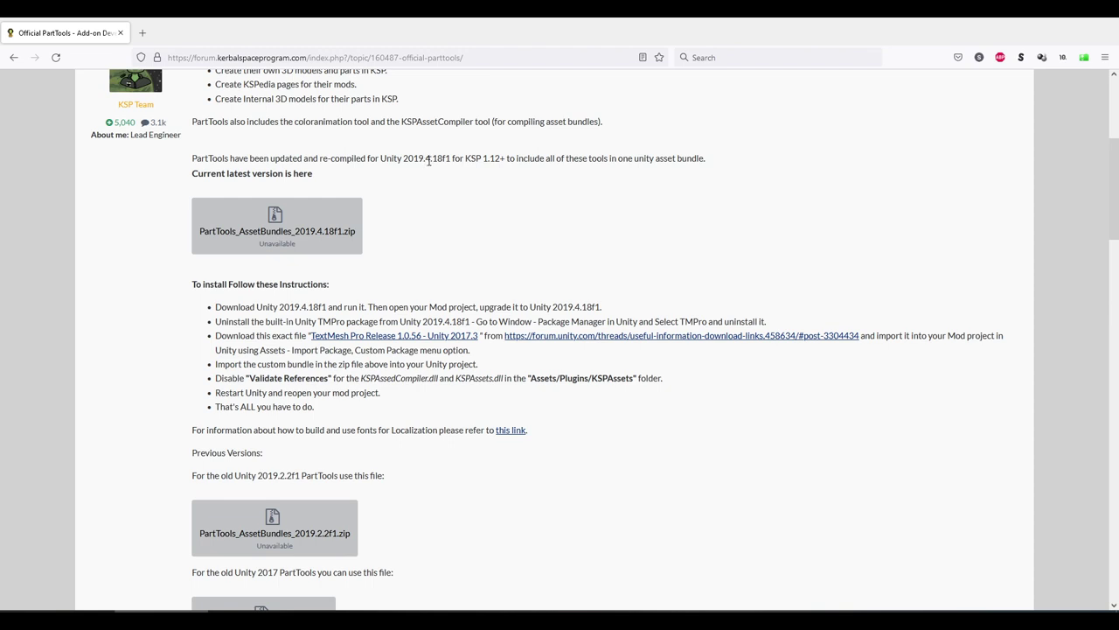
- Read through the thread's installation instructions, highlighting the whole list and the KSPAssedCompiler.dll file name
drag(193, 284, 379, 408)
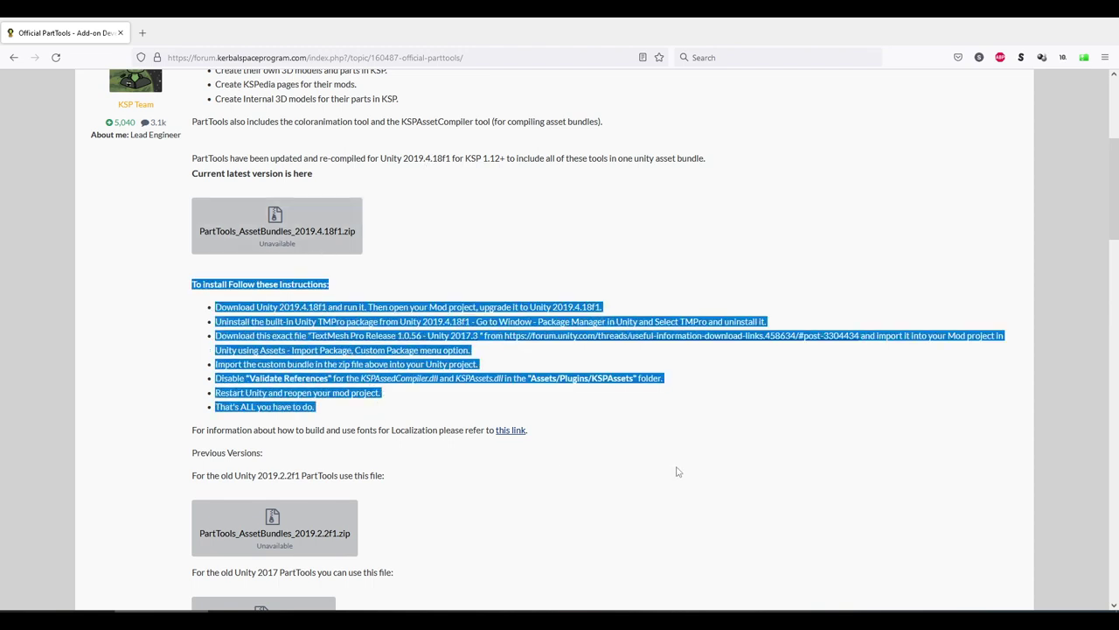
click(340, 410)
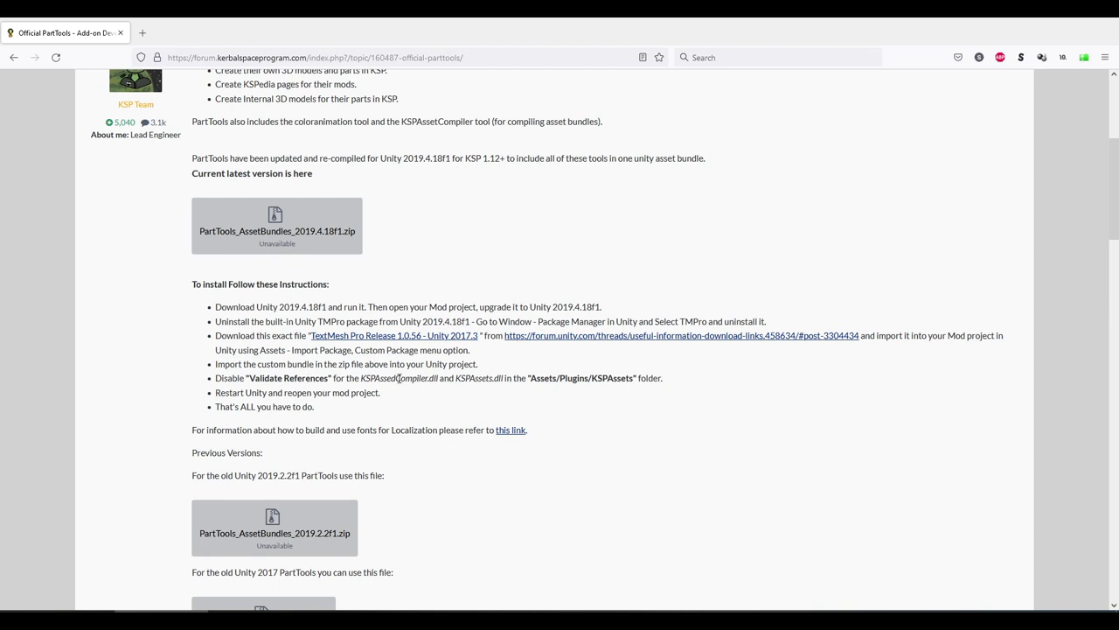
drag(363, 380, 444, 381)
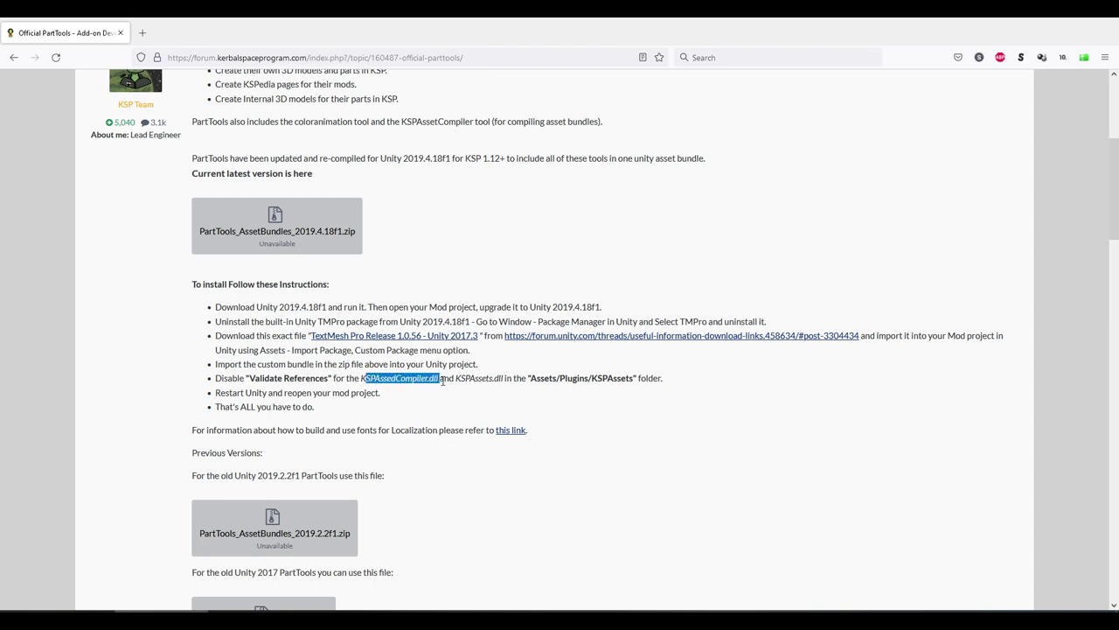
click(408, 398)
- Switch to Unity and look up the custom package import, the KSPAssets commands and the KSP Part Tools commands
mouse_move(838, 609)
click(838, 573)
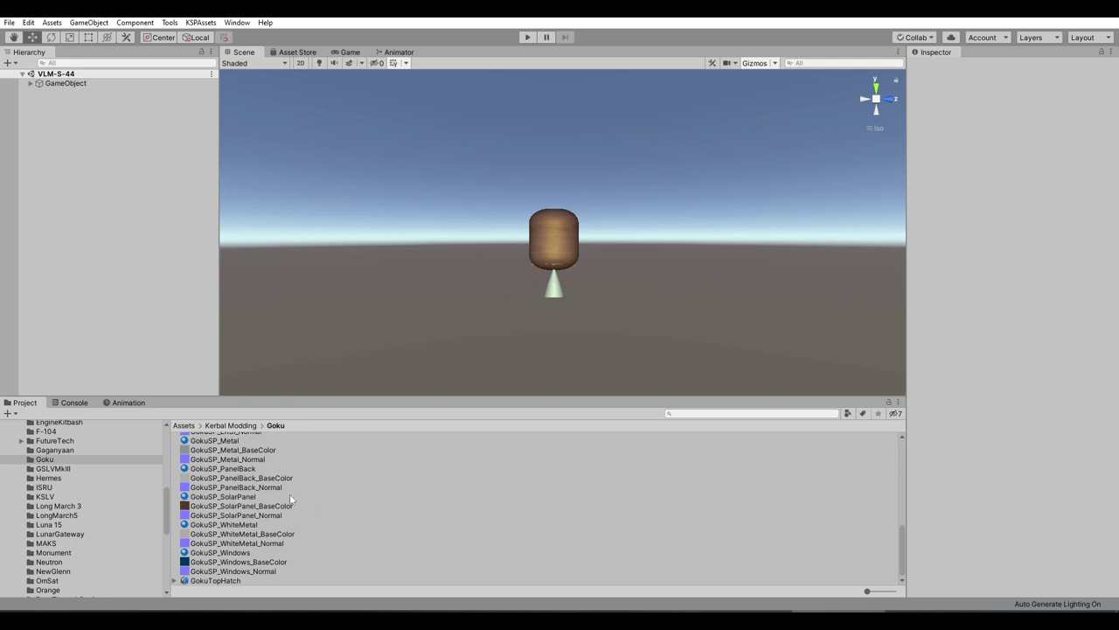
click(52, 22)
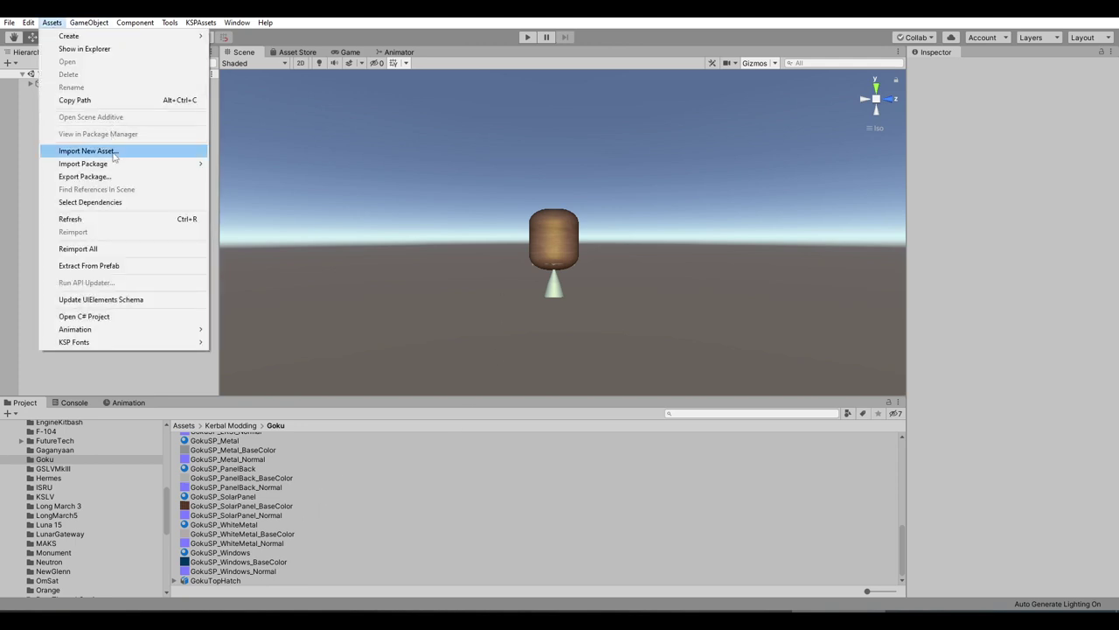
mouse_move(114, 166)
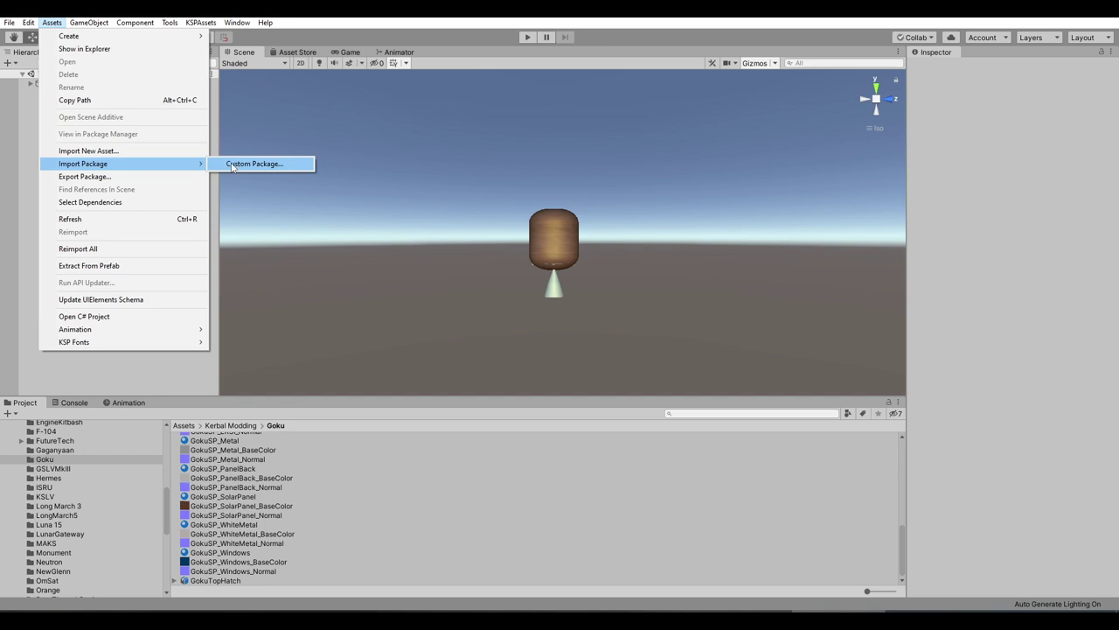
click(204, 24)
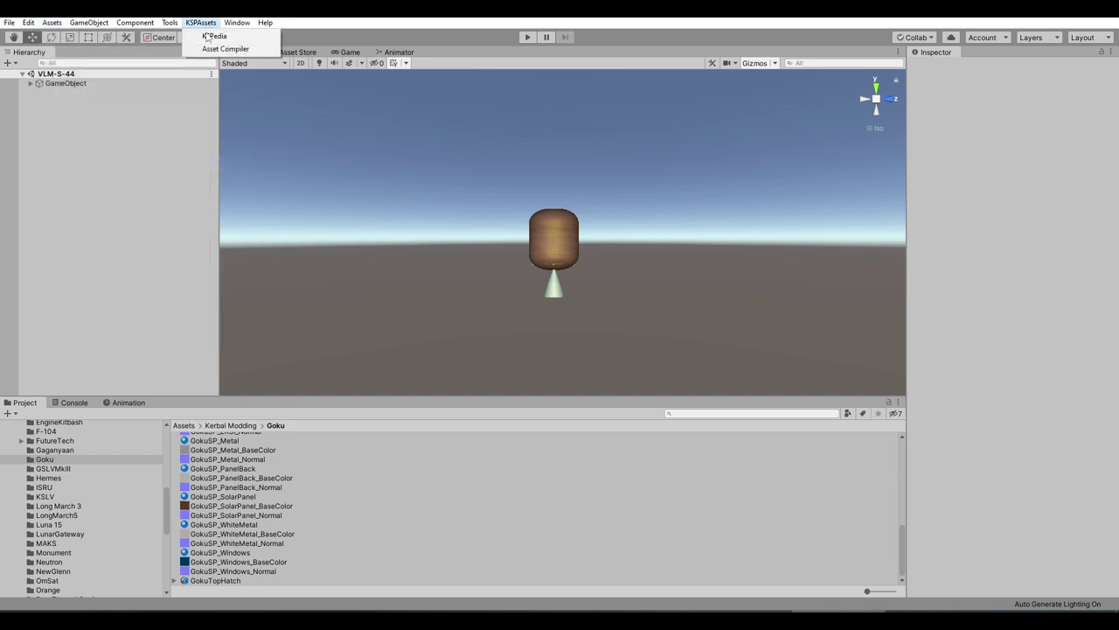
mouse_move(169, 22)
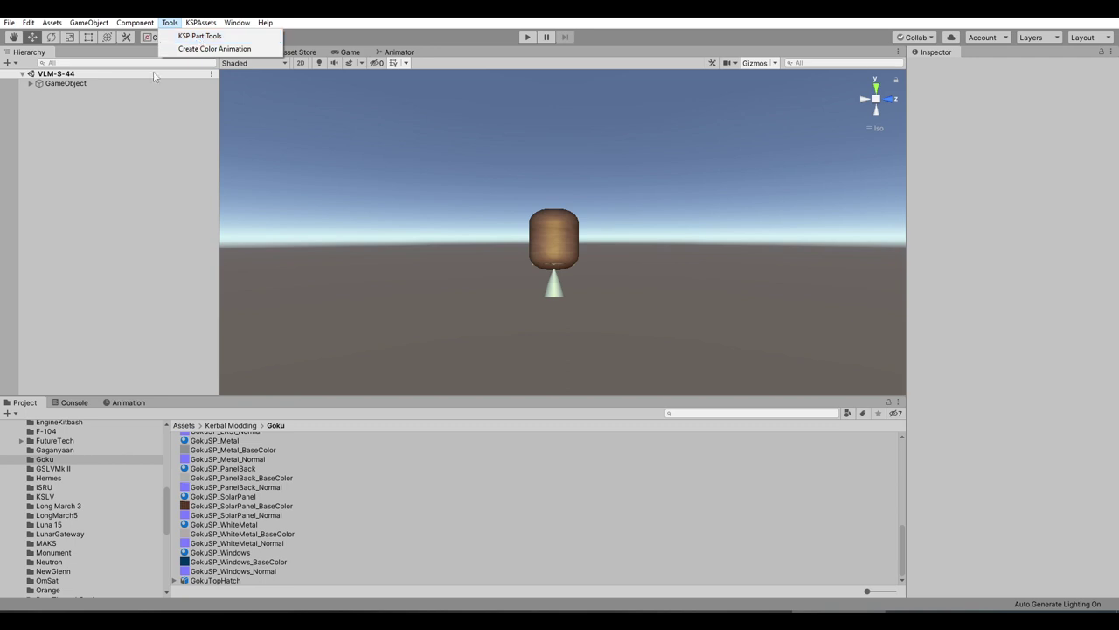
- Delete the VLM-S-44 model nested under GameObject from the scene
click(30, 84)
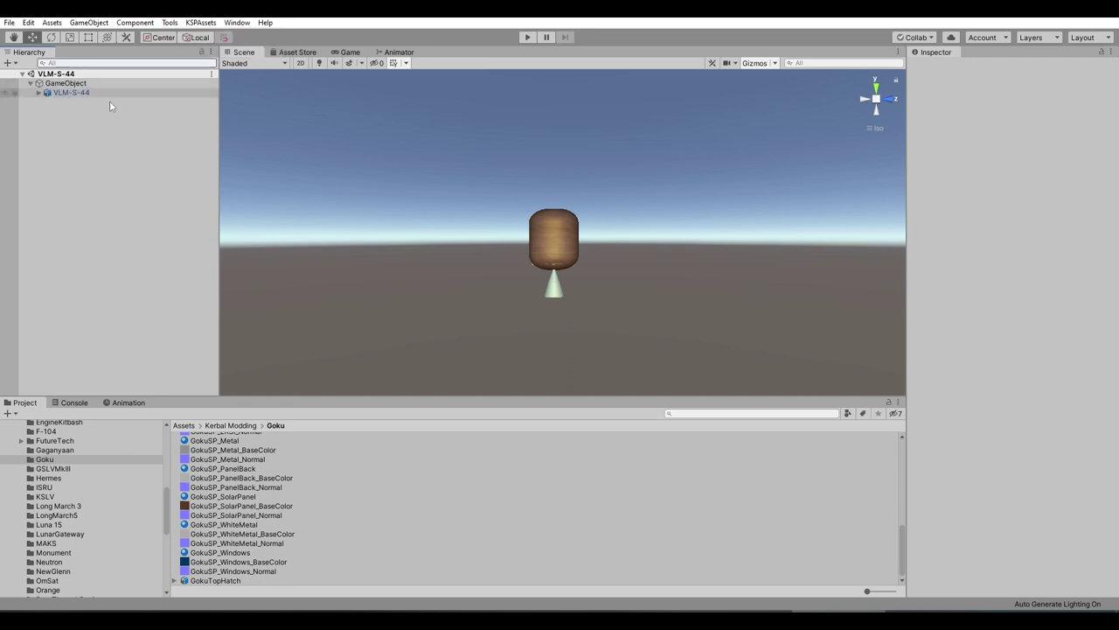
click(81, 94)
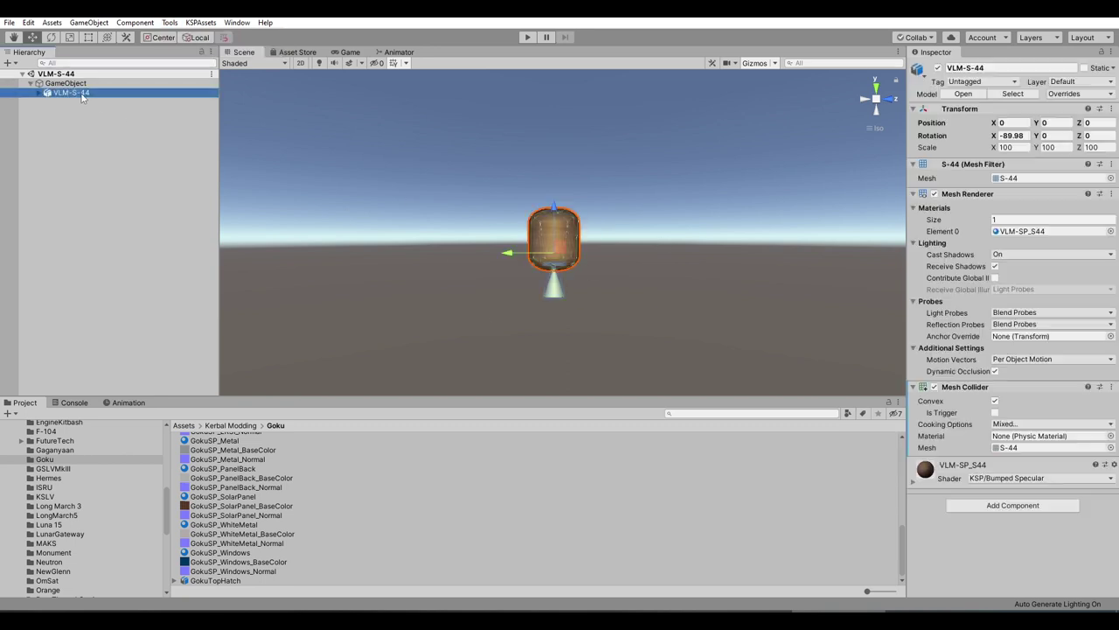
key(Delete)
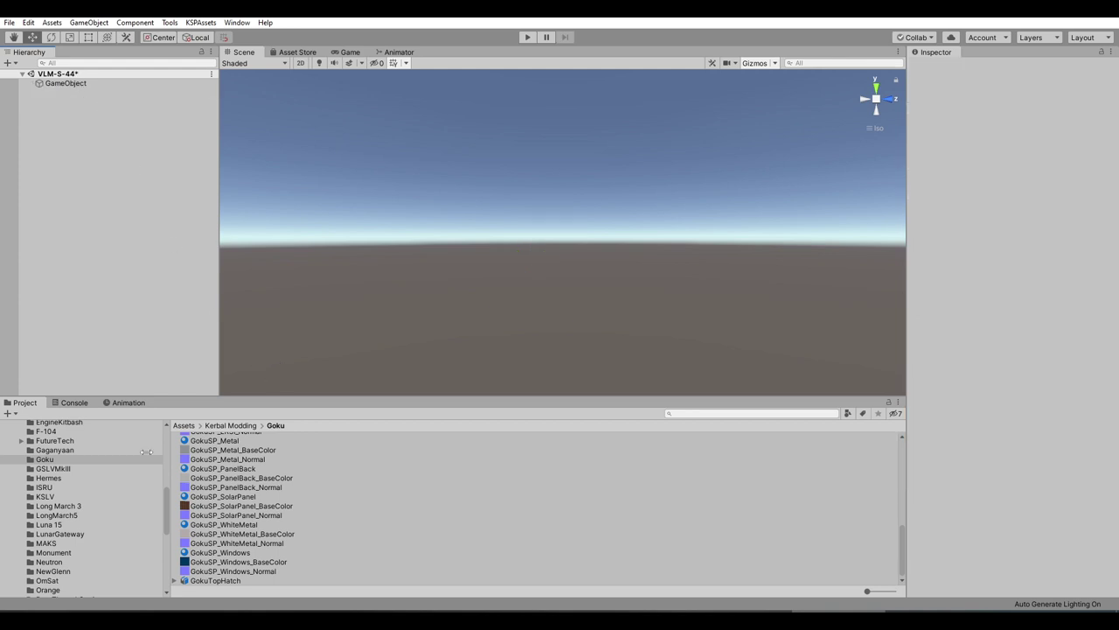
- Create a new folder named CST inside the Kerbal Modding asset folder
scroll(75, 478, up, 3)
scroll(65, 488, up, 2)
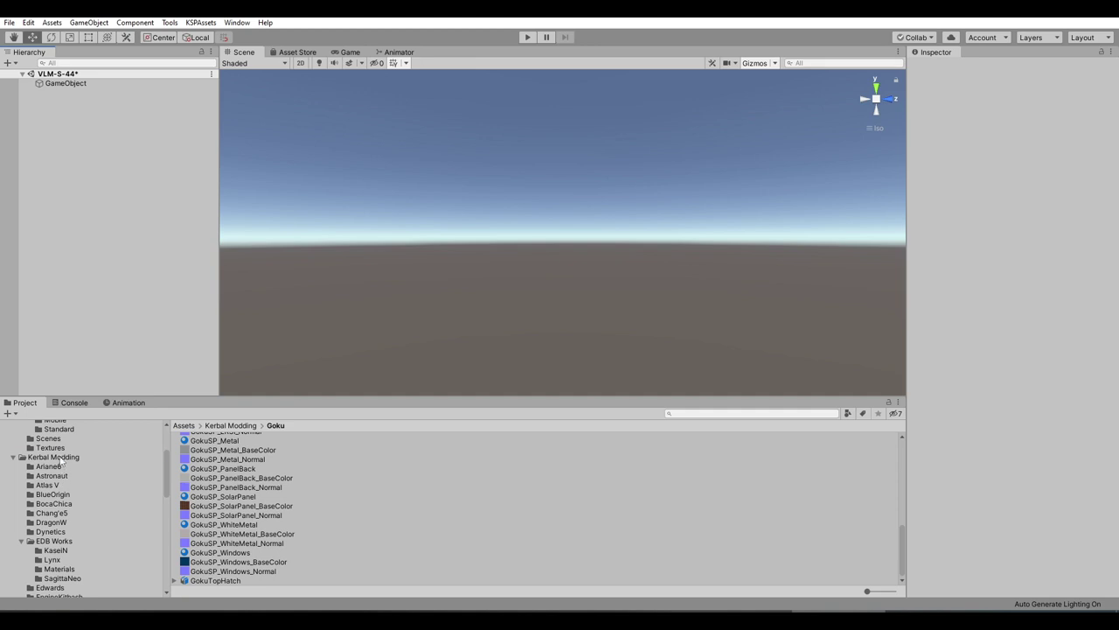
click(61, 457)
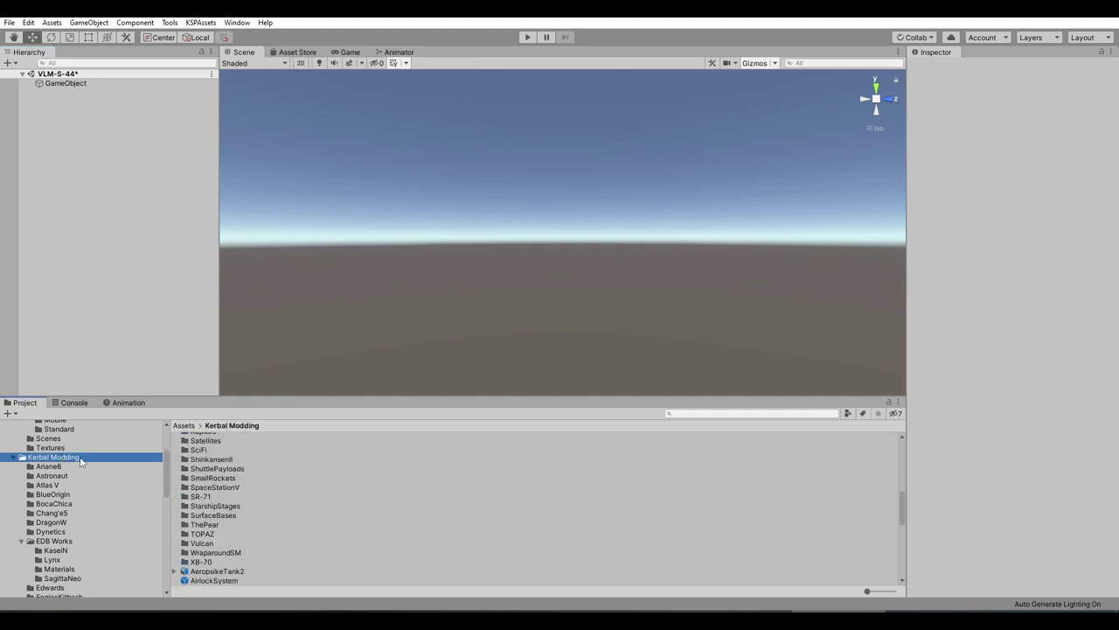
right_click(83, 458)
mouse_move(169, 149)
click(267, 144)
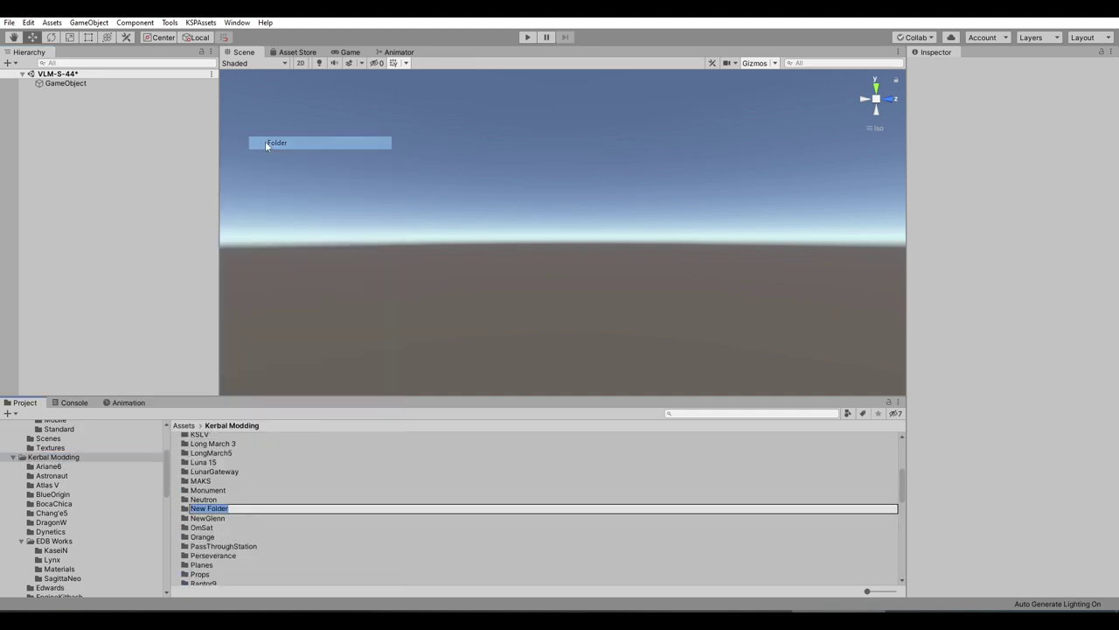
text(CST)
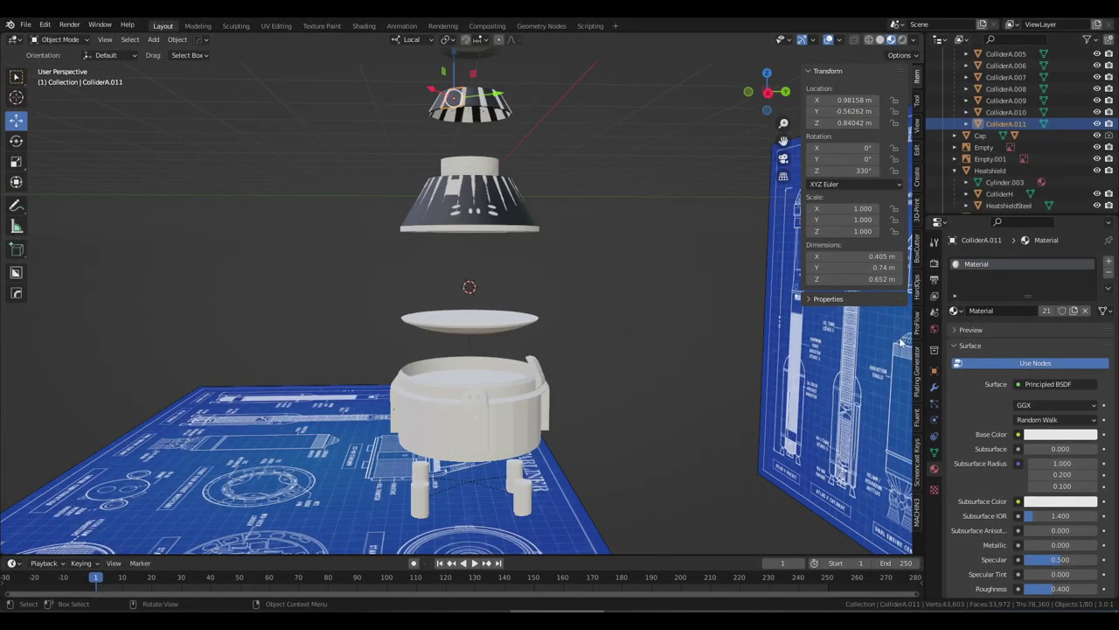
- In Blender, undo the recent part moves until the cap, aerocap, heatshield and service module are reassembled with the capsule
scroll(545, 245, down, 2)
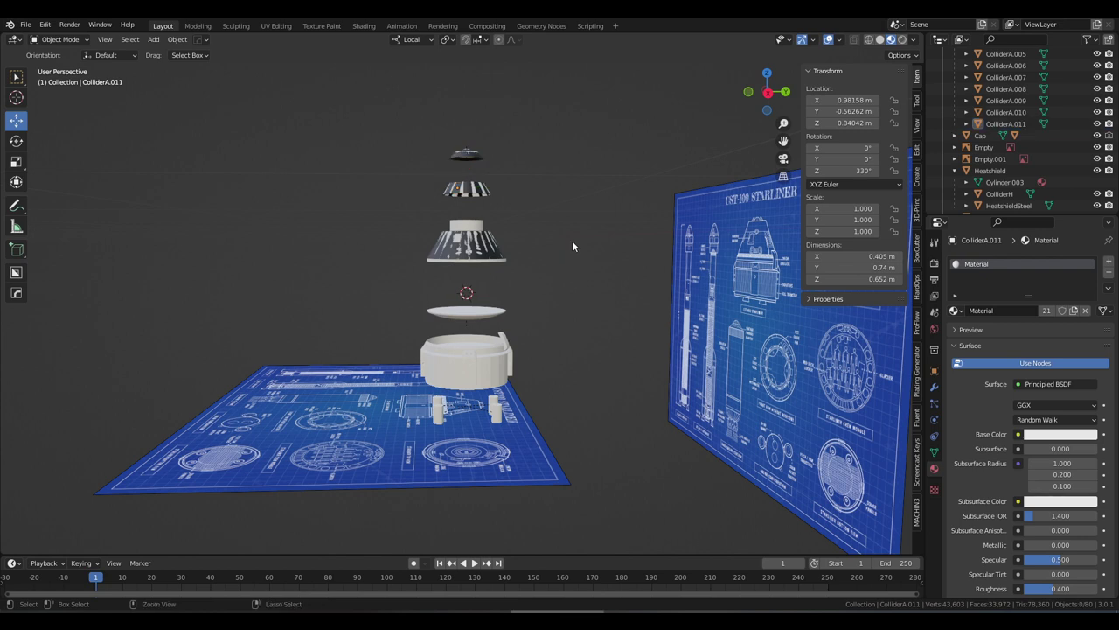
key(ctrl+z)
key(ctrl+z)
key(ctrl+z)
key(ctrl+z)
key(ctrl+z)
key(ctrl+z)
key(ctrl+z)
key(ctrl+z)
key(ctrl+z)
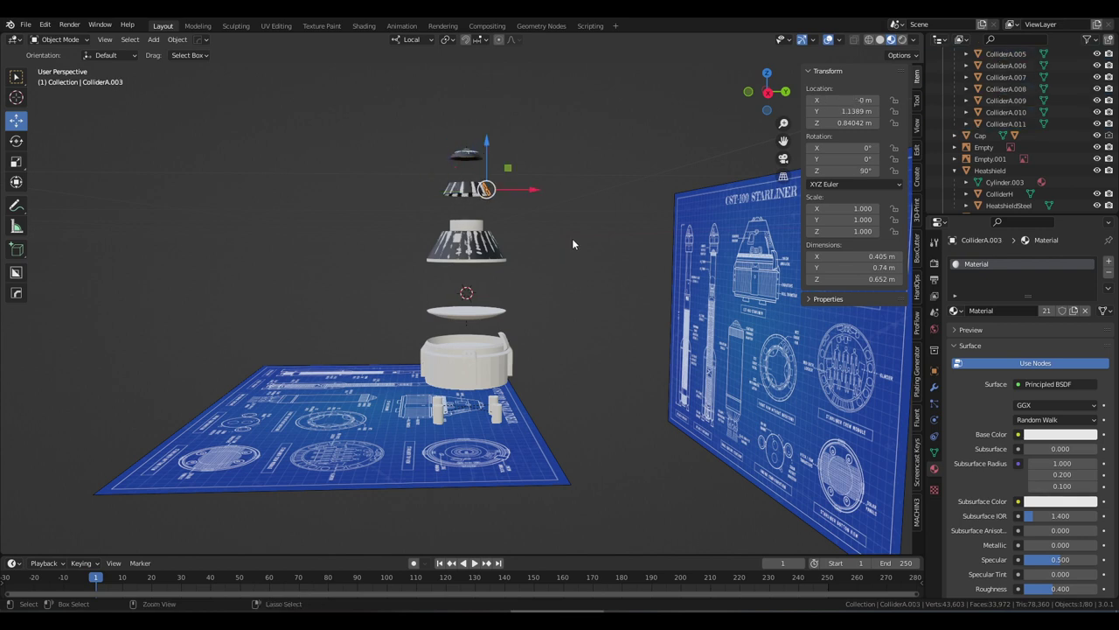
key(ctrl+z)
key(ctrl+z)
key(ctrl+z)
key(ctrl+z)
key(ctrl+z)
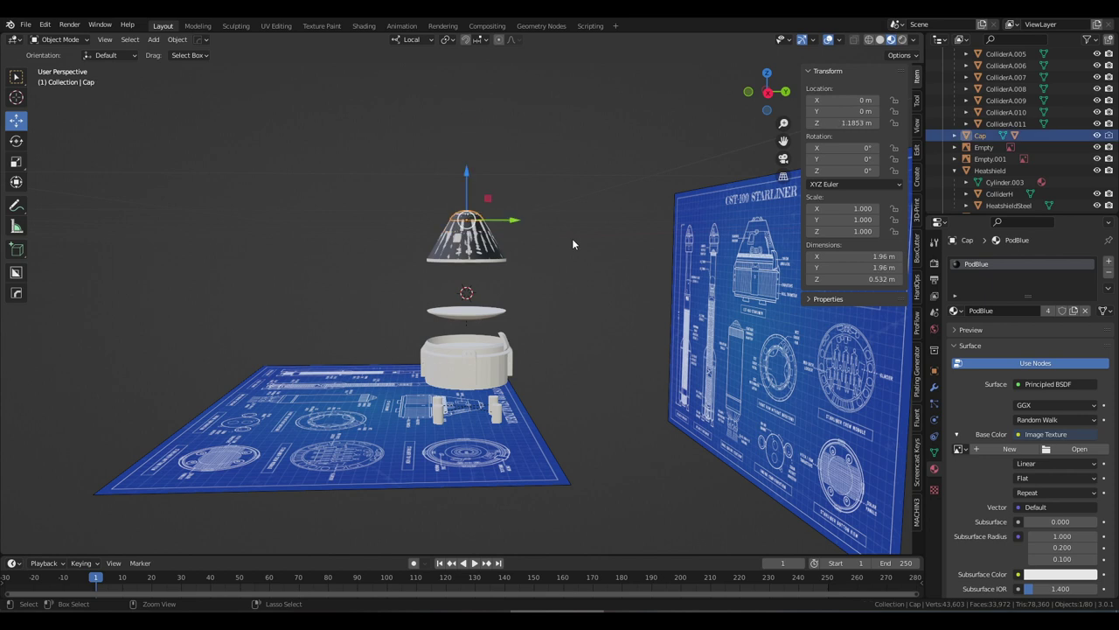
key(ctrl+z)
key(ctrl+z)
key(ctrl+z)
key(ctrl+z)
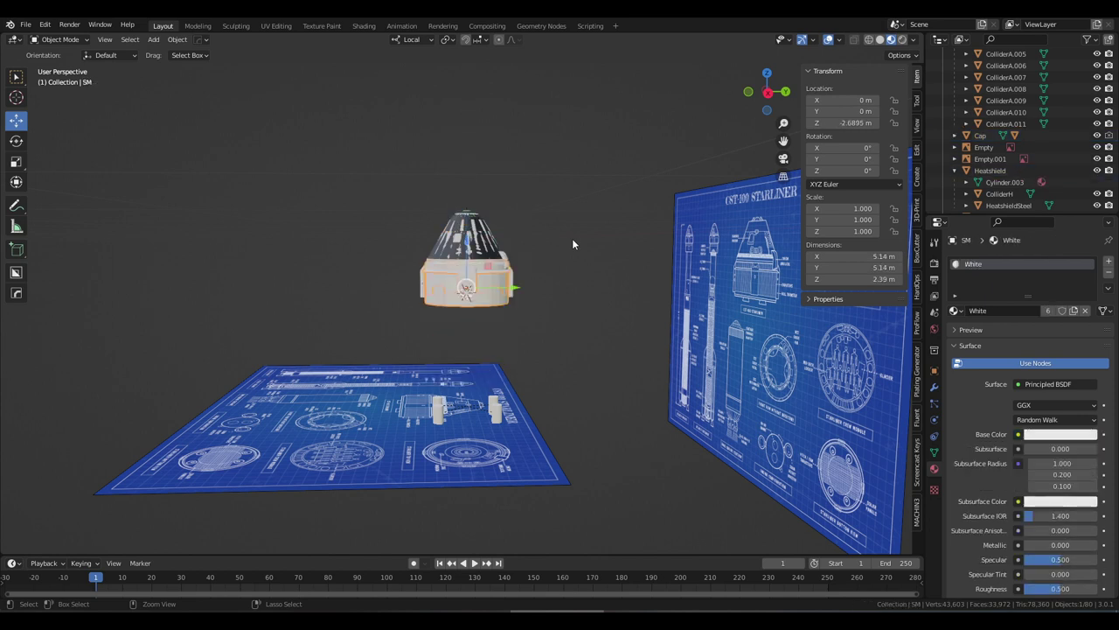
- Move AbortEngines up along local Z into the service module, to about Z -3.11 m, with the nozzles protruding below its base
scroll(995, 99, up, 10)
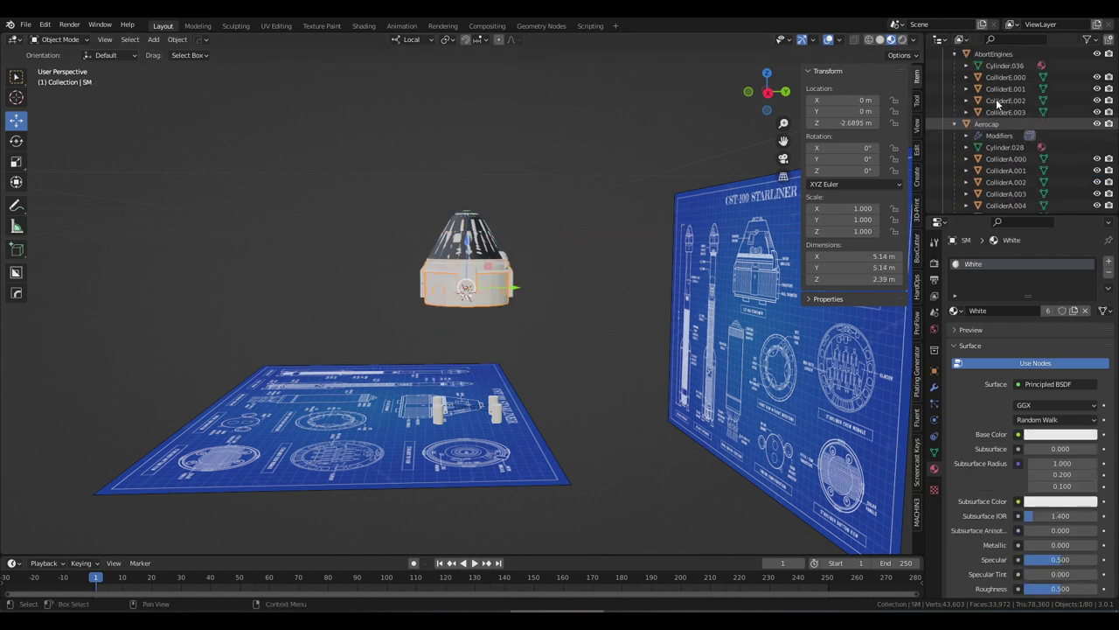
key(g)
key(z)
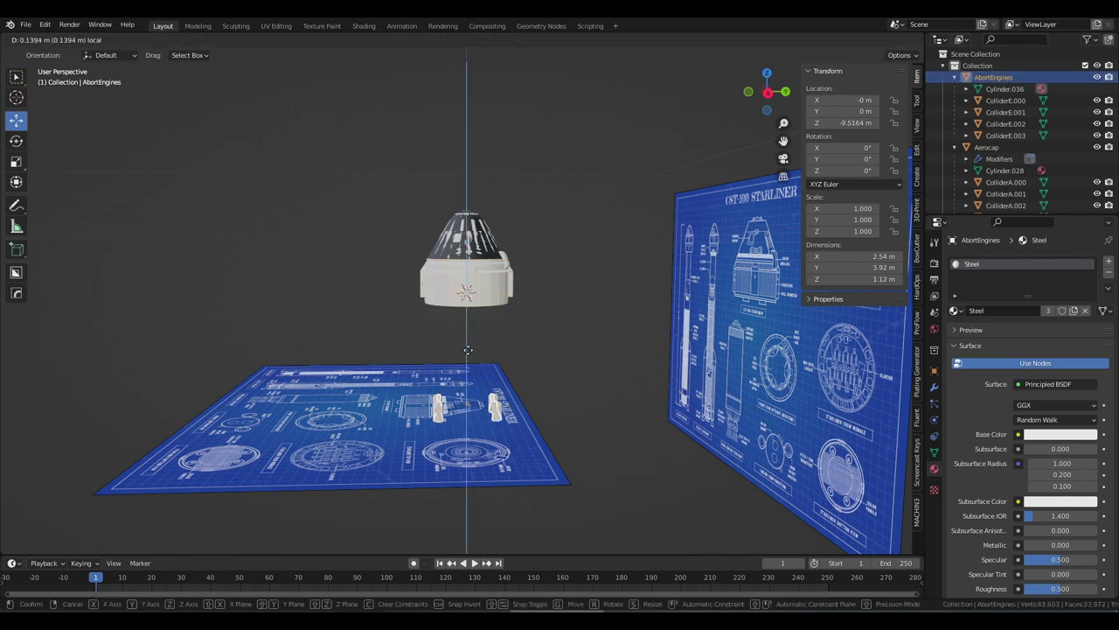
click(486, 253)
key(KP_Decimal)
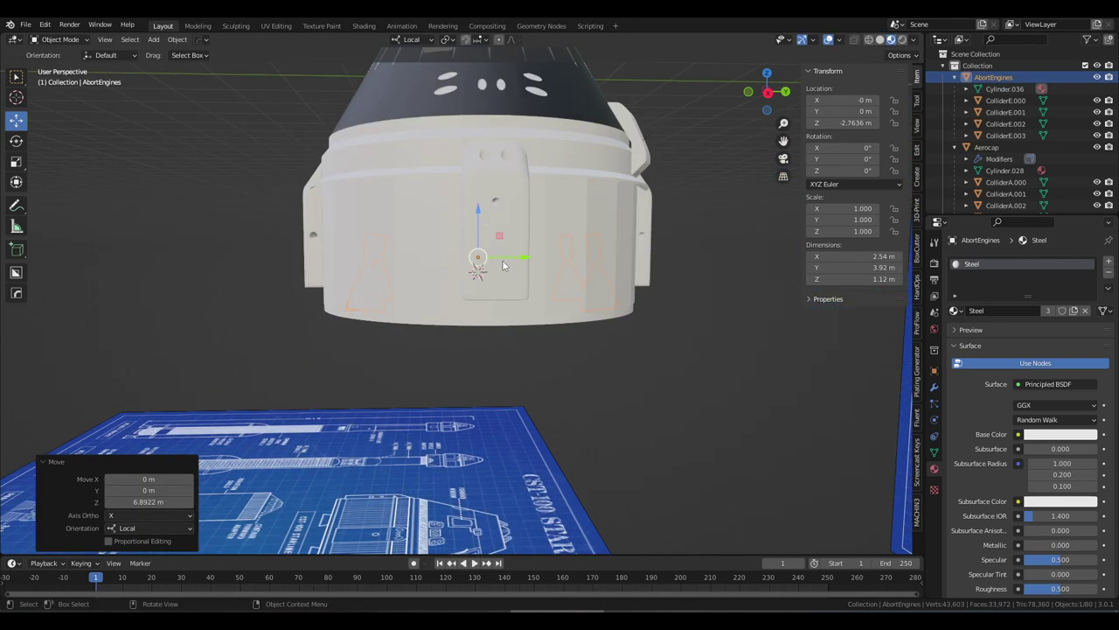
key(g)
key(z)
click(480, 201)
mouse_move(500, 215)
middle_down()
mouse_move(502, 185)
mouse_move(505, 234)
middle_up()
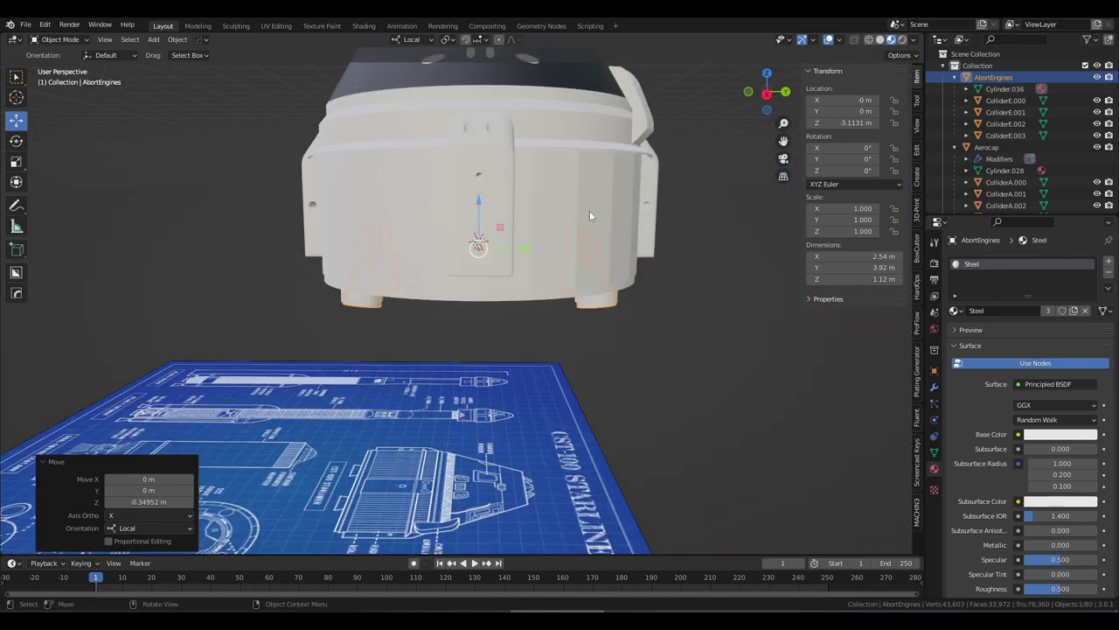
- Examine the assembled capsule from the front against the CST-100 Starliner blueprint, then look through its component objects
scroll(626, 211, down, 5)
scroll(626, 249, up, 3)
middle_drag(626, 252, 672, 226)
scroll(537, 231, up, 1)
key(KP_1)
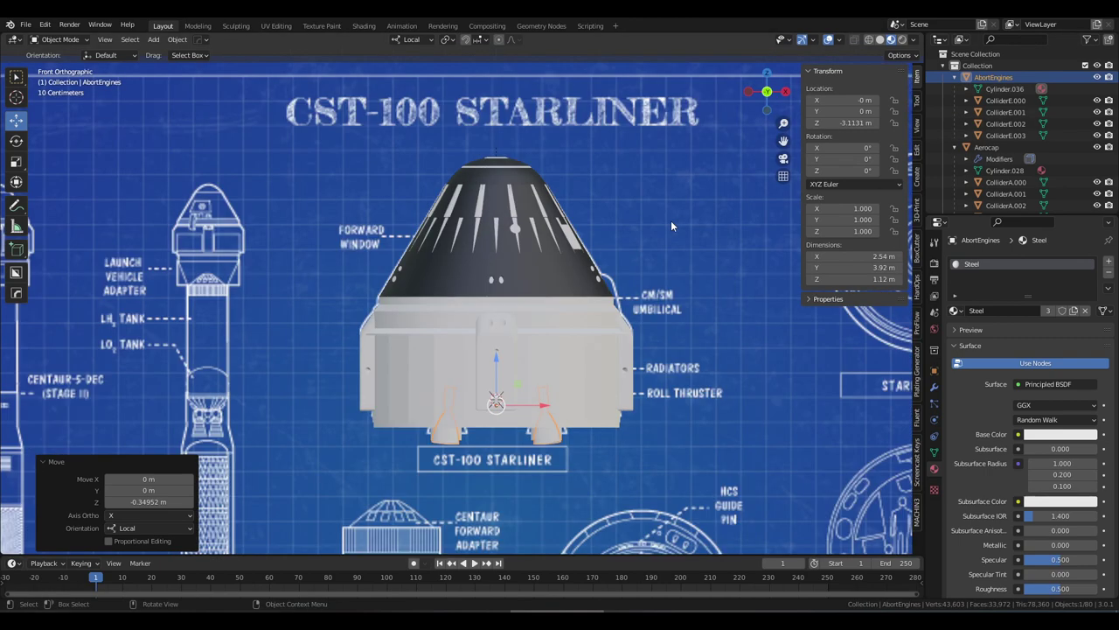
shift+middle_drag(670, 225, 652, 277)
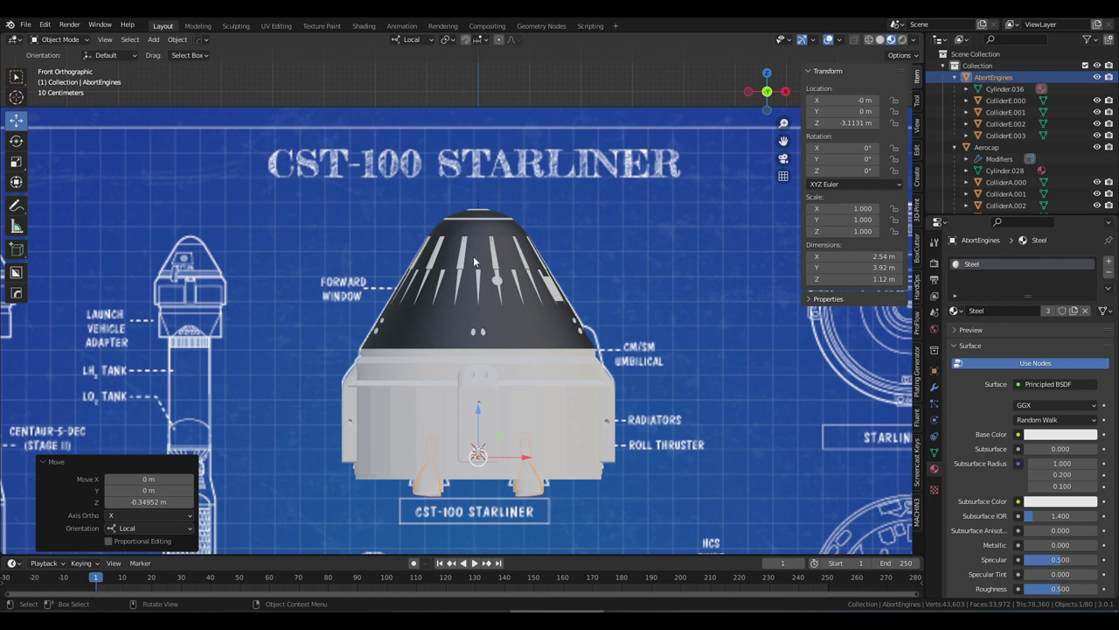
scroll(568, 245, up, 2)
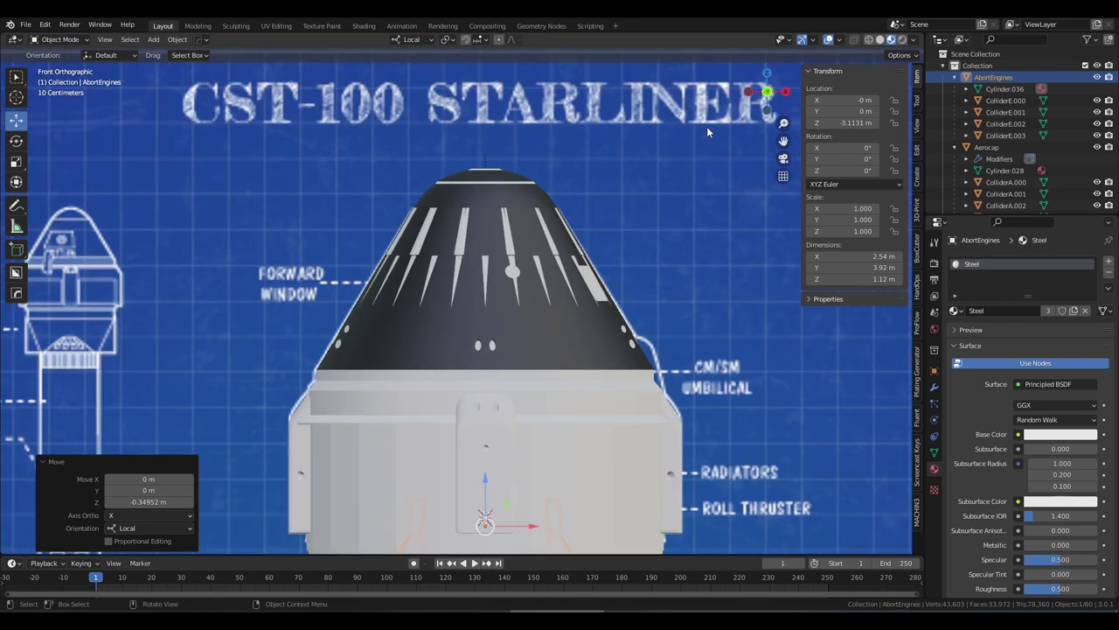
scroll(645, 320, down, 5)
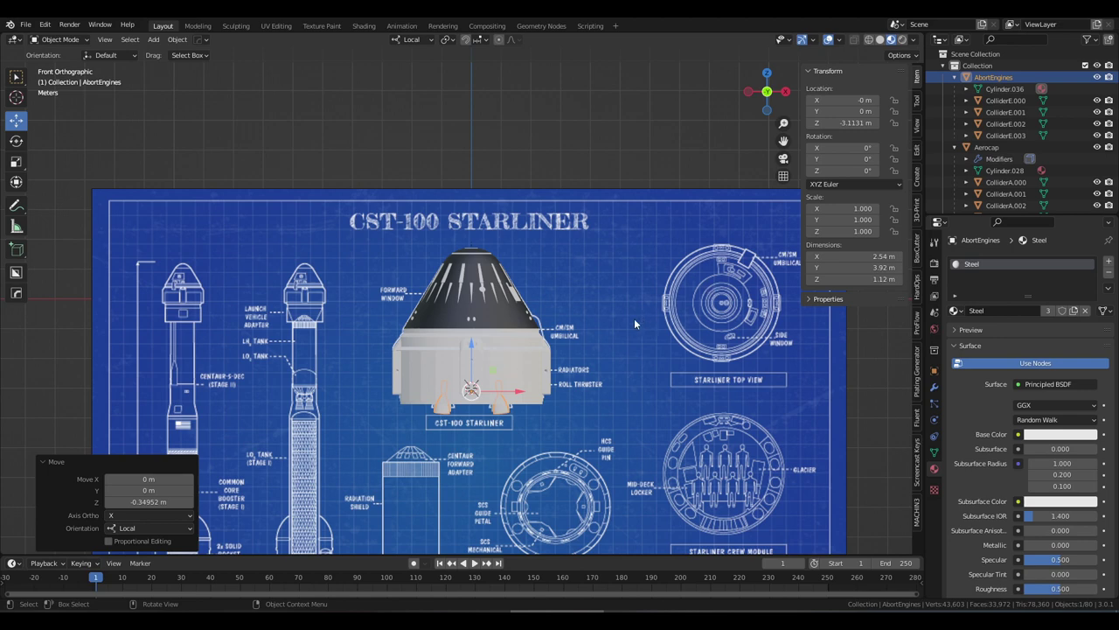
scroll(622, 324, up, 5)
scroll(1014, 138, down, 1)
scroll(1014, 138, down, 6)
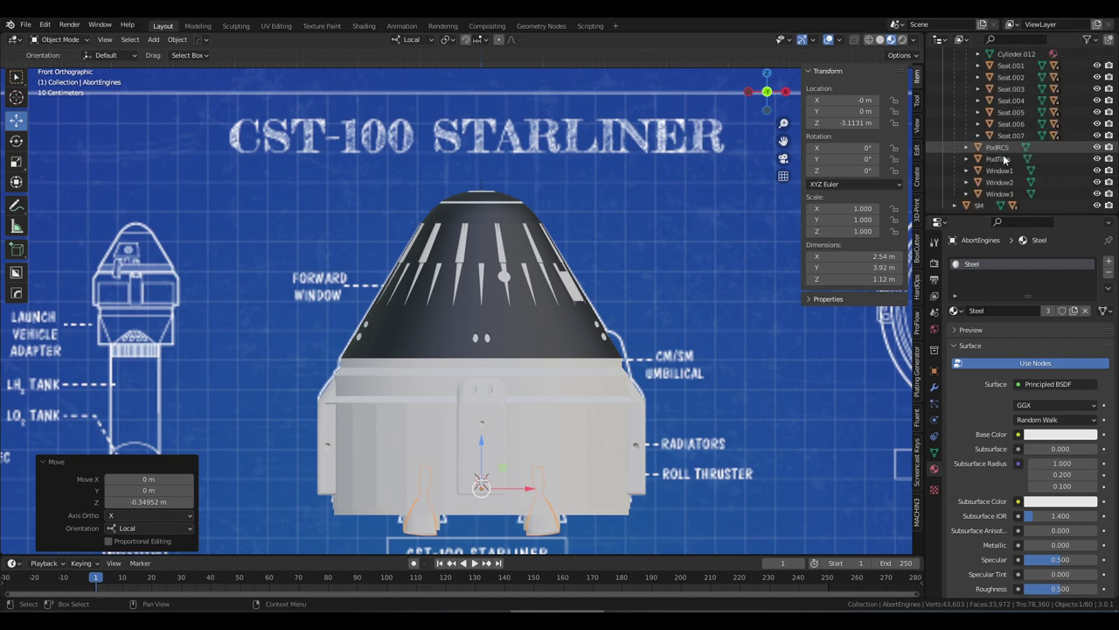
- Move the service module SM up along local Z over the capsule, to about Z -1.44 m
click(989, 206)
drag(478, 417, 486, 340)
scroll(657, 243, down, 5)
drag(470, 287, 466, 280)
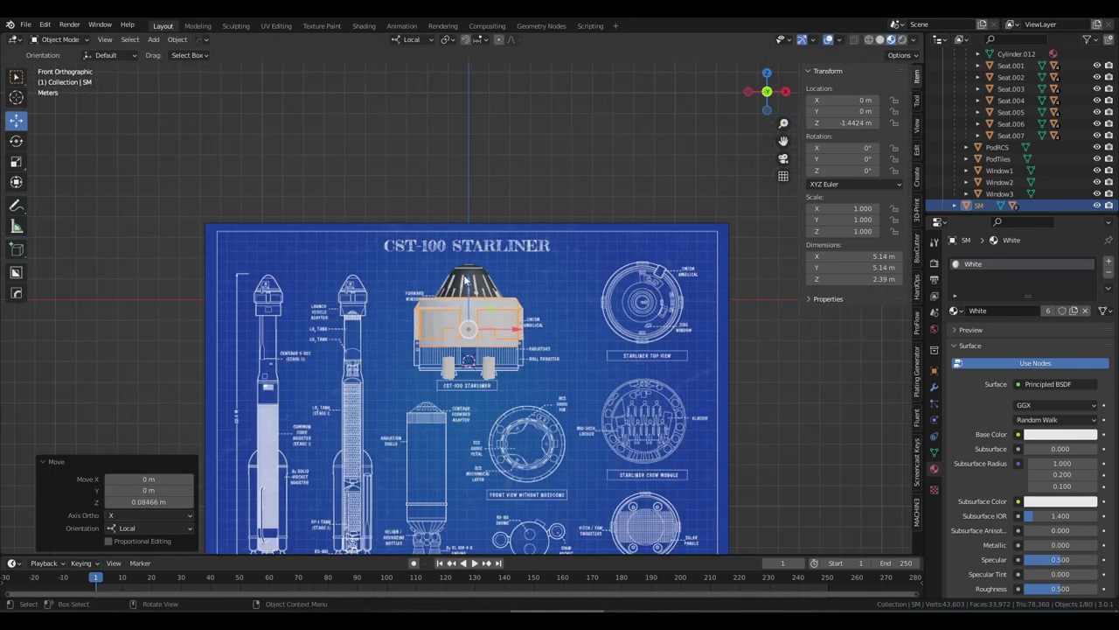
scroll(466, 278, up, 6)
scroll(467, 267, down, 3)
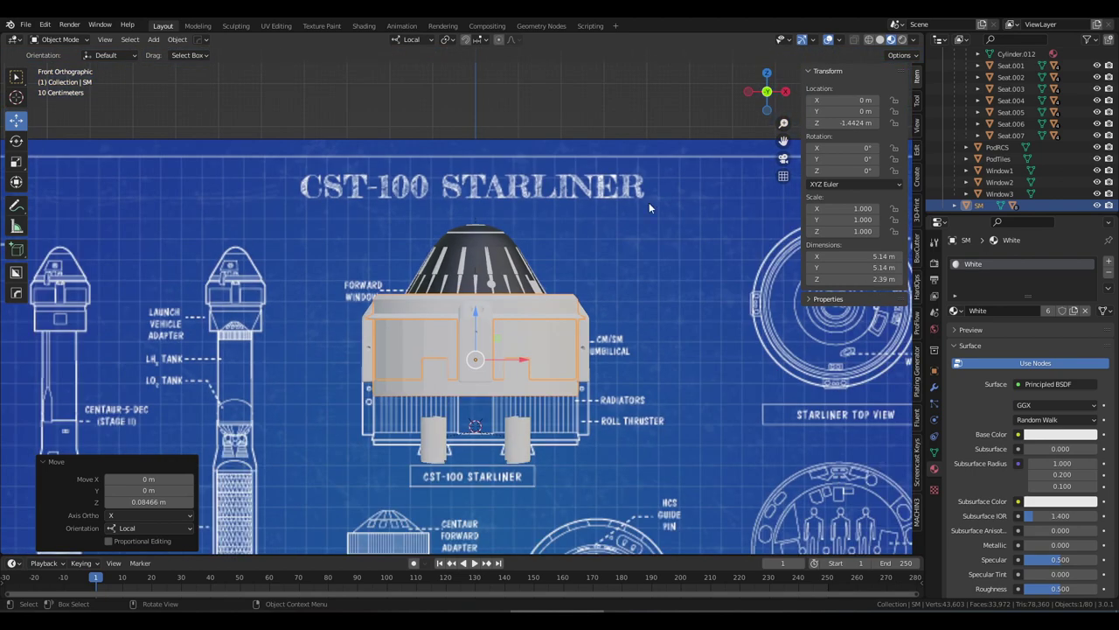
scroll(1019, 91, up, 10)
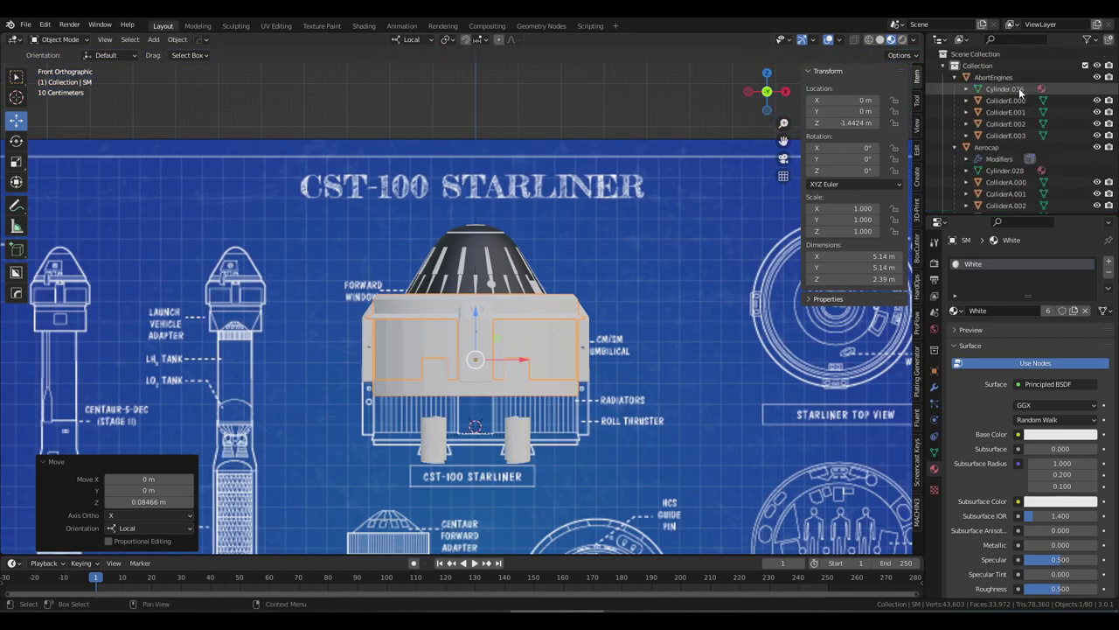
- Delete the two blueprint reference image objects, Empty and Empty.001, from the collection
scroll(1015, 97, down, 5)
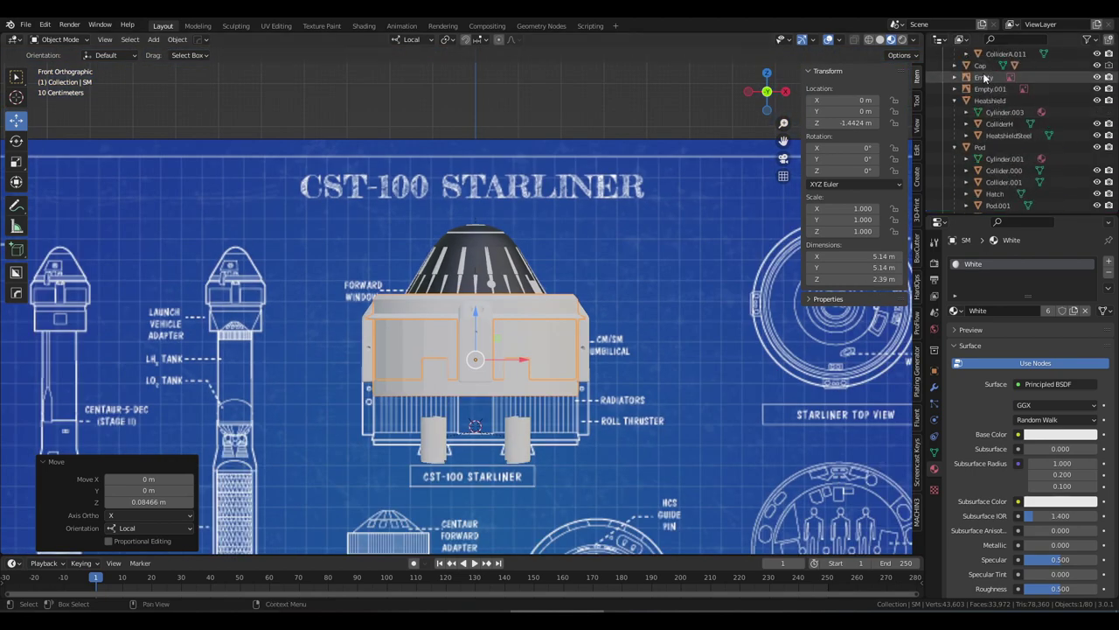
click(984, 77)
shift+click(980, 88)
right_click(970, 83)
click(954, 102)
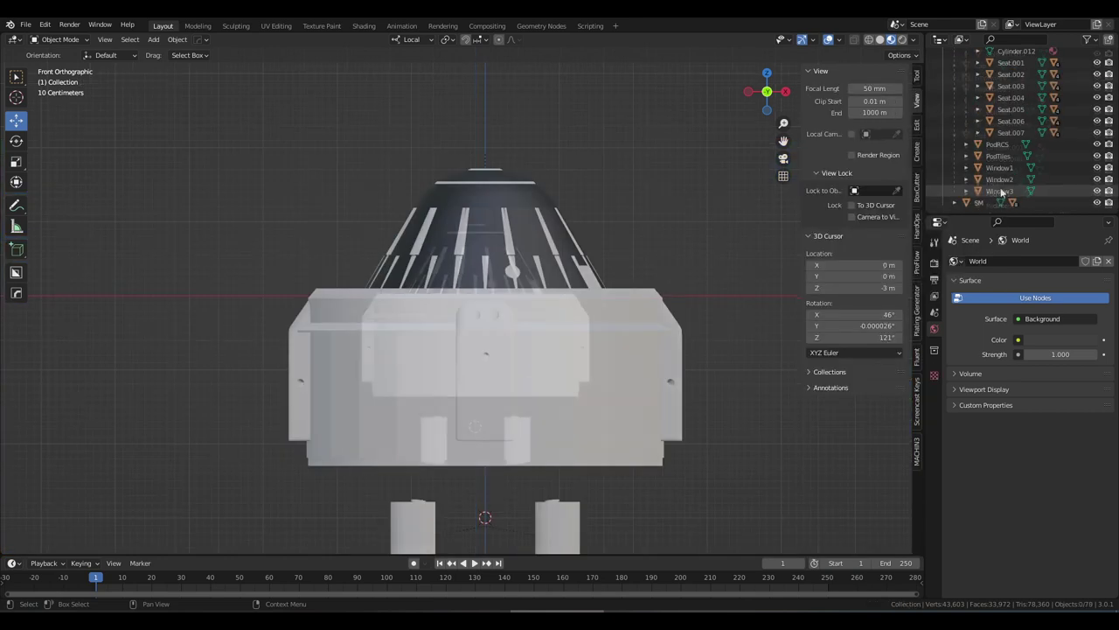
click(1012, 202)
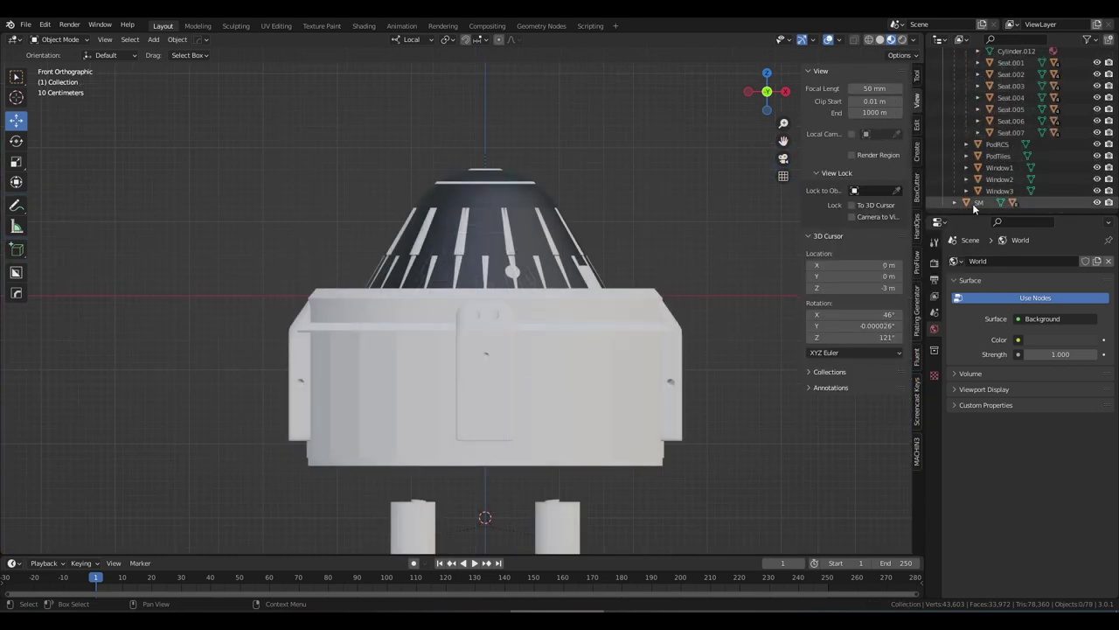
- Raise the service module SM alone along Z around the capsule, fine-adjusting it to about Z -0.54 m
shift+click(486, 313)
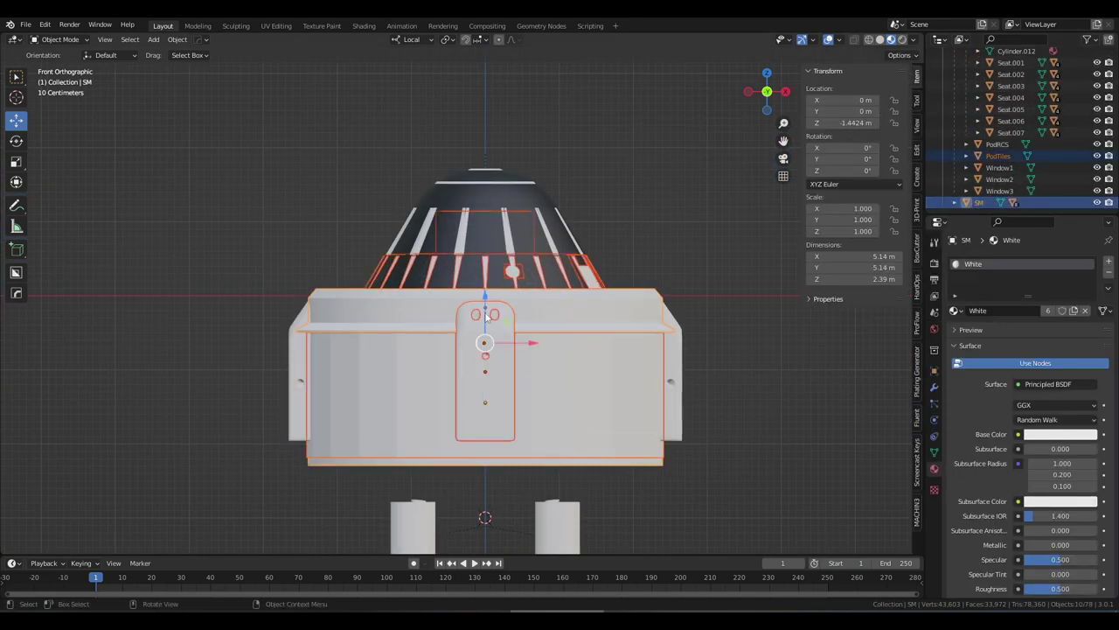
ctrl+click(977, 203)
click(548, 301)
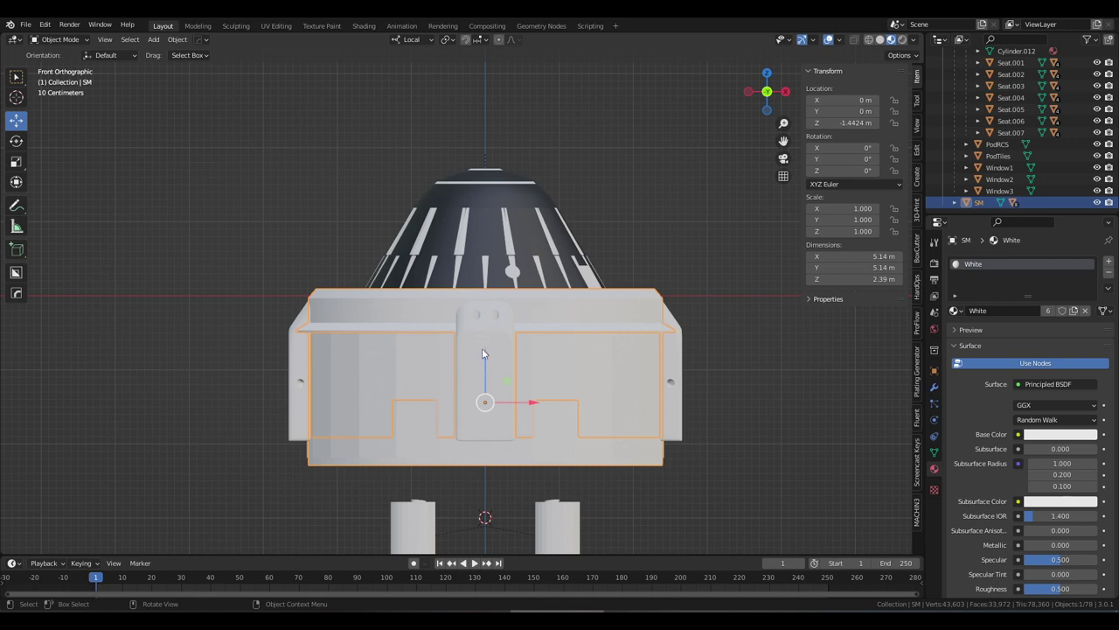
key(g)
key(z)
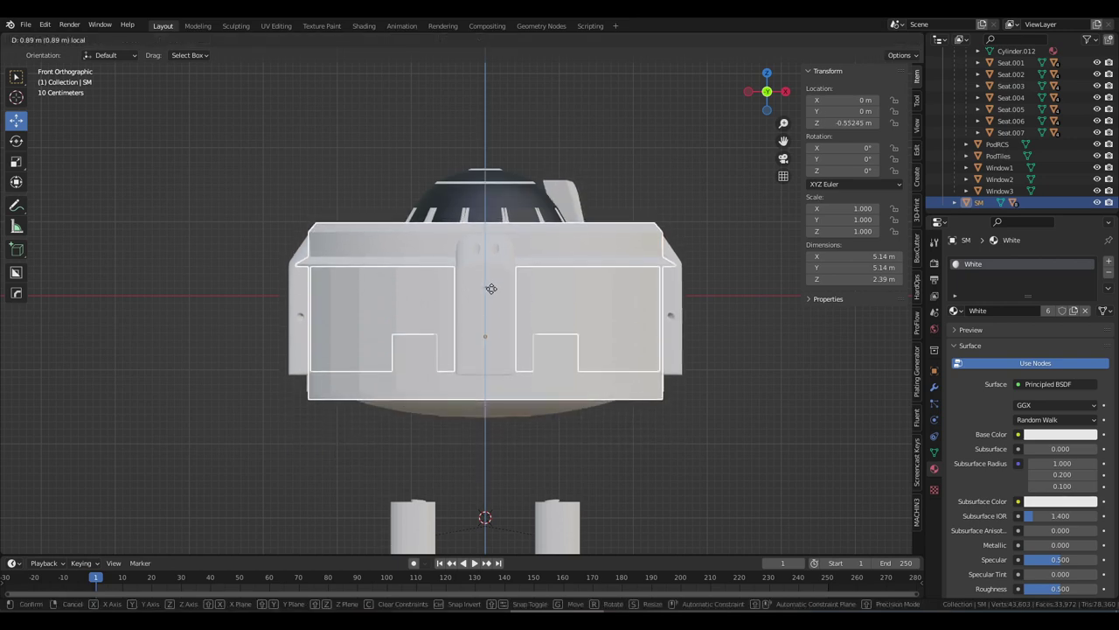
click(491, 288)
scroll(560, 271, up, 4)
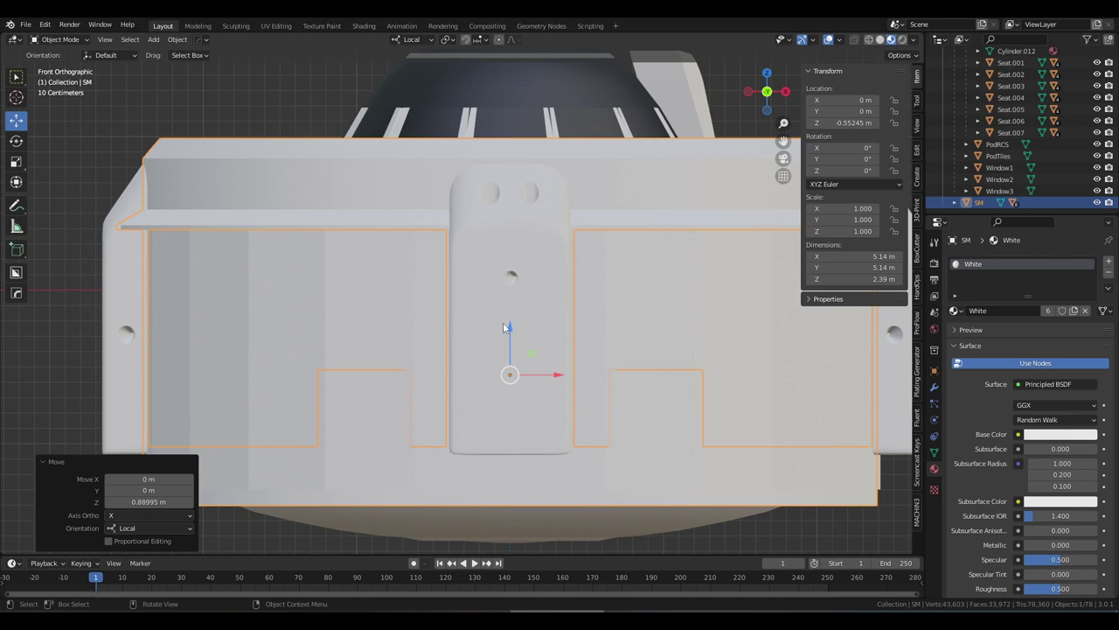
drag(507, 324, 507, 322)
scroll(505, 308, down, 4)
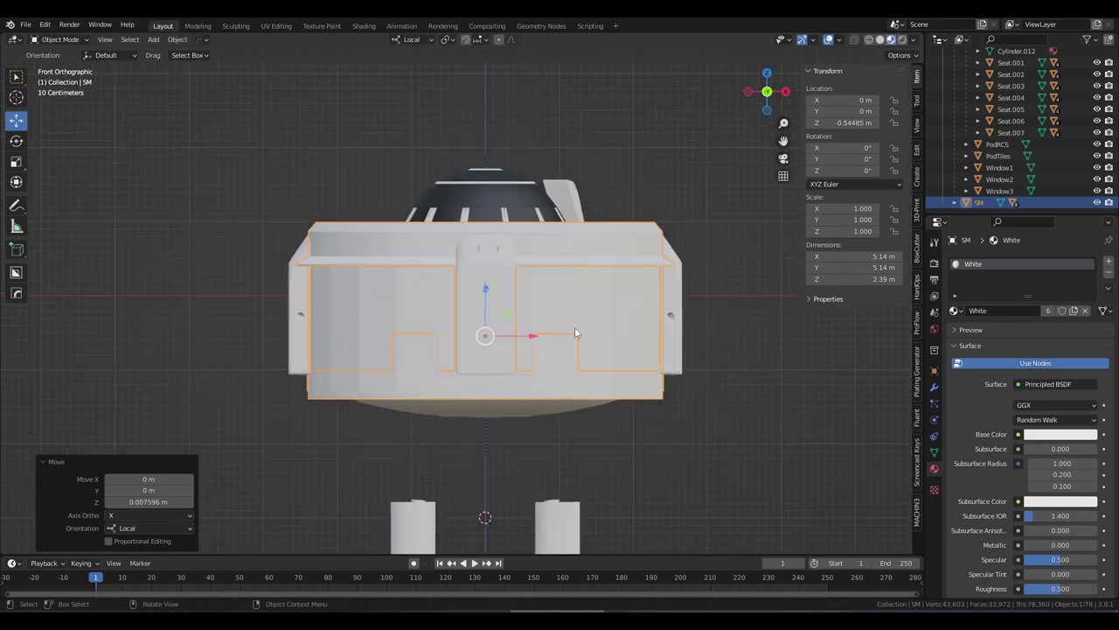
- Compare the Z locations of AbortEngines and SM, and set the service module SM's Z location to -0.5 m
mouse_move(602, 290)
middle_down()
mouse_move(606, 277)
mouse_move(600, 307)
middle_up()
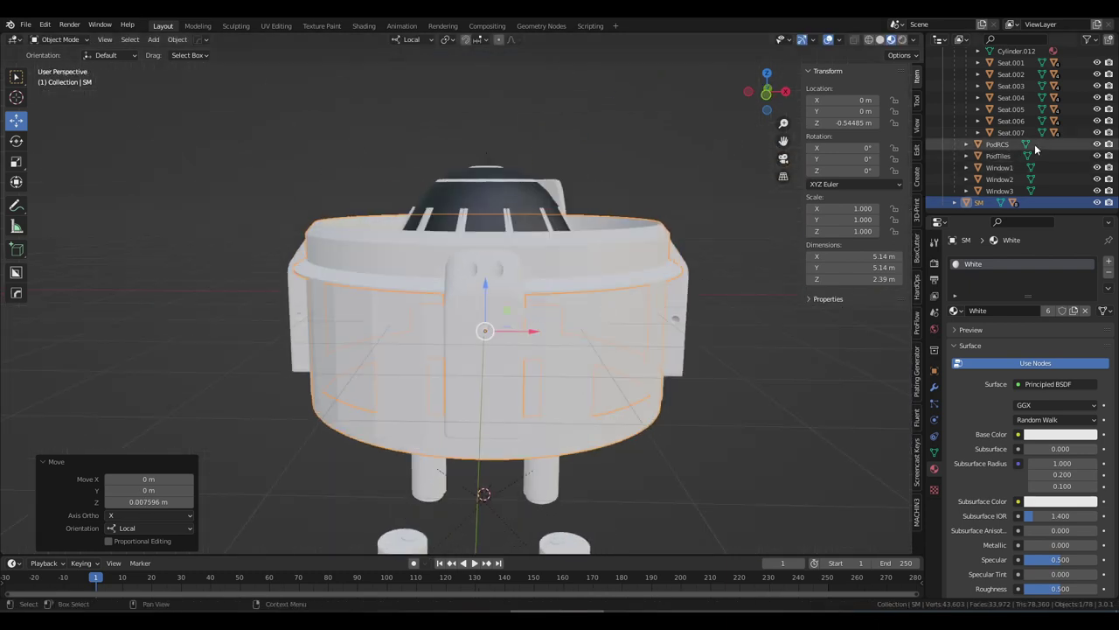
scroll(1034, 142, down, 5)
scroll(1034, 142, up, 4)
click(997, 78)
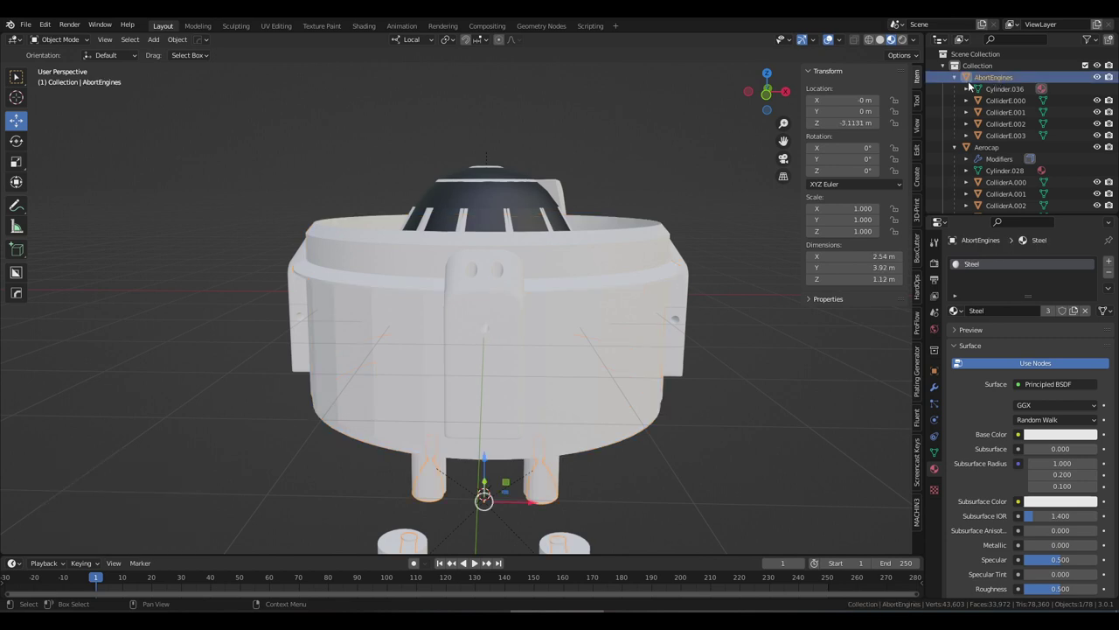
scroll(711, 176, down, 3)
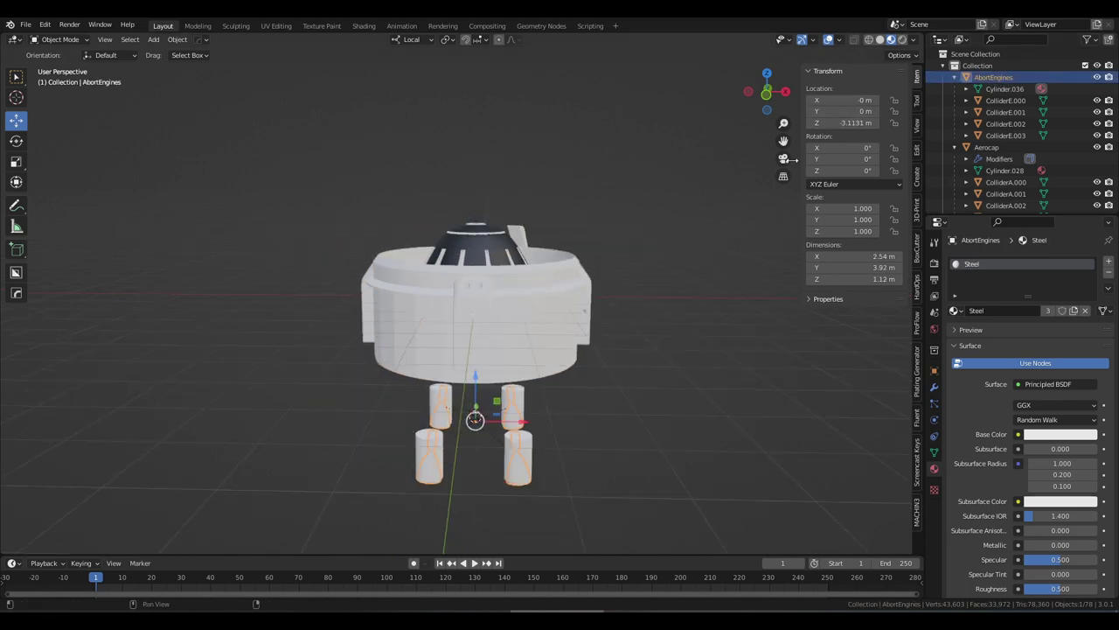
scroll(1010, 98, down, 10)
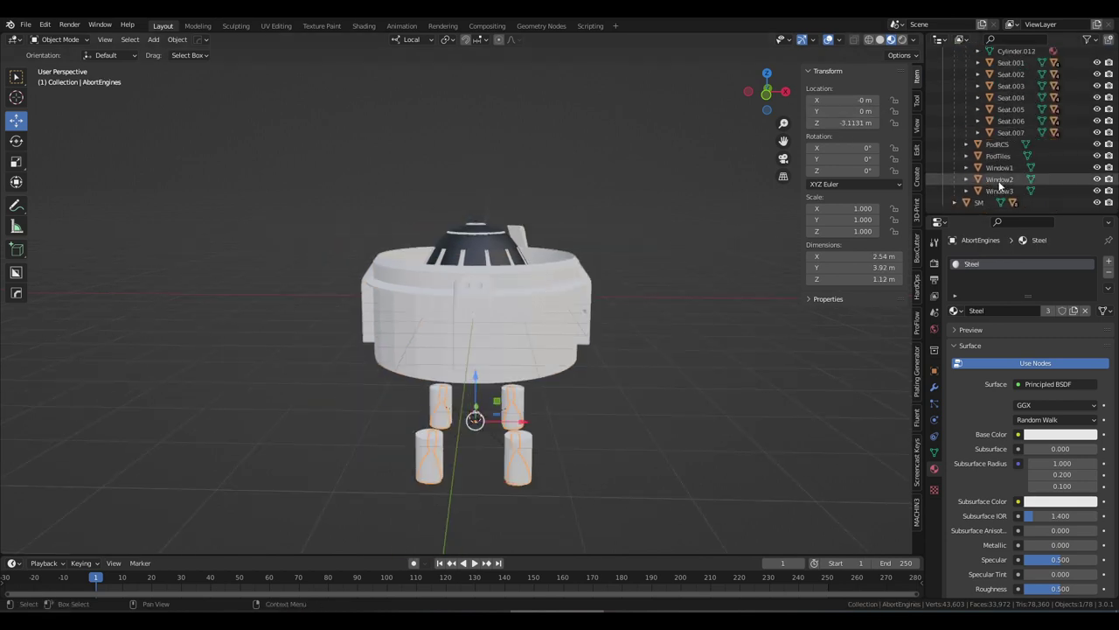
click(983, 203)
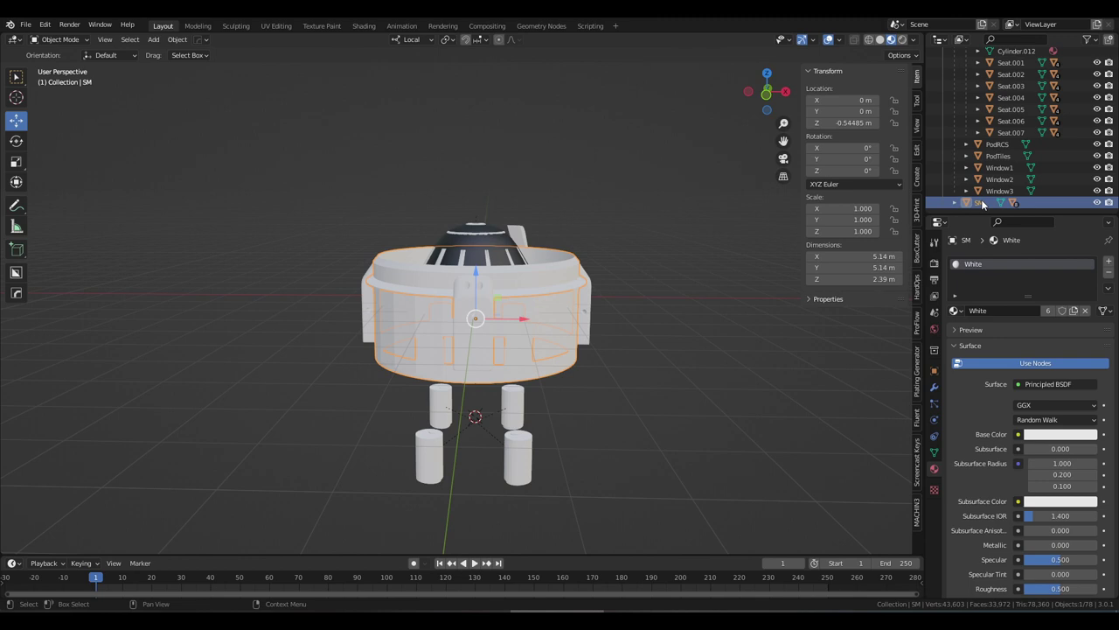
click(839, 122)
key(BackSpace)
text(-.5)
key(Return)
- Set the AbortEngines object's Z location to 0 m and view it inside the service module
scroll(1067, 122, up, 5)
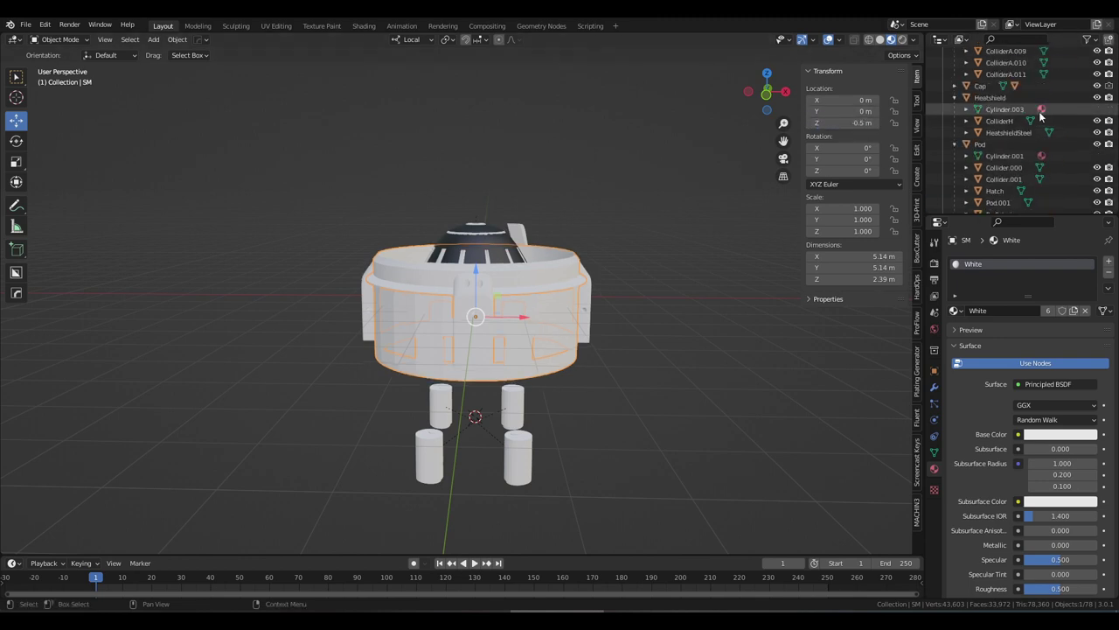
scroll(1041, 117, up, 8)
click(994, 77)
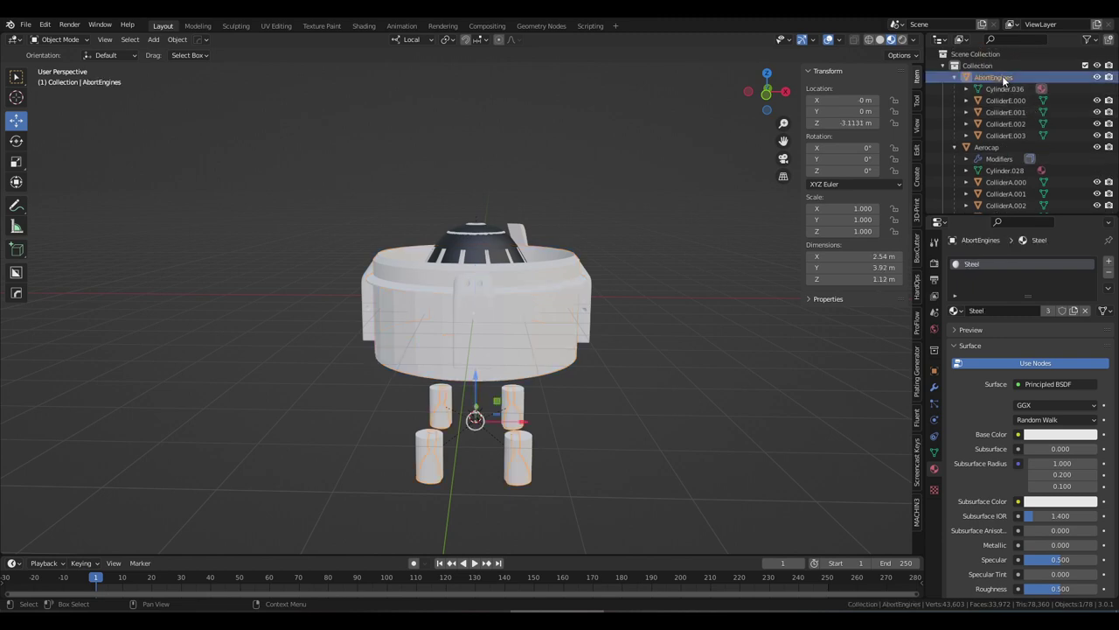
click(850, 123)
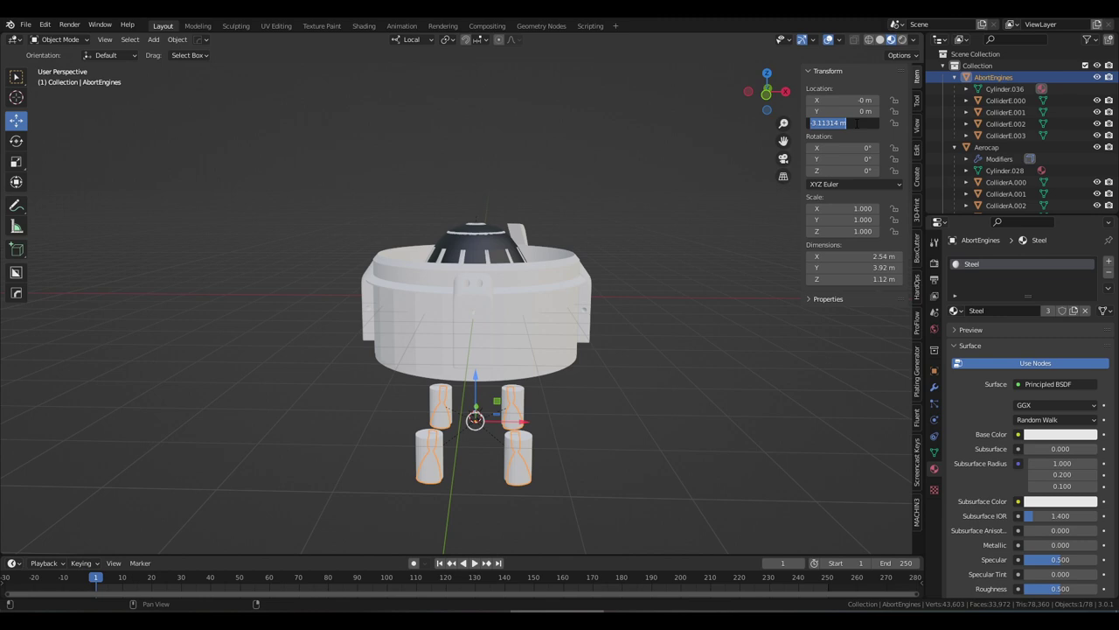
text(0)
key(Return)
middle_drag(685, 173, 645, 180)
scroll(682, 162, up, 2)
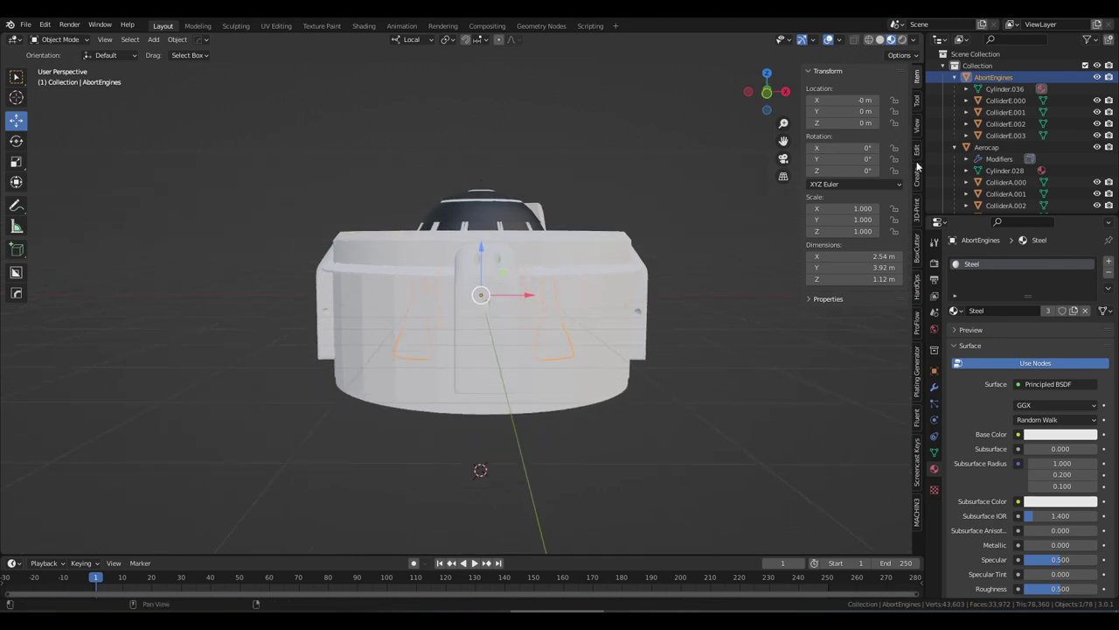
- Set the Heatshield object's Z location to 0 m and view its new position within the service module
scroll(1018, 137, down, 10)
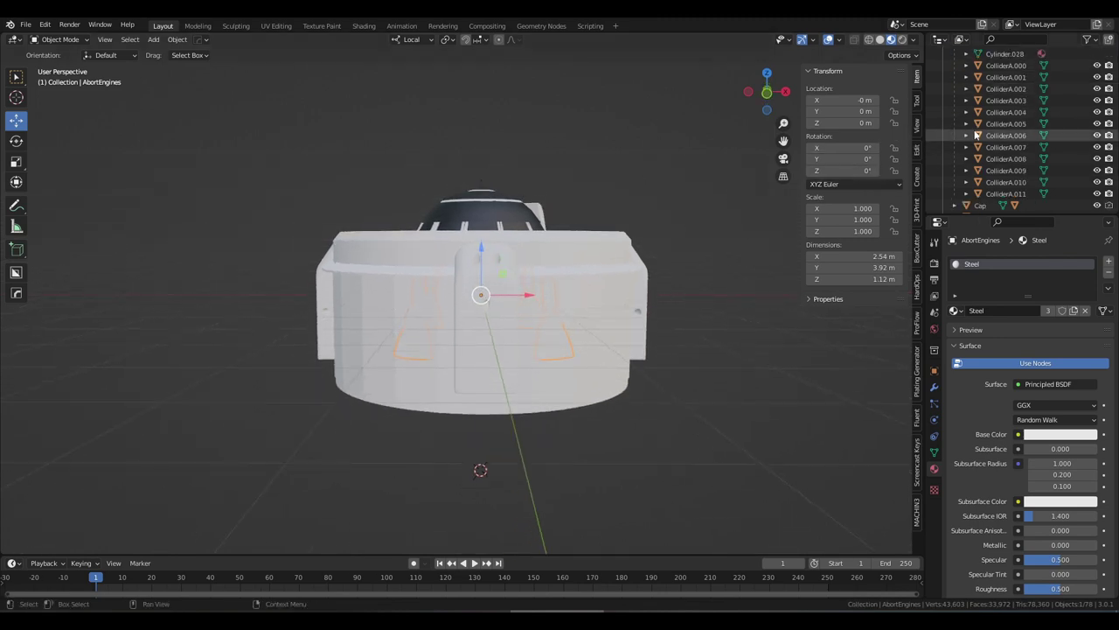
scroll(1018, 137, down, 2)
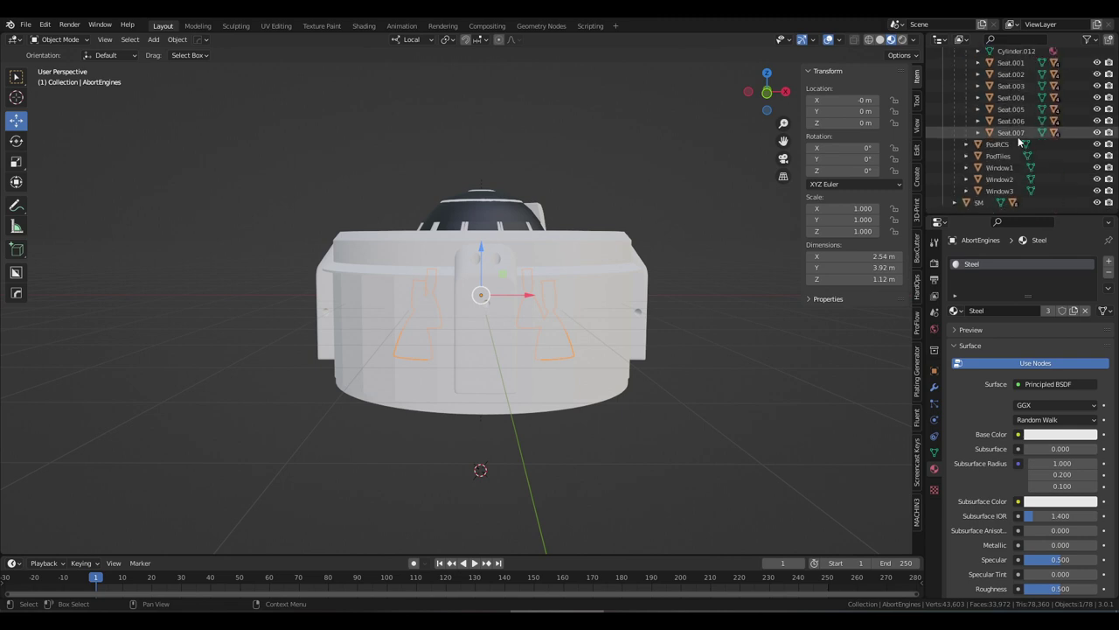
scroll(1016, 140, up, 5)
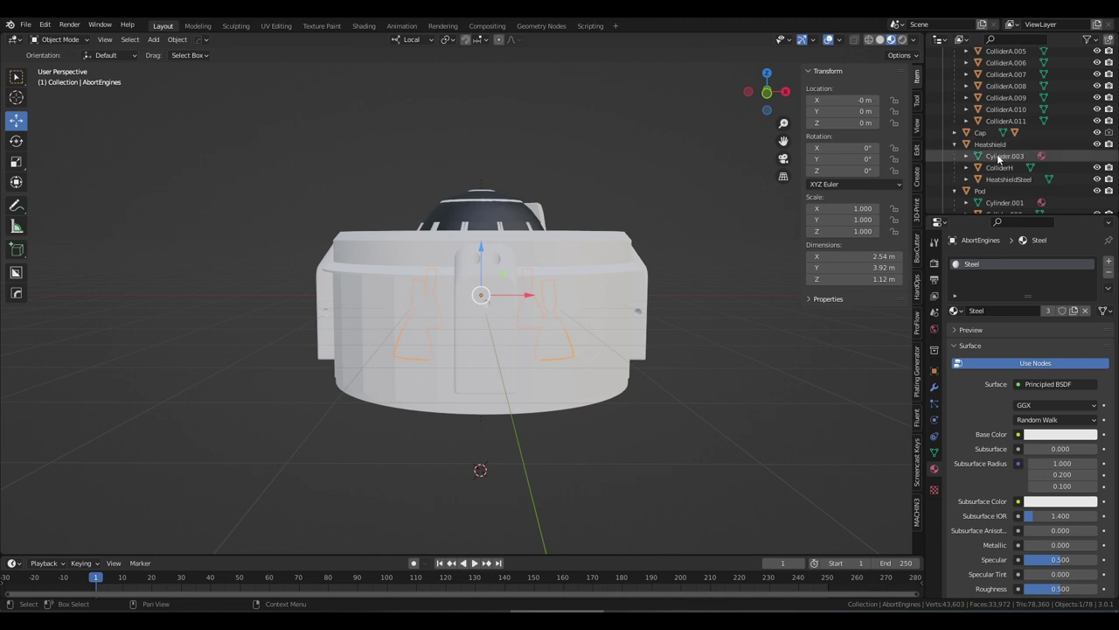
click(990, 144)
middle_drag(612, 289, 489, 262)
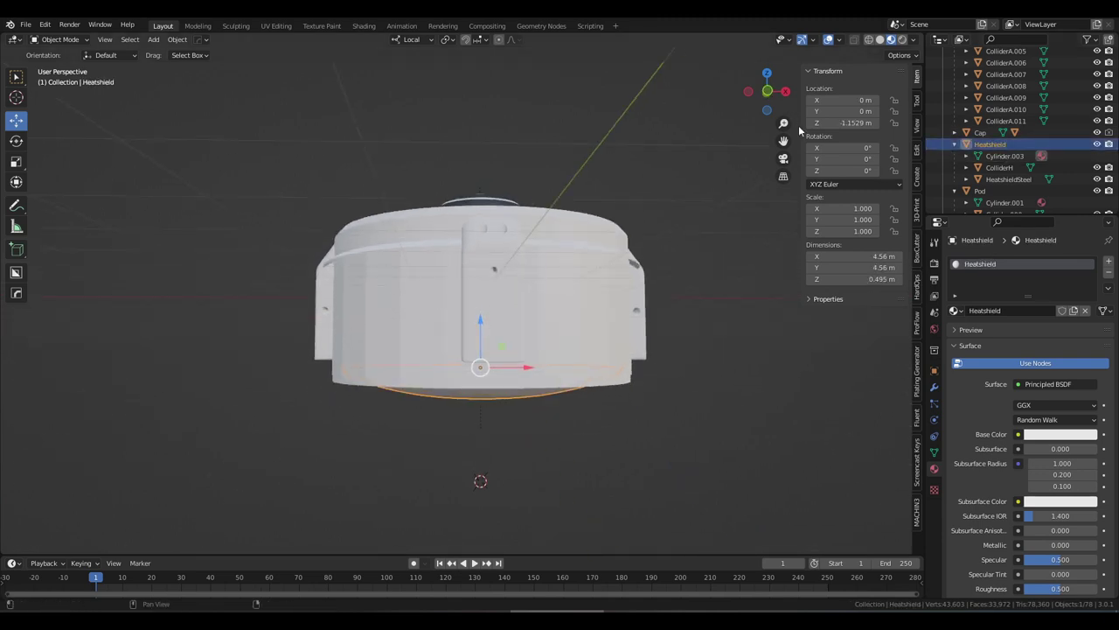
click(835, 122)
text(0)
key(Return)
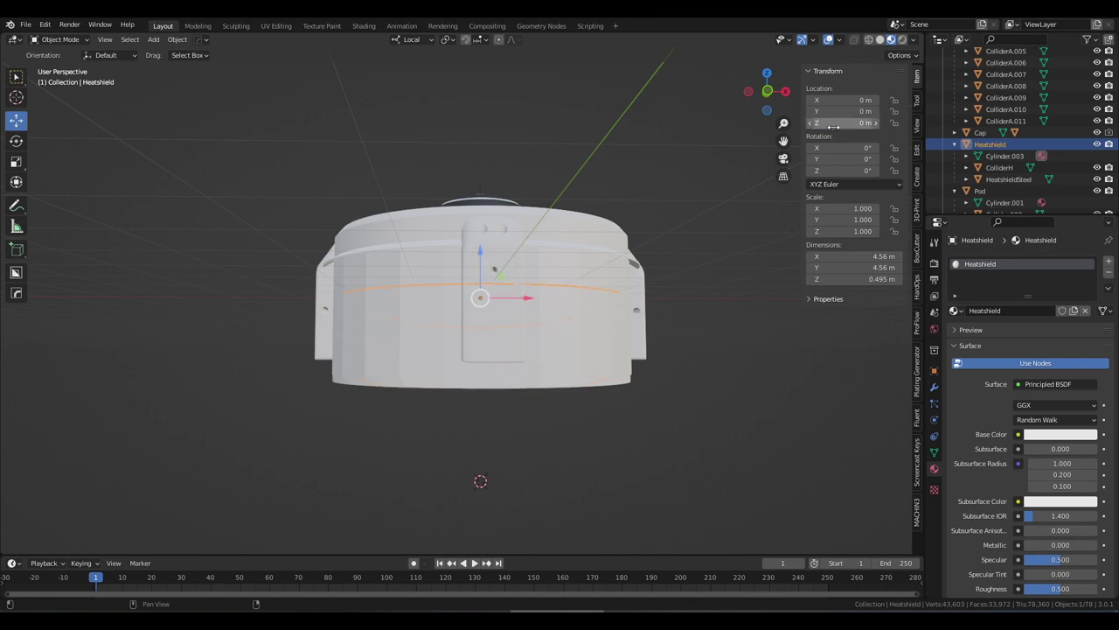
middle_drag(780, 142, 773, 165)
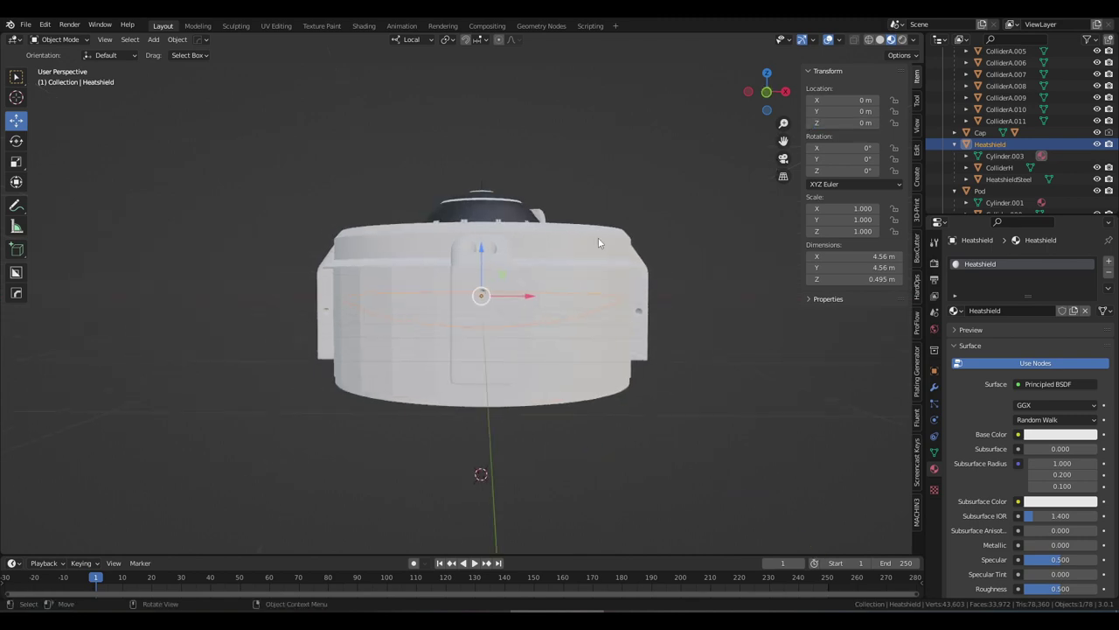
middle_drag(600, 244, 614, 256)
- Select AbortEngines with its whole hierarchy of colliders and isolate them in local view
scroll(996, 99, up, 10)
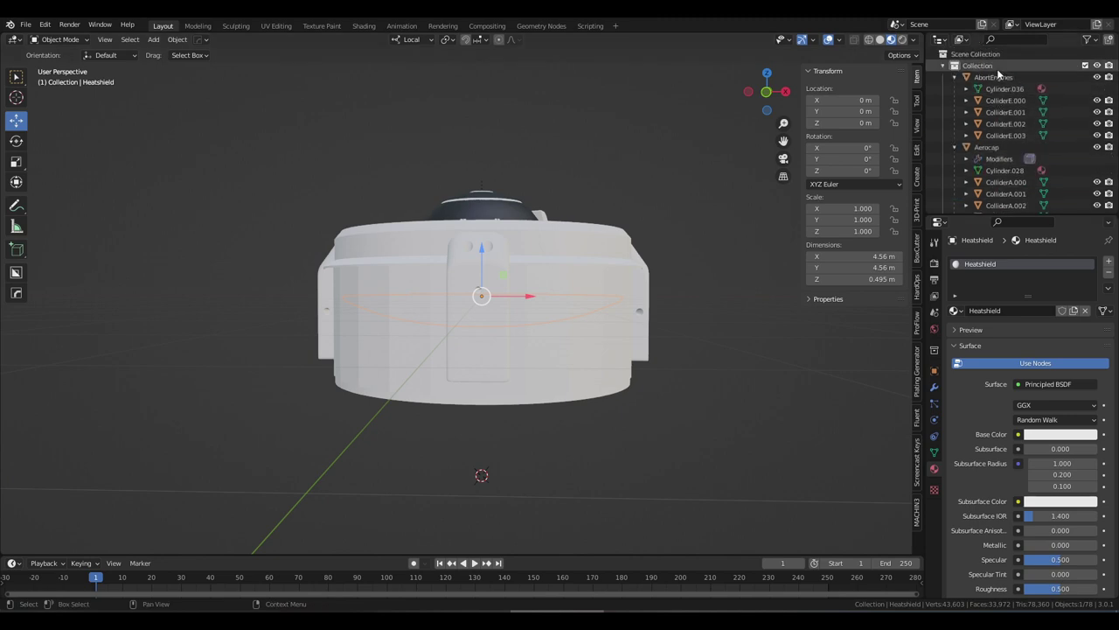
click(995, 77)
right_click(995, 79)
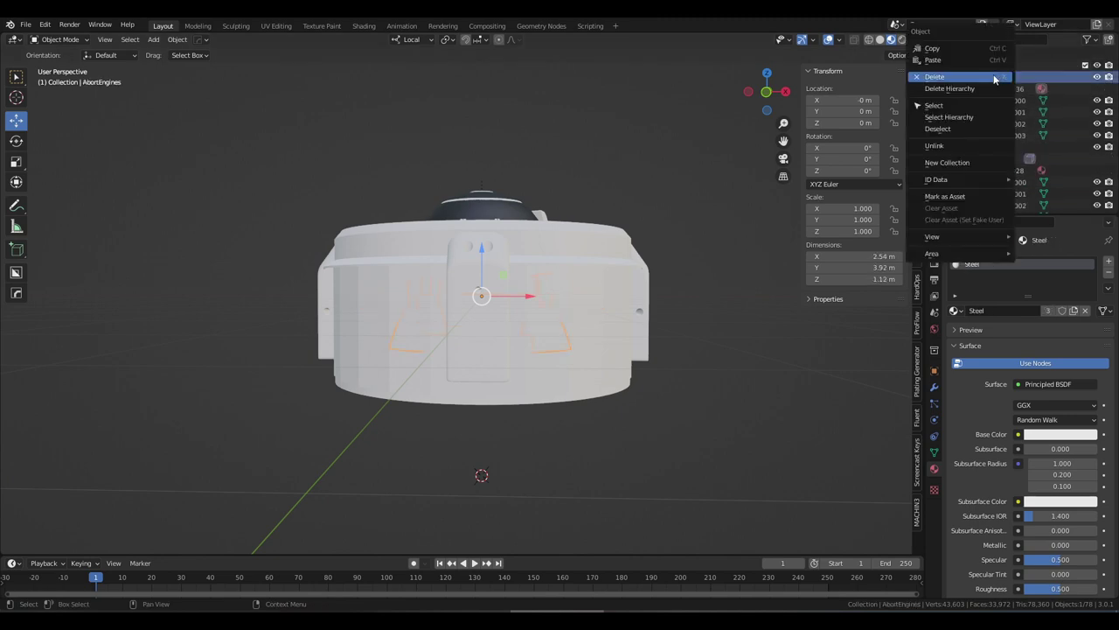
click(971, 119)
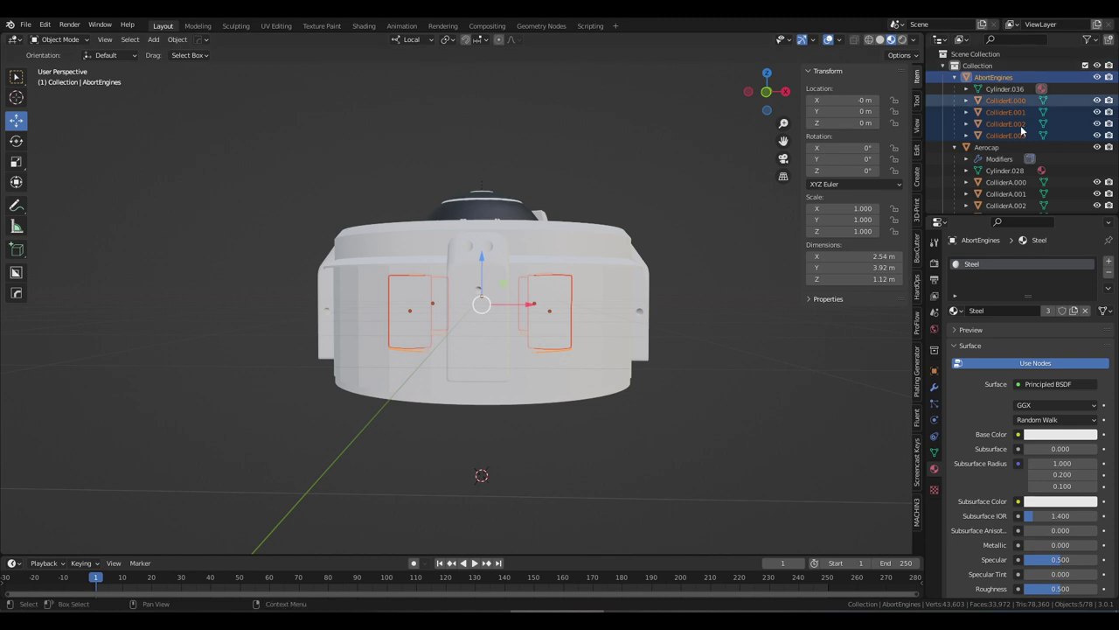
key(KP_Divide)
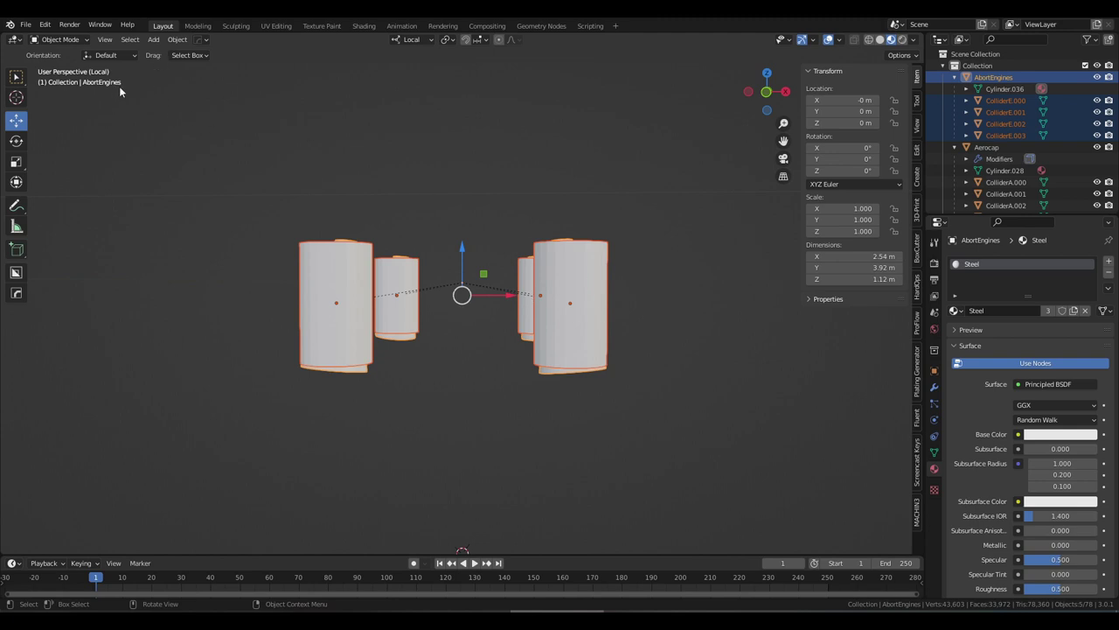
- Start an FBX export of the abort engines into the CST-100 folder with the file name CST-100-Abort.fbx
click(27, 25)
mouse_move(70, 193)
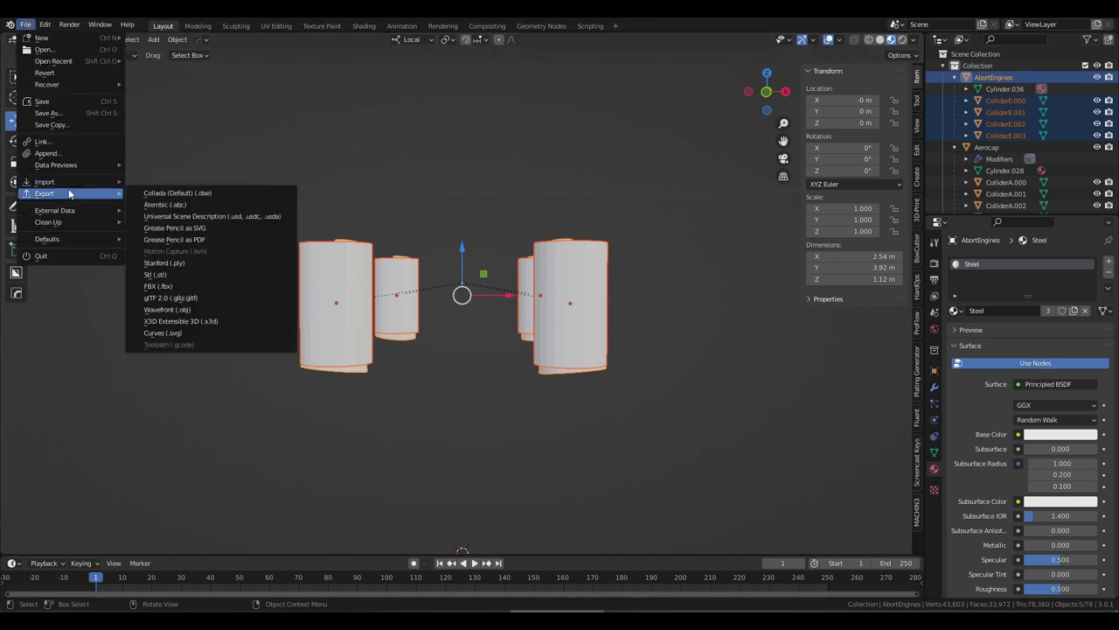
click(159, 286)
click(428, 470)
click(433, 470)
key(BackSpace)
key(BackSpace)
text(AE)
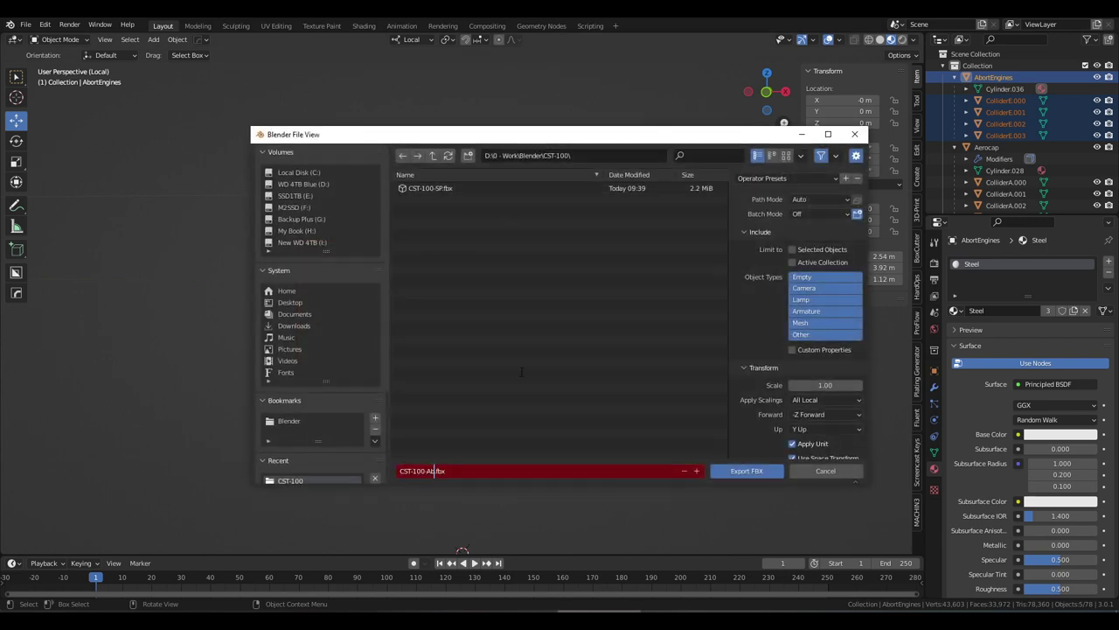
key(Return)
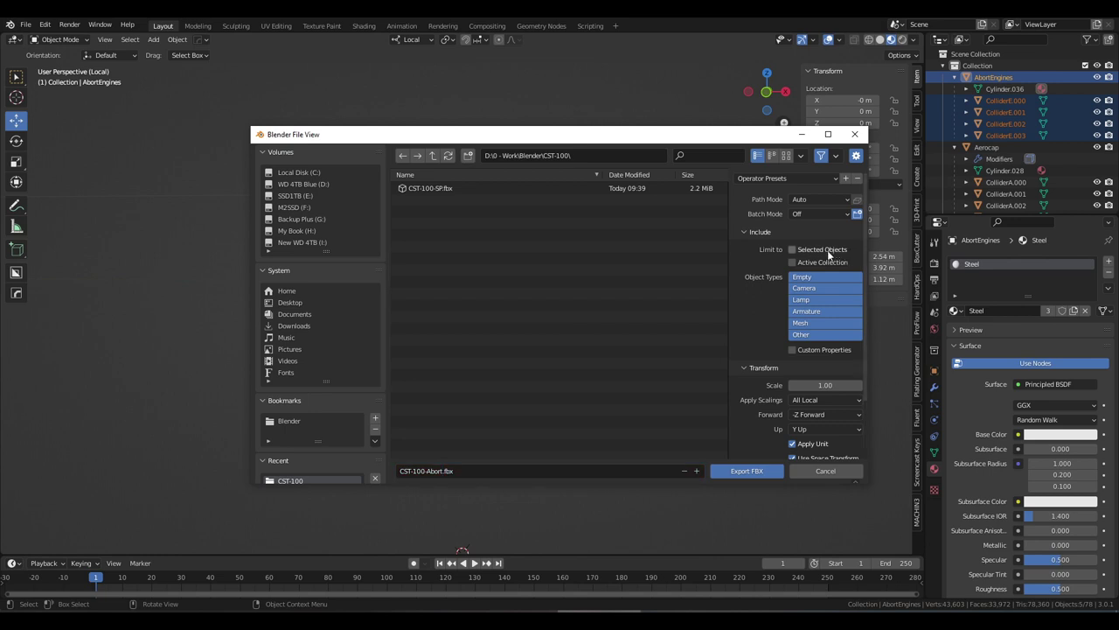
- Limit the FBX export to selected objects, check AbortEngines for modifiers, and export the file
scroll(827, 255, down, 2)
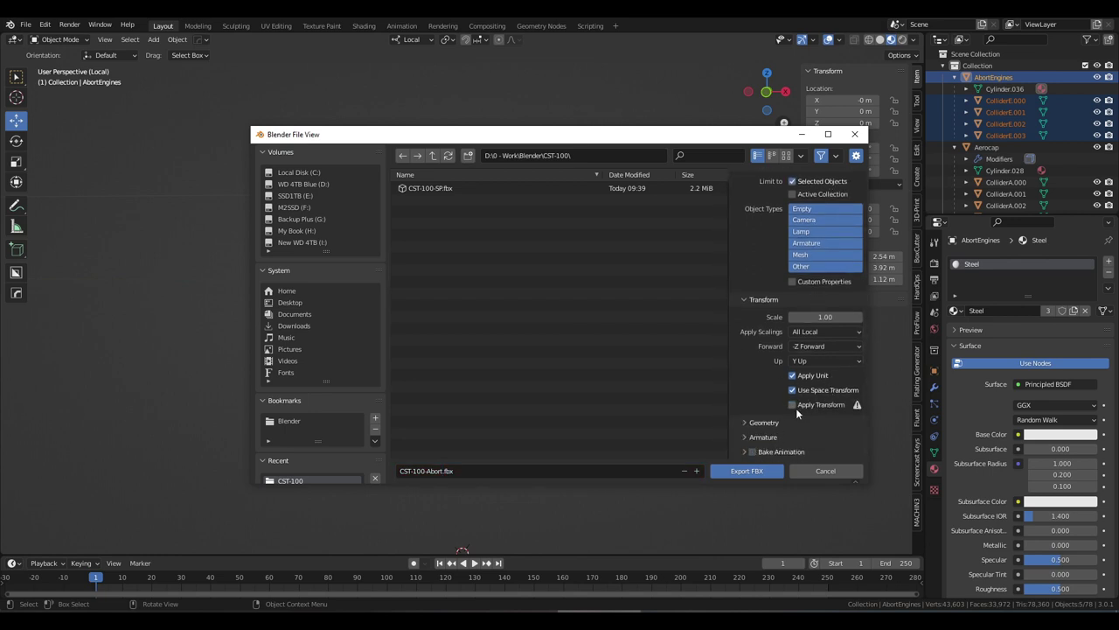
click(933, 389)
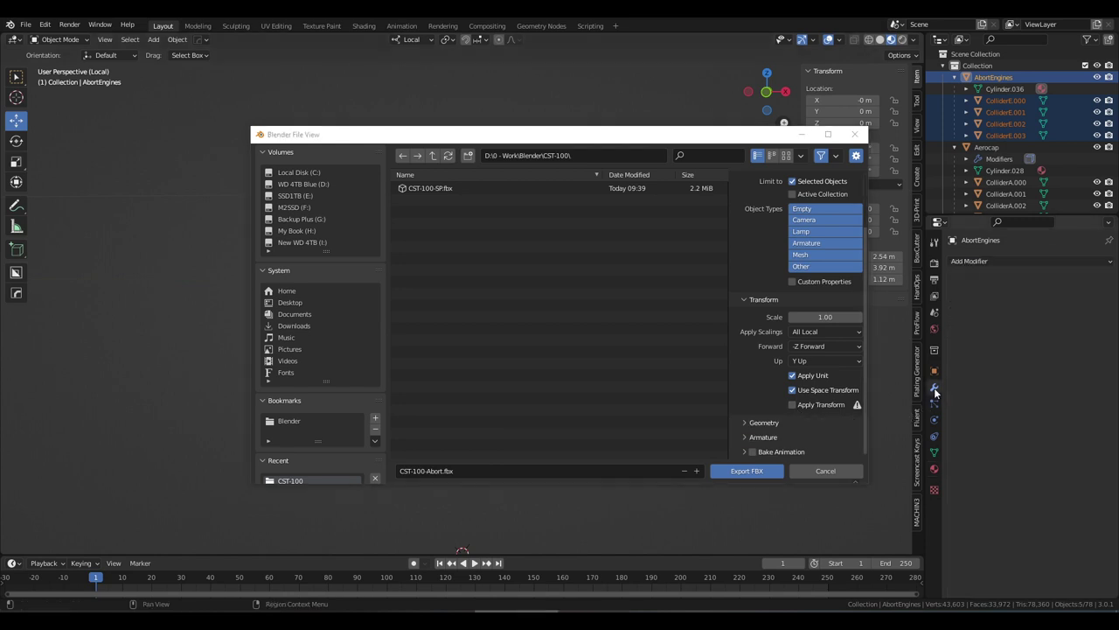
drag(768, 140, 628, 145)
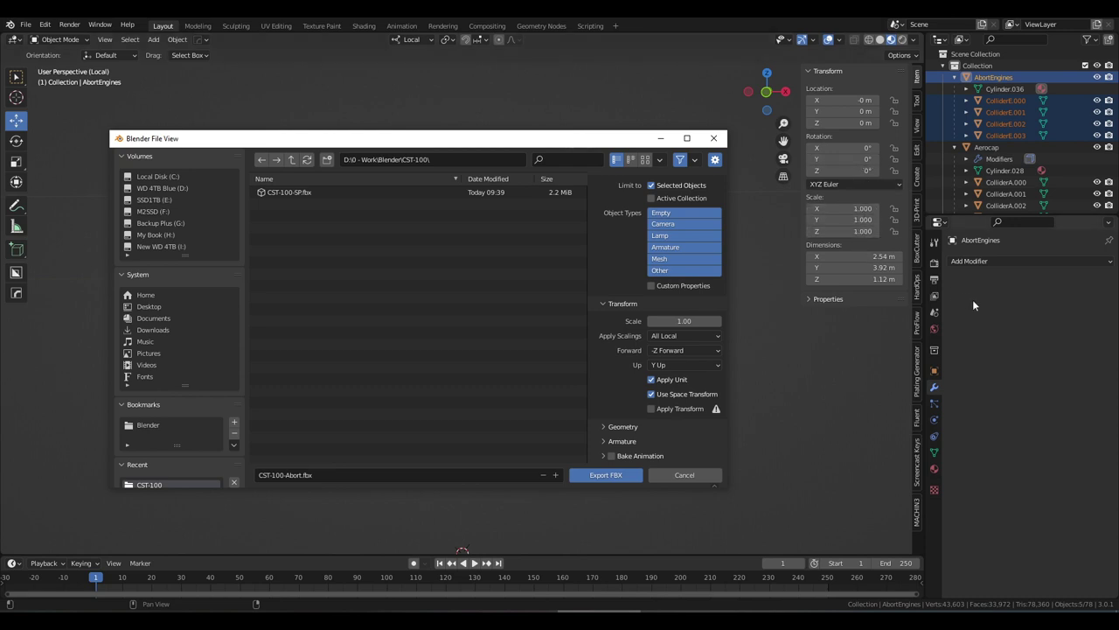
click(611, 476)
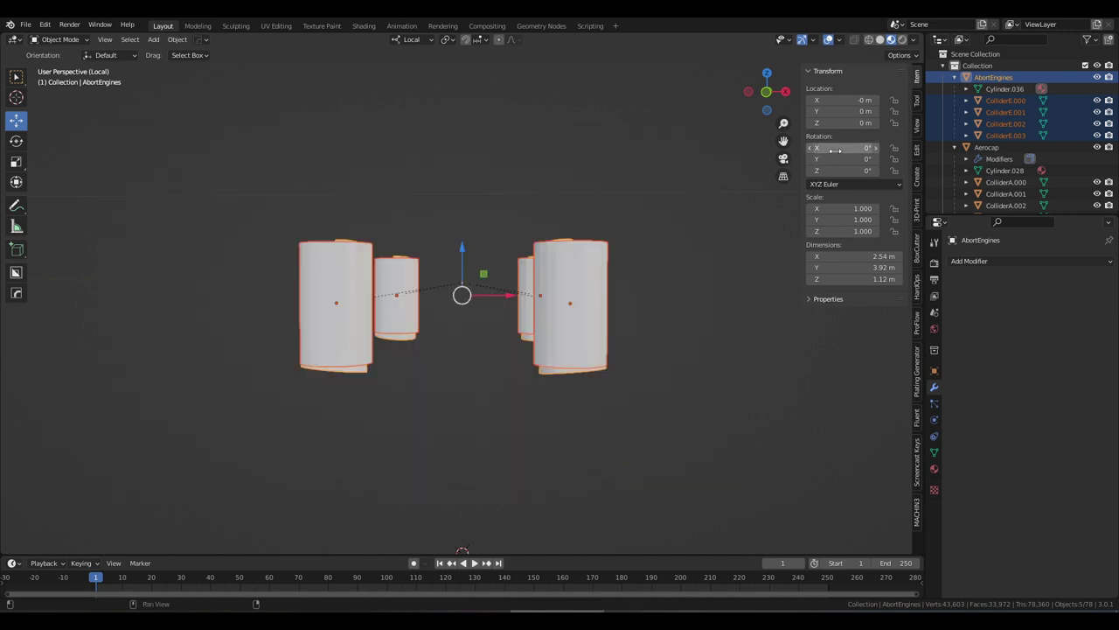
- Exit the abort engines' local view, then select Aerocap with its whole collider hierarchy and isolate them
key(KP_Divide)
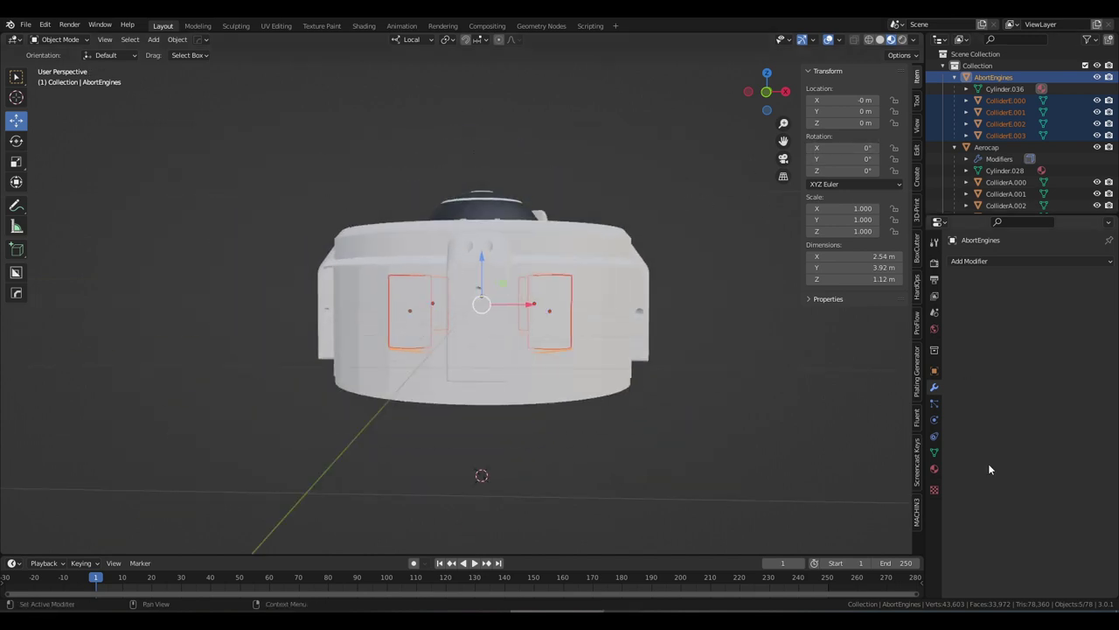
click(918, 463)
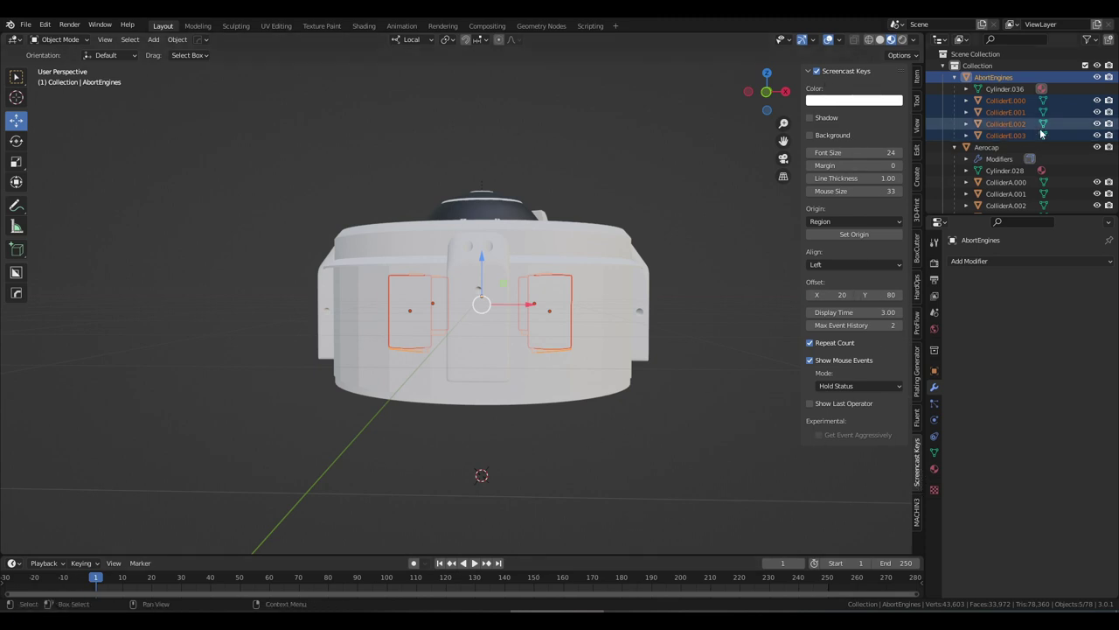
click(986, 149)
right_click(987, 153)
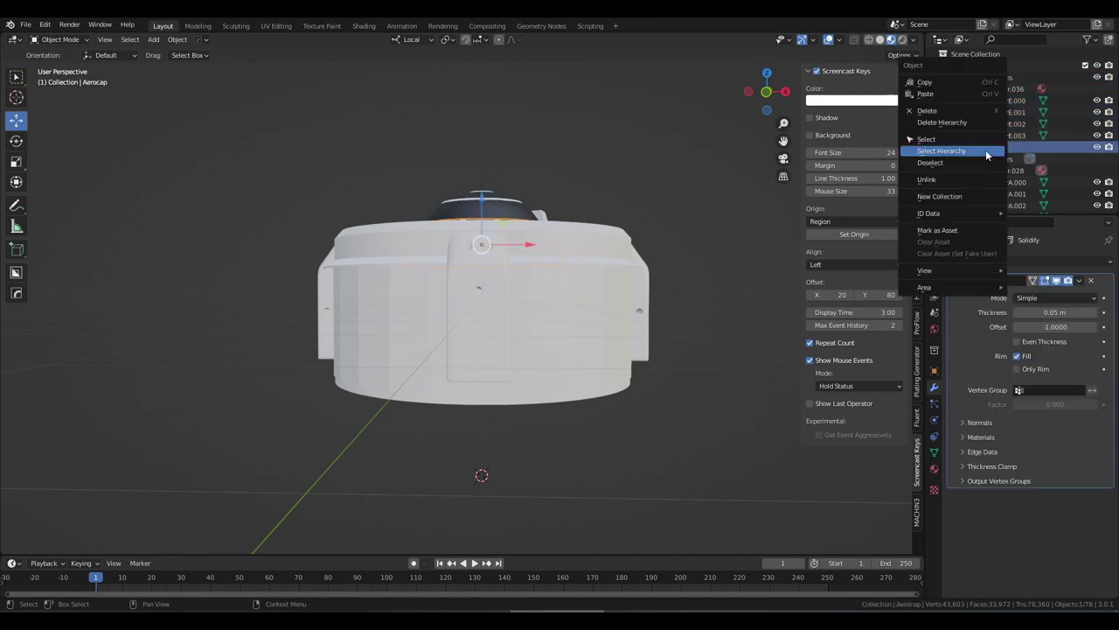
click(980, 149)
key(KP_Divide)
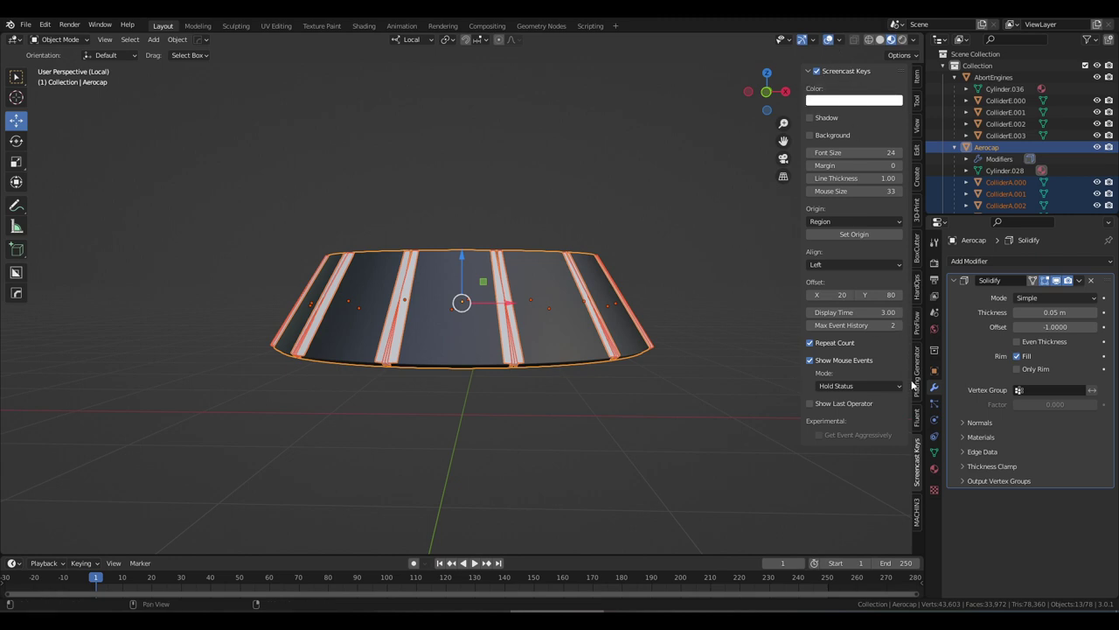
- In front view, move the Aerocap and its colliders down about 0.517 m along Z so the base sits on the ground line
click(916, 76)
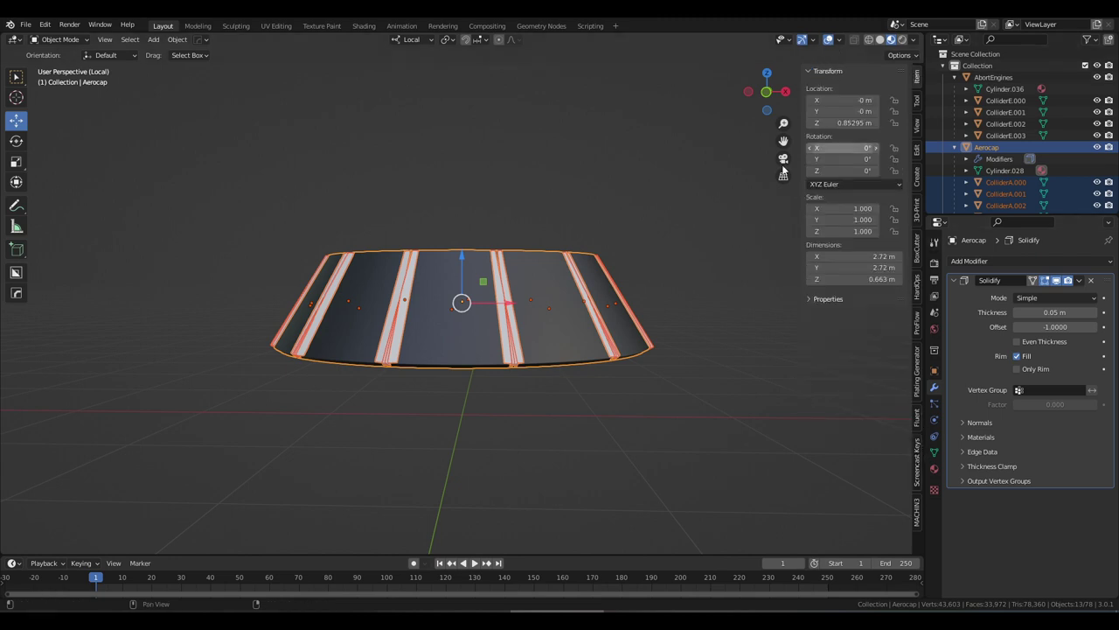
mouse_move(528, 205)
middle_down()
mouse_move(527, 192)
mouse_move(531, 233)
mouse_move(523, 222)
middle_up()
scroll(532, 233, down, 3)
scroll(523, 222, up, 1)
key(KP_1)
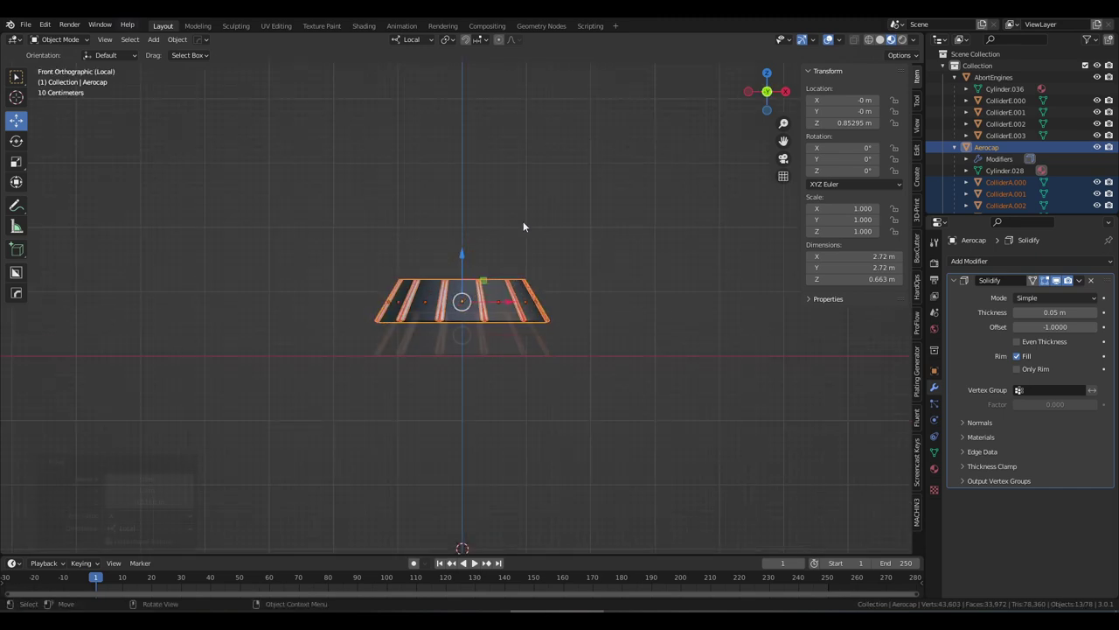
scroll(524, 223, up, 3)
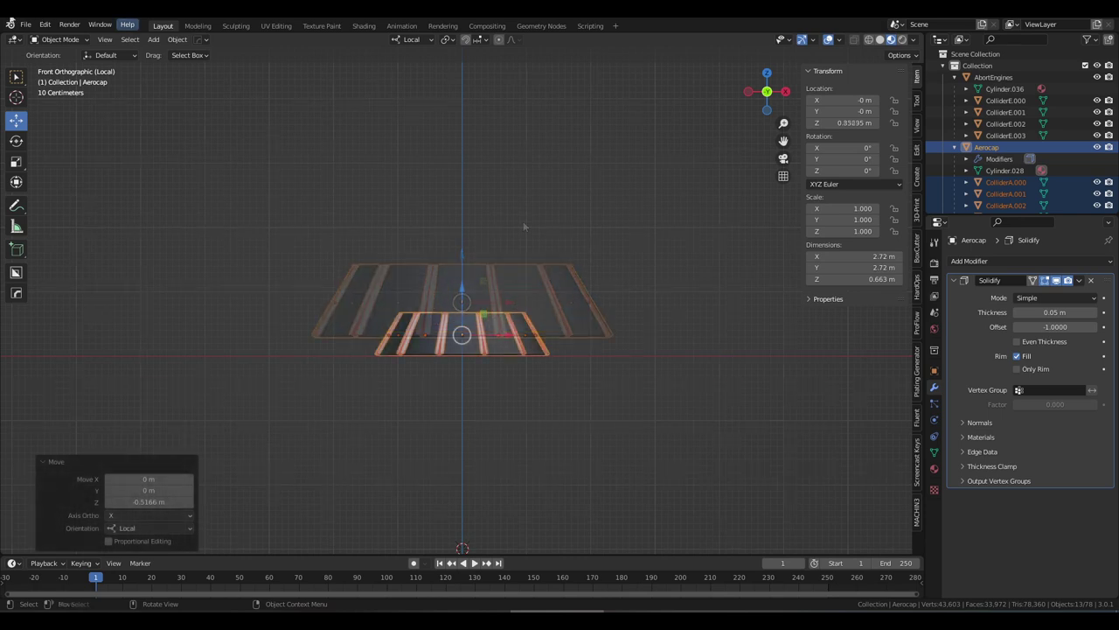
- Save the scene as a separate file named CST-100 Export.blend in the CST-100 folder
click(26, 25)
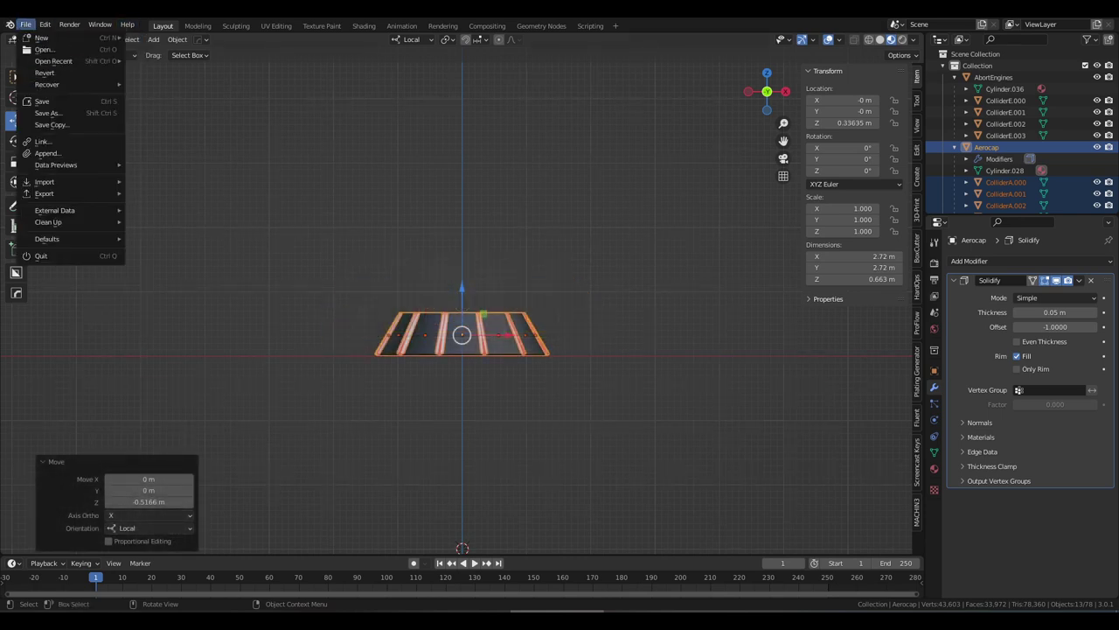
click(47, 112)
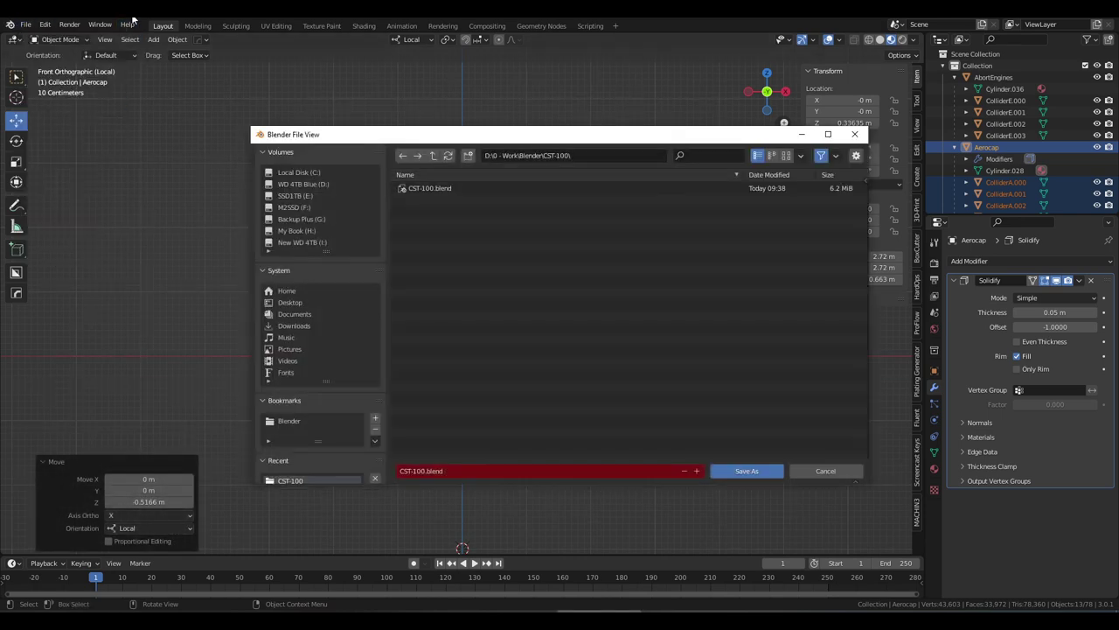
click(426, 471)
text(Export)
click(754, 471)
- Export the selected Aerocap hierarchy as an FBX file named CST-100-Aerocap.fbx
click(26, 24)
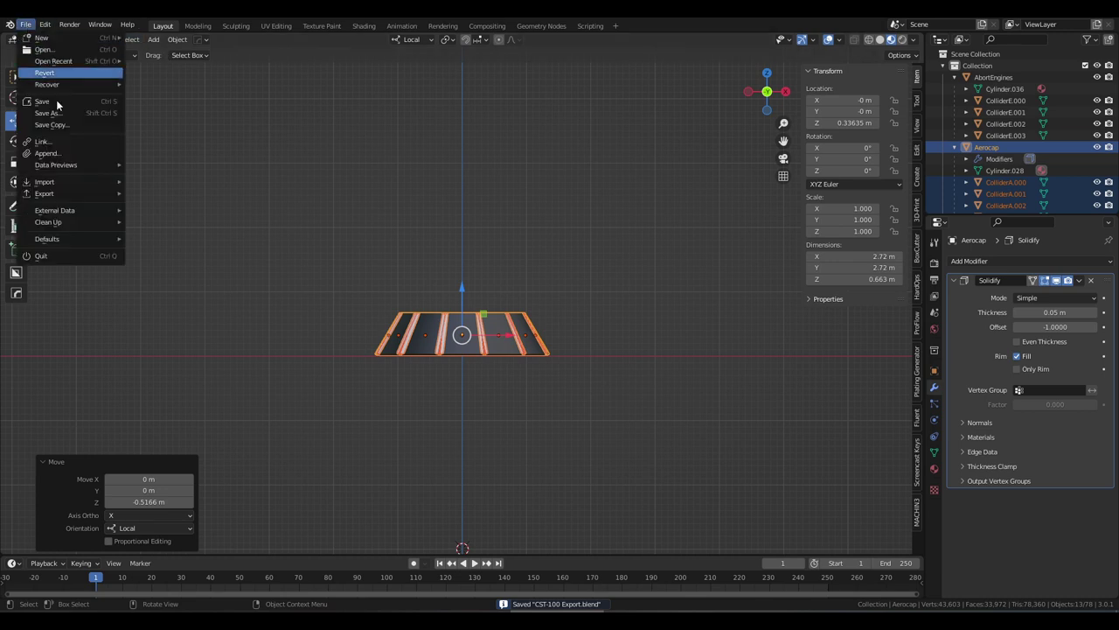
mouse_move(90, 193)
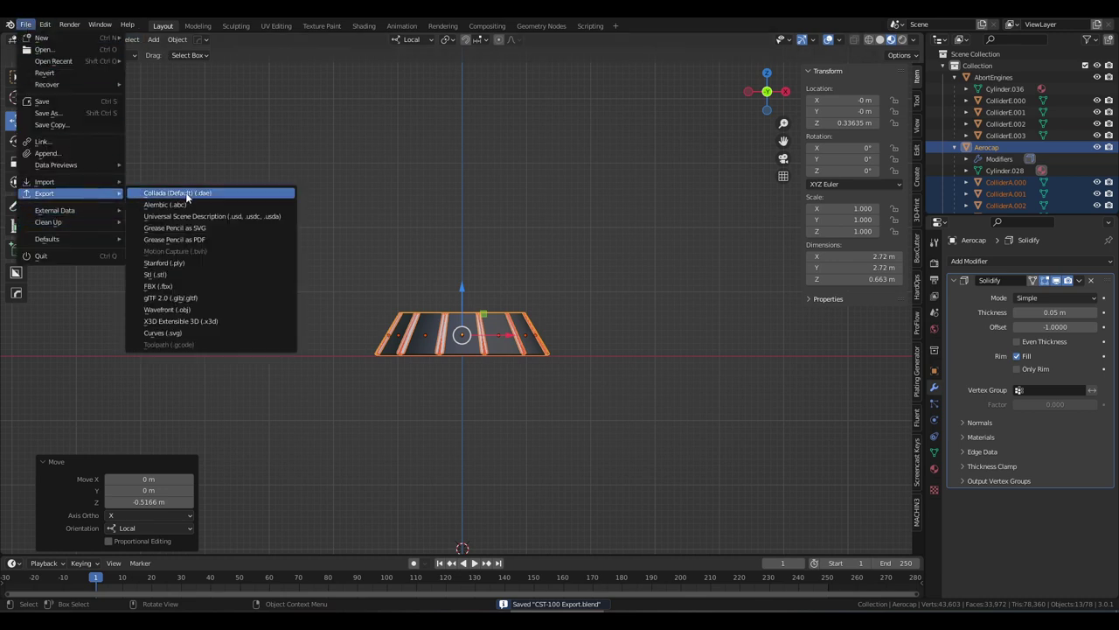
click(188, 286)
click(450, 472)
click(440, 471)
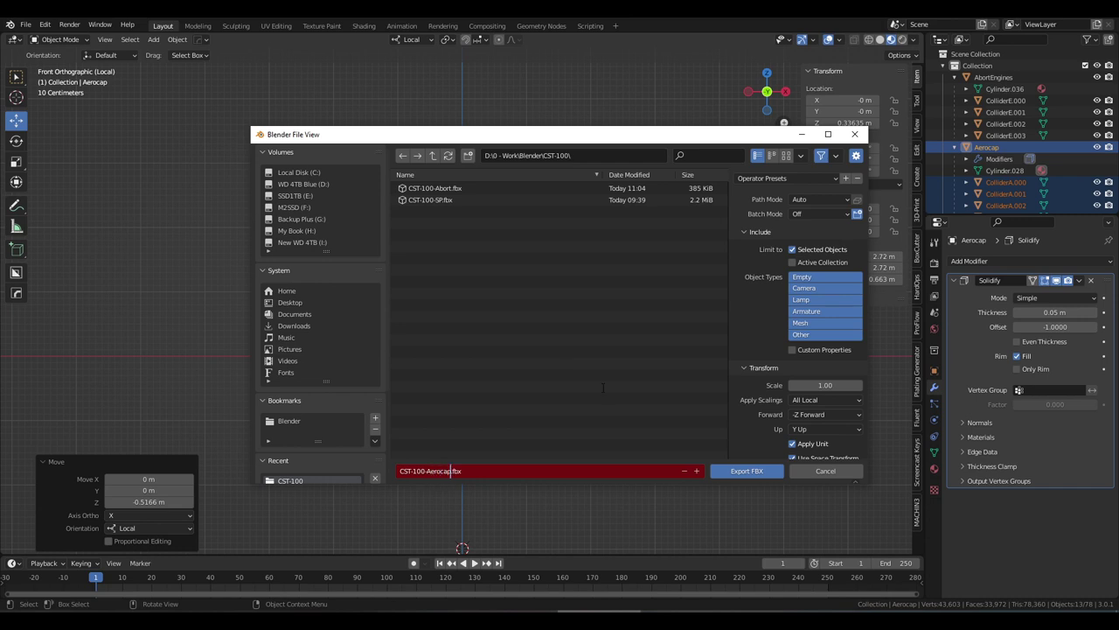
click(746, 471)
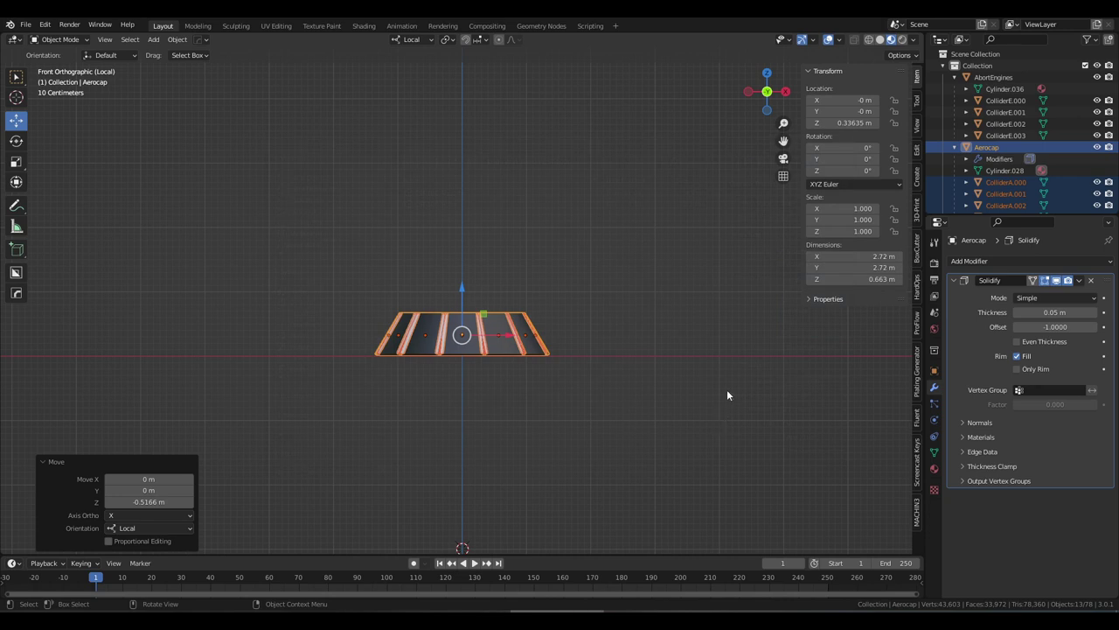
- Exit the Aerocap's local view, then select Cap with its collider hierarchy and isolate them
scroll(996, 123, down, 5)
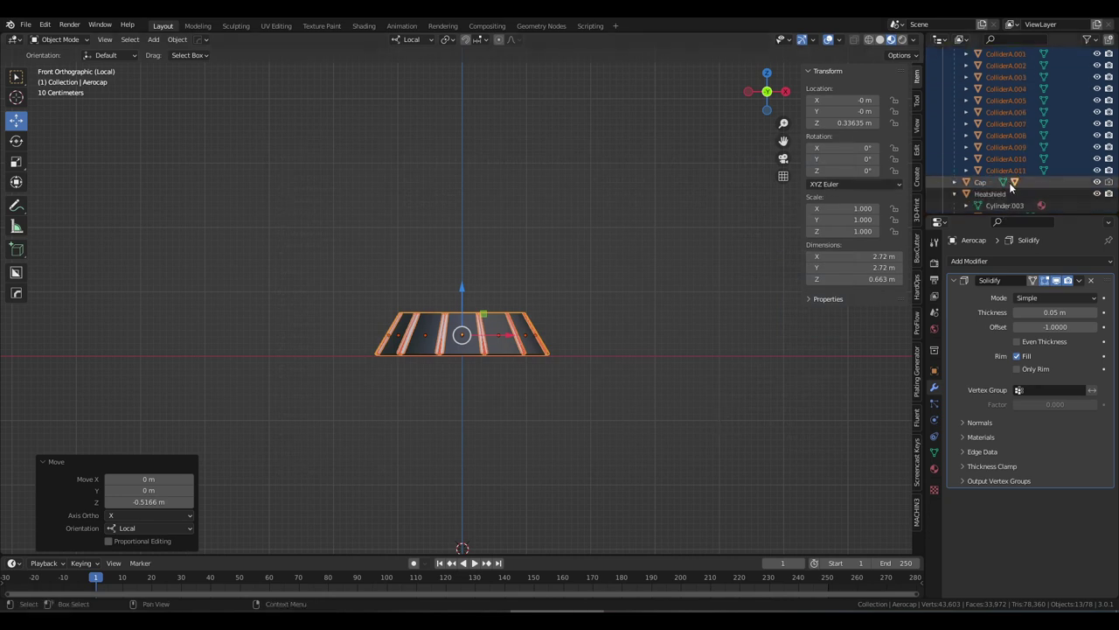
key(KP_Divide)
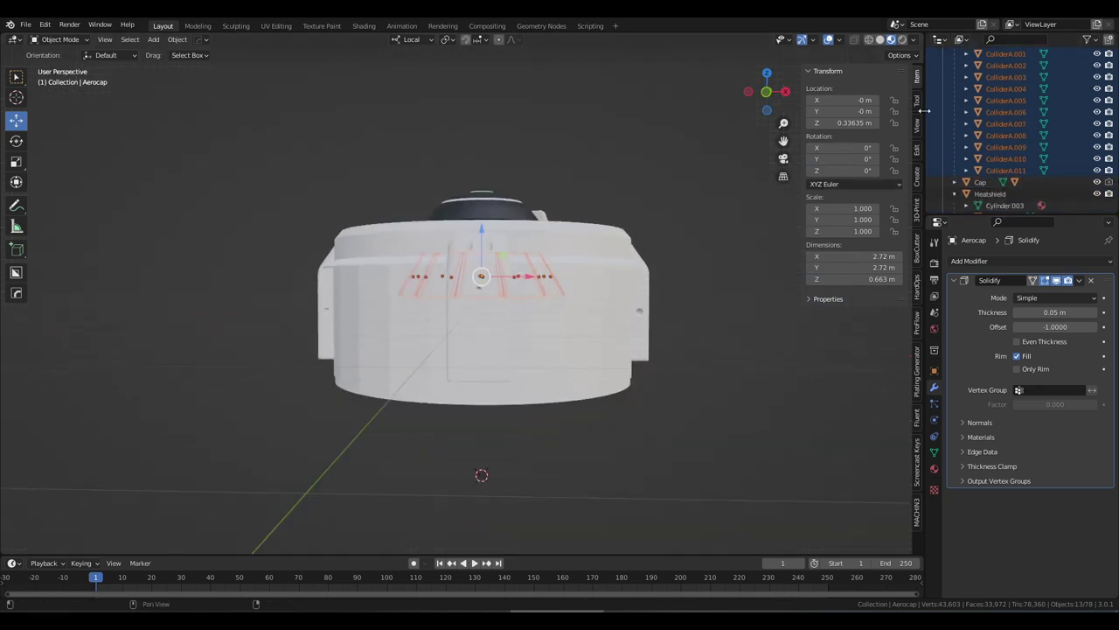
click(966, 182)
click(954, 182)
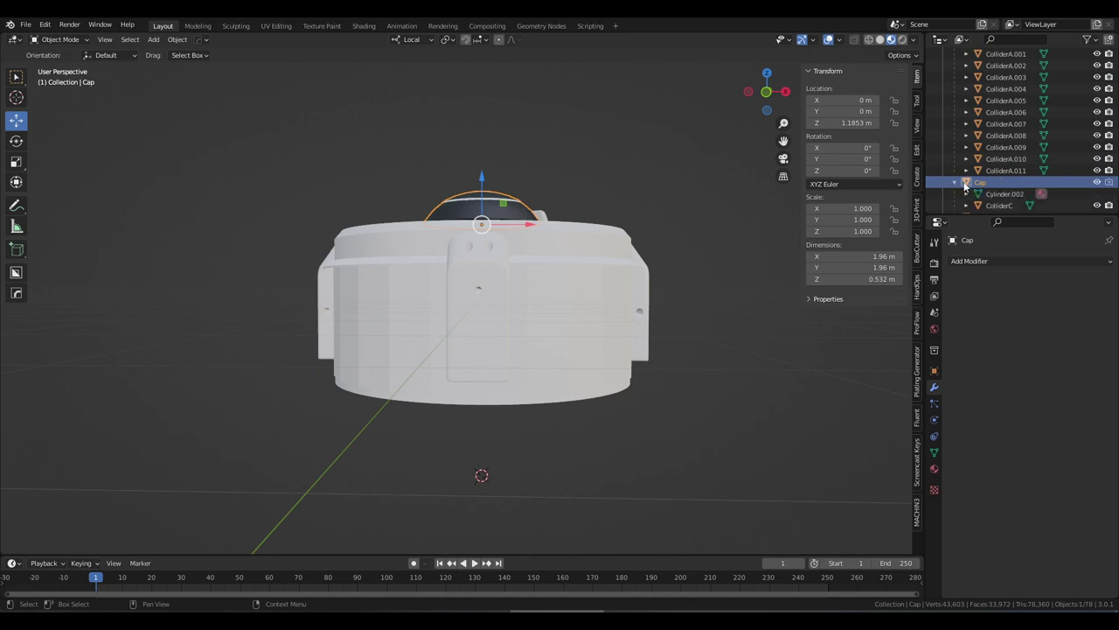
right_click(987, 185)
click(988, 183)
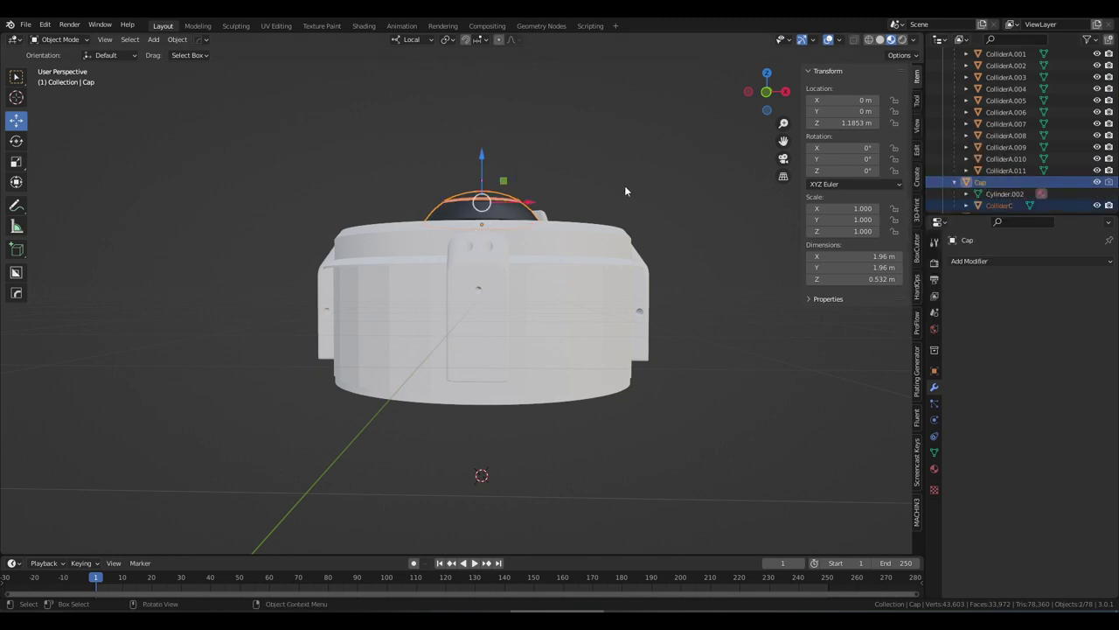
key(KP_Divide)
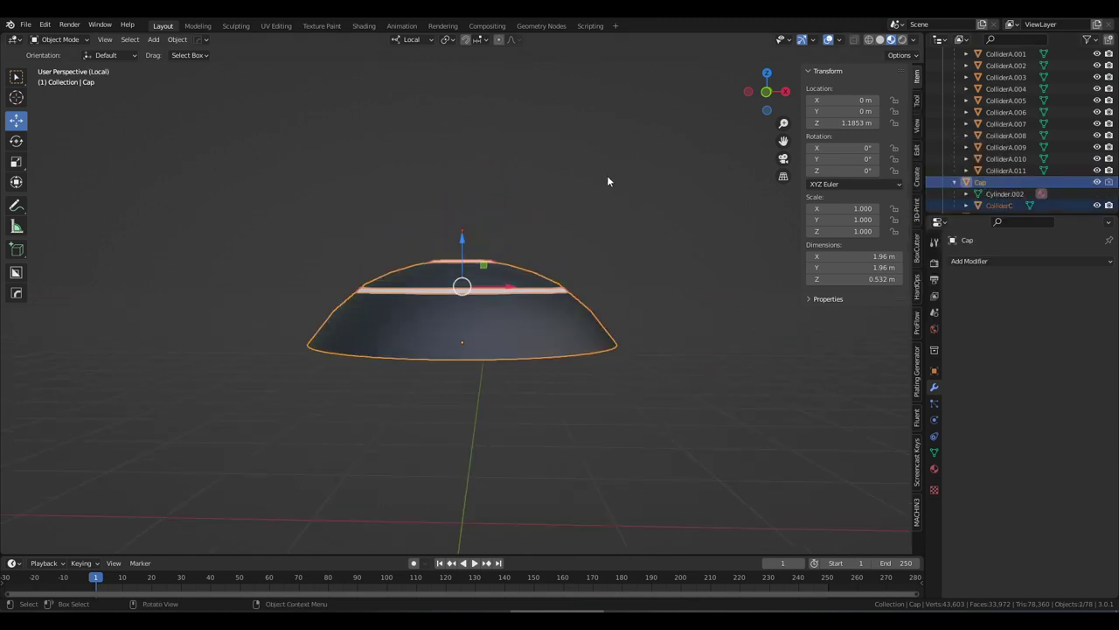
- In front view, move the Cap and its collider down about 1.184 m along Z to the ground line
key(KP_1)
scroll(606, 180, down, 4)
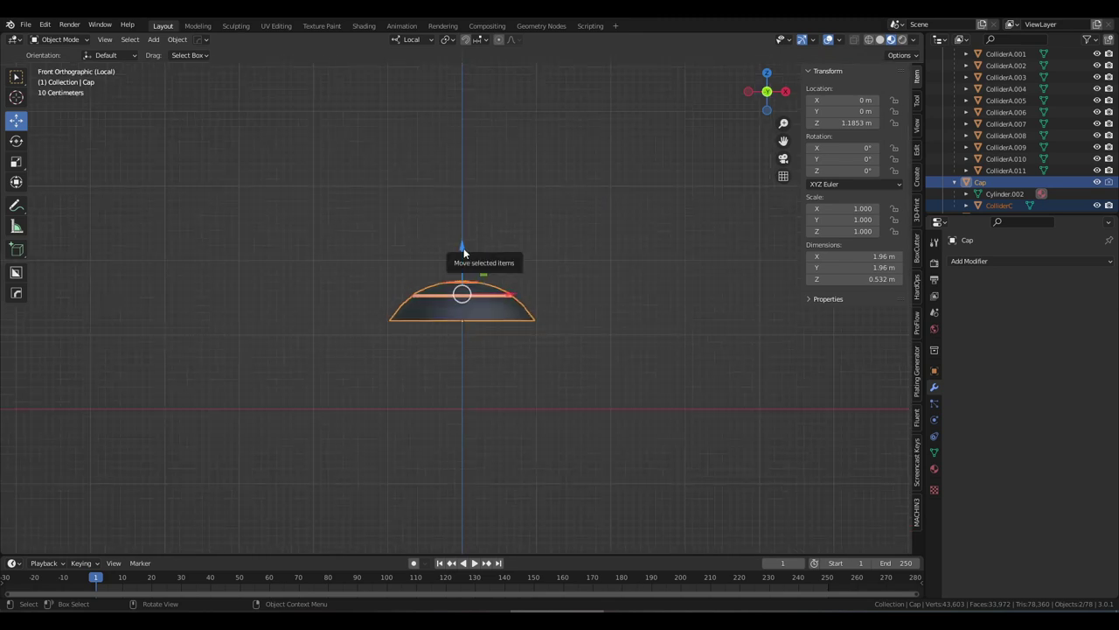
drag(463, 253, 458, 299)
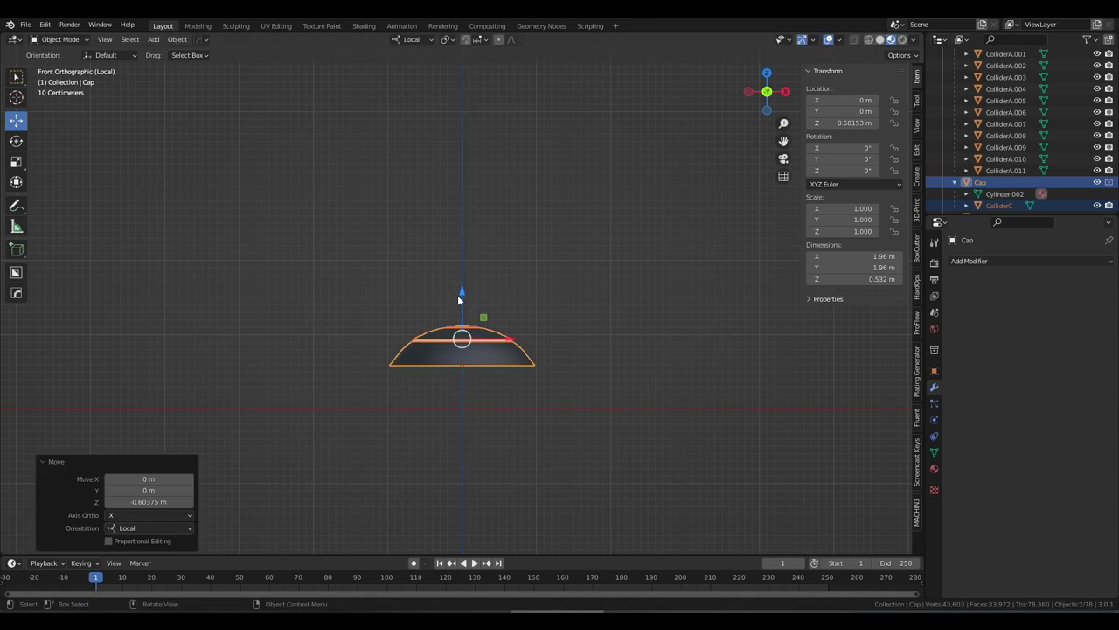
key(ctrl+z)
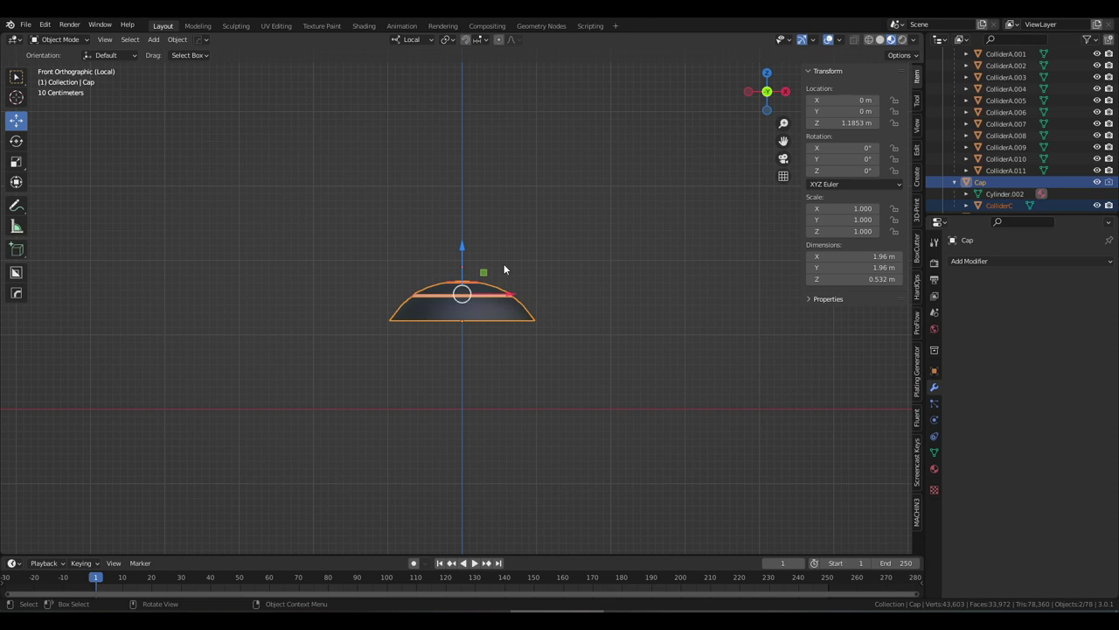
drag(470, 253, 450, 340)
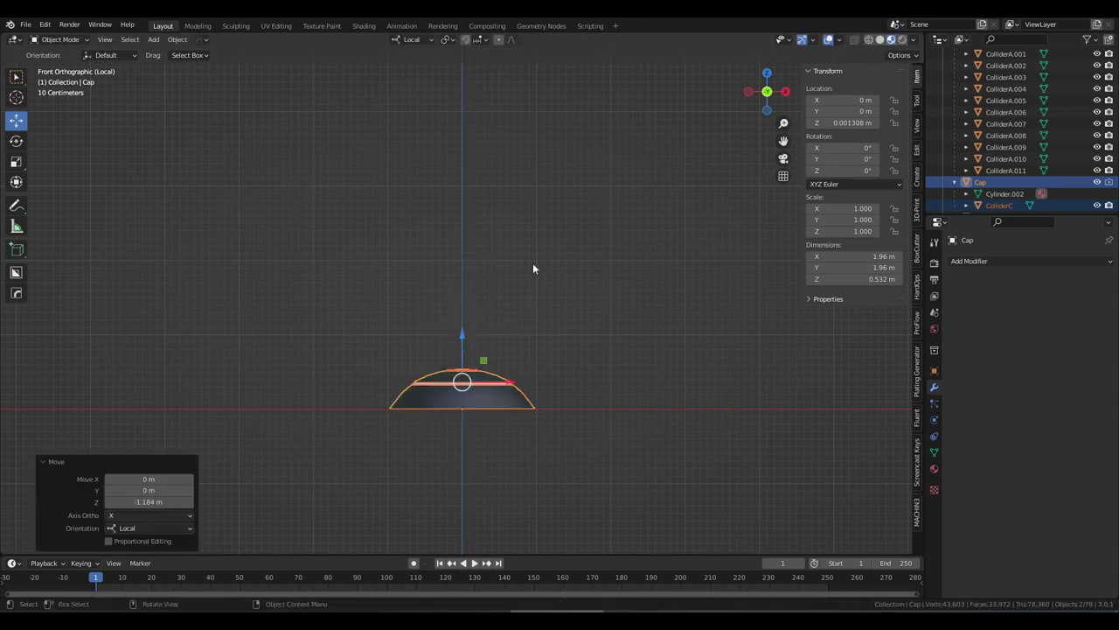
mouse_move(524, 280)
middle_down()
mouse_move(547, 252)
mouse_move(527, 277)
middle_up()
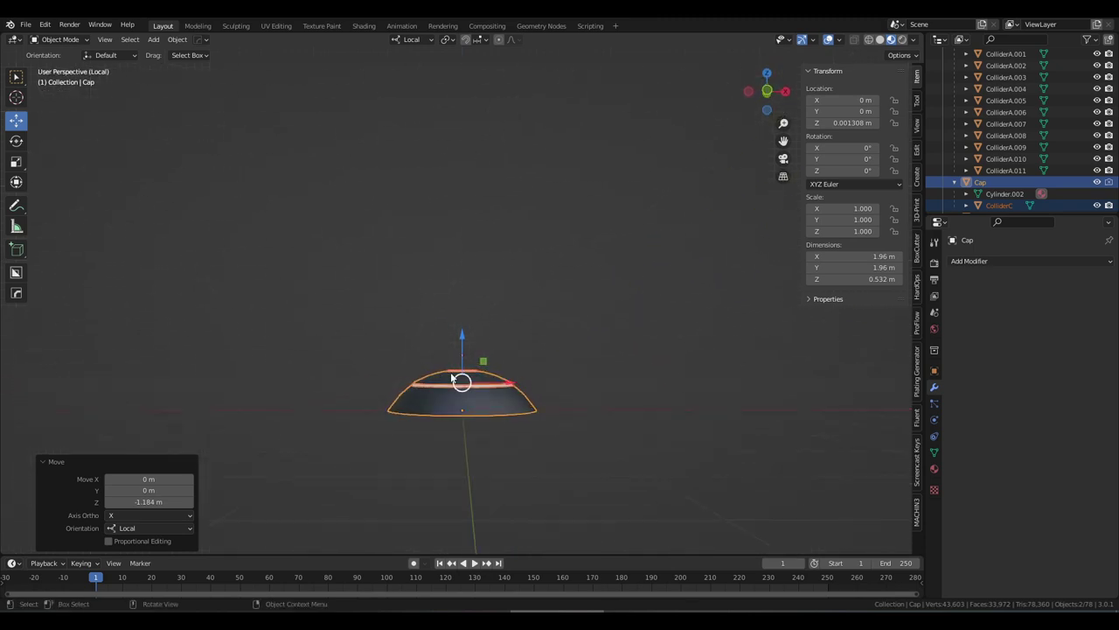
- Select only the Cap object and set its Z location to exactly 0 m
click(982, 182)
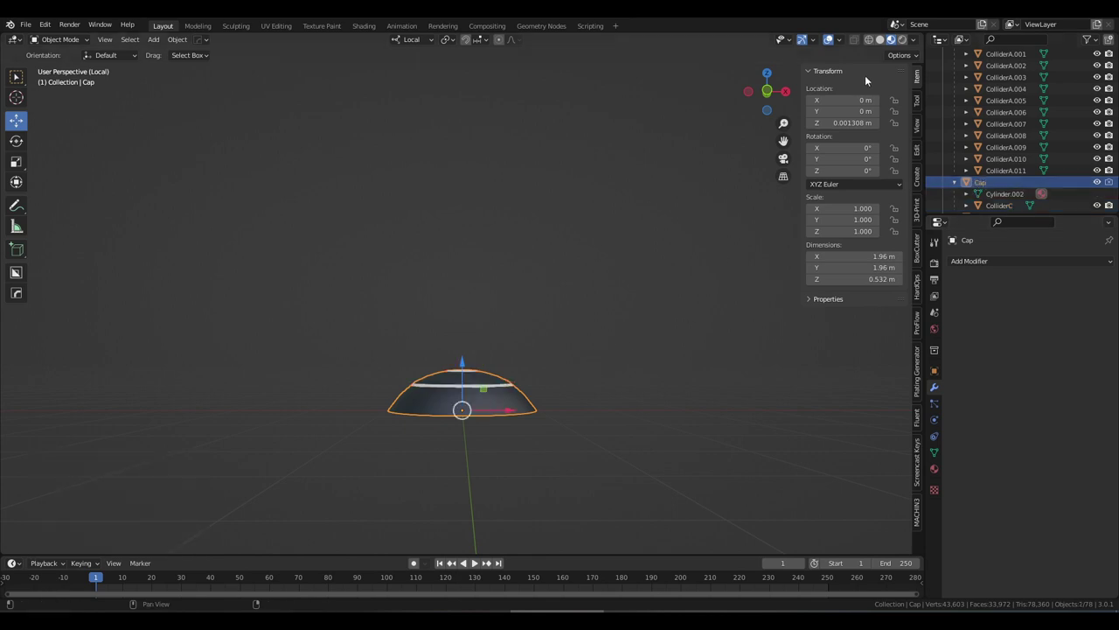
click(845, 122)
text(0)
key(Return)
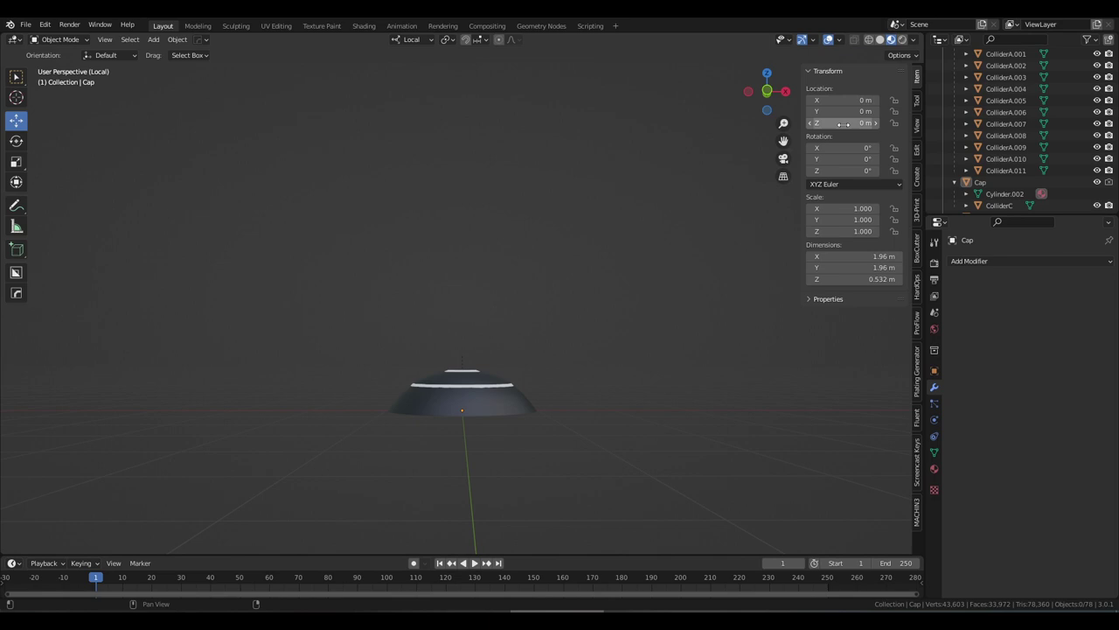
- Select Cap together with ColliderC and export them as an FBX file named CST-100-Cap.fbx
click(1000, 205)
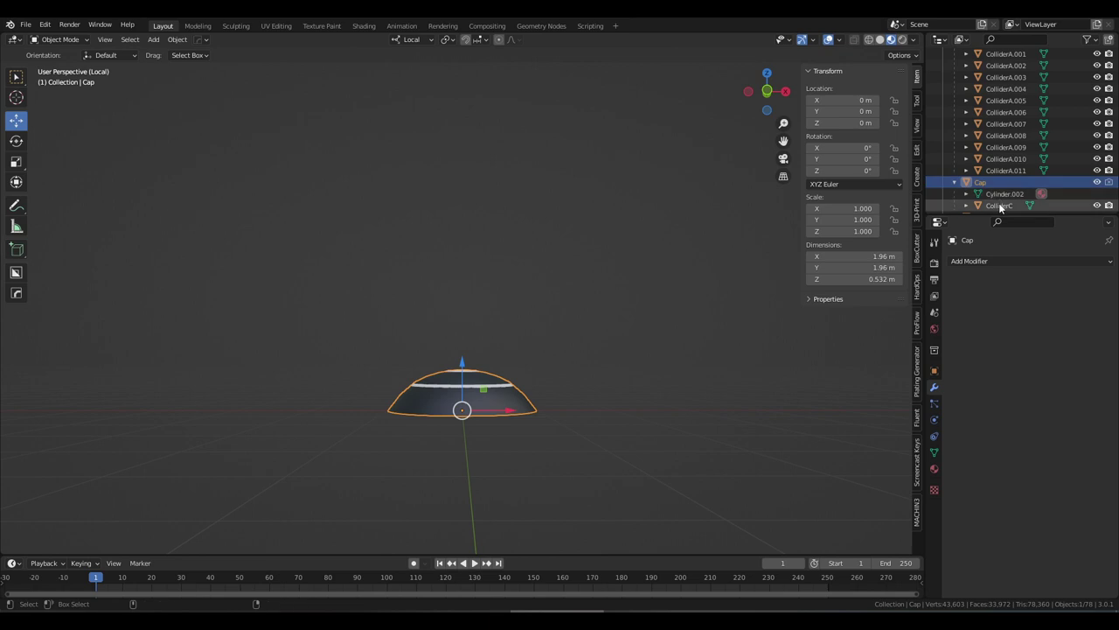
click(25, 25)
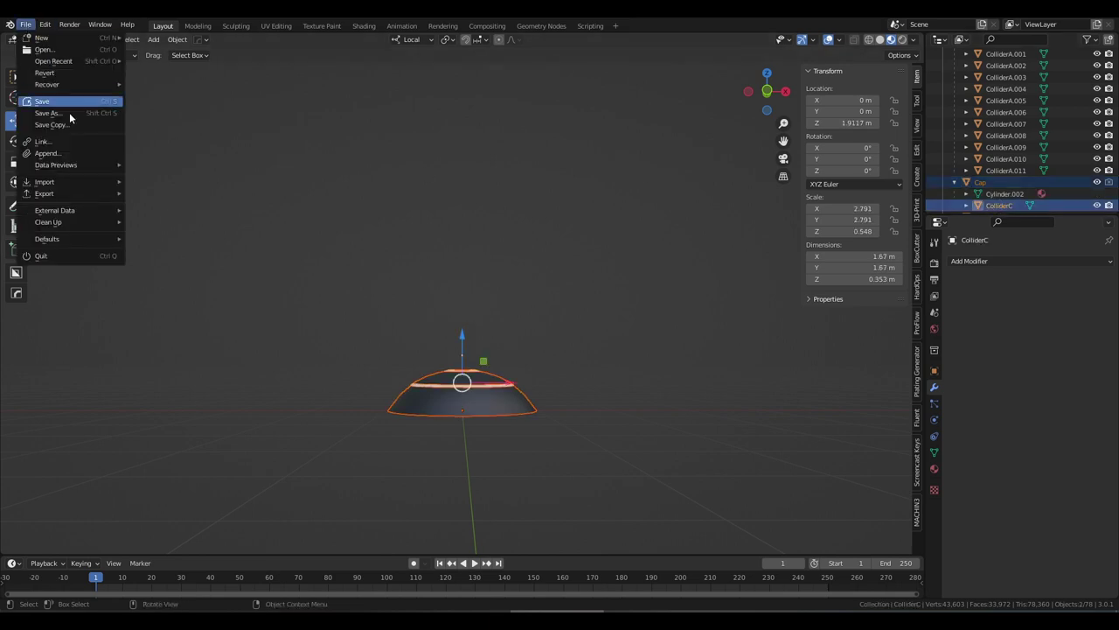
mouse_move(73, 194)
click(197, 287)
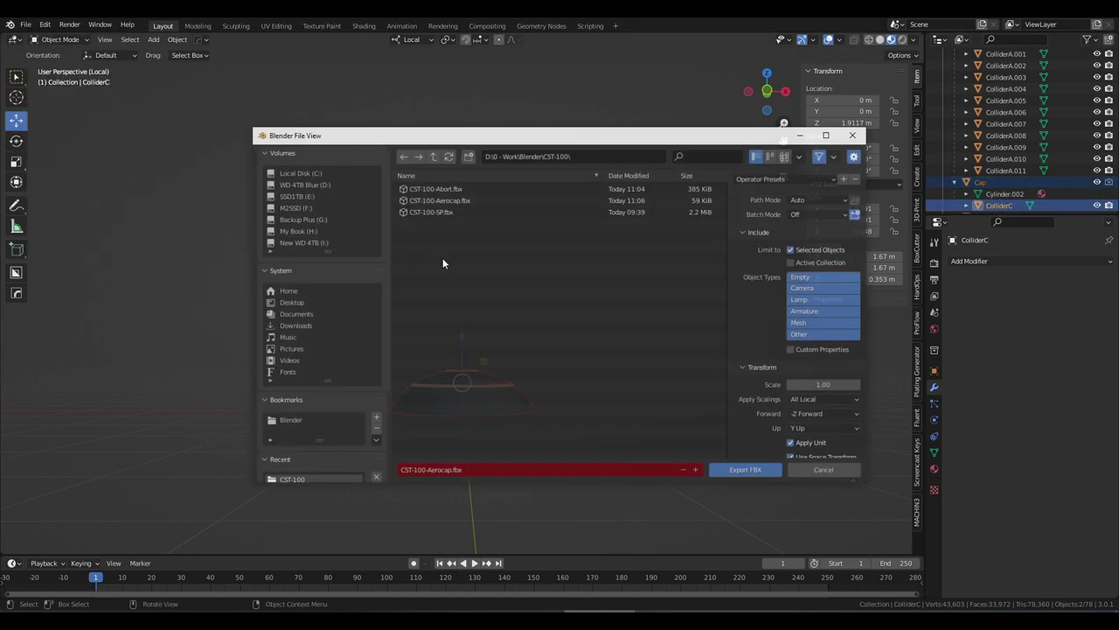
click(447, 471)
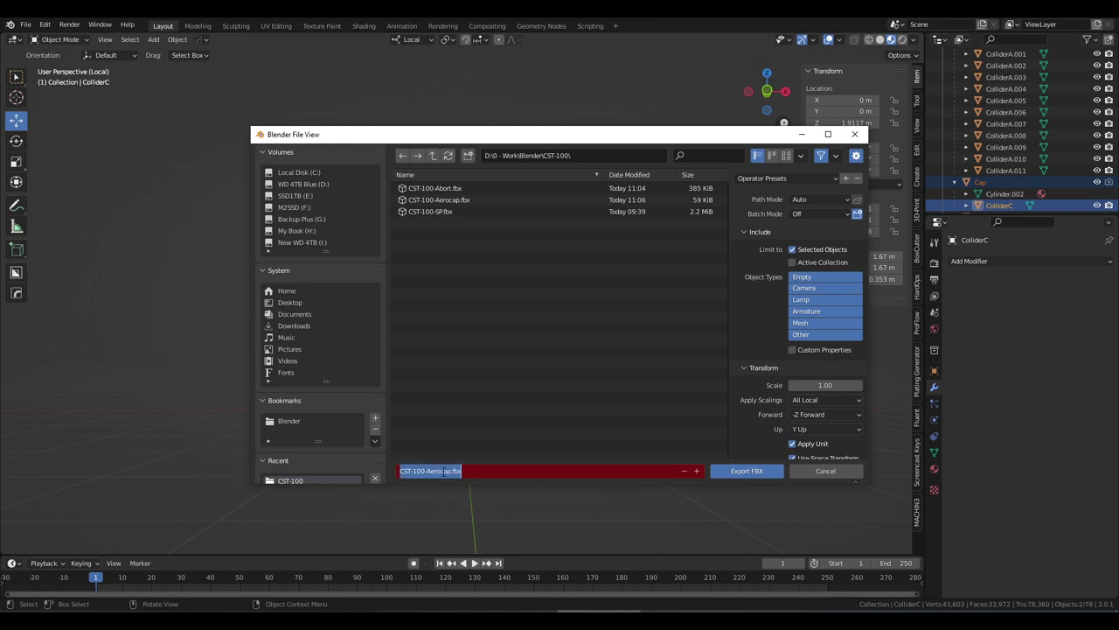
click(441, 471)
key(BackSpace)
key(BackSpace)
key(BackSpace)
key(BackSpace)
key(Delete)
text(C)
click(733, 471)
- Exit the Cap's local view, then select Heatshield with its whole hierarchy and isolate it for a closer view
key(KP_Divide)
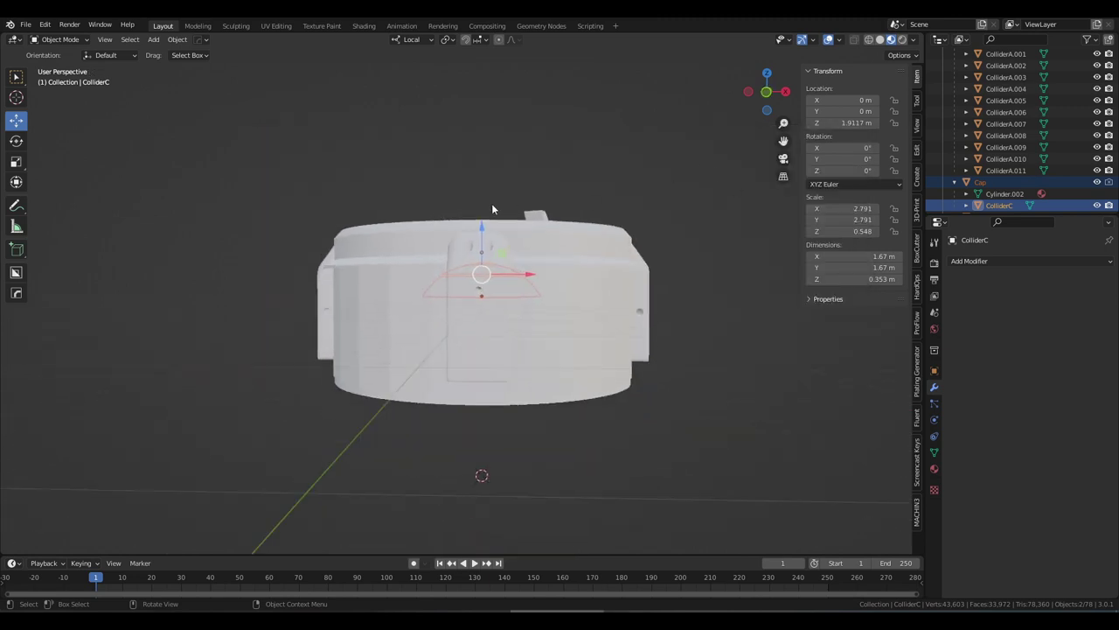
scroll(492, 208, down, 3)
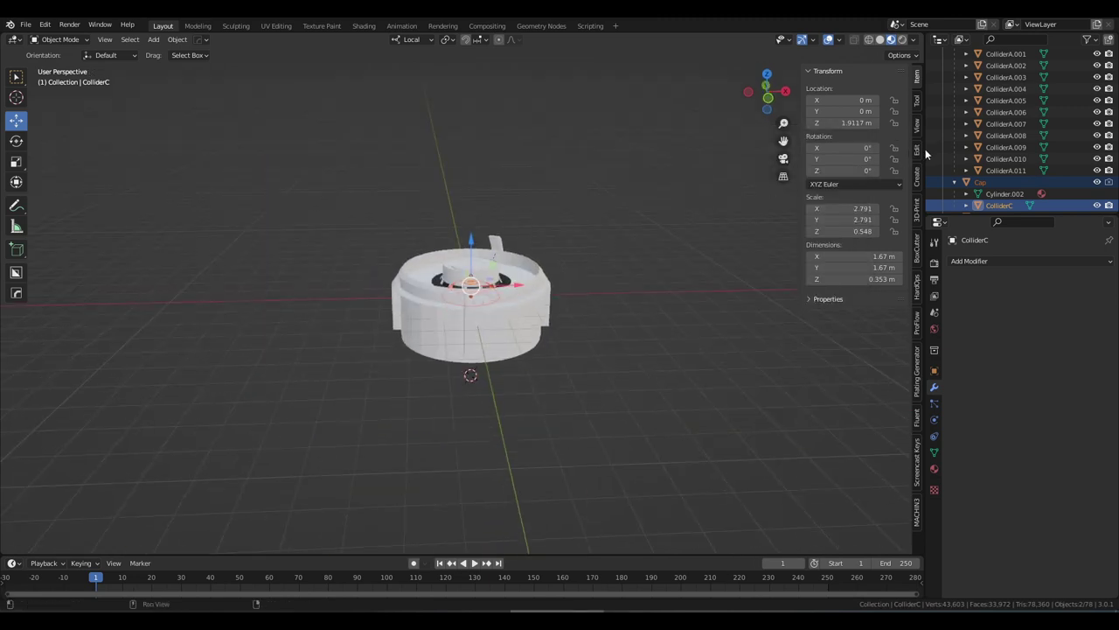
scroll(985, 152, down, 4)
click(1001, 124)
right_click(1001, 124)
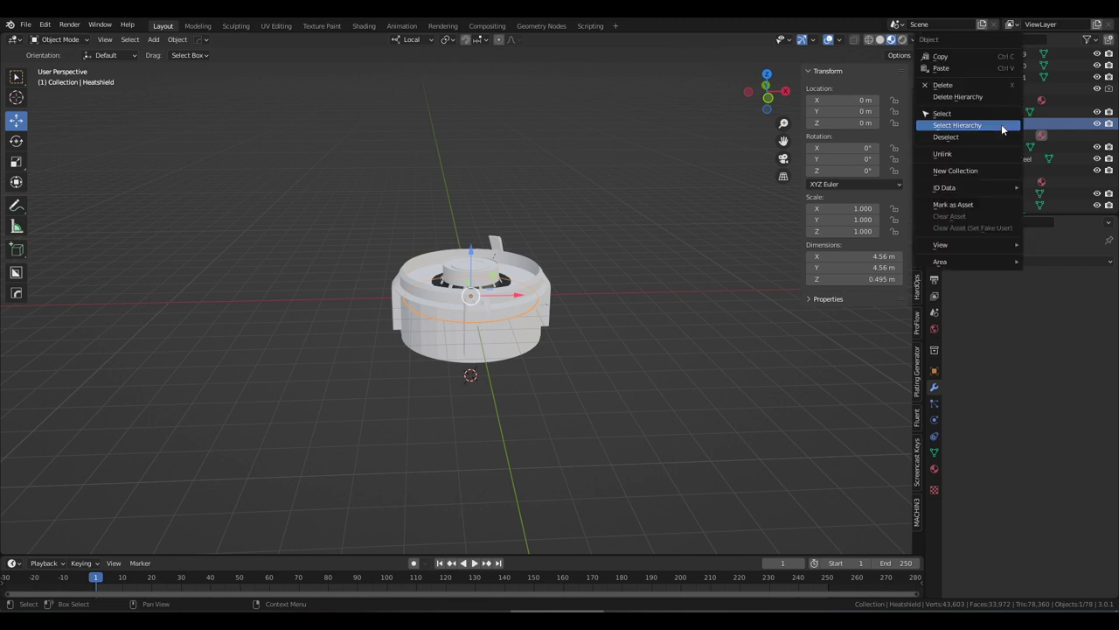
click(984, 124)
key(KP_Divide)
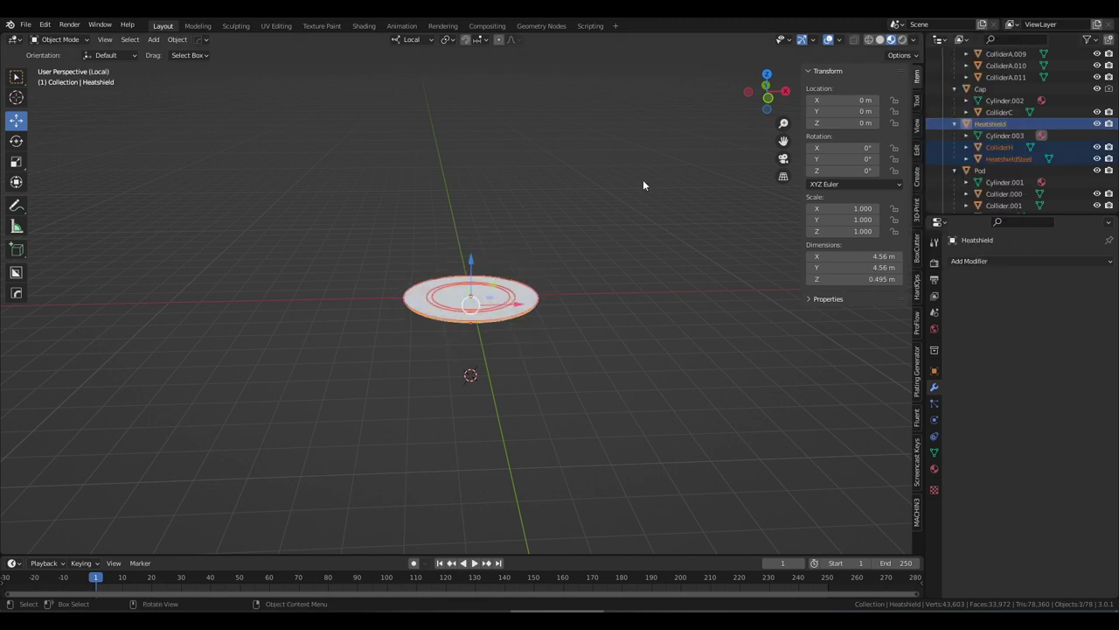
middle_drag(642, 180, 450, 220)
- Export the selected Heatshield hierarchy as an FBX file named CST-100-HS.fbx
click(25, 25)
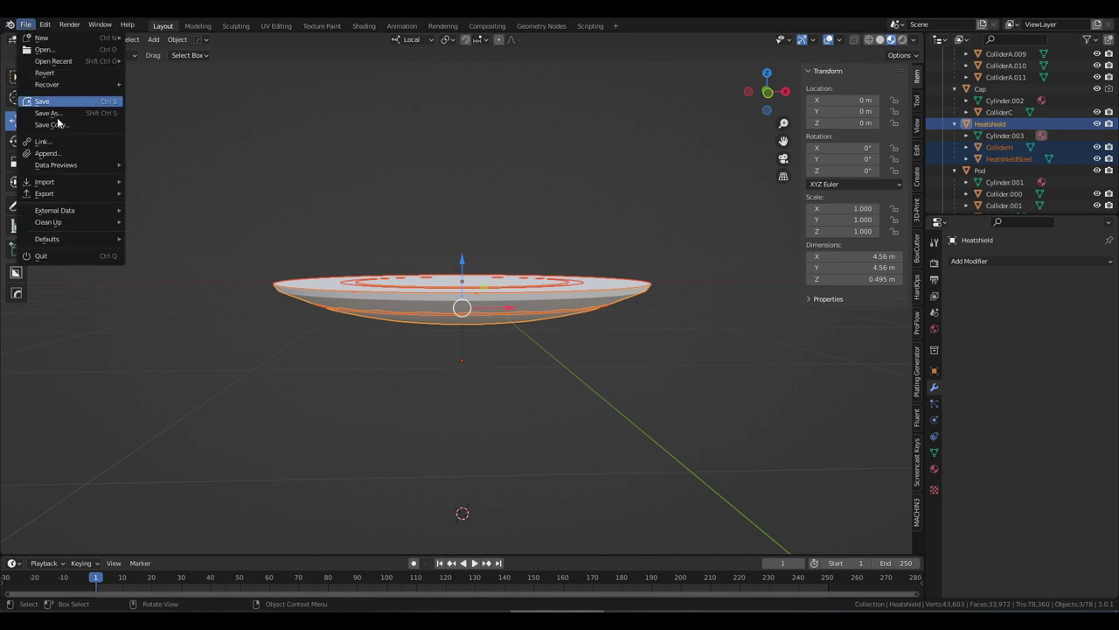
mouse_move(60, 197)
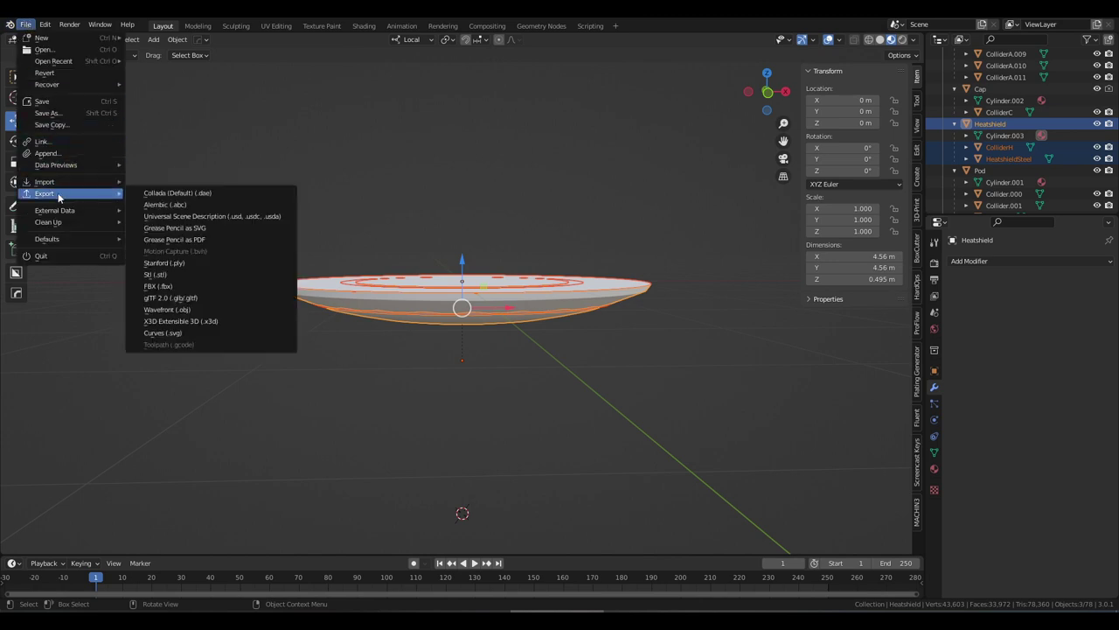
click(157, 285)
click(438, 471)
key(BackSpace)
key(BackSpace)
key(BackSpace)
text(HS)
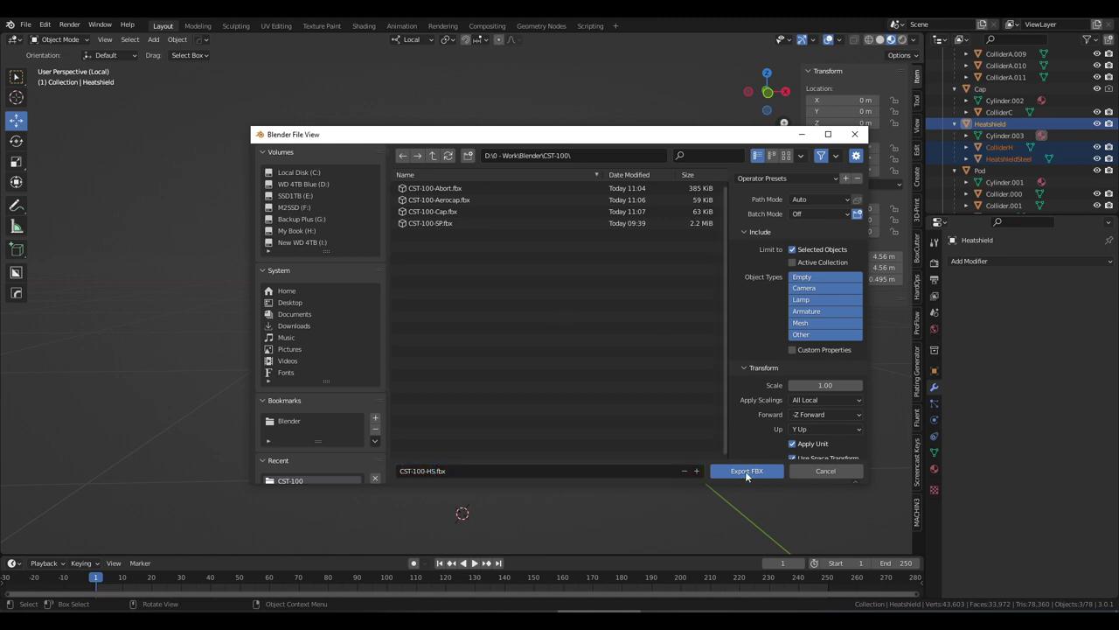
click(750, 470)
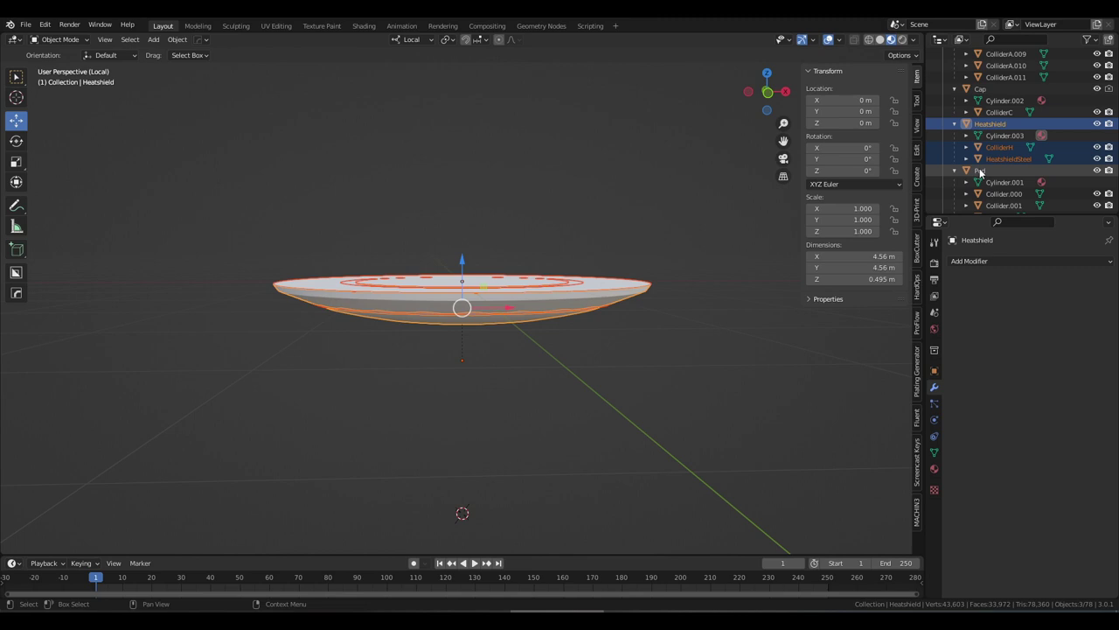
- Exit the Heatshield's local view, then select Pod with its whole hierarchy and isolate it
key(KP_Divide)
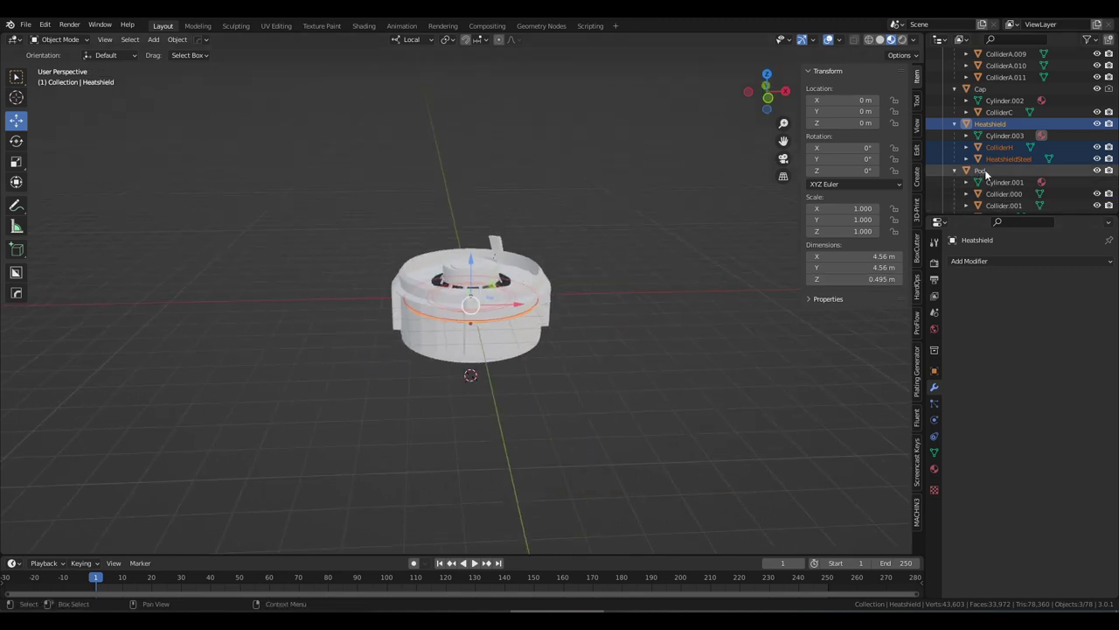
scroll(1005, 131, down, 3)
click(981, 101)
right_click(984, 104)
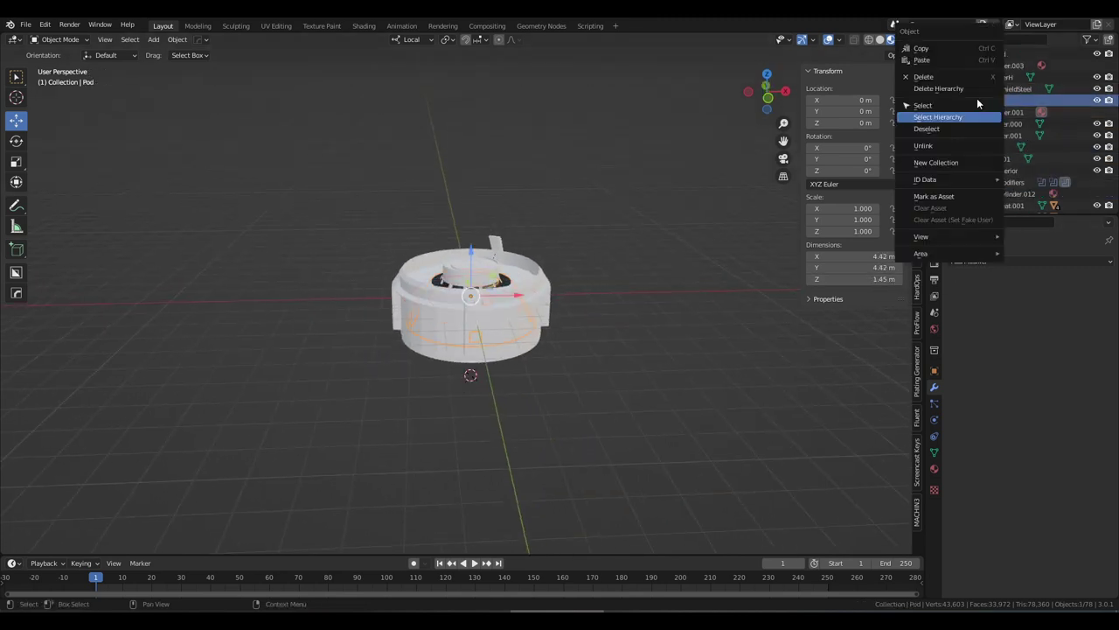
click(953, 116)
scroll(1027, 110, down, 4)
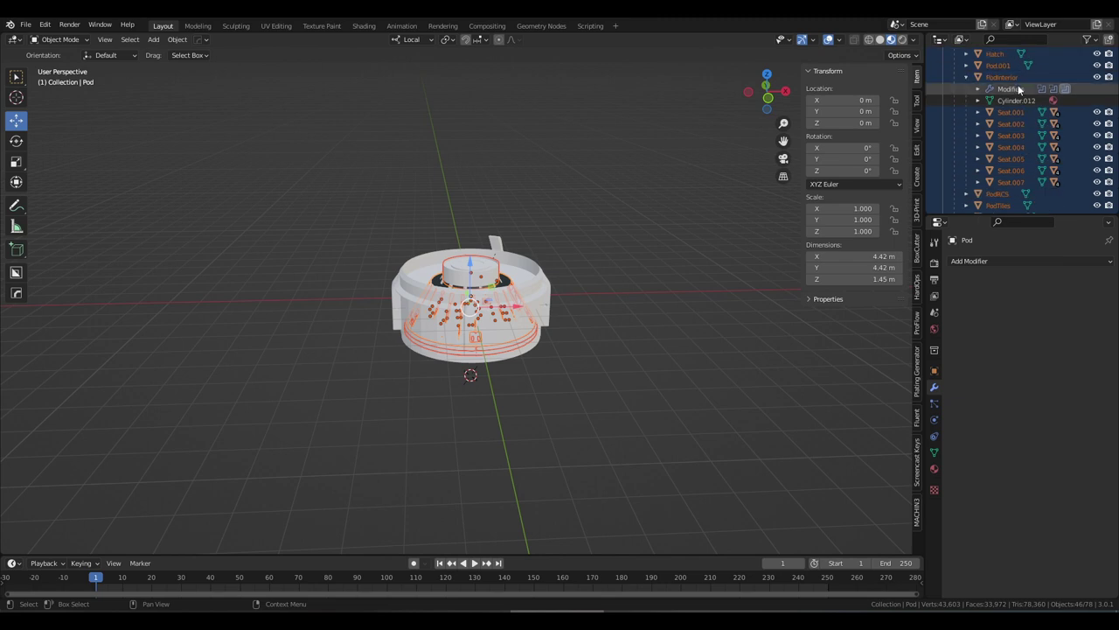
scroll(1002, 140, down, 2)
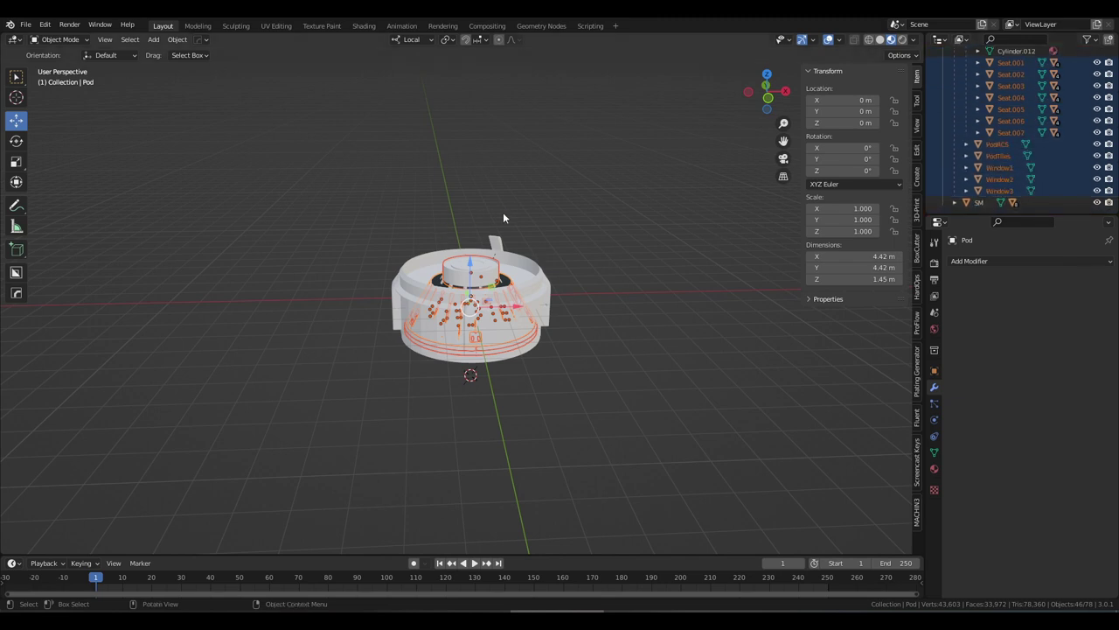
key(KP_Divide)
scroll(508, 201, down, 3)
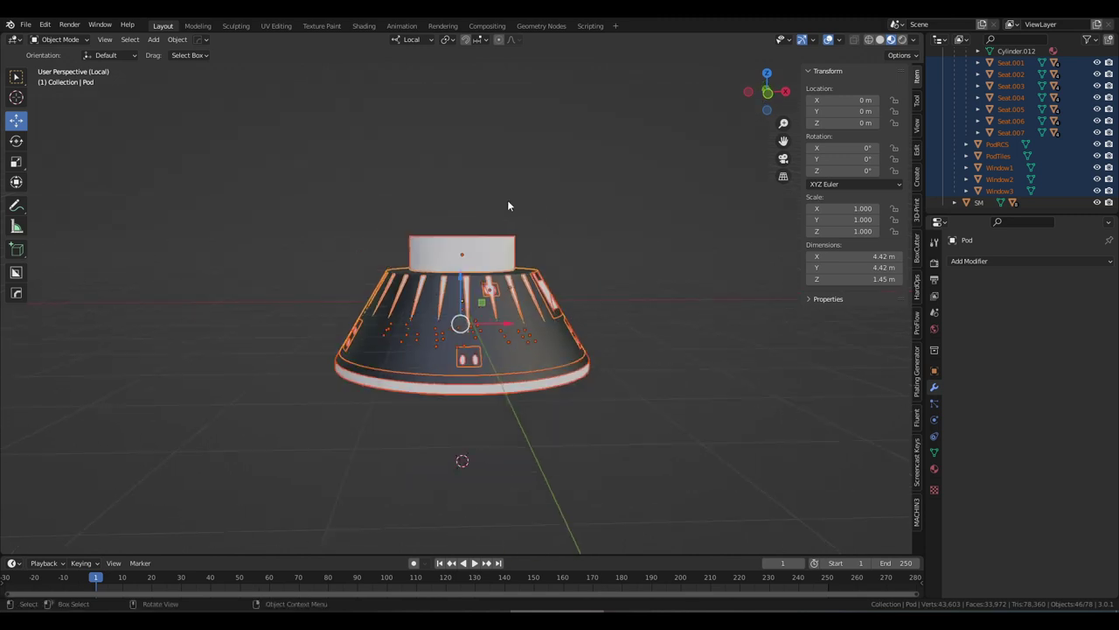
- Export the selected Pod hierarchy as an FBX file named CST-100-Pod.fbx
click(26, 23)
mouse_move(85, 193)
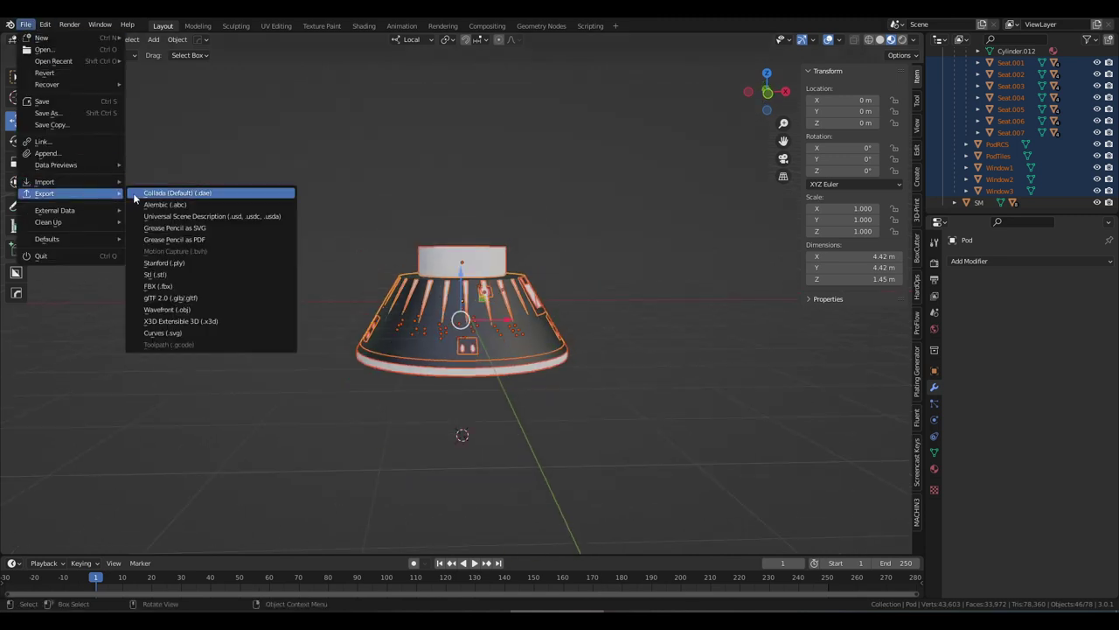
click(167, 283)
drag(581, 136, 871, 62)
drag(724, 60, 438, 61)
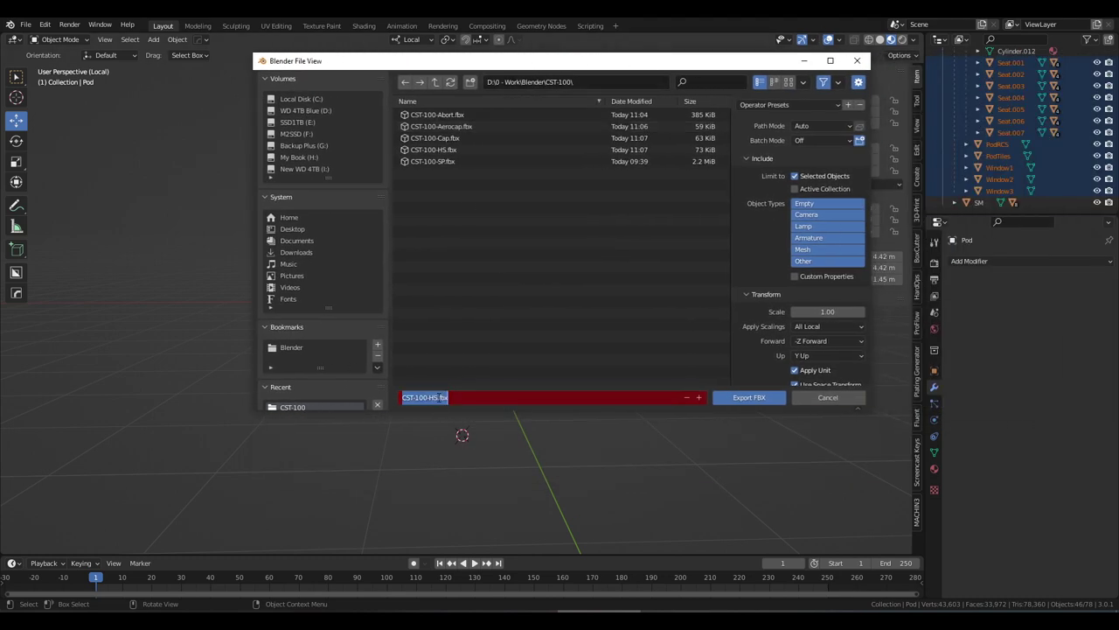
key(BackSpace)
key(BackSpace)
text(Pod)
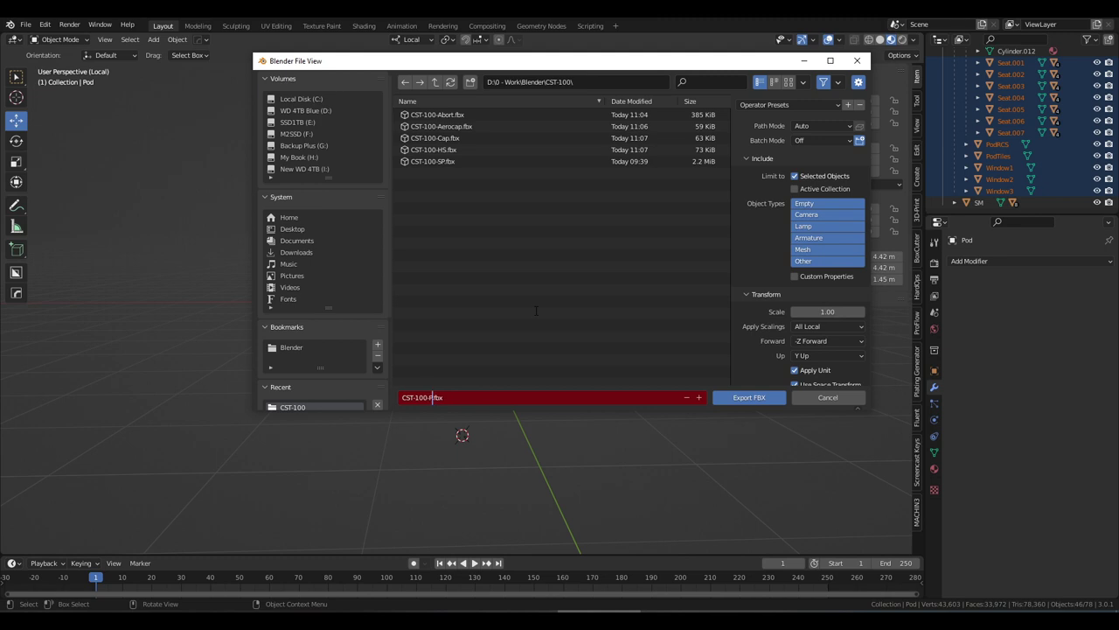
click(762, 399)
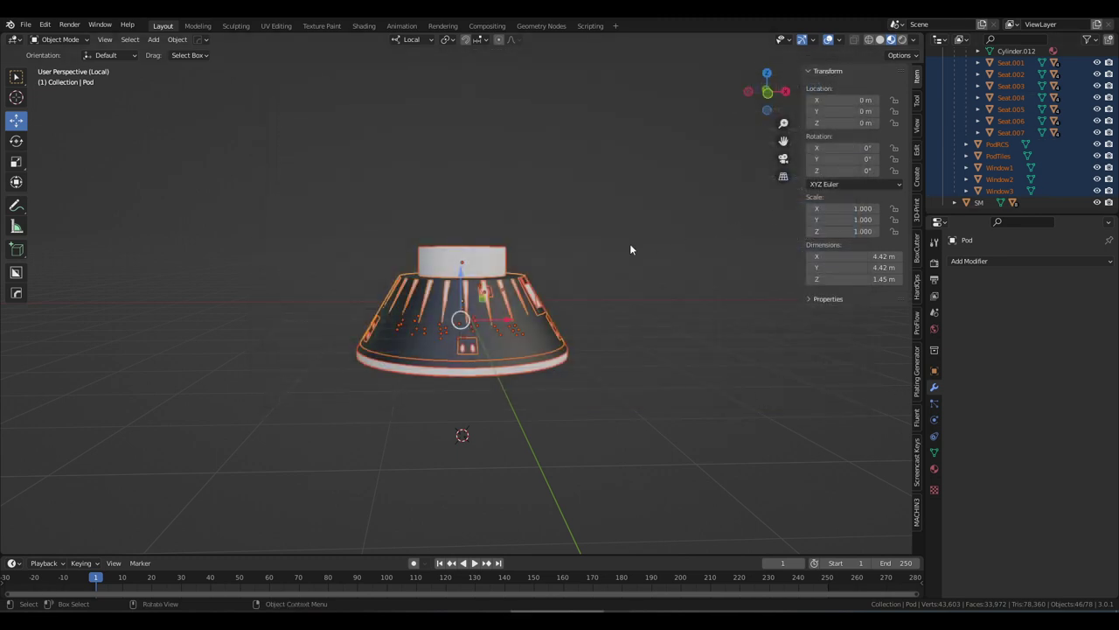
- Exit the Pod's local view, then select SM with its whole hierarchy and isolate it
key(KP_Divide)
click(978, 202)
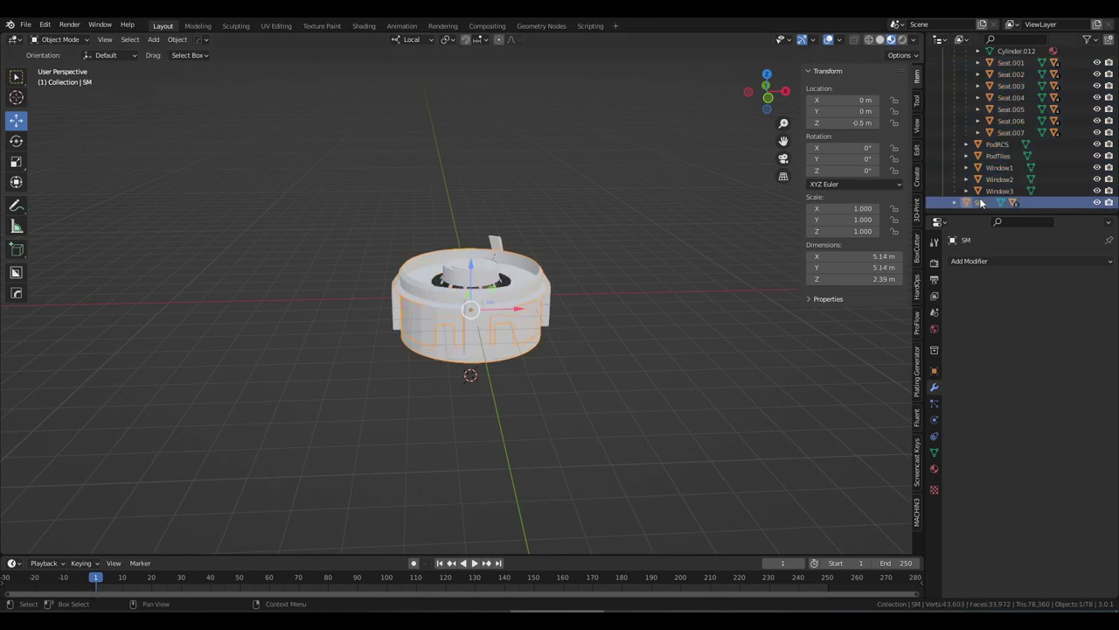
click(955, 202)
scroll(979, 140, down, 3)
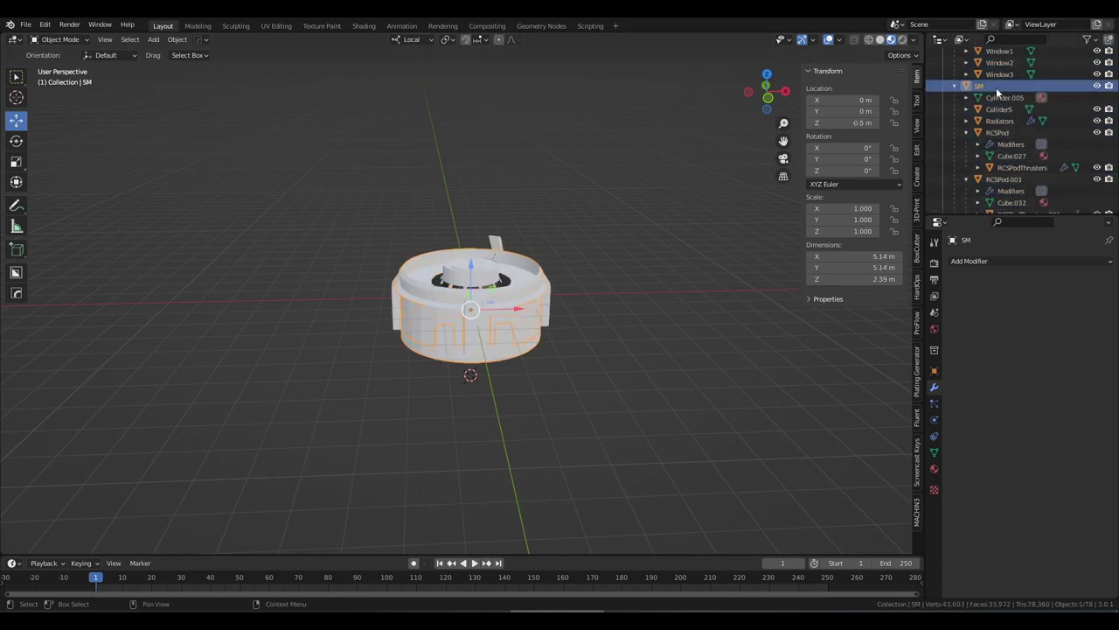
right_click(982, 85)
click(962, 116)
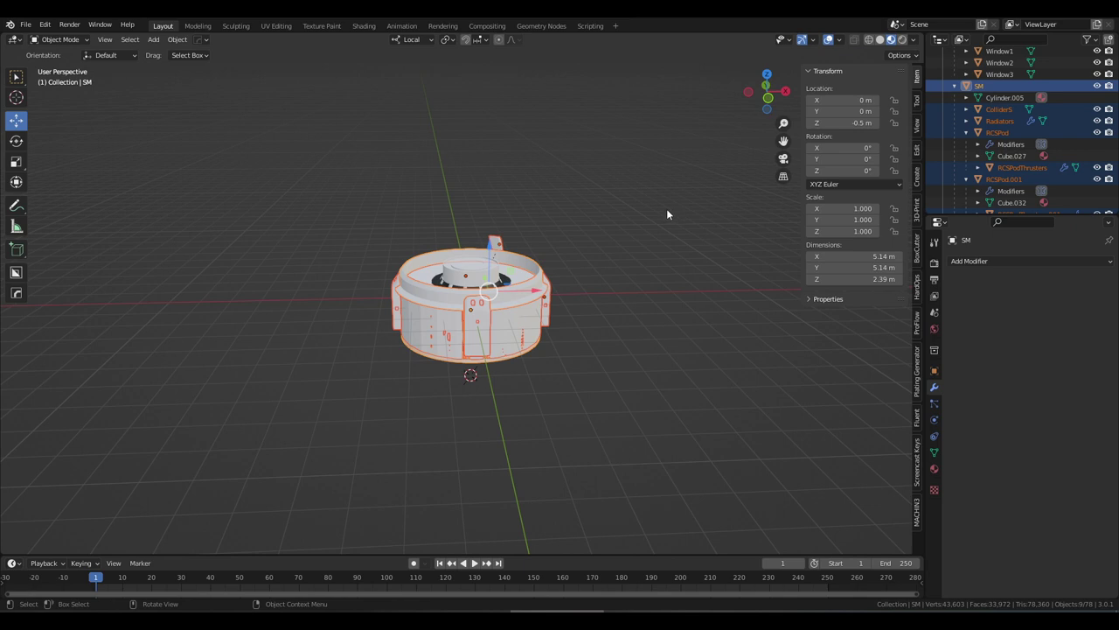
key(KP_Divide)
middle_drag(650, 233, 647, 209)
scroll(647, 210, down, 4)
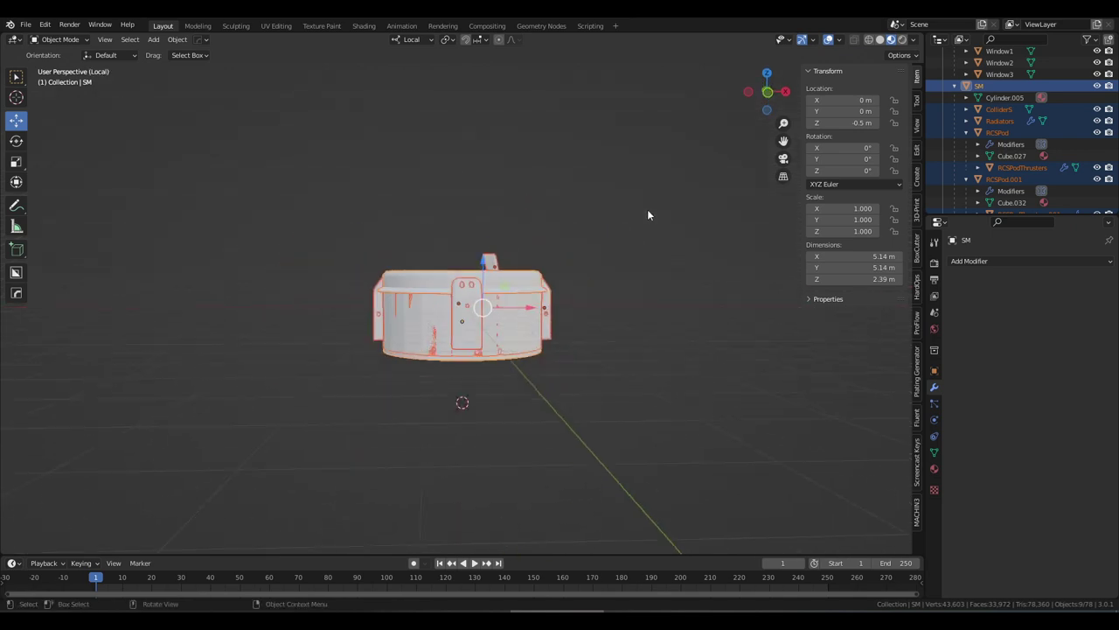
- Export the selected SM hierarchy as an FBX file named CST-100-SM.fbx and leave local view
click(26, 25)
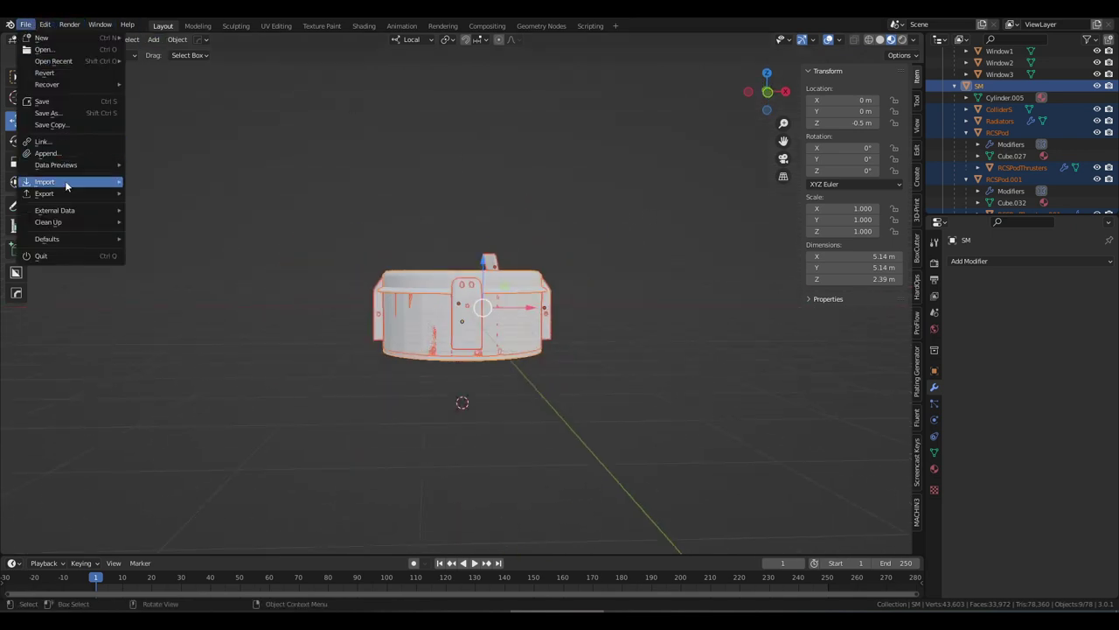
mouse_move(75, 192)
click(179, 287)
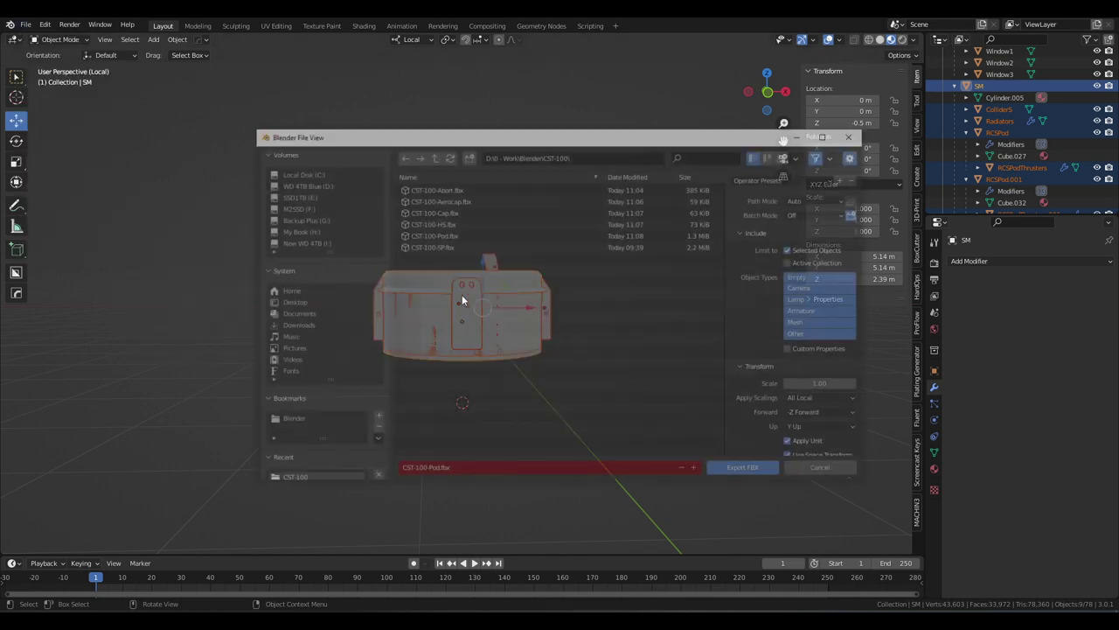
click(437, 471)
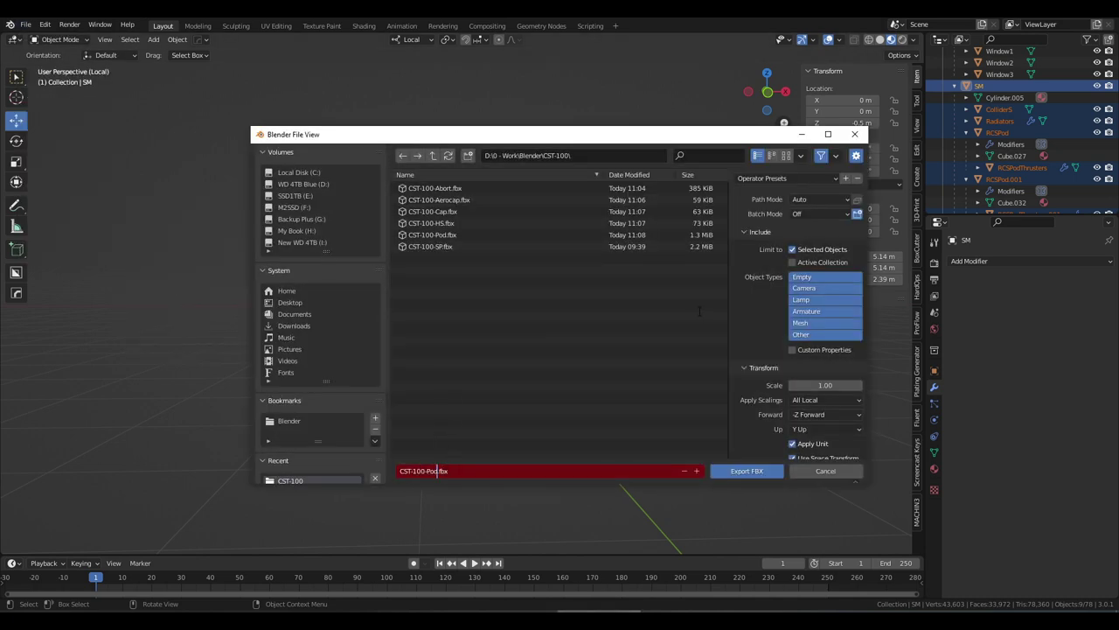
key(BackSpace)
key(BackSpace)
key(BackSpace)
text(SM)
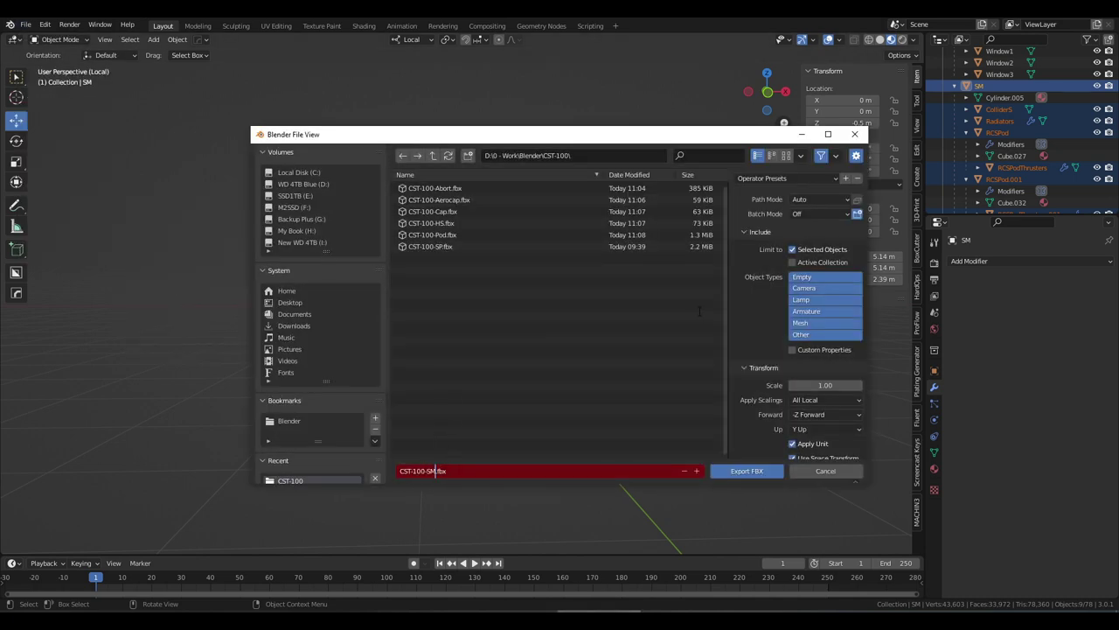
click(767, 475)
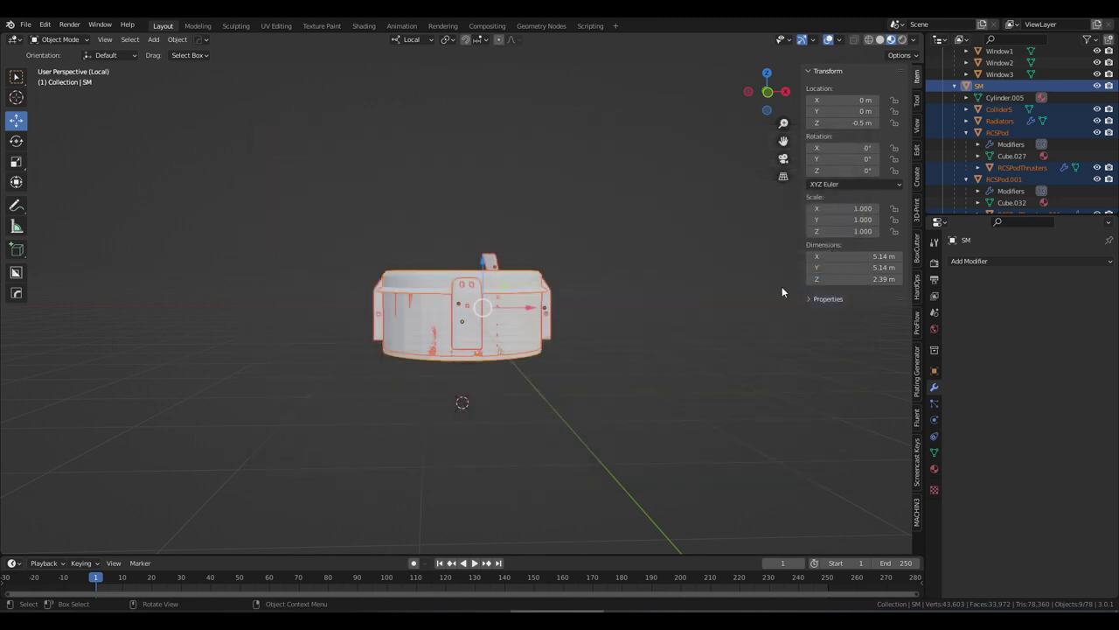
key(KP_Divide)
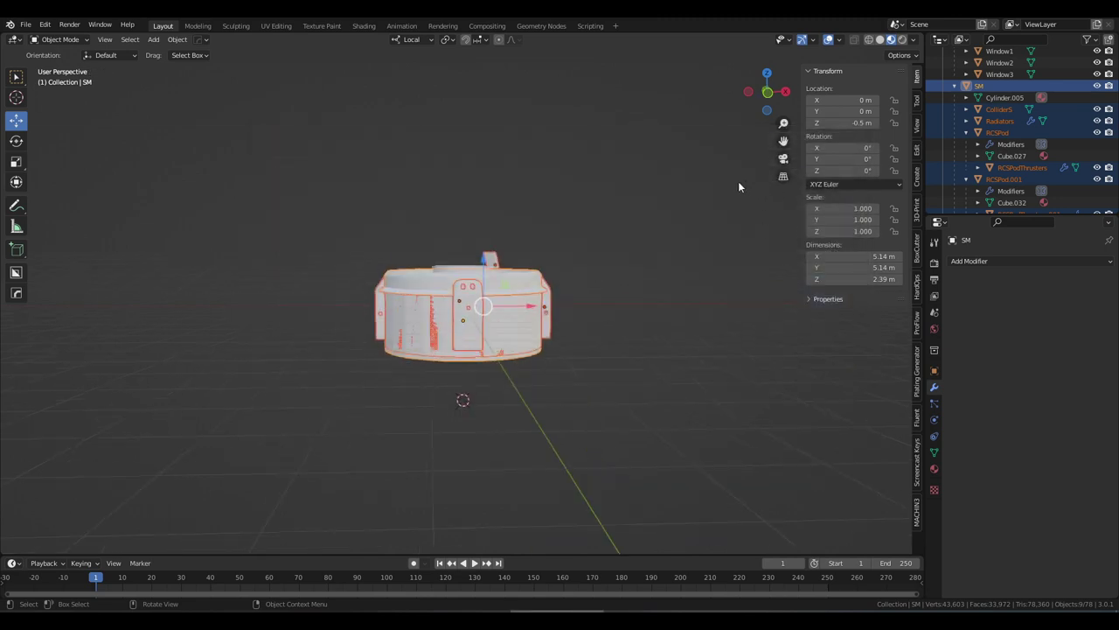
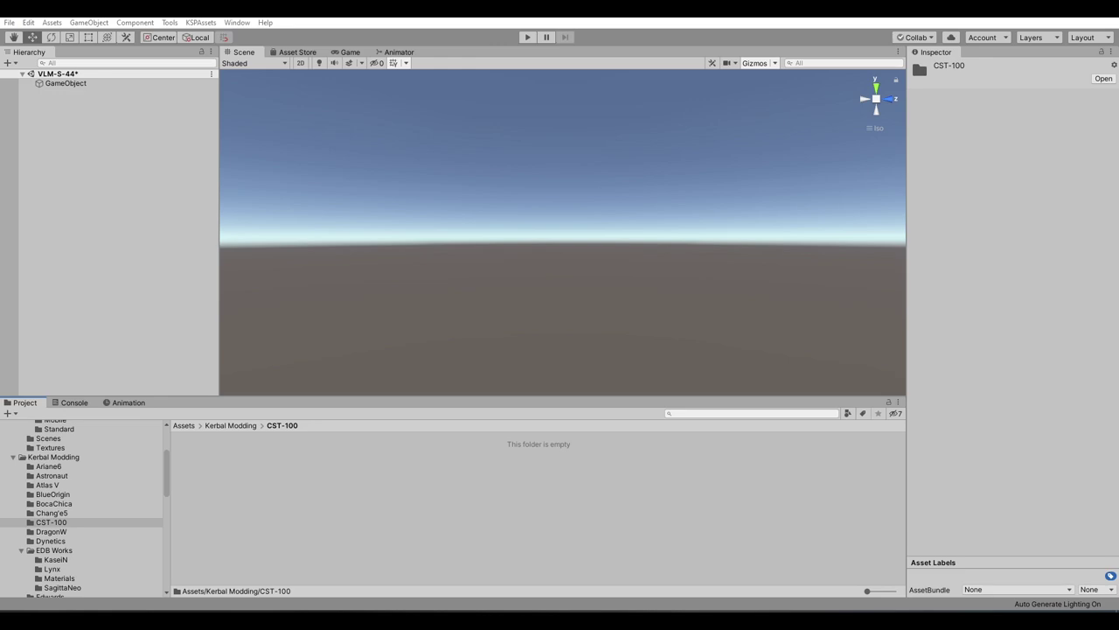
- Import the seven CST-100 FBX models and all CST-100-SP PNG textures from the Blender CST-100 folder into Unity's empty CST-100 project folder
drag(1118, 225, 695, 183)
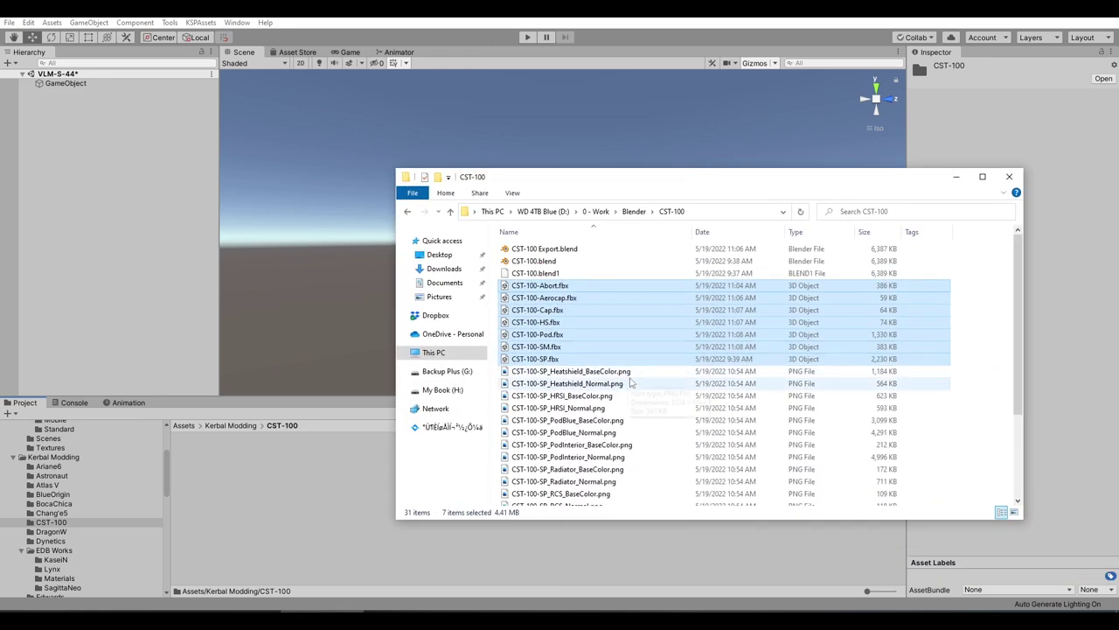
ctrl+drag(648, 375, 575, 514)
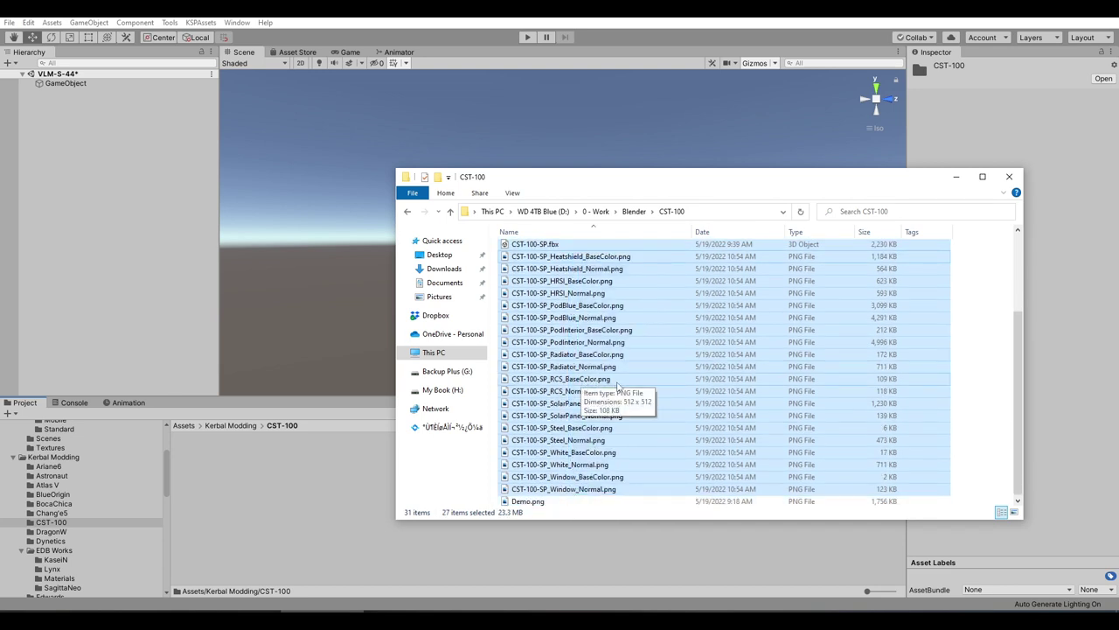
scroll(617, 385, up, 3)
scroll(584, 282, down, 3)
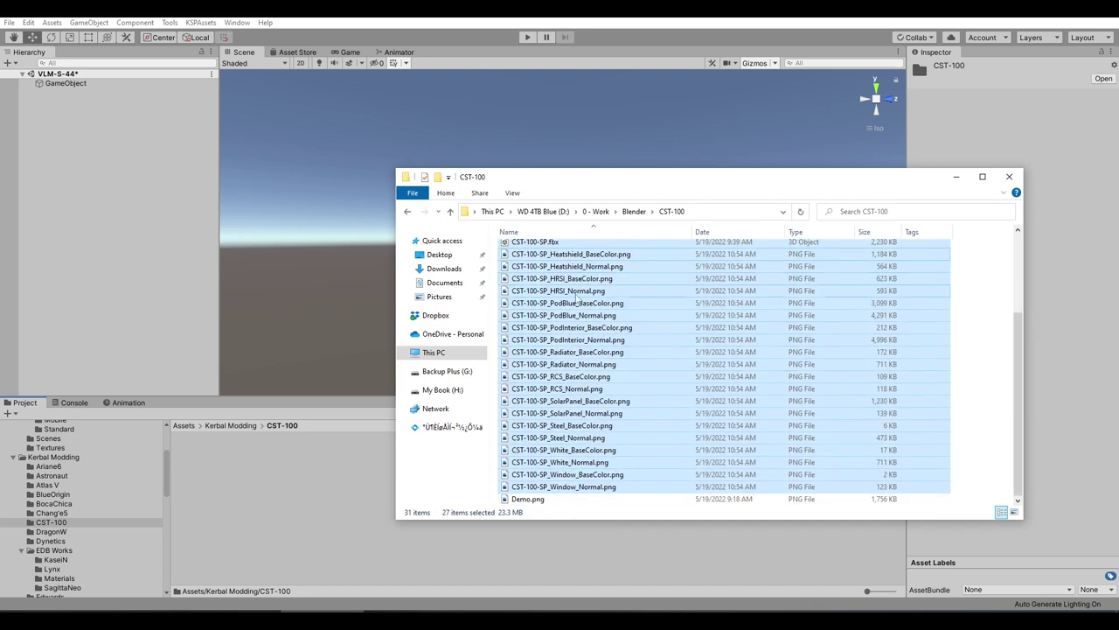
scroll(577, 301, up, 2)
scroll(583, 322, down, 1)
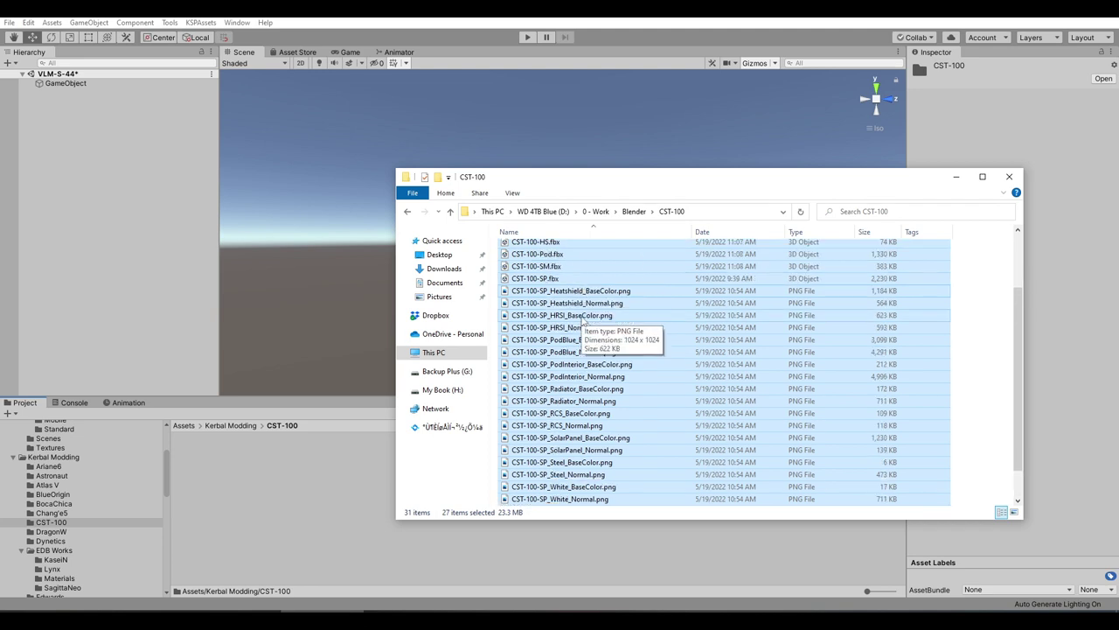
scroll(584, 322, down, 1)
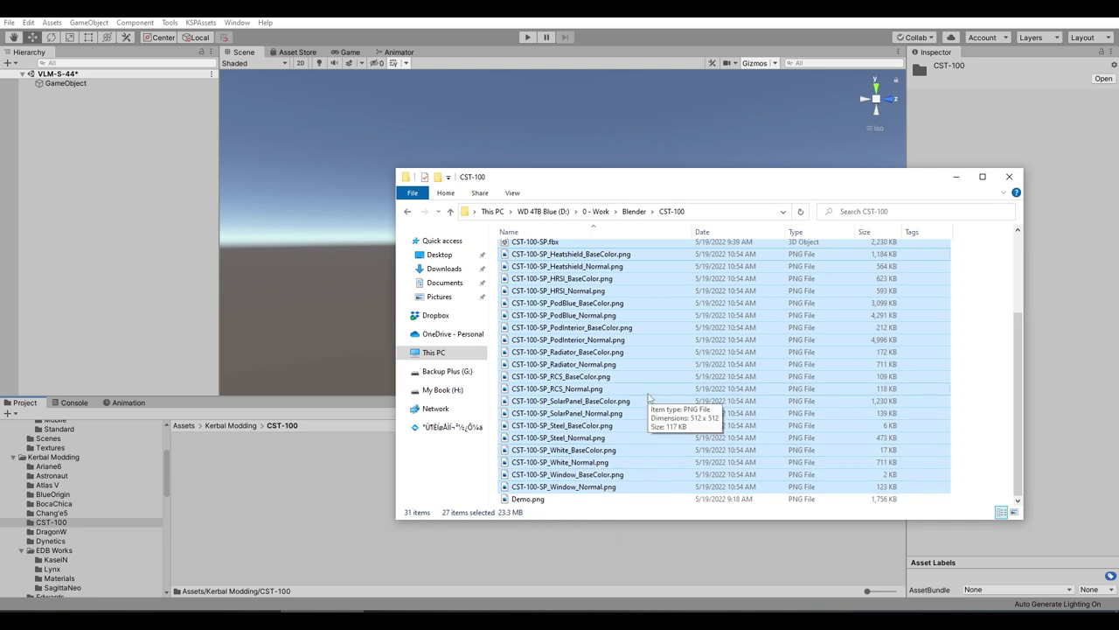
scroll(649, 398, up, 1)
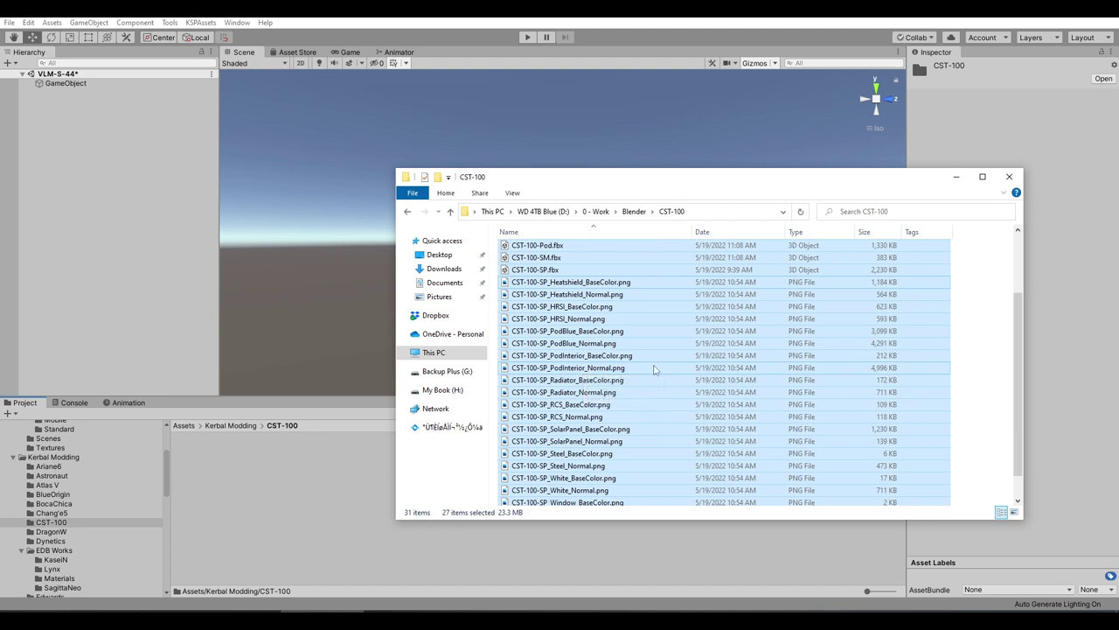
scroll(675, 362, up, 2)
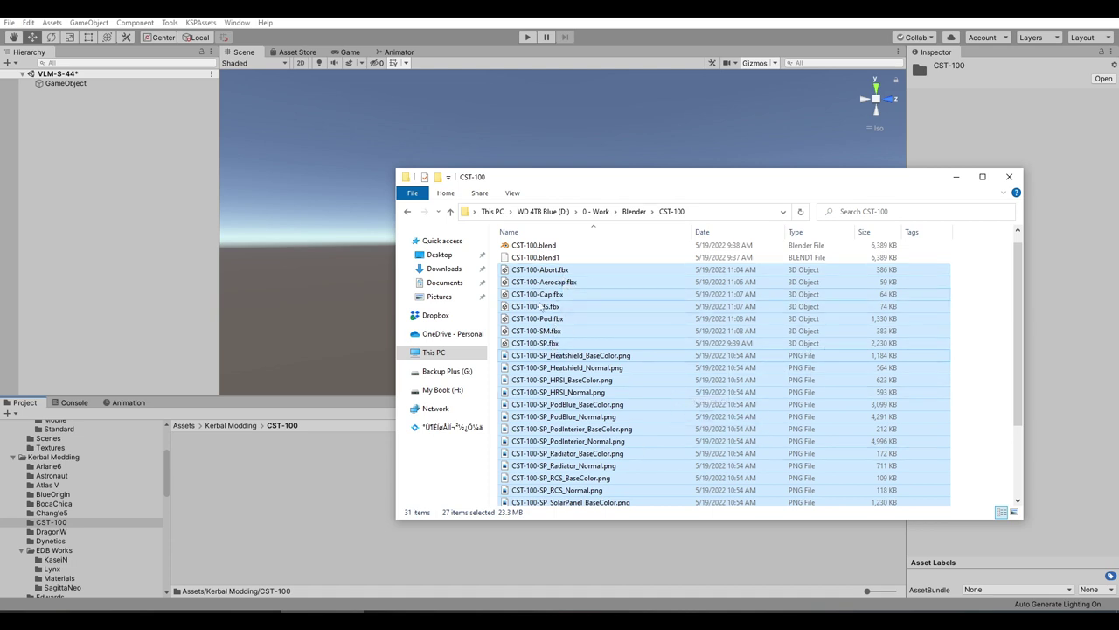
drag(542, 278, 268, 502)
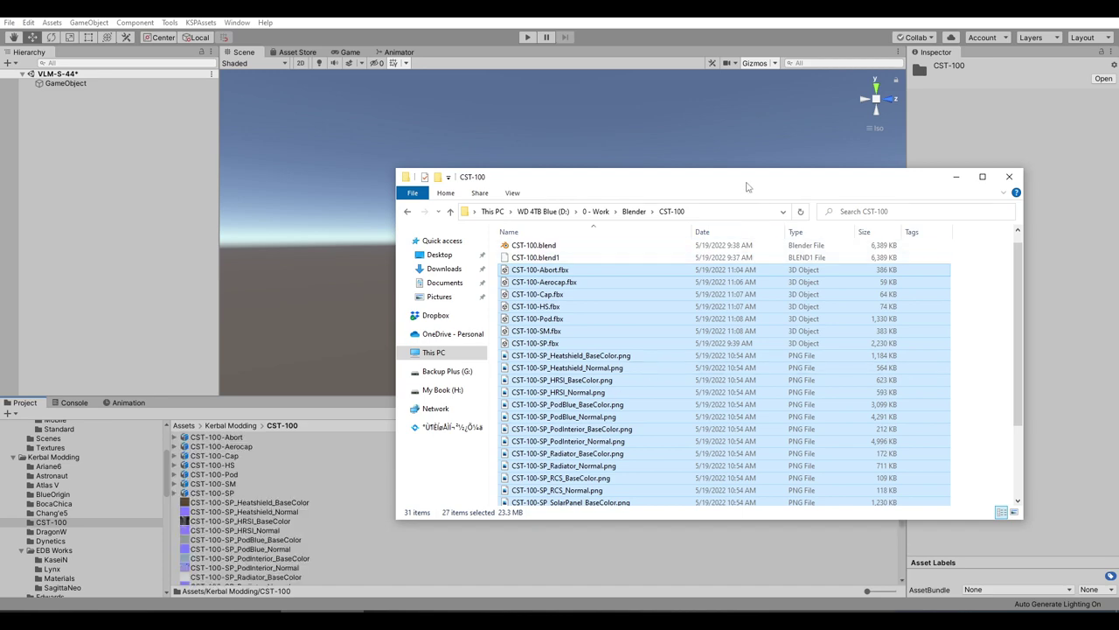
drag(750, 185, 1118, 185)
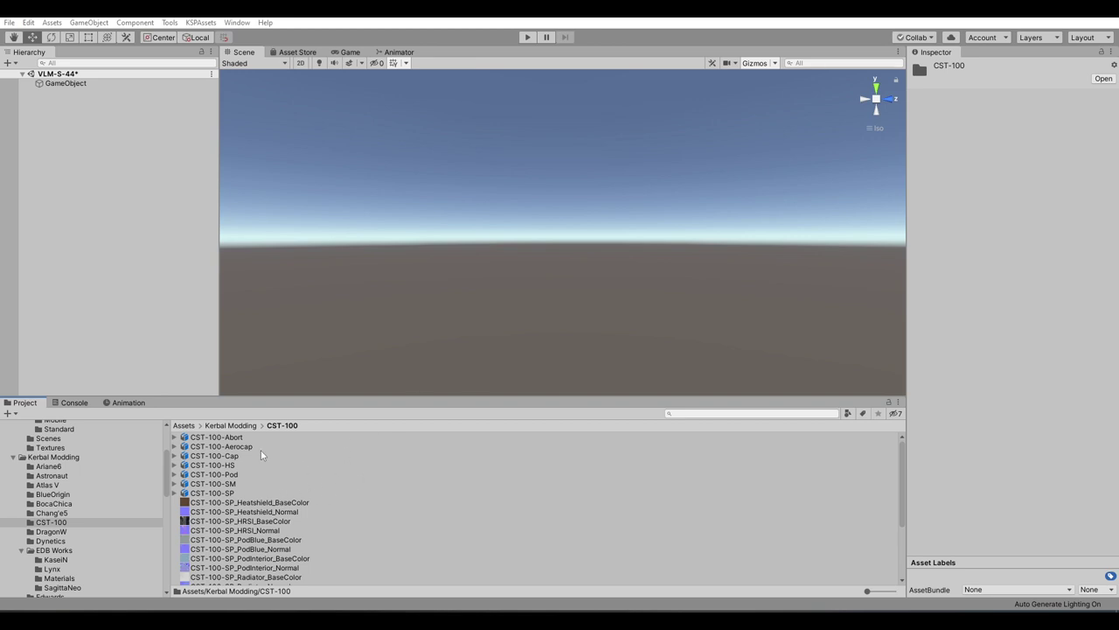
- Examine the imported heatshield base color texture and the material slots of the Abort, Aerocap, Cap and HS models
click(404, 503)
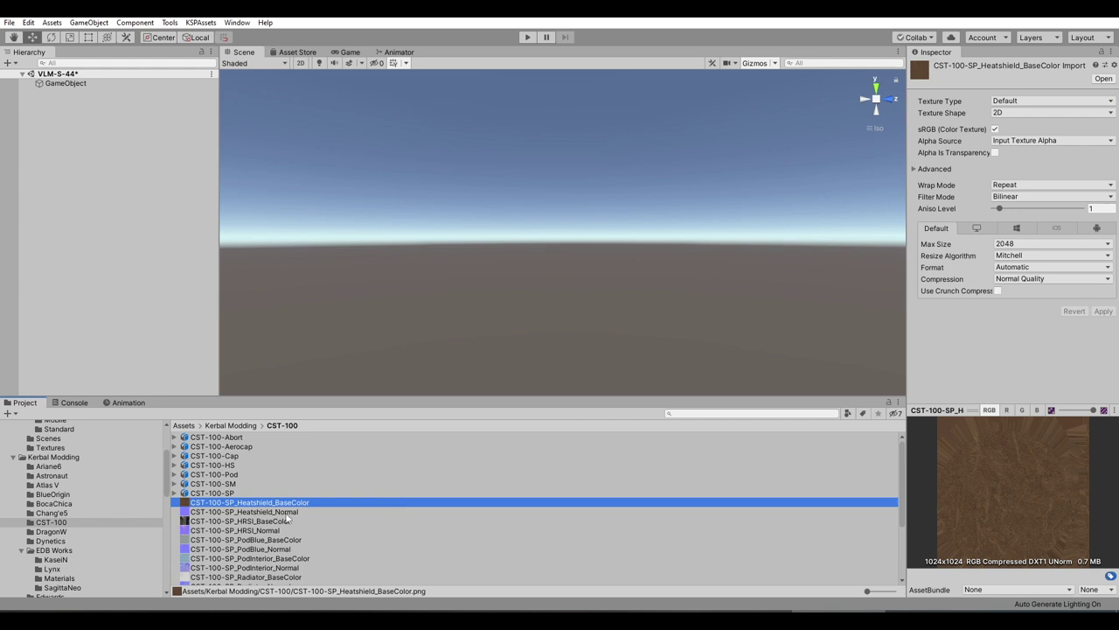
scroll(271, 540, down, 2)
scroll(271, 540, up, 2)
click(230, 443)
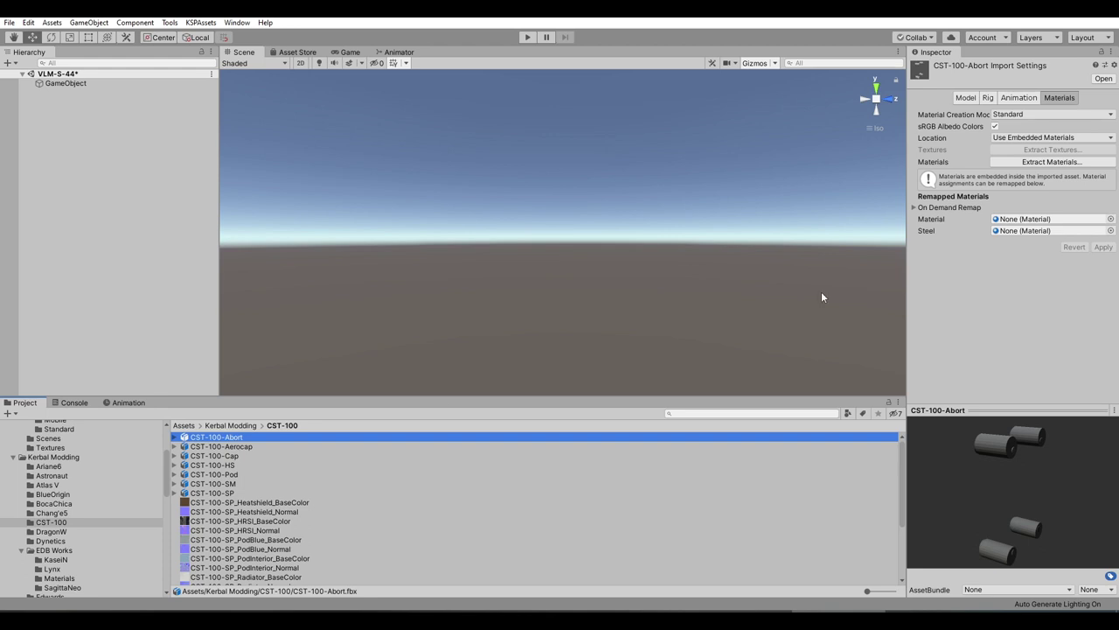
key(Down)
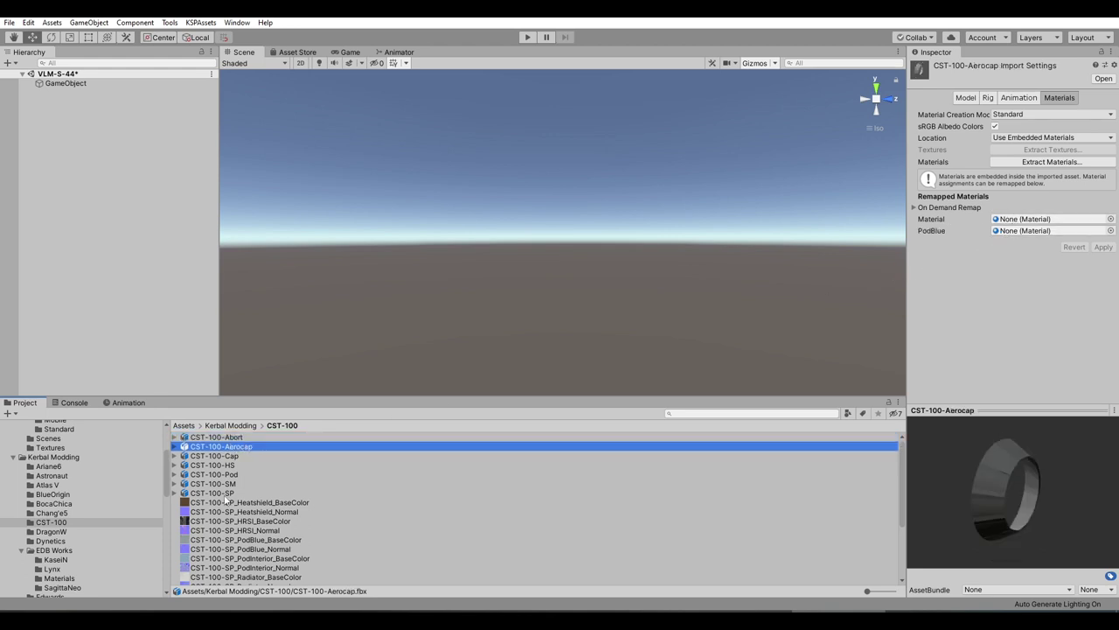
click(225, 457)
click(225, 465)
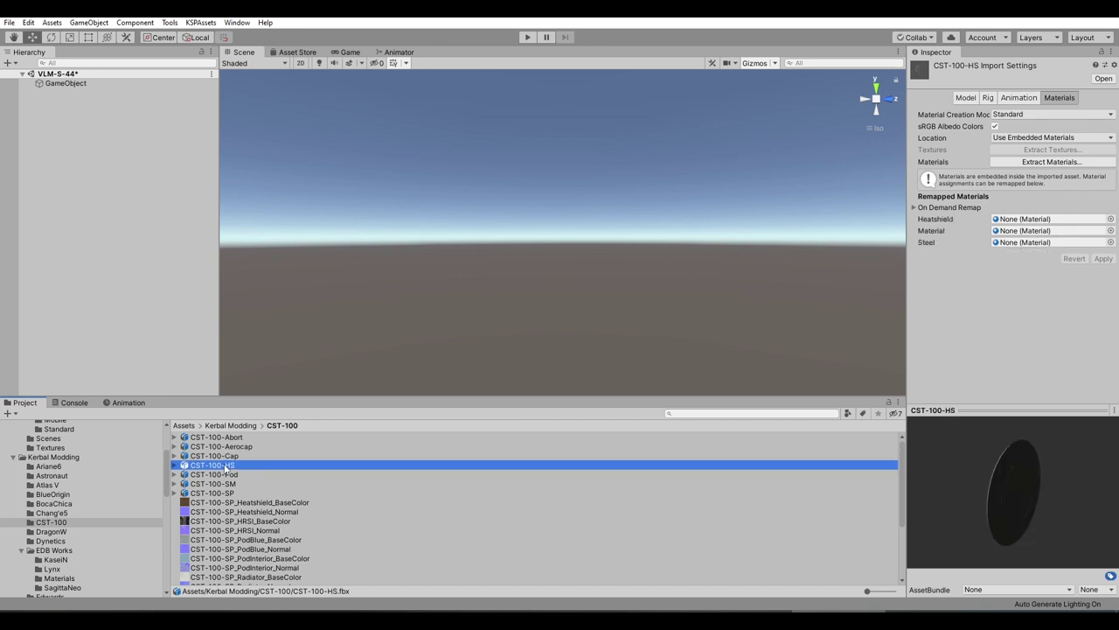
- Remap the CST-100-Pod model's Seat slot to the red Seat material from the ShinkansenII folder
click(226, 475)
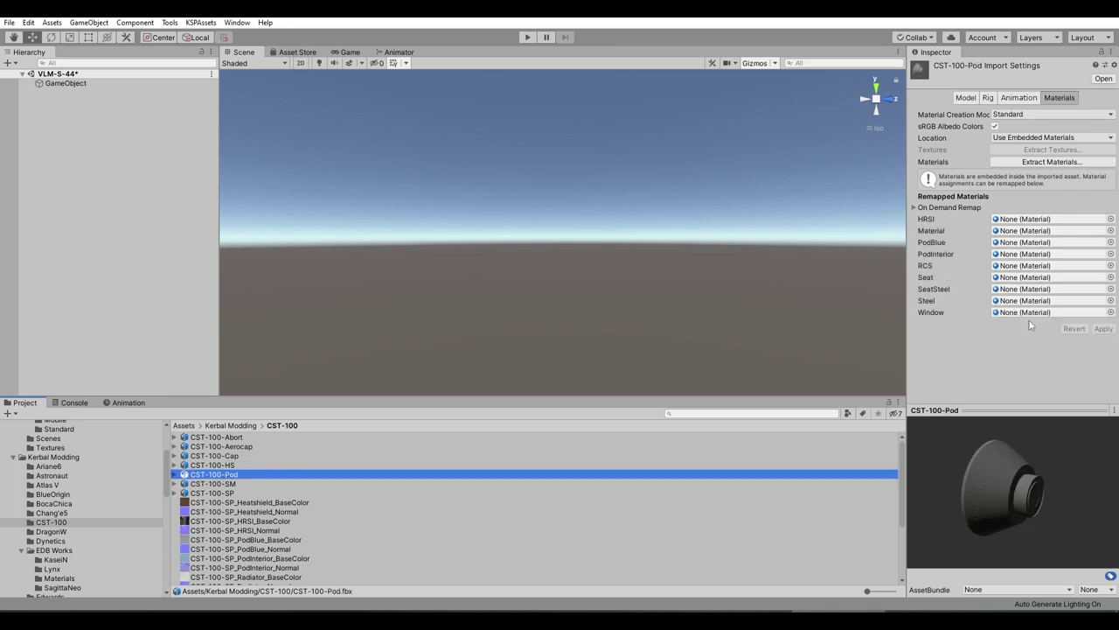
click(1110, 277)
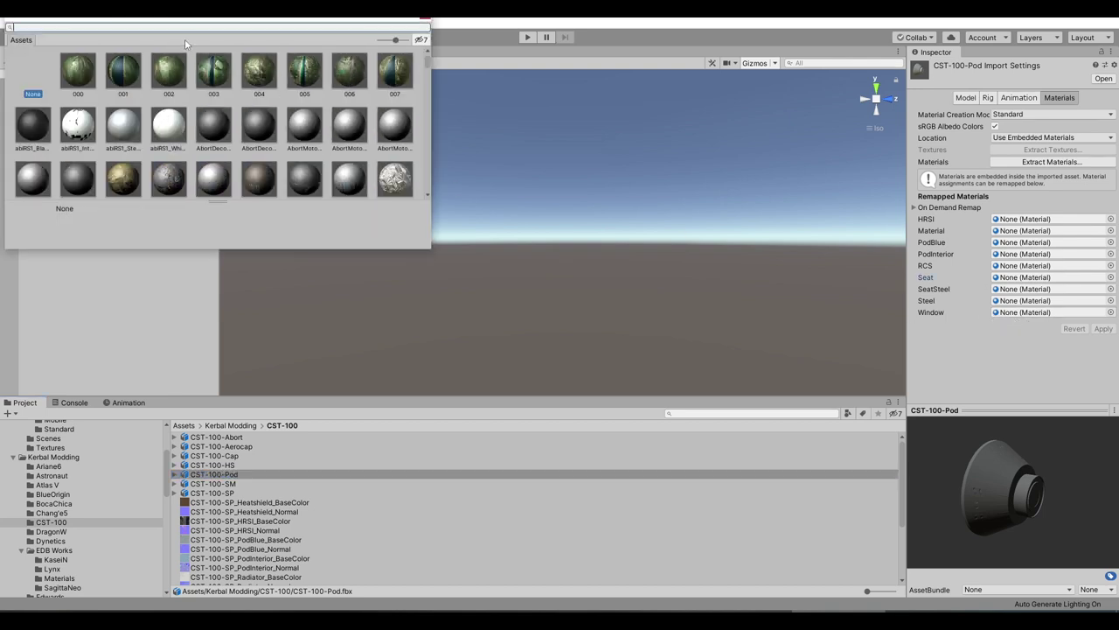
text(seat)
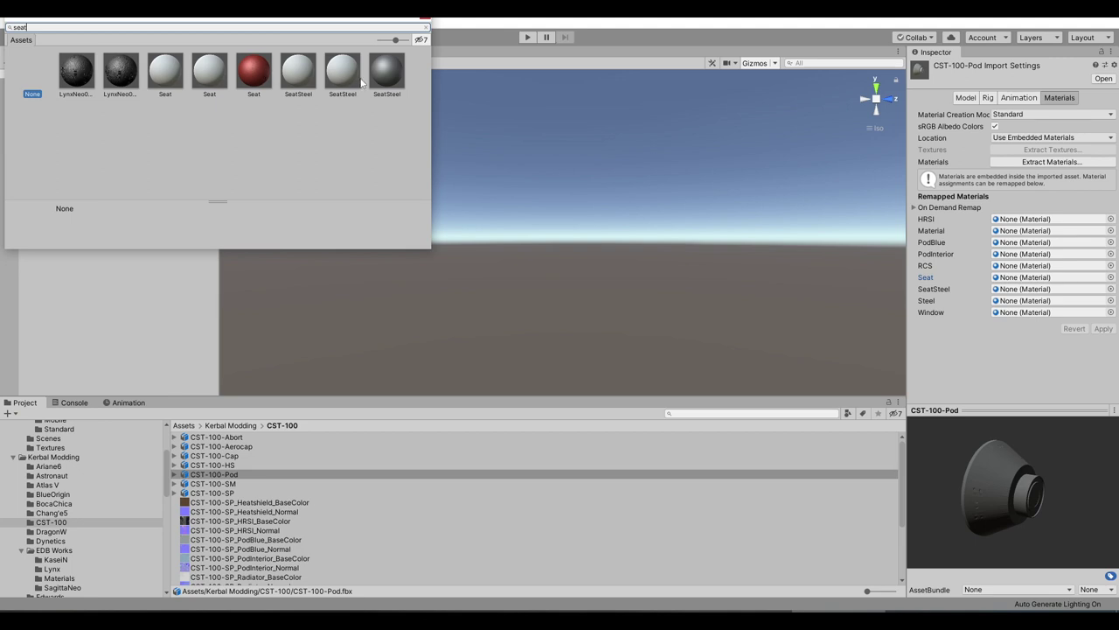
click(253, 77)
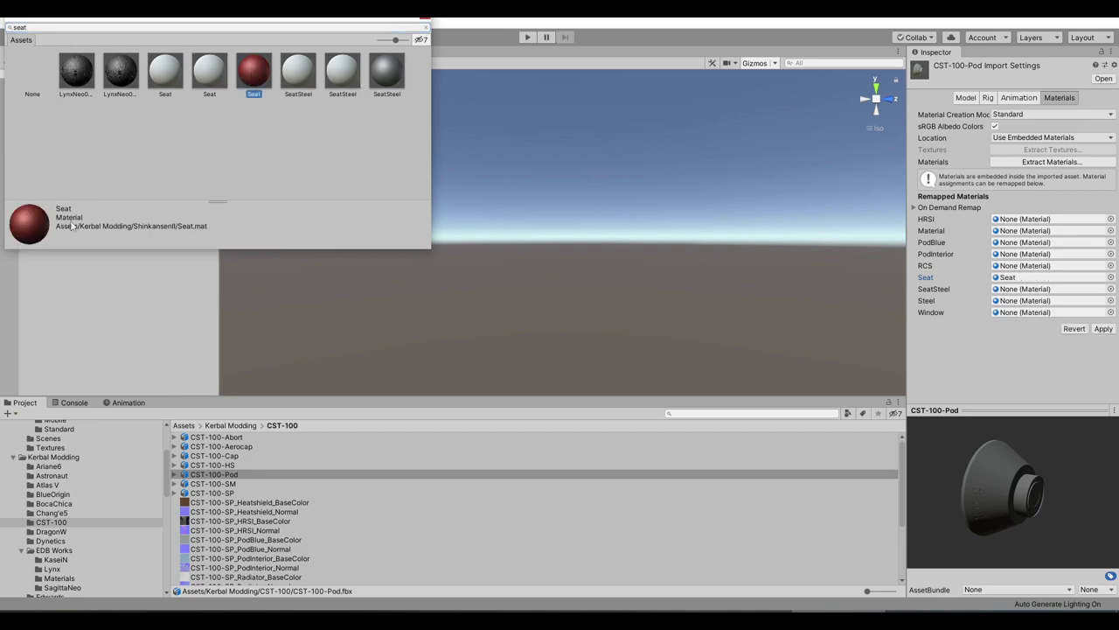
click(203, 73)
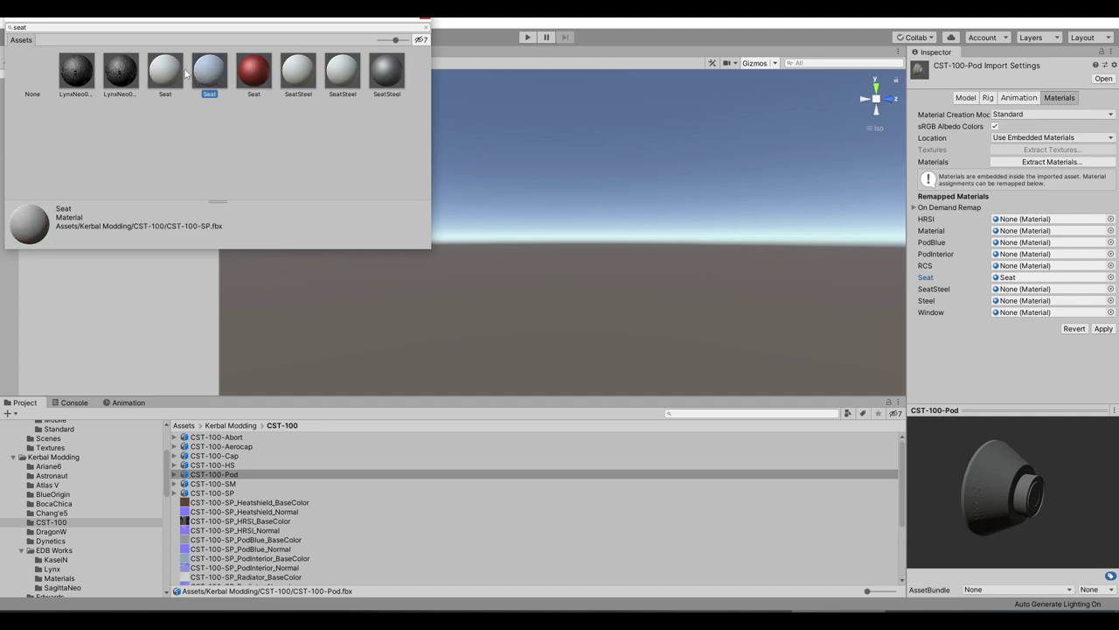
click(173, 72)
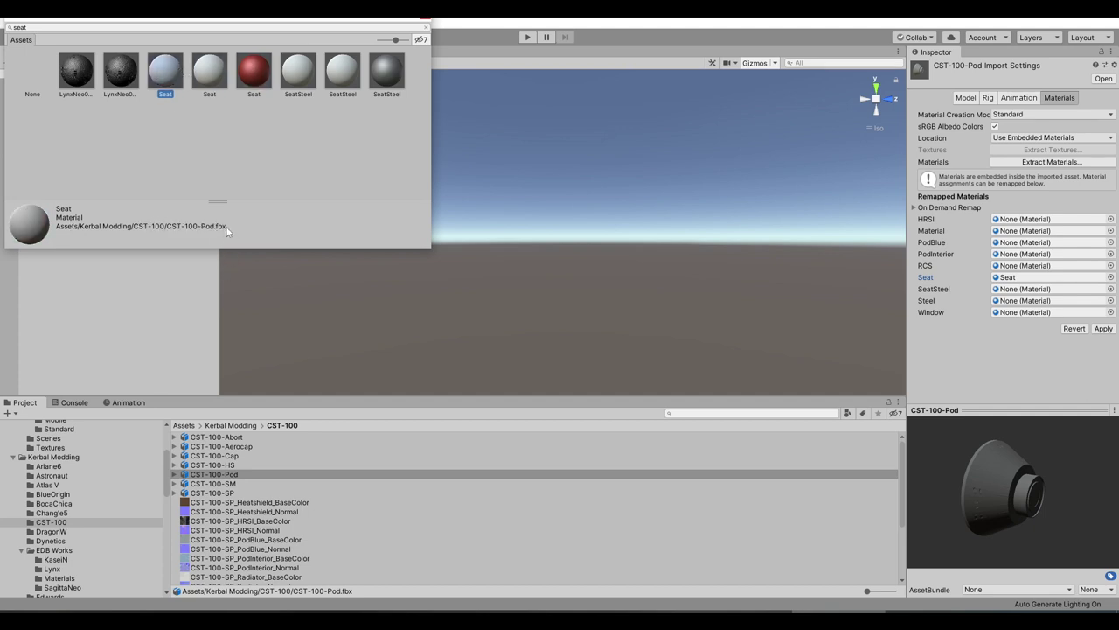
click(214, 68)
click(244, 73)
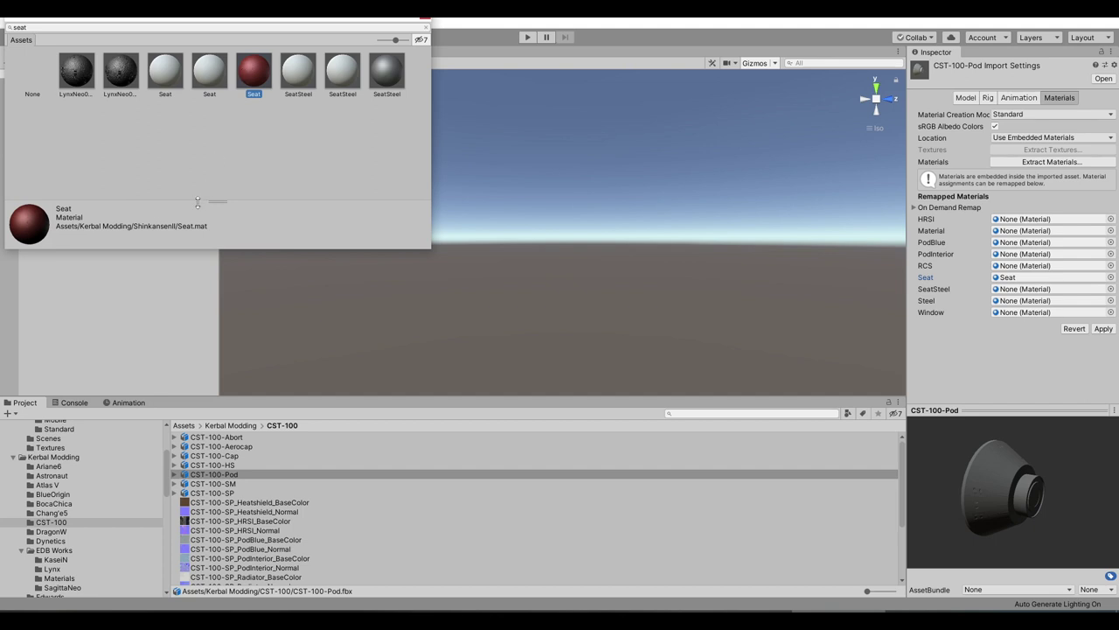
double_click(252, 77)
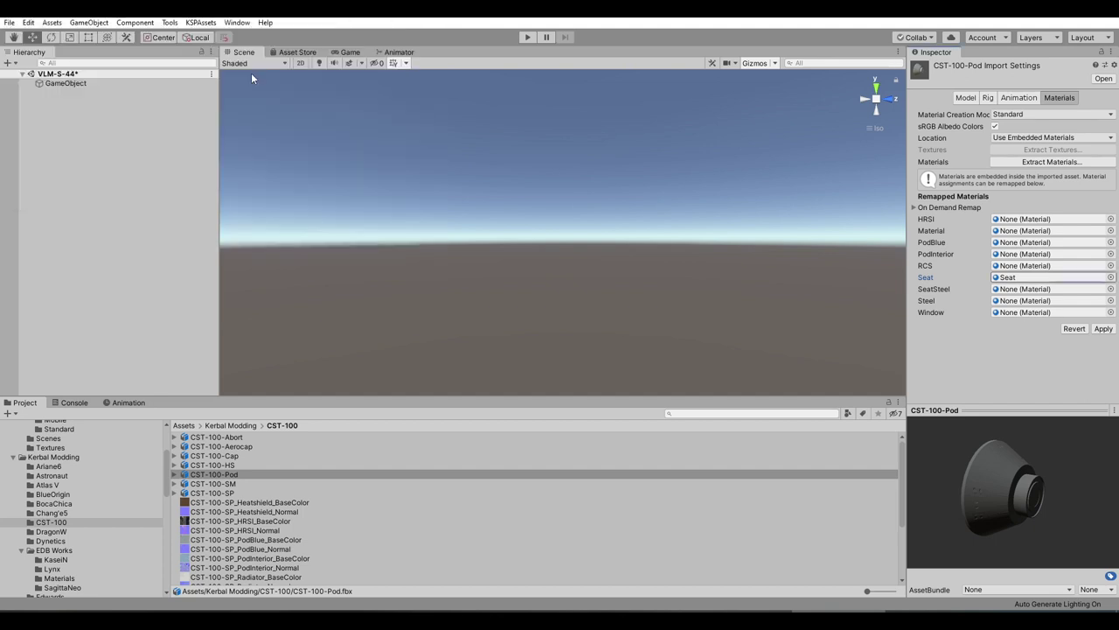
- Remap the Pod model's SeatSteel slot to the existing dark grey SeatSteel material and apply the import settings
click(1110, 289)
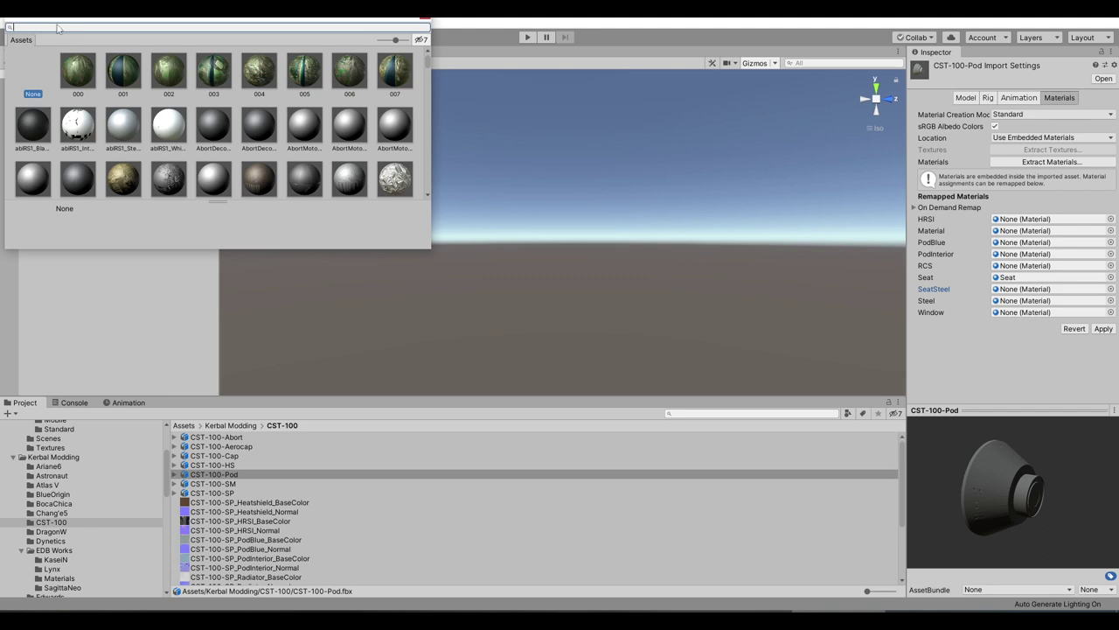
text(seat)
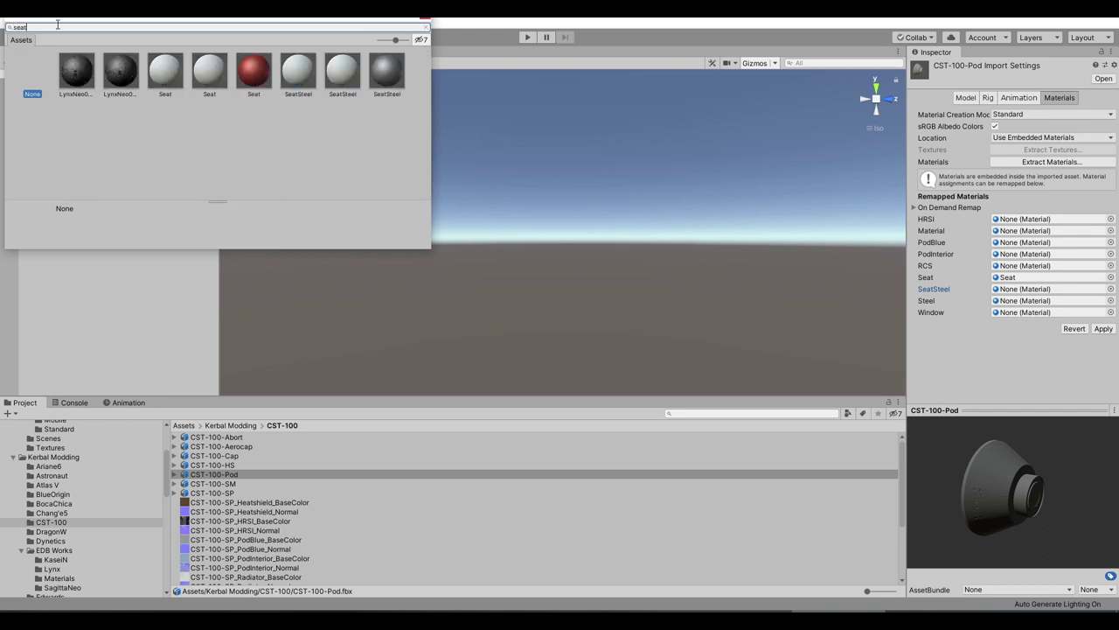
click(386, 75)
double_click(390, 71)
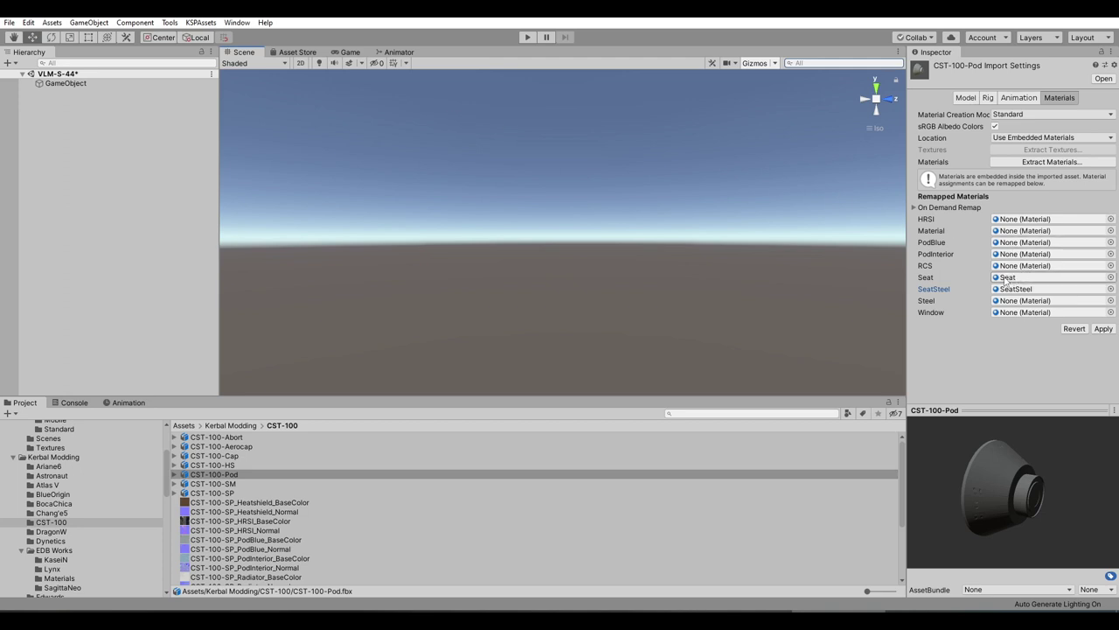
click(370, 506)
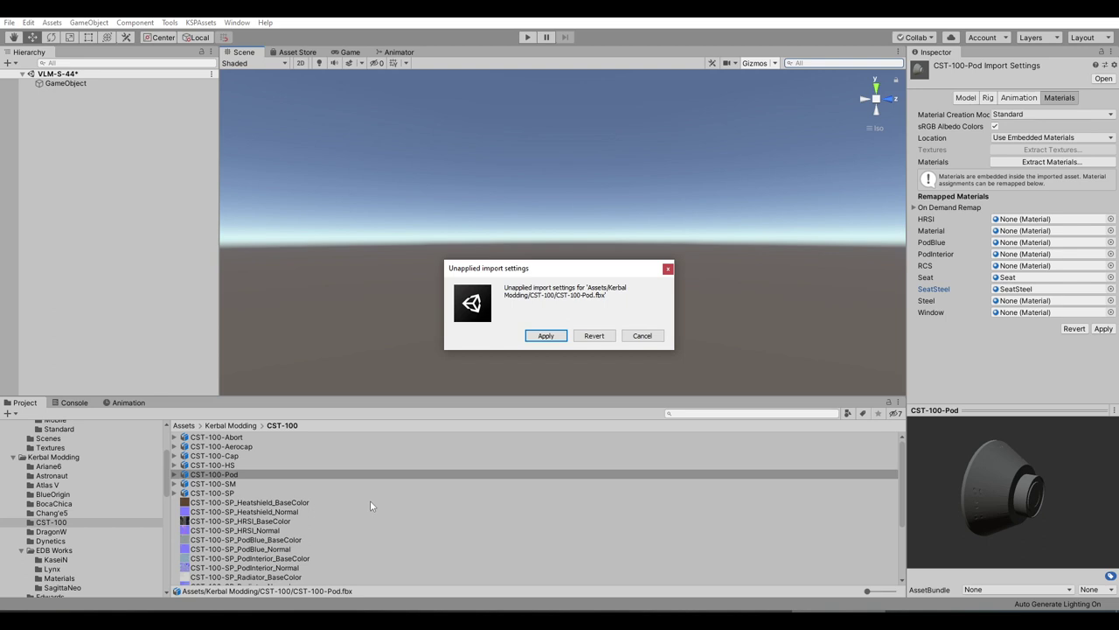
click(548, 336)
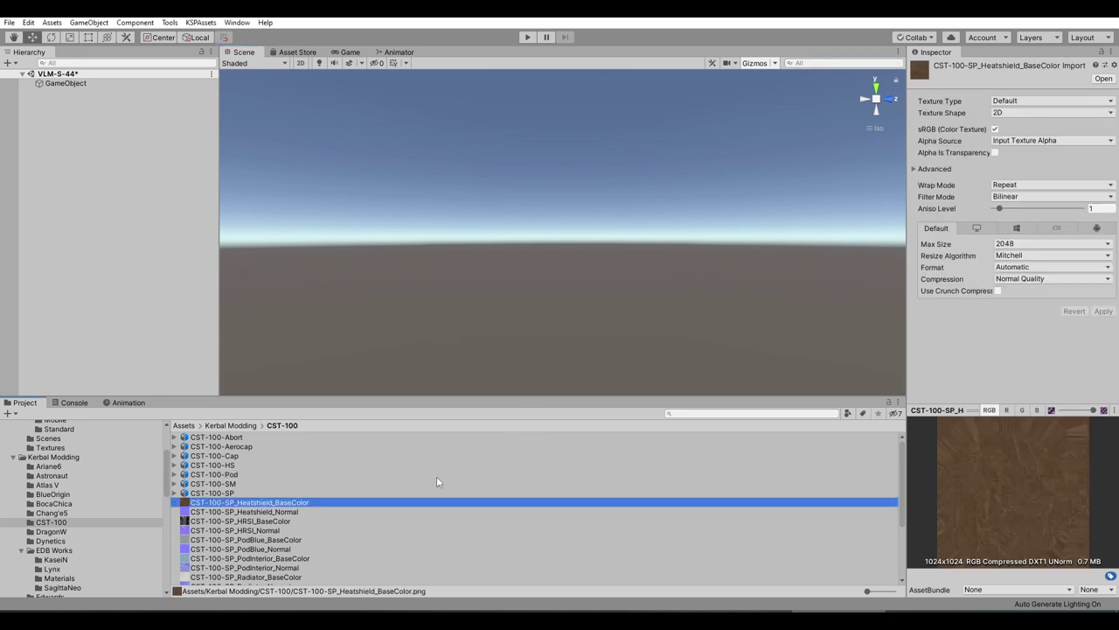
- Create a material named CST-100-SP_PodBlue in the CST-100 folder, copying the CST-100-SP_ prefix for reuse
right_click(371, 513)
mouse_move(461, 203)
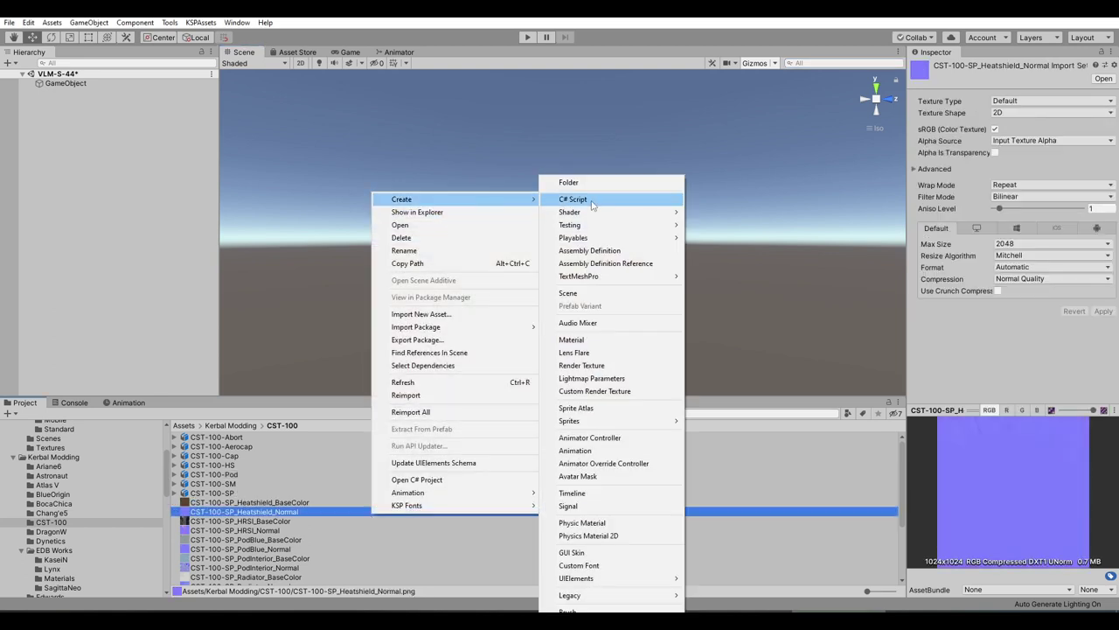
click(599, 339)
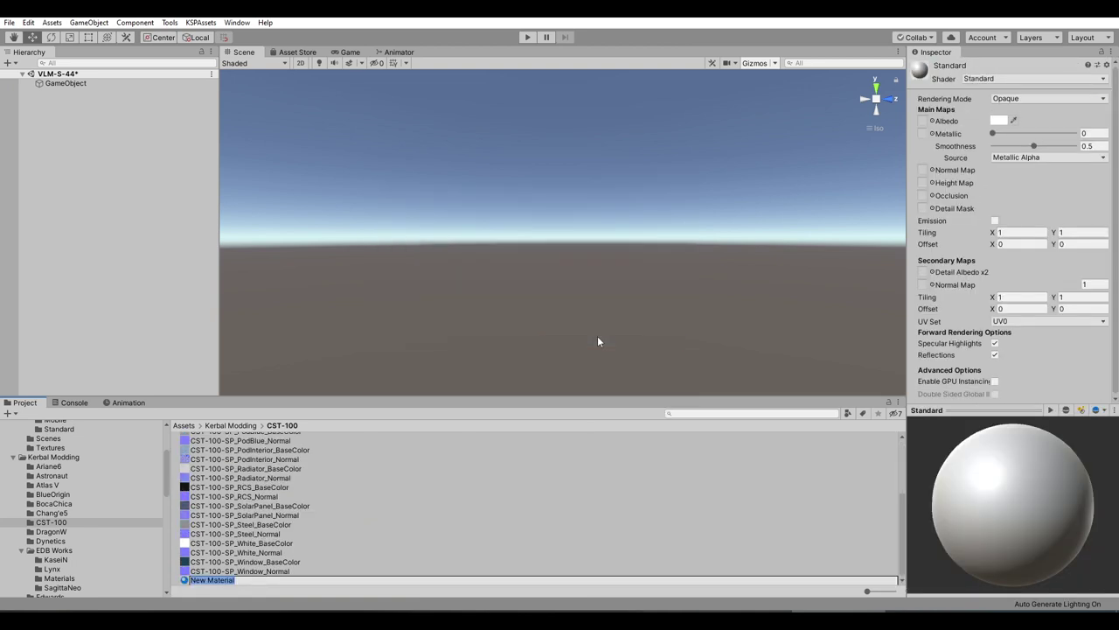
text(CST-100-SP_PodBlue)
drag(239, 580, 194, 579)
key(ctrl+c)
key(Return)
- Create a material named CST-100-SP_Heatshield in the CST-100 folder
right_click(357, 502)
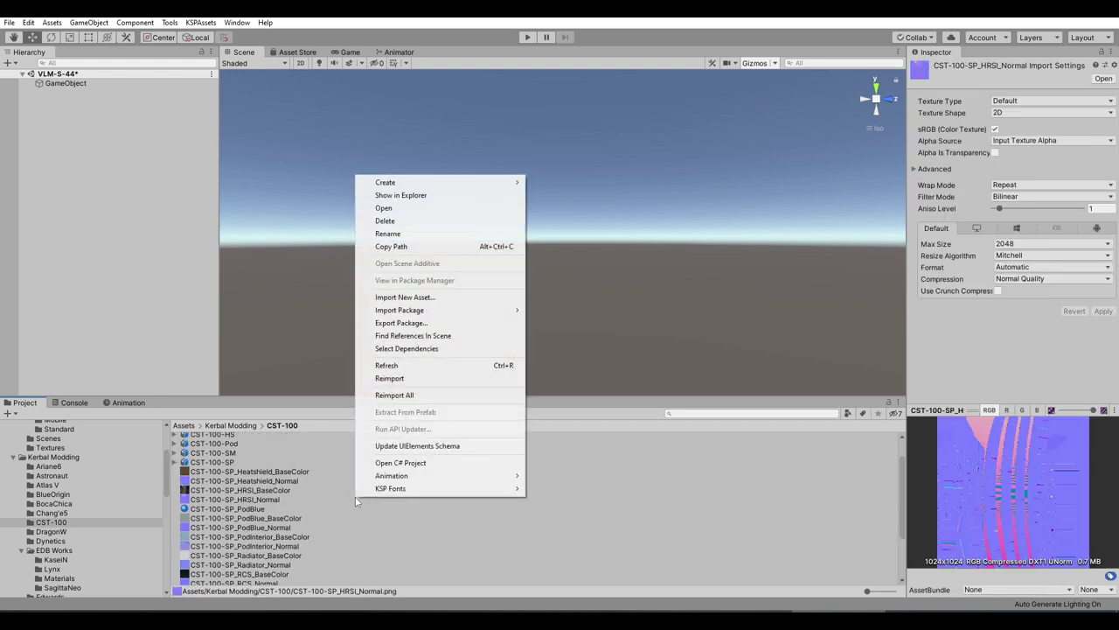
mouse_move(456, 182)
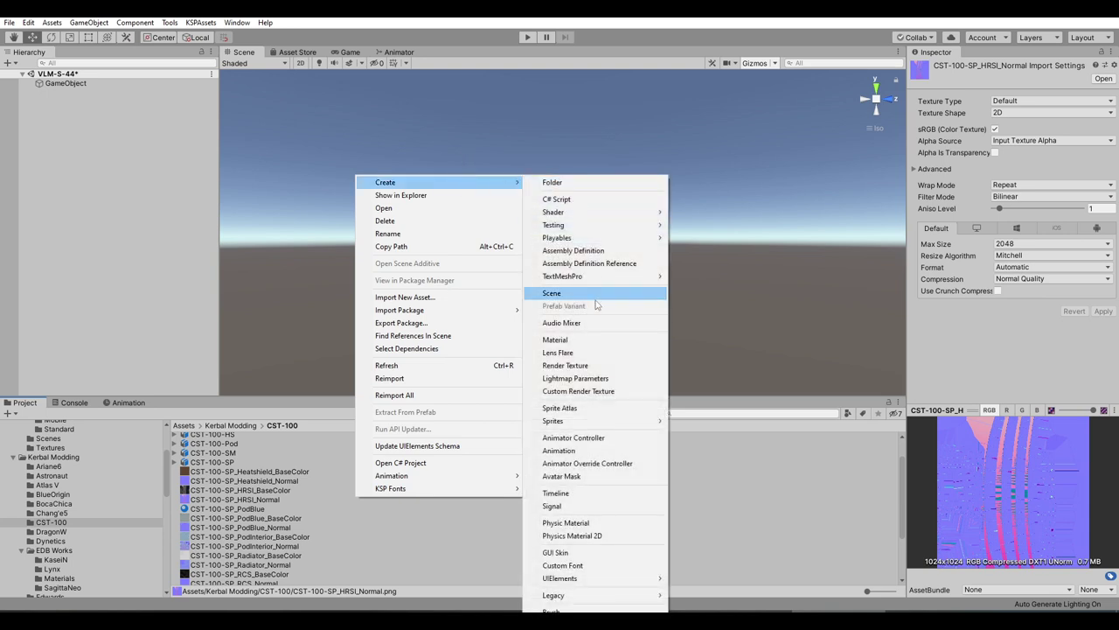
click(587, 340)
key(ctrl+v)
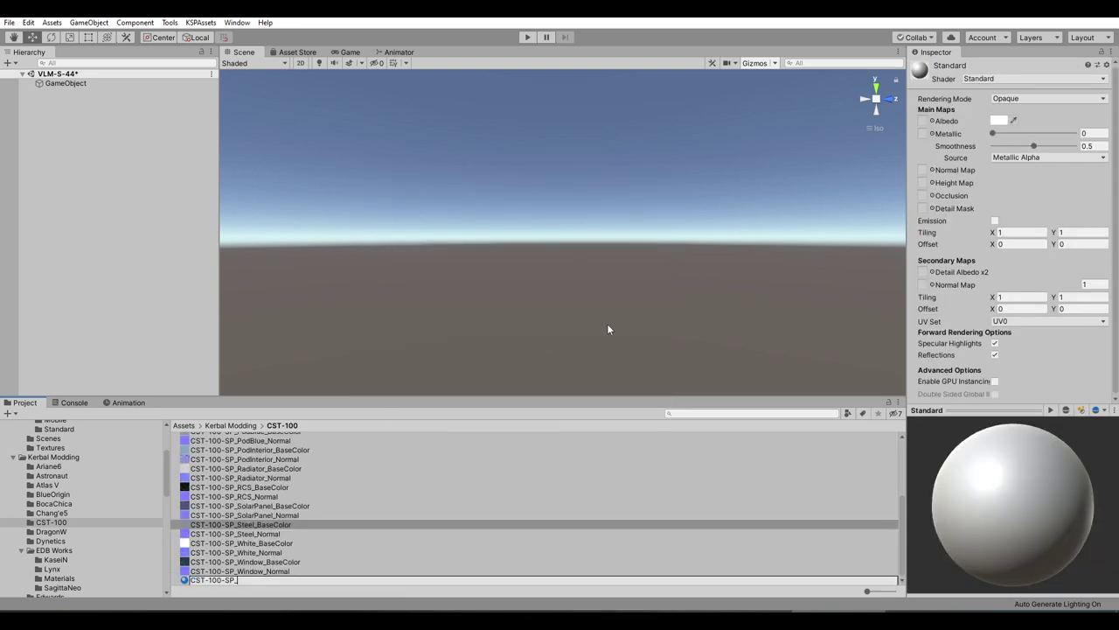
text(Heatshield)
key(Return)
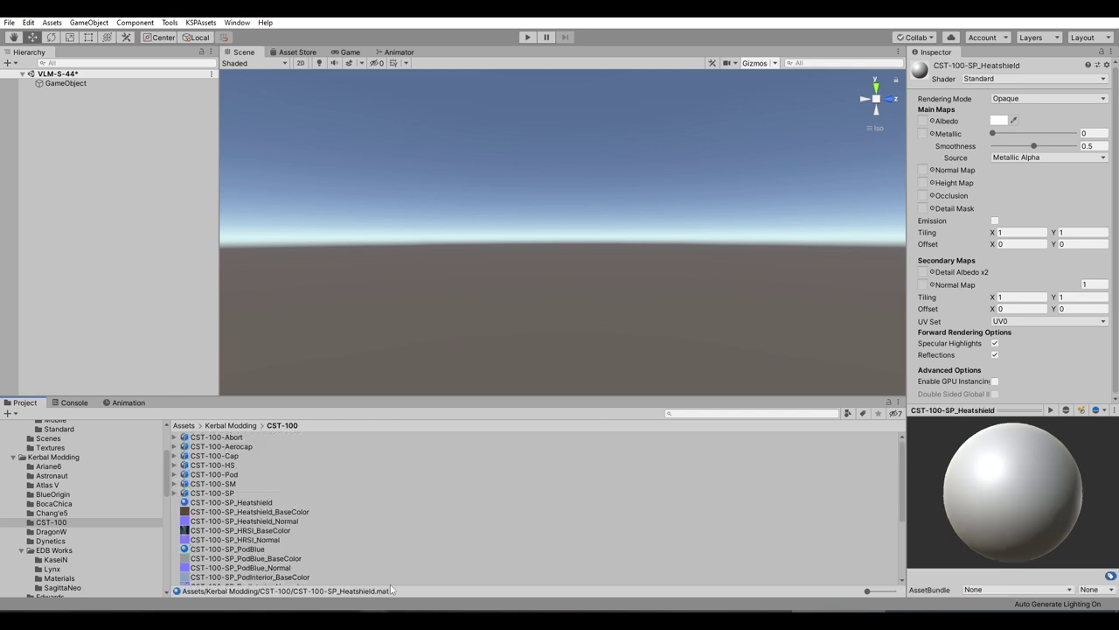
- Create a material named CST-100-SP_PodInterior in the CST-100 folder
click(416, 514)
right_click(417, 514)
mouse_move(556, 194)
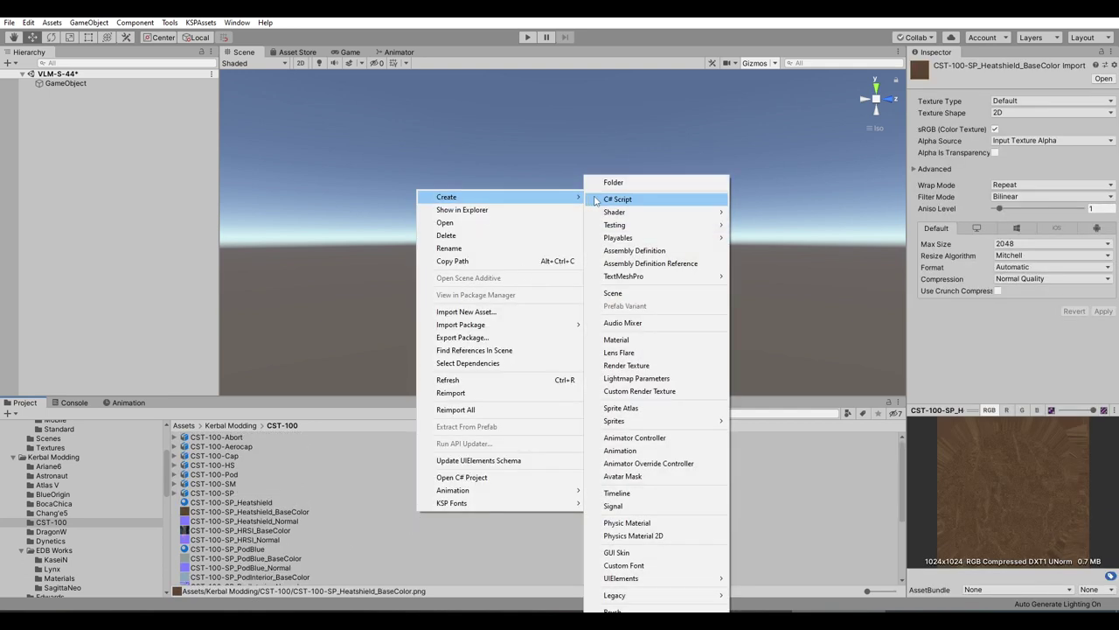
click(615, 340)
key(ctrl+v)
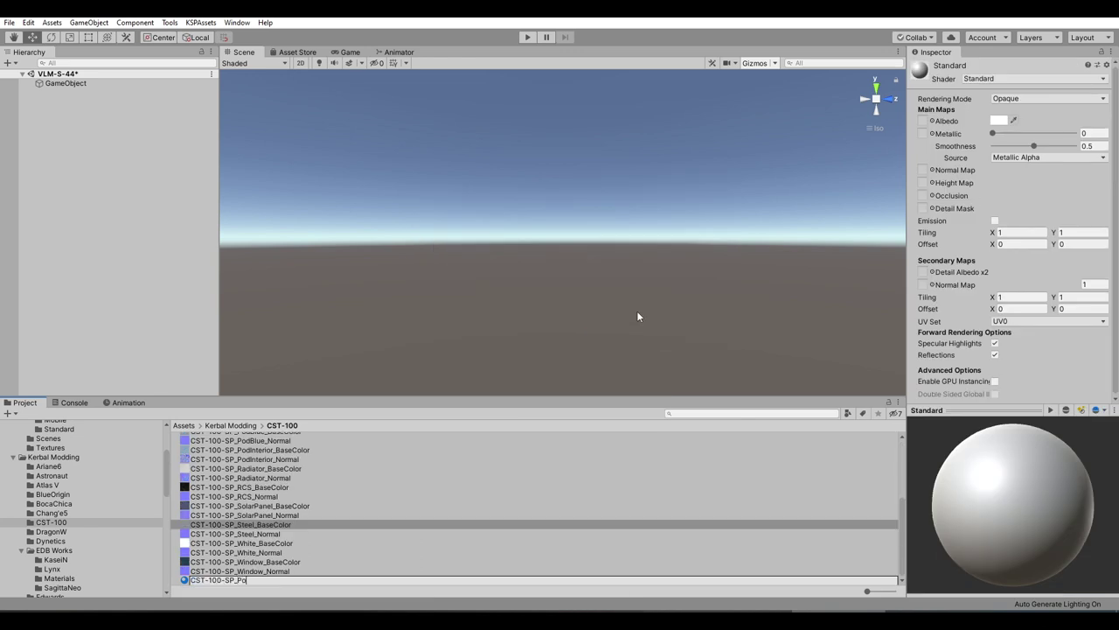
text(PodInterior)
key(Return)
- Create a material named CST-100-SP_Window in the CST-100 folder
right_click(505, 468)
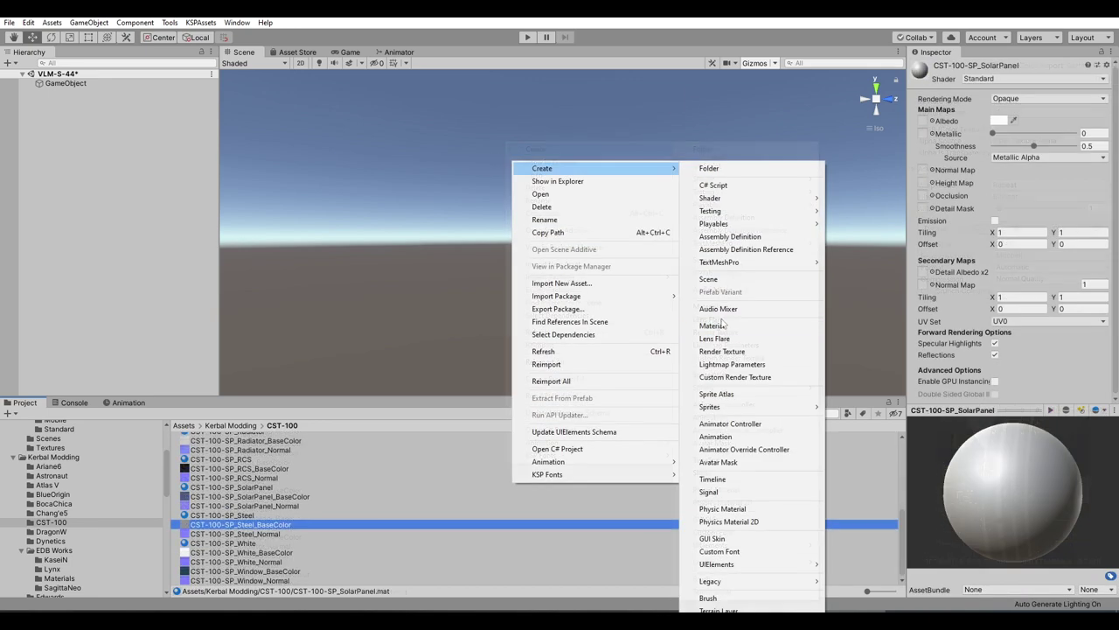
click(712, 326)
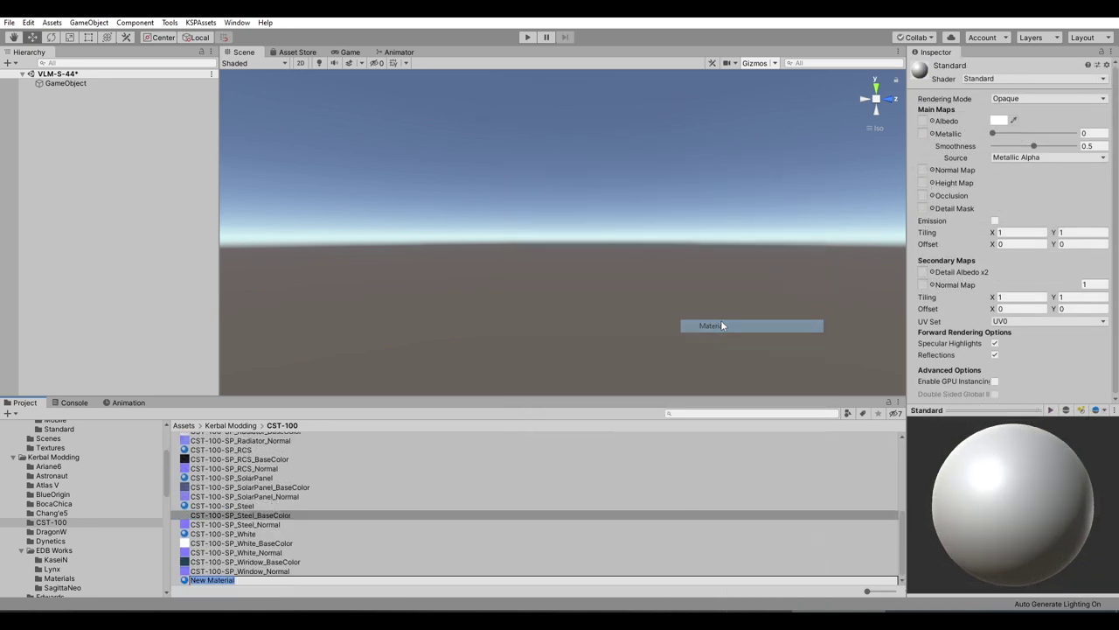
key(ctrl+v)
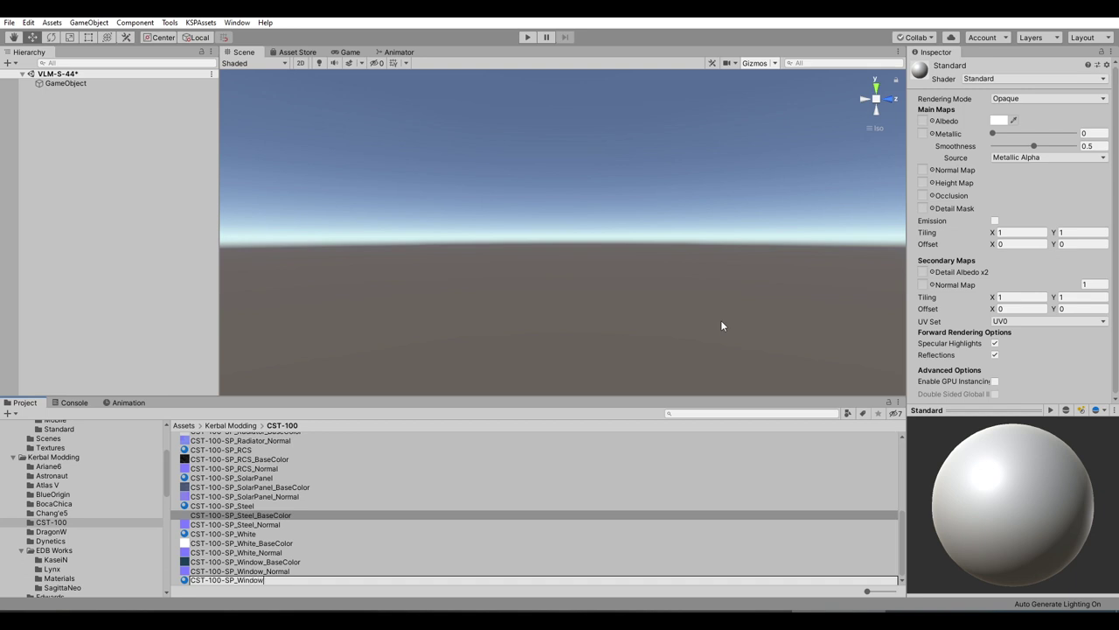
key(Return)
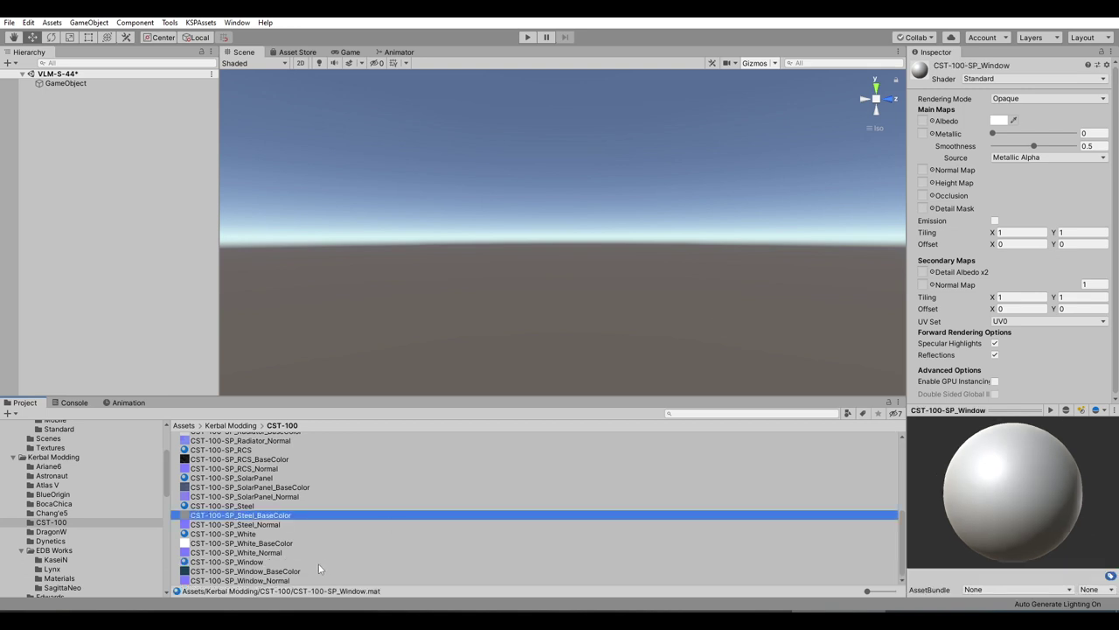
- Switch all ten CST-100-SP materials, from Heatshield through Window, to the KSP/Bumped Specular shader together
click(237, 564)
ctrl+click(223, 535)
ctrl+click(229, 505)
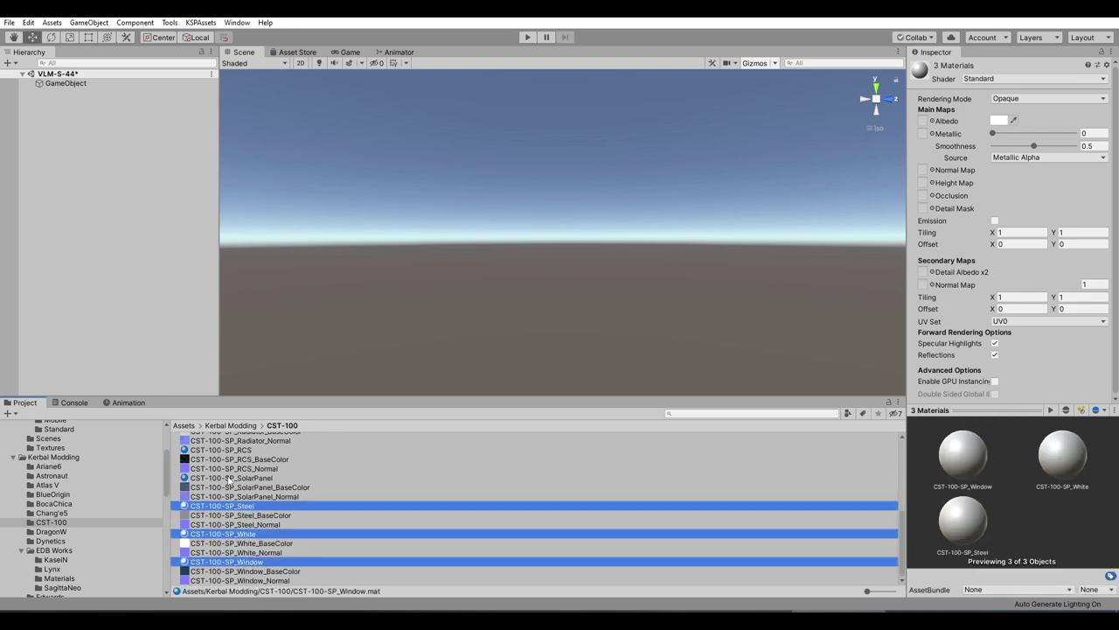
ctrl+click(231, 478)
ctrl+click(231, 451)
scroll(230, 450, up, 3)
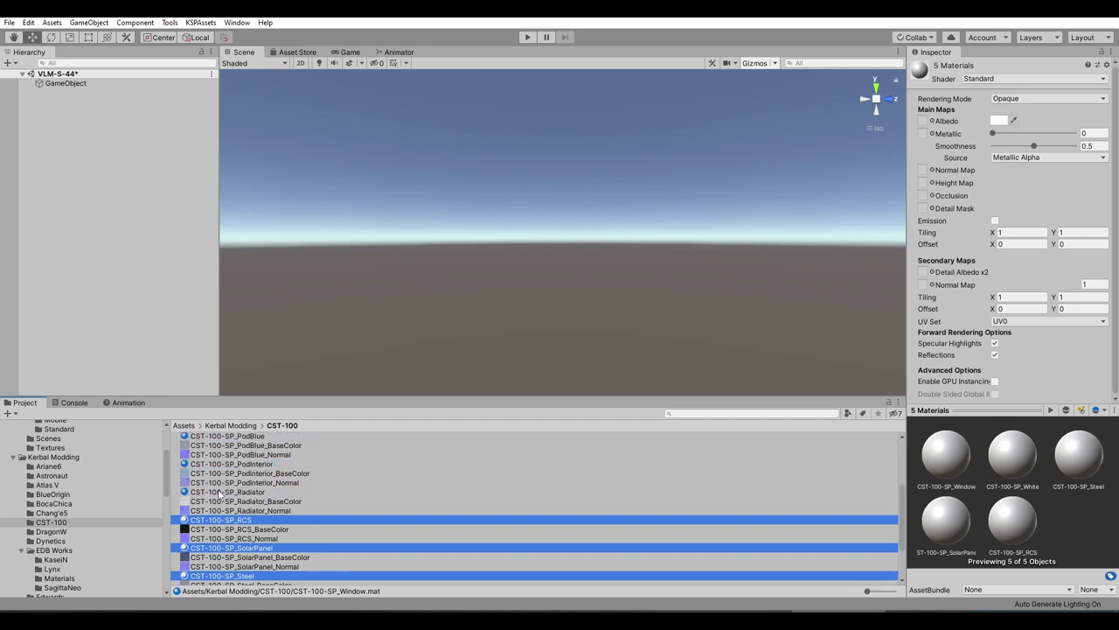
ctrl+click(223, 491)
ctrl+click(203, 464)
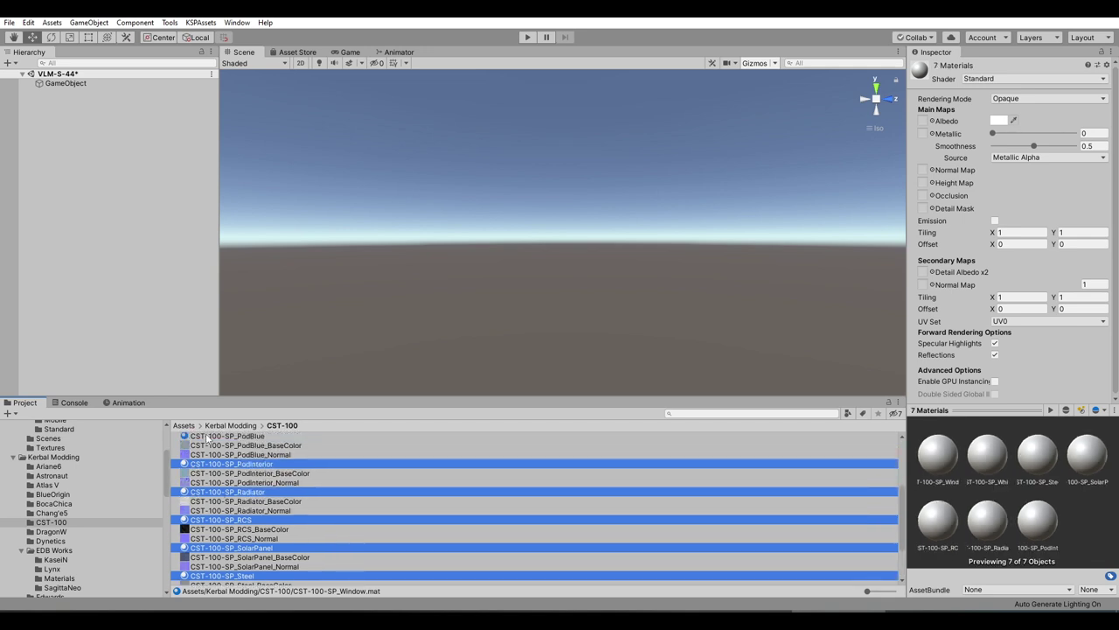
scroll(210, 442, up, 5)
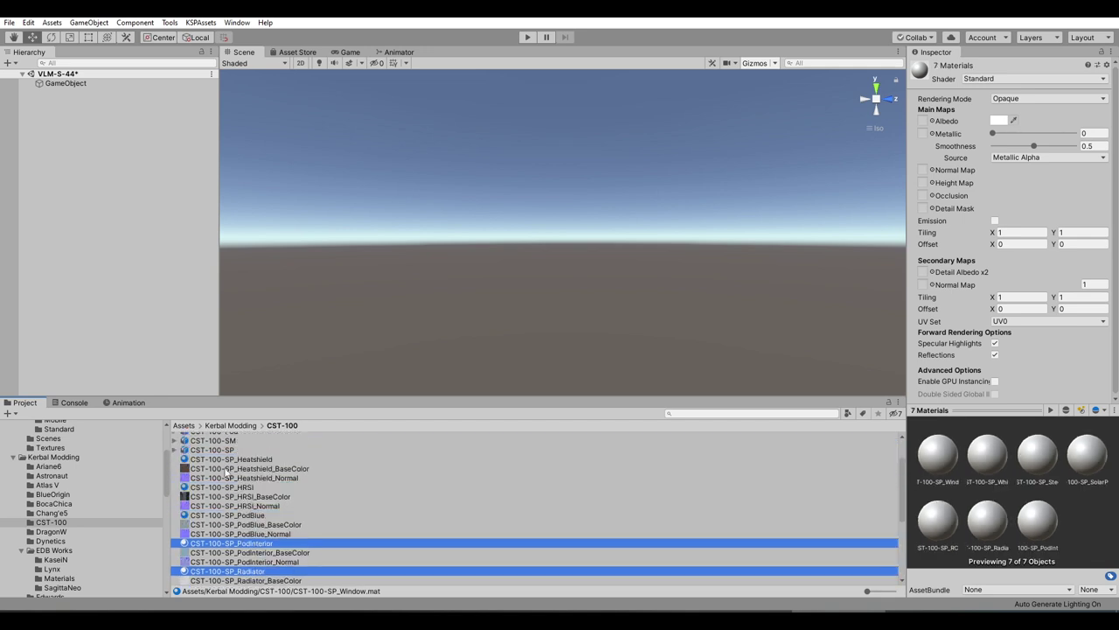
ctrl+click(208, 514)
ctrl+click(205, 487)
ctrl+click(215, 459)
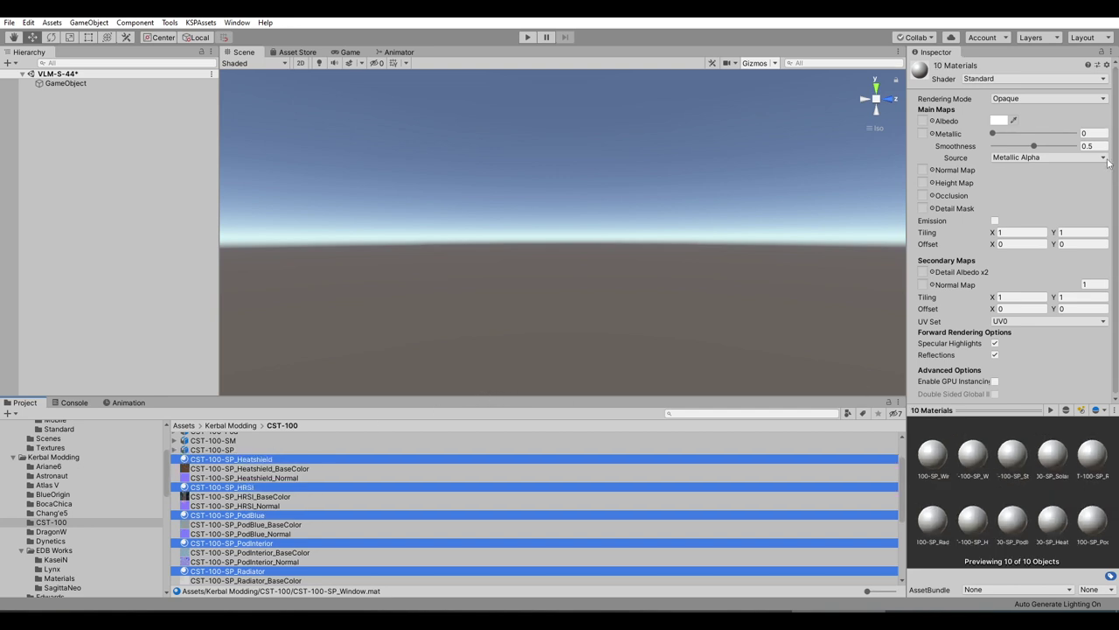
click(984, 83)
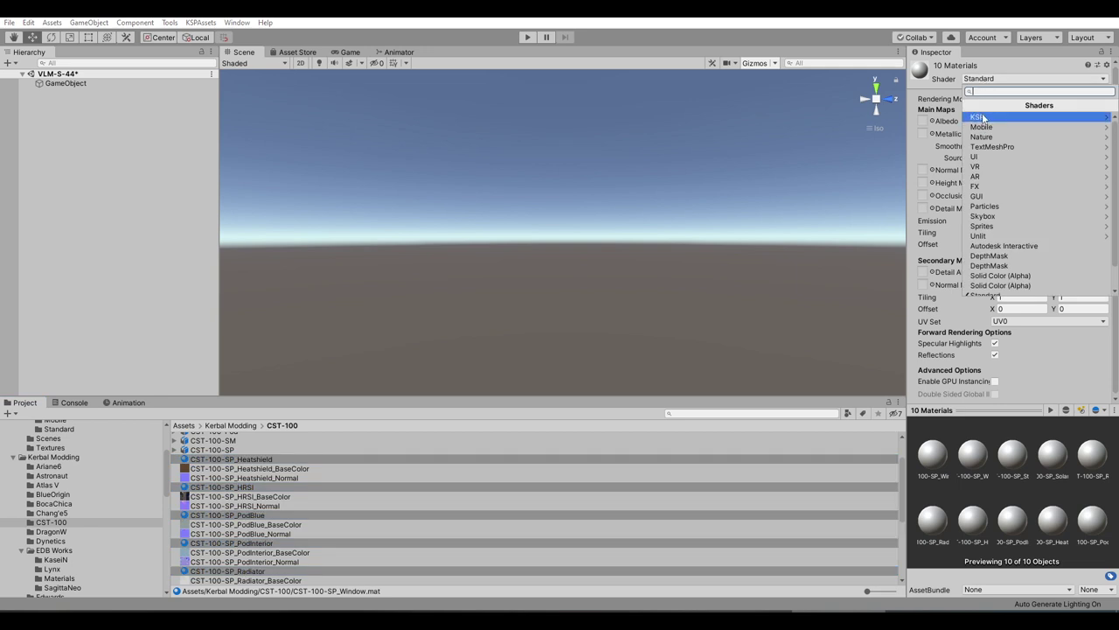
click(979, 117)
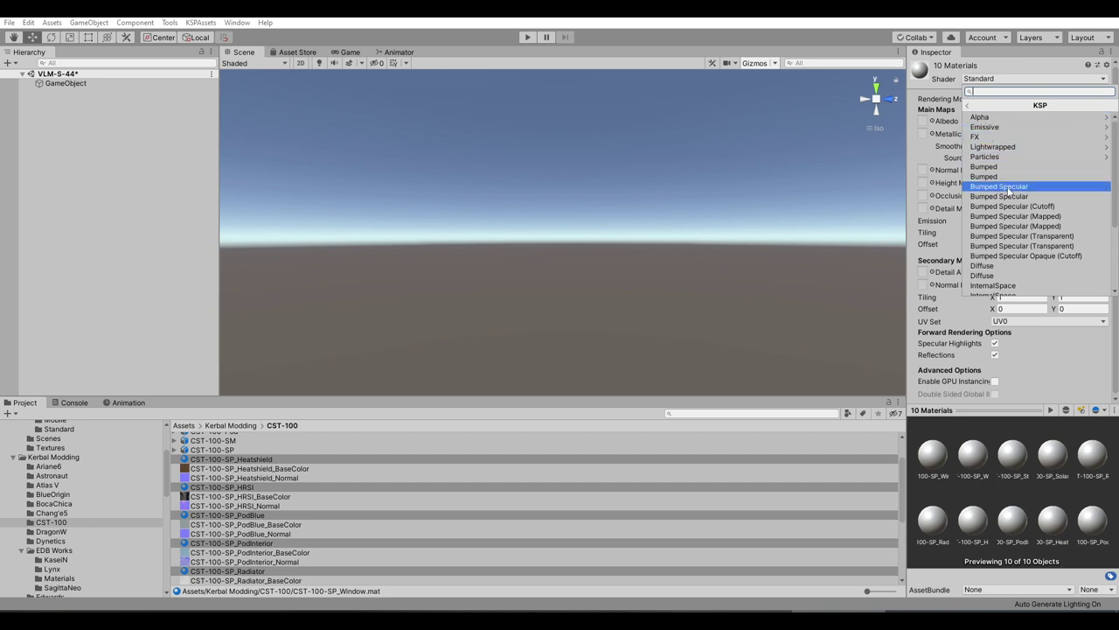
click(1008, 187)
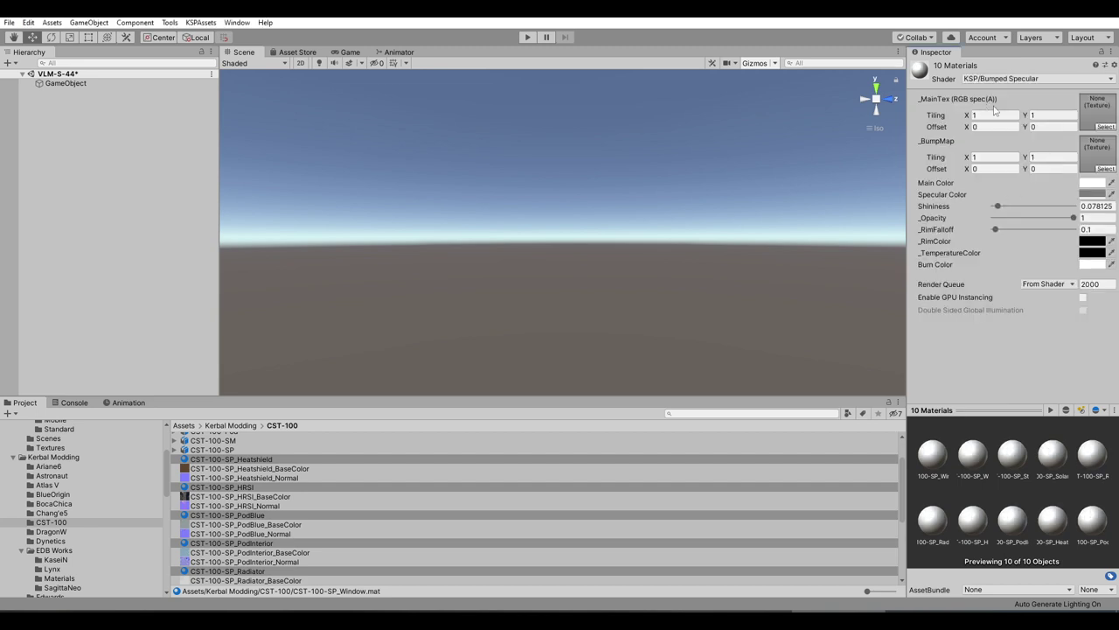
- Set the Specular Color of the ten selected materials to dark grey with red, green and blue at 46
click(1097, 194)
click(112, 204)
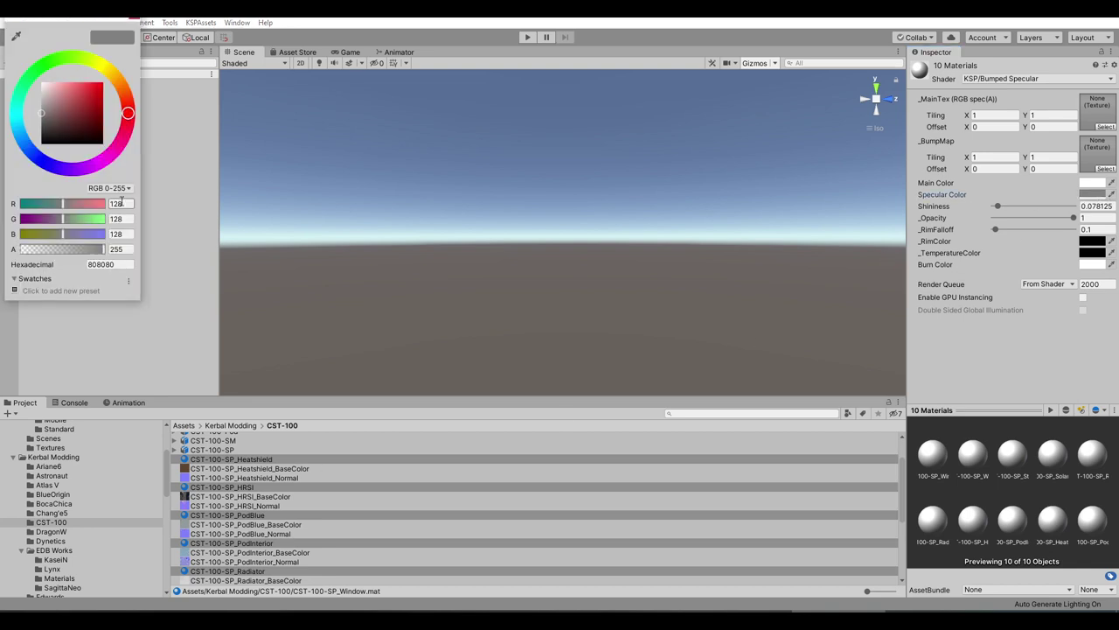
text(46)
key(Tab)
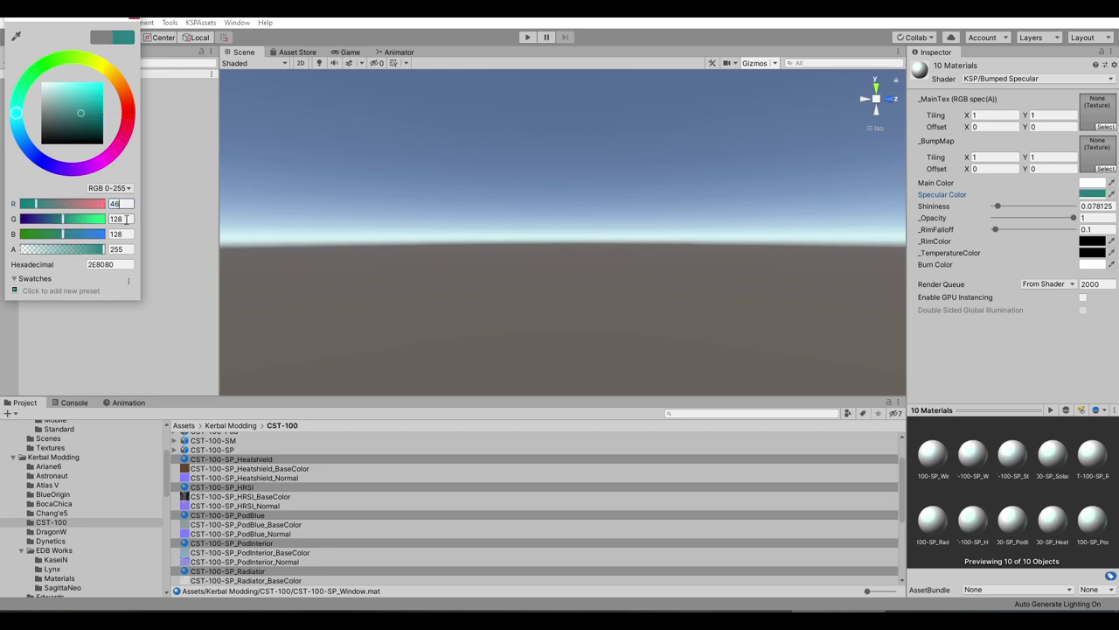
text(46)
key(Tab)
text(46)
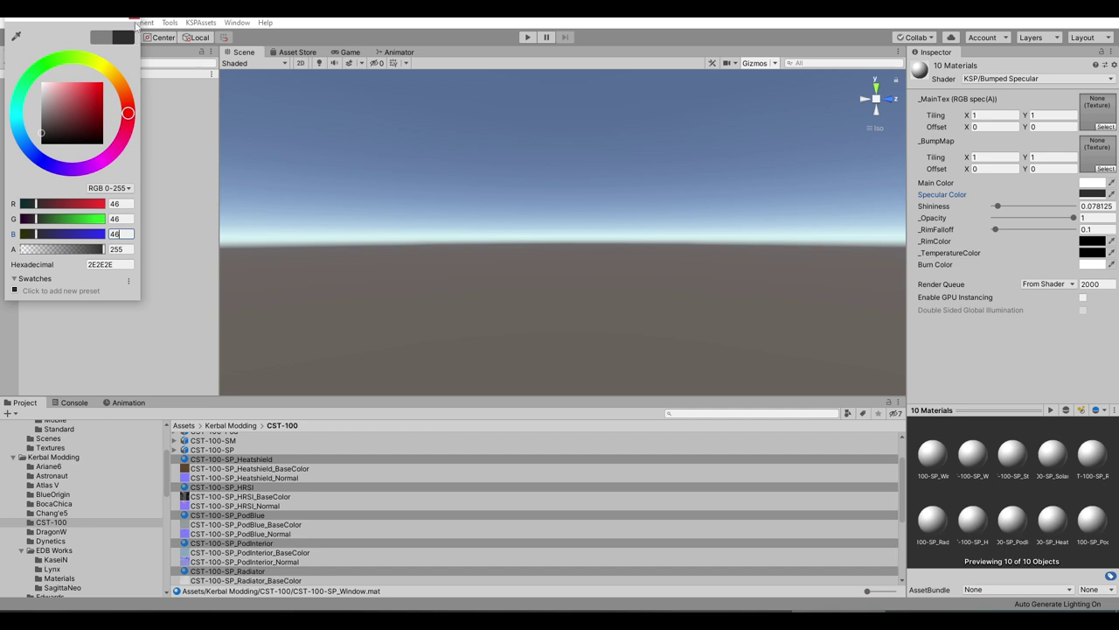
click(135, 21)
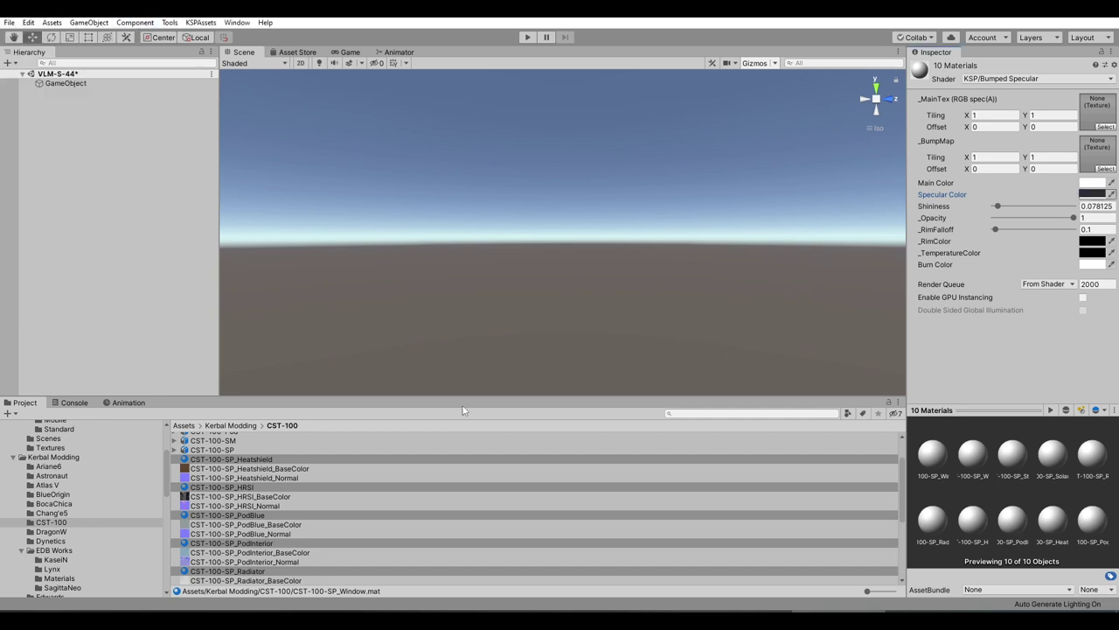
- Assign the Heatshield base color and normal textures to the CST-100-SP_Heatshield material and mark the normal texture as a normal map
click(238, 459)
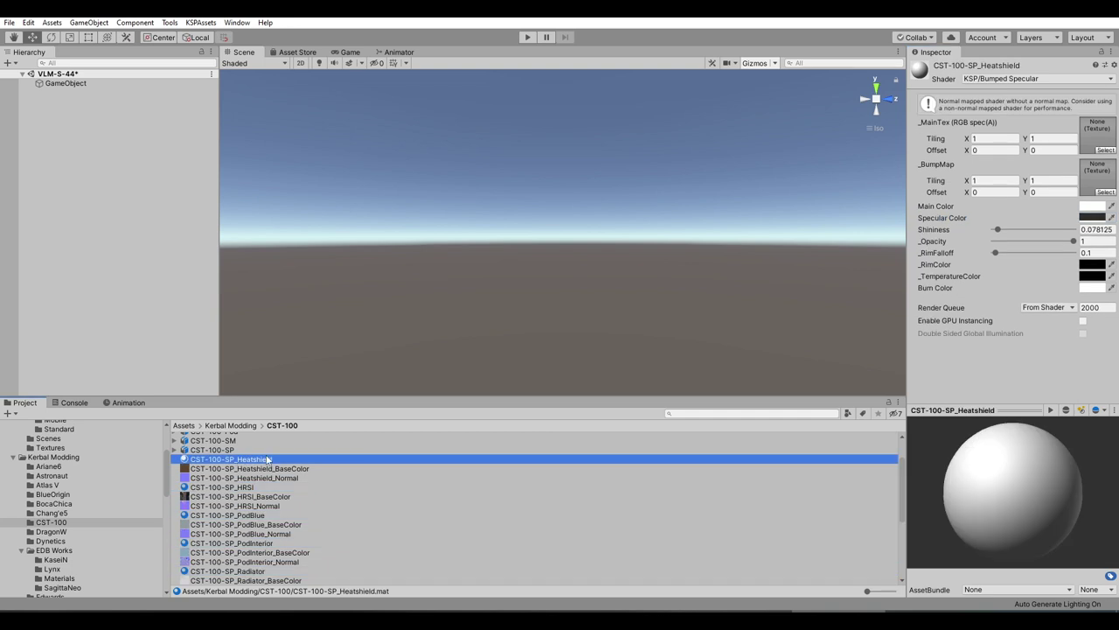
drag(264, 470, 1098, 135)
drag(264, 479, 1099, 155)
click(1100, 190)
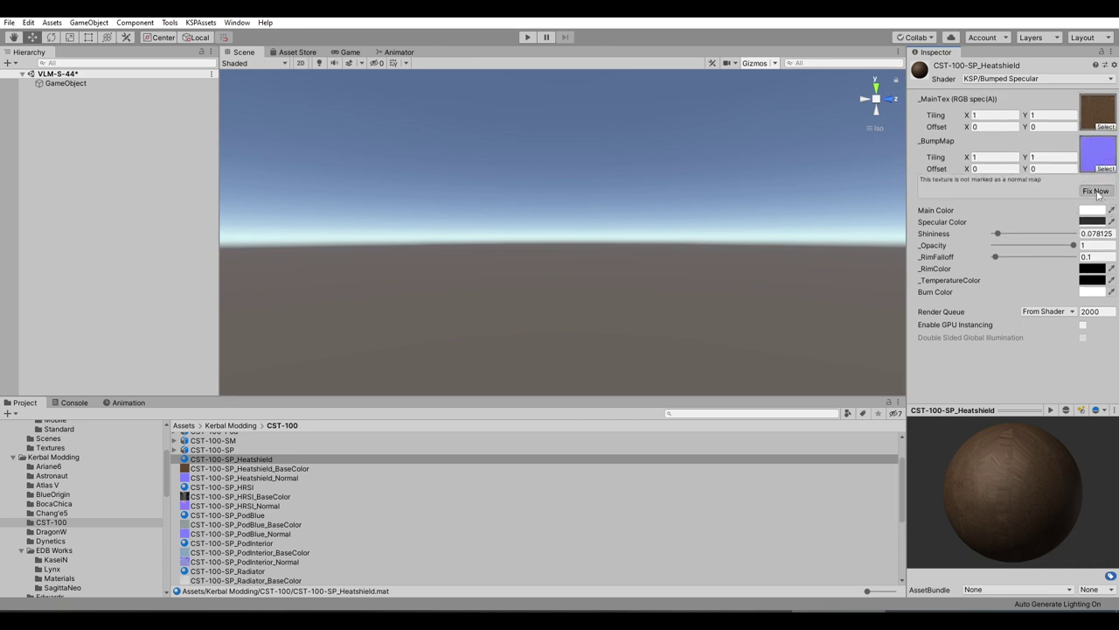
- Assign the HRSI base color and normal textures to the CST-100-SP_HRSI material and mark the normal texture as a normal map
click(220, 487)
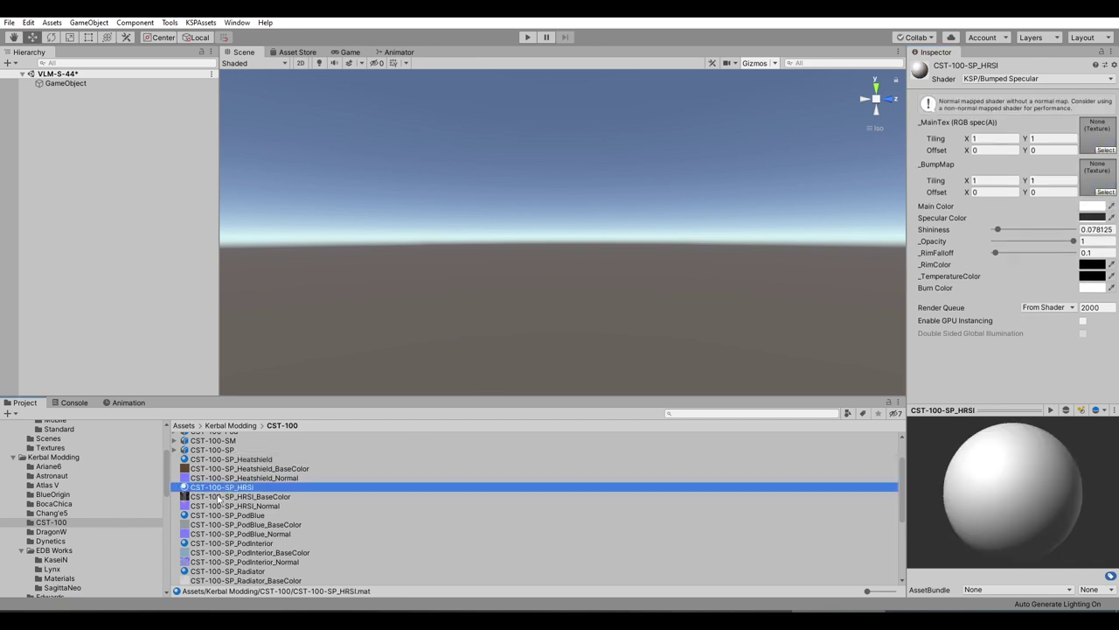
drag(232, 496, 1098, 135)
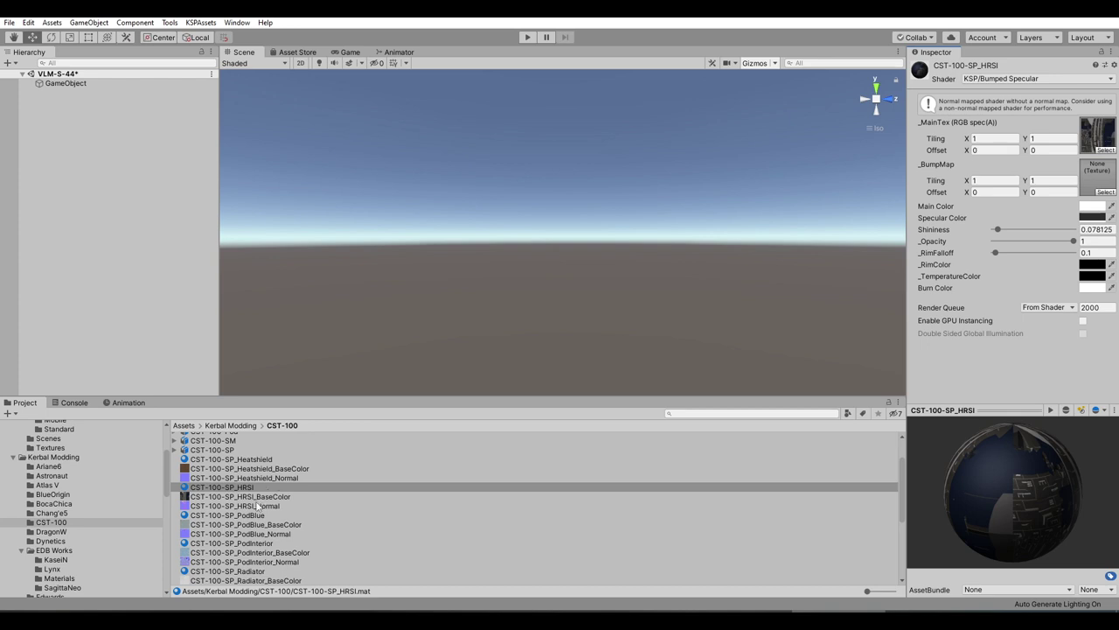
drag(258, 505, 1098, 171)
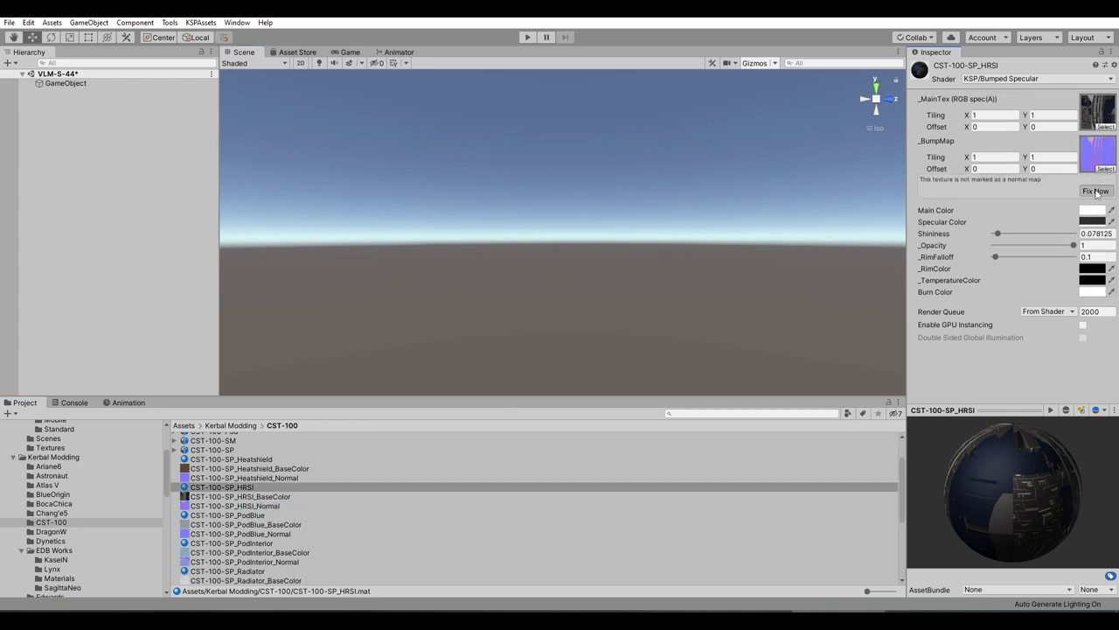
click(1096, 190)
- Assign CST-100-SP_Window_Normal as the CST-100-SP_Window material's bump map and mark it as a normal map
click(228, 515)
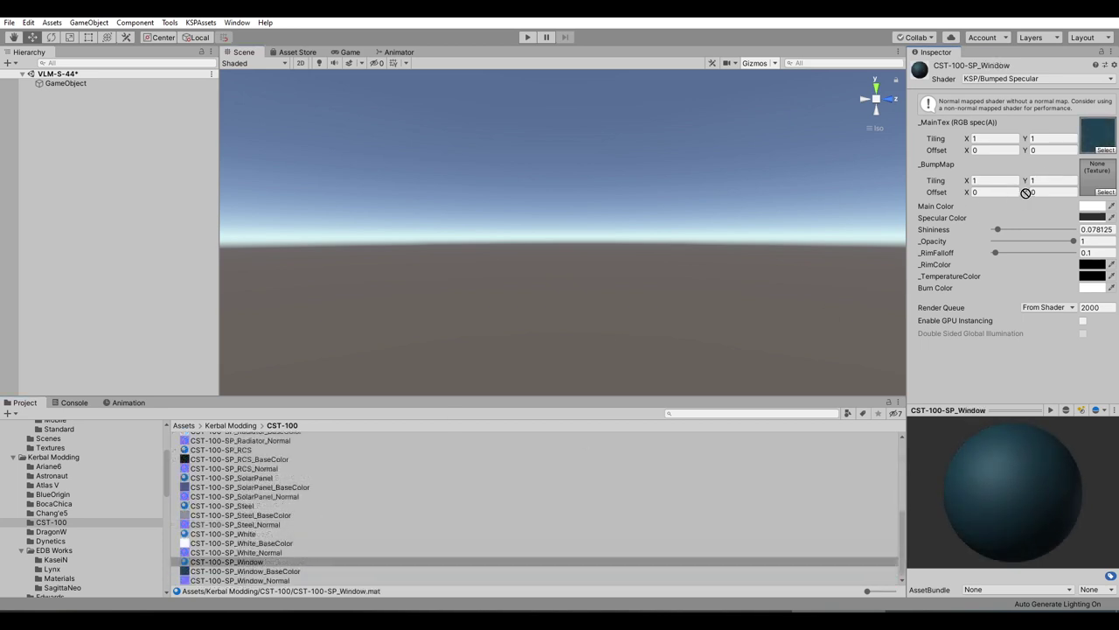
drag(1026, 193, 1090, 180)
click(1095, 190)
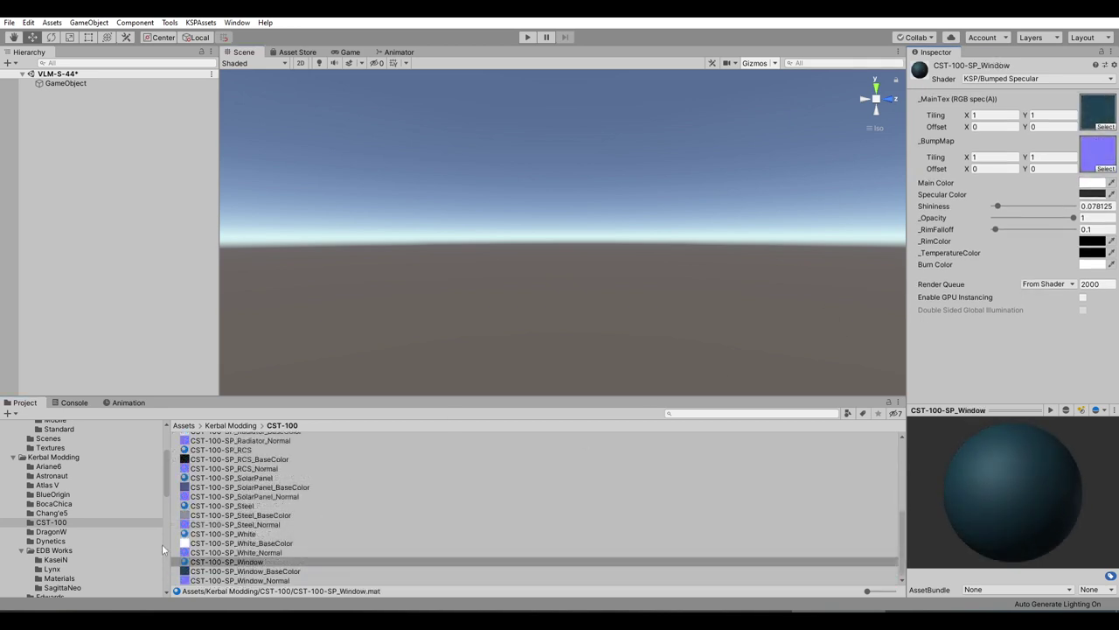
- Remap the CST-100-Abort model's Steel slot to the CST-100-SP_Steel material and apply the import settings
scroll(311, 485, up, 8)
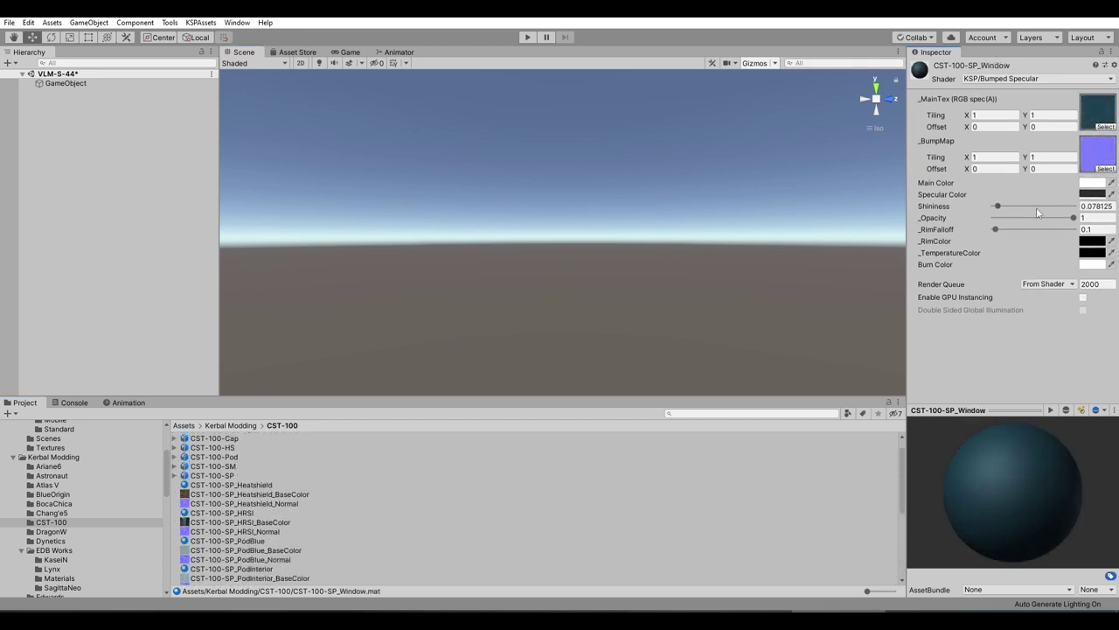
scroll(292, 471, up, 1)
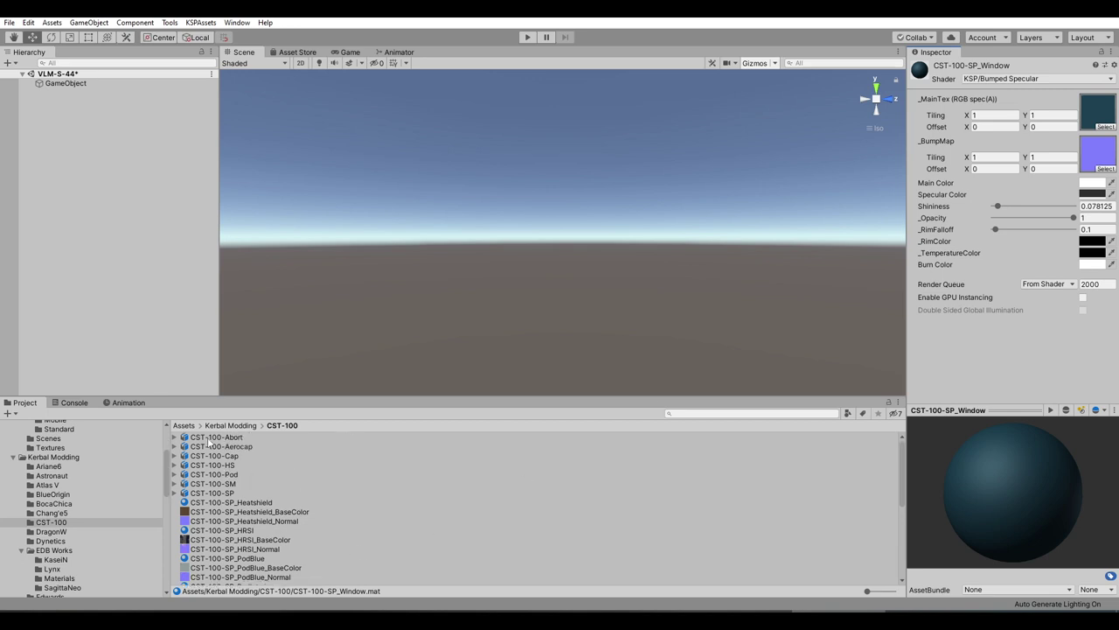
click(213, 437)
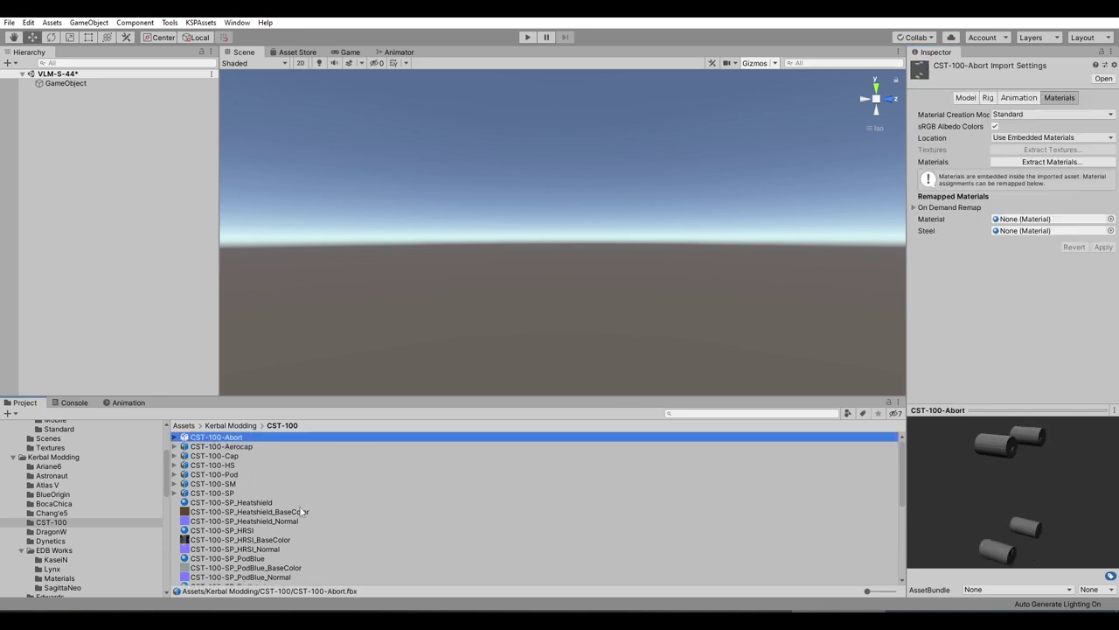
scroll(271, 510, down, 5)
click(245, 505)
drag(245, 506, 1045, 232)
click(1103, 247)
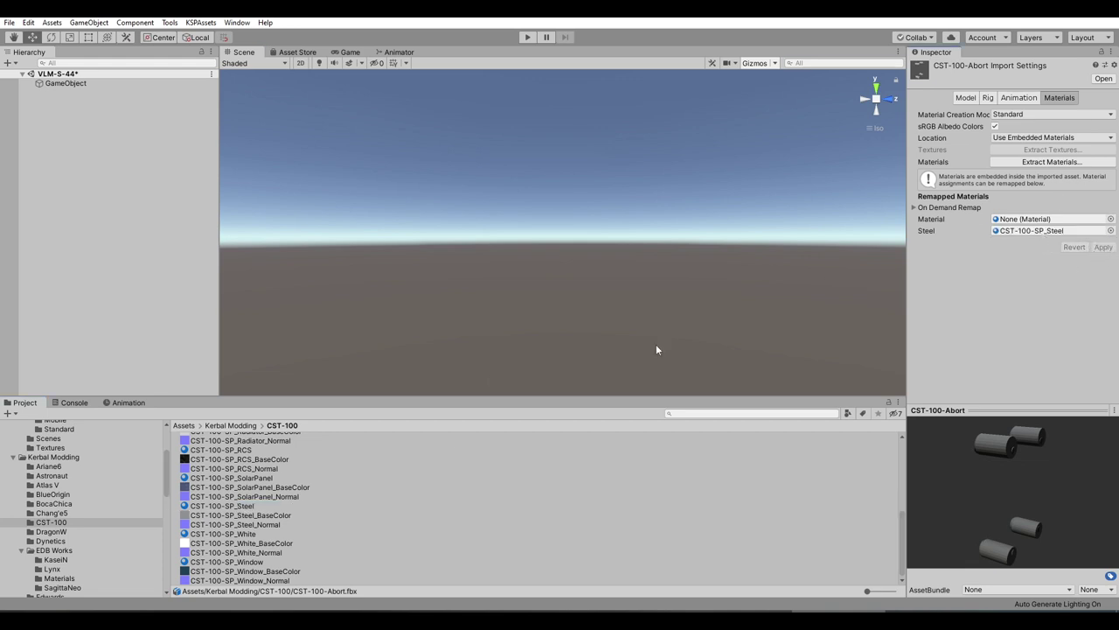
- Remap the CST-100-Aerocap model's PodBlue slot to the CST-100-SP_PodBlue material and apply the import settings
scroll(236, 455, up, 5)
click(228, 450)
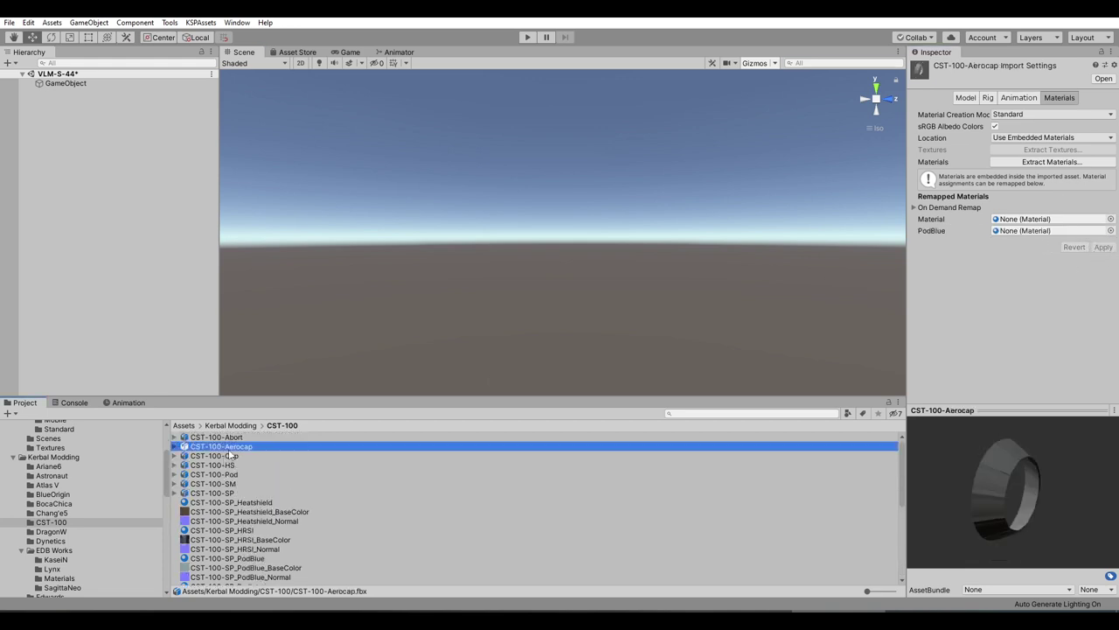
scroll(235, 455, down, 4)
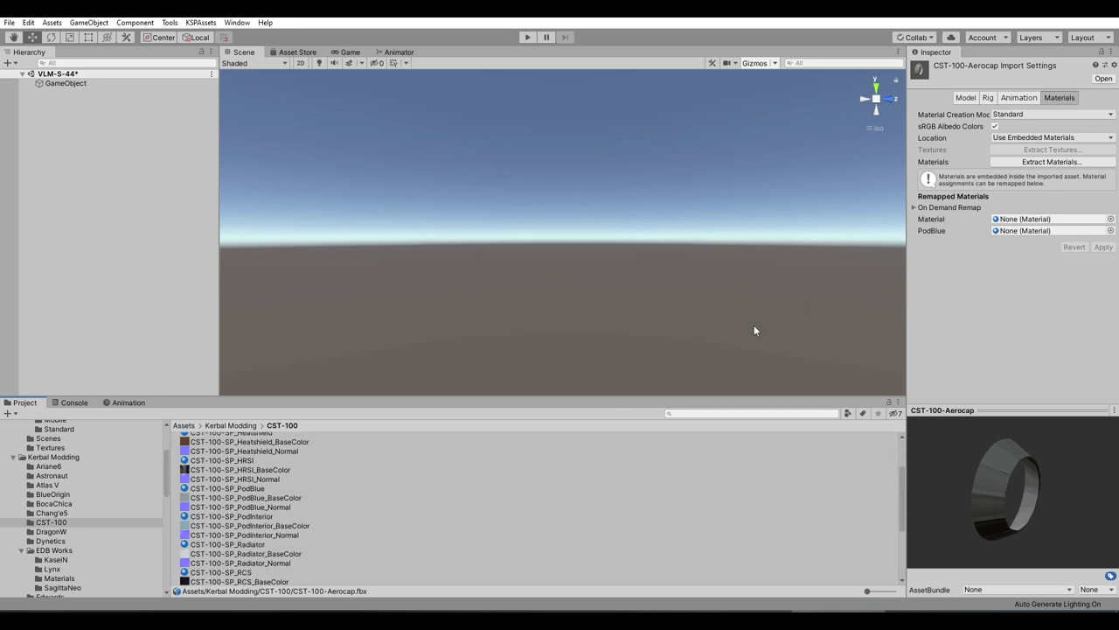
click(255, 489)
drag(256, 492, 1049, 231)
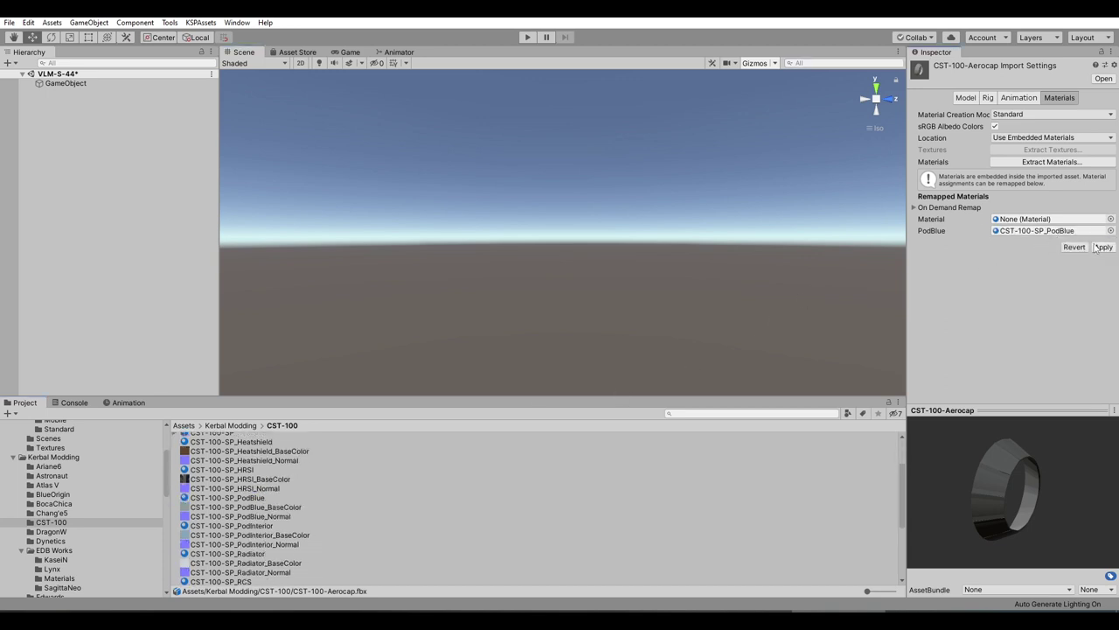
click(1104, 247)
- Remap the CST-100-Cap model's PodBlue slot to the CST-100-SP_PodBlue material and apply the import settings
scroll(296, 542, up, 3)
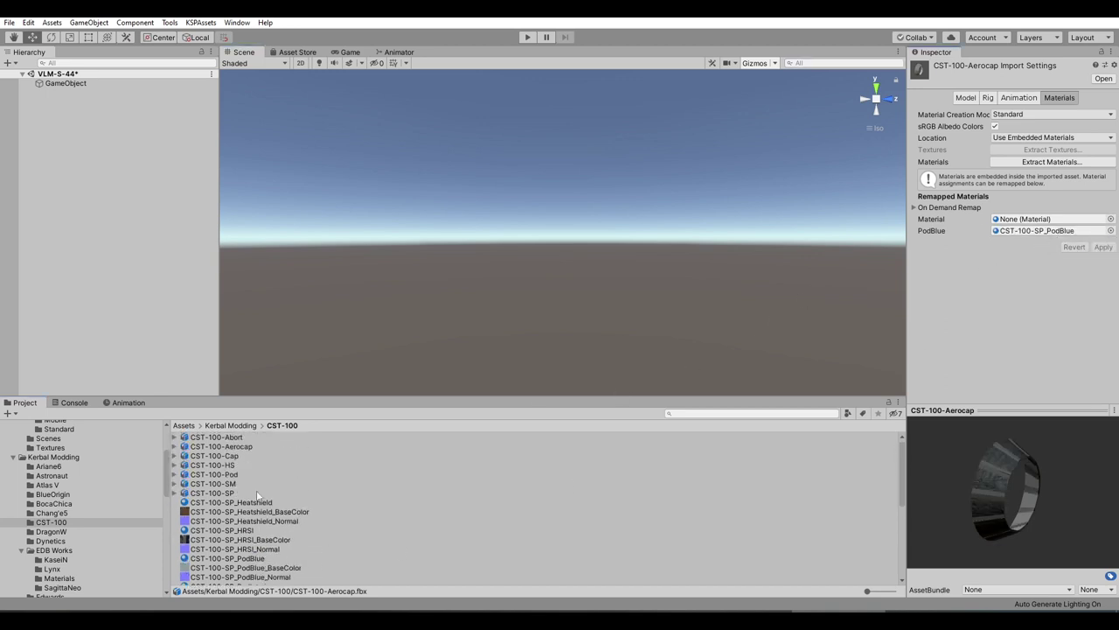
click(214, 457)
scroll(276, 513, down, 2)
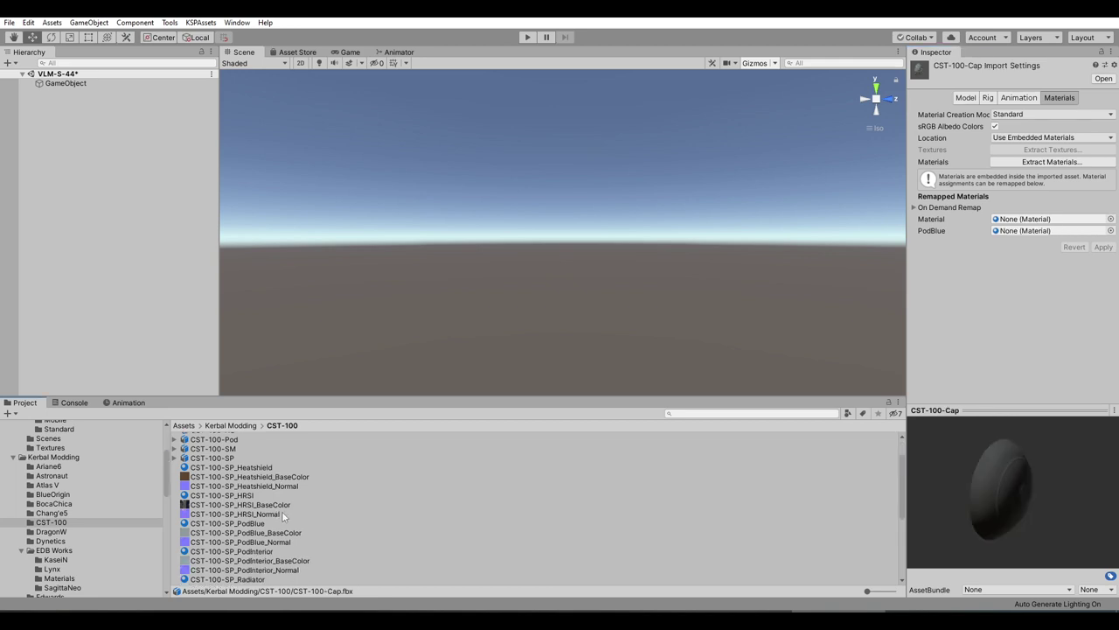
drag(250, 525, 1049, 231)
click(1103, 247)
- Remap the CST-100-HS model's Heatshield and Steel slots to CST-100-SP_Heatshield and CST-100-SP_Steel and apply the import settings
scroll(280, 507, up, 2)
click(215, 465)
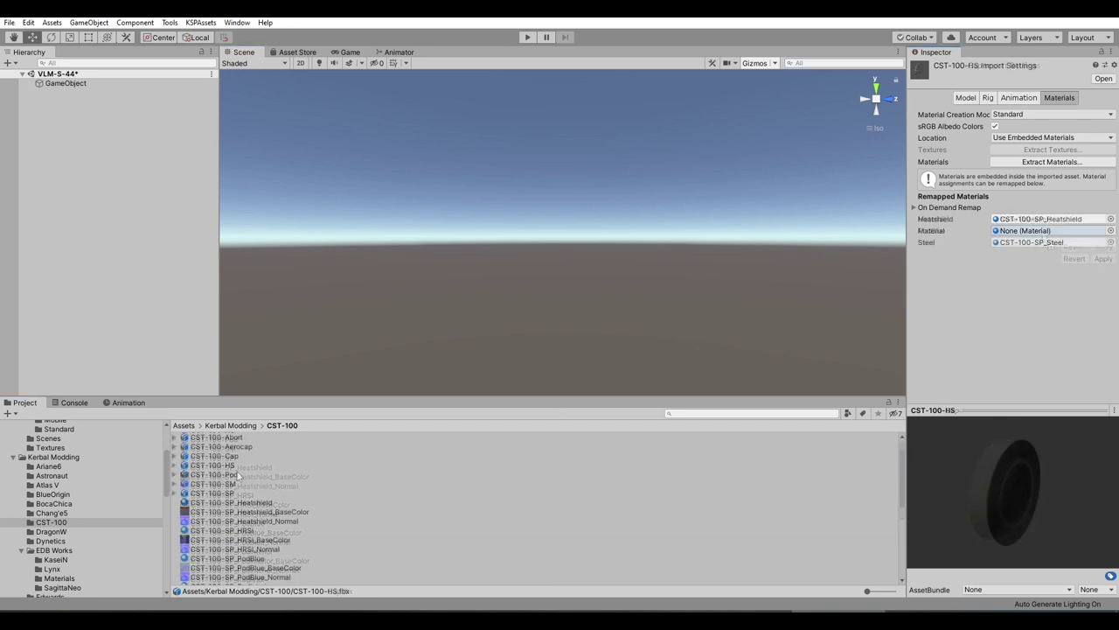
- Remap the CST-100-Pod model's HRSI, PodBlue and PodInterior slots to CST-100-SP_HRSI, CST-100-SP_PodBlue and CST-100-SP_PodInterior
click(215, 474)
scroll(268, 512, down, 4)
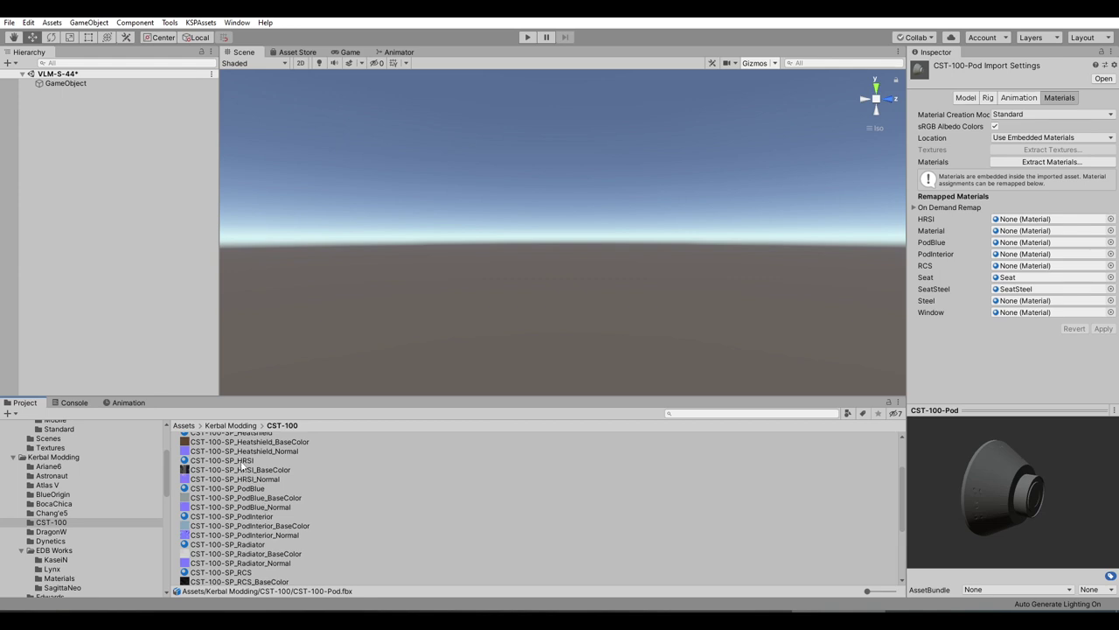
drag(242, 466, 1037, 220)
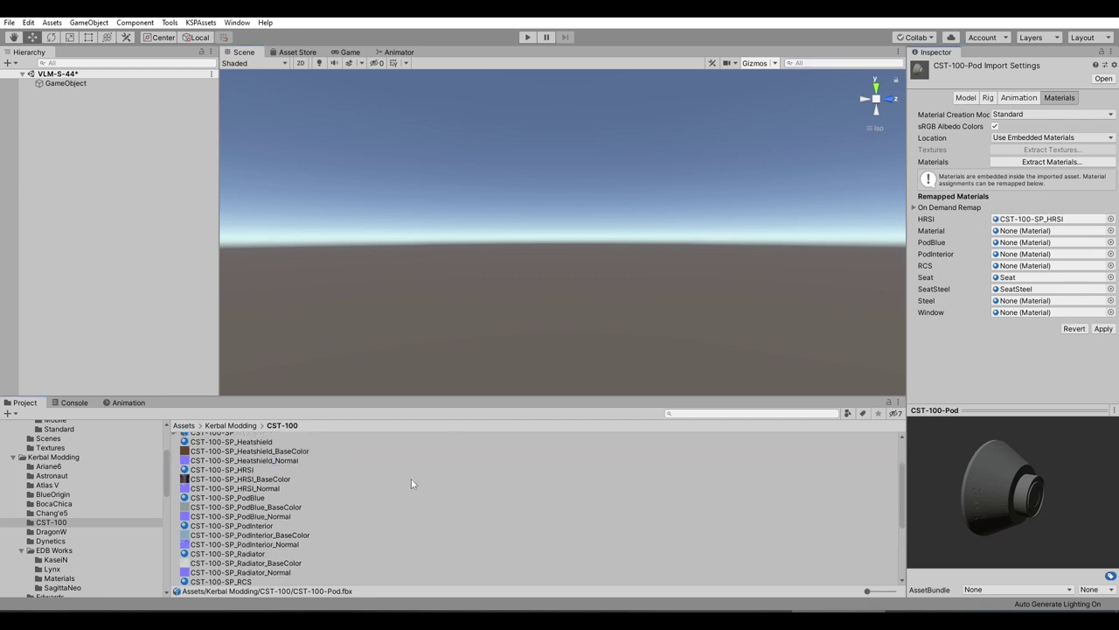
drag(245, 497, 1037, 243)
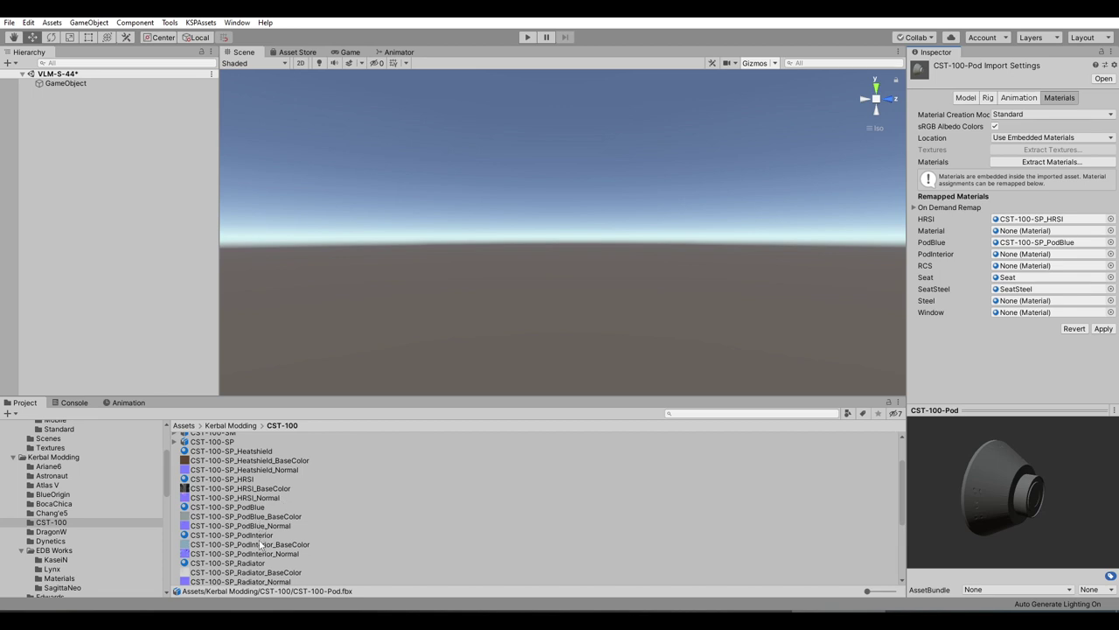
drag(260, 535, 1018, 254)
scroll(245, 534, down, 2)
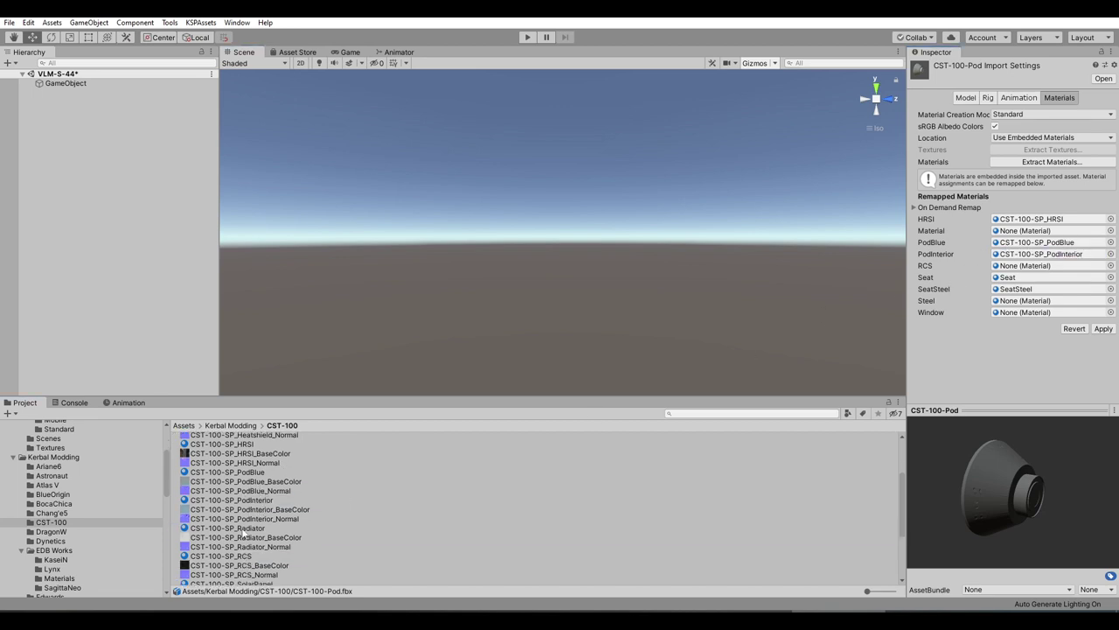
- Remap the CST-100-Pod model's RCS, Steel and Window slots to CST-100-SP_RCS, CST-100-SP_Steel and CST-100-SP_Window
scroll(244, 534, down, 3)
drag(226, 488, 1047, 269)
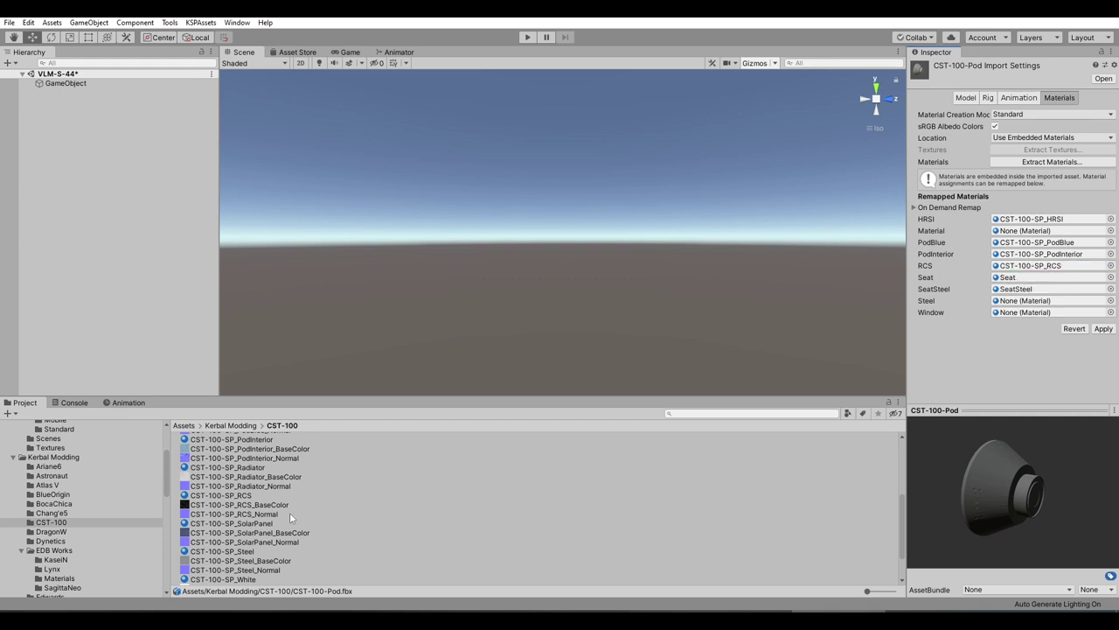
scroll(274, 523, down, 2)
drag(229, 515, 1019, 301)
scroll(250, 564, down, 1)
drag(241, 564, 1040, 312)
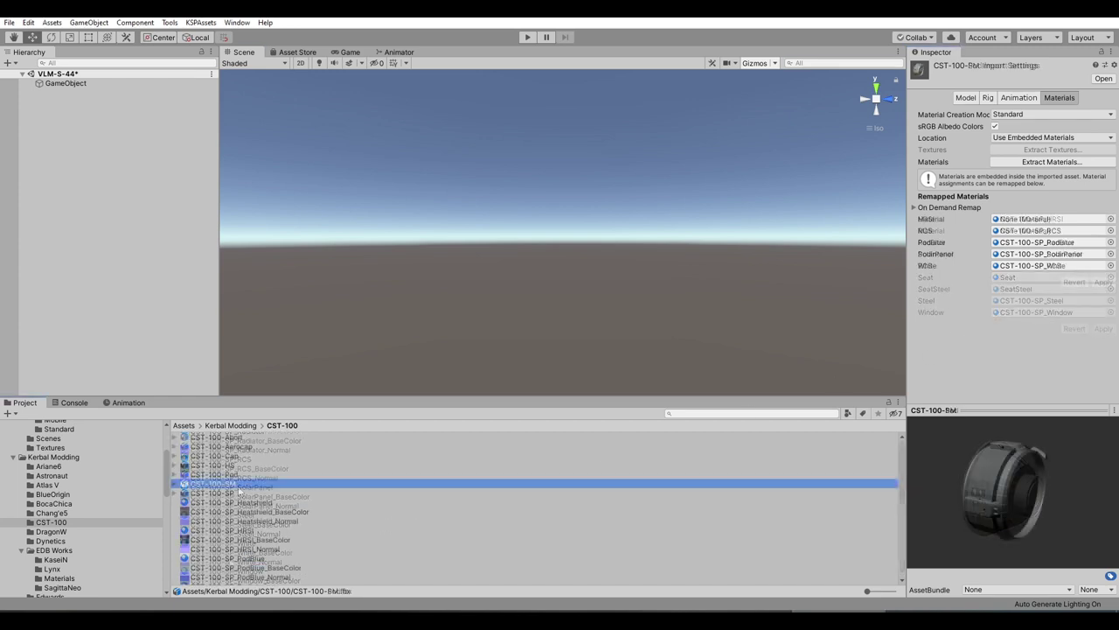
- Delete the combined CST-100-SP model from the CST-100 asset folder
click(234, 494)
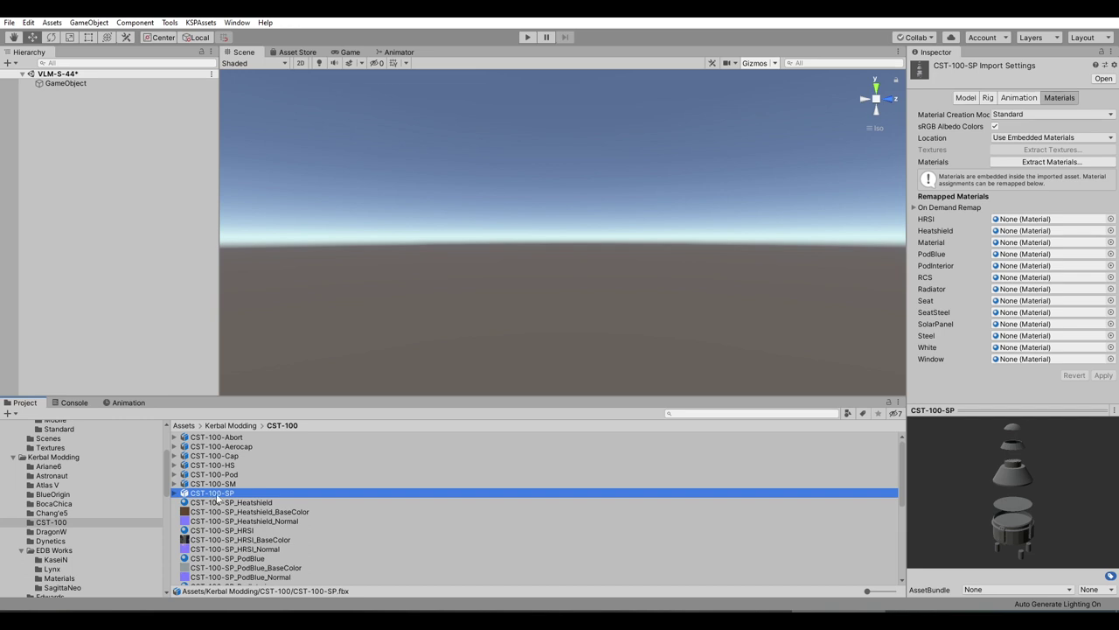
right_click(217, 495)
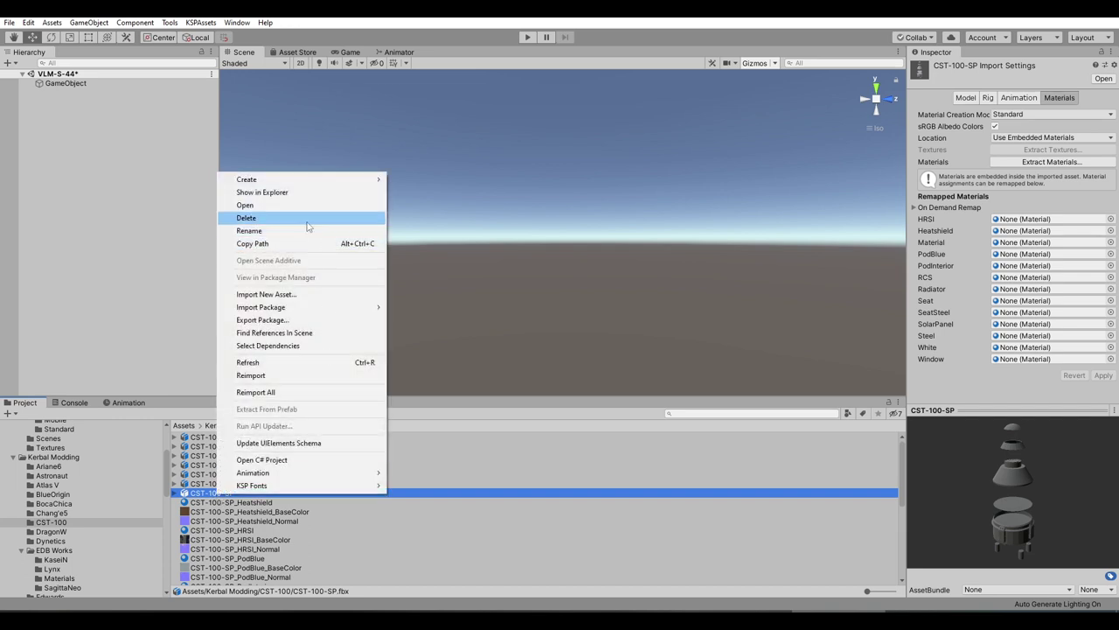
click(307, 218)
click(592, 335)
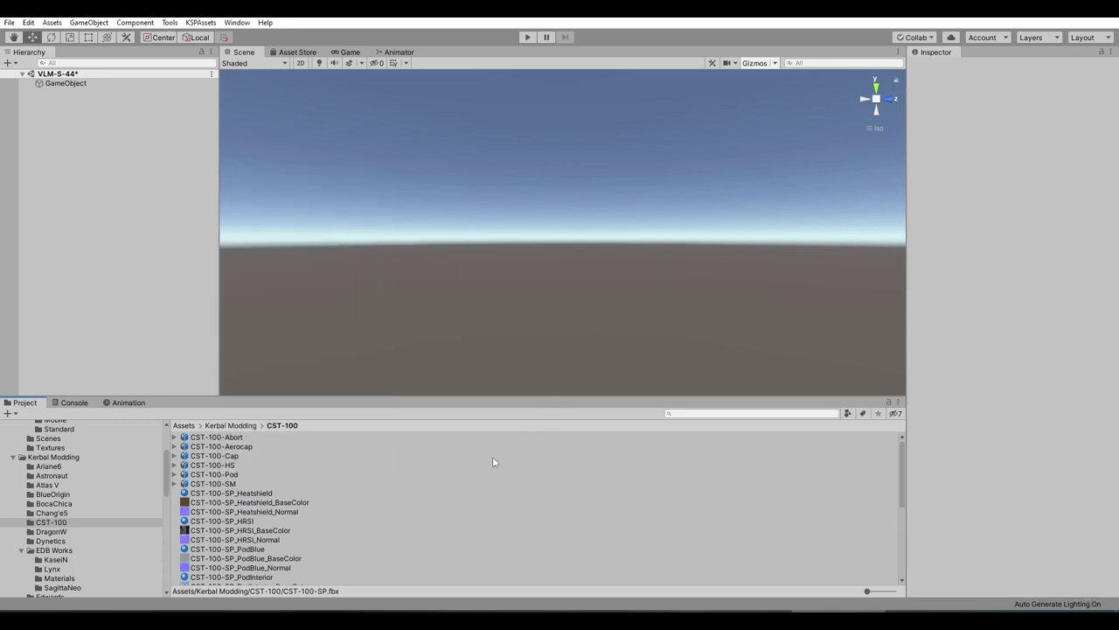
- Review the remapped materials of the individual CST-100 part models, including the Pod and SM
click(238, 455)
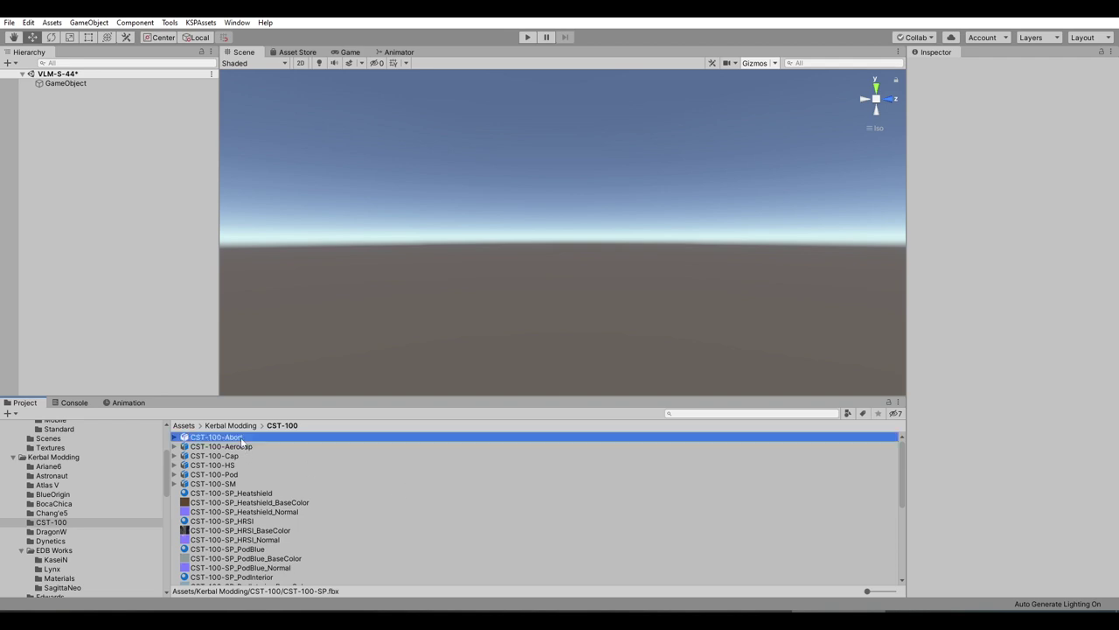
click(233, 464)
click(232, 474)
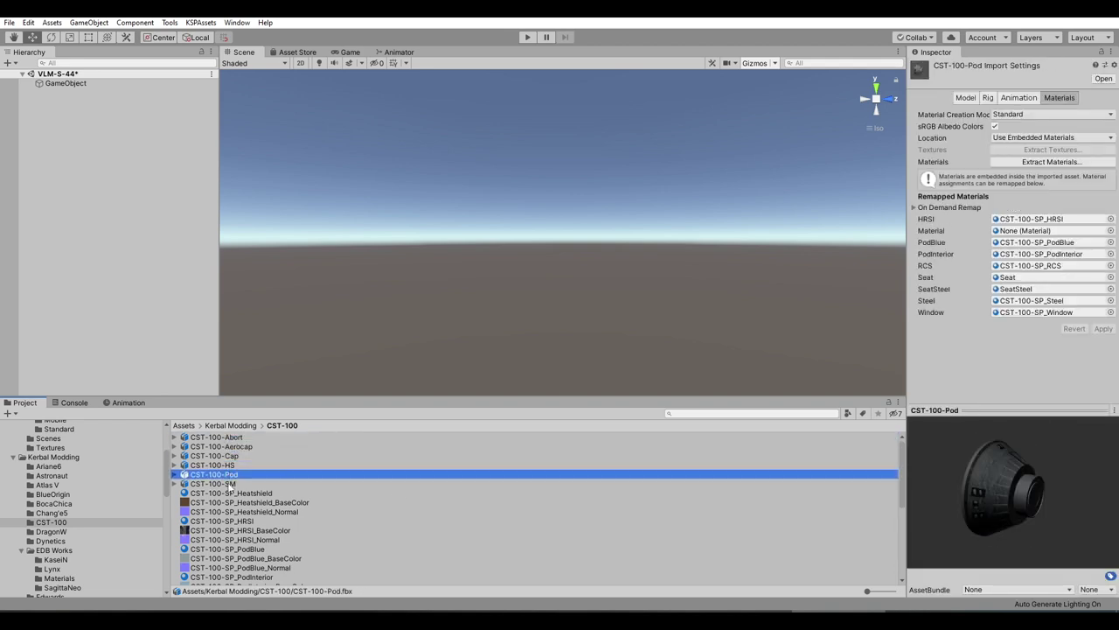
click(232, 483)
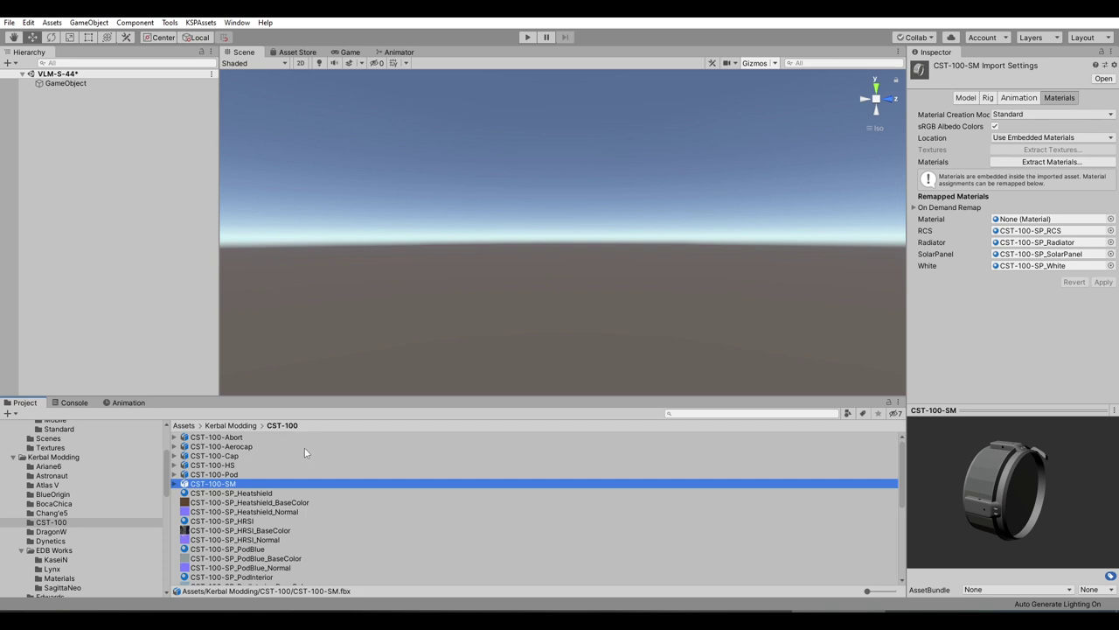
scroll(306, 471, down, 2)
scroll(267, 494, up, 2)
click(226, 437)
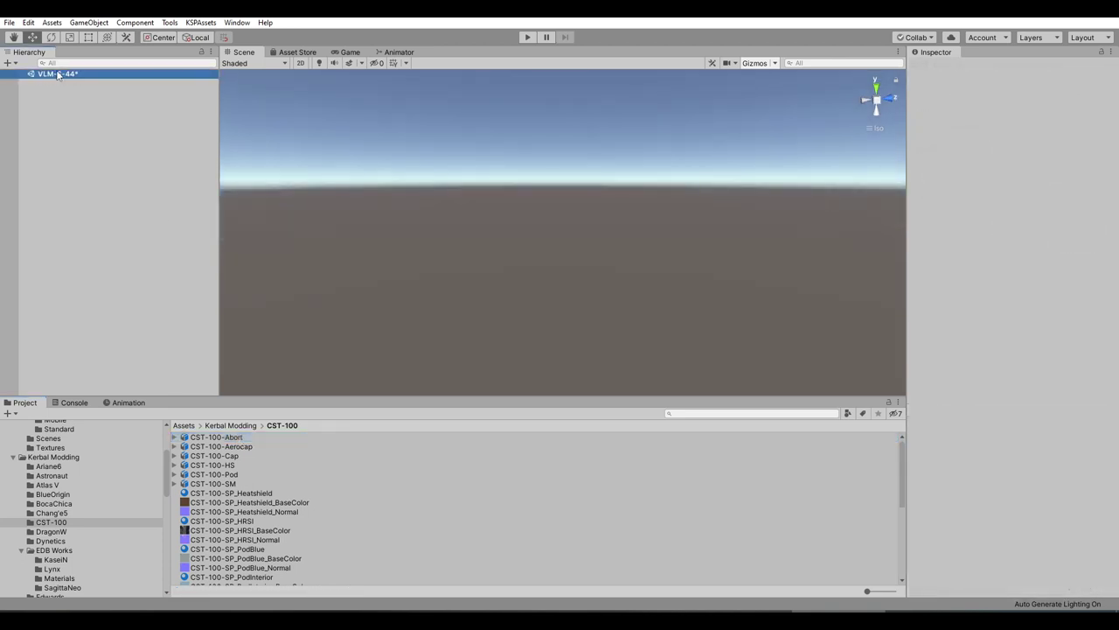
- Create an empty game object in the VLM-S-44 scene and add the KSP Part Tools component to it
right_click(57, 72)
right_click(33, 90)
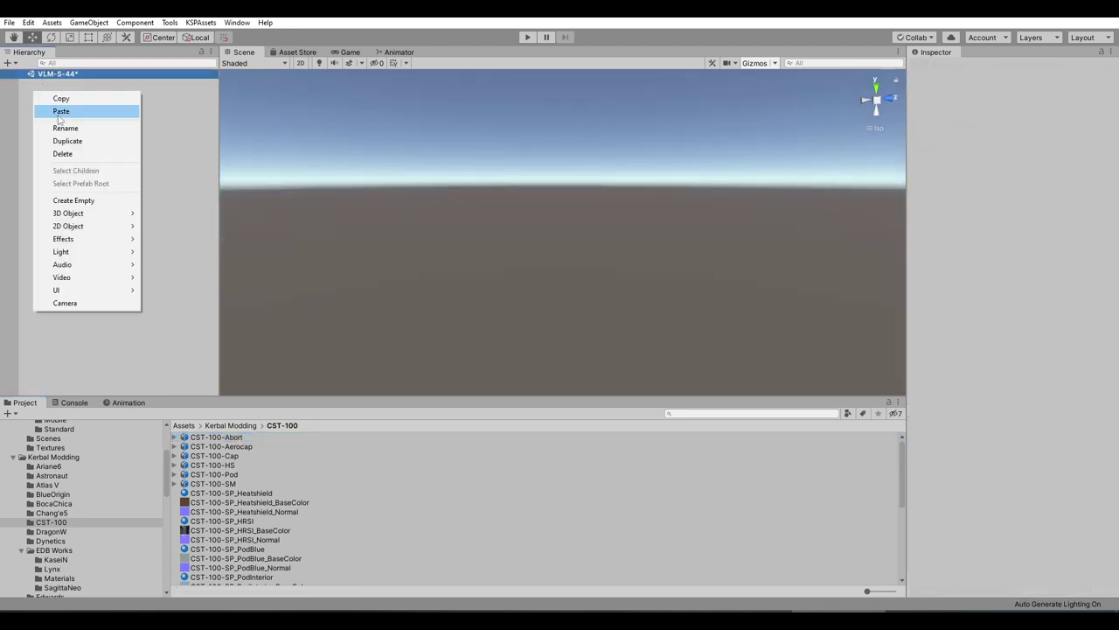
click(94, 201)
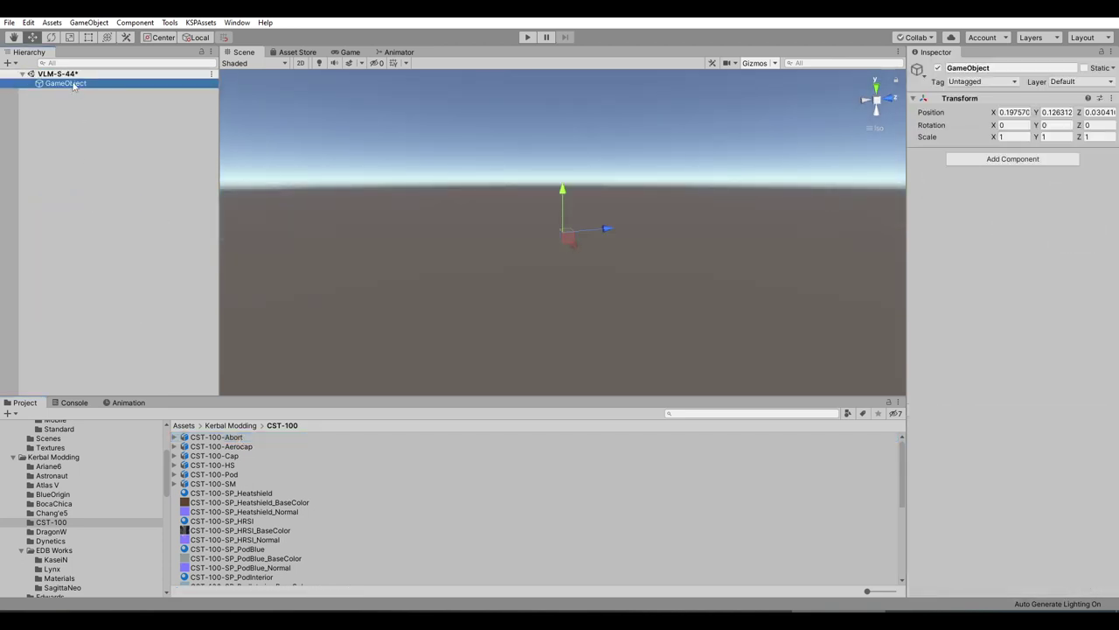
click(982, 159)
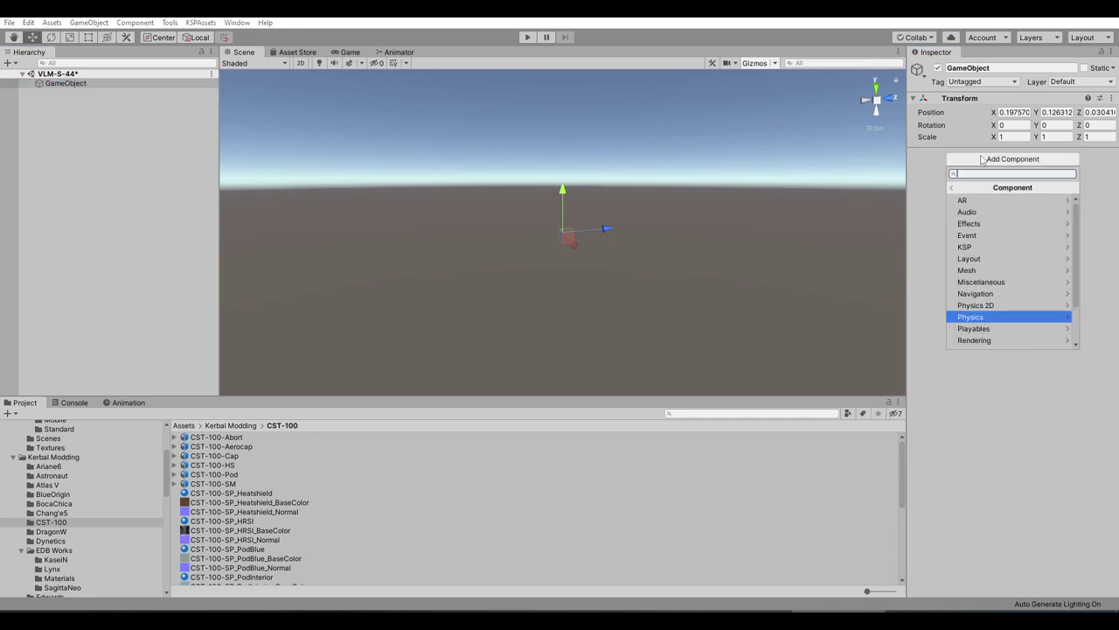
click(978, 248)
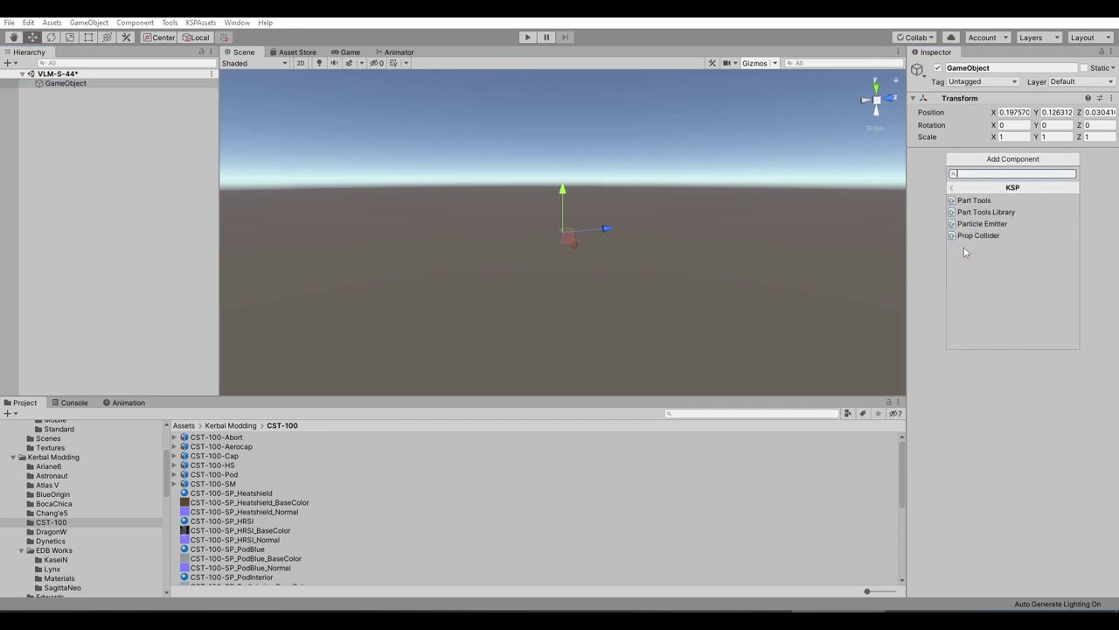
click(981, 200)
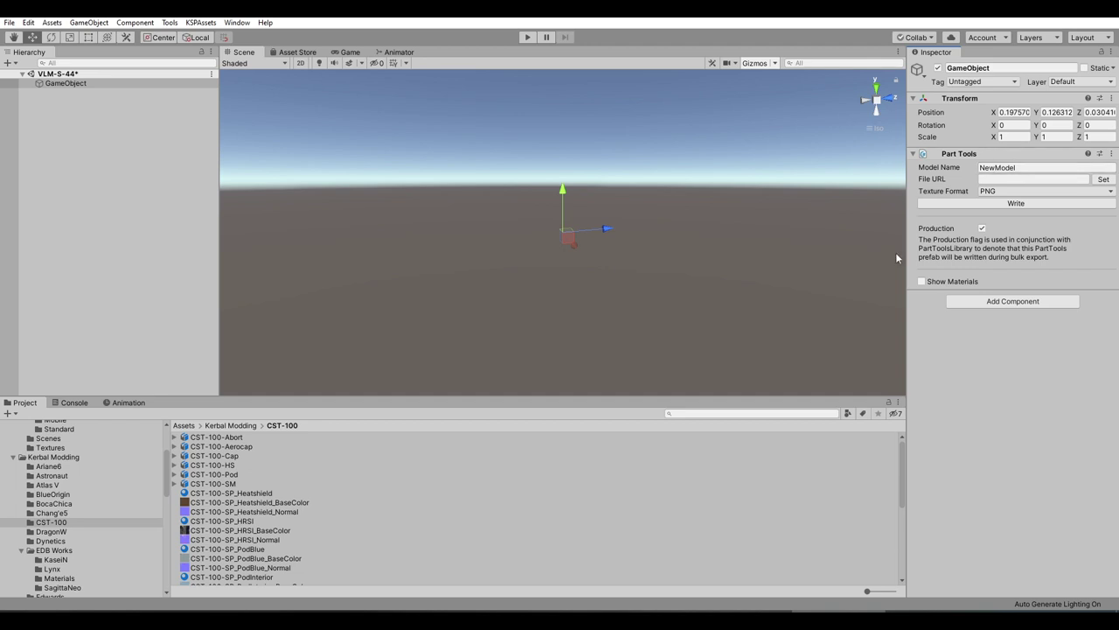
- Try to set the Part Tools output directory by browsing the EDBMods Parts folder and its GameData subfolder
click(1101, 180)
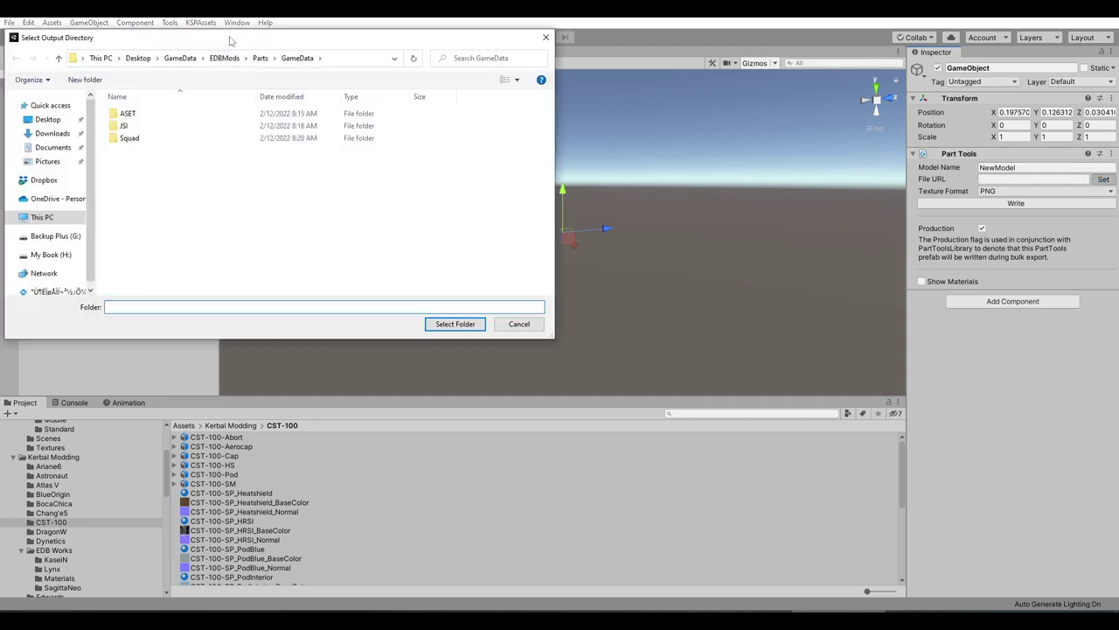
click(260, 58)
scroll(169, 215, down, 5)
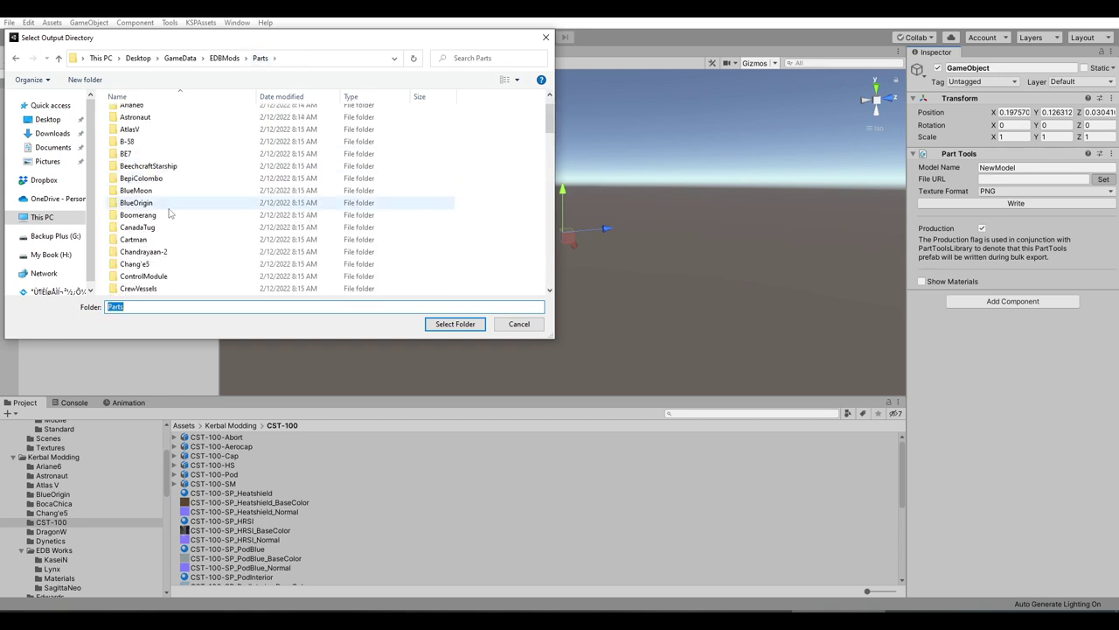
scroll(169, 217, down, 1)
click(144, 263)
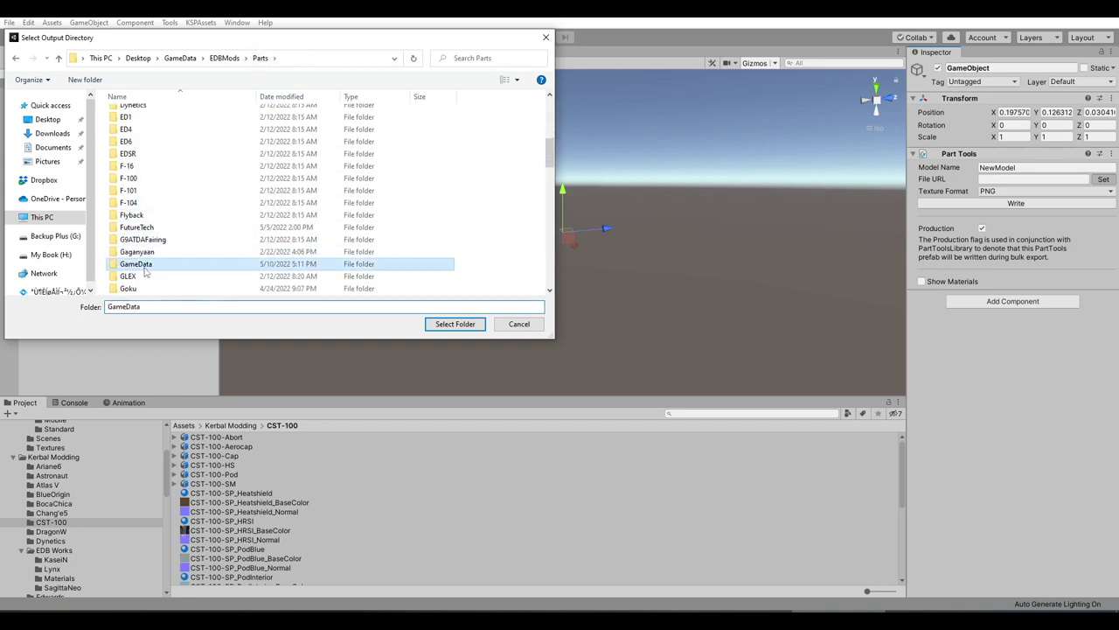
click(150, 255)
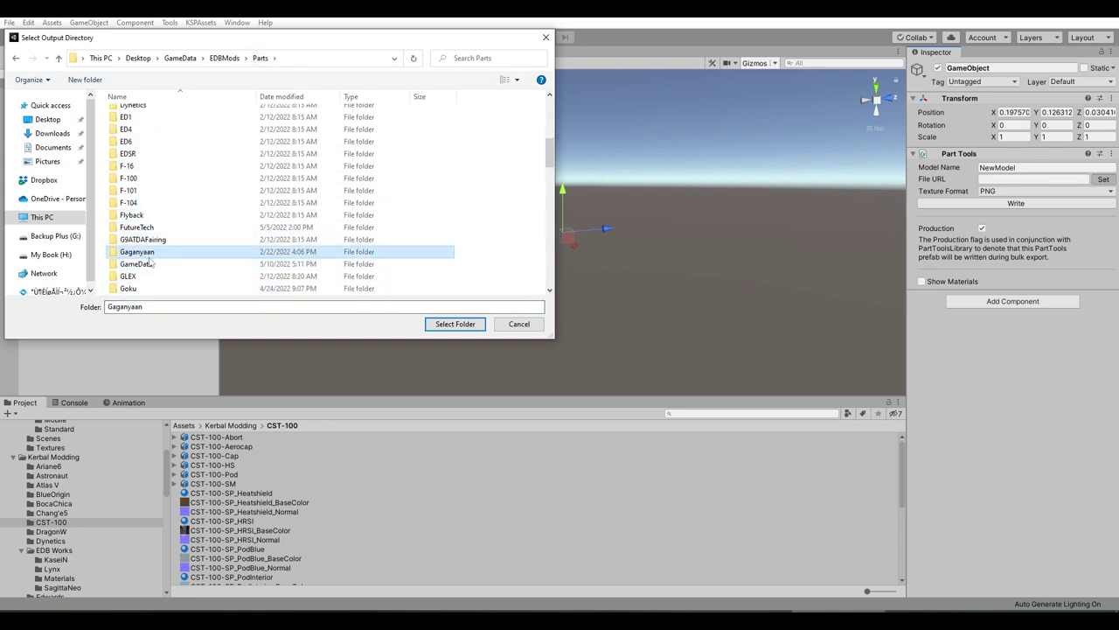
double_click(146, 265)
click(142, 140)
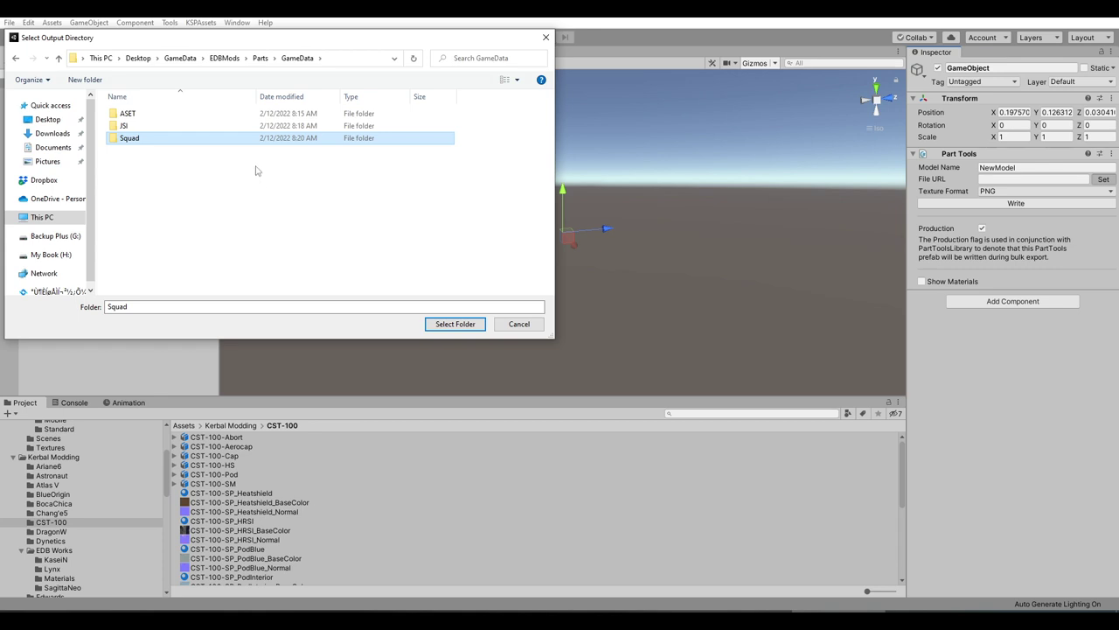
click(143, 147)
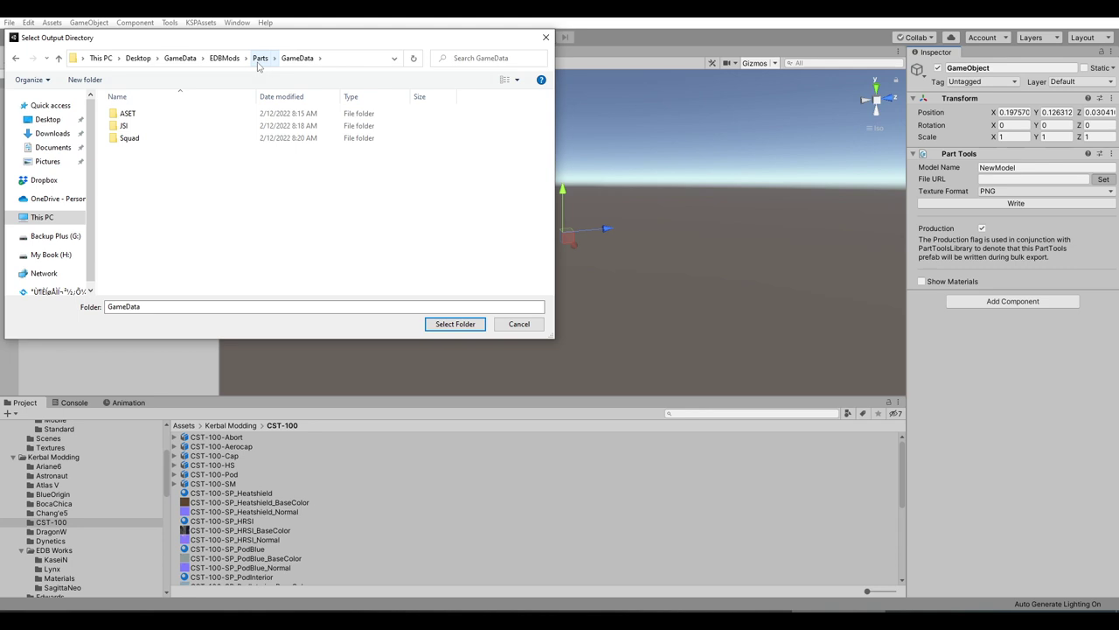
click(258, 58)
click(140, 145)
click(455, 324)
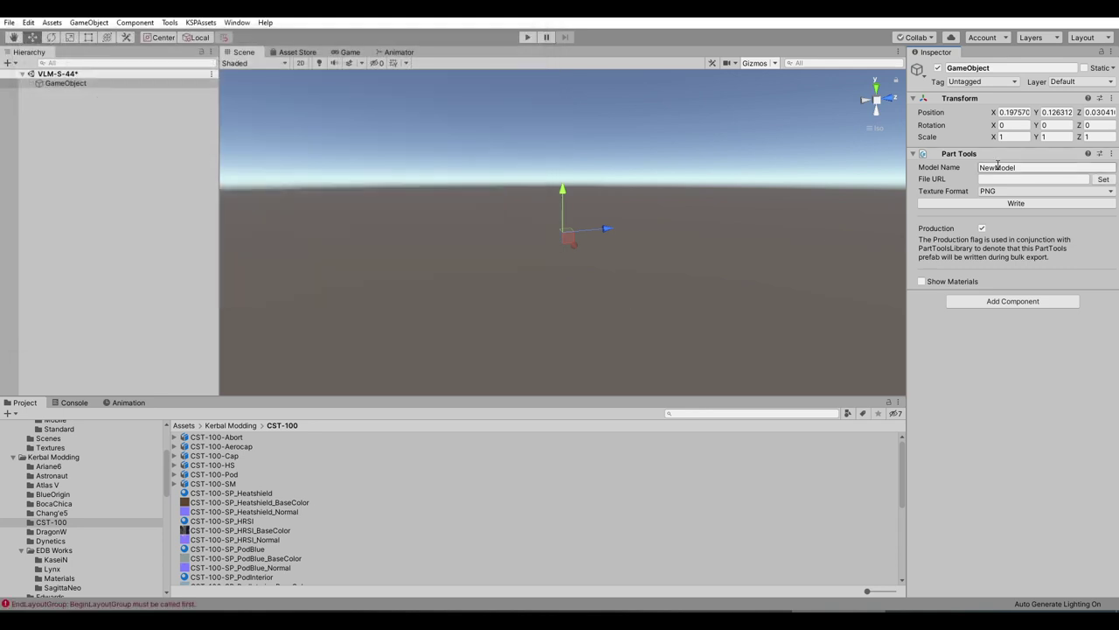
- Check the GameData directory path in the KSP Part Tools setup, widening the window to read it in full
click(201, 22)
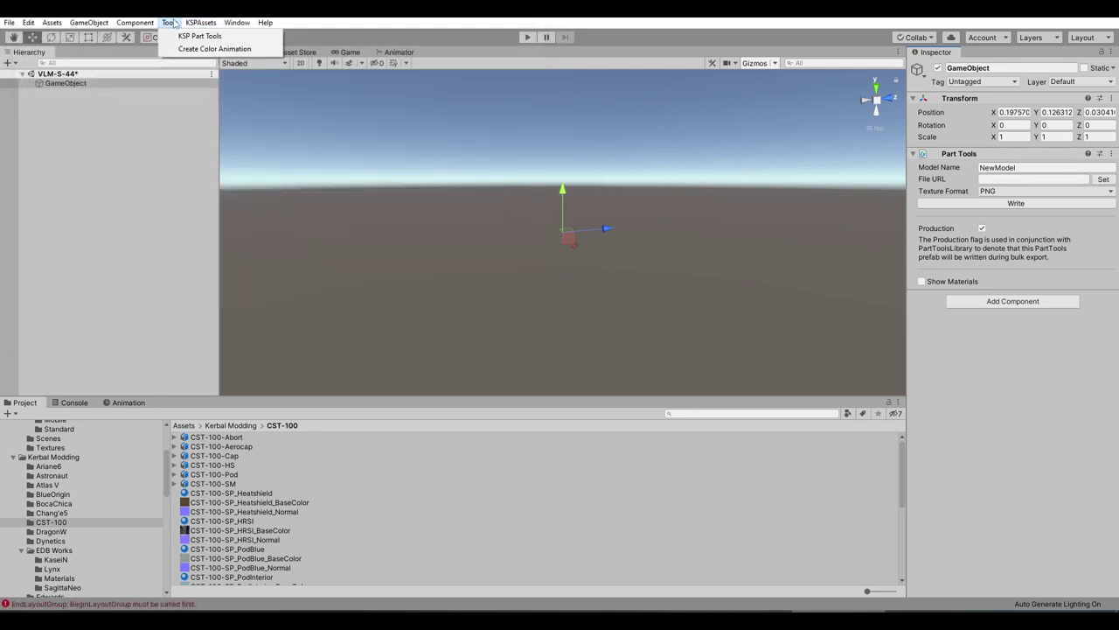
click(180, 37)
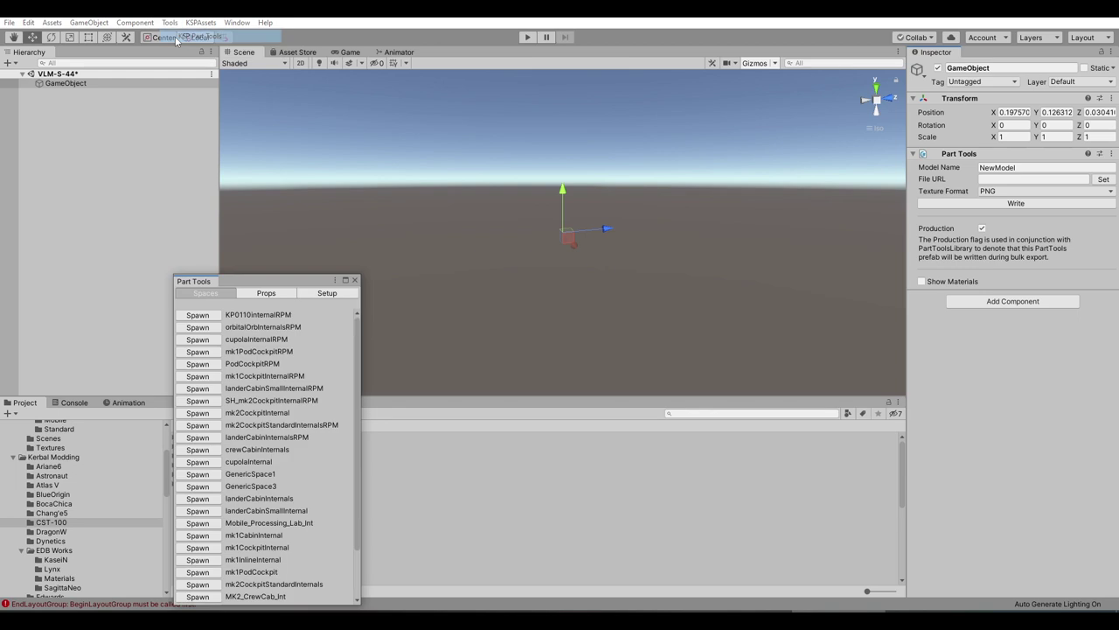
click(327, 294)
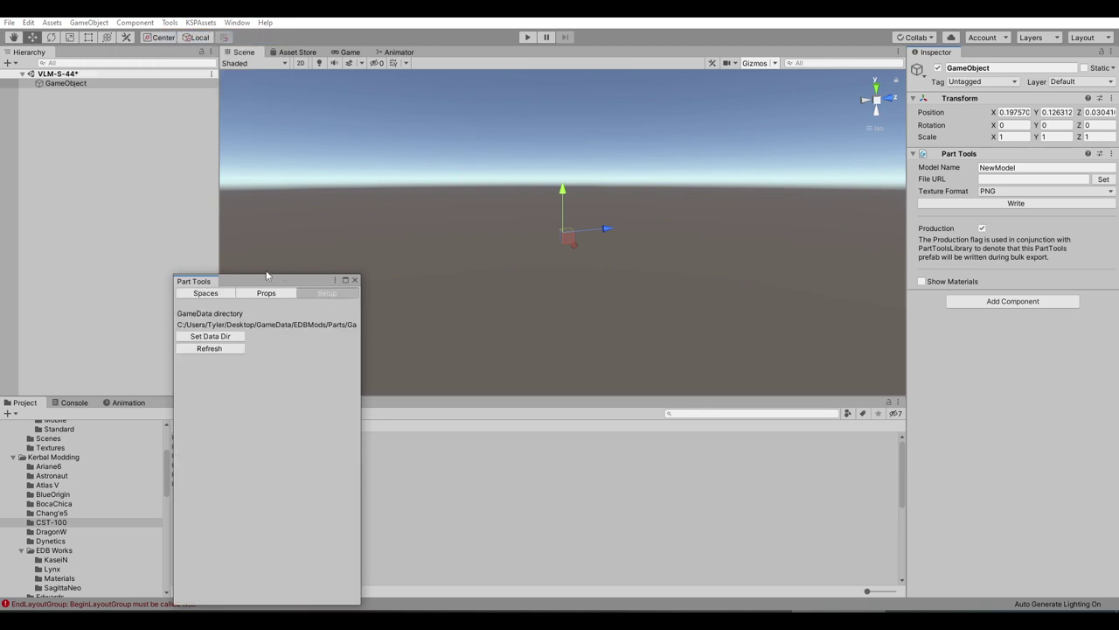
drag(263, 286, 505, 151)
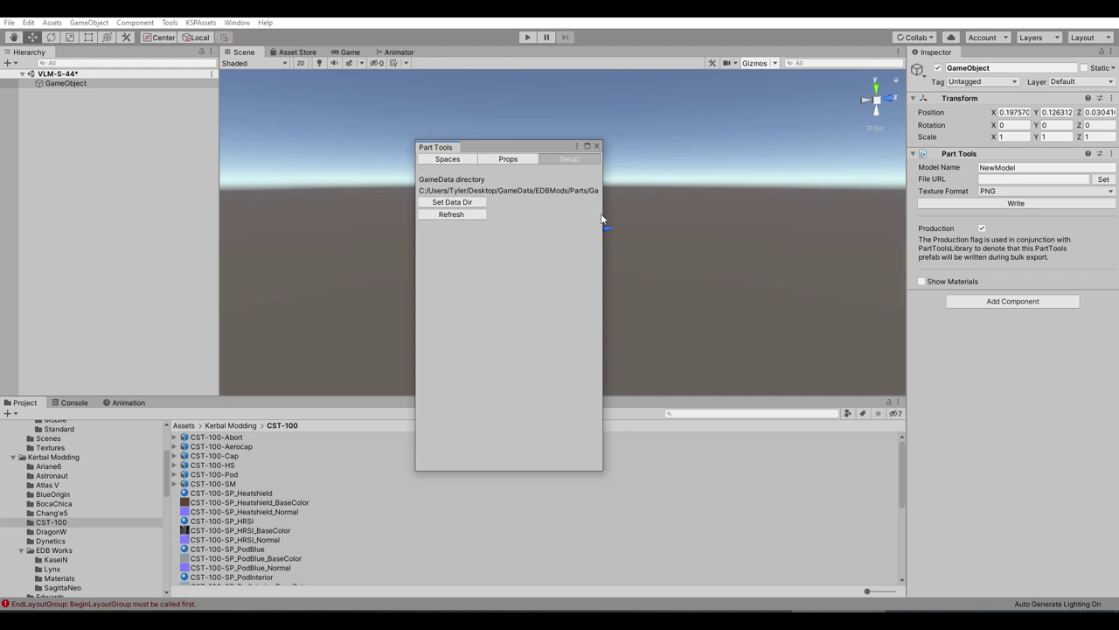
drag(601, 213, 724, 213)
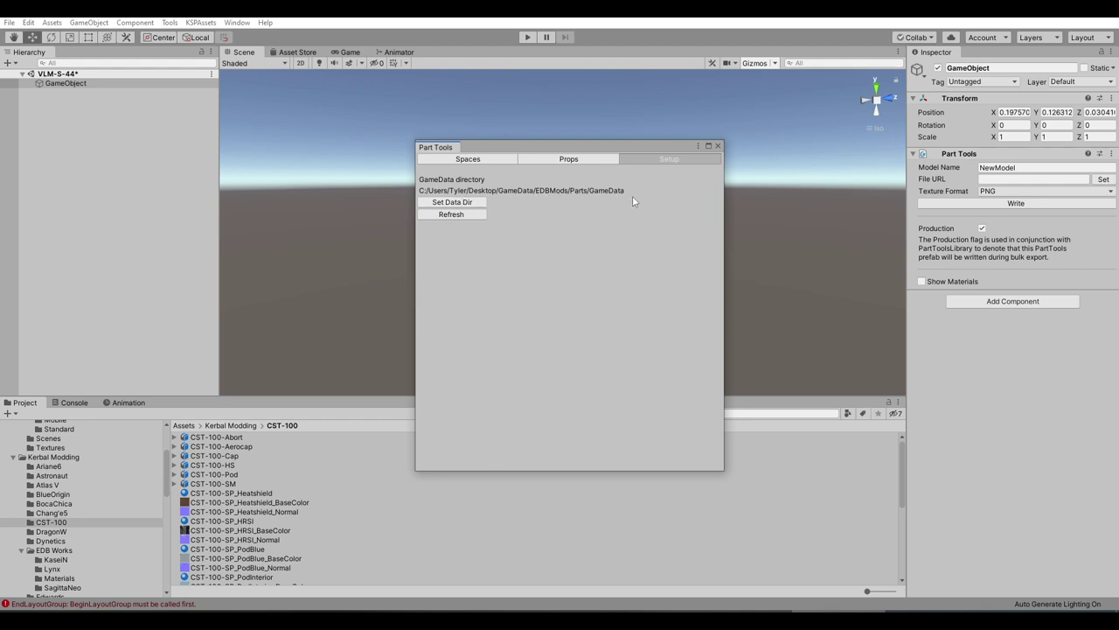
click(718, 146)
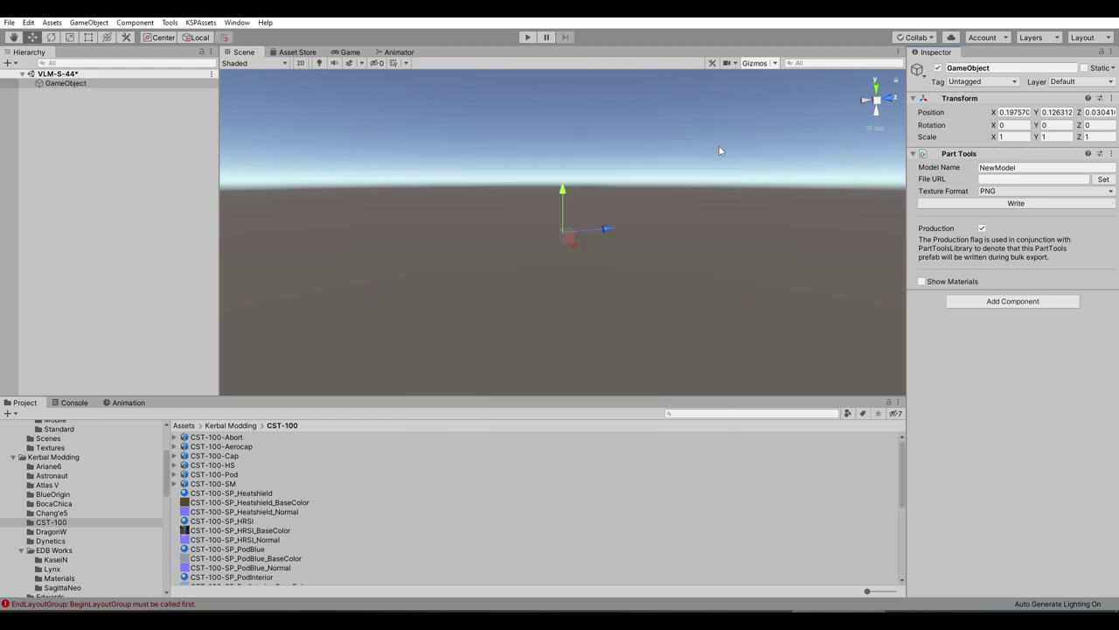
- Set the Part Tools File URL of the game object to CST-100
click(1000, 179)
text(CV)
text(ST-100)
- Reopen the KSP Part Tools setup to look at the GameData directory again, and close it
click(169, 22)
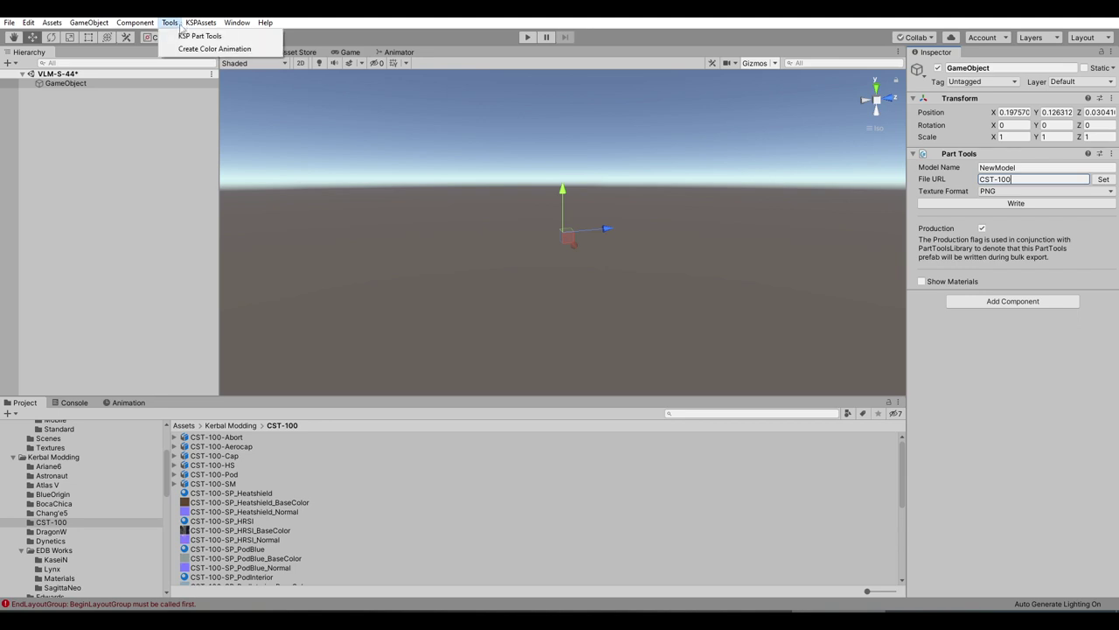
click(186, 35)
click(662, 161)
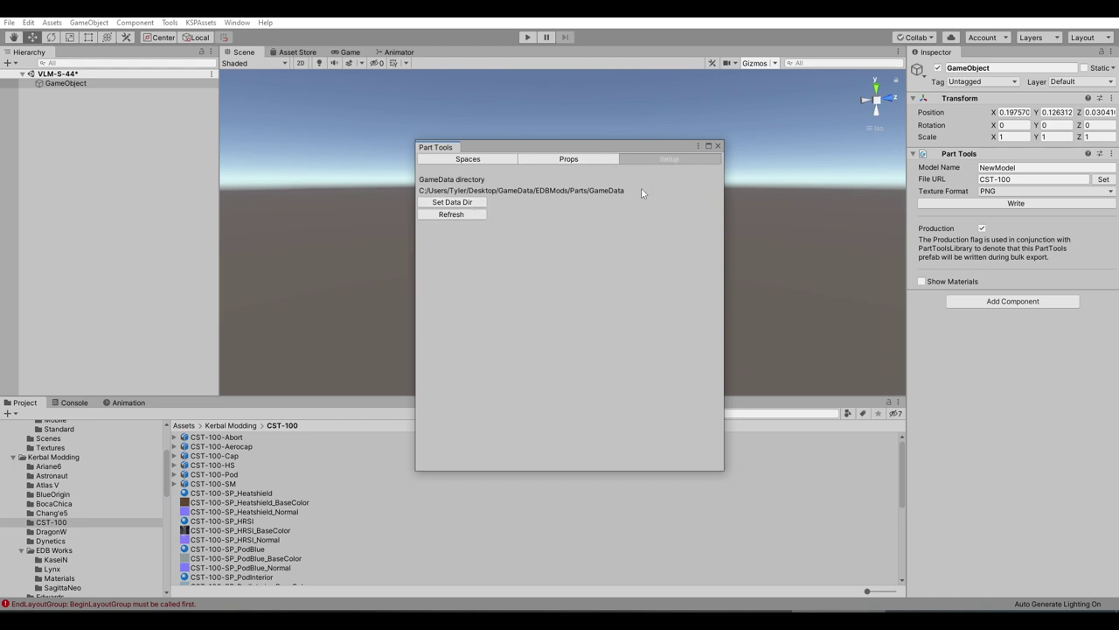
click(718, 146)
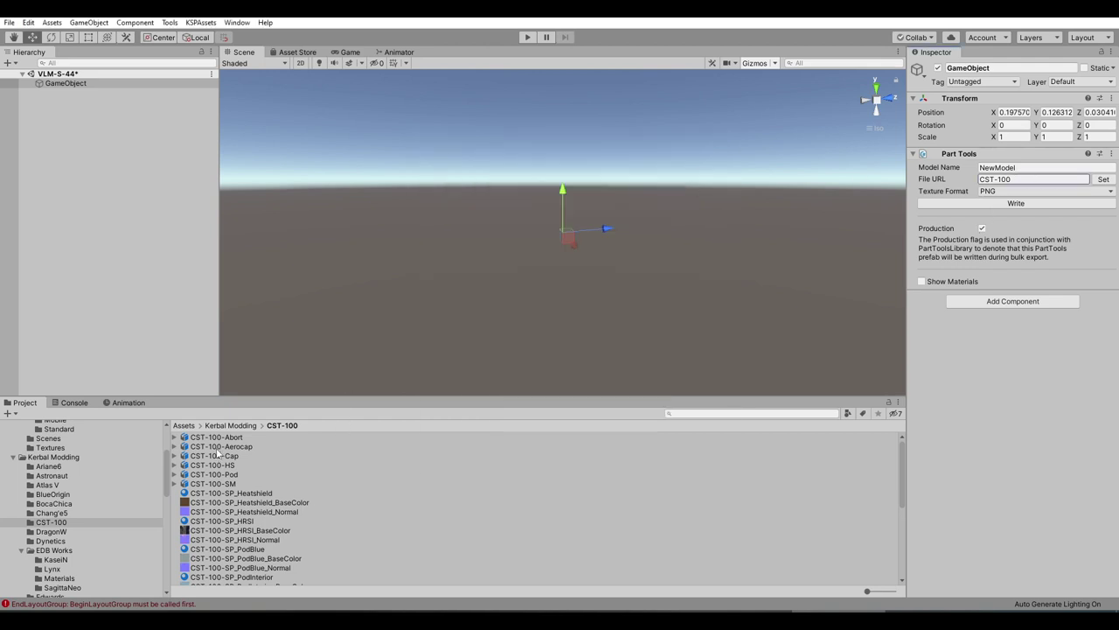
- Place the CST-100-Abort model in the scene as a child of GameObject and expand it to show its colliders
drag(223, 441, 65, 83)
click(38, 92)
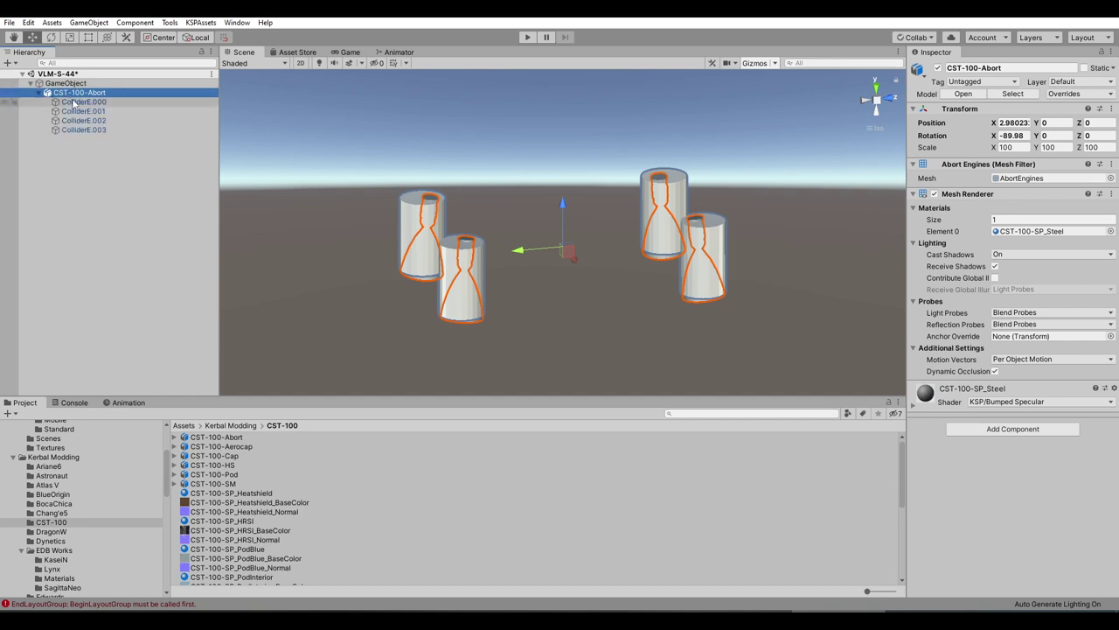
- Remove the Mesh Renderer from all four colliders, ColliderE.000 to ColliderE.003, of the CST-100-Abort model
click(69, 103)
shift+click(81, 131)
right_click(929, 183)
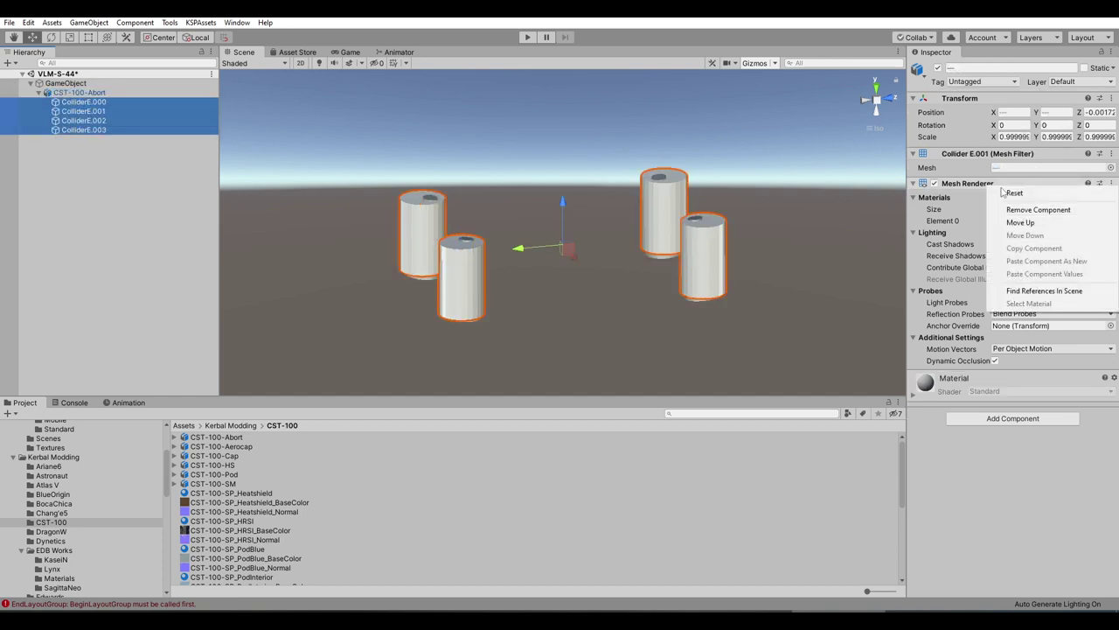
click(975, 209)
- Add a Mesh Collider set to Convex to the four collider objects and check them around the abort engines
click(993, 188)
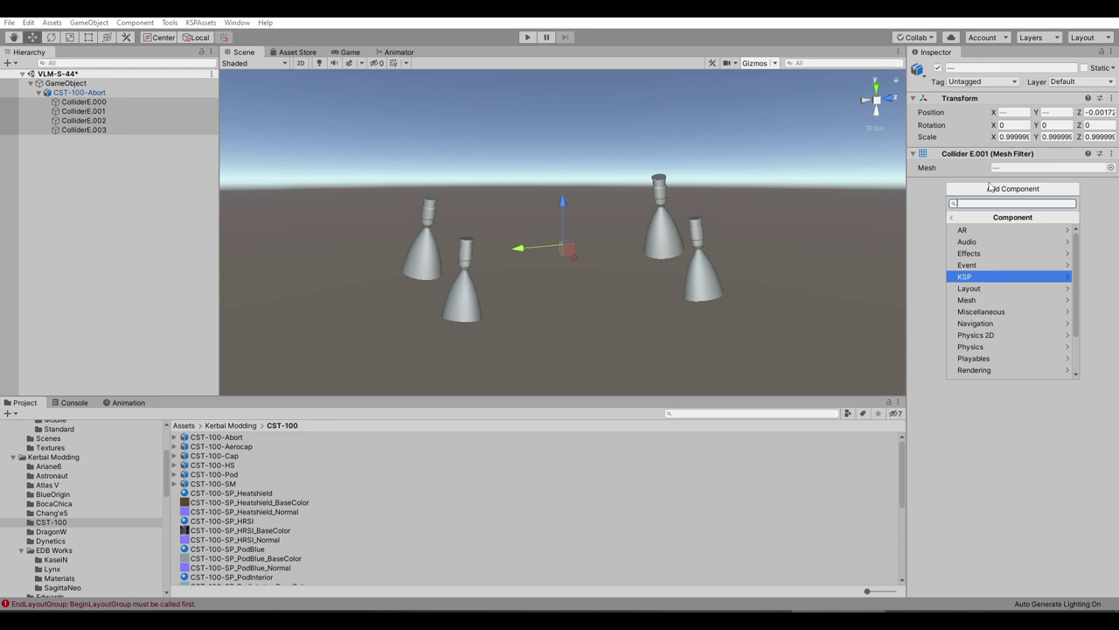
click(973, 346)
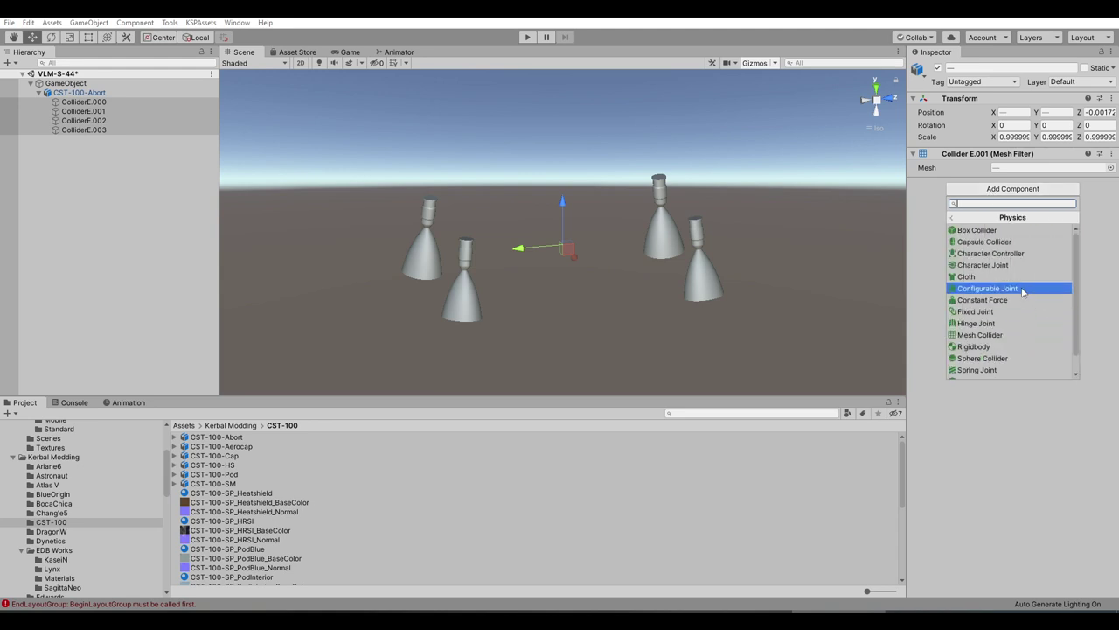
click(988, 336)
click(995, 198)
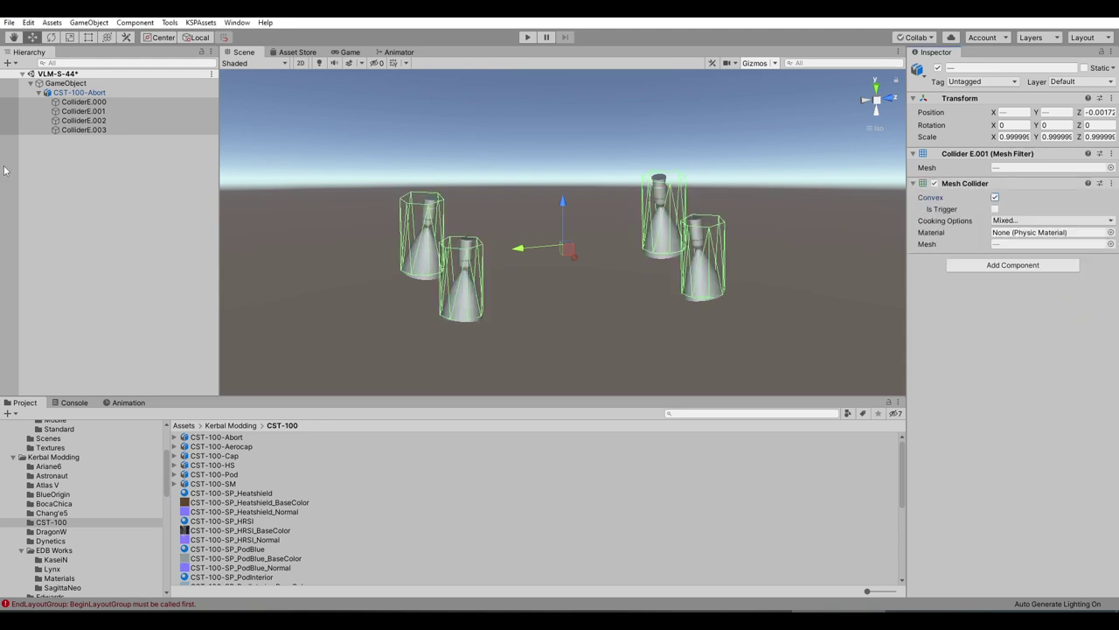
click(78, 91)
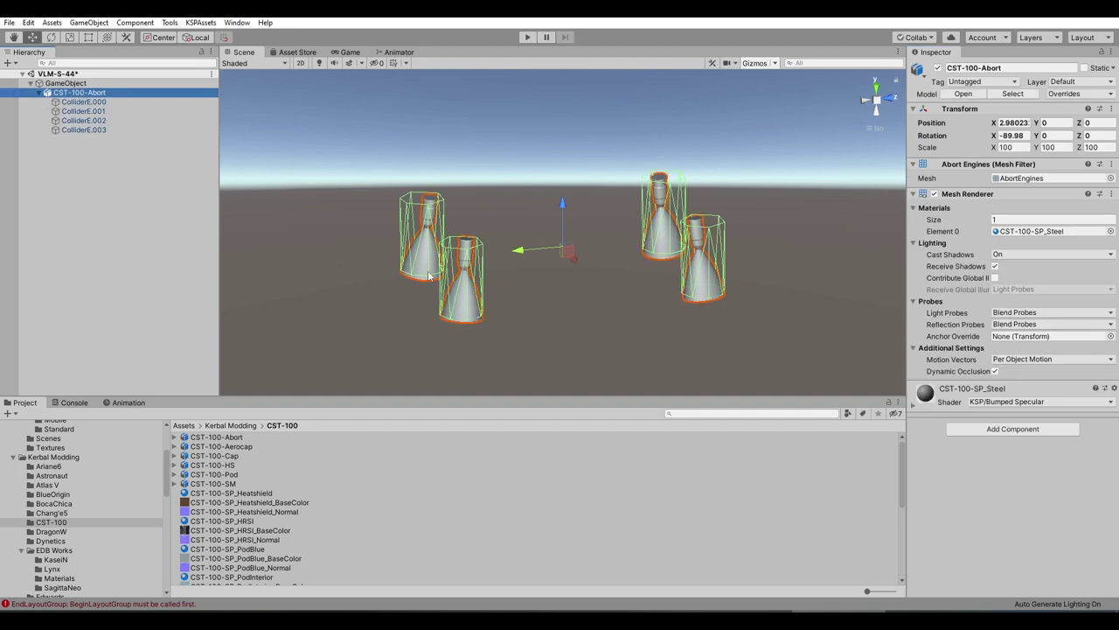
alt+drag(486, 278, 568, 210)
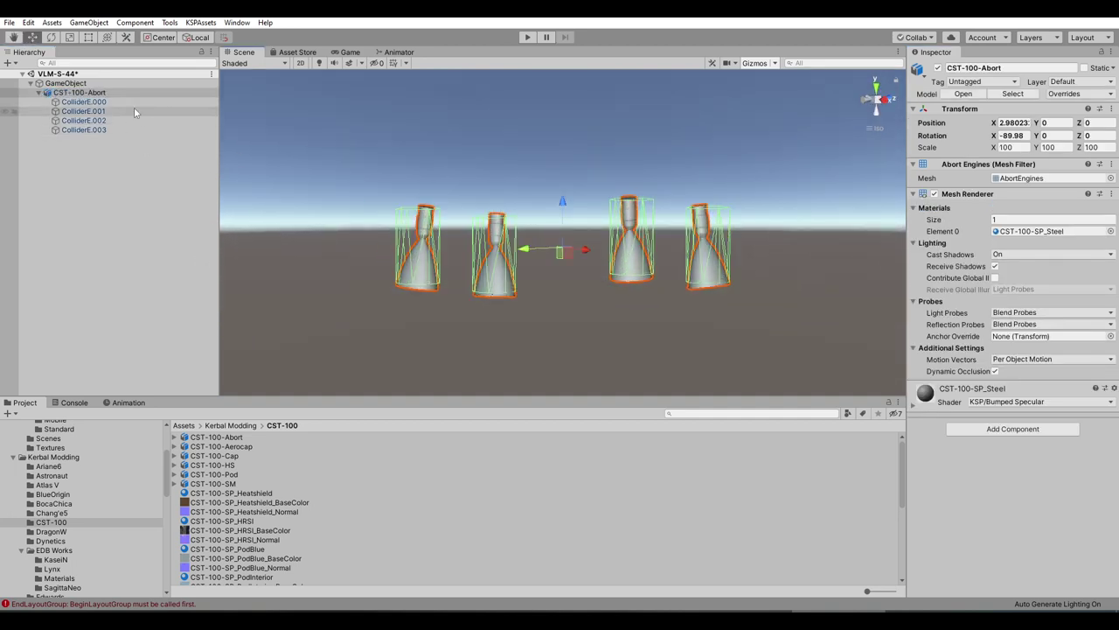
- Create an empty game object and rename it thrustTransform
click(78, 83)
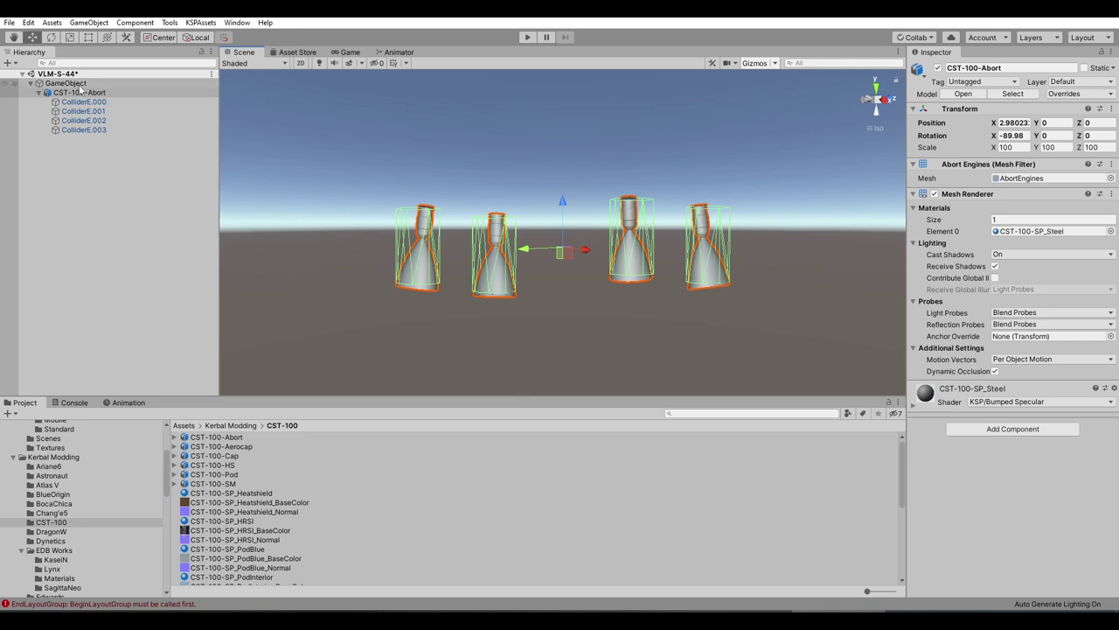
right_click(55, 199)
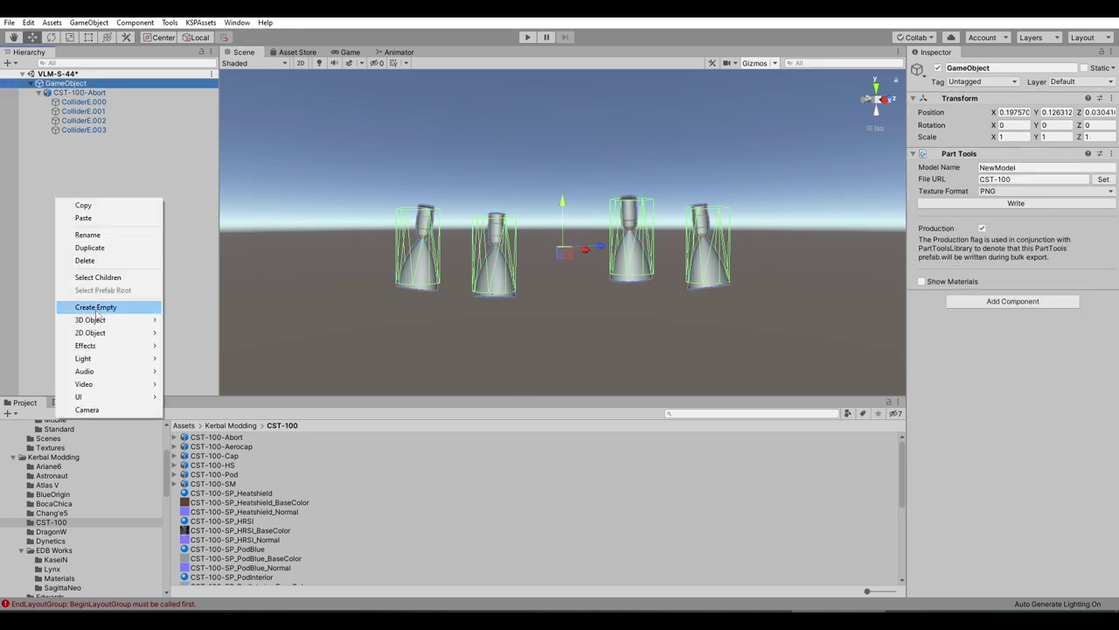
click(95, 307)
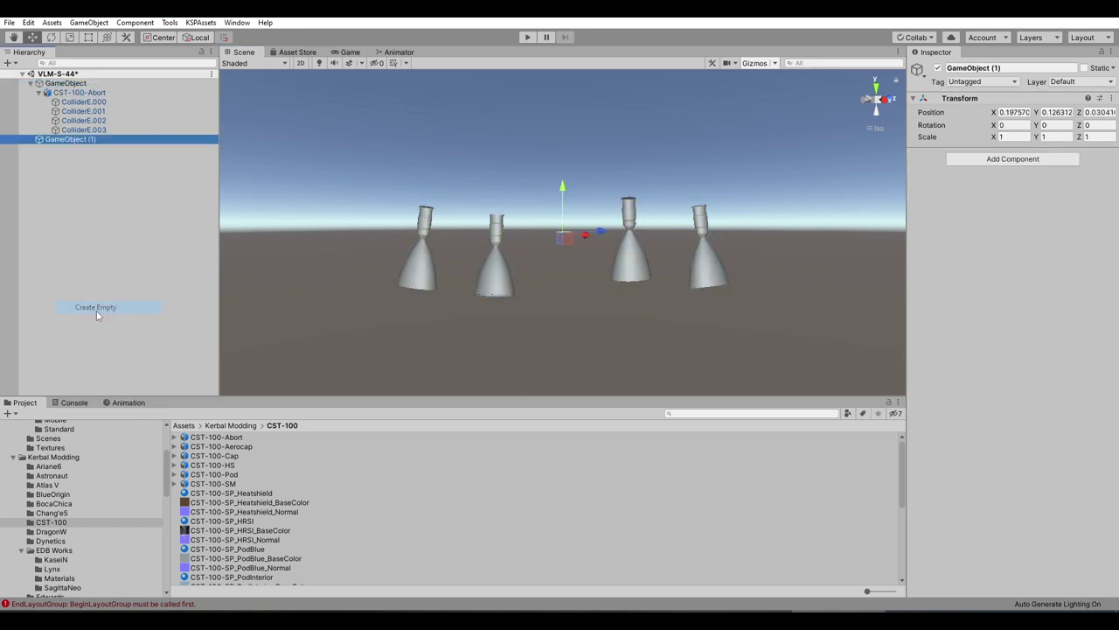
right_click(77, 146)
click(106, 180)
text(t)
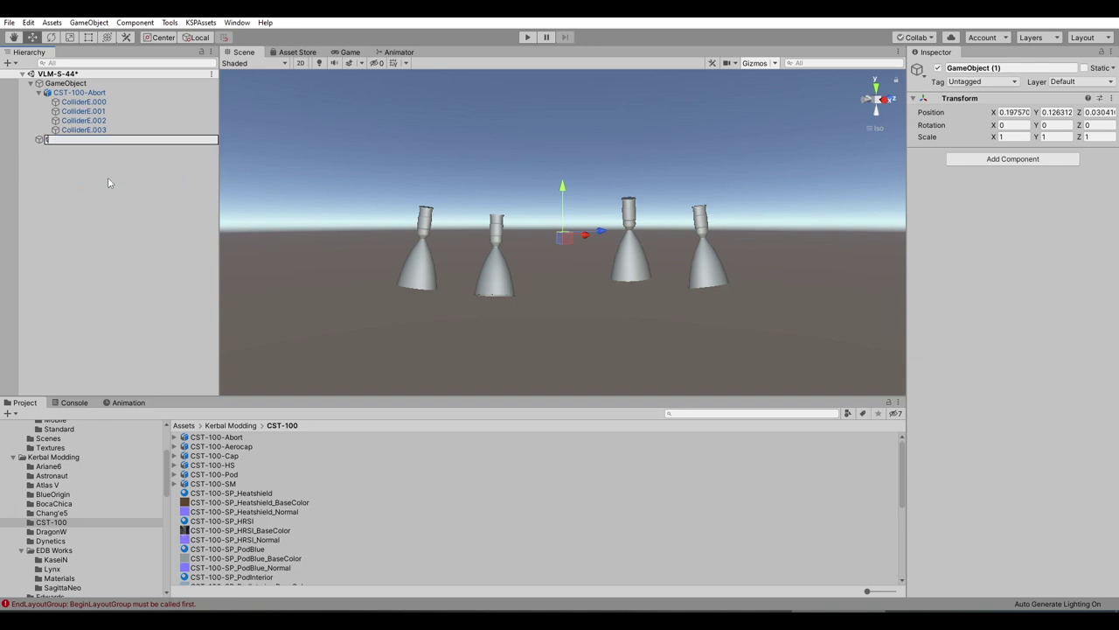
text(hrustTransform)
key(Return)
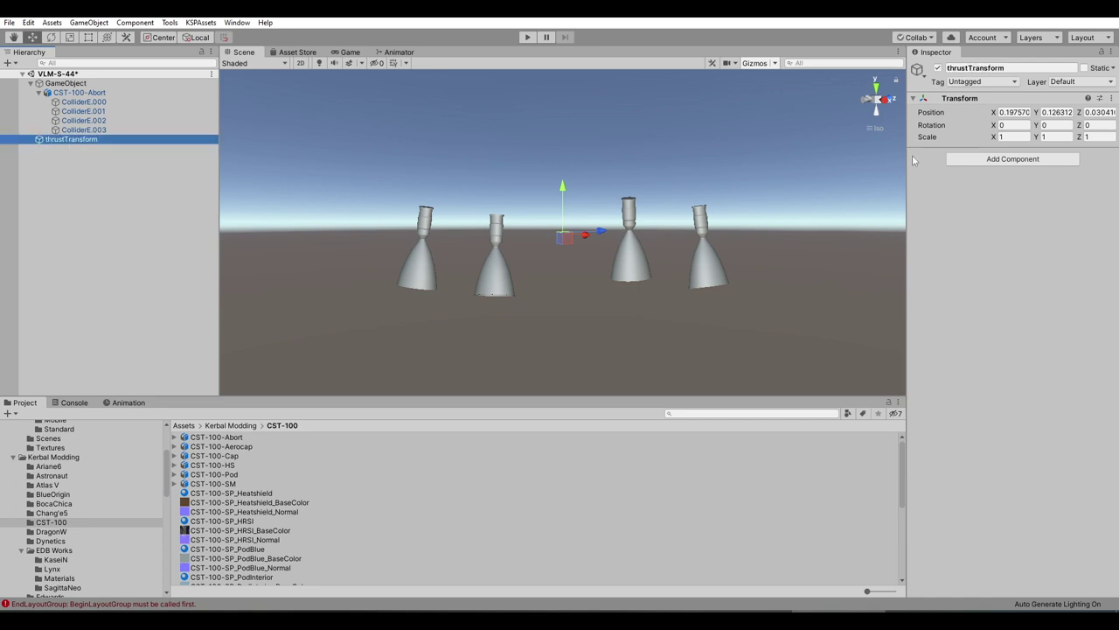
- Set thrustTransform's X rotation to 90 and make it a child of CST-100-Abort
alt+drag(626, 226, 585, 234)
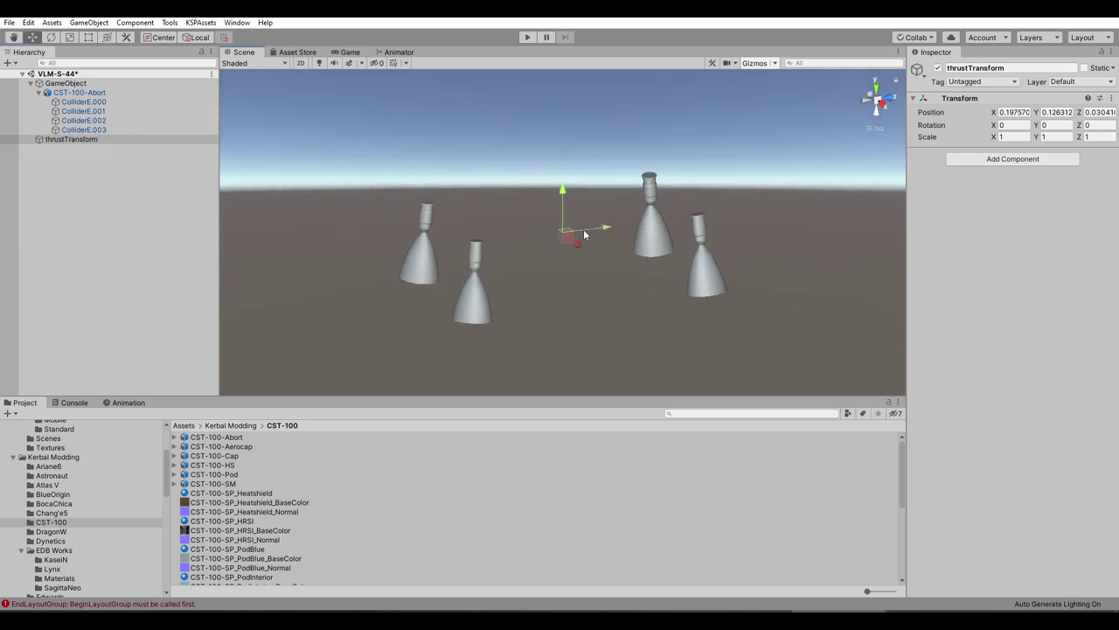
alt+drag(655, 229, 630, 285)
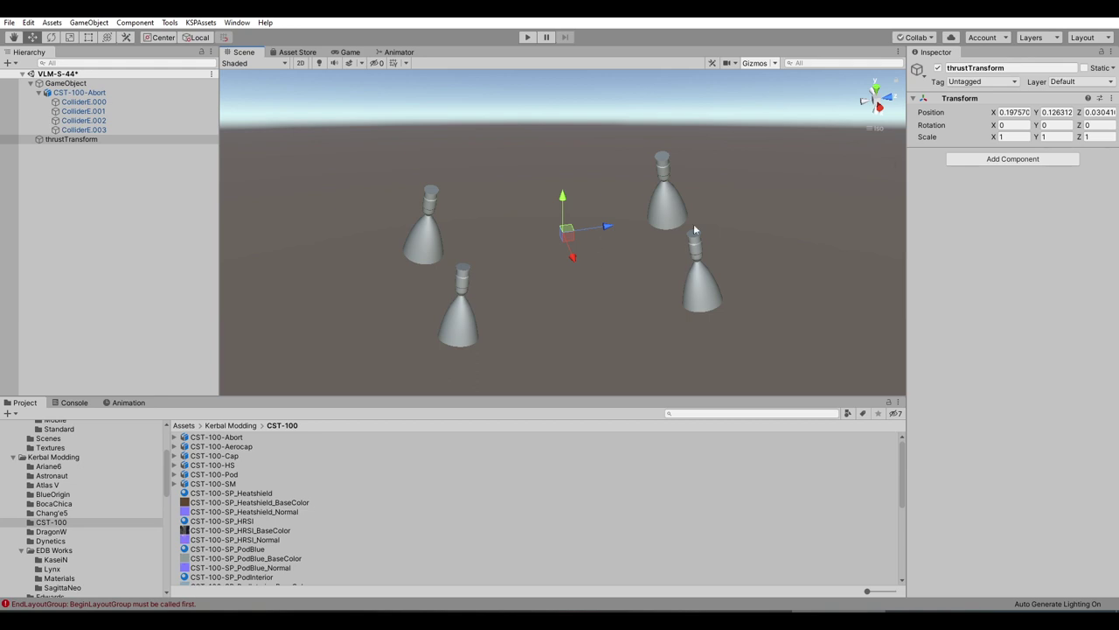
click(1010, 124)
text(90)
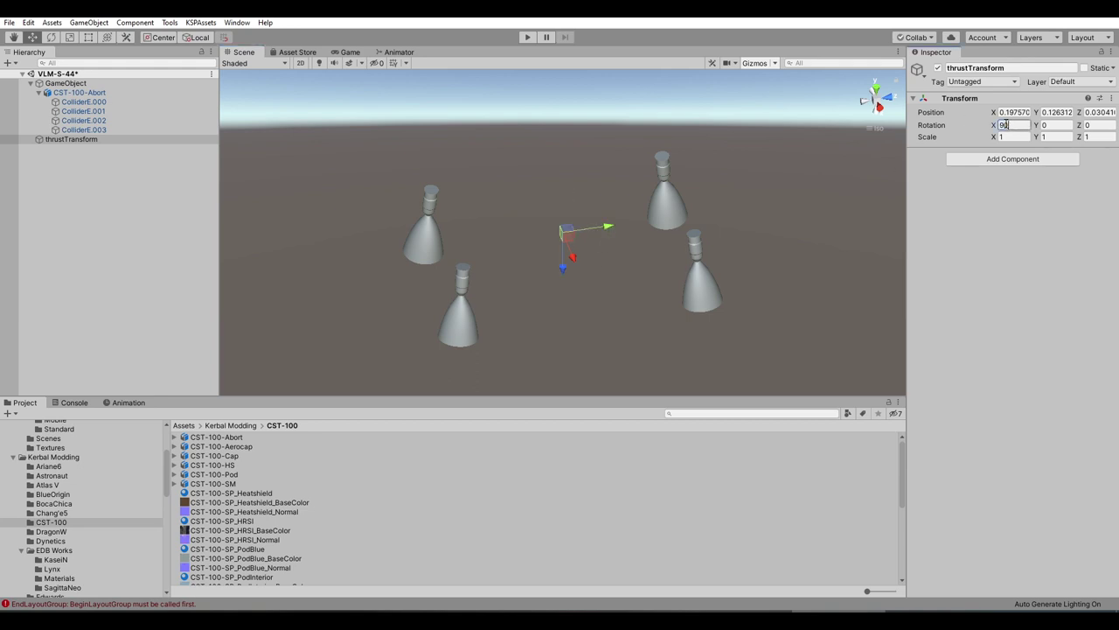
alt+drag(707, 295, 691, 202)
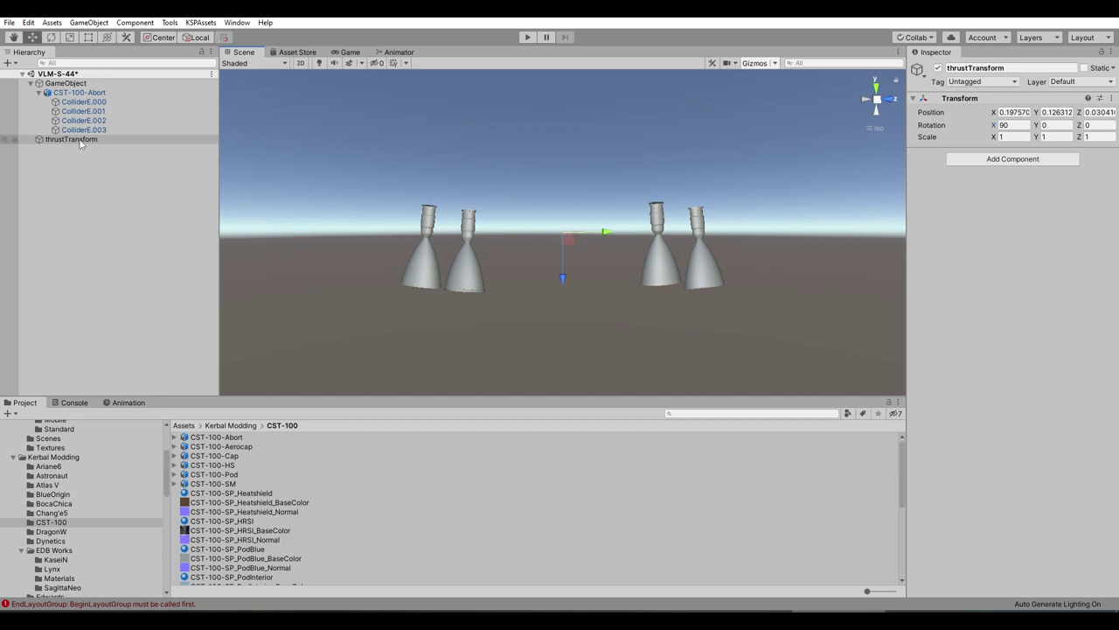
drag(80, 143, 80, 93)
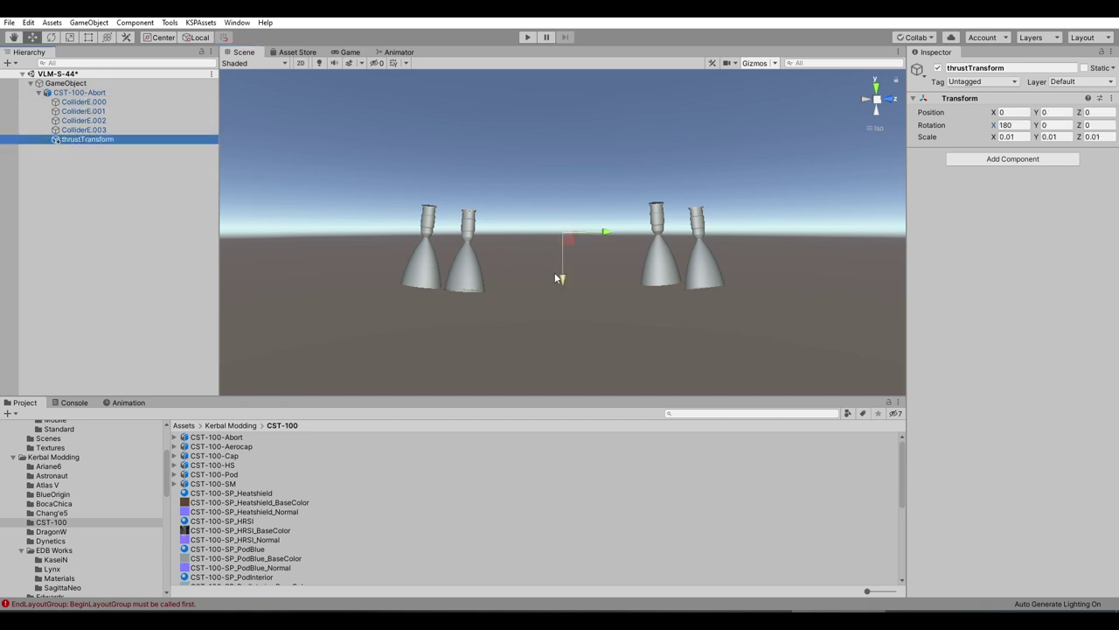
- Move thrustTransform to the exit of one abort engine nozzle, at about X -0.0099, Y 0.0168, Z -0.0075
drag(557, 278, 602, 326)
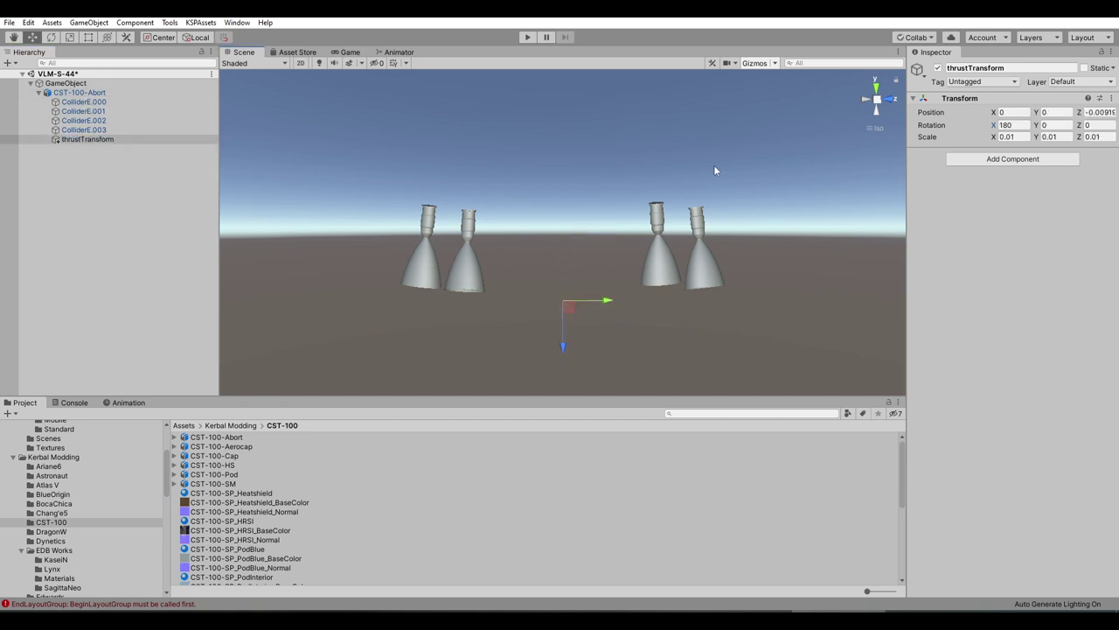
alt+drag(725, 165, 837, 187)
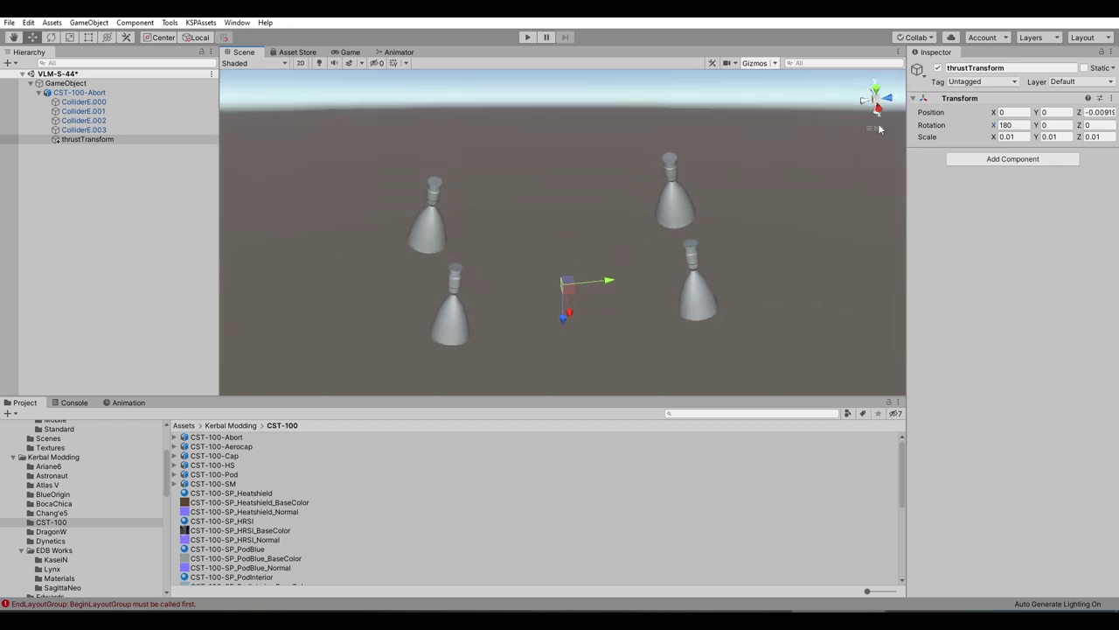
alt+drag(751, 166, 723, 249)
key(w)
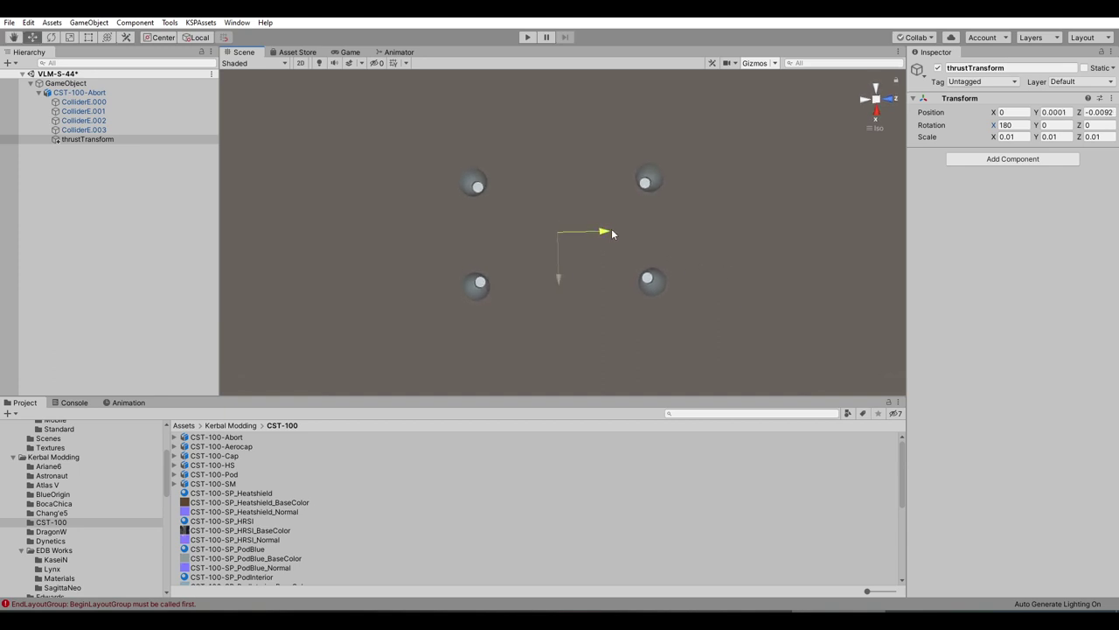
drag(611, 228, 526, 228)
drag(476, 280, 475, 231)
alt+drag(629, 312, 473, 321)
scroll(362, 233, up, 1)
scroll(490, 255, up, 1)
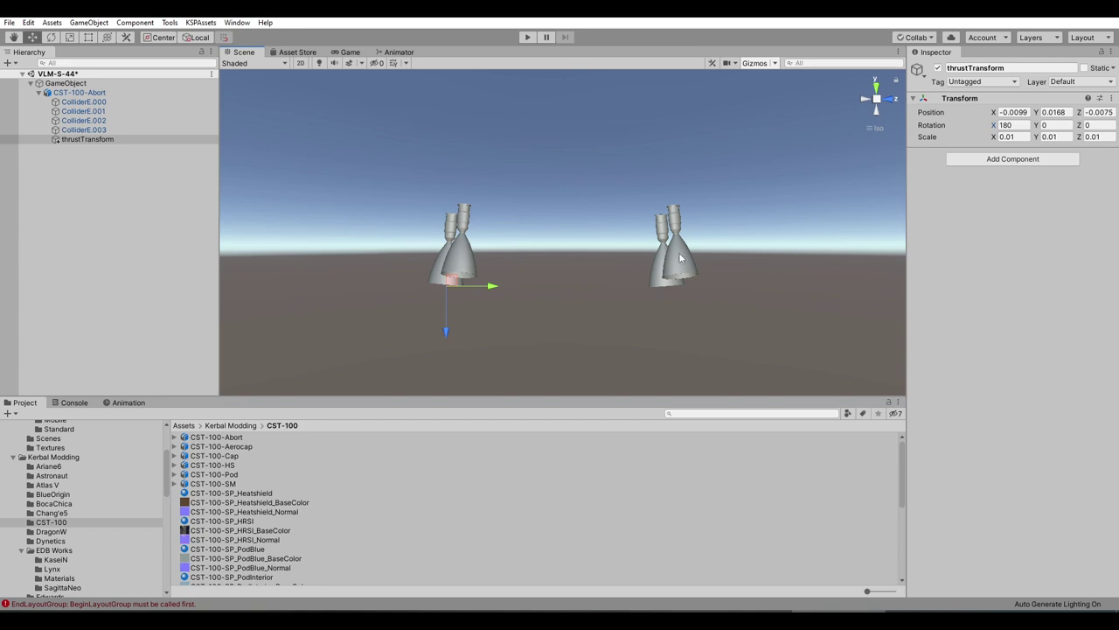
- Align thrustTransform with the engine's tilt by setting its rotation to X 185 and Y 5
right_drag(680, 258, 665, 266)
click(1020, 126)
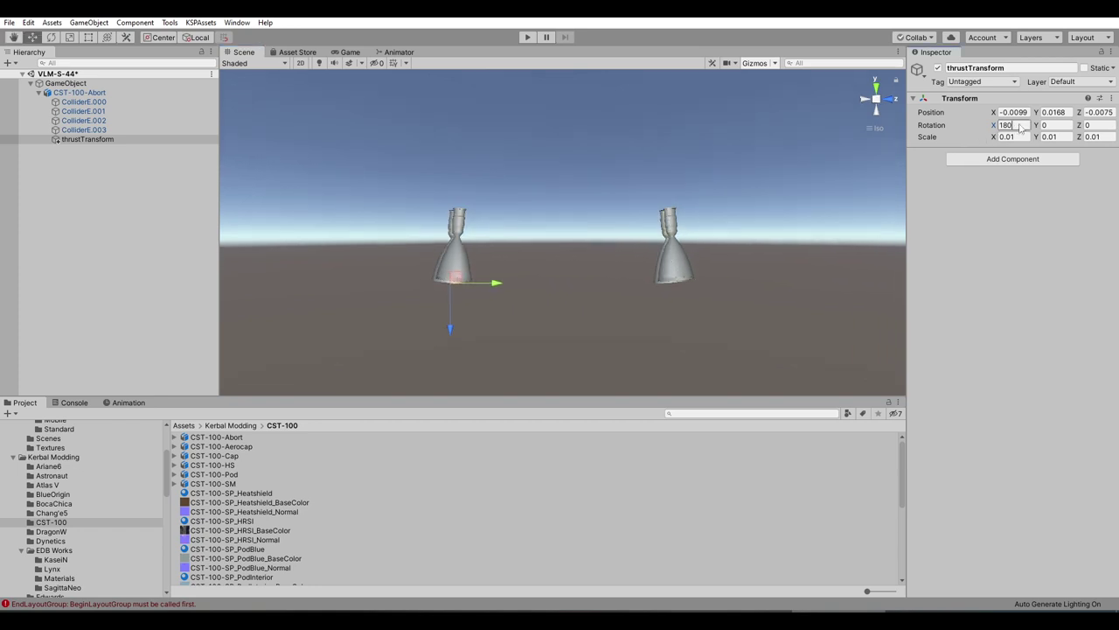
drag(1019, 127, 985, 129)
text(175)
text(8)
alt+drag(683, 266, 409, 342)
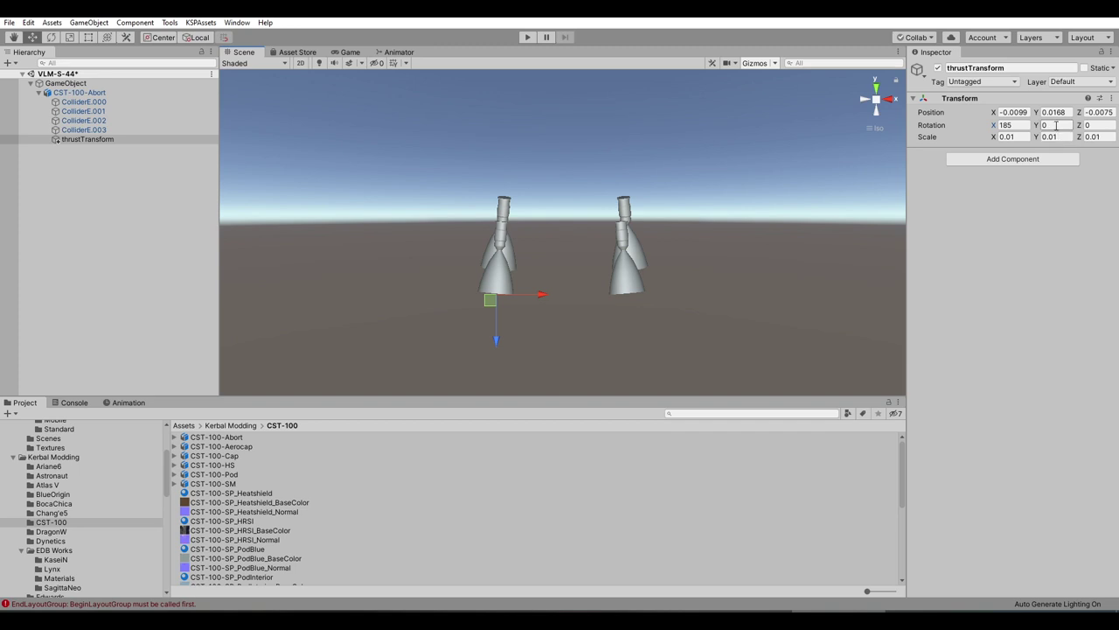
click(1044, 125)
text(5)
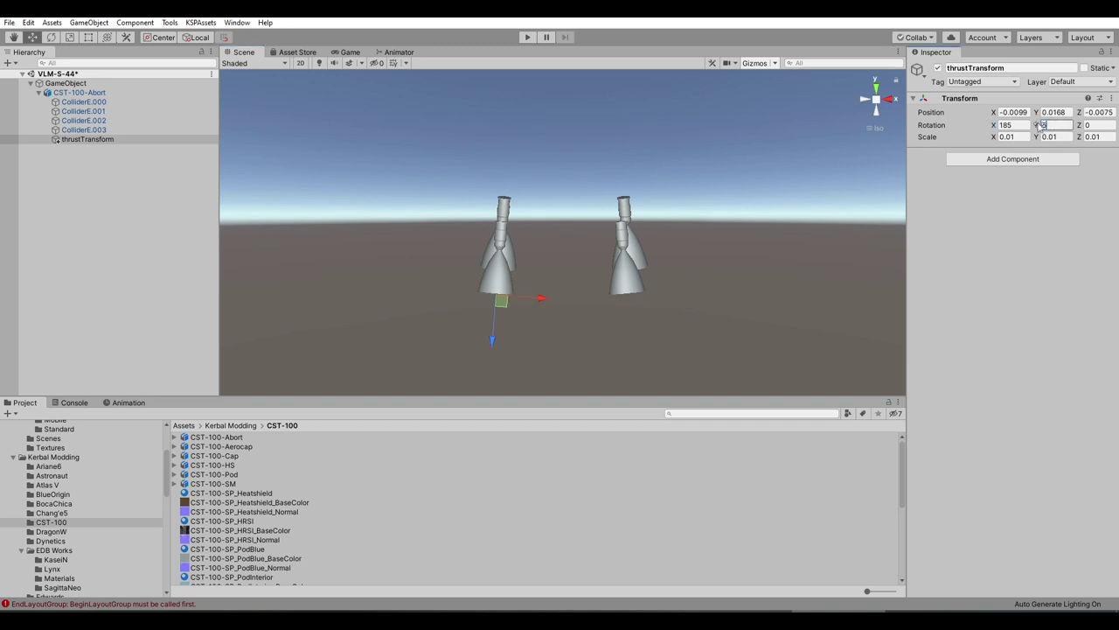
alt+drag(679, 282, 428, 367)
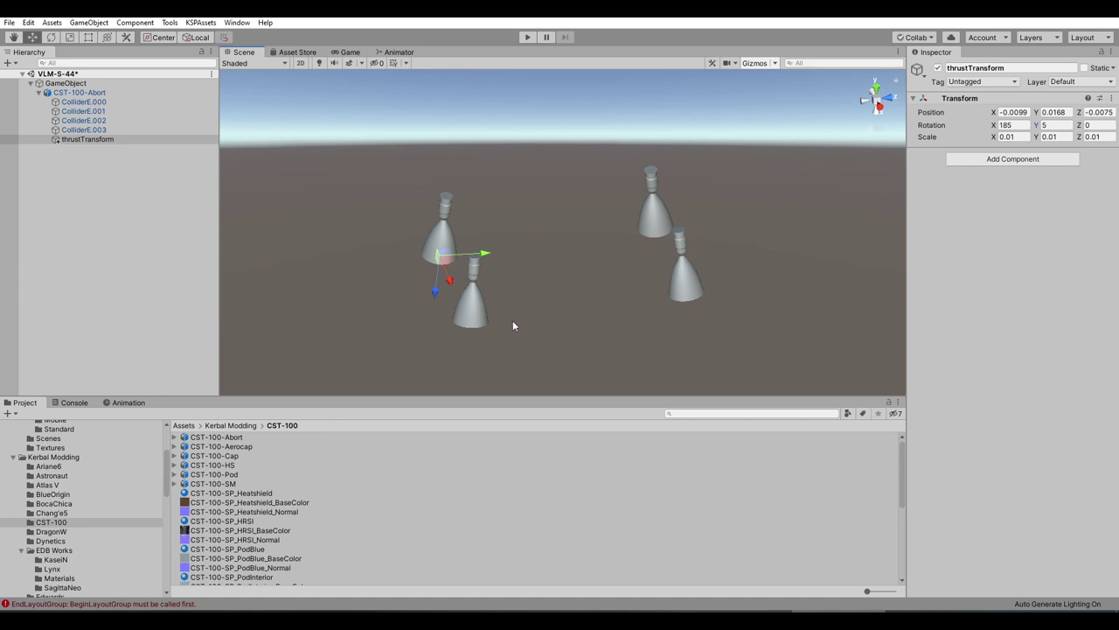
alt+drag(564, 254, 512, 310)
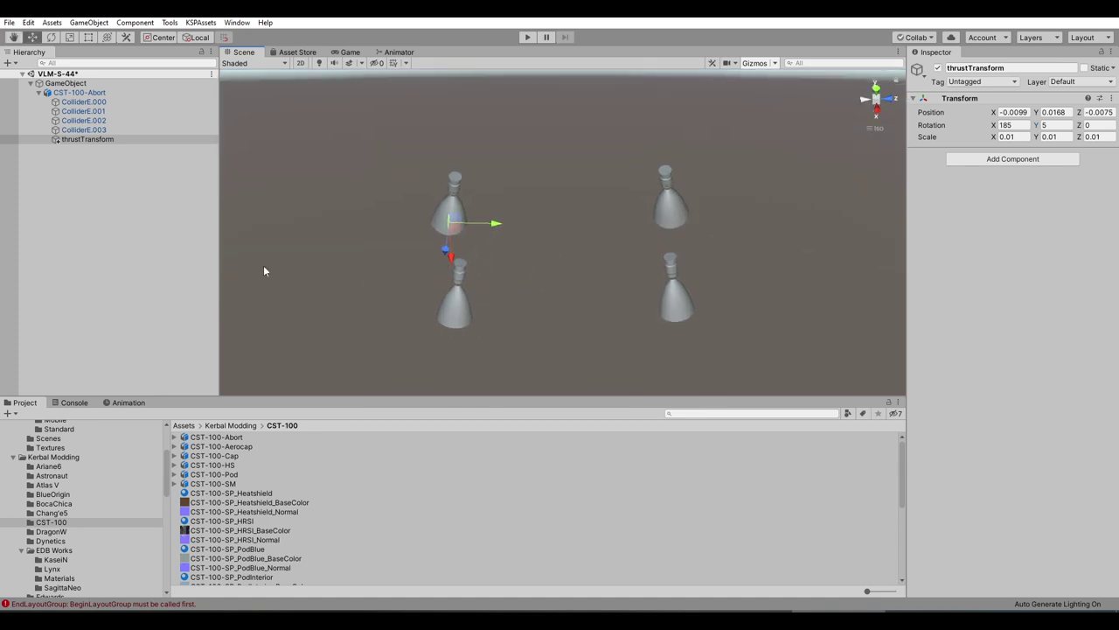
- Duplicate thrustTransform and set the copy's X position to 0.0099 to mirror it to the neighbouring engine
right_click(86, 146)
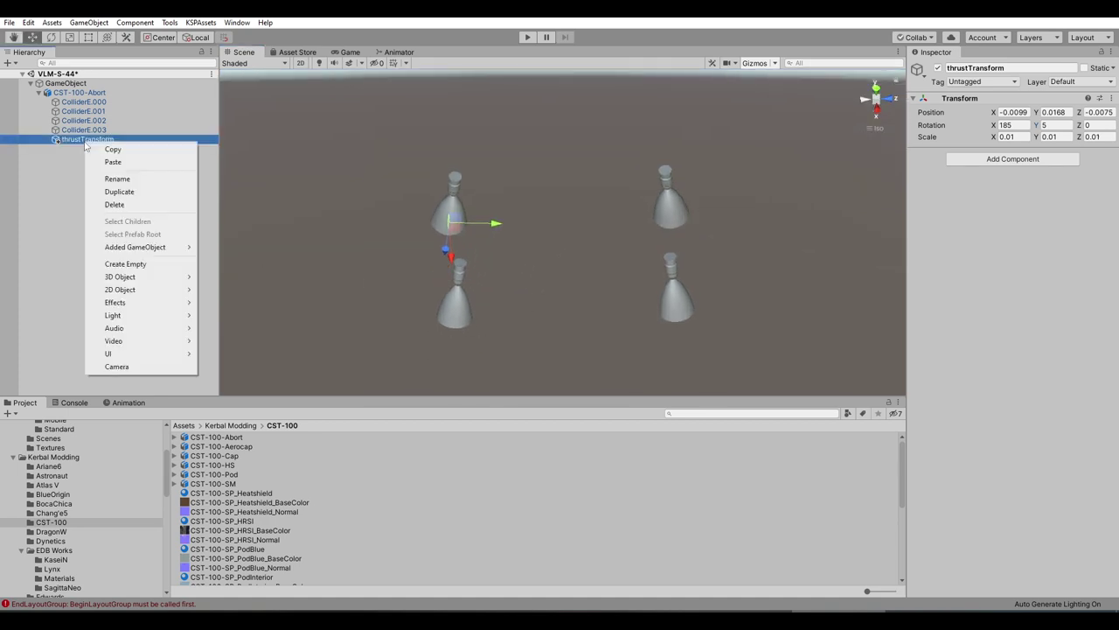
click(114, 193)
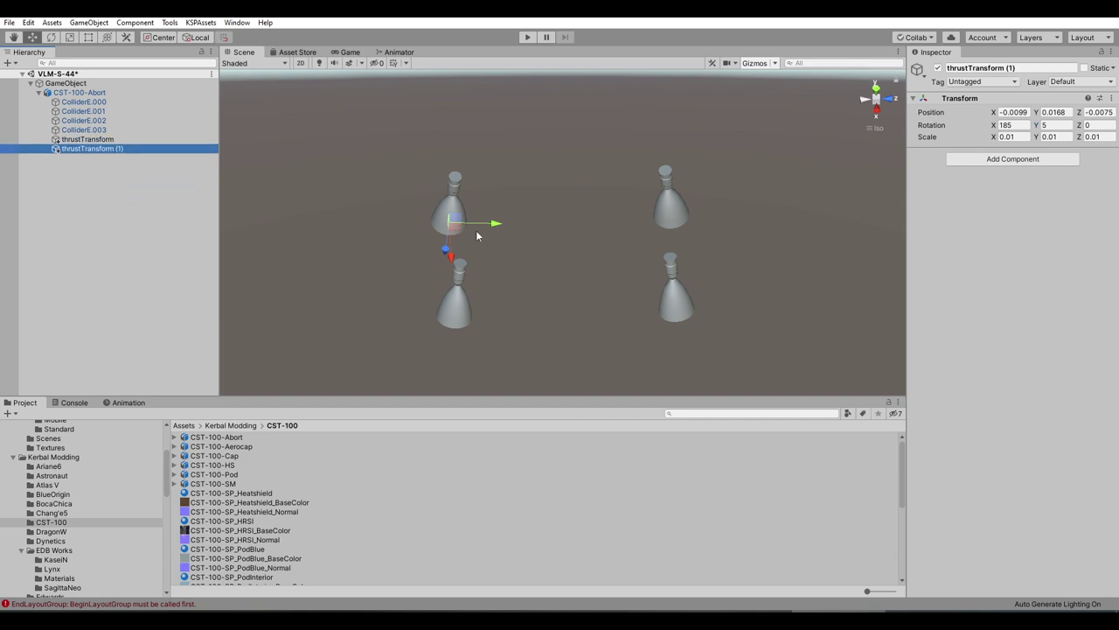
alt+drag(656, 212, 643, 234)
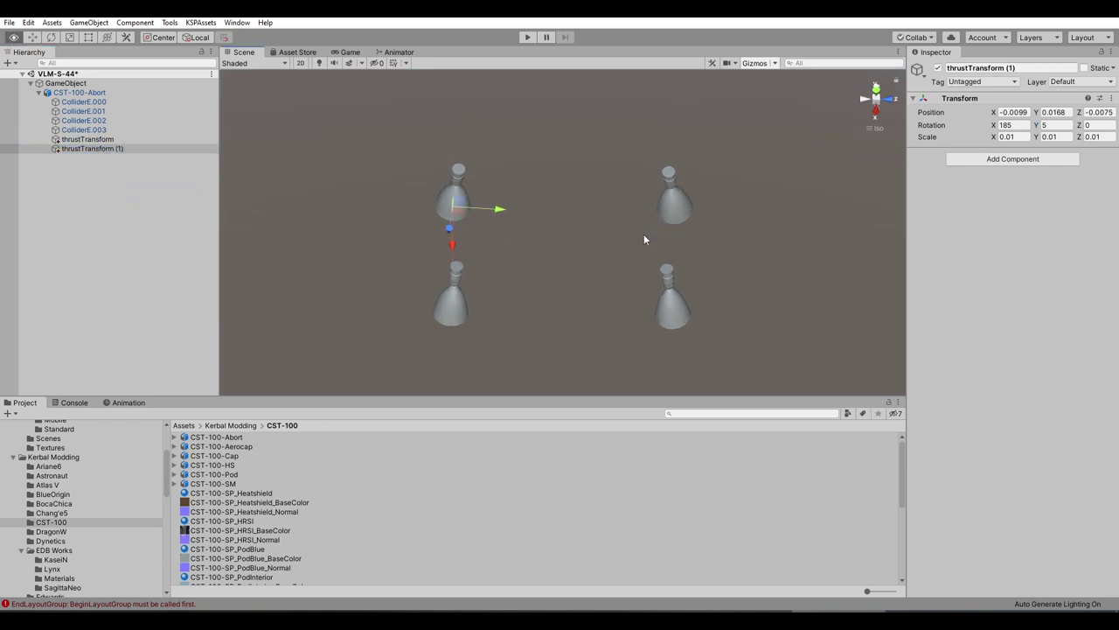
click(1002, 113)
click(1003, 113)
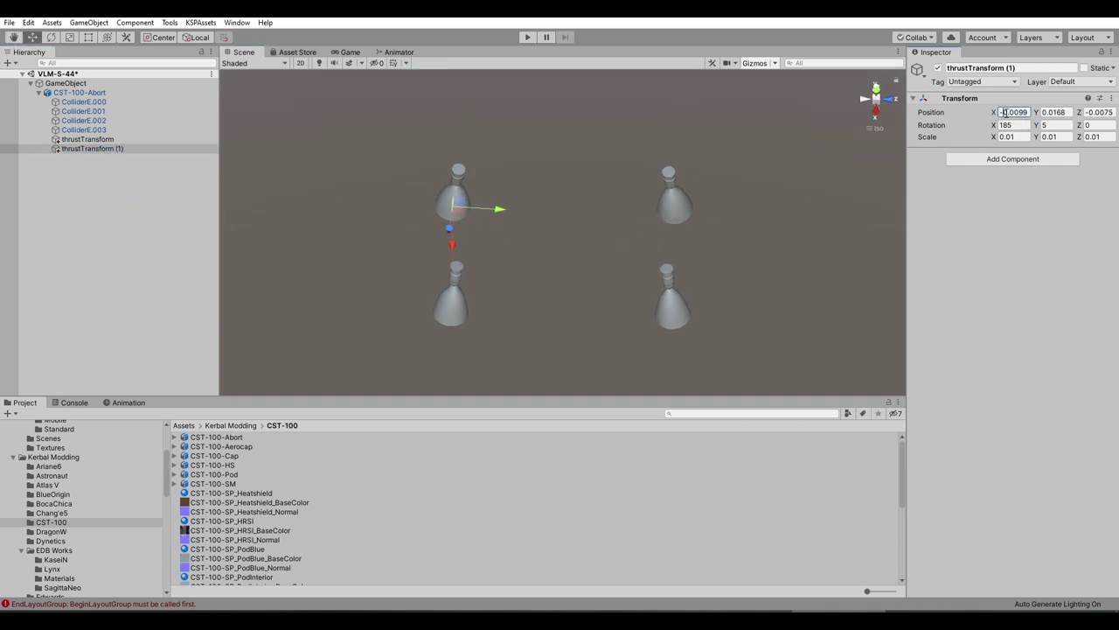
key(BackSpace)
alt+drag(450, 343, 629, 273)
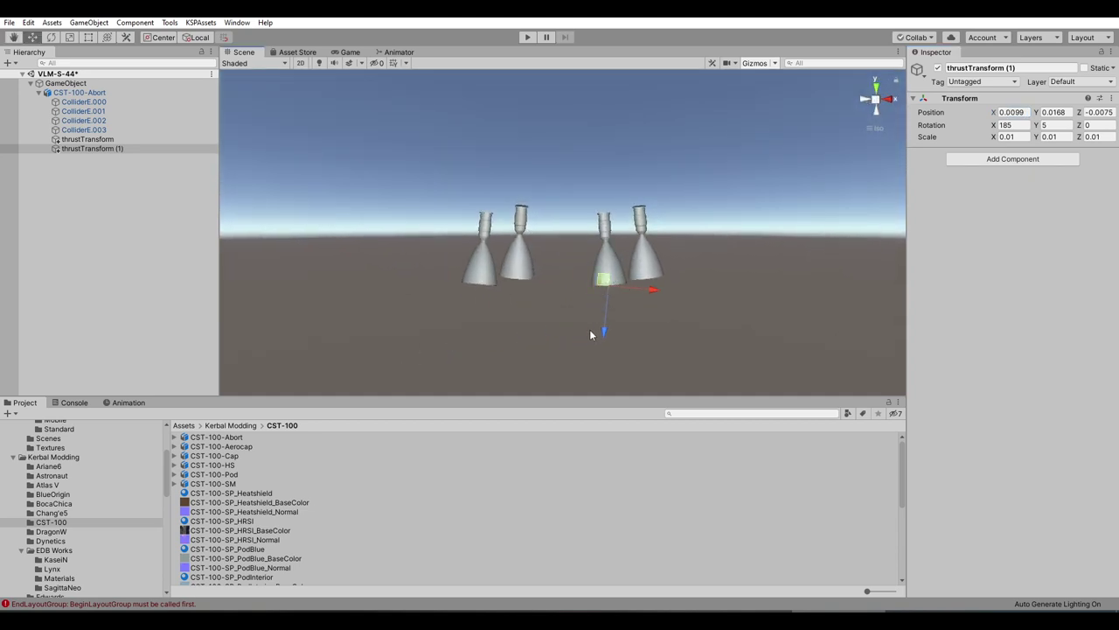
- Set the duplicated thrust transform's Y rotation to -5 to match its engine's tilt
click(1042, 125)
text(-5)
alt+drag(718, 240, 565, 305)
alt+drag(613, 252, 507, 306)
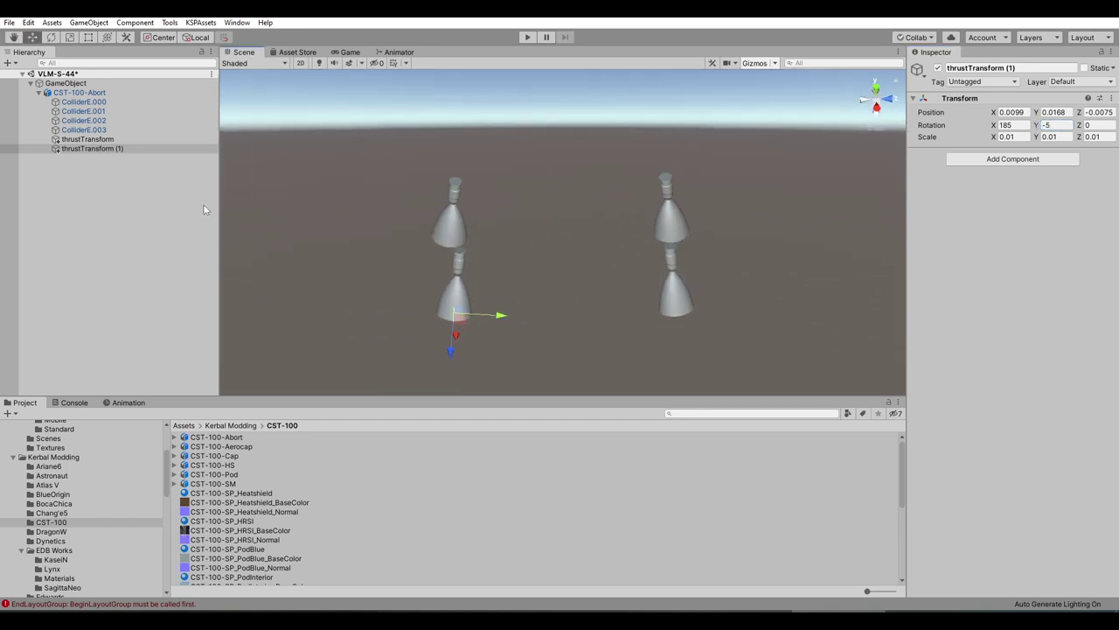
- Duplicate thrustTransform (1) to create a third thrust transform for the abort engines
alt+drag(357, 196, 355, 208)
right_click(116, 150)
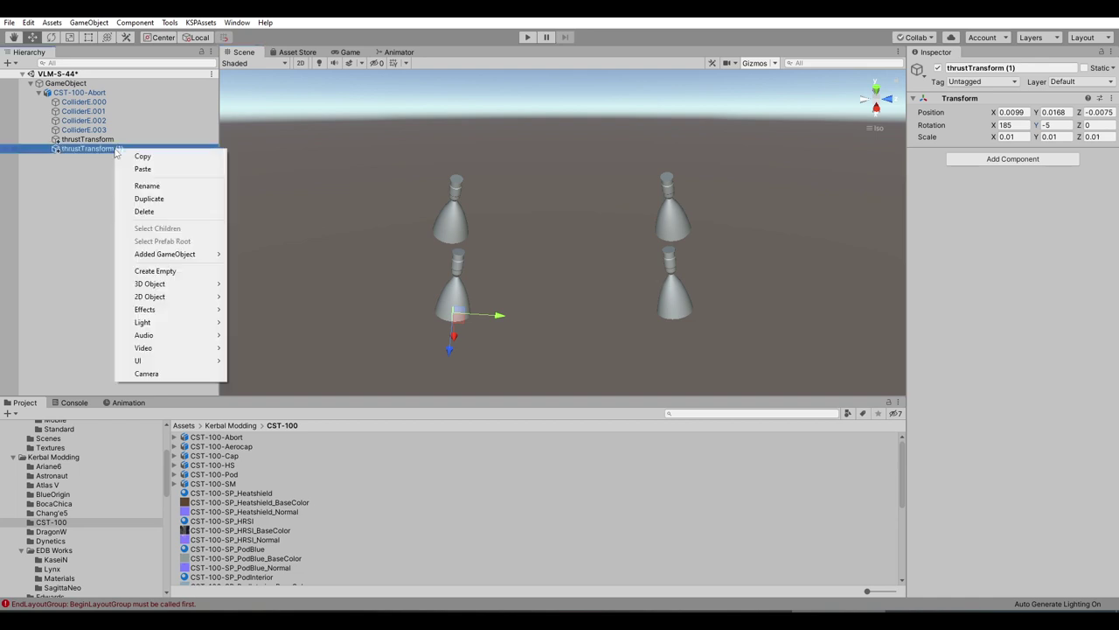
click(140, 202)
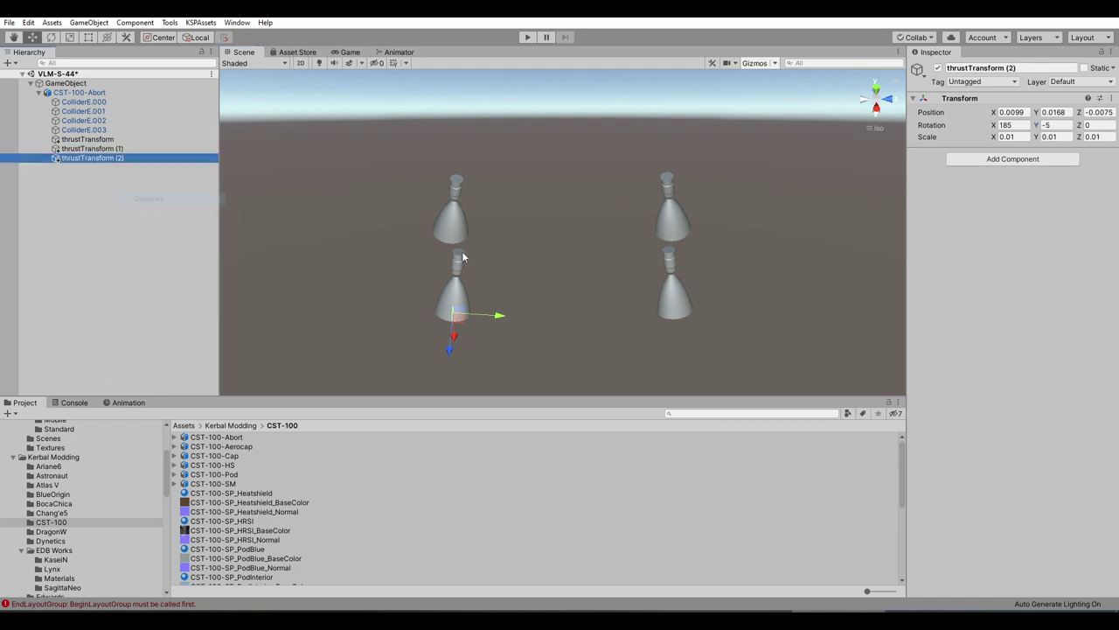
- Try setting the Z position of thrustTransform (2) to 0.0075, and undo the change
click(1052, 113)
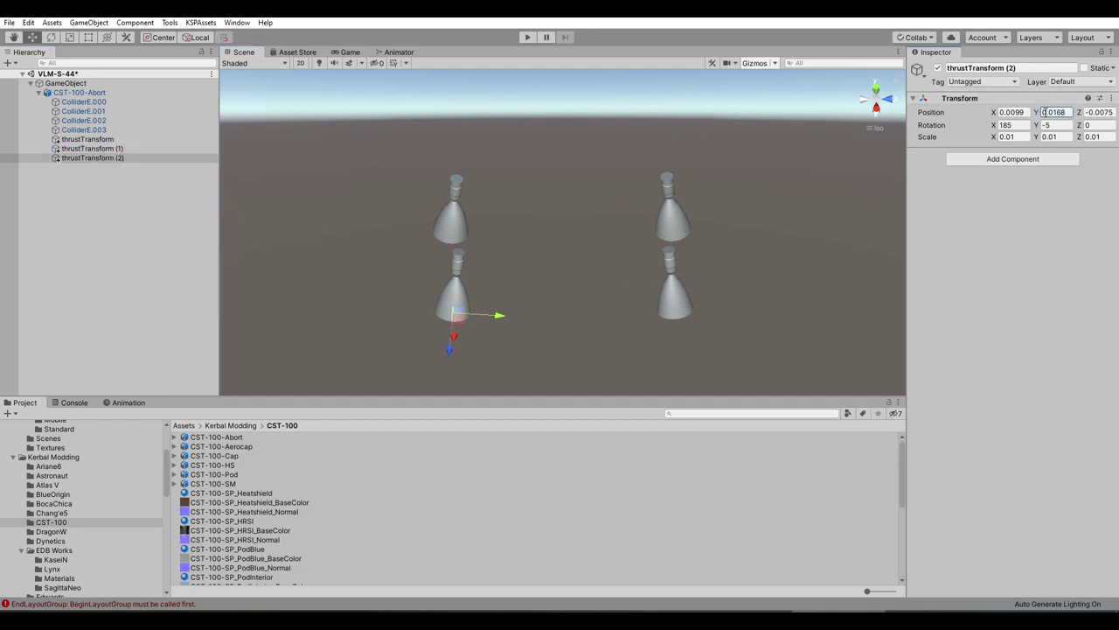
double_click(1043, 112)
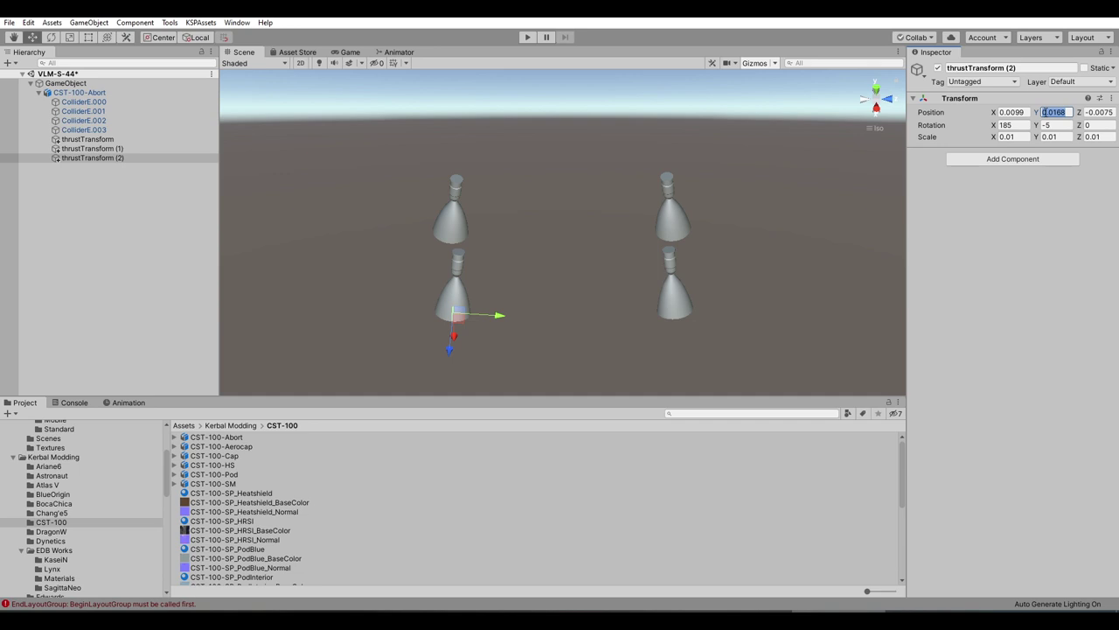
click(1089, 111)
click(1088, 112)
alt+drag(892, 197, 805, 200)
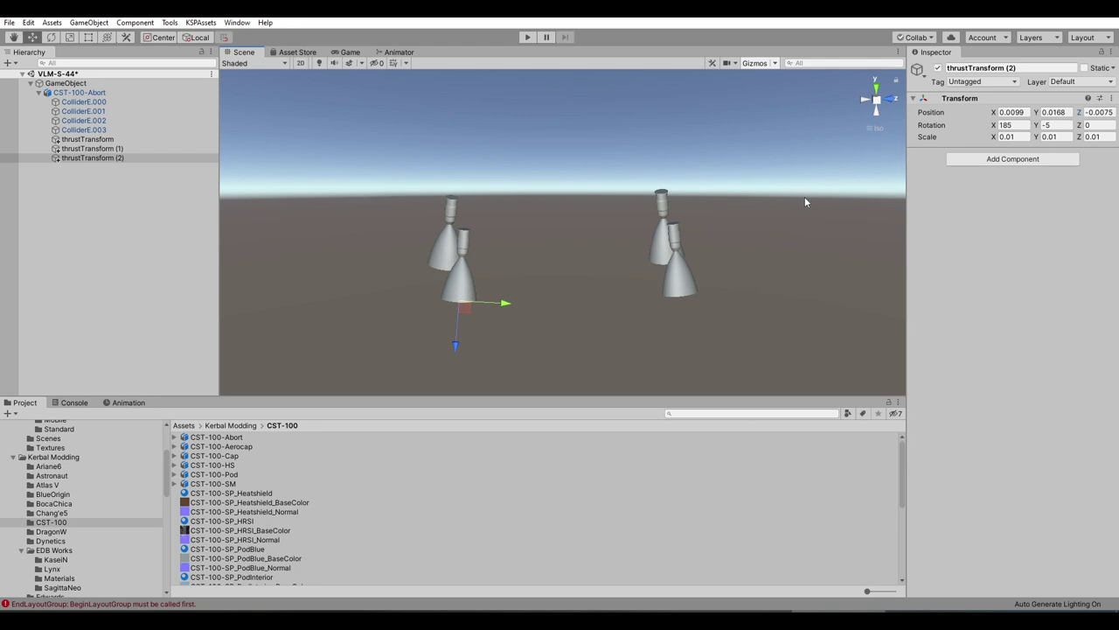
alt+drag(807, 187, 785, 210)
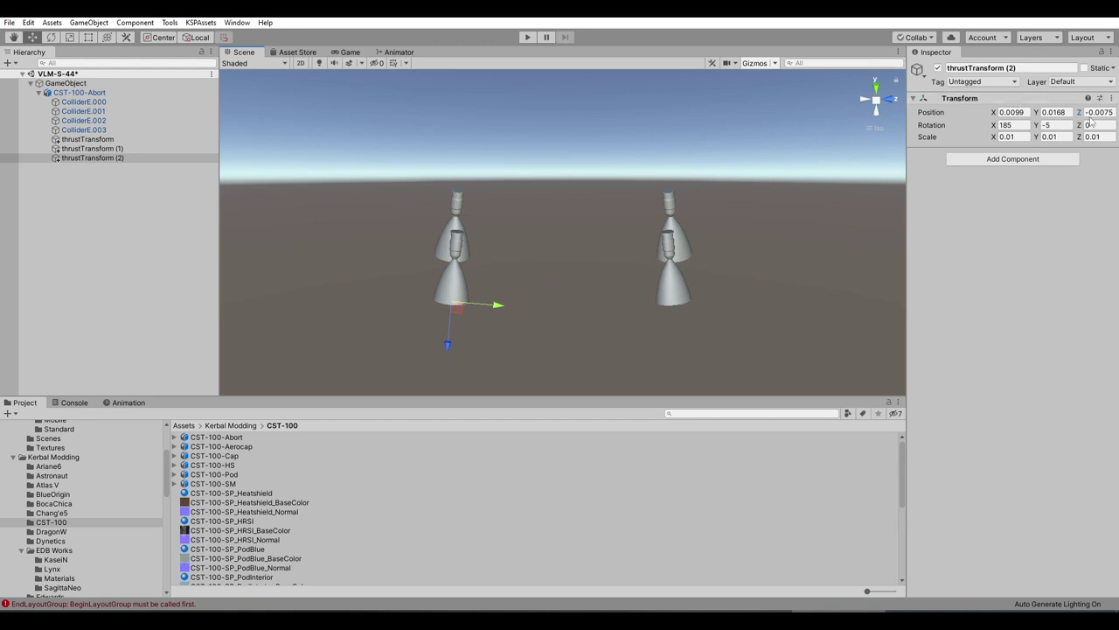
click(1093, 113)
key(BackSpace)
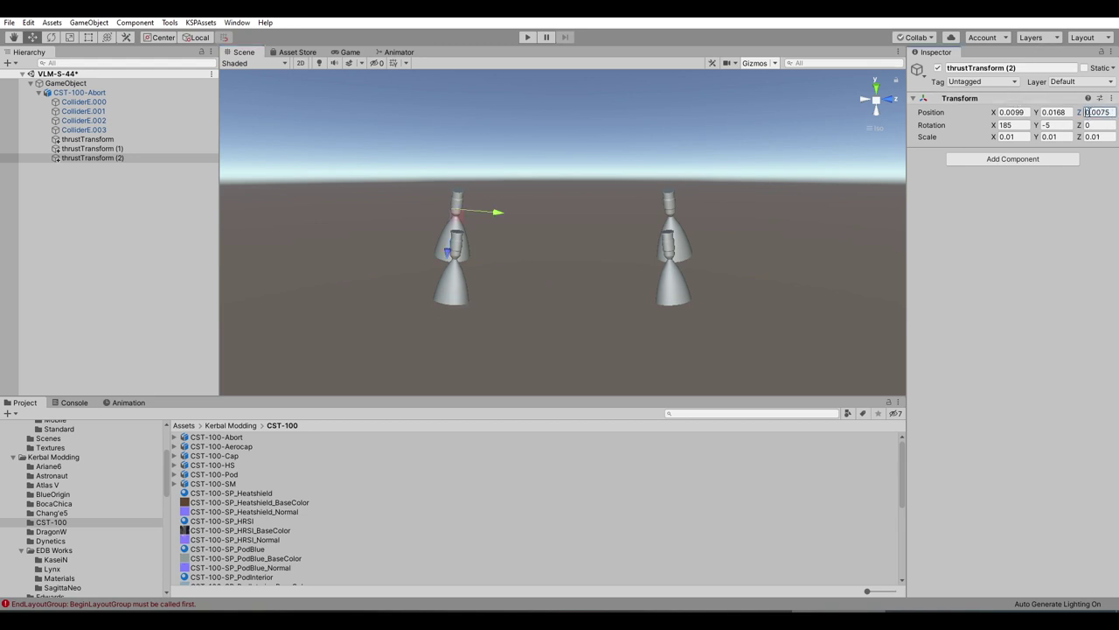
alt+drag(455, 292, 562, 300)
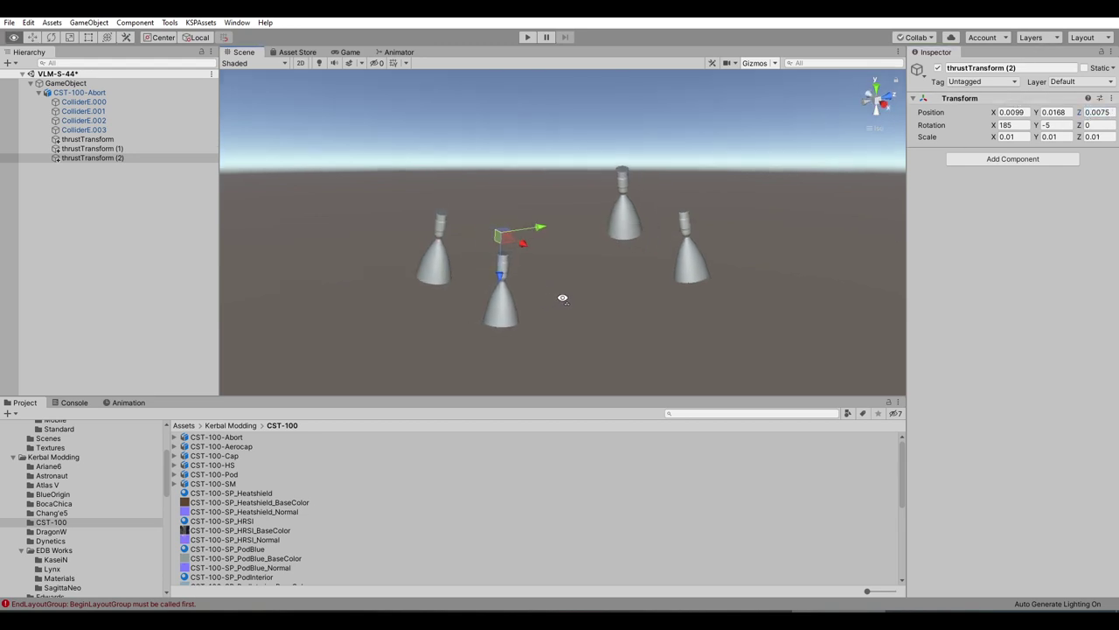
key(ctrl+z)
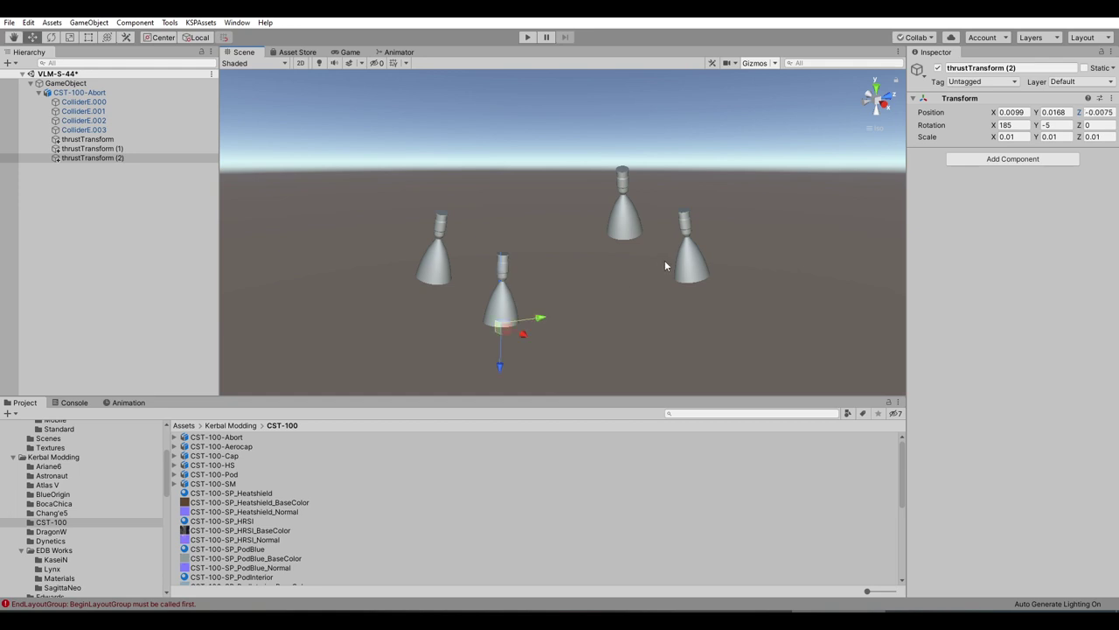
- Set the Y position of thrustTransform (2) to -0.0168 to mirror it to the opposite engine
alt+drag(565, 300, 310, 144)
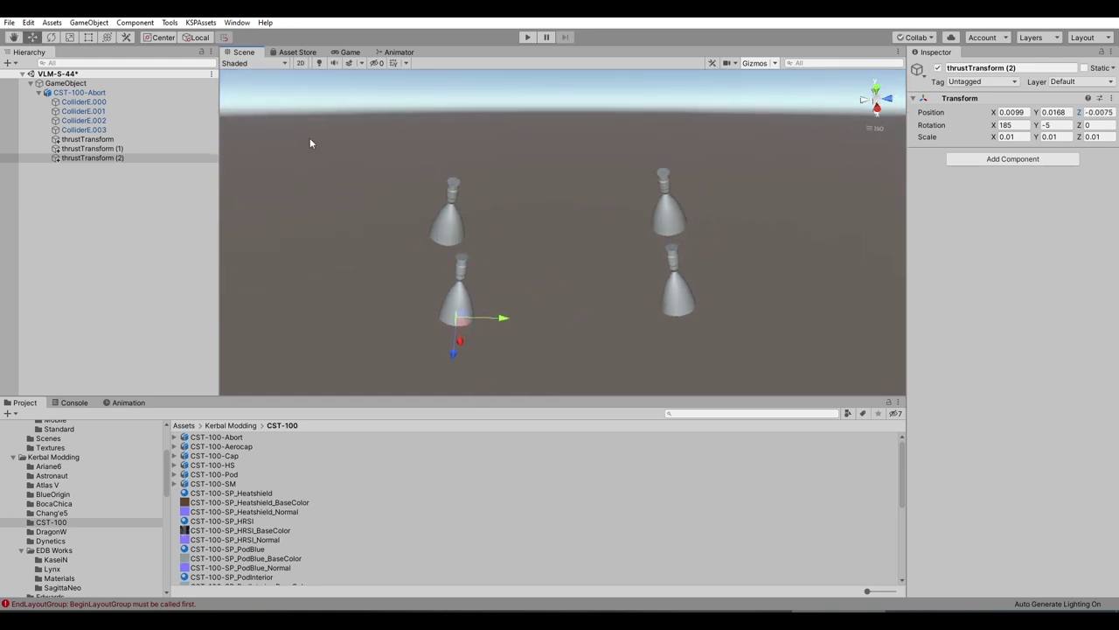
click(200, 37)
click(201, 38)
alt+drag(635, 236, 612, 165)
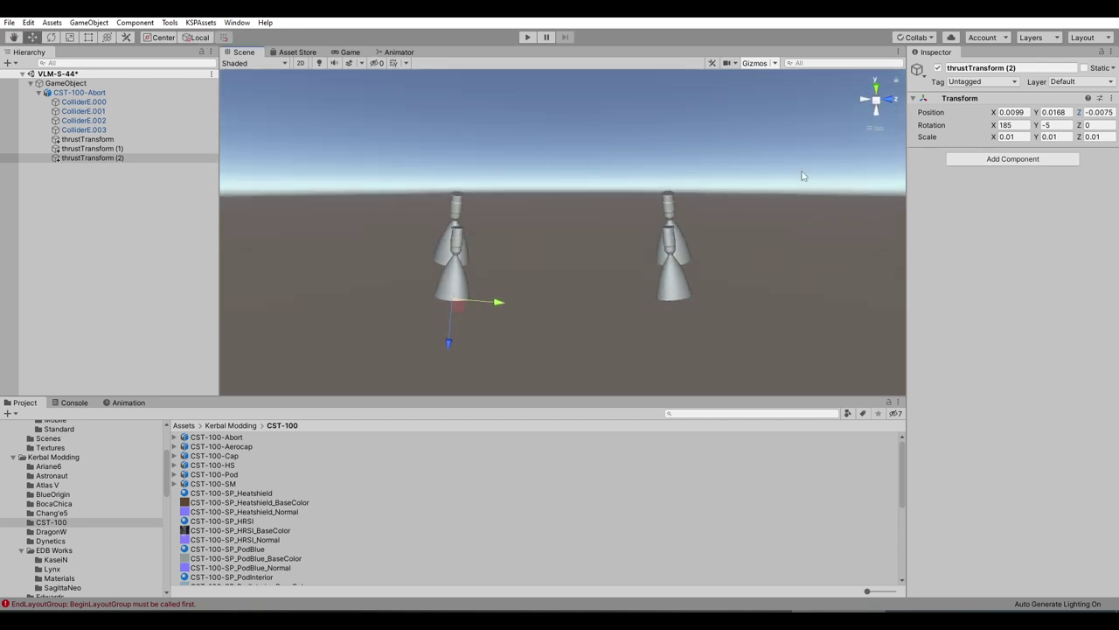
click(1055, 112)
click(1042, 112)
text(-)
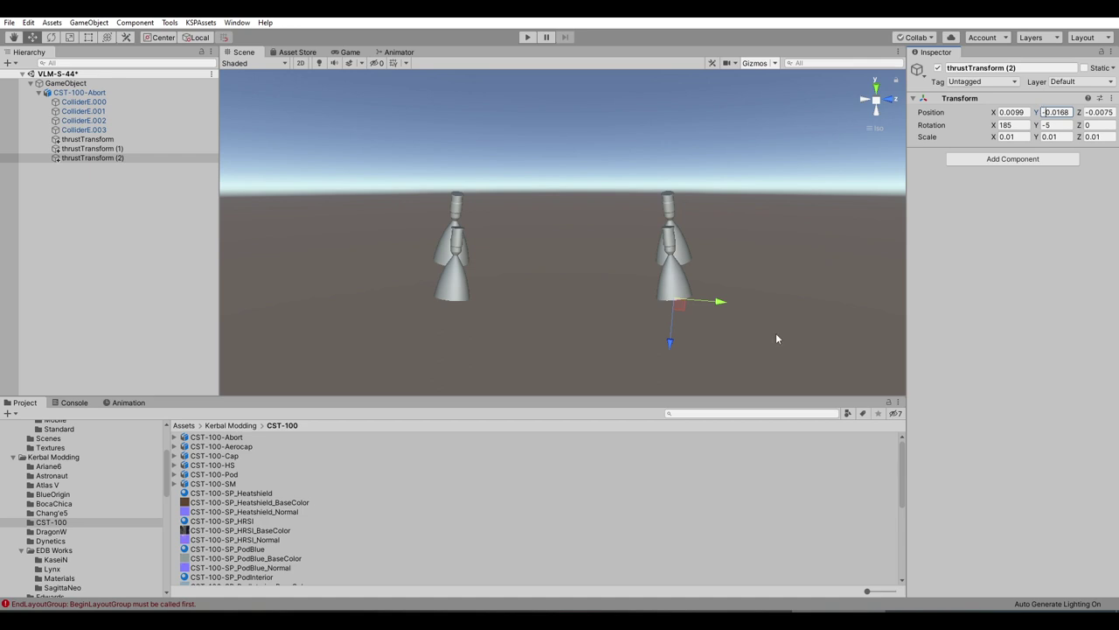
- Set the X rotation of thrustTransform (2) to 175 to match its engine's tilt
alt+drag(777, 338, 716, 265)
click(1015, 125)
double_click(1005, 126)
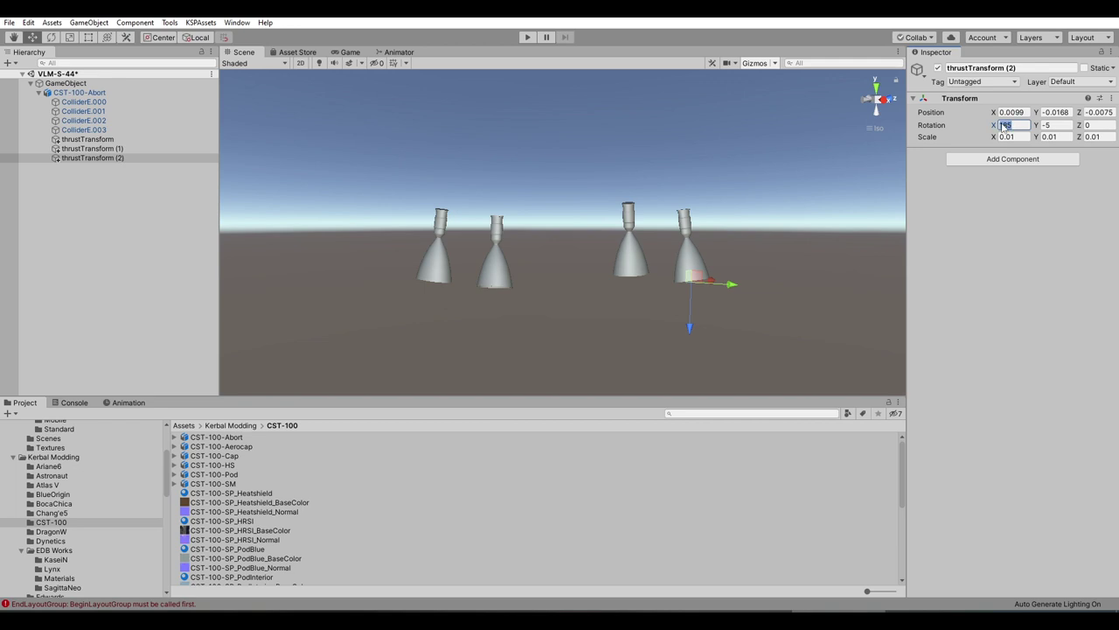
text(175)
- Duplicate thrustTransform (2) and set the copy's X position to -0.0099 to place it at the remaining engine
alt+drag(805, 279, 566, 346)
click(98, 157)
right_click(98, 157)
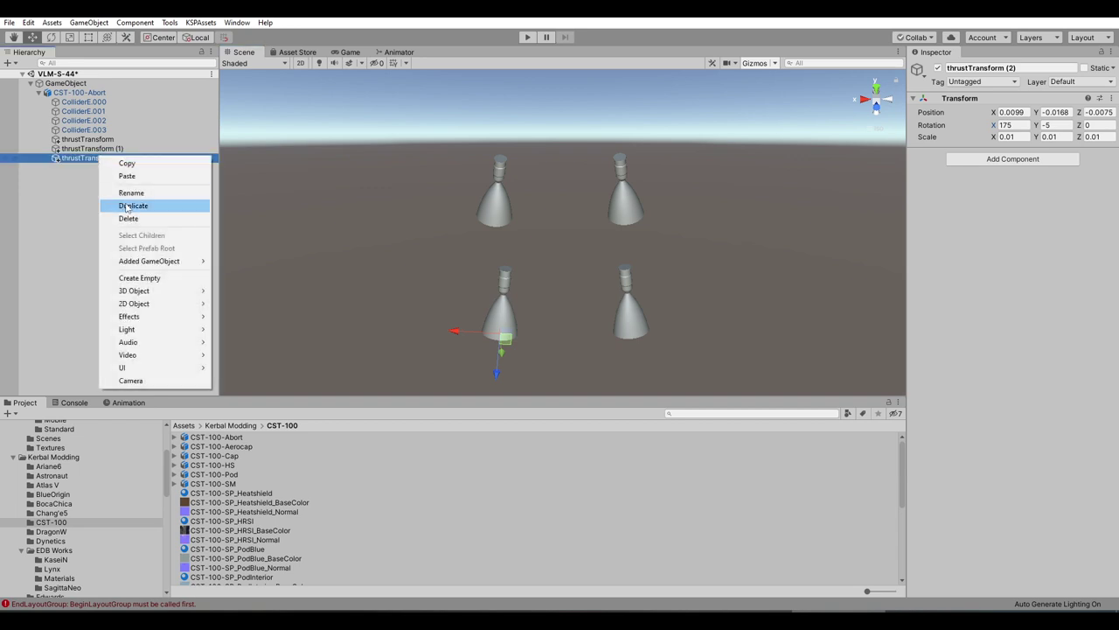
click(129, 208)
alt+drag(520, 256, 519, 233)
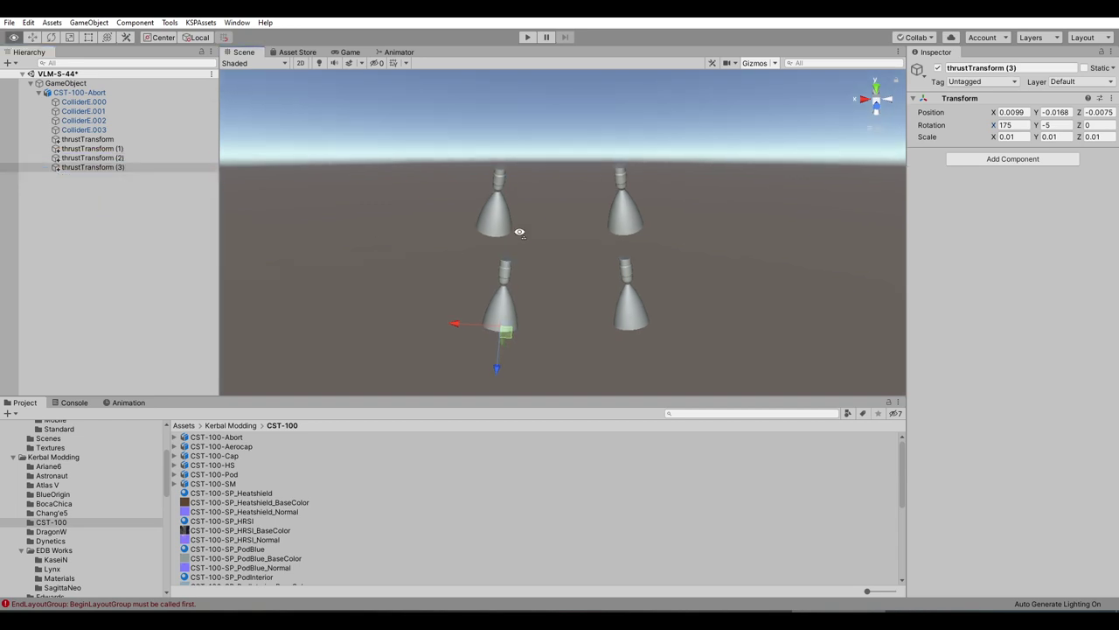
click(1002, 113)
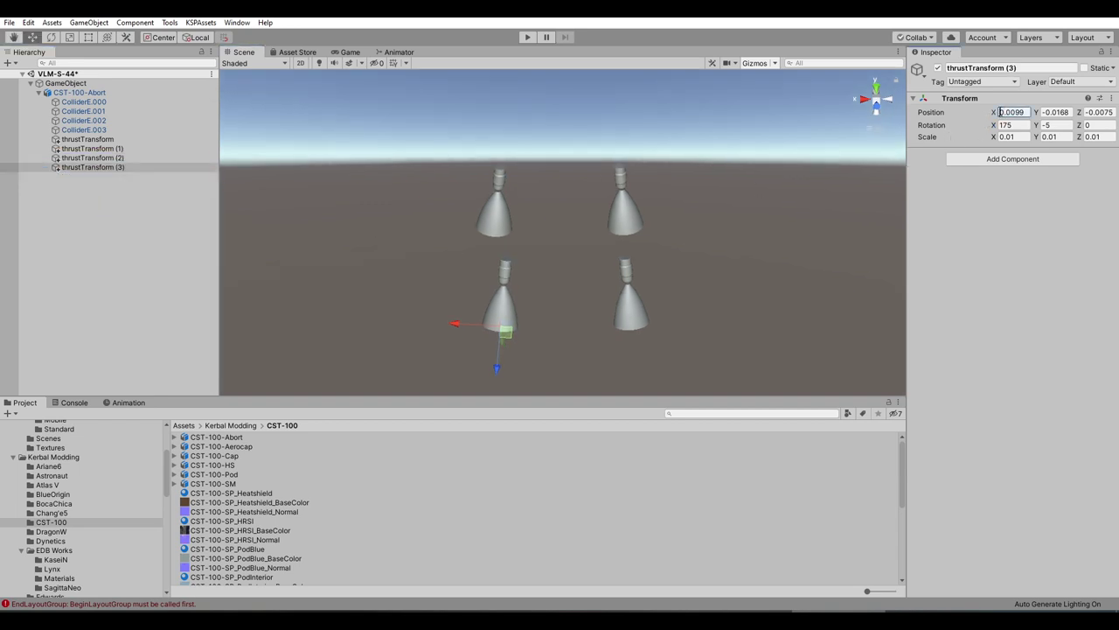
text(-)
- Try setting the X rotation of thrustTransform (3) to 185, and revert it while keeping the new position
alt+drag(675, 323, 674, 261)
click(1007, 125)
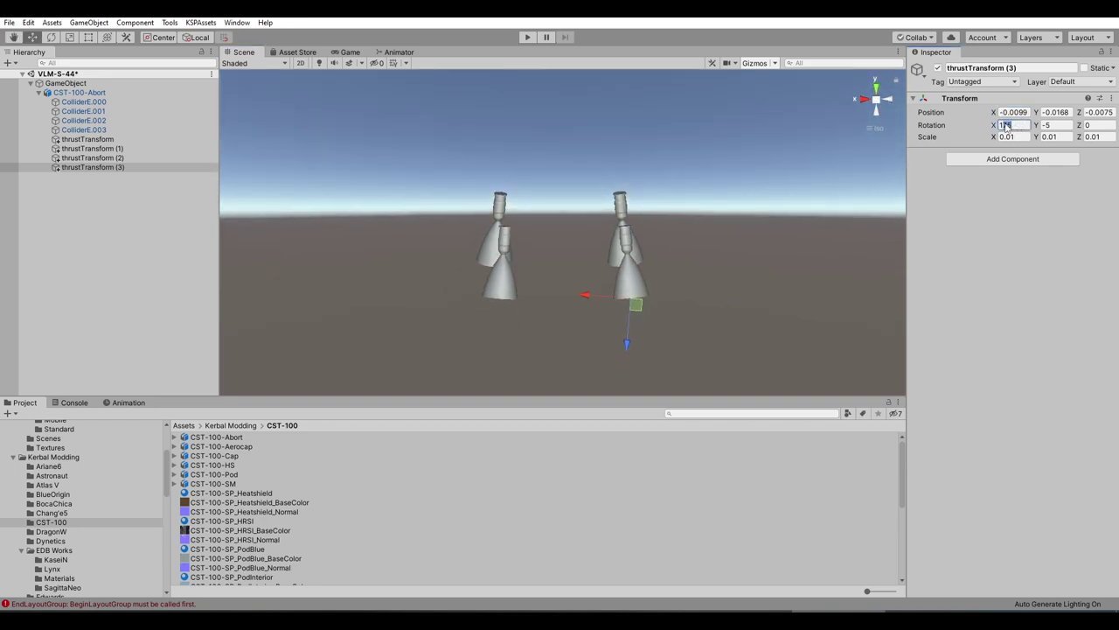
text(185)
key(ctrl+z)
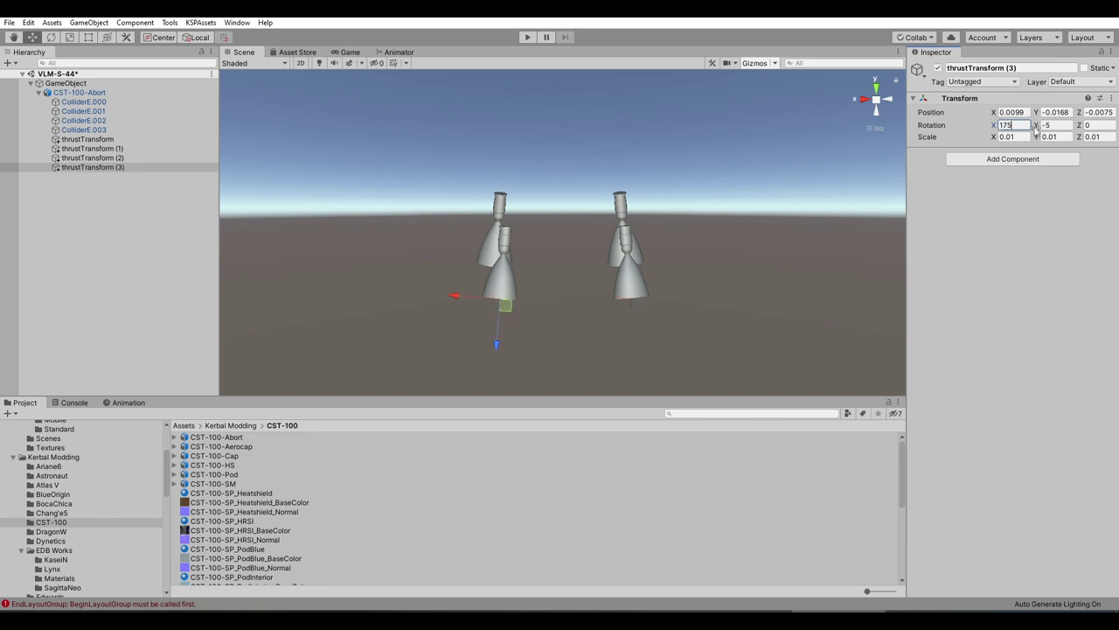
key(shift)
key(ctrl+y)
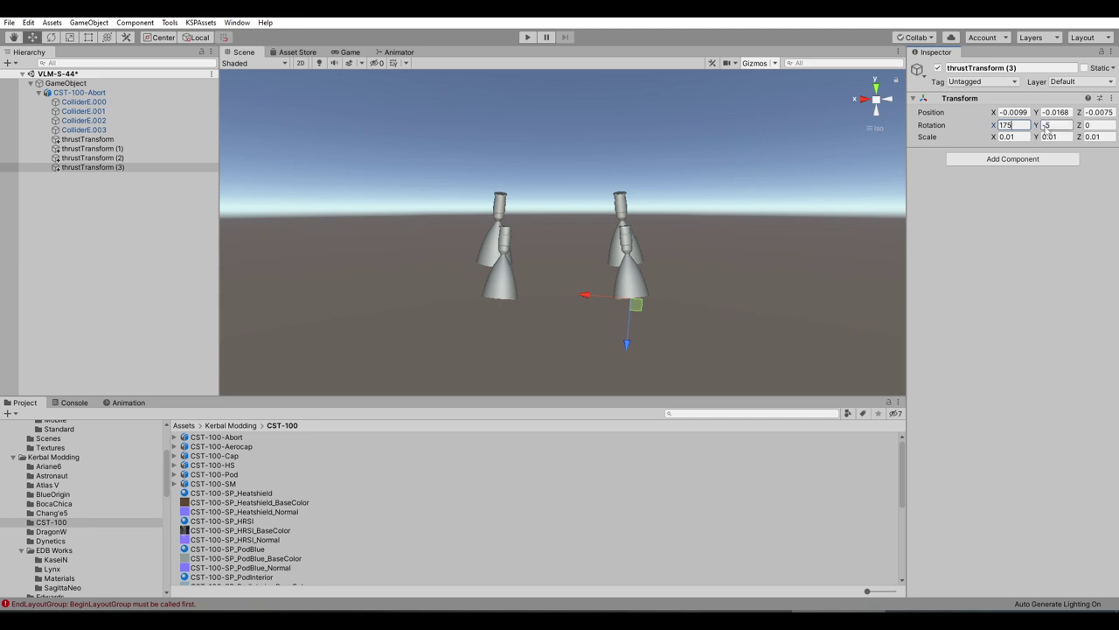
- Set the Y rotation of thrustTransform (3) to 5 to match its engine's tilt
click(1047, 126)
alt+drag(660, 261, 353, 245)
- Rename the three numbered thrust transform copies so that each is called exactly thrustTransform
right_click(123, 150)
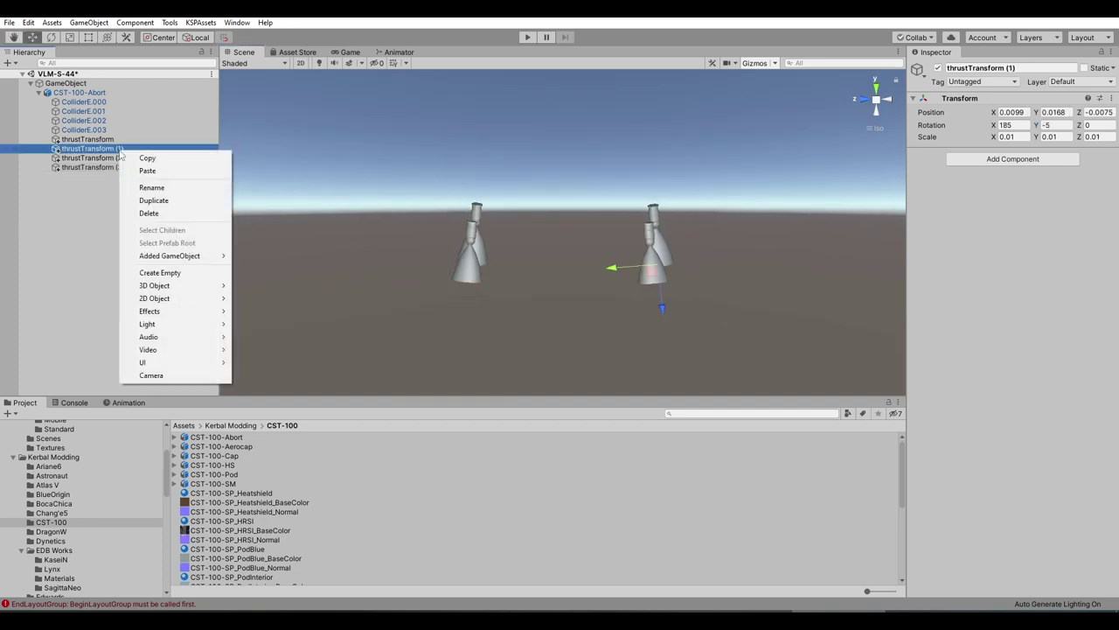
click(152, 187)
click(133, 148)
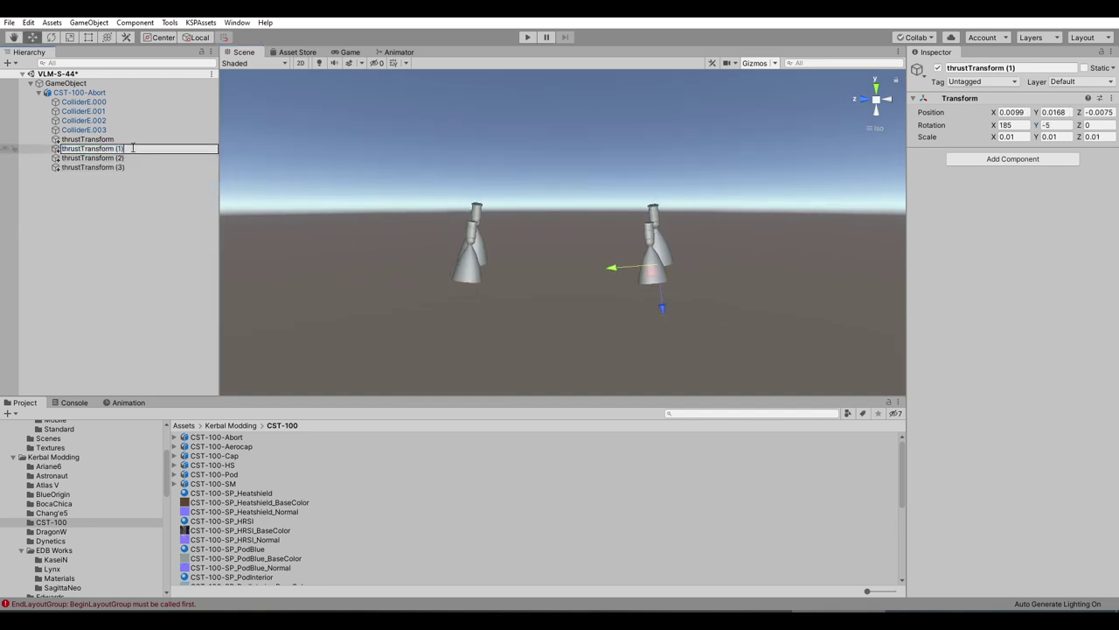
click(133, 158)
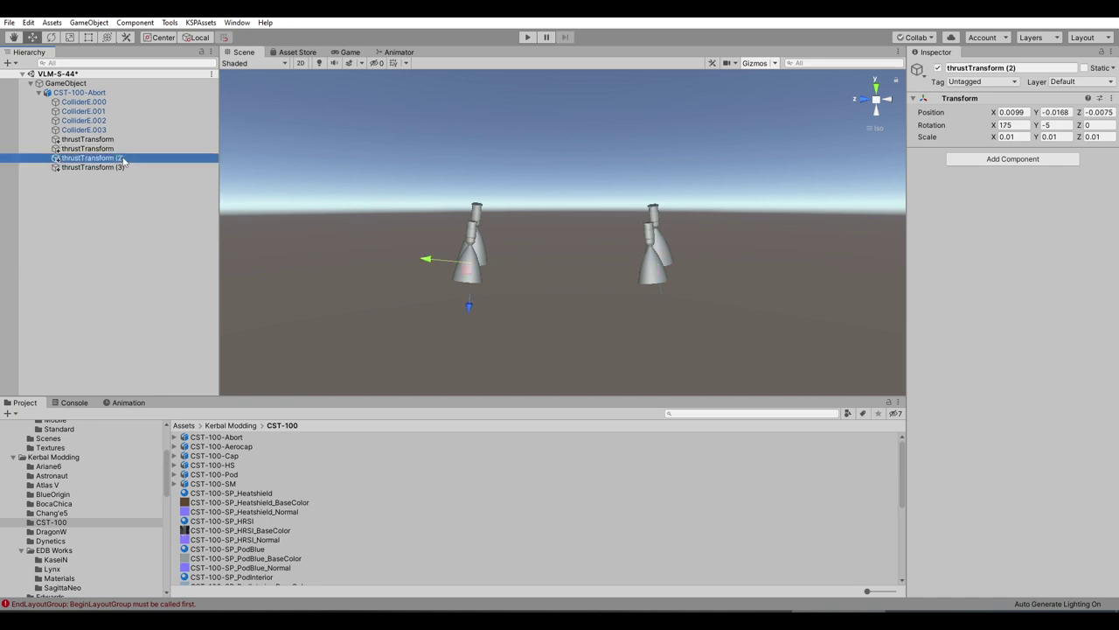
right_click(133, 158)
click(151, 187)
click(134, 158)
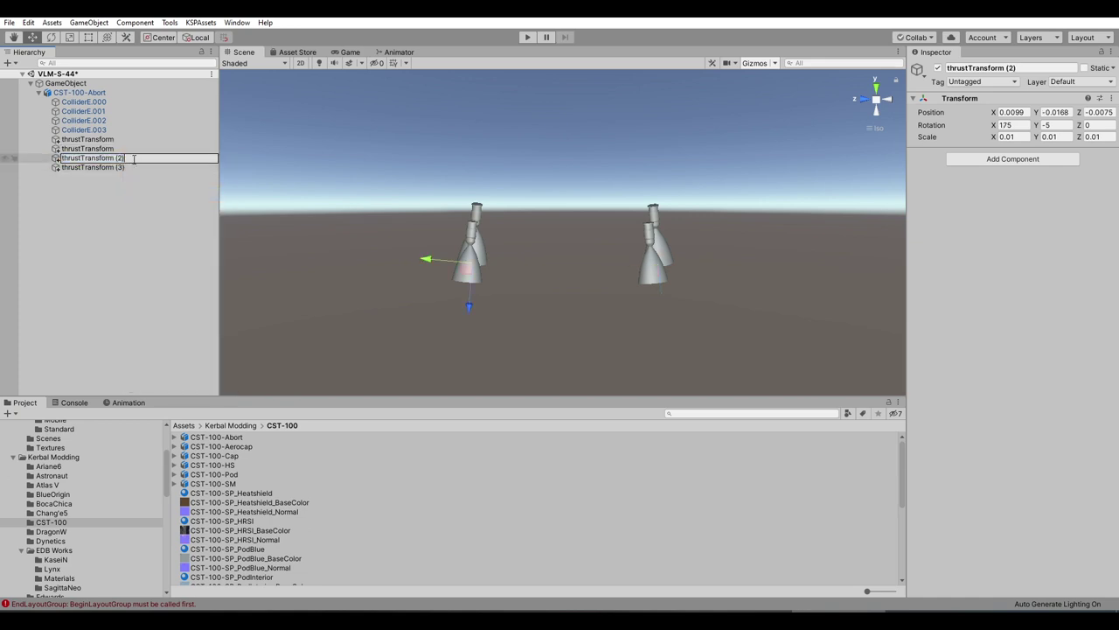
click(133, 167)
right_click(133, 167)
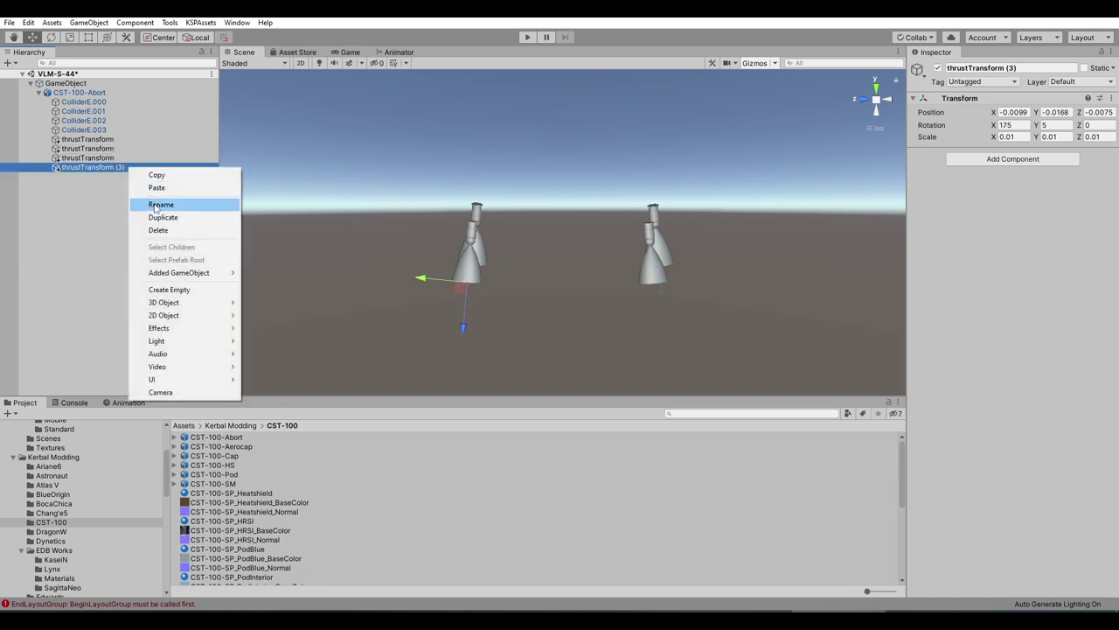
click(151, 198)
click(141, 169)
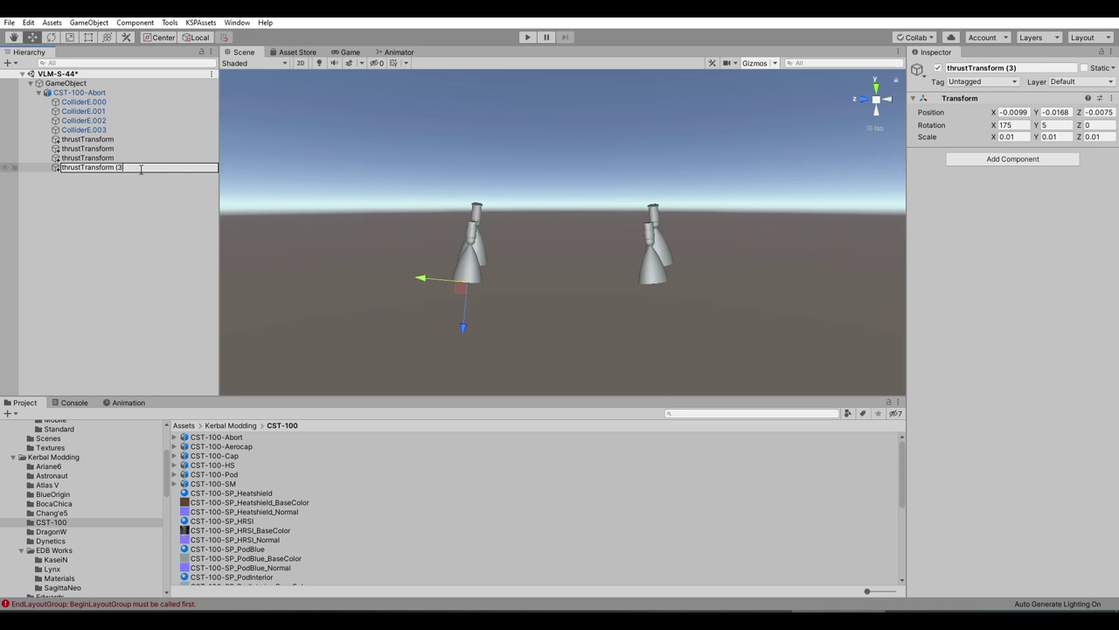
click(134, 186)
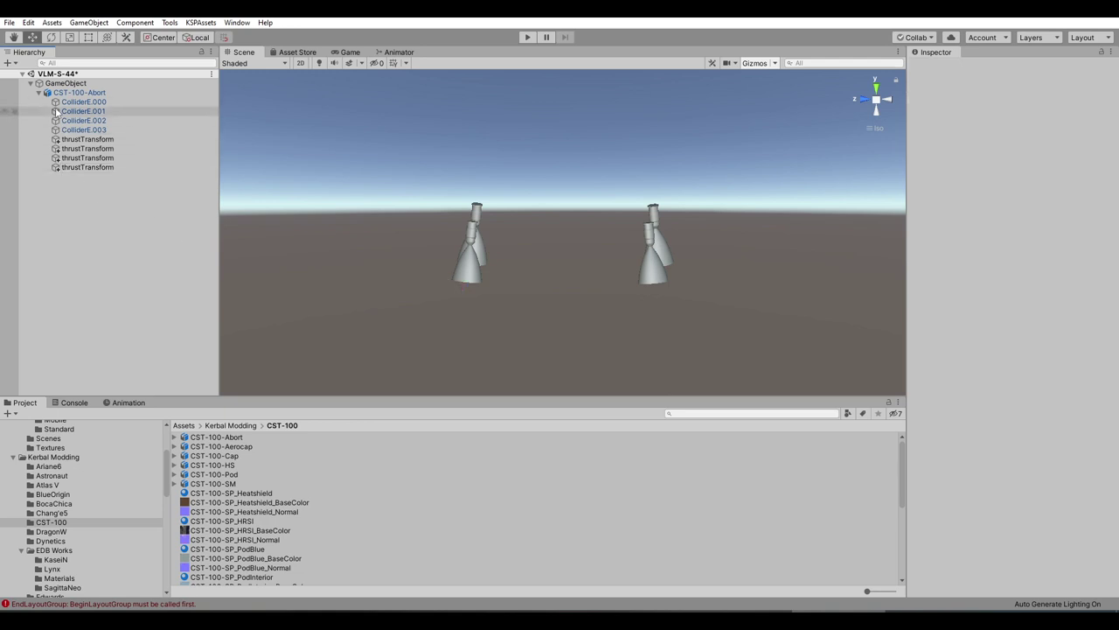
- Set the Part Tools model name on GameObject to CST-100-Abort and write the model file
click(87, 92)
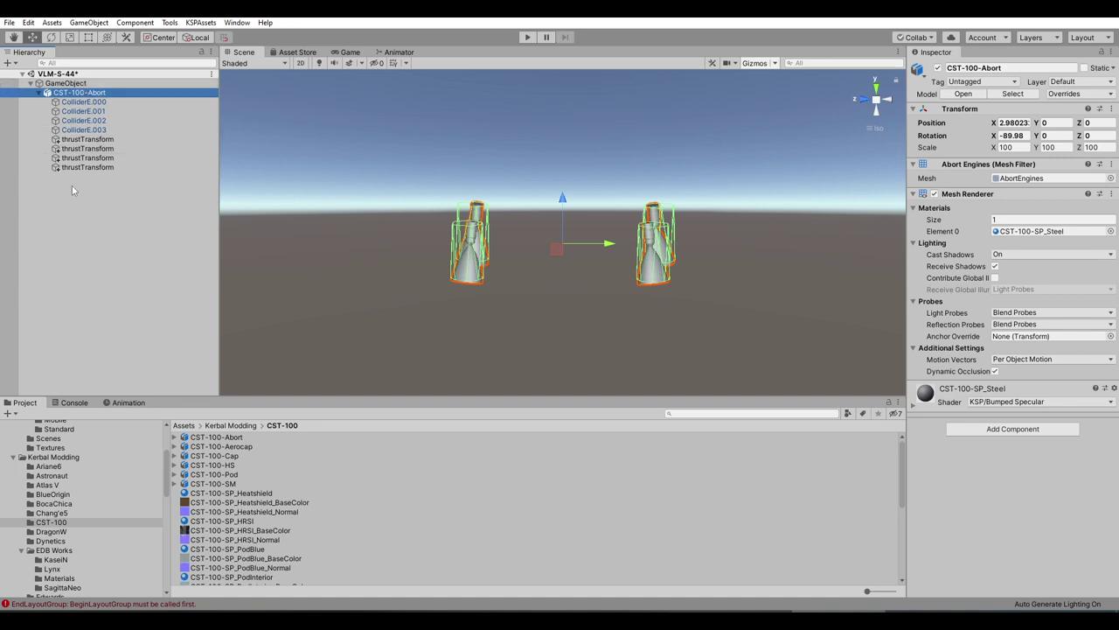
click(65, 83)
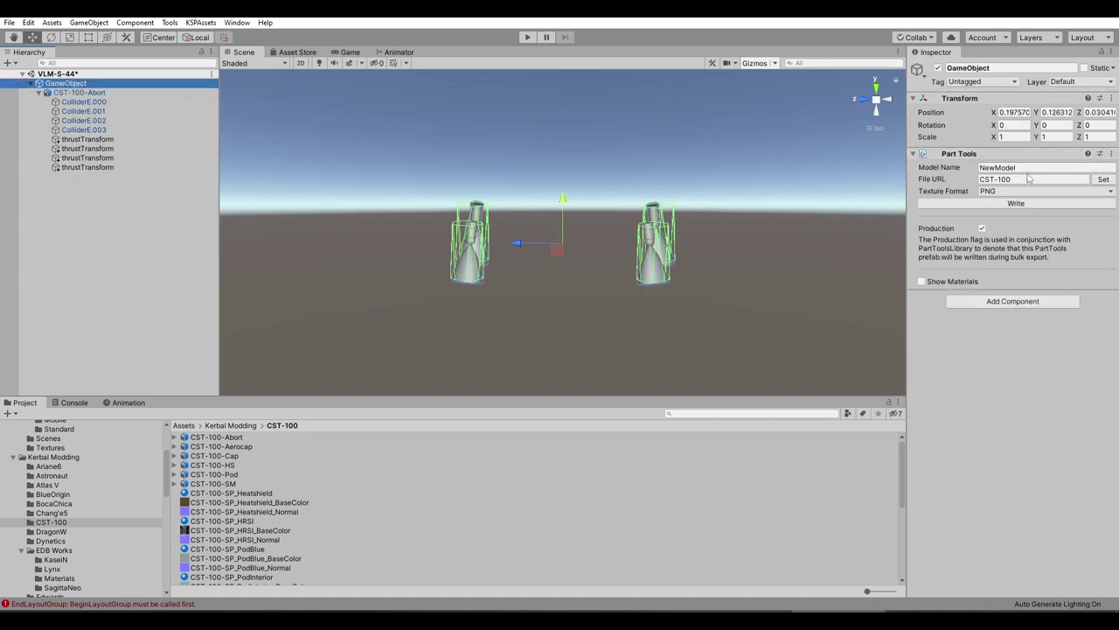
click(1016, 168)
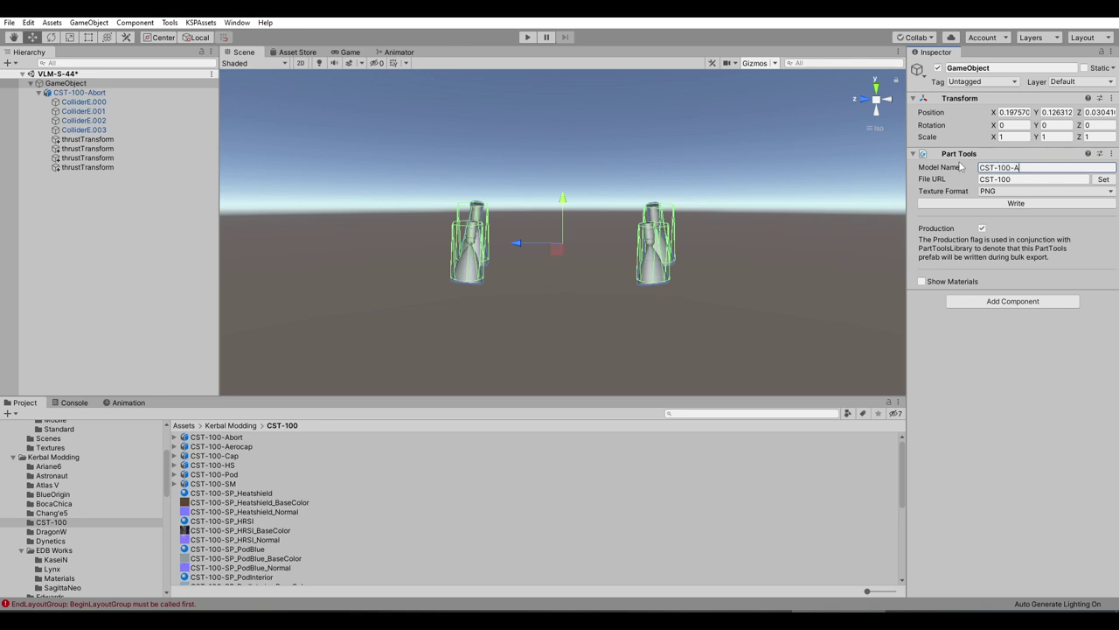
click(1004, 204)
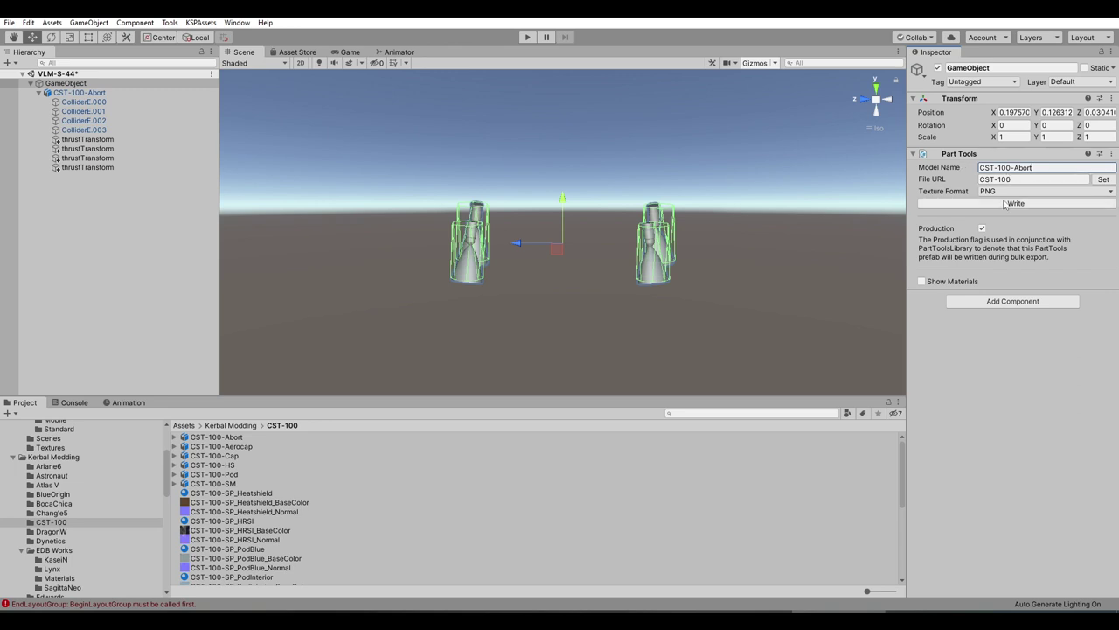
click(1002, 207)
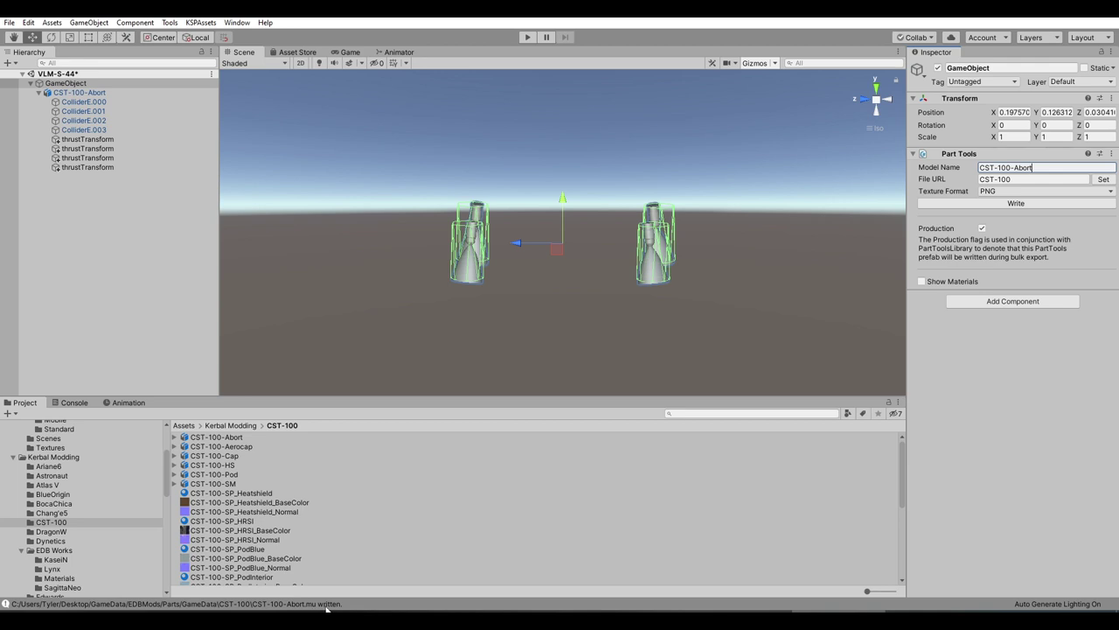
- Save the scene under the new name CST-100-Abort in the Assets folder
click(9, 22)
click(32, 80)
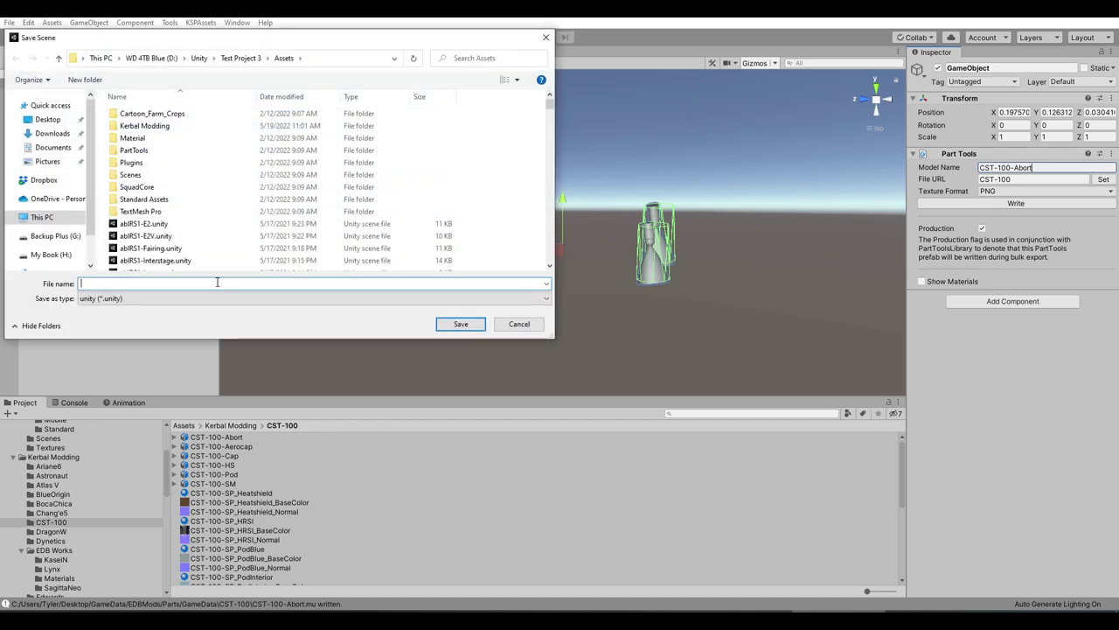
text(CST-100-Abort)
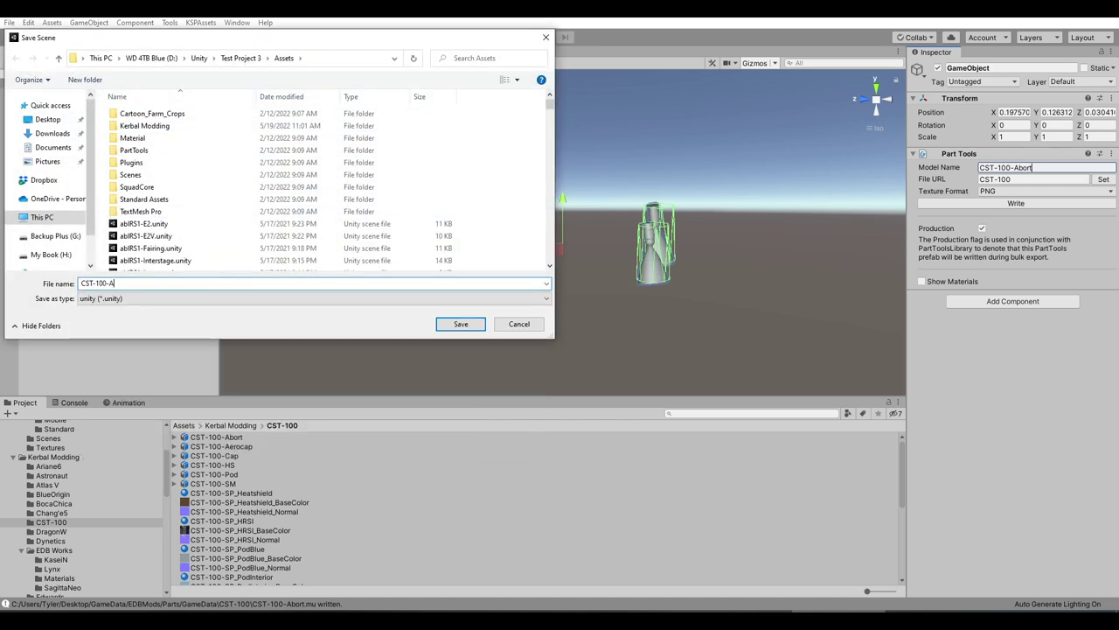
click(469, 323)
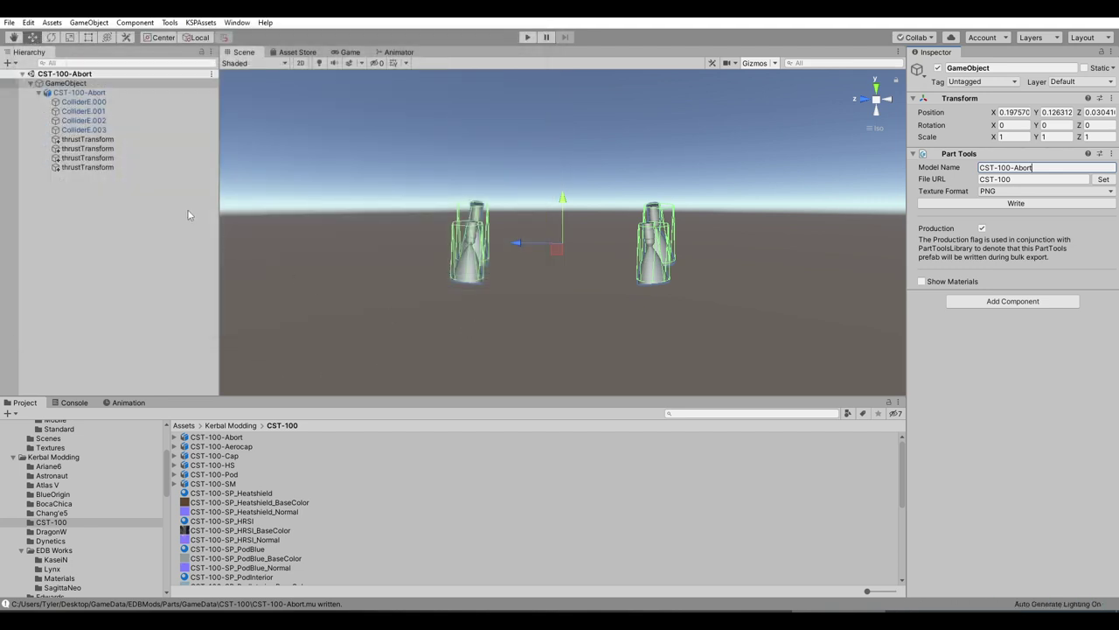
- Replace the CST-100-Abort model under GameObject with the CST-100-Aerocap model
click(100, 94)
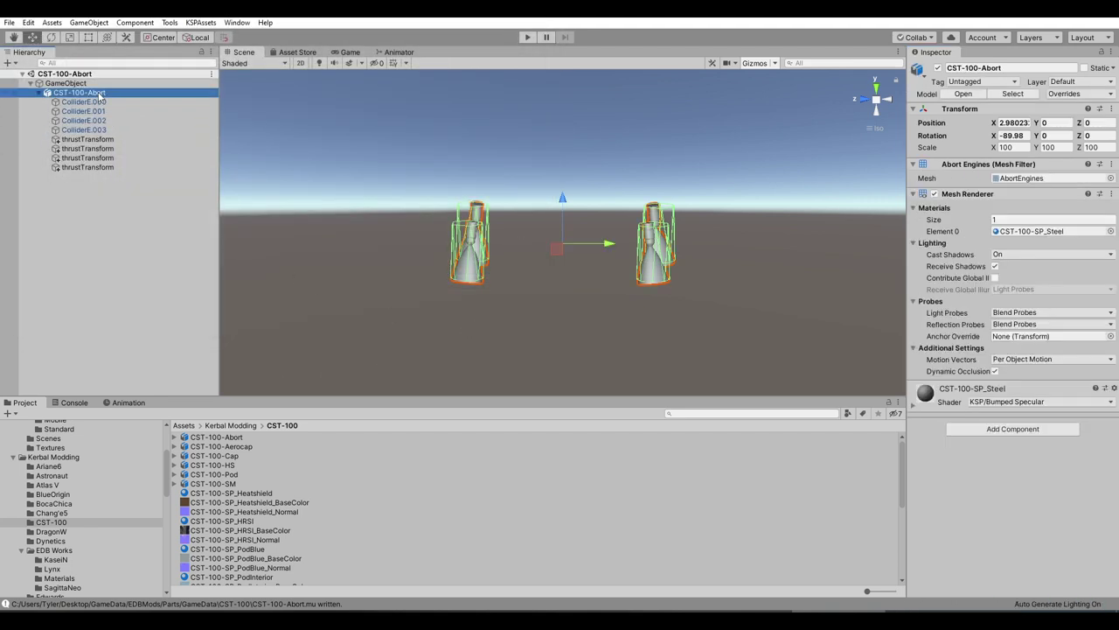
key(Delete)
click(230, 448)
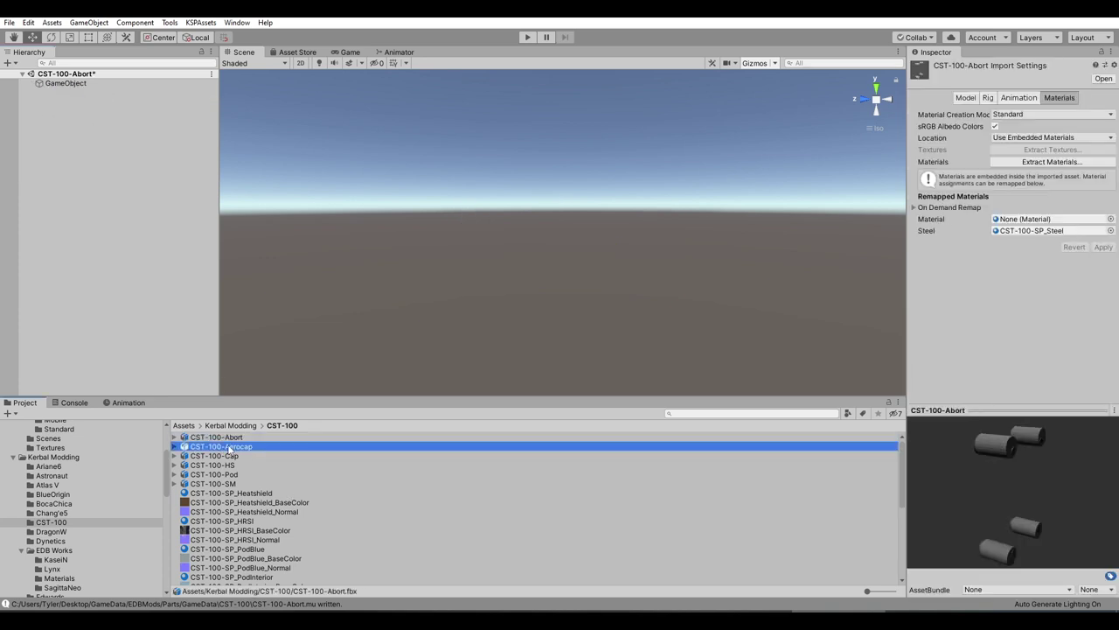
drag(240, 452, 114, 187)
drag(73, 90, 72, 84)
- Remove the Mesh Renderer from all the ColliderA objects, 000 through 011, under CST-100-Aerocap
click(39, 93)
click(53, 103)
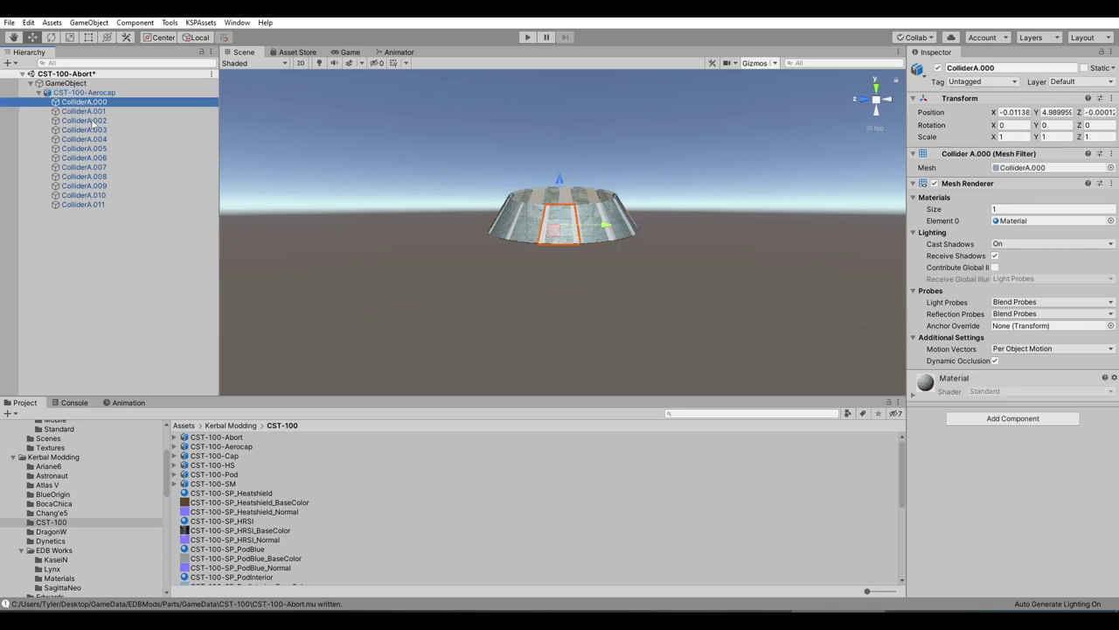
shift+click(101, 205)
right_click(957, 181)
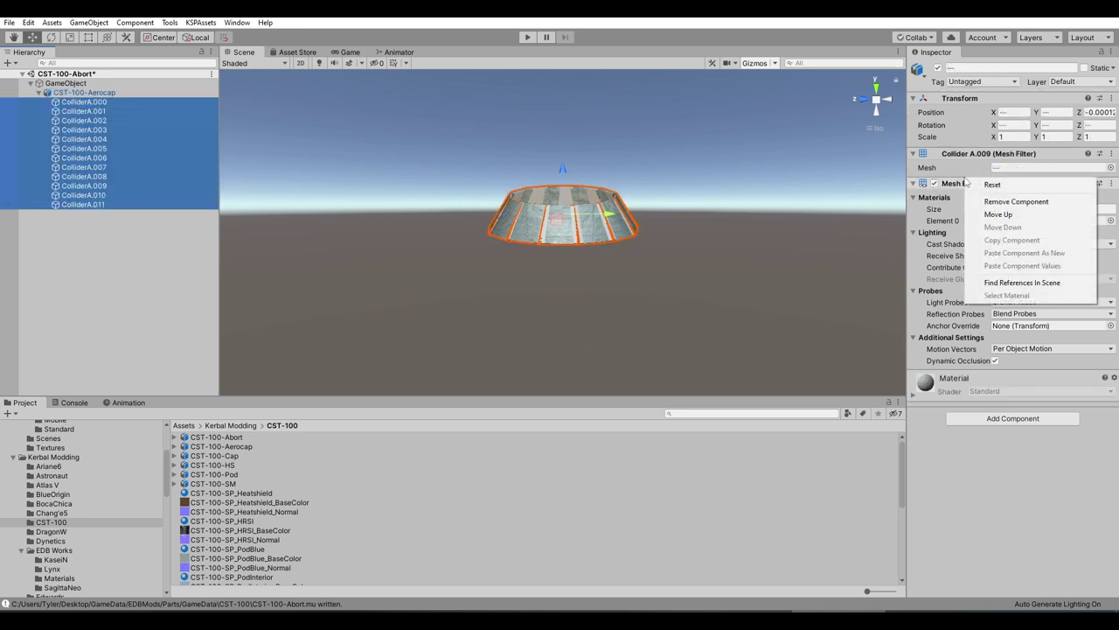
right_click(955, 189)
click(996, 209)
- Add a convex Mesh Collider to all the selected ColliderA objects and check the collider ring from several angles
click(1013, 188)
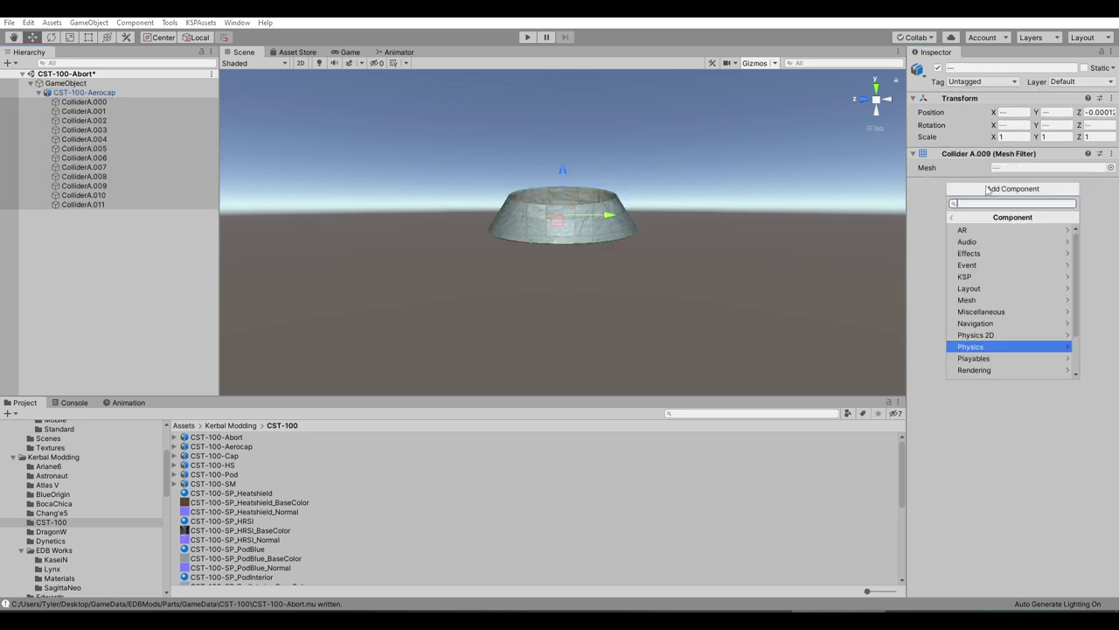
click(995, 348)
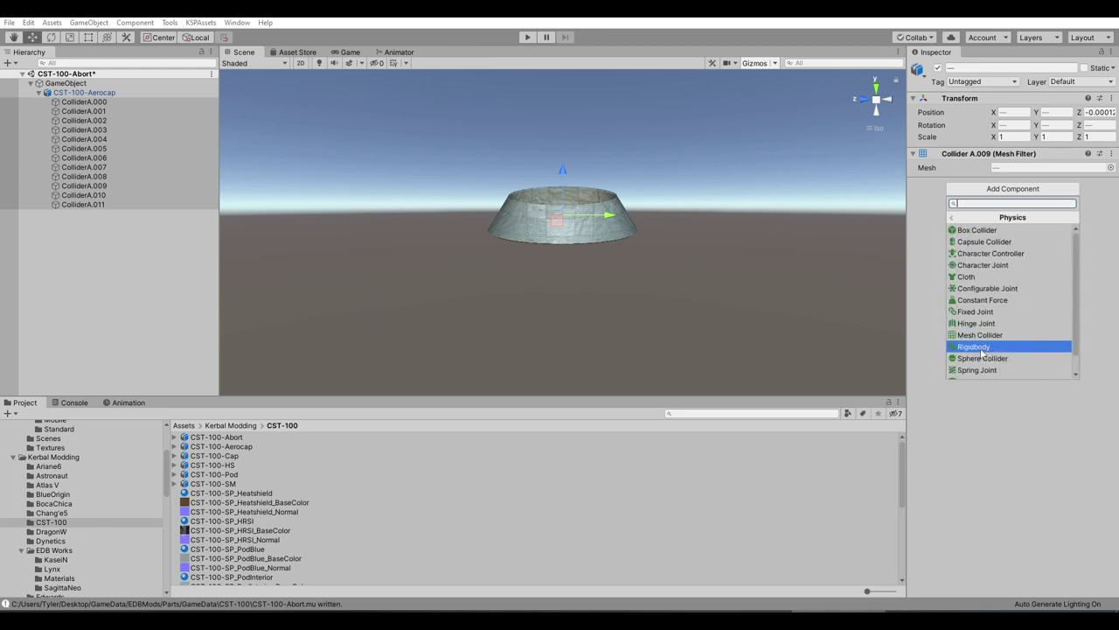
click(988, 340)
click(994, 198)
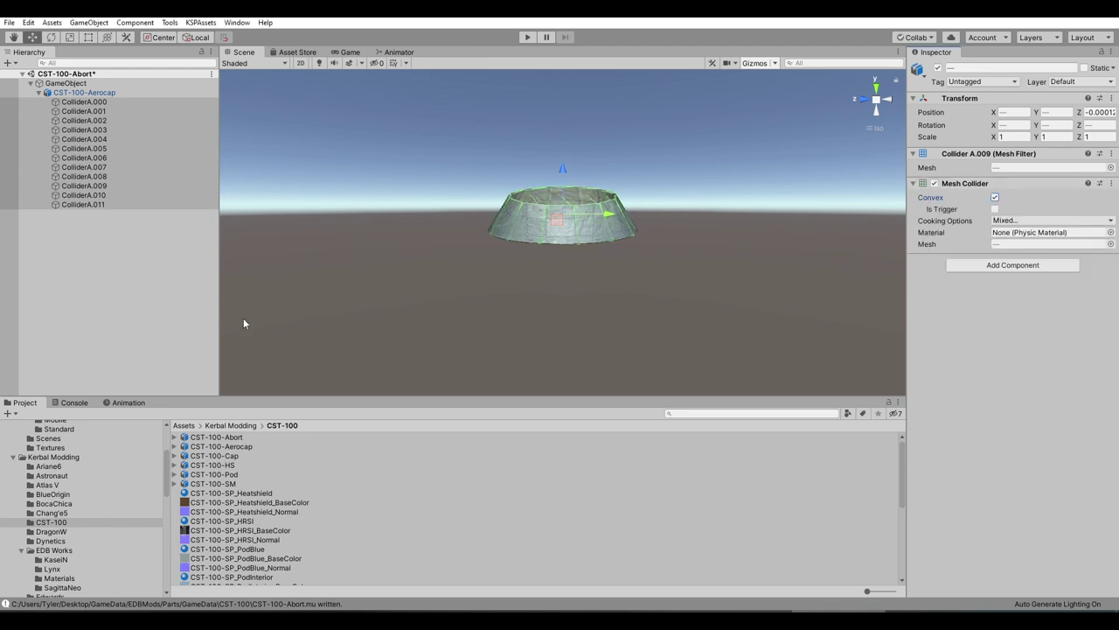
alt+drag(441, 154, 600, 178)
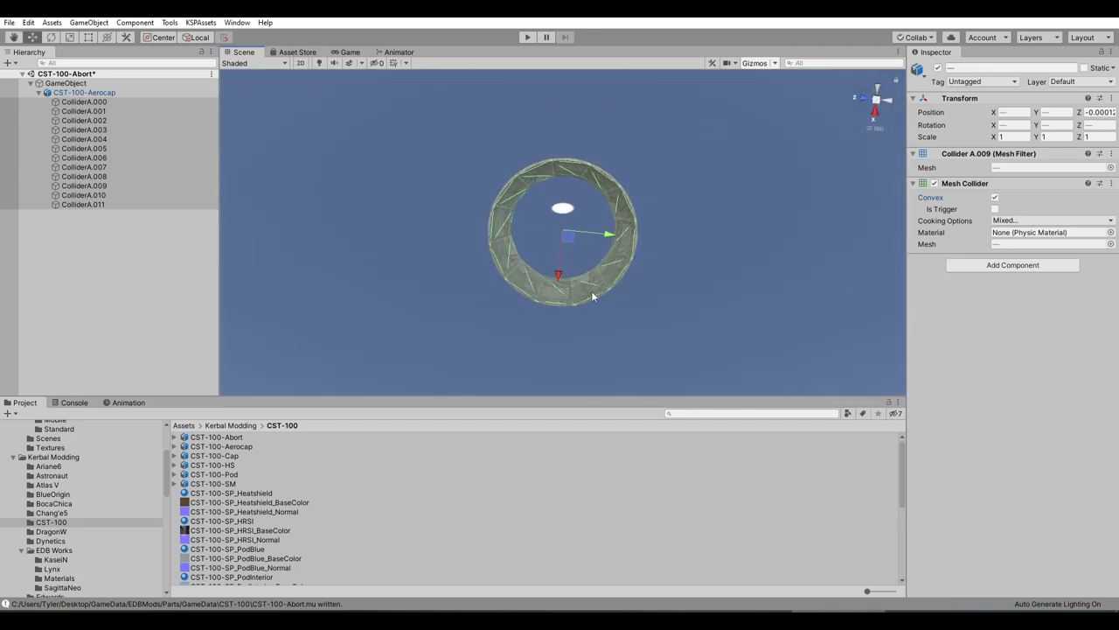
alt+drag(591, 290, 671, 255)
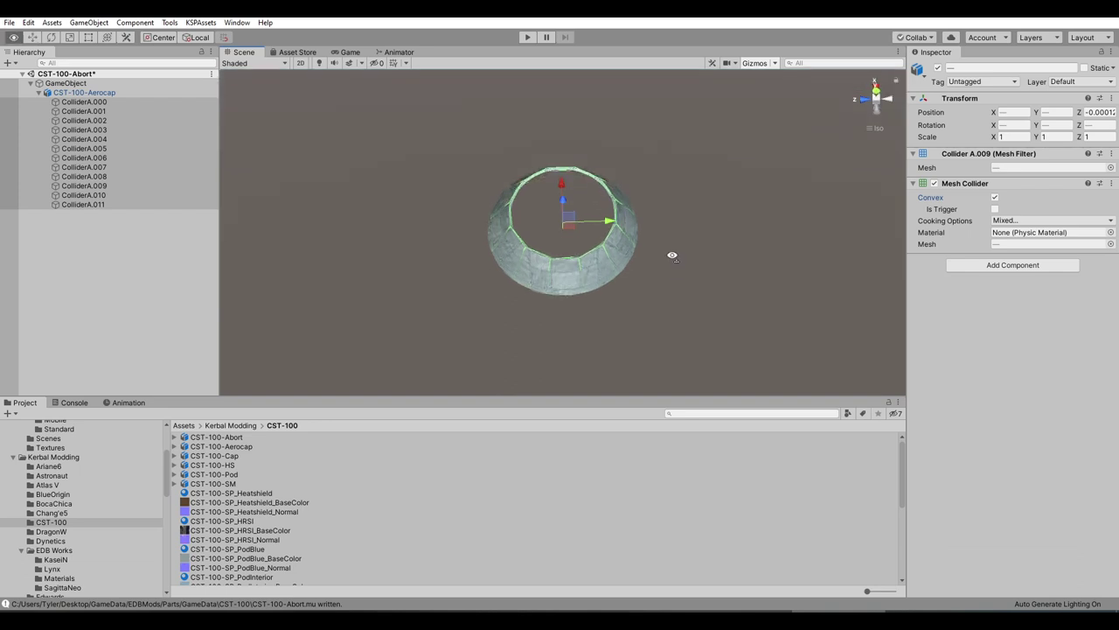
- Set the Part Tools model name on GameObject to CST-100-Aerocap and write the model file
click(51, 83)
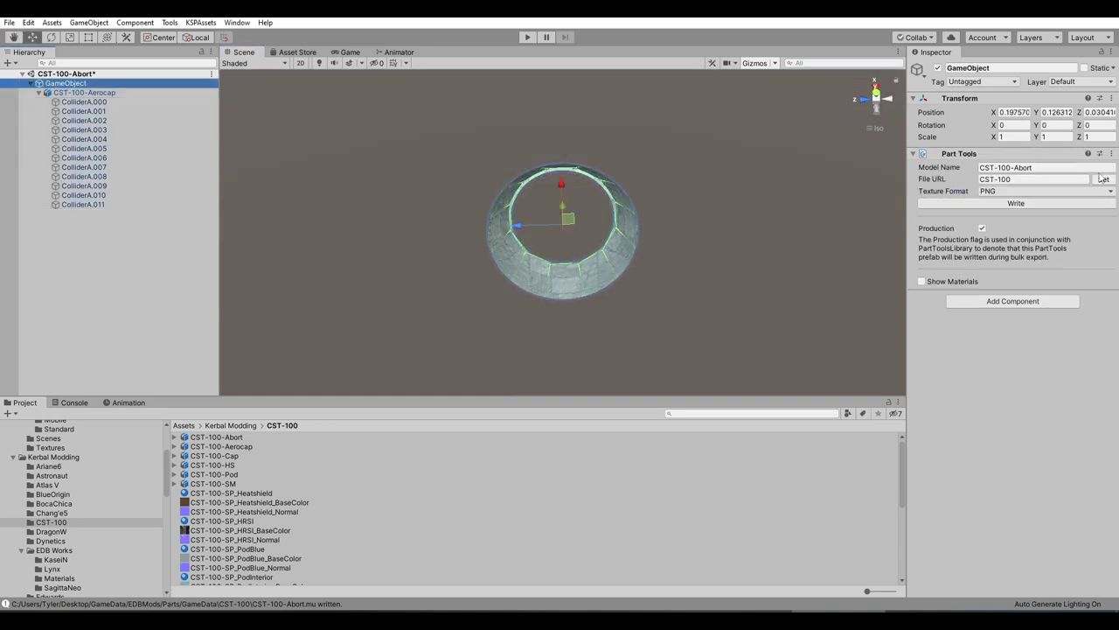
double_click(1021, 167)
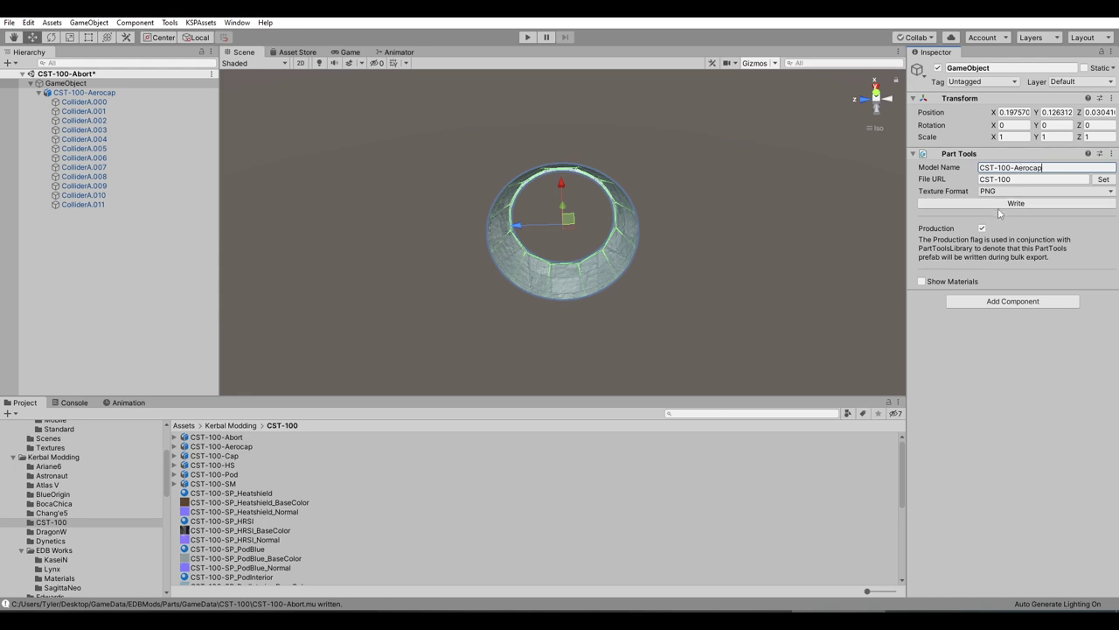
click(998, 204)
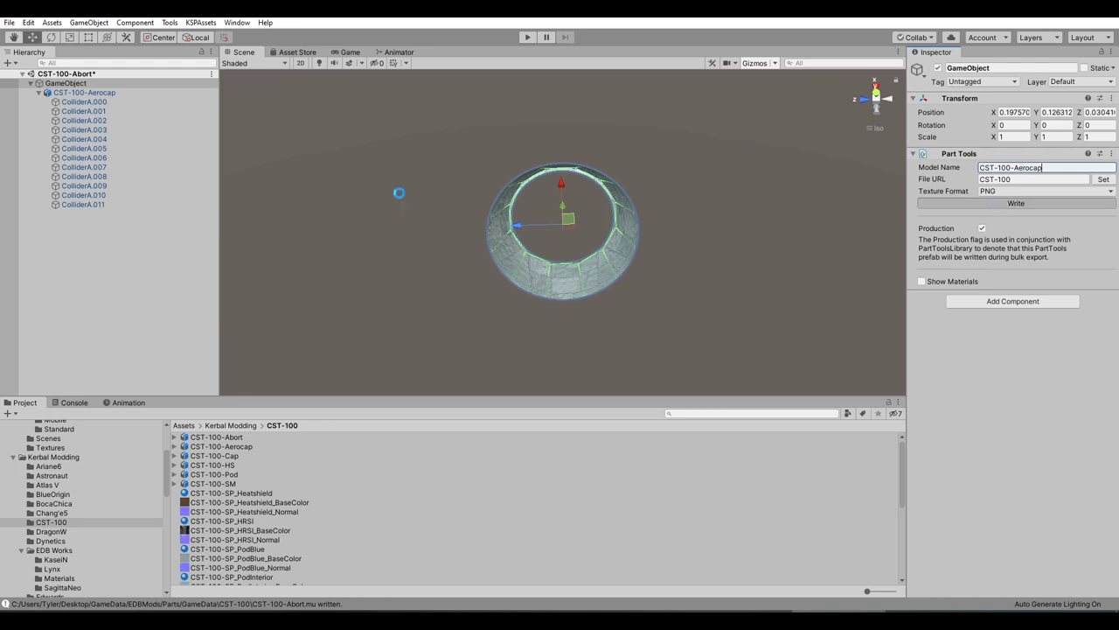
- Save the scene under the new name CST-100-Aerocap in the Assets folder
click(11, 22)
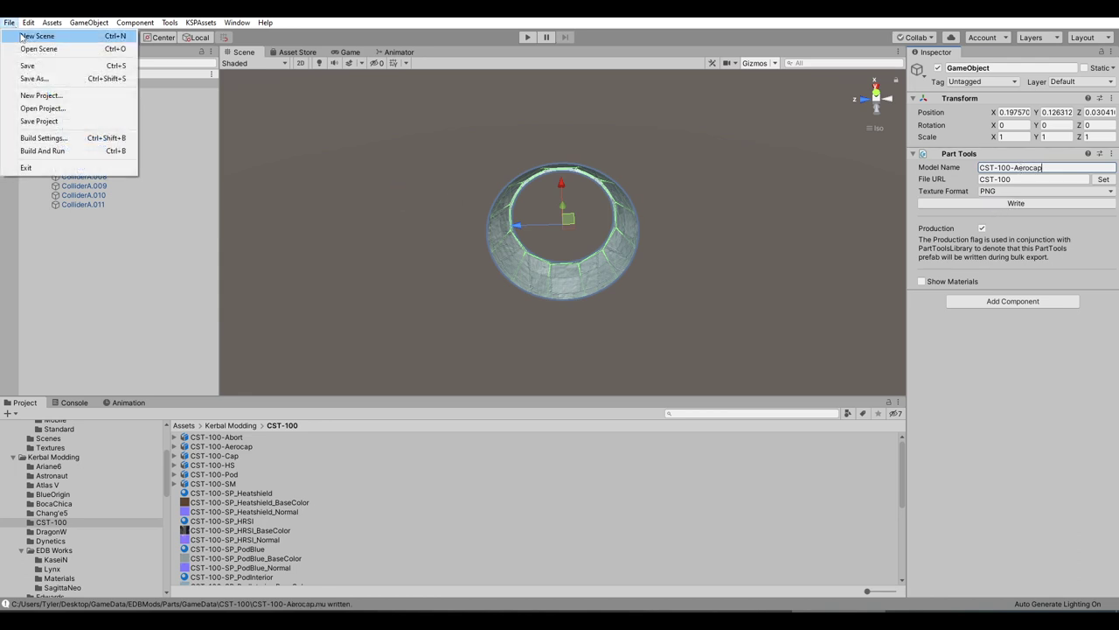
click(35, 77)
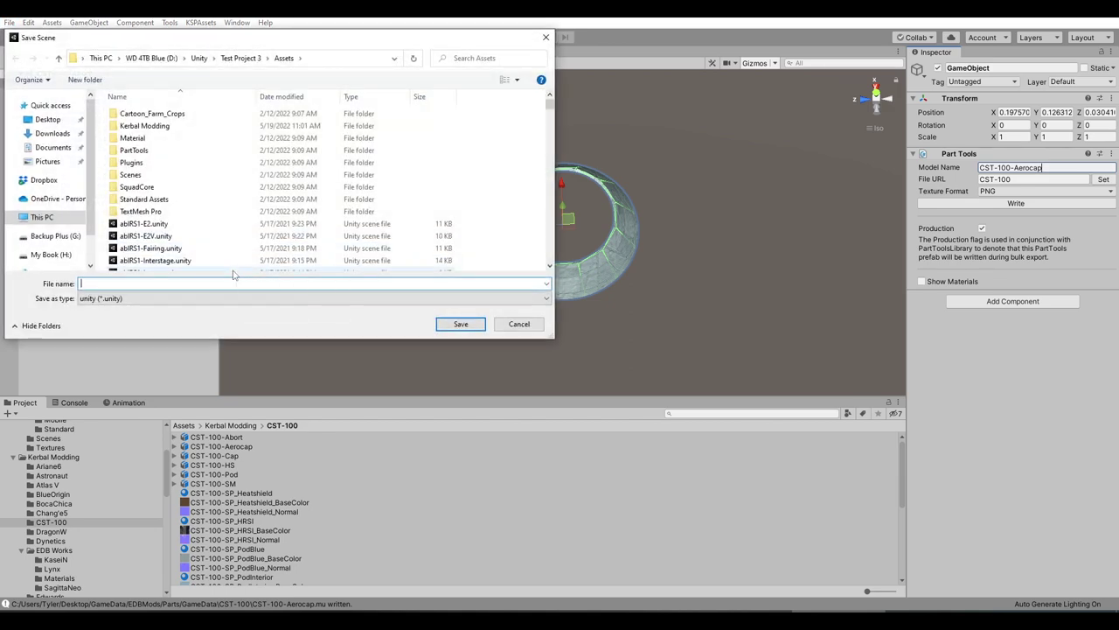
text(CST-100-Aerocap)
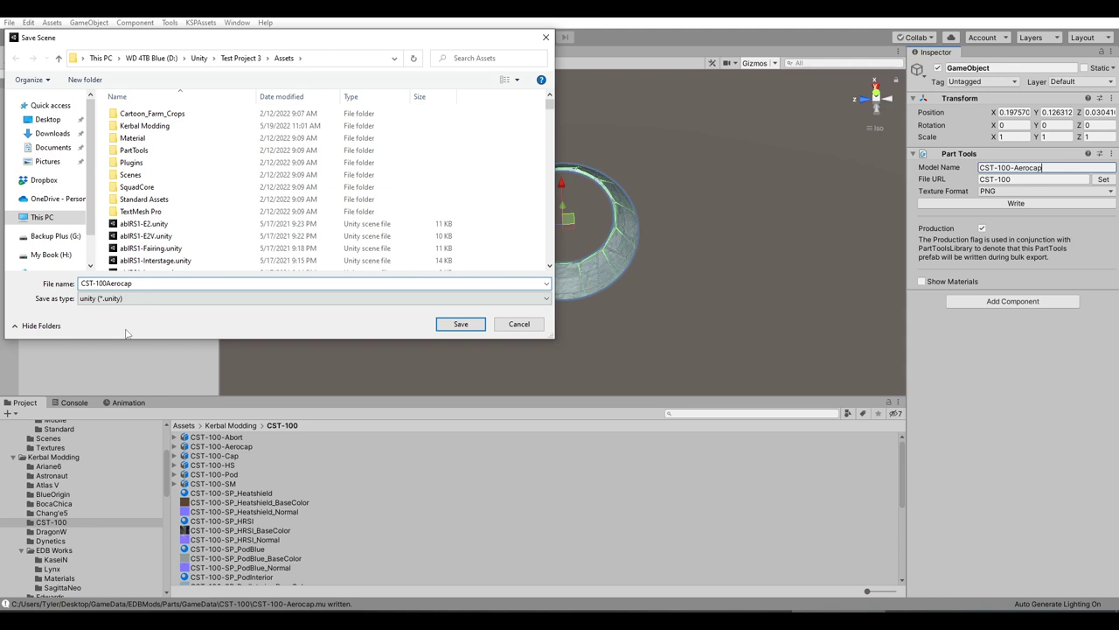
click(107, 283)
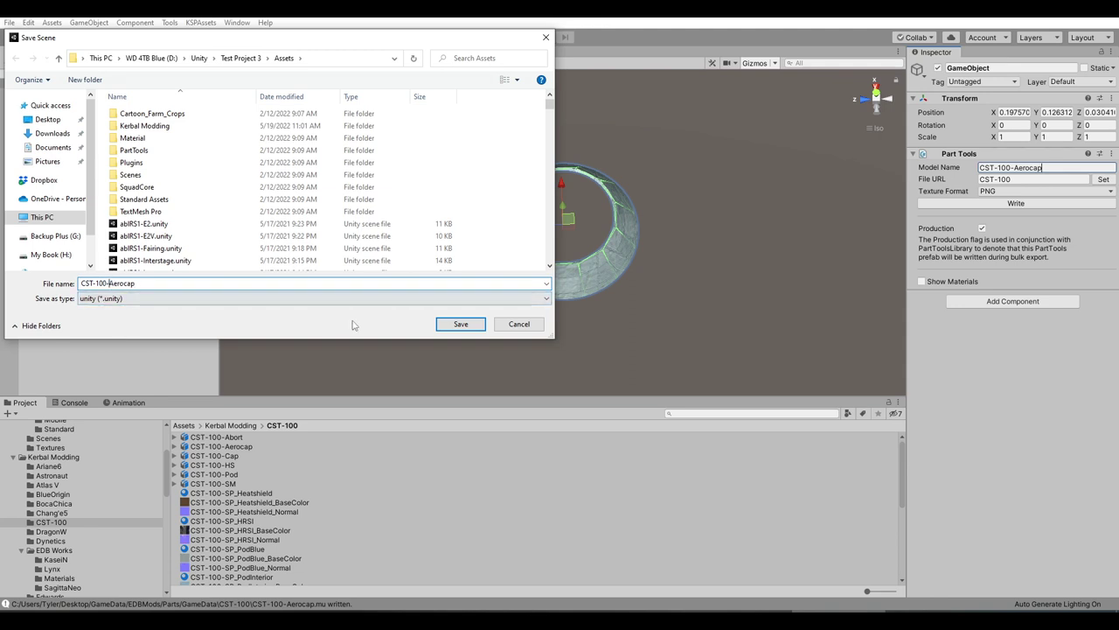
click(461, 324)
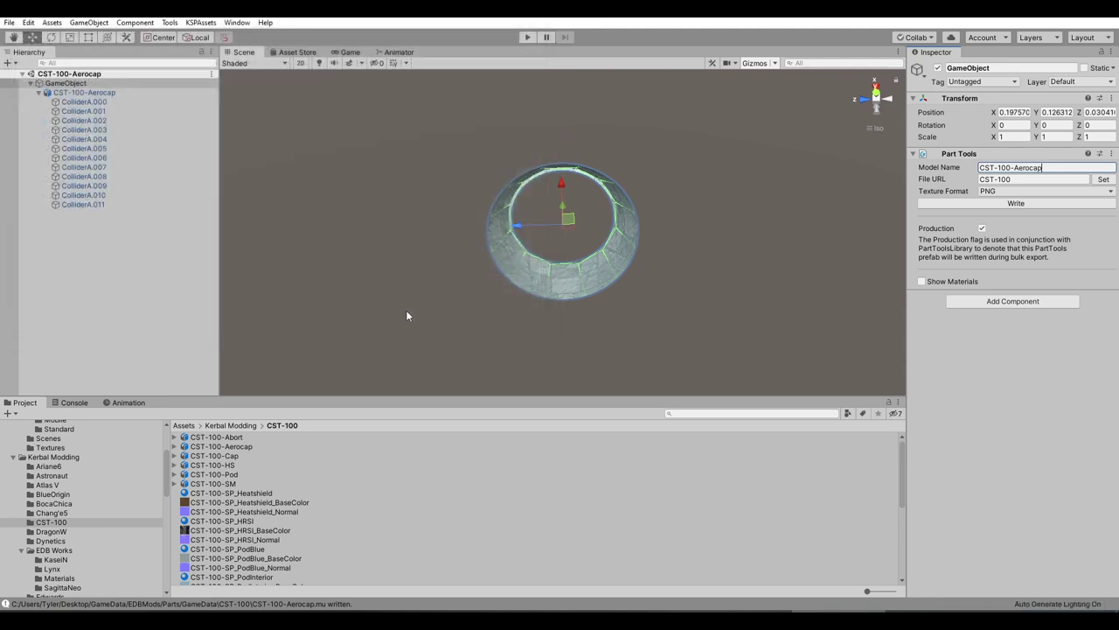
- Replace the CST-100-Aerocap model under GameObject with the CST-100-Cap model
click(110, 94)
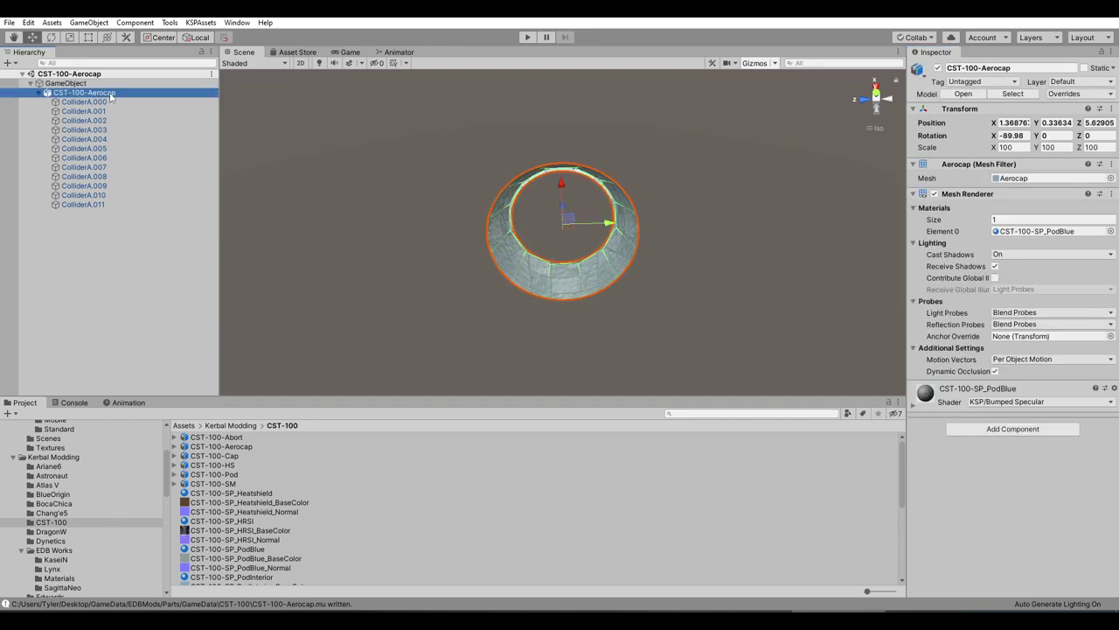
key(Delete)
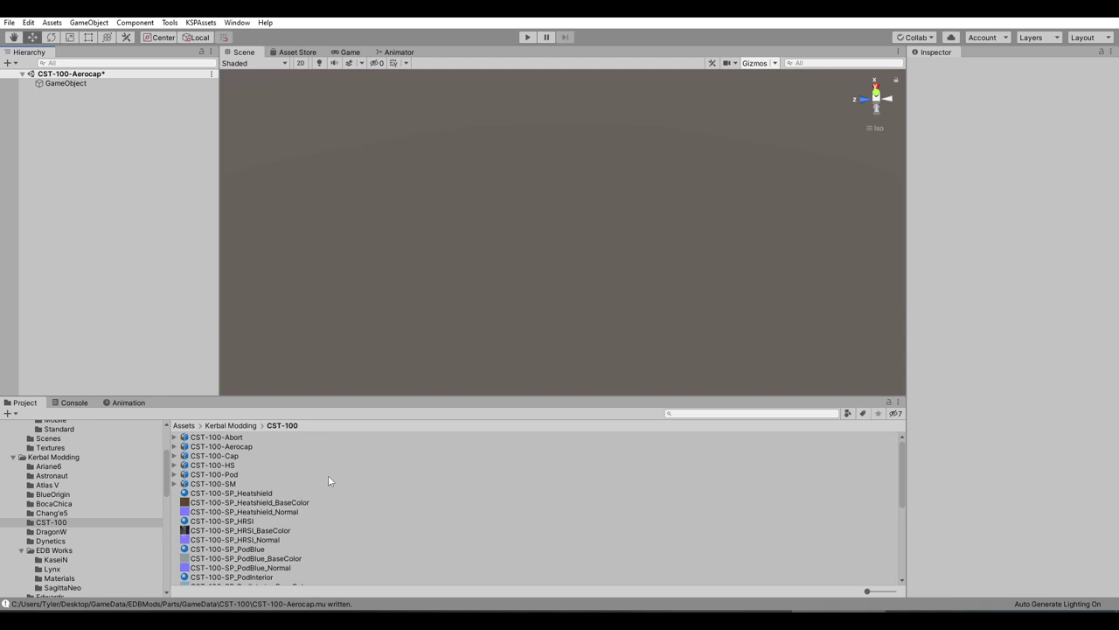
click(234, 456)
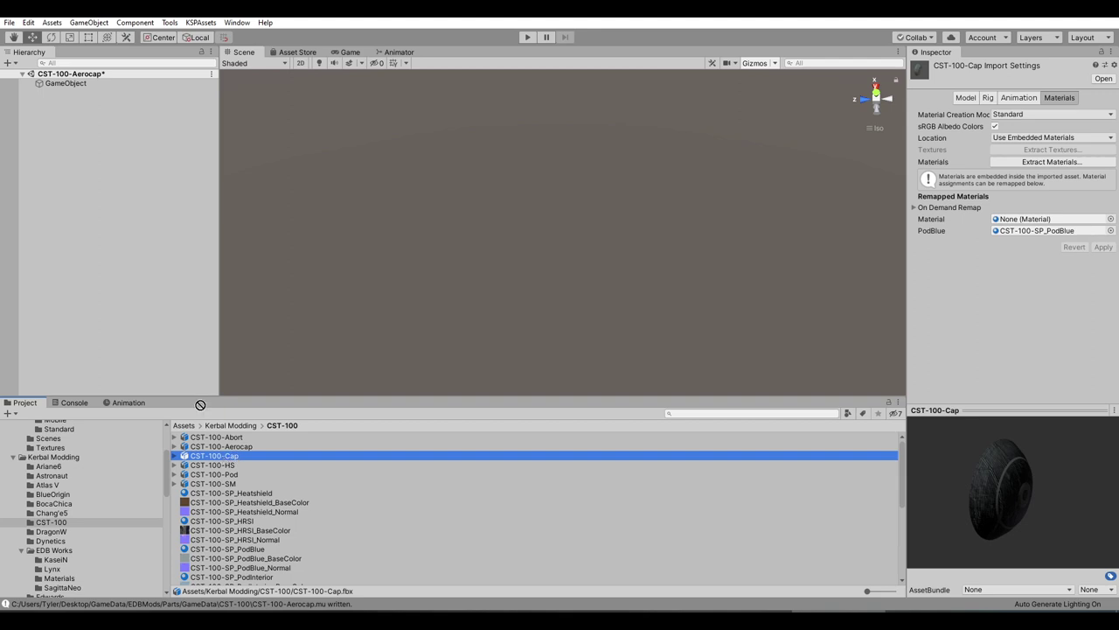
drag(201, 404, 96, 126)
drag(70, 87, 68, 84)
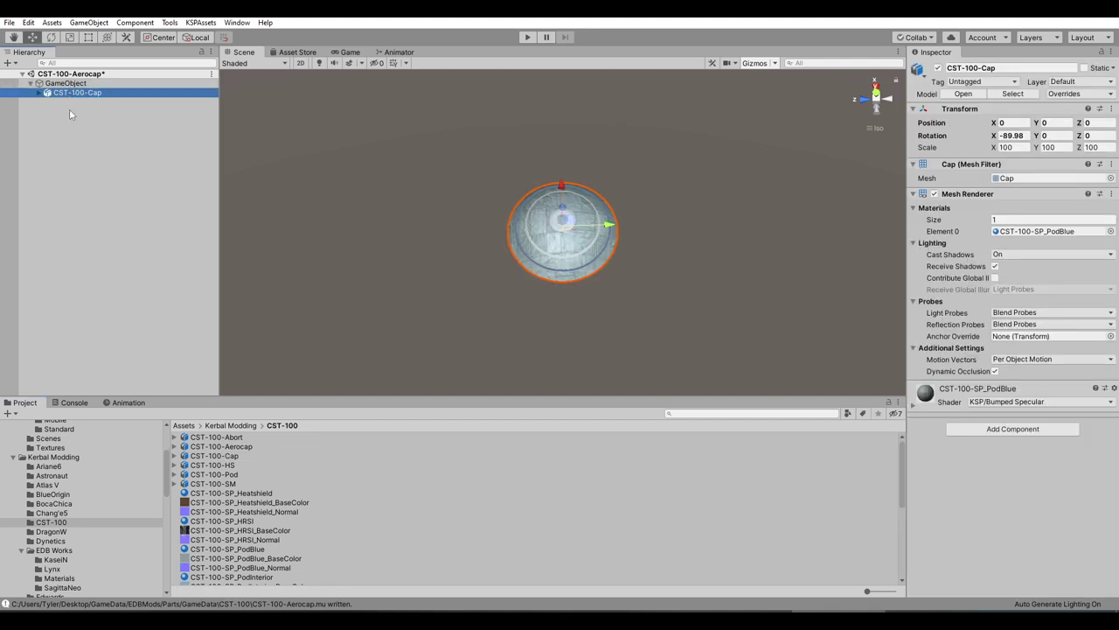
- Remove the Mesh Renderer from ColliderC under CST-100-Cap
click(48, 103)
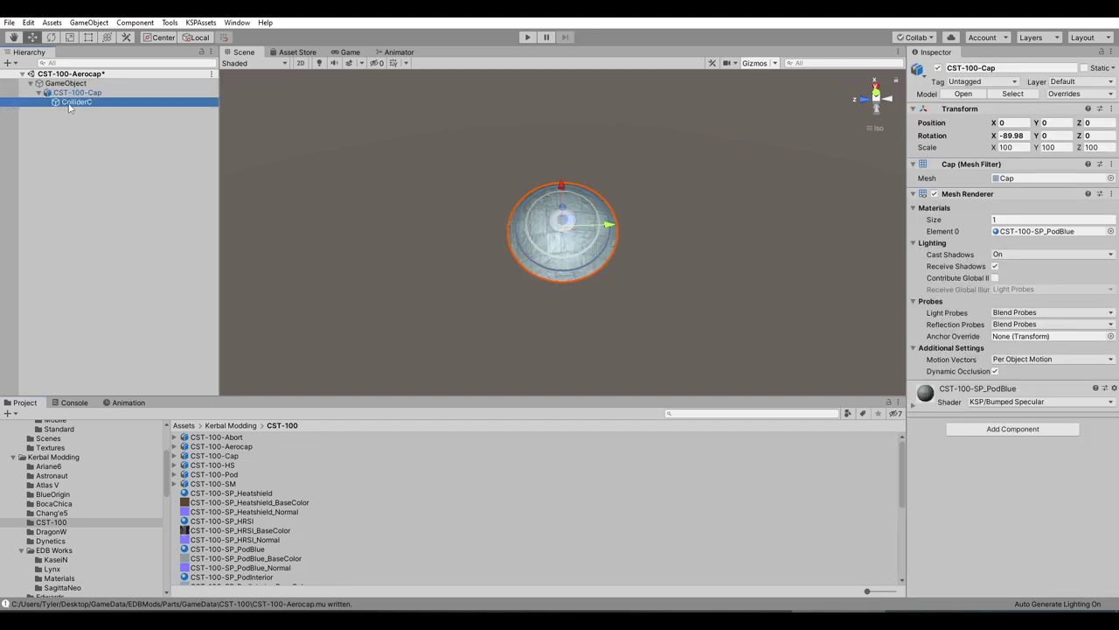
right_click(1003, 188)
click(1038, 210)
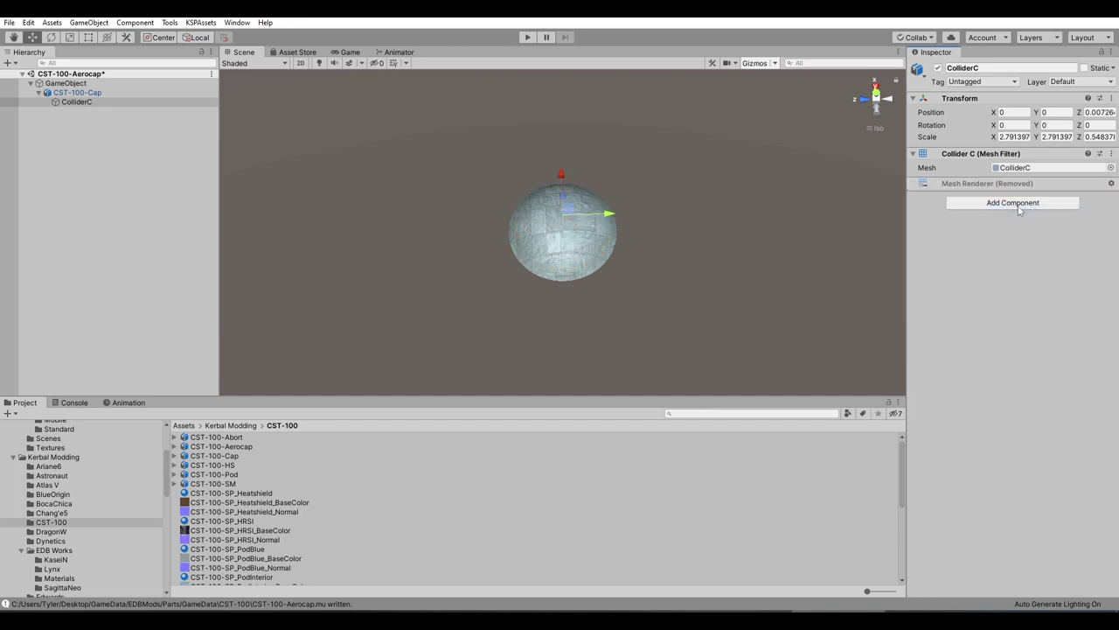
- Add a Mesh Collider to ColliderC, make it convex, and check its fit on the cap
click(1013, 203)
click(976, 361)
click(980, 349)
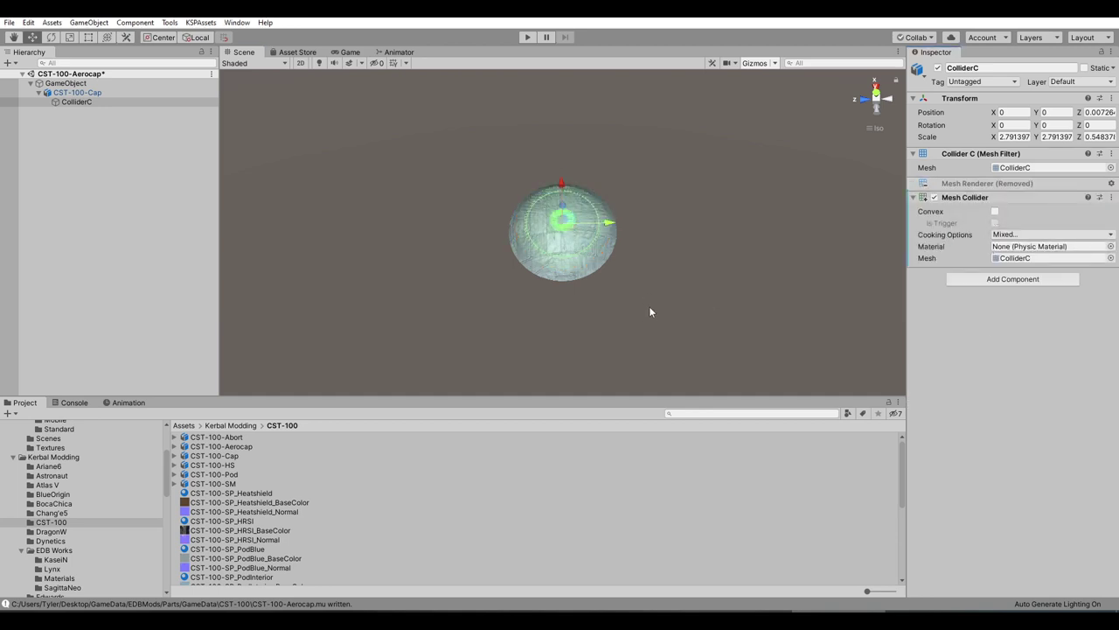
middle_drag(650, 311, 649, 266)
scroll(650, 267, up, 12)
alt+drag(679, 305, 551, 133)
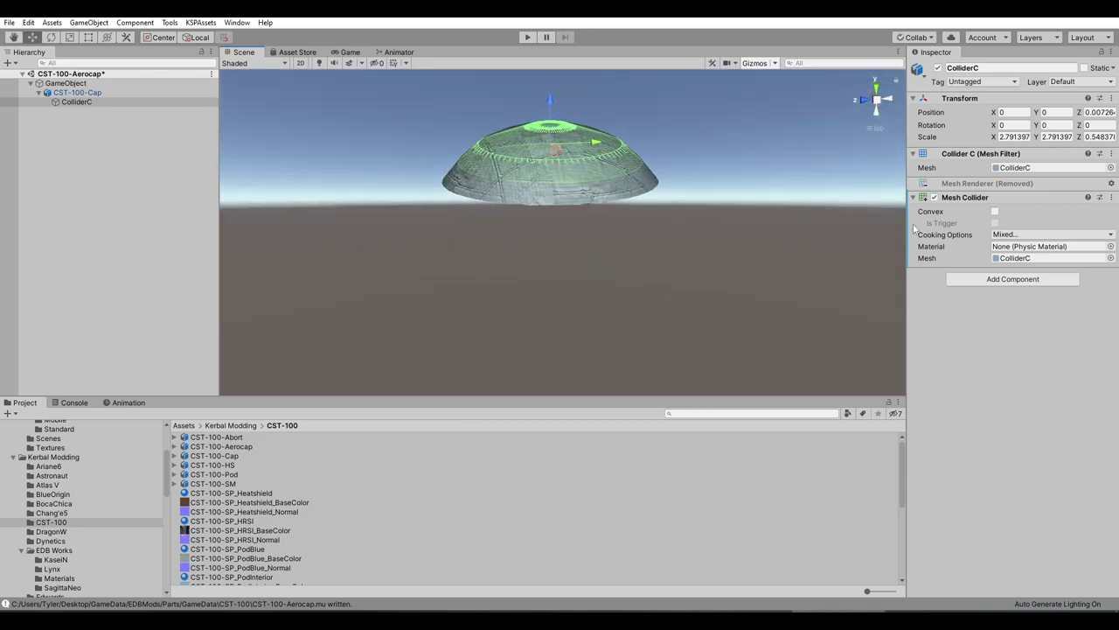
click(996, 211)
alt+drag(516, 173, 461, 300)
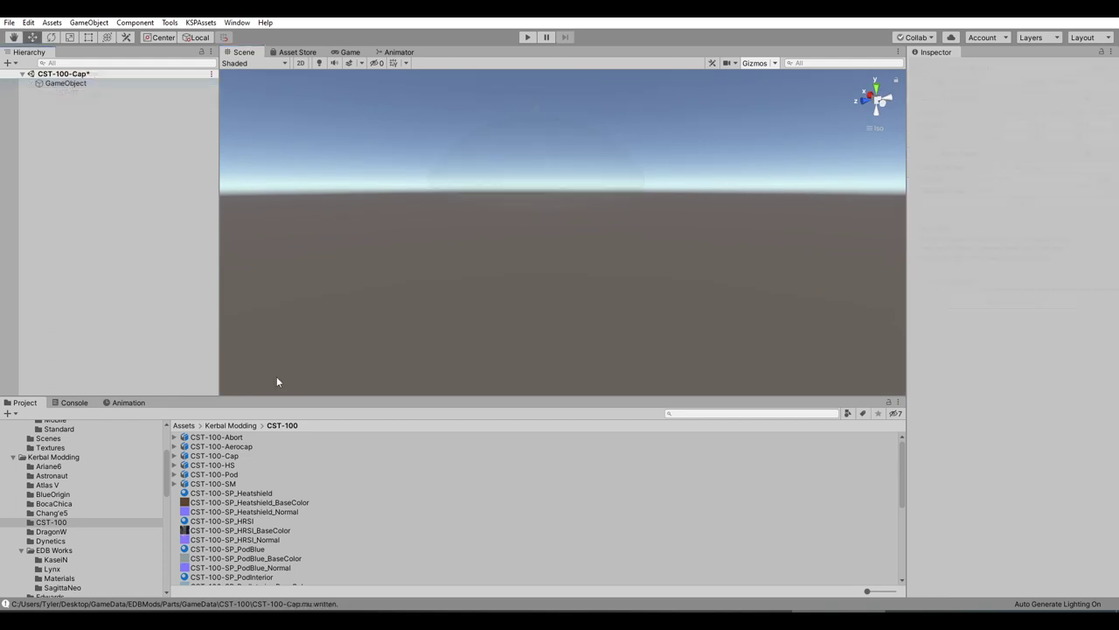
- Place the CST-100-HS model from the CST-100 folder as a child of GameObject
click(214, 464)
drag(215, 464, 28, 145)
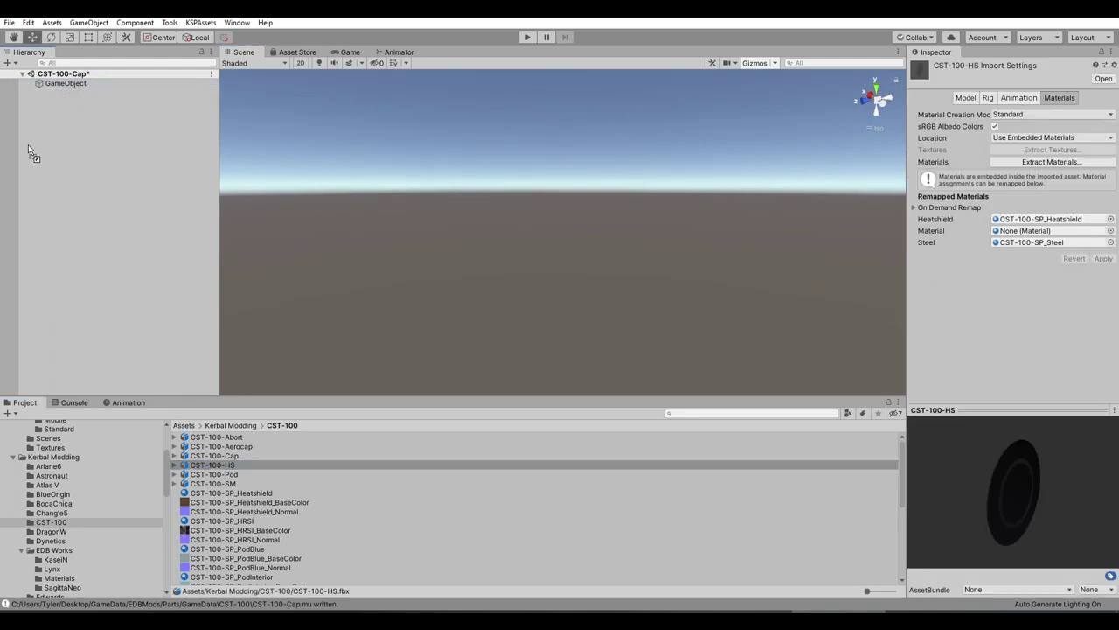
drag(57, 90, 61, 84)
- Remove the Mesh Renderer from ColliderH under CST-100-HS
click(38, 91)
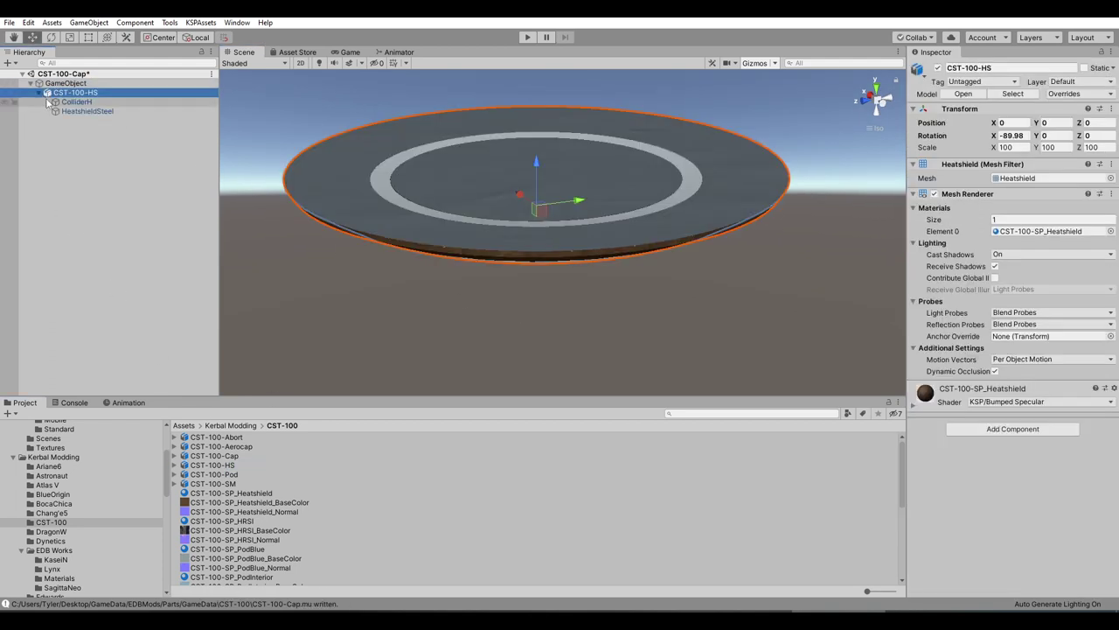
click(70, 103)
click(1111, 182)
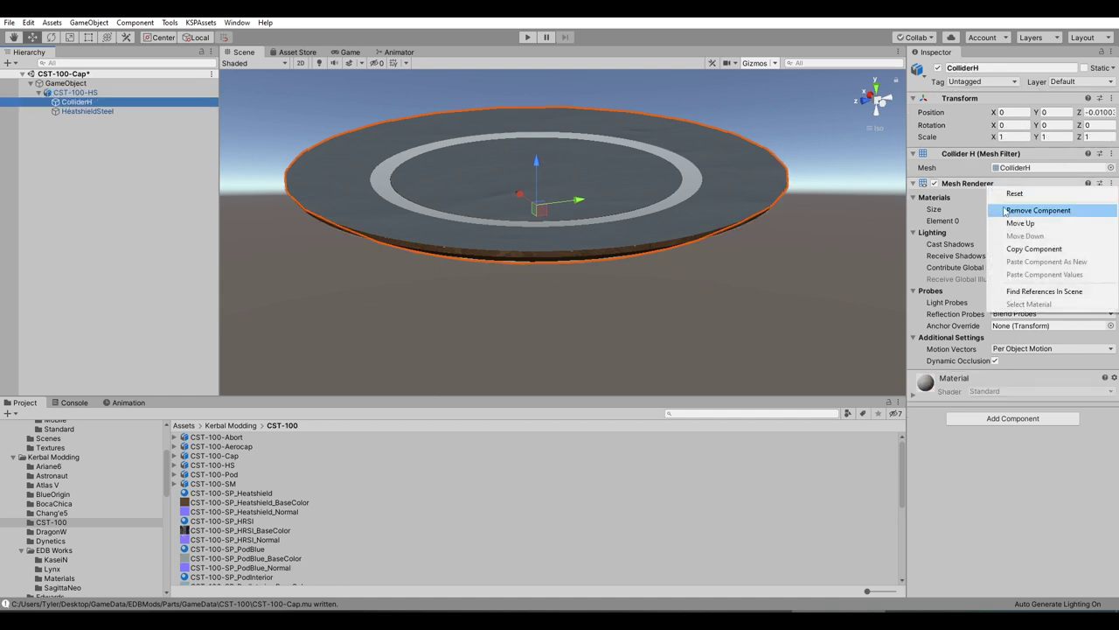
click(996, 210)
- Add a Mesh Collider to ColliderH, make it convex, and check its fit on the heat shield
click(1006, 203)
click(994, 355)
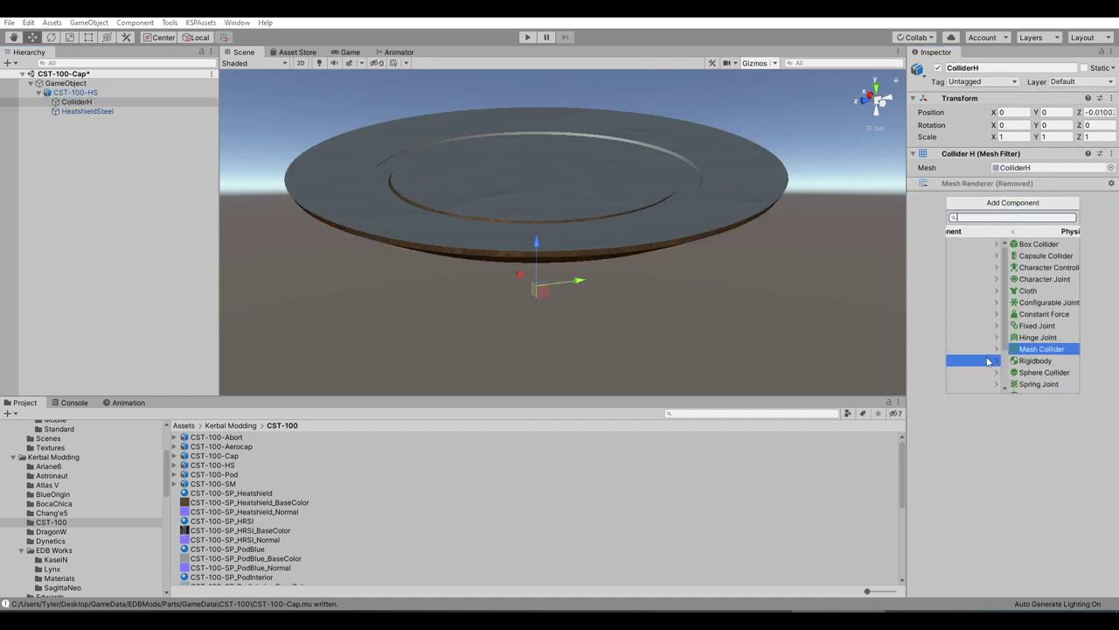
click(980, 349)
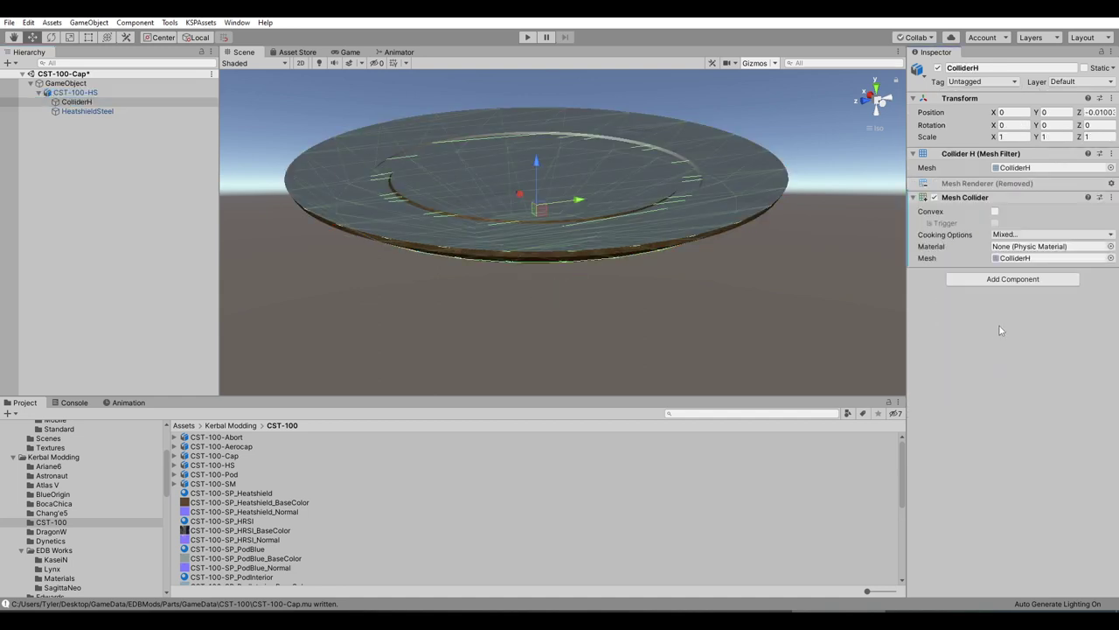
click(996, 211)
alt+drag(718, 285, 454, 139)
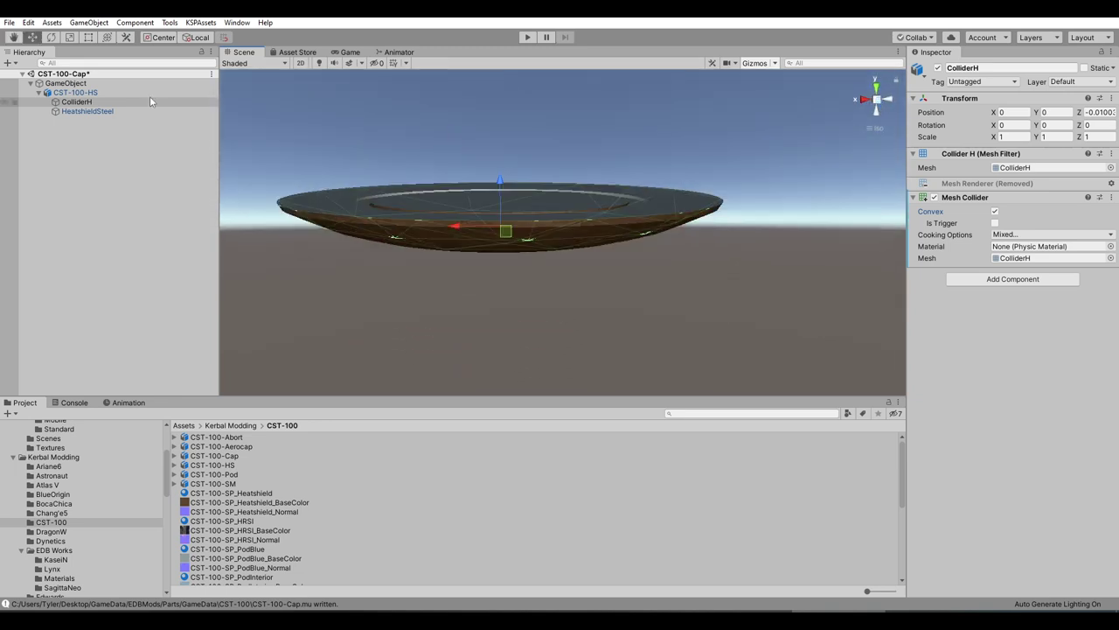
- Set the Part Tools model name on GameObject to CST-100-HS and write the model file
click(66, 83)
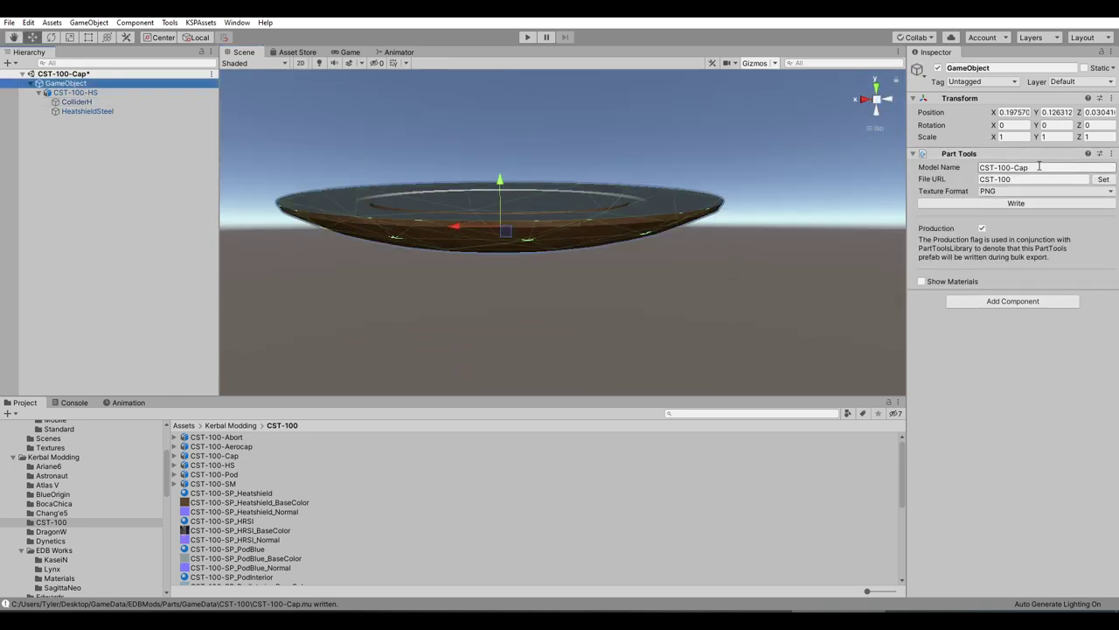
drag(1039, 167, 1016, 168)
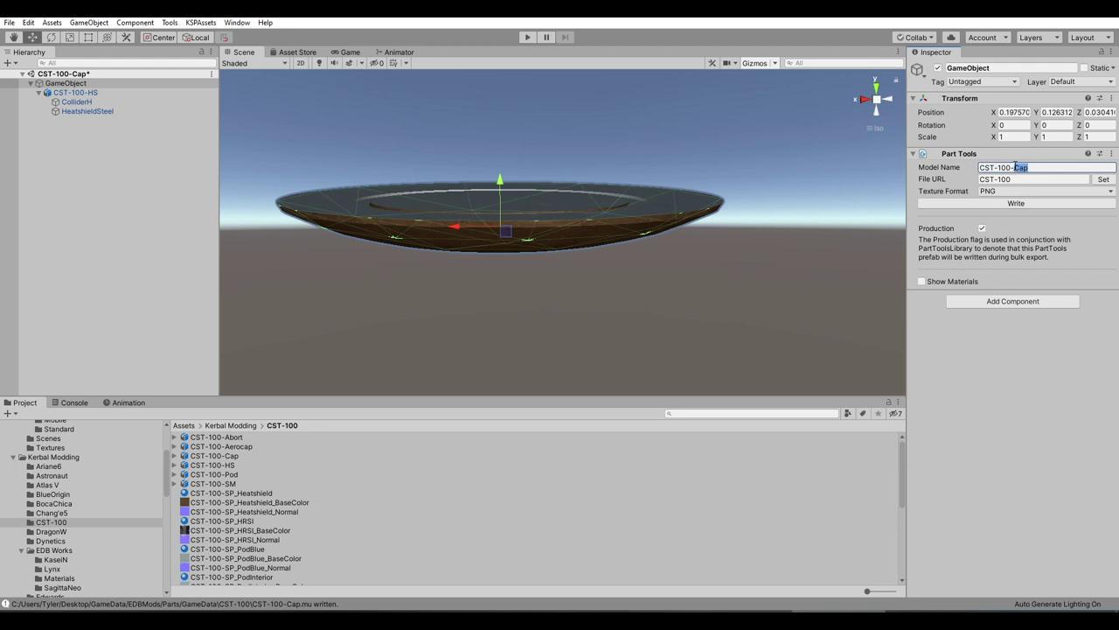
click(1014, 202)
- Replace the CST-100-HS model under GameObject with the CST-100-Pod model
click(86, 92)
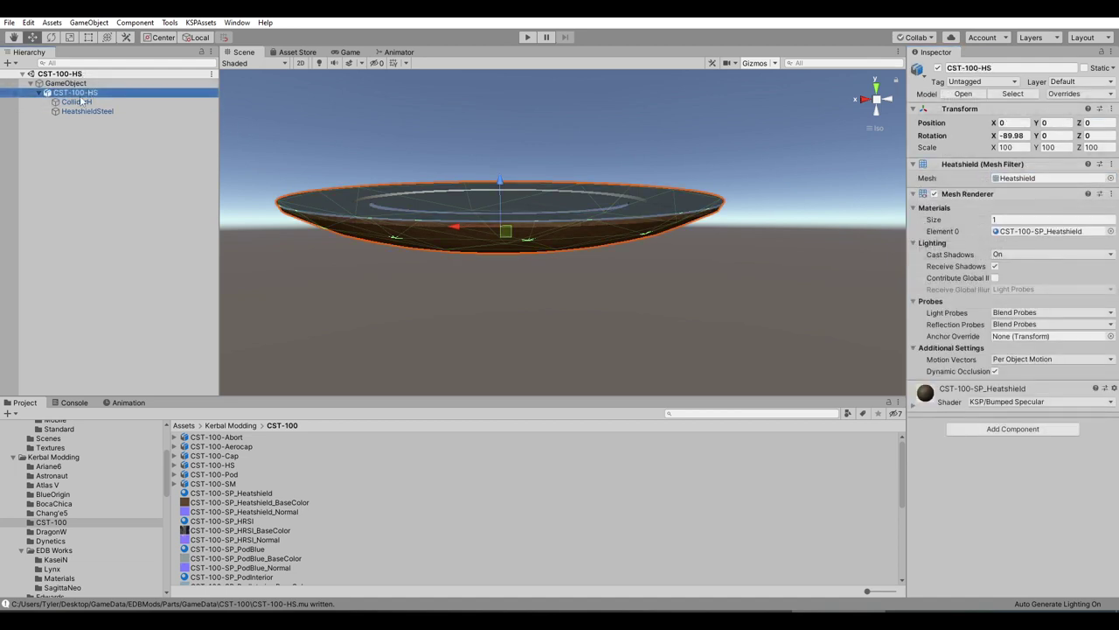
key(Delete)
drag(232, 484, 70, 86)
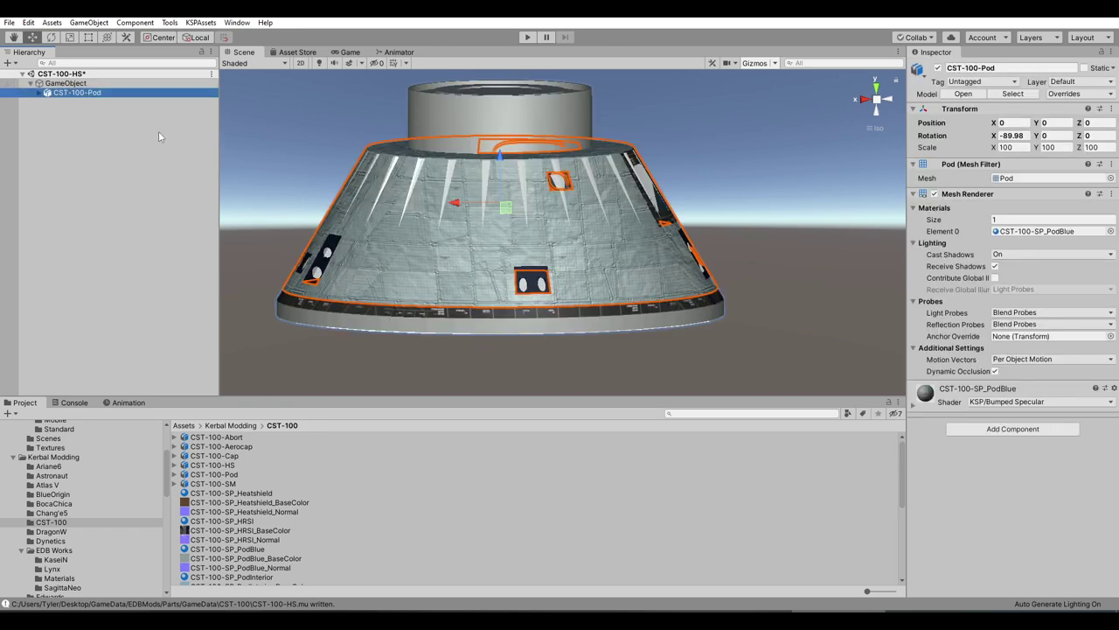
- Remove the Mesh Renderer from Collider.000 and Collider.001 under CST-100-Pod
alt+drag(389, 188, 331, 231)
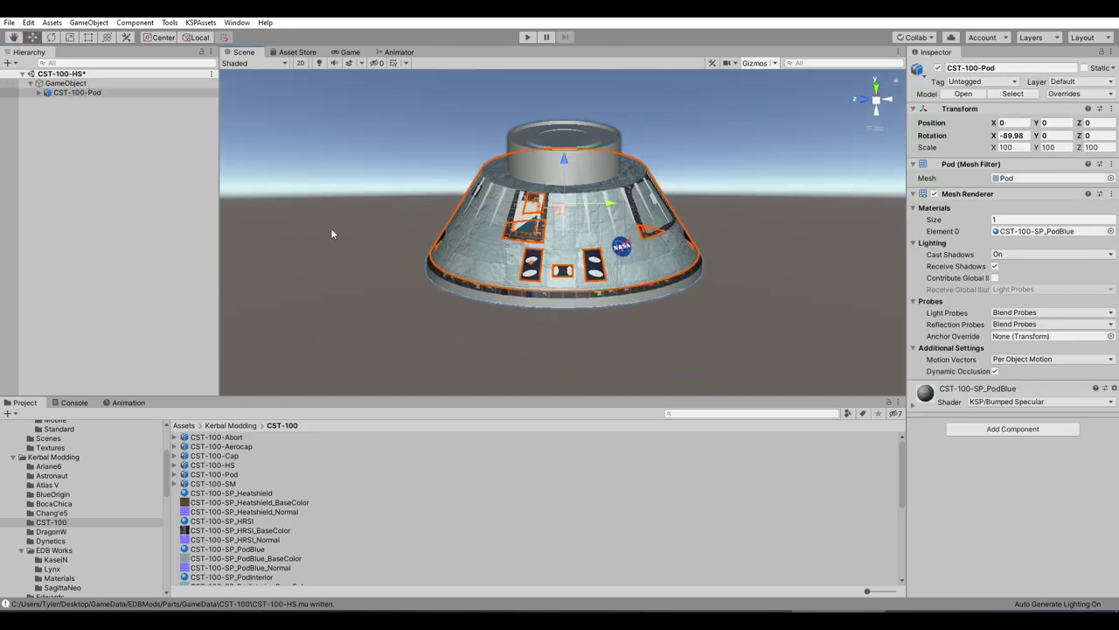
click(38, 92)
click(81, 101)
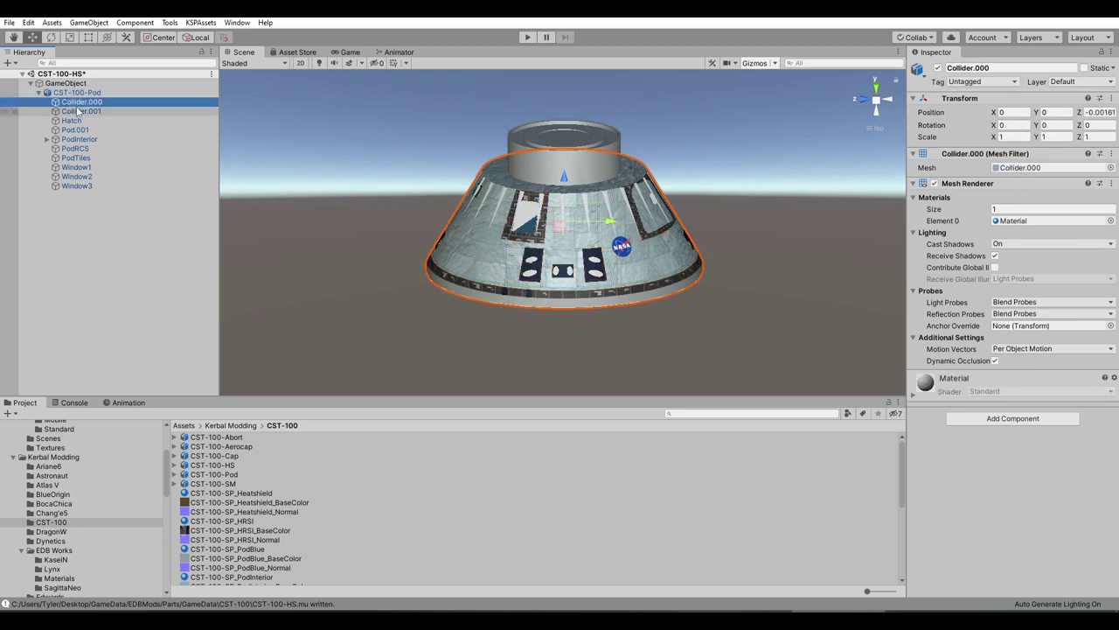
shift+click(79, 111)
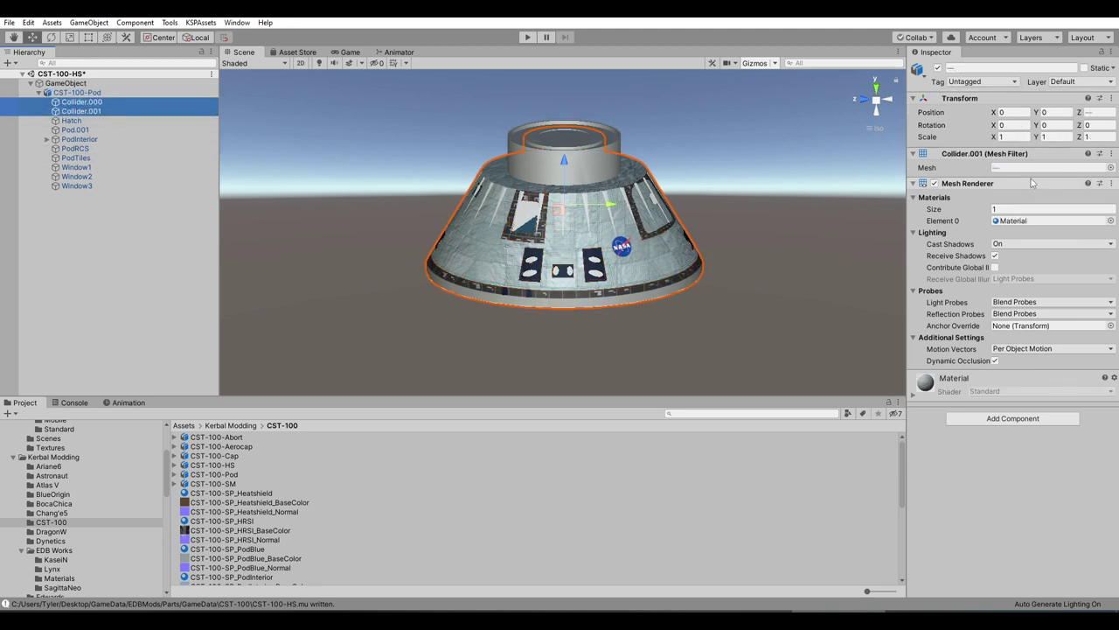
right_click(1018, 185)
click(1027, 206)
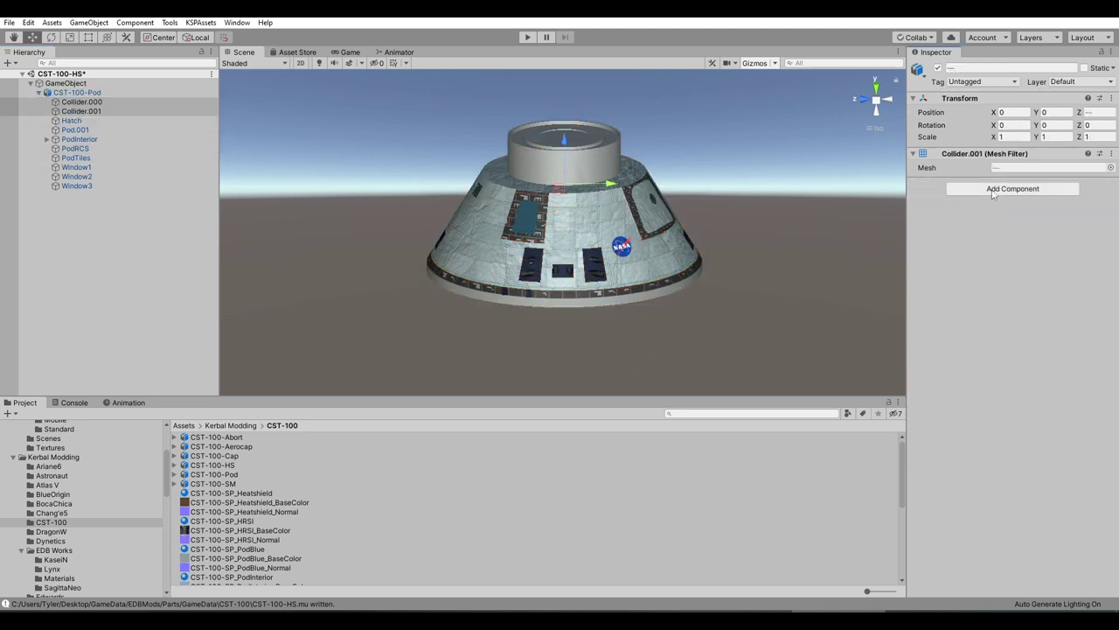
- Add a Mesh Collider to both Collider.000 and Collider.001 and make them convex
click(992, 190)
click(1001, 347)
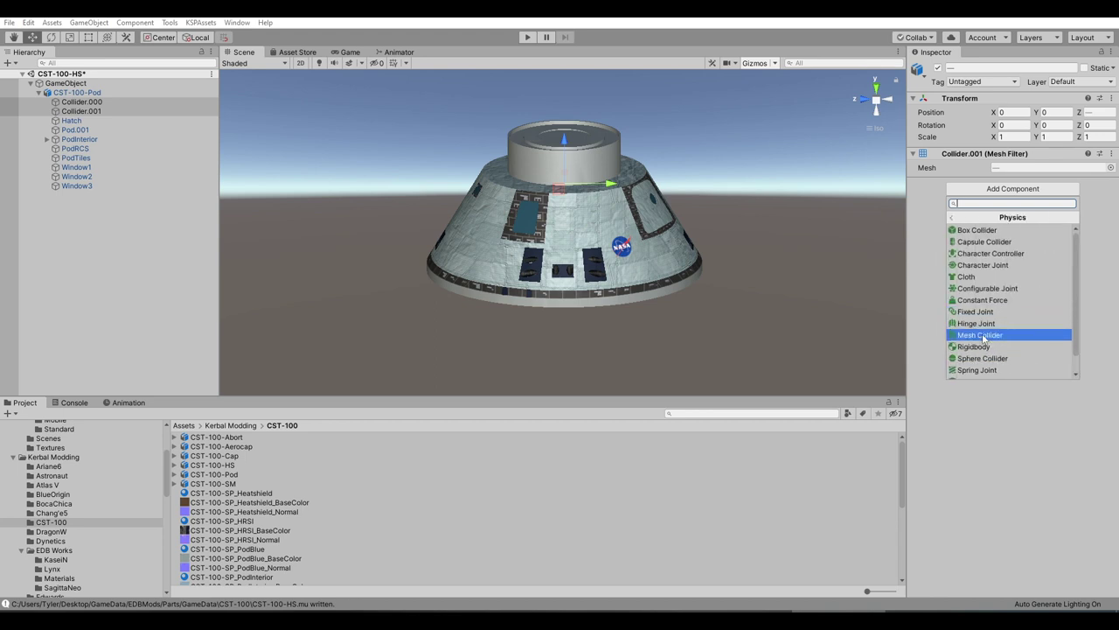
click(983, 336)
click(994, 198)
- Examine from several angles how the two convex colliders fit the pod's body and the cylinder on top
alt+drag(629, 277, 608, 245)
scroll(603, 237, up, 2)
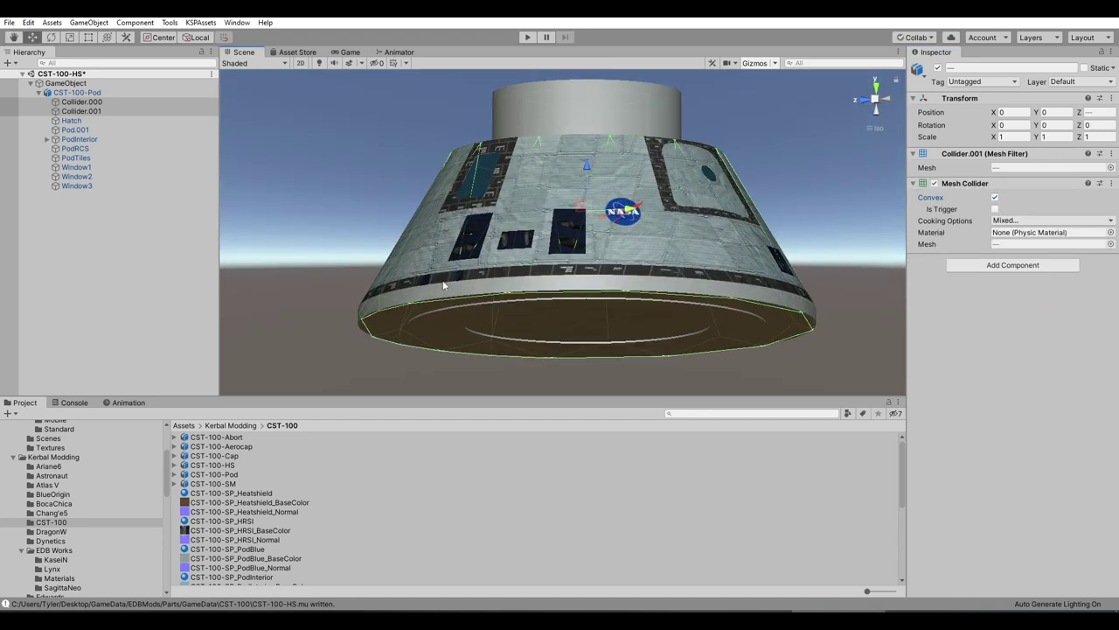
mouse_move(717, 184)
alt+mouse_down()
mouse_move(612, 182)
mouse_move(595, 220)
mouse_move(618, 200)
mouse_move(647, 134)
alt+mouse_up()
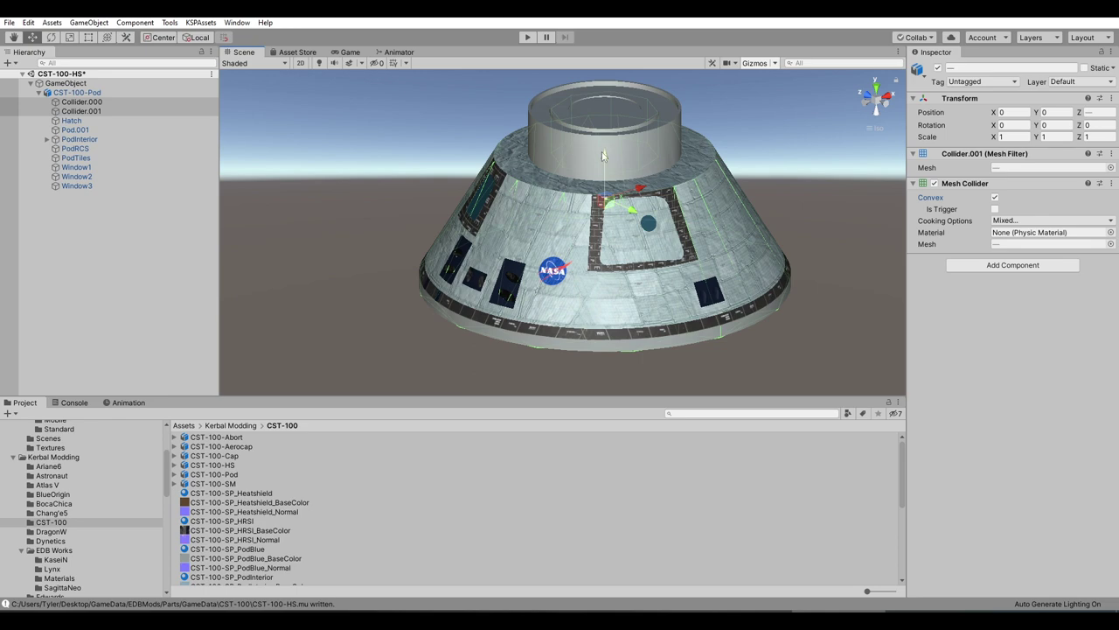
shift+middle_drag(604, 151, 595, 190)
scroll(601, 189, up, 4)
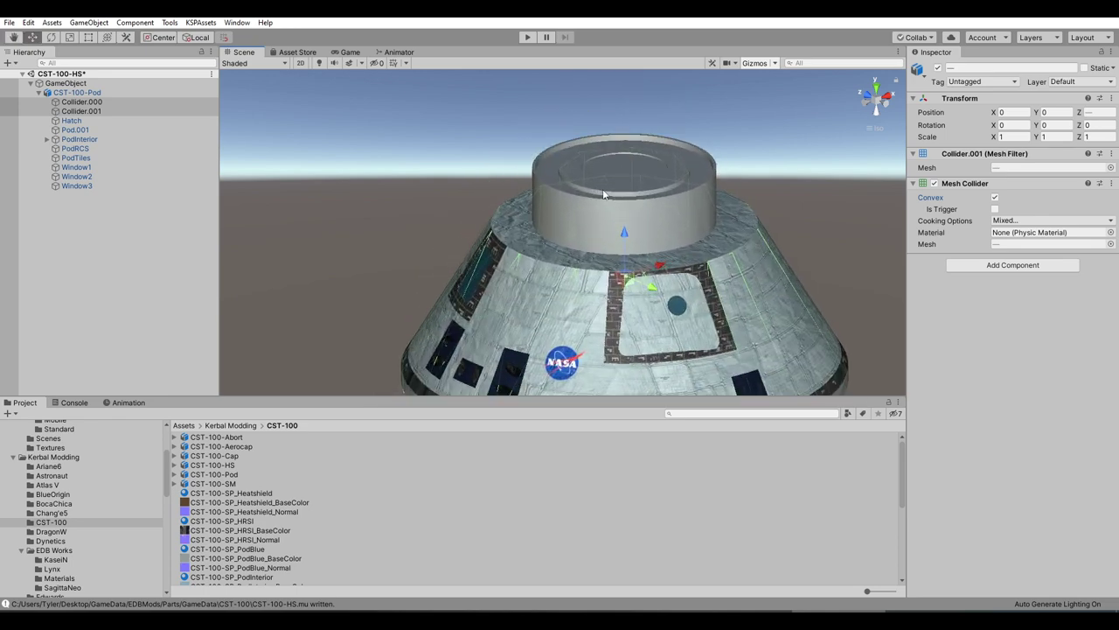
alt+drag(603, 195, 682, 131)
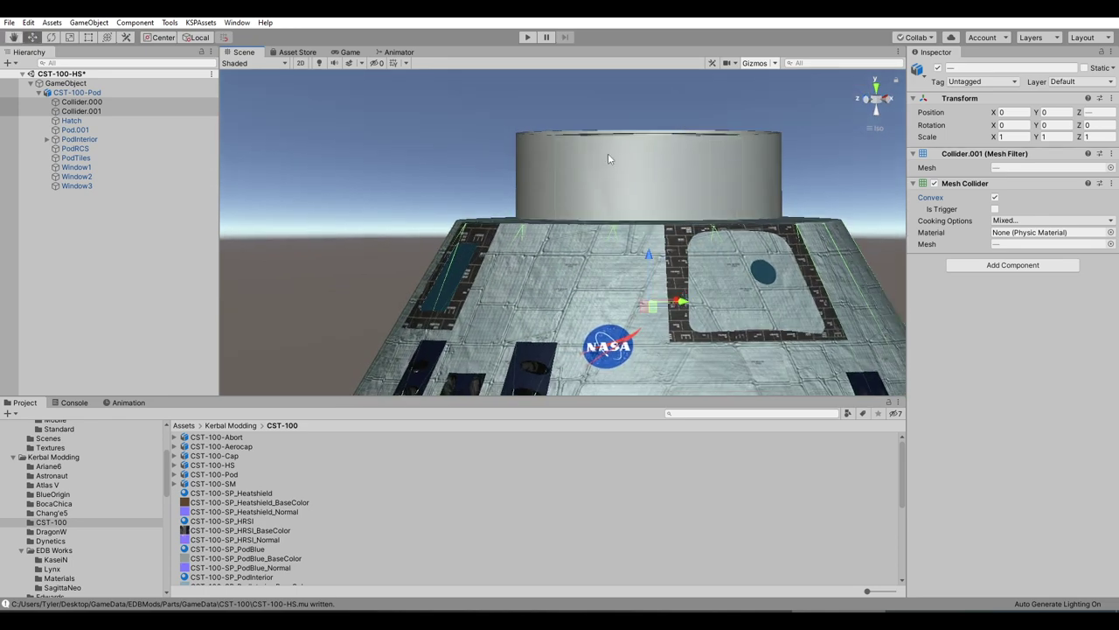
alt+drag(609, 158, 585, 161)
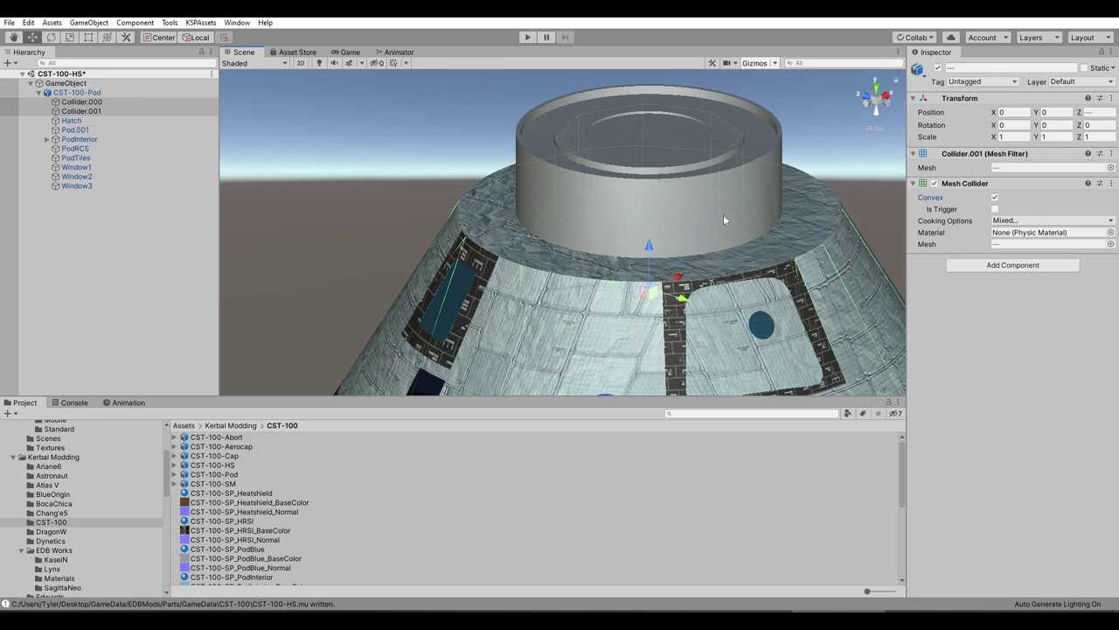
click(88, 105)
alt+drag(514, 198, 533, 160)
- Set Collider.001's X and Y scale to 1.45 to match the pod's upper cylinder, and check the fit
click(83, 111)
alt+drag(699, 210, 762, 215)
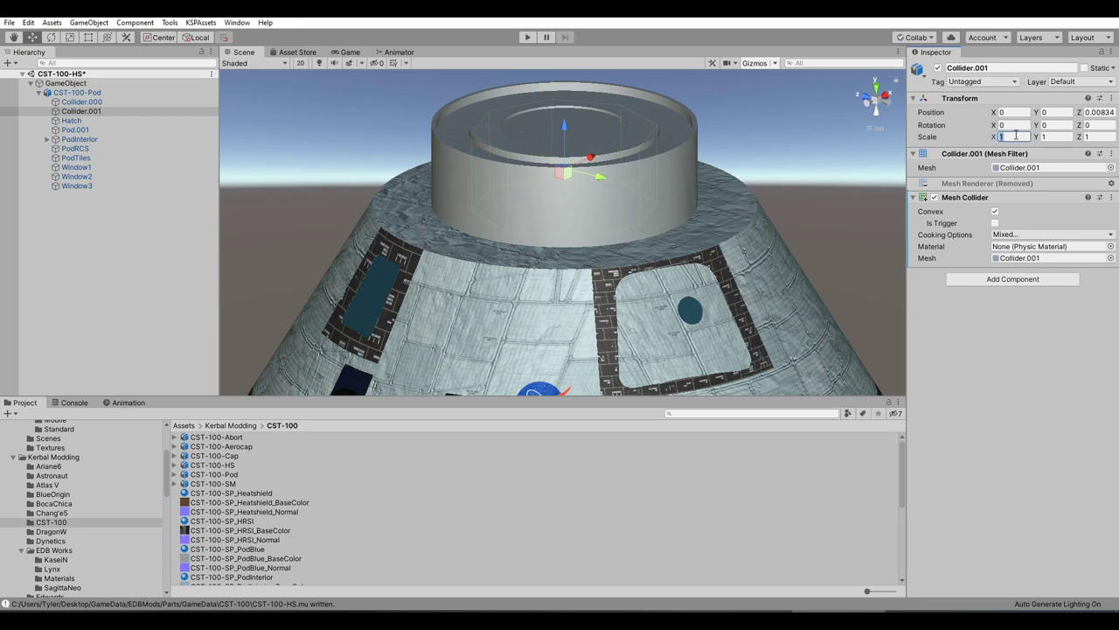
text(1.25)
click(1055, 136)
alt+drag(650, 159, 667, 300)
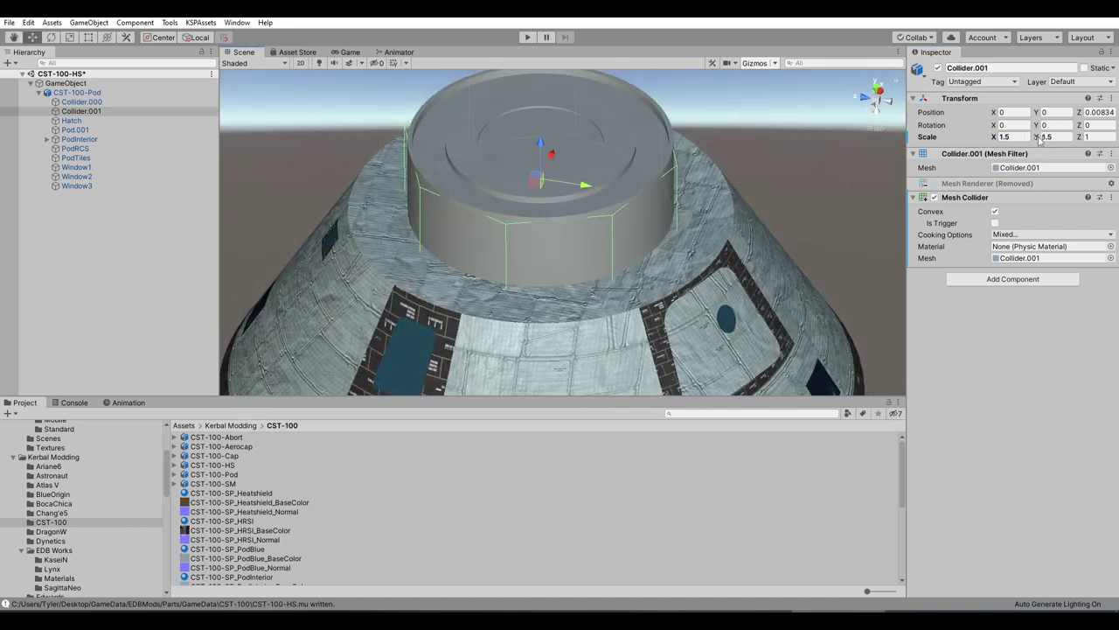
click(1055, 137)
text(1.34)
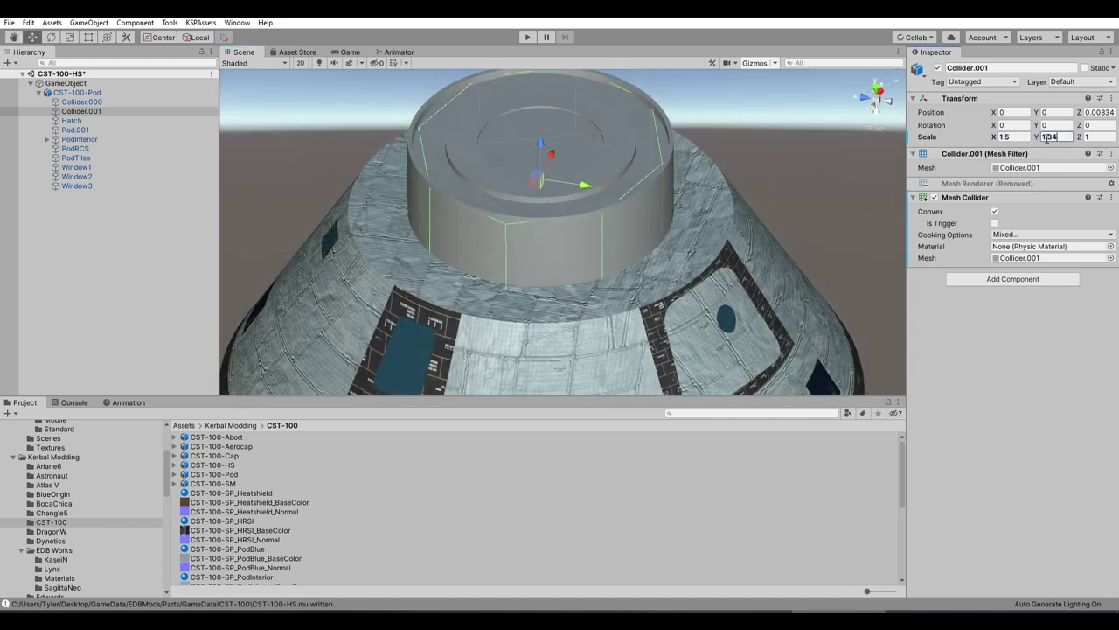
key(BackSpace)
key(BackSpace)
text(45)
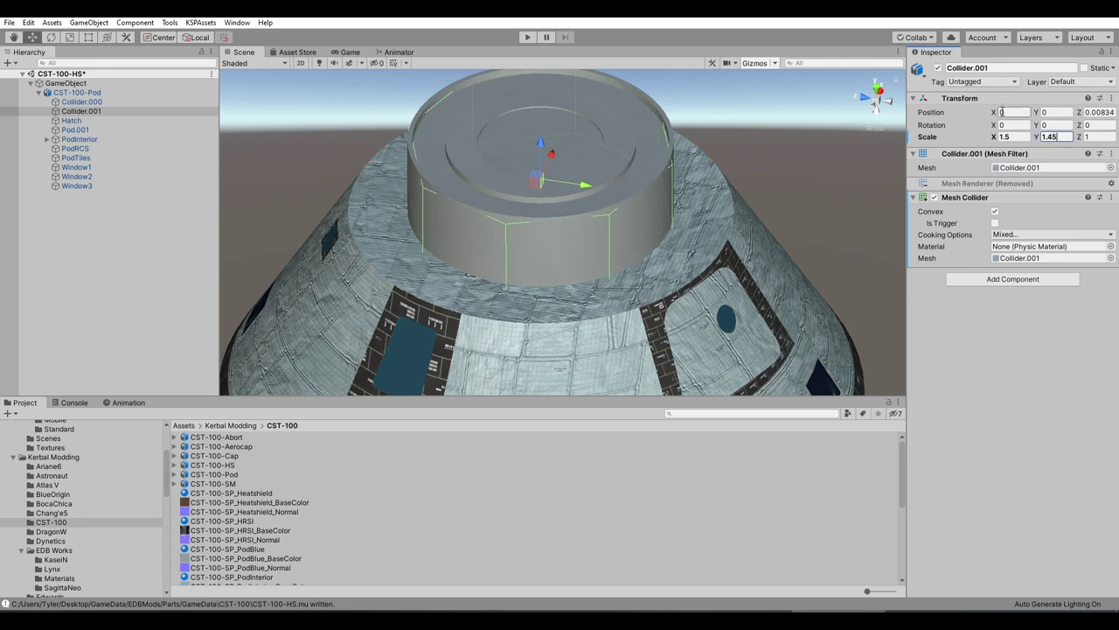
text(1.45)
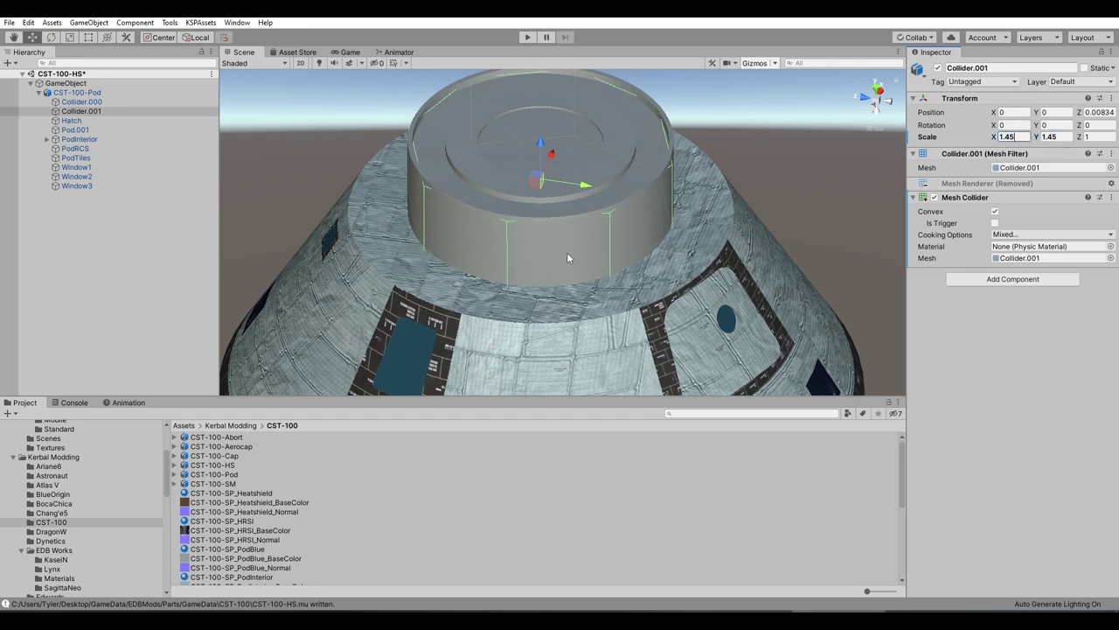
alt+drag(567, 252, 724, 188)
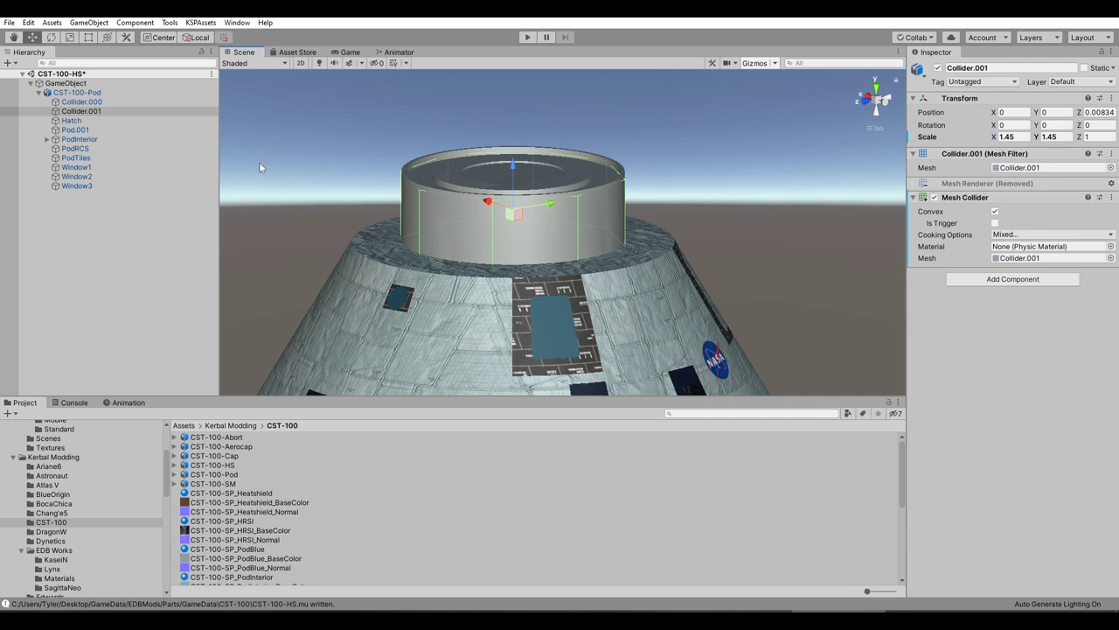
alt+drag(593, 250, 610, 288)
middle_drag(590, 348, 627, 275)
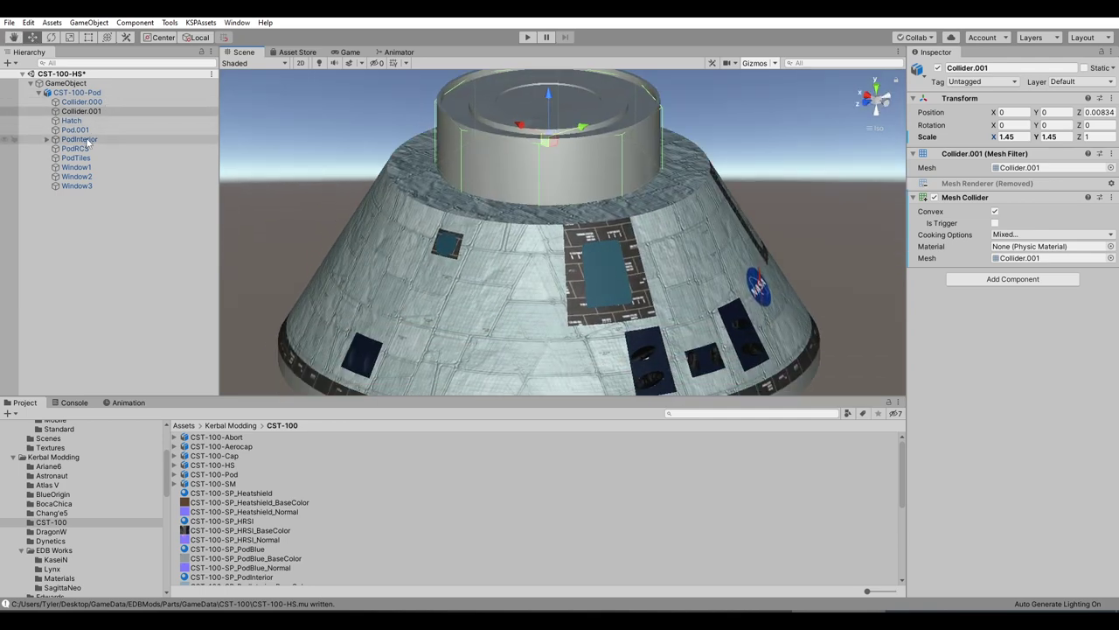
- Create an empty object at the root of the scene, outside GameObject
scroll(525, 173, down, 9)
alt+drag(625, 237, 699, 256)
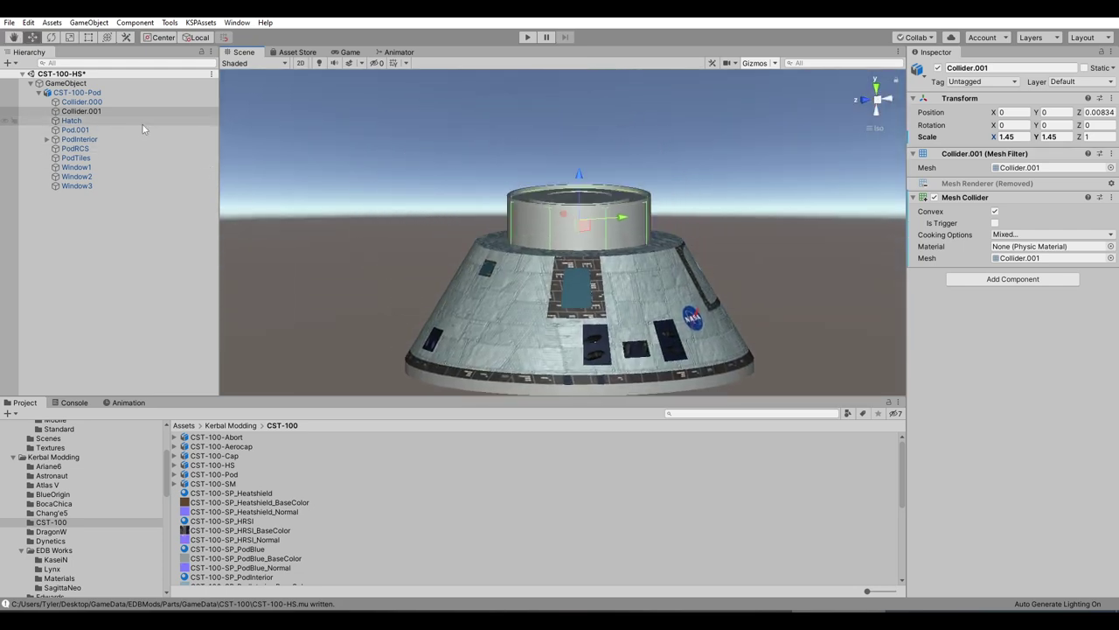
click(66, 84)
right_click(62, 228)
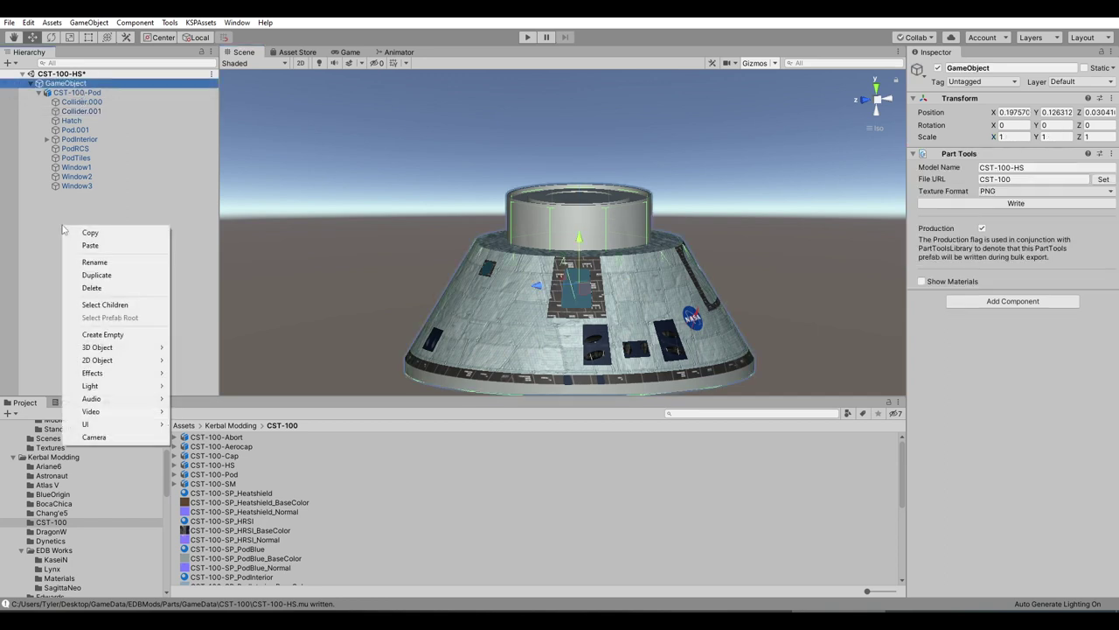
click(102, 334)
- Move the new empty object onto a nozzle in the pod's small central thruster opening, at about X -1.847, Y -0.452, Z 0.156
alt+drag(712, 245, 722, 292)
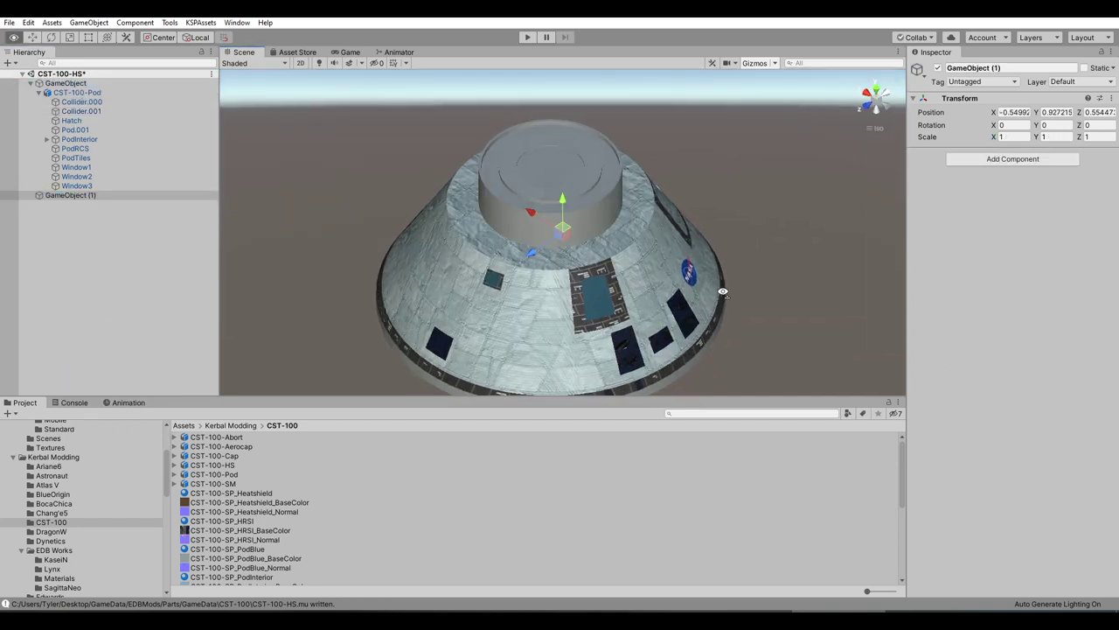
middle_drag(717, 282, 650, 252)
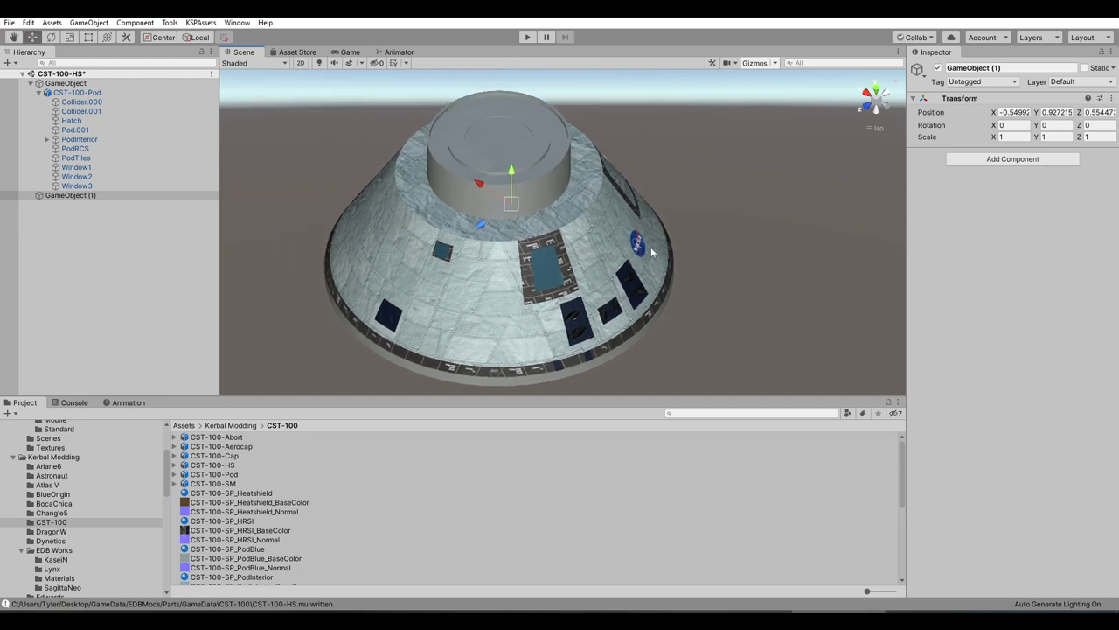
drag(476, 179, 538, 259)
alt+drag(537, 258, 583, 300)
alt+drag(627, 302, 631, 196)
middle_drag(630, 272, 630, 263)
mouse_move(629, 263)
alt+mouse_down()
mouse_move(625, 233)
mouse_move(622, 248)
mouse_move(638, 237)
mouse_move(636, 335)
mouse_move(629, 300)
mouse_move(575, 296)
alt+mouse_up()
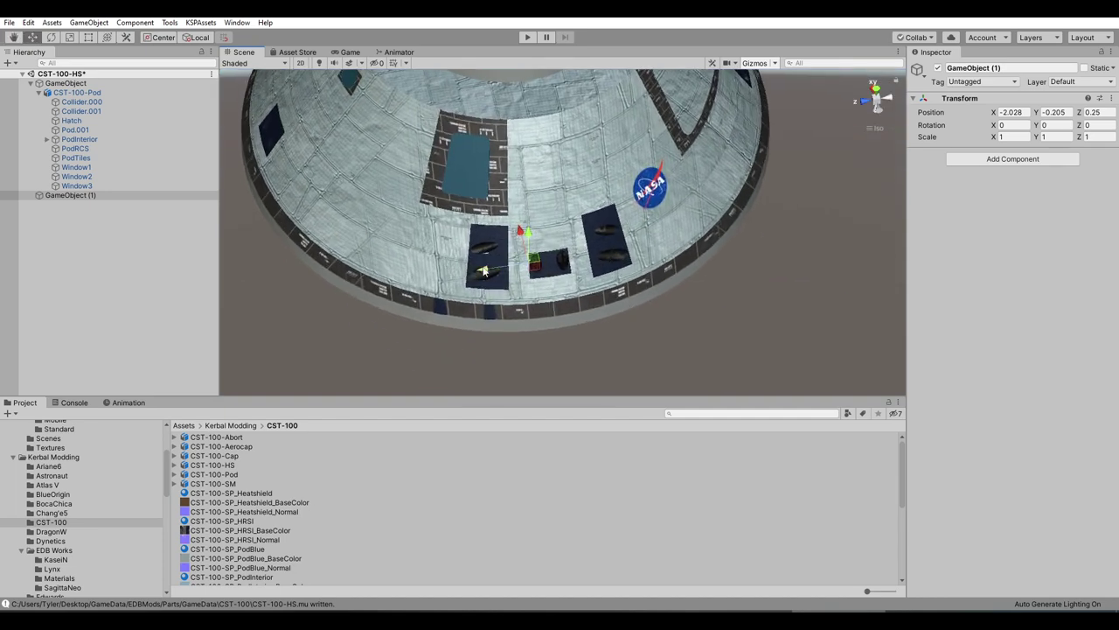
drag(485, 270, 498, 268)
alt+drag(498, 269, 726, 177)
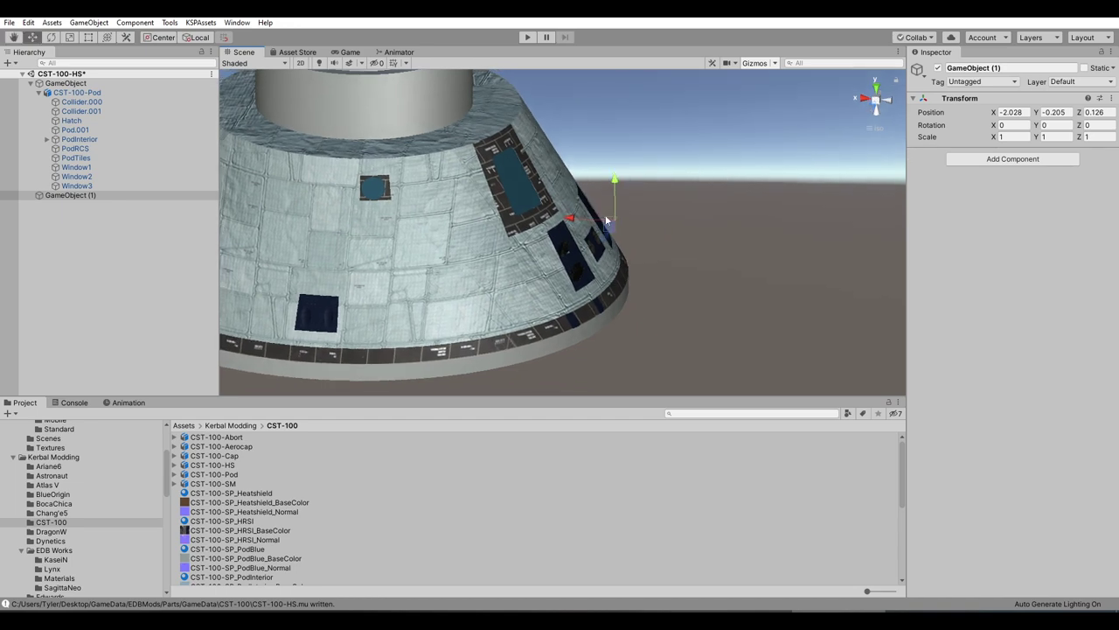
drag(575, 218, 554, 220)
drag(594, 178, 405, 210)
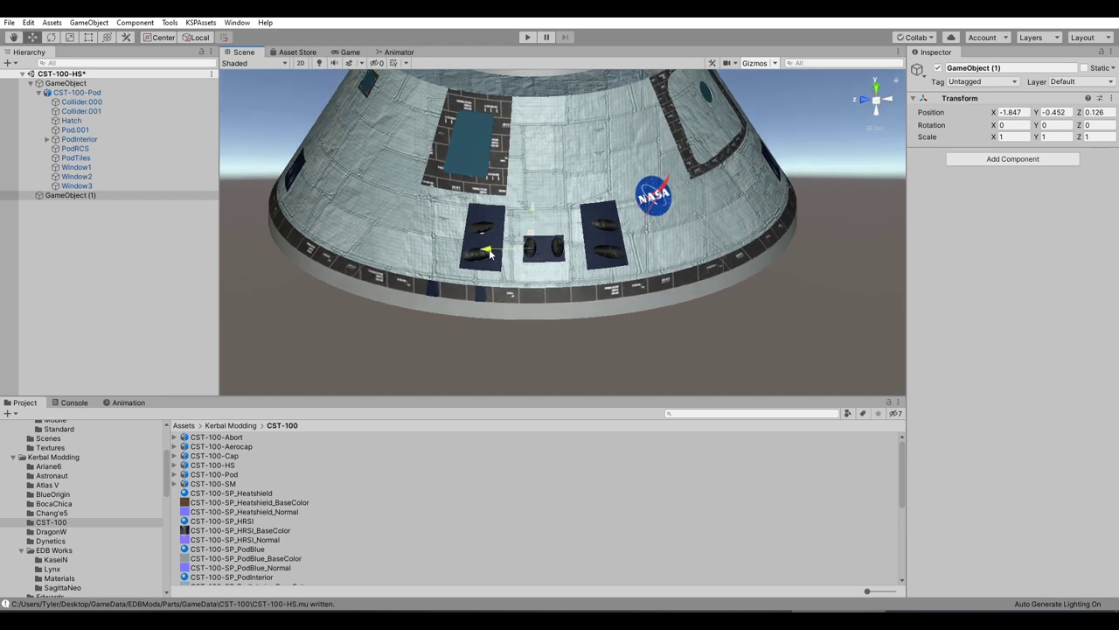
drag(490, 253, 487, 252)
- Rename the new empty object RCSthruster and check its position on the nozzle
right_click(74, 194)
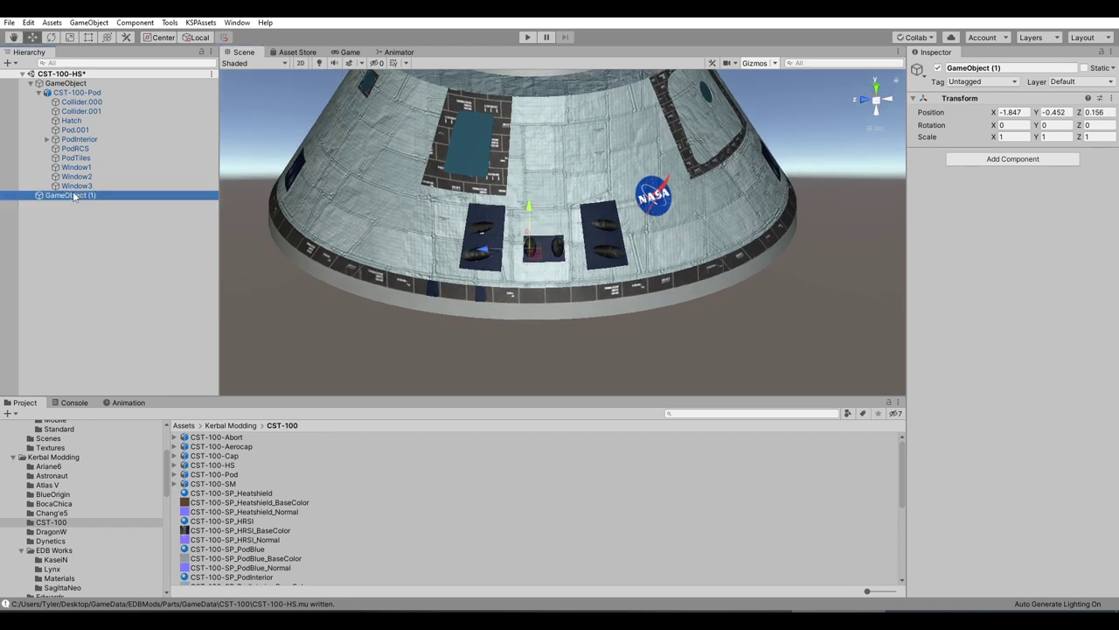
click(106, 229)
text(RCSthruster)
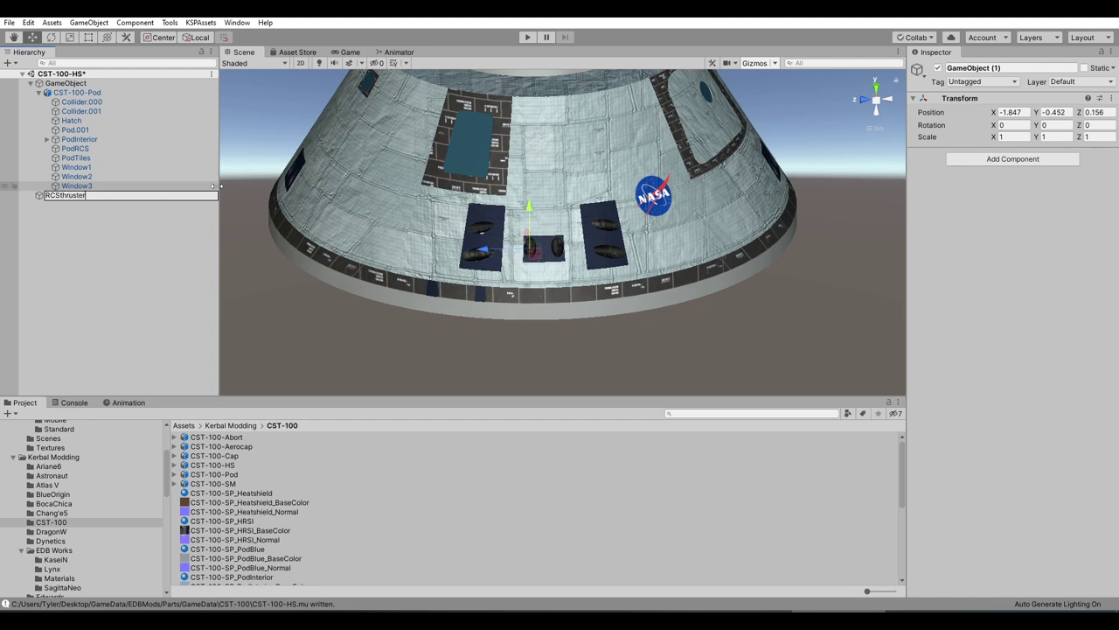
key(Return)
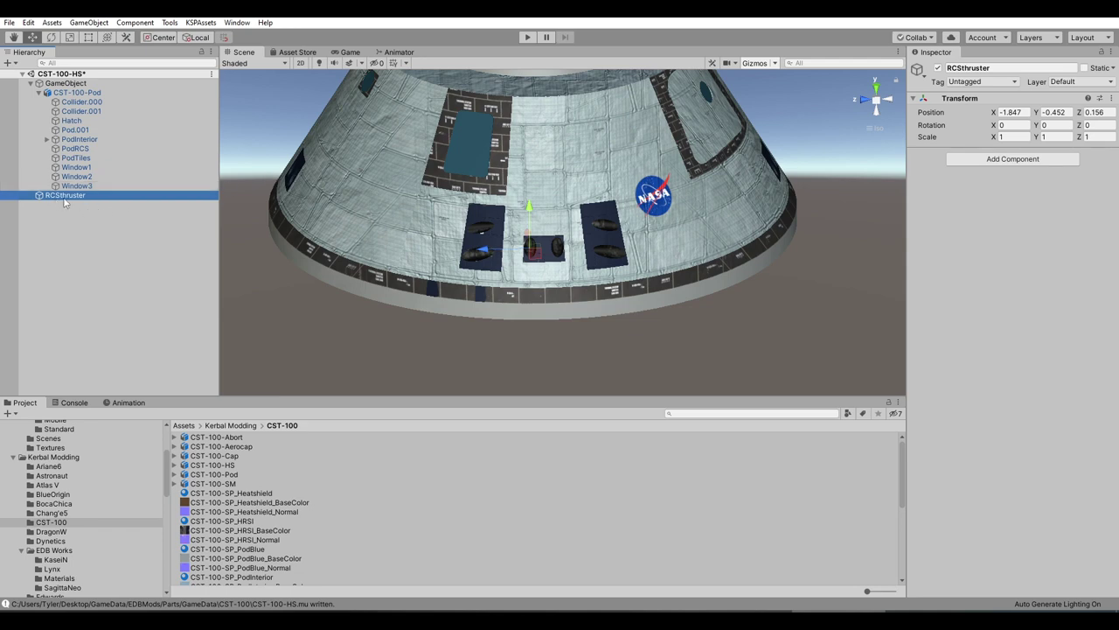
alt+drag(479, 213, 511, 329)
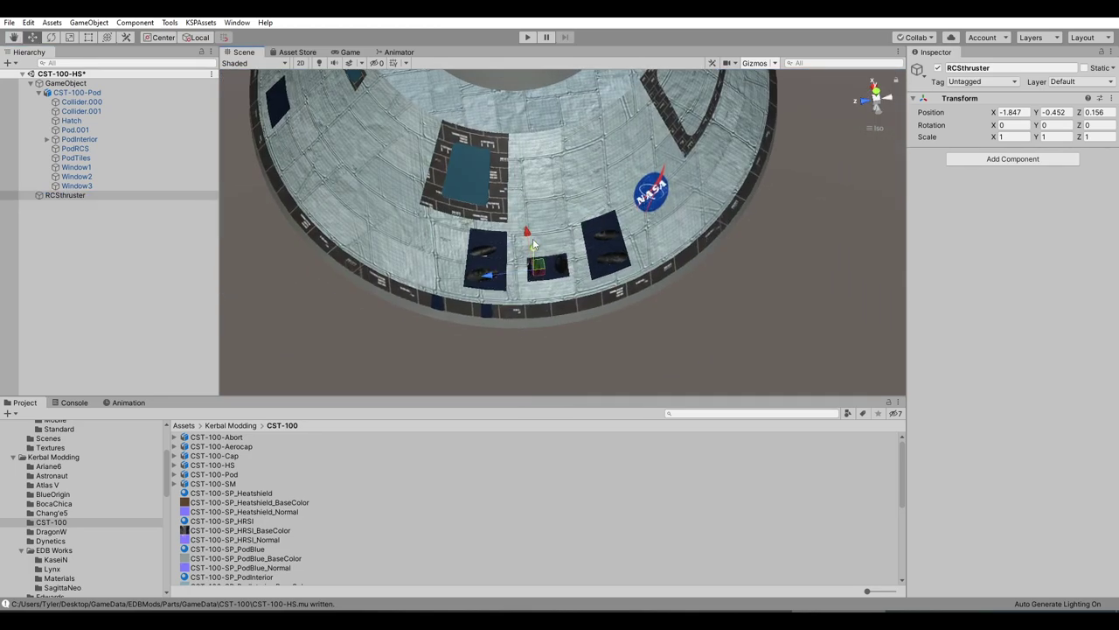
alt+drag(532, 244, 644, 212)
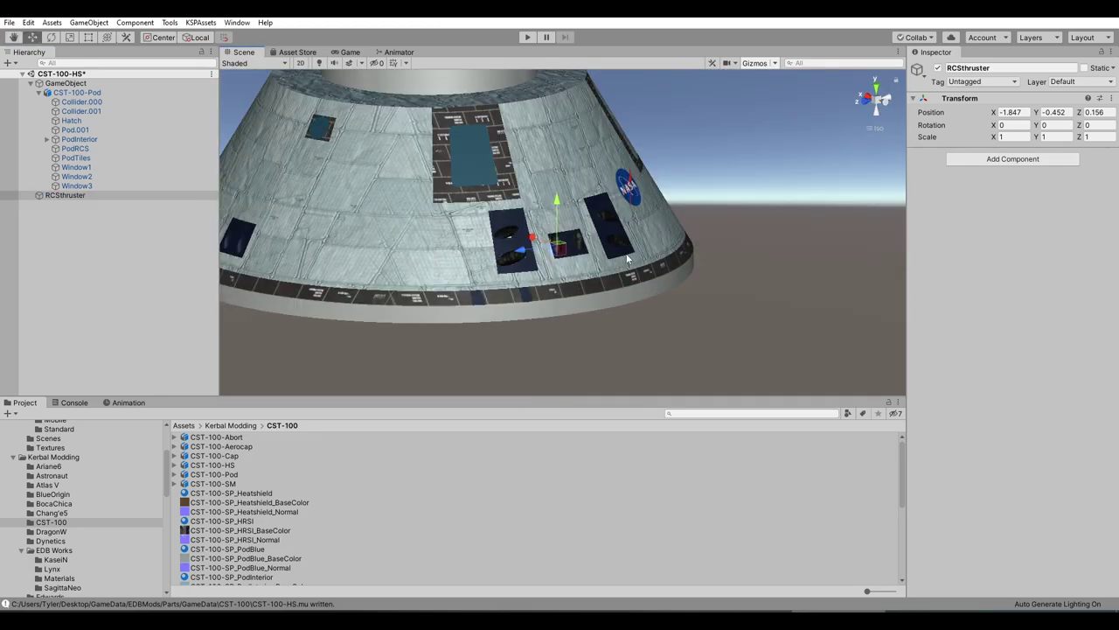
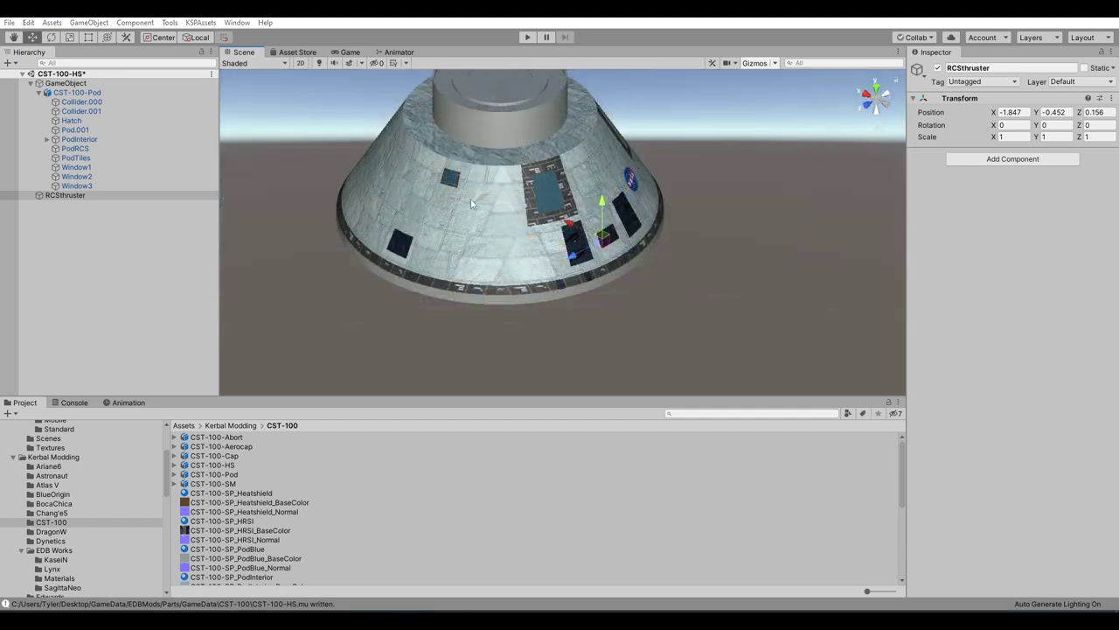
- Set GameObject's position to 0 on X, Y and Z, and check the pod's placement
click(88, 92)
click(77, 84)
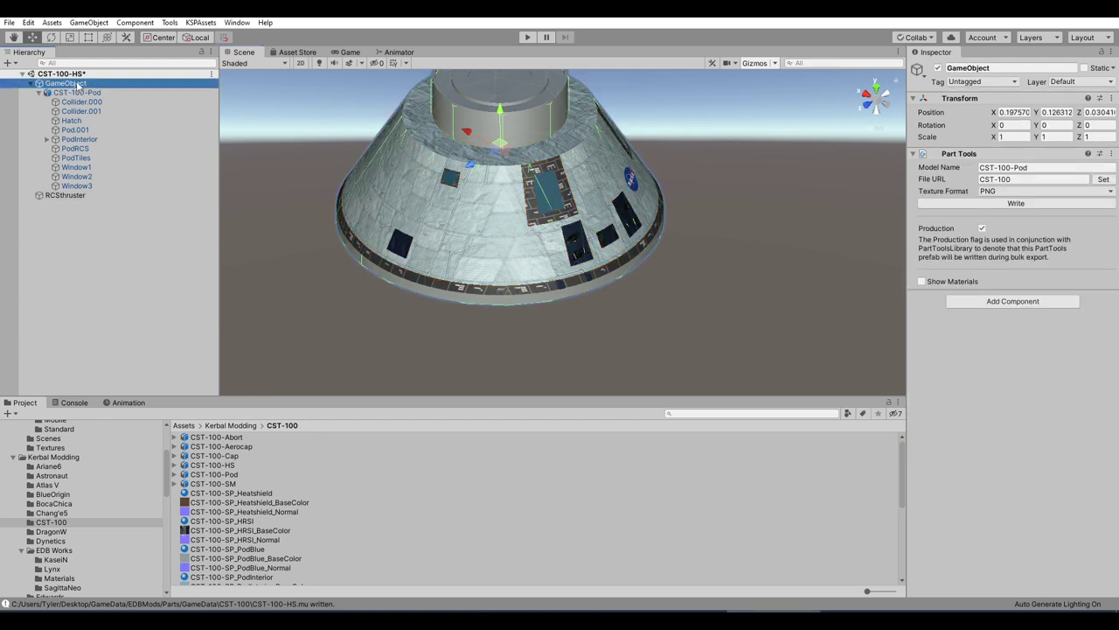
click(1009, 112)
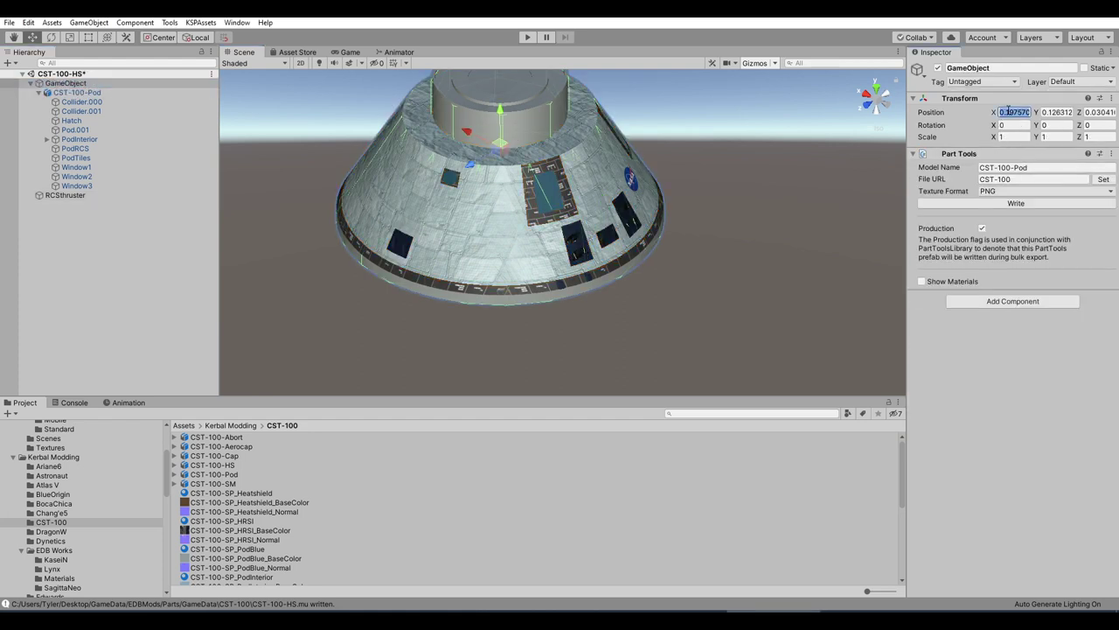
text(0)
click(1058, 112)
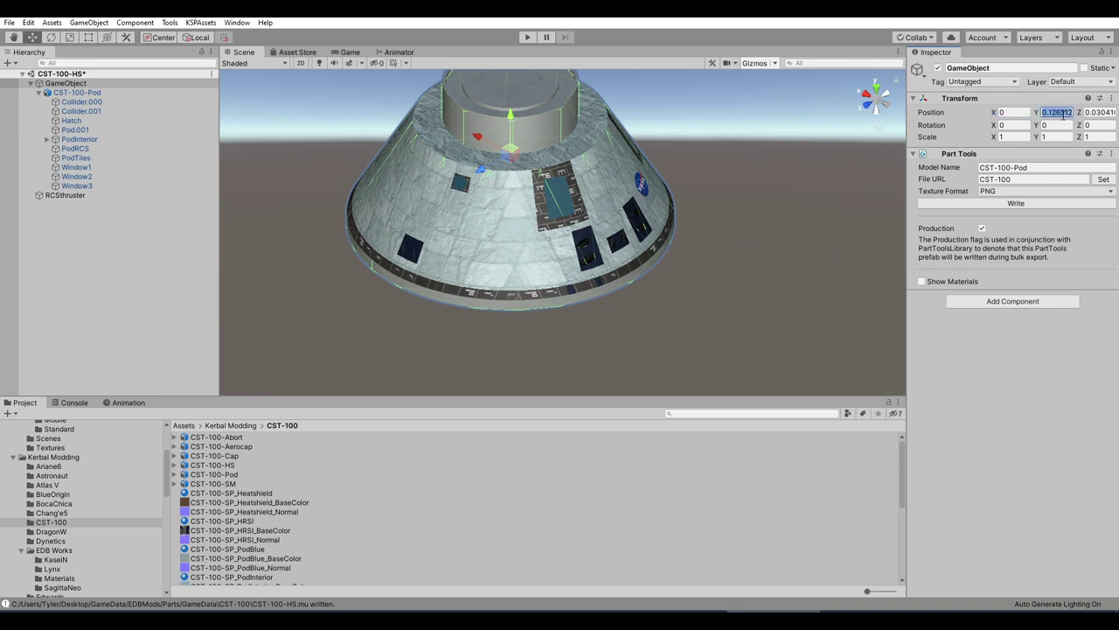
text(0)
click(1097, 112)
text(0)
alt+drag(682, 252, 734, 204)
scroll(734, 206, down, 3)
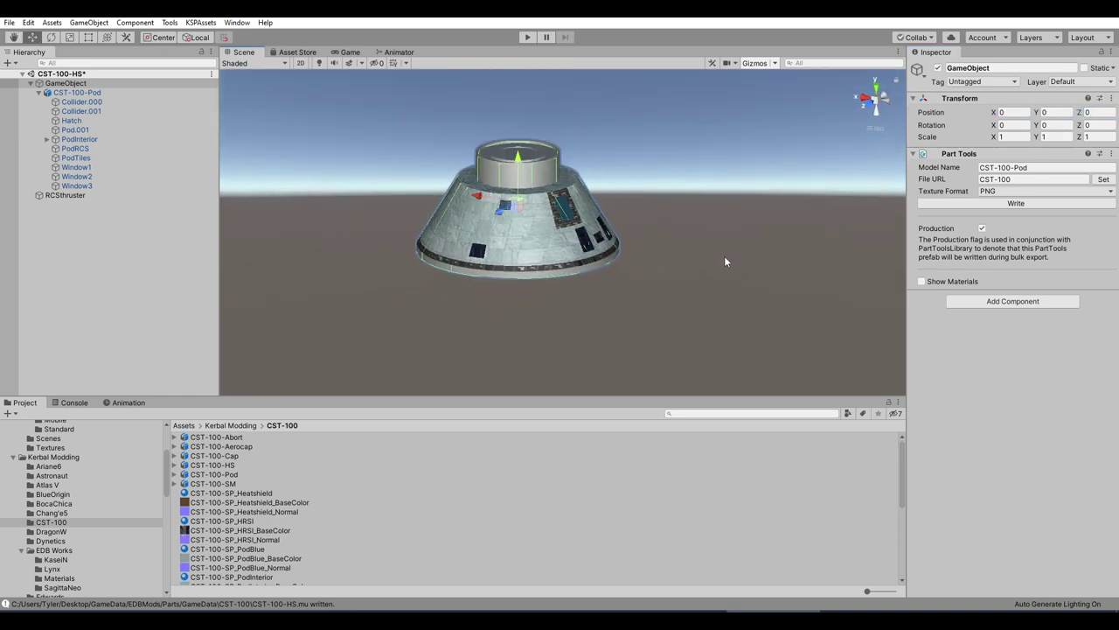
alt+drag(725, 253, 682, 212)
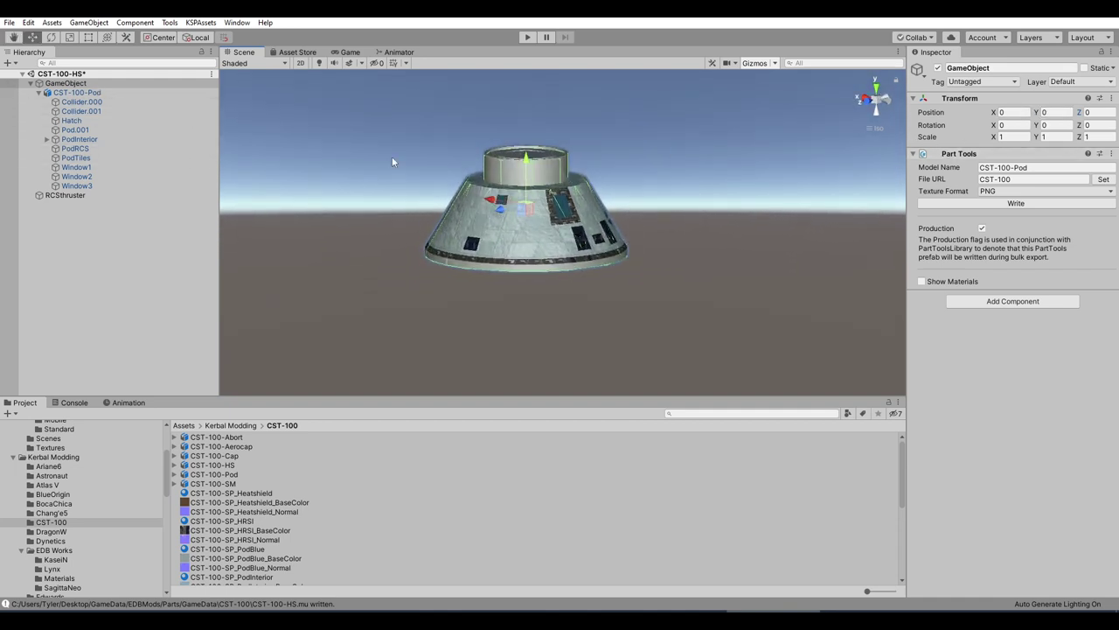
- Move RCSthruster back onto the nozzle in the small central thruster opening, at about X -2.017, Y -0.59, Z 0.104
click(91, 196)
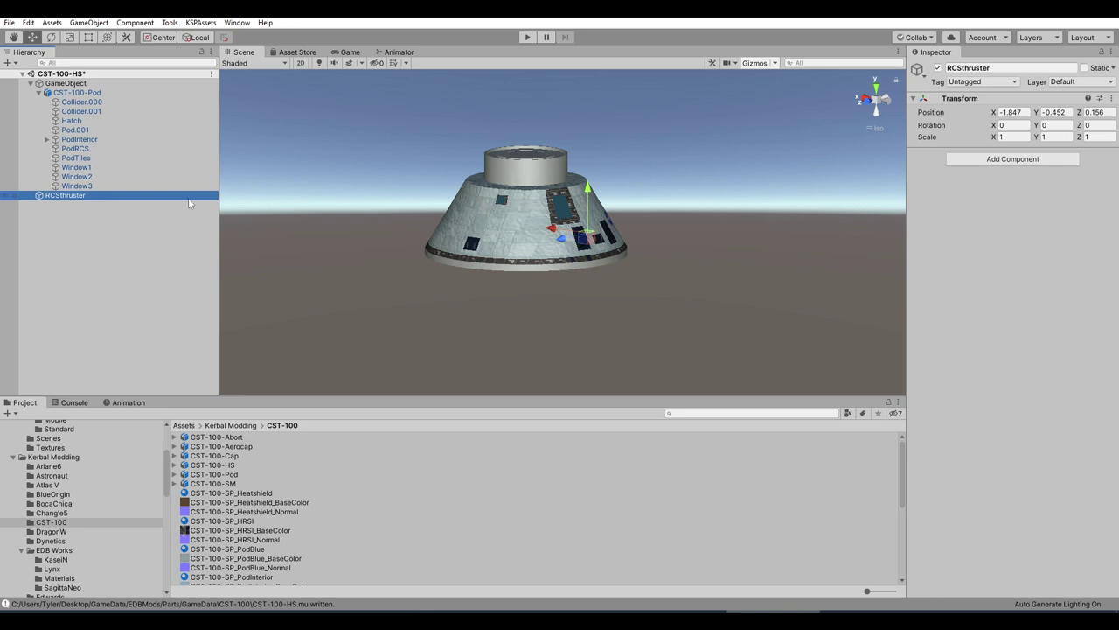
right_drag(697, 196, 670, 252)
scroll(696, 297, up, 9)
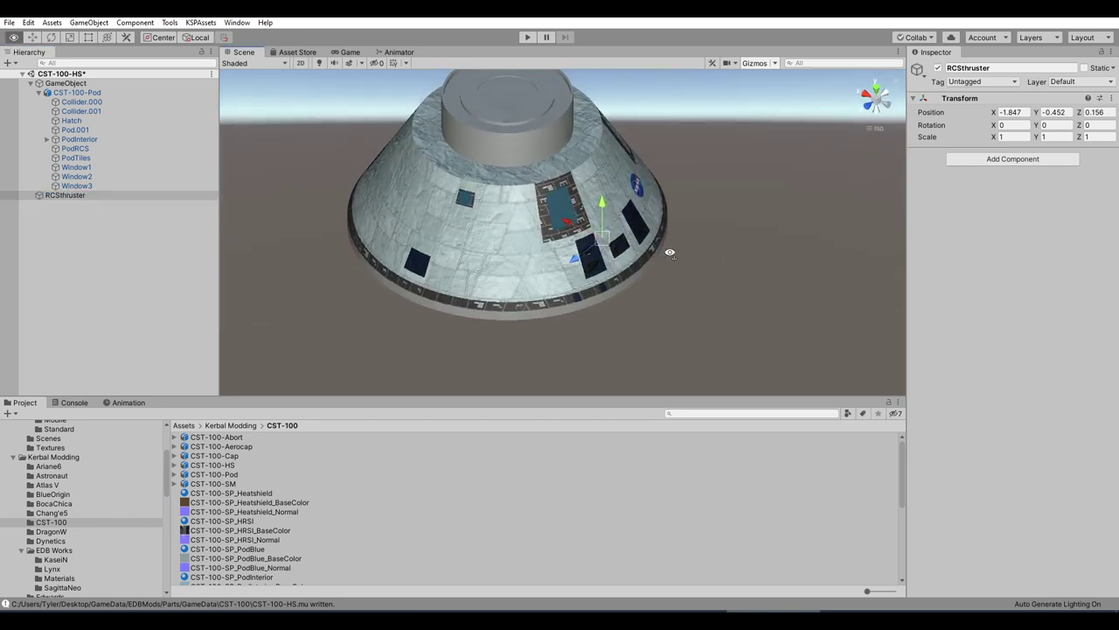
alt+drag(670, 252, 685, 262)
drag(555, 223, 569, 226)
alt+drag(769, 243, 512, 155)
right_drag(512, 156, 450, 119)
scroll(560, 241, up, 8)
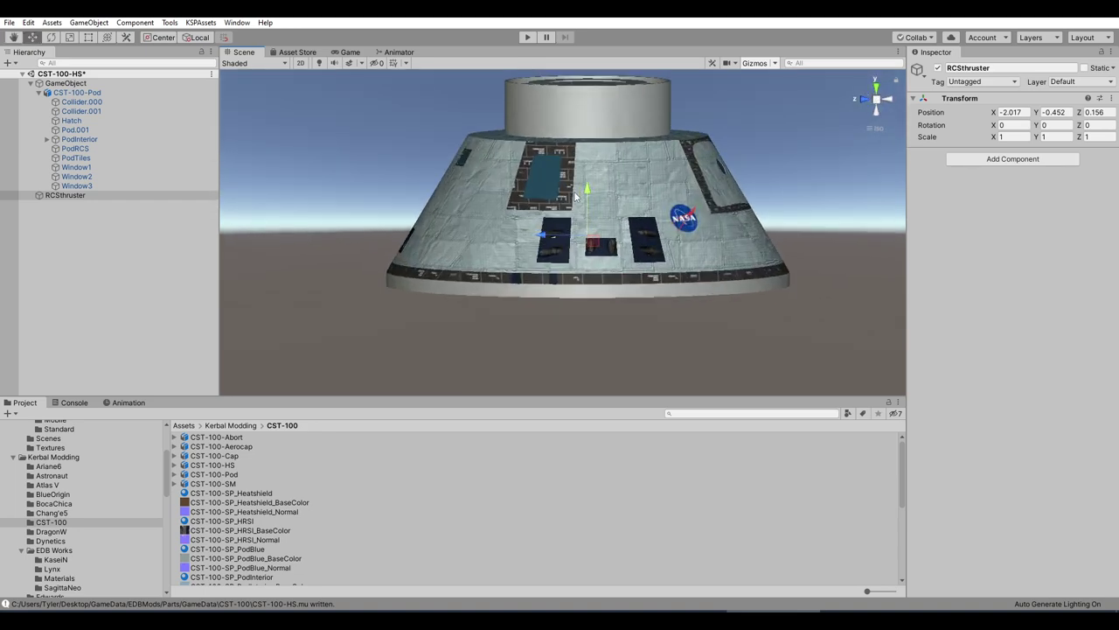
drag(546, 241, 574, 228)
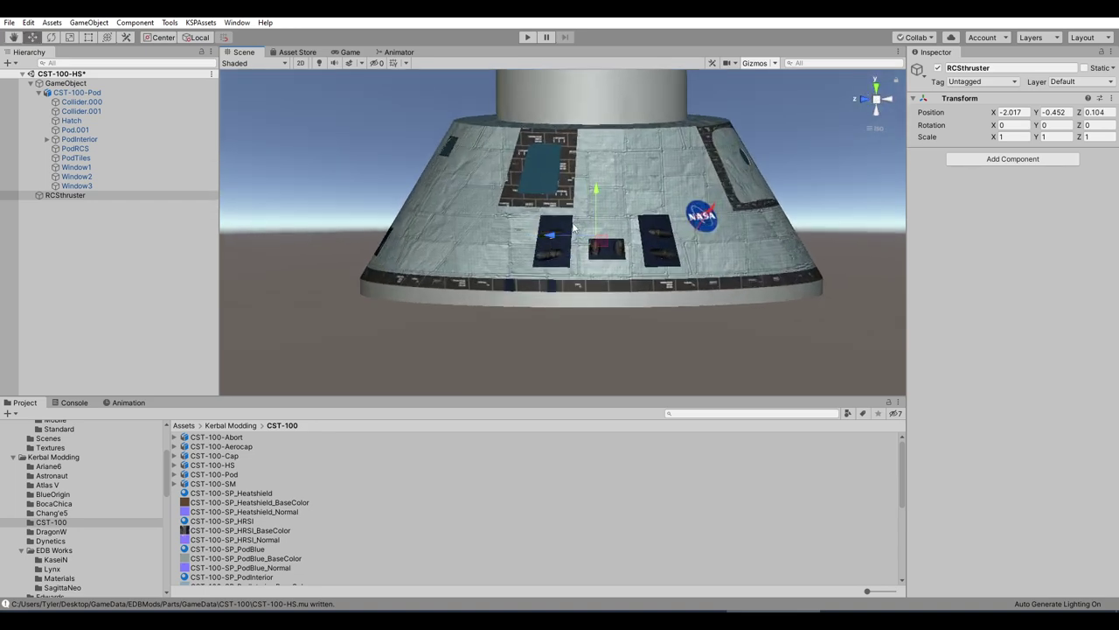
drag(598, 191, 595, 208)
right_drag(595, 208, 848, 292)
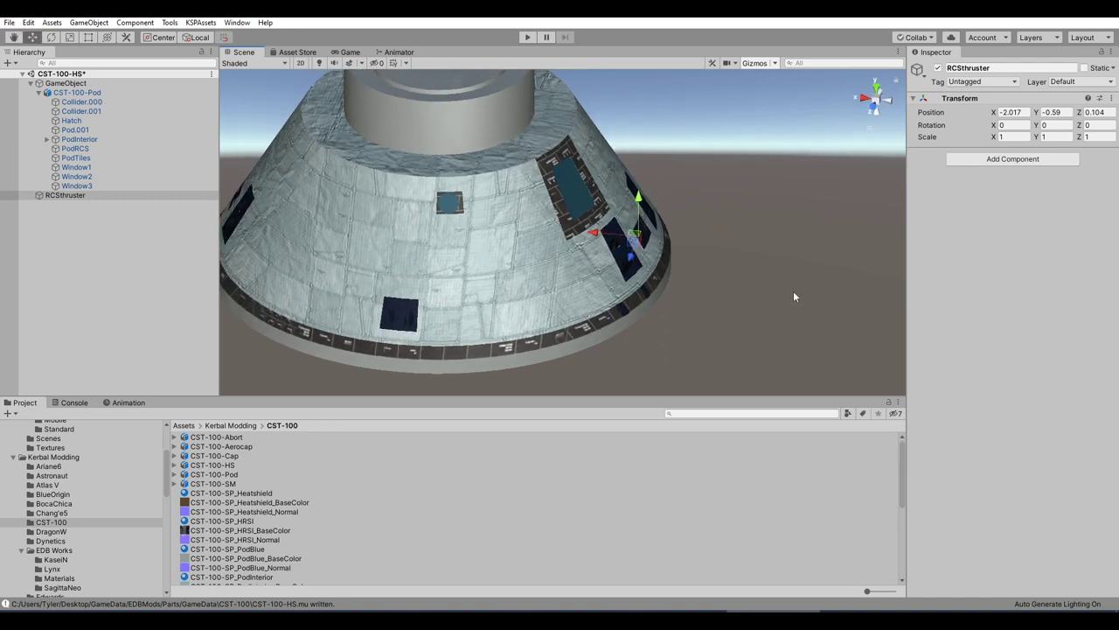
- Save the scene under the new name CST-100-Pod in the Assets folder
click(8, 21)
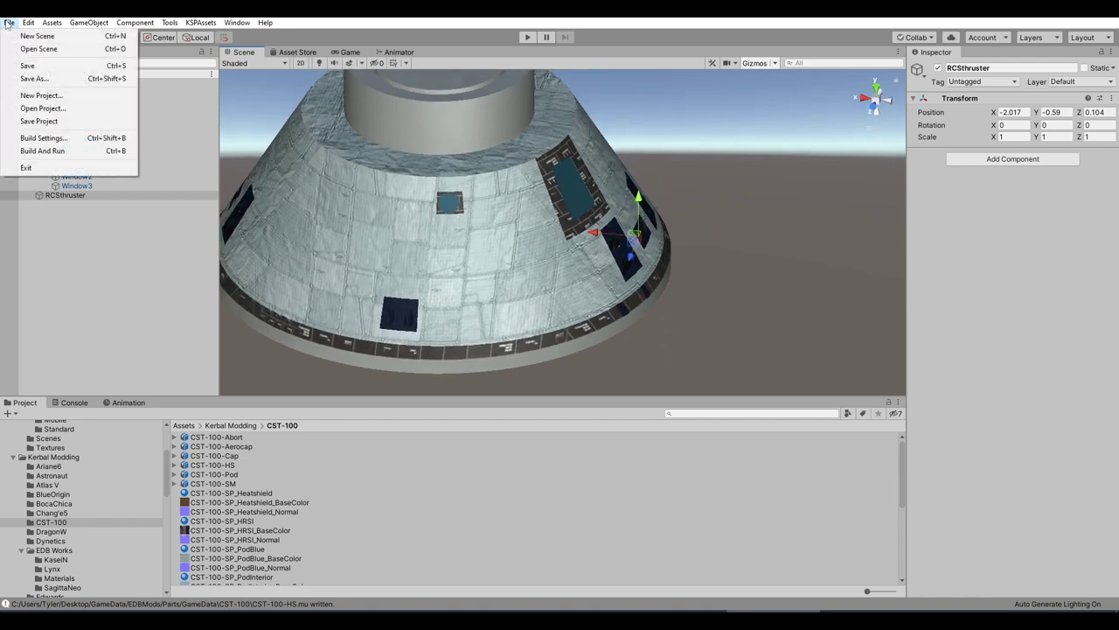
click(35, 78)
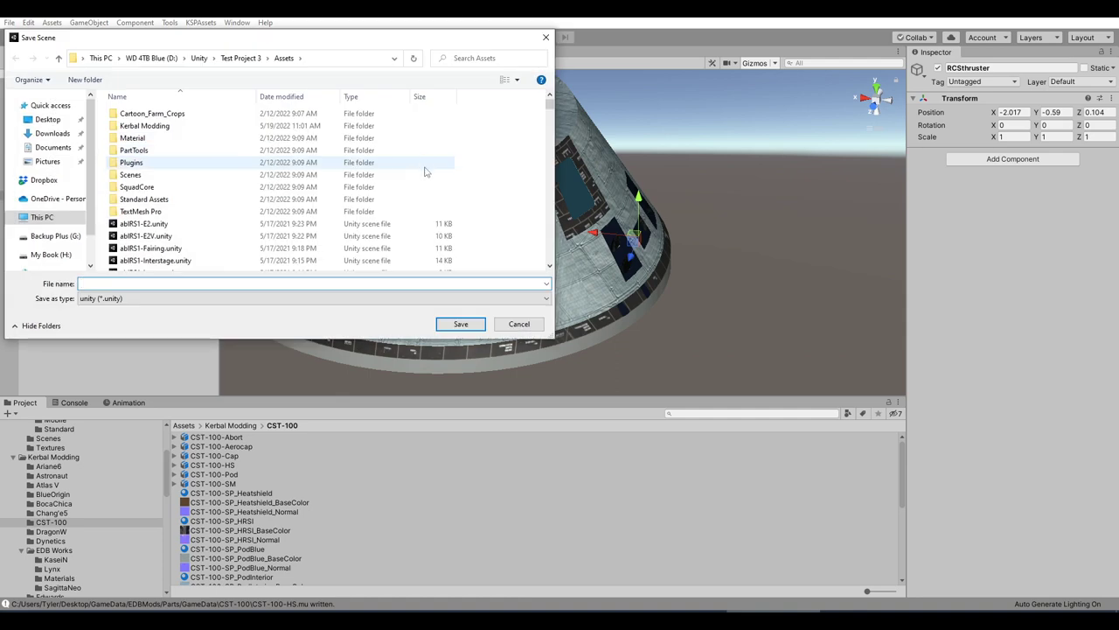
text(CST-100)
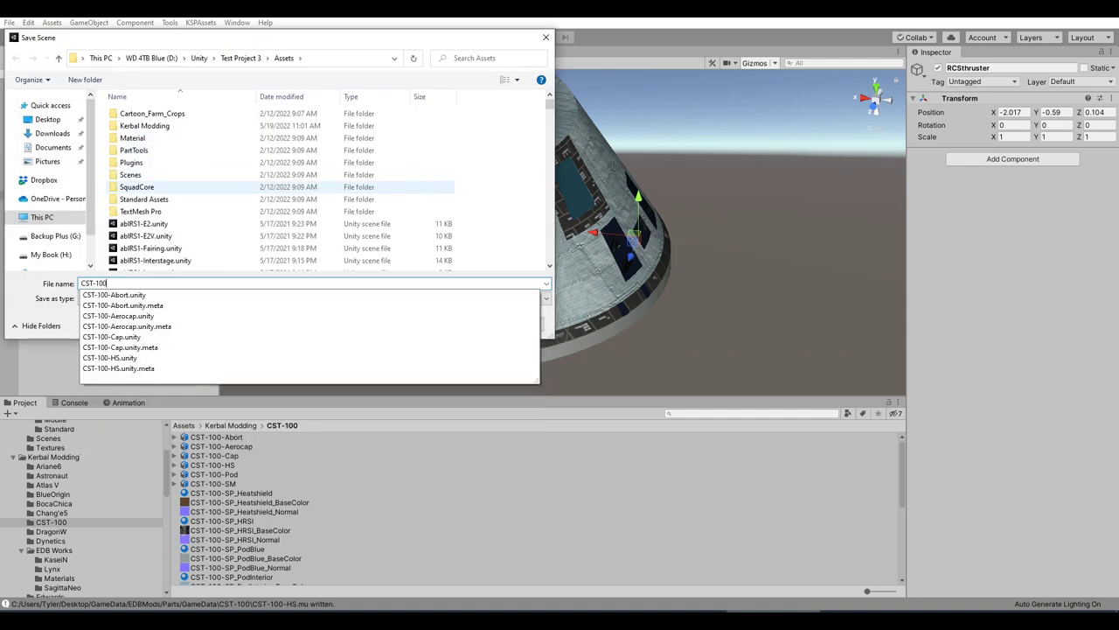
text(-Po)
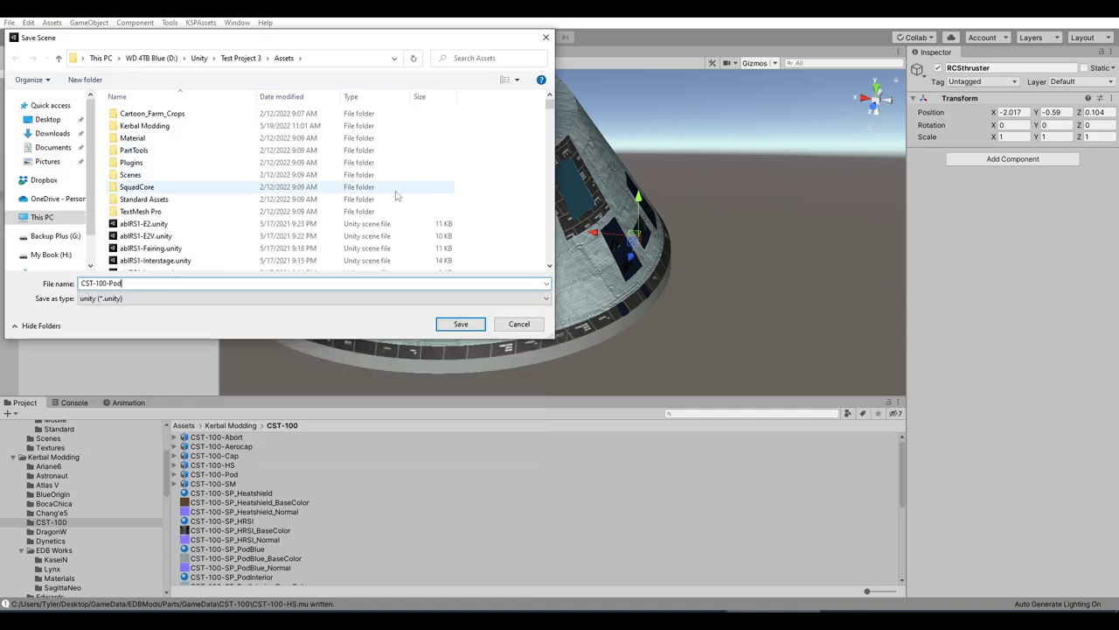
text(d)
click(461, 324)
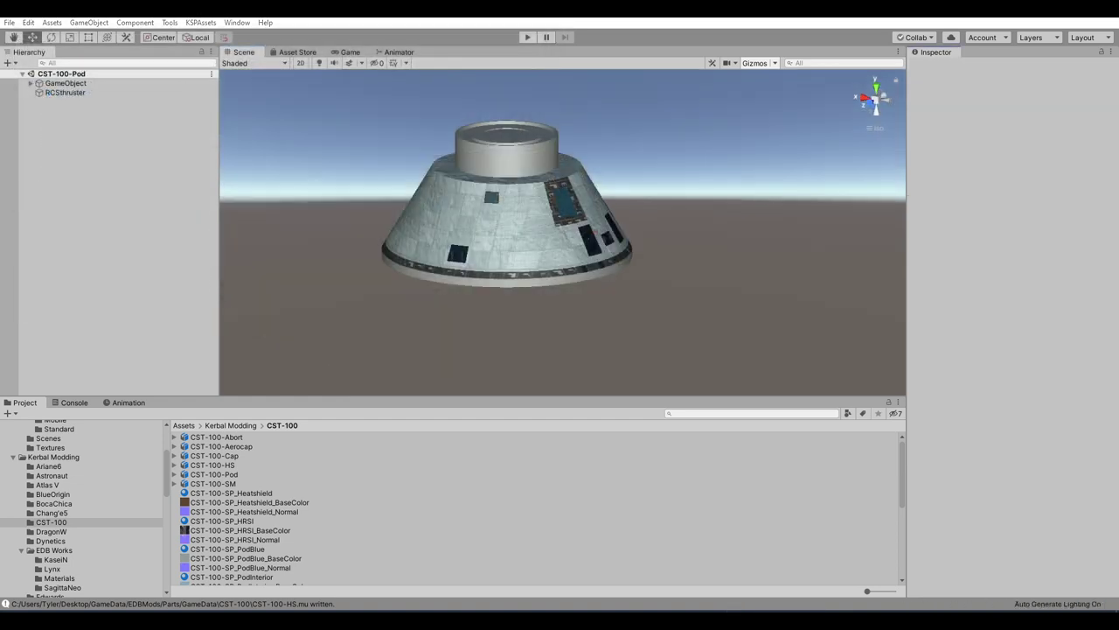
- Make RCSthruster a direct child of GameObject, at the same level as CST-100-Pod
click(31, 84)
click(65, 102)
alt+drag(647, 218, 457, 275)
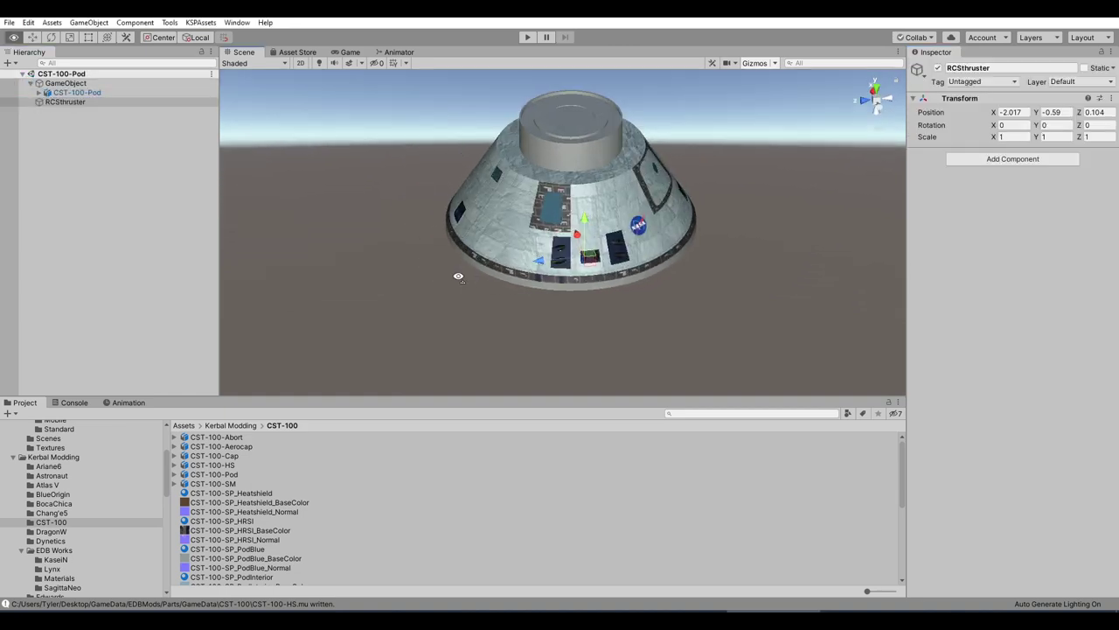
scroll(671, 289, up, 5)
alt+drag(635, 255, 680, 281)
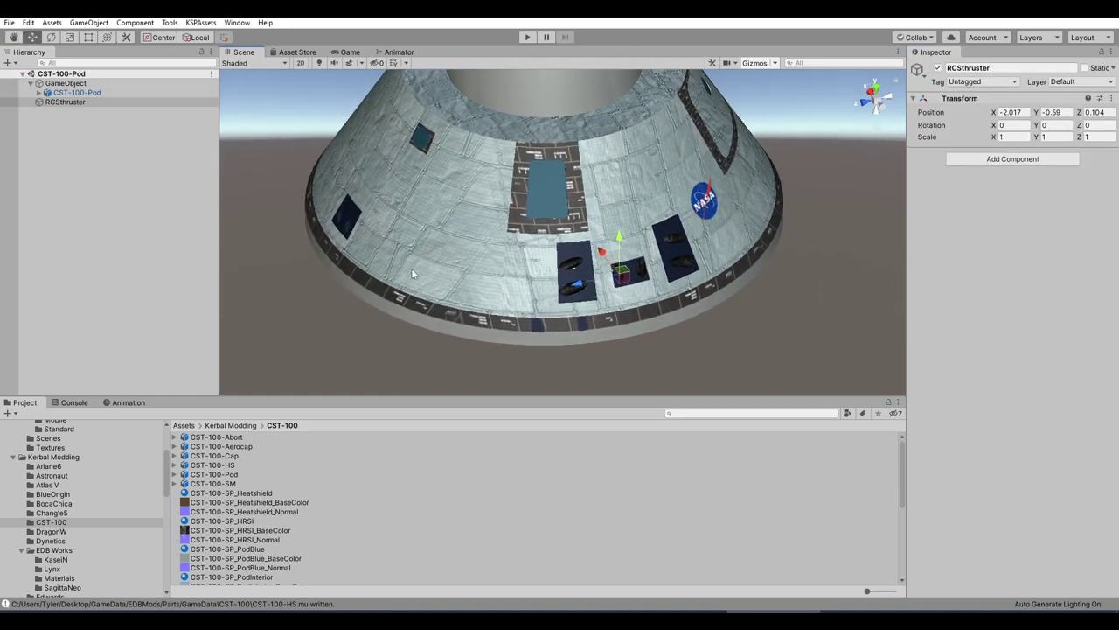
alt+drag(603, 267, 661, 264)
middle_drag(661, 265, 615, 263)
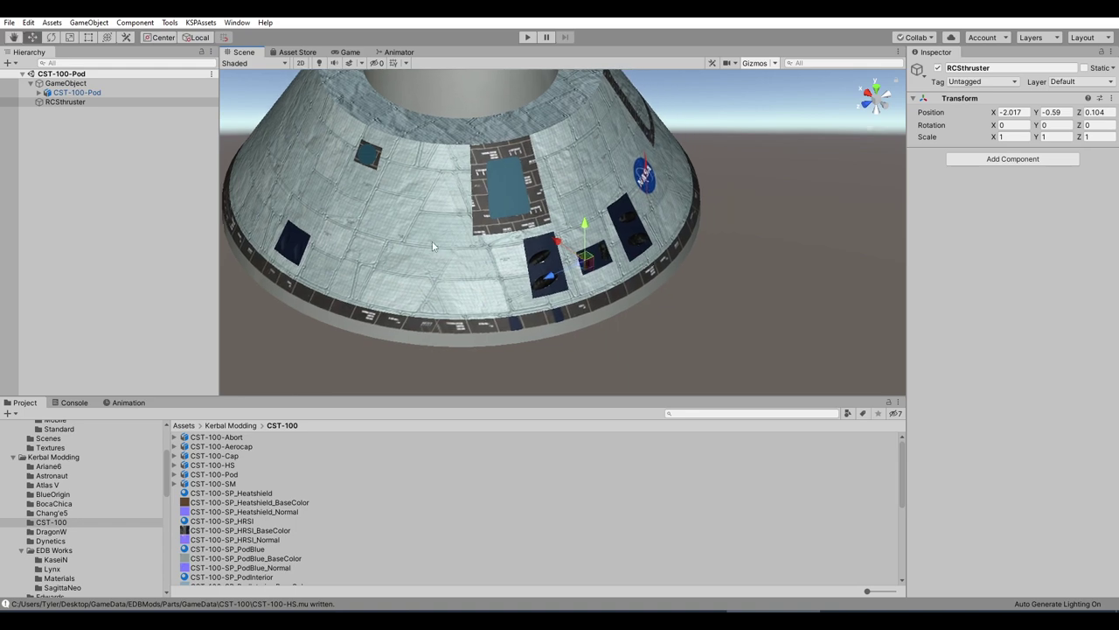
scroll(604, 260, up, 1)
click(59, 105)
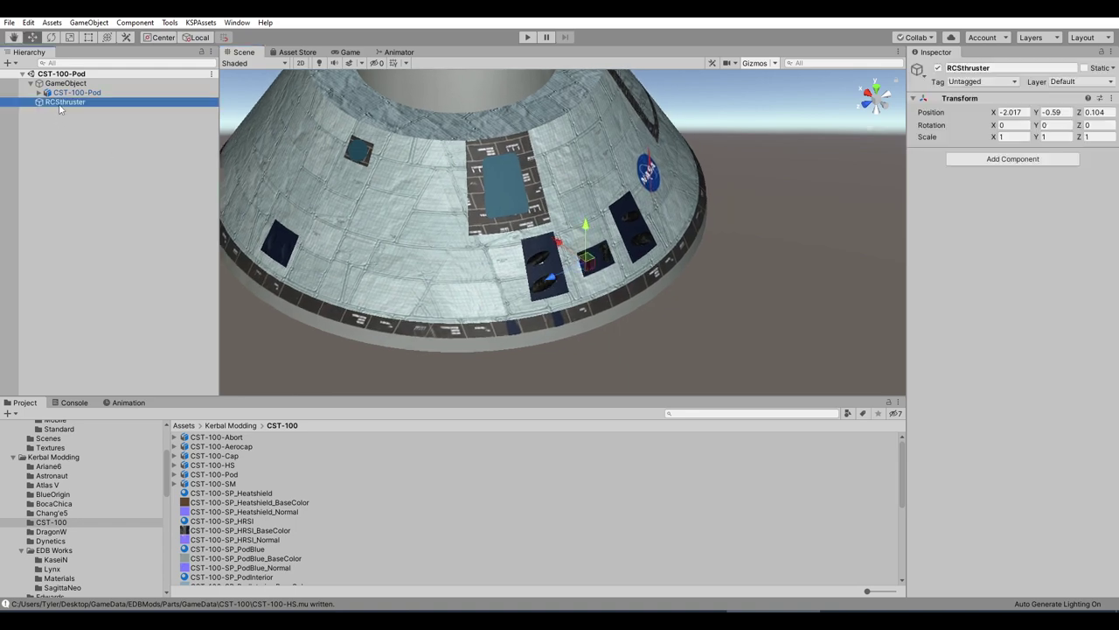
drag(78, 91, 77, 92)
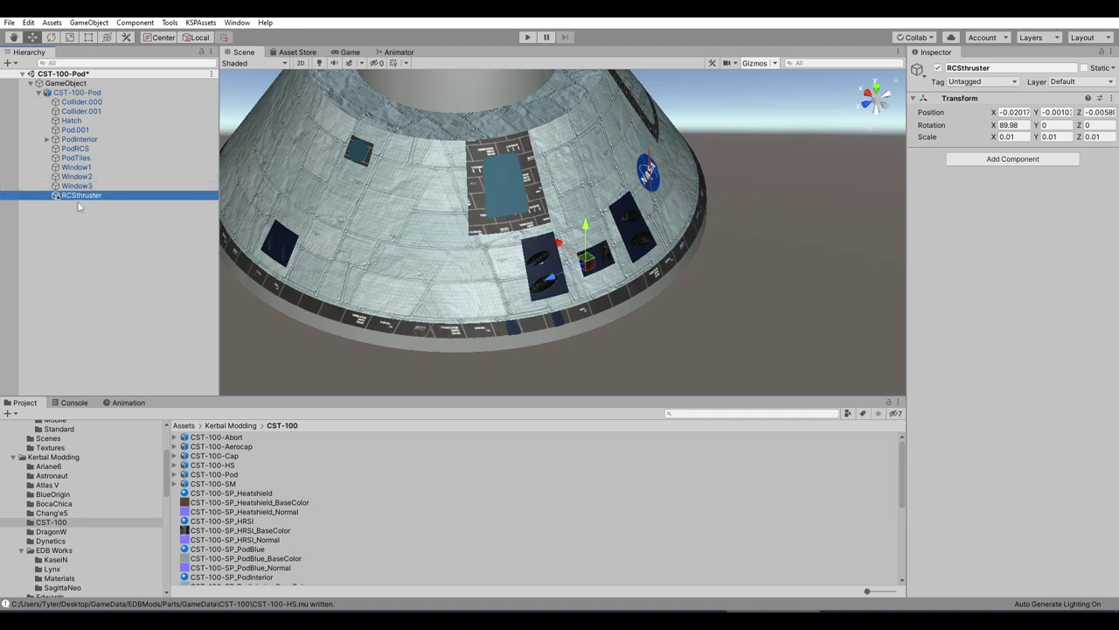
drag(79, 196, 78, 84)
right_click(87, 195)
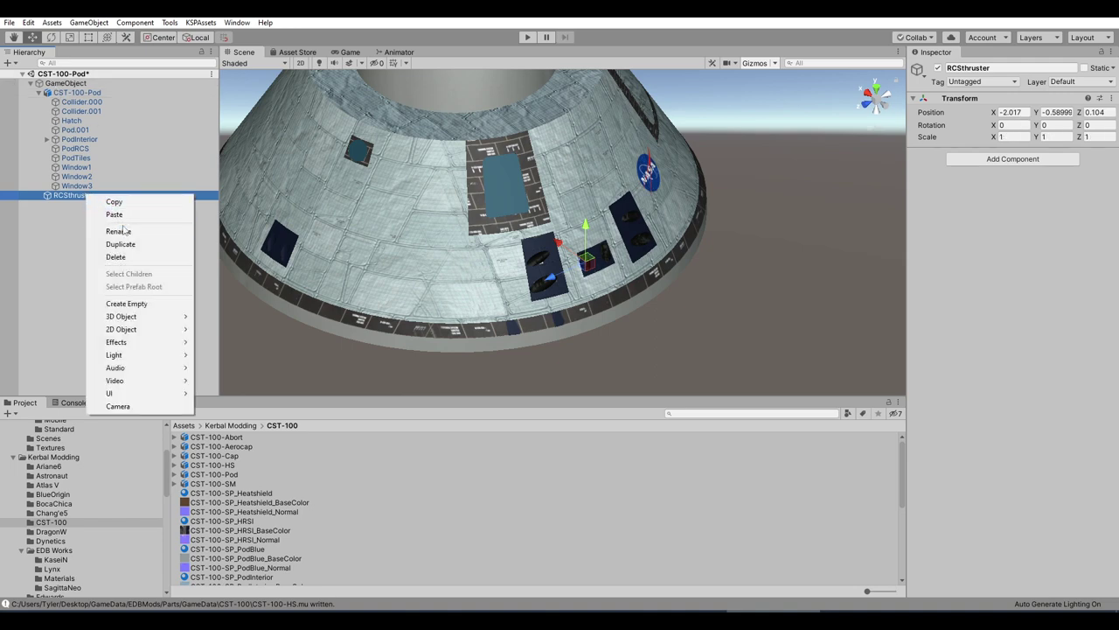
click(127, 303)
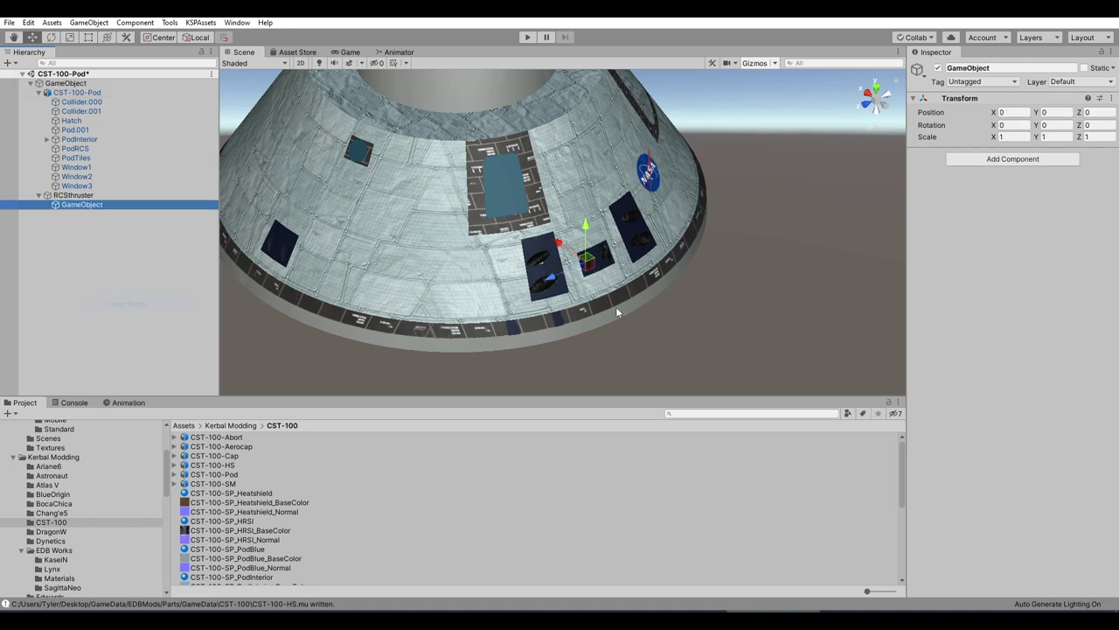
alt+drag(615, 306, 597, 259)
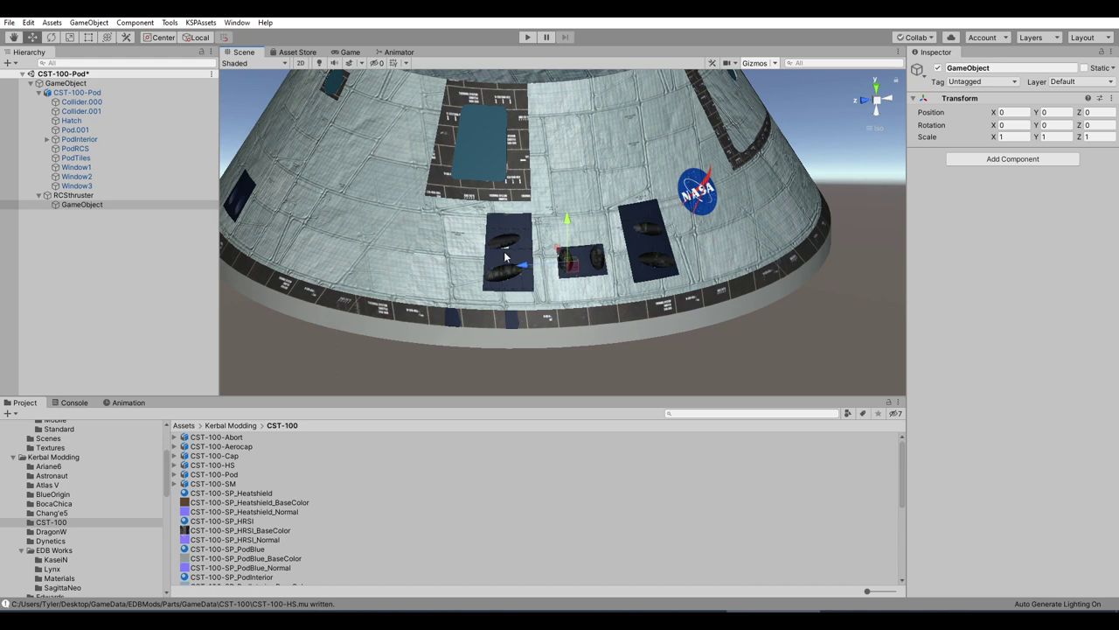
alt+drag(501, 258, 602, 310)
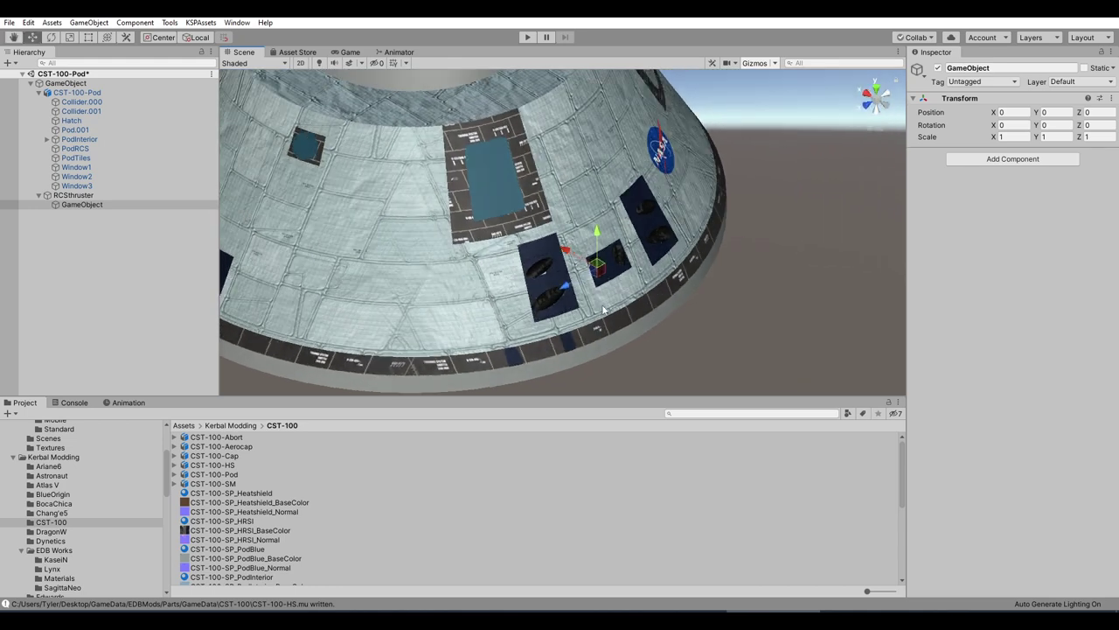
right_click(76, 208)
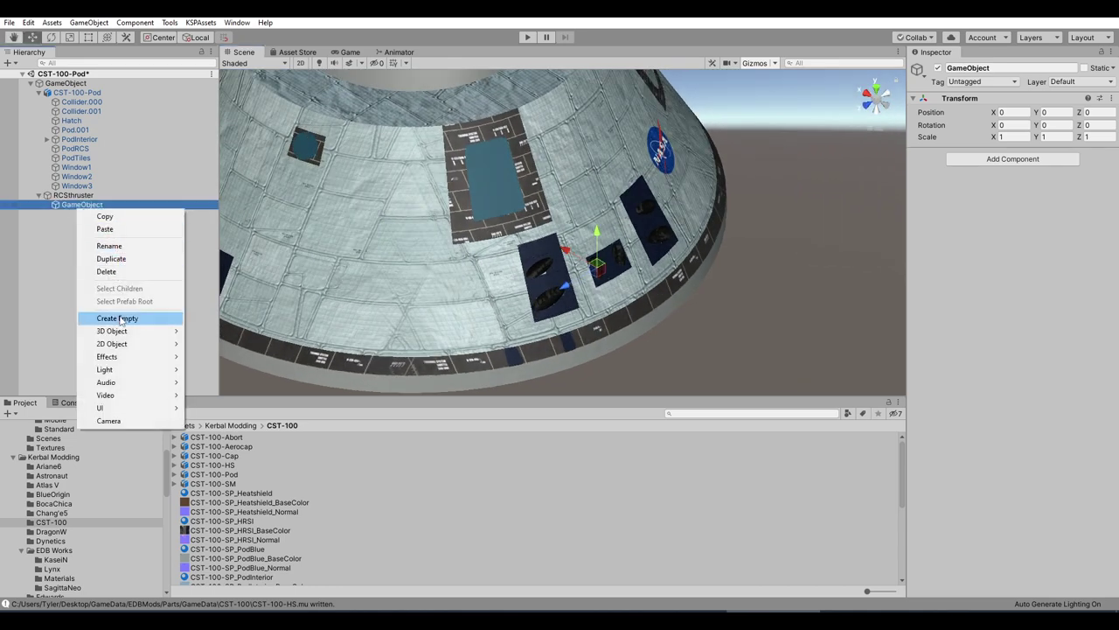
click(106, 271)
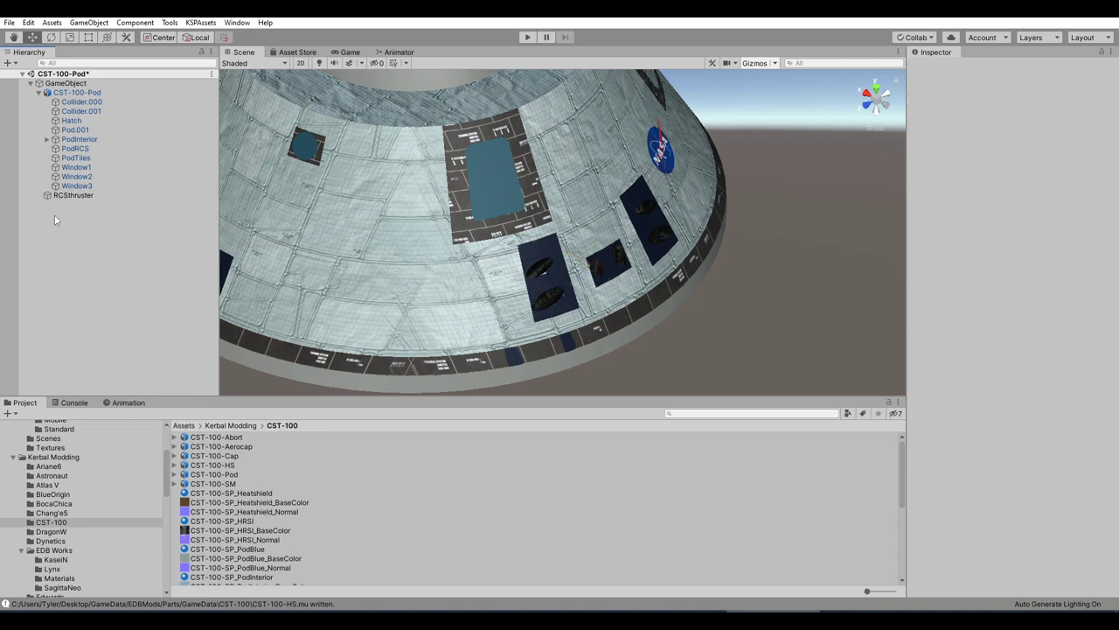
right_click(52, 216)
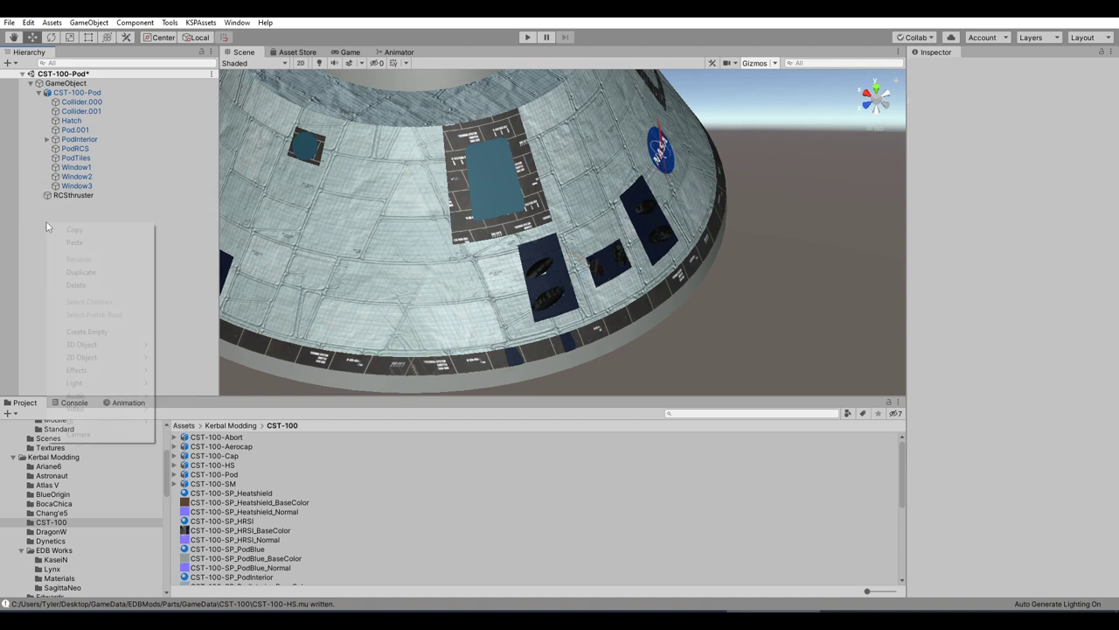
click(100, 127)
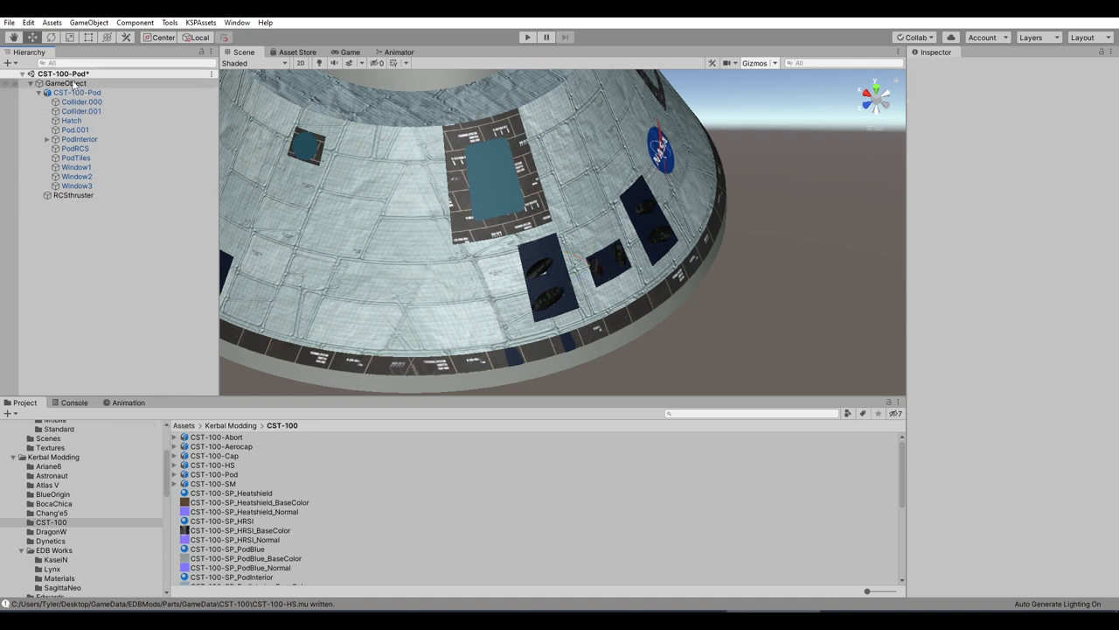
click(67, 83)
right_click(71, 261)
click(103, 350)
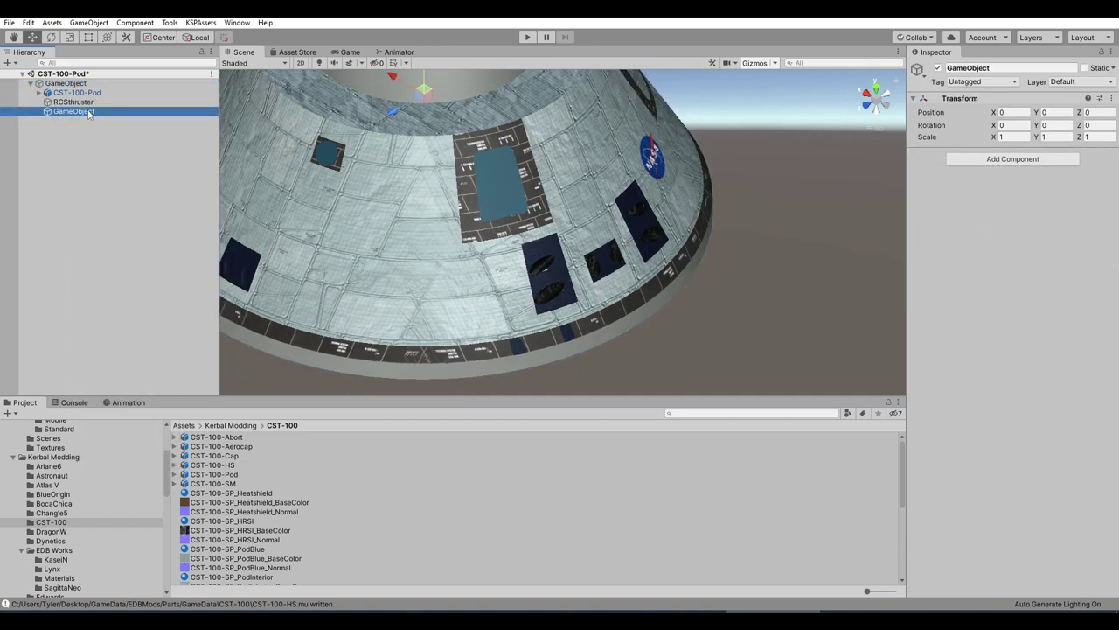
- Duplicate RCSthruster and move the copy onto the lower nozzle in the tall opening near the window, at about Y -0.636, Z 0.531
click(73, 102)
right_click(73, 103)
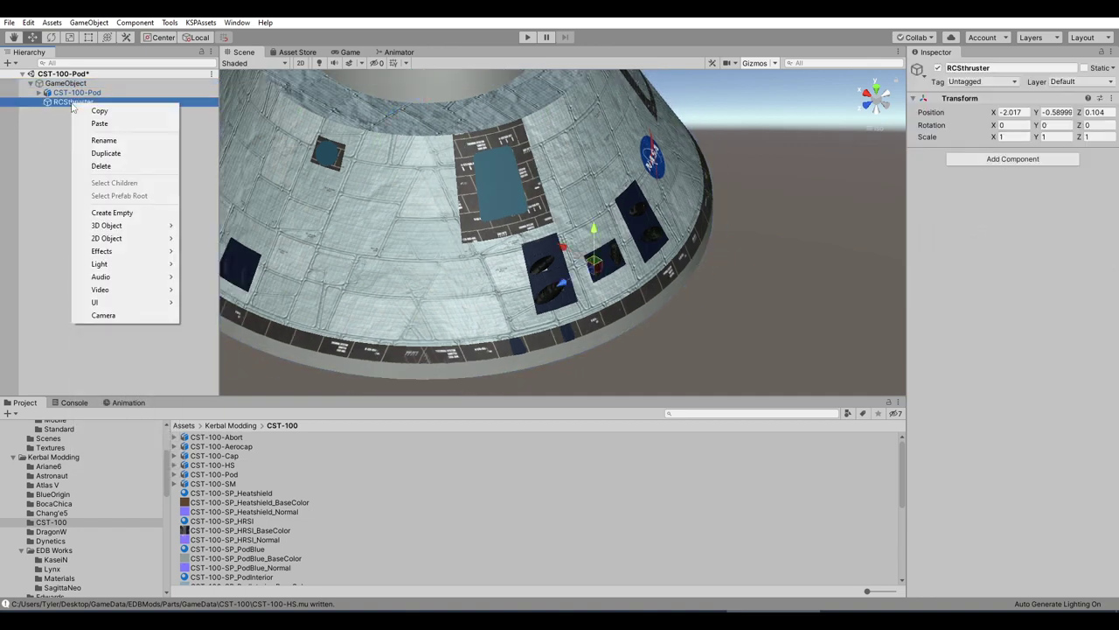
click(138, 155)
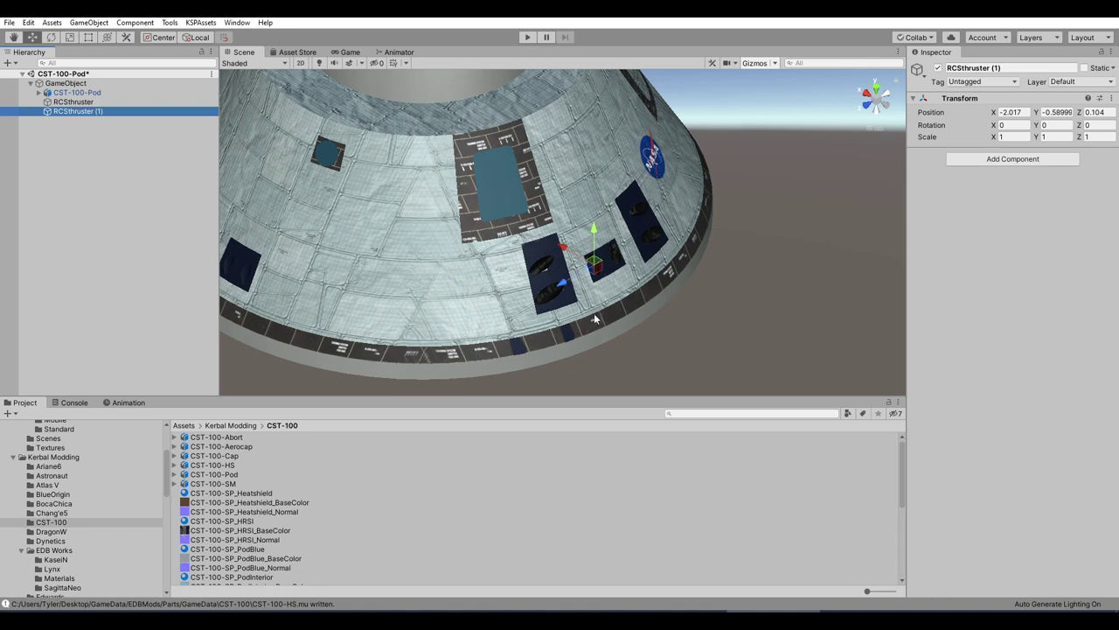
drag(565, 286, 527, 309)
alt+drag(549, 263, 326, 151)
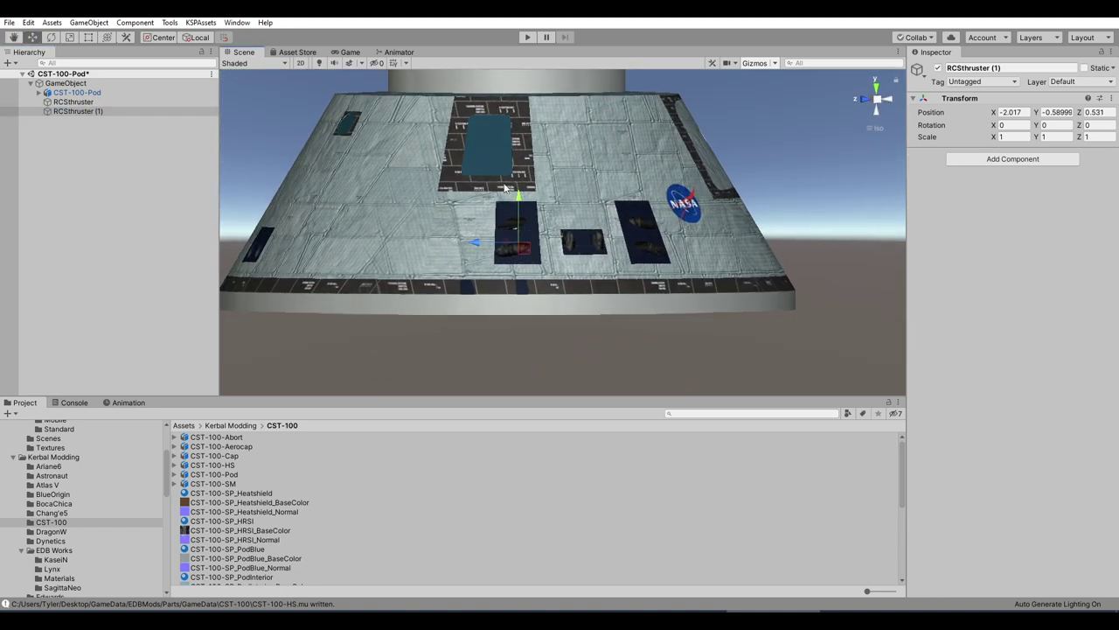
drag(505, 188, 438, 344)
- Rotate the RCSthruster copy to 90 degrees on X
click(52, 38)
click(1015, 125)
text(90)
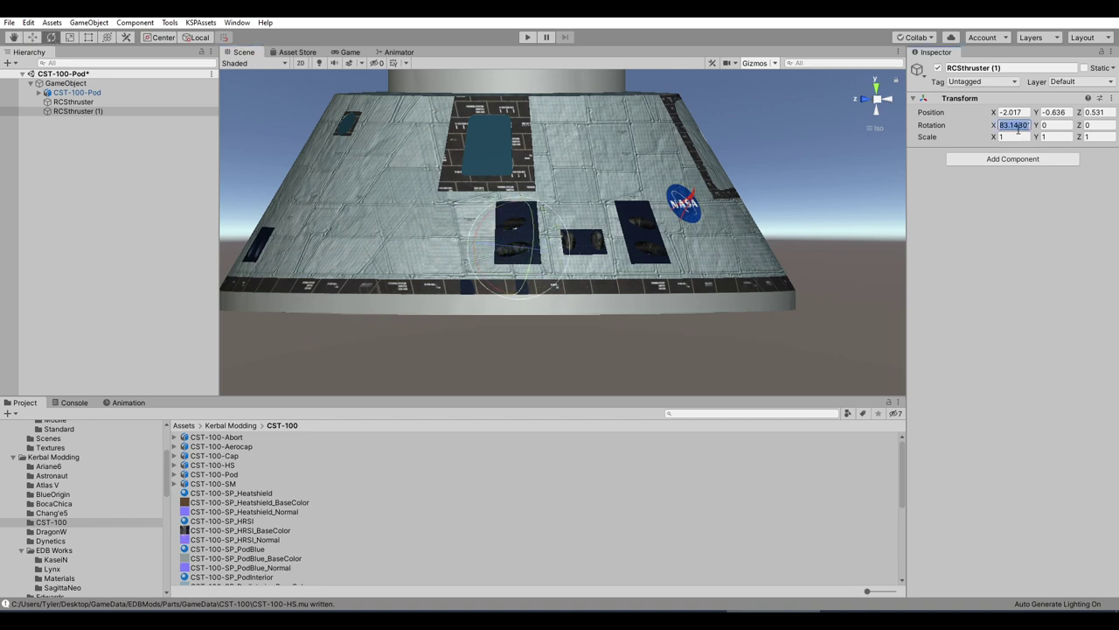
- Shift RCSthruster (1) along X to about -1.989 to seat it on the lower nozzle, and check its placement
alt+drag(573, 170, 623, 219)
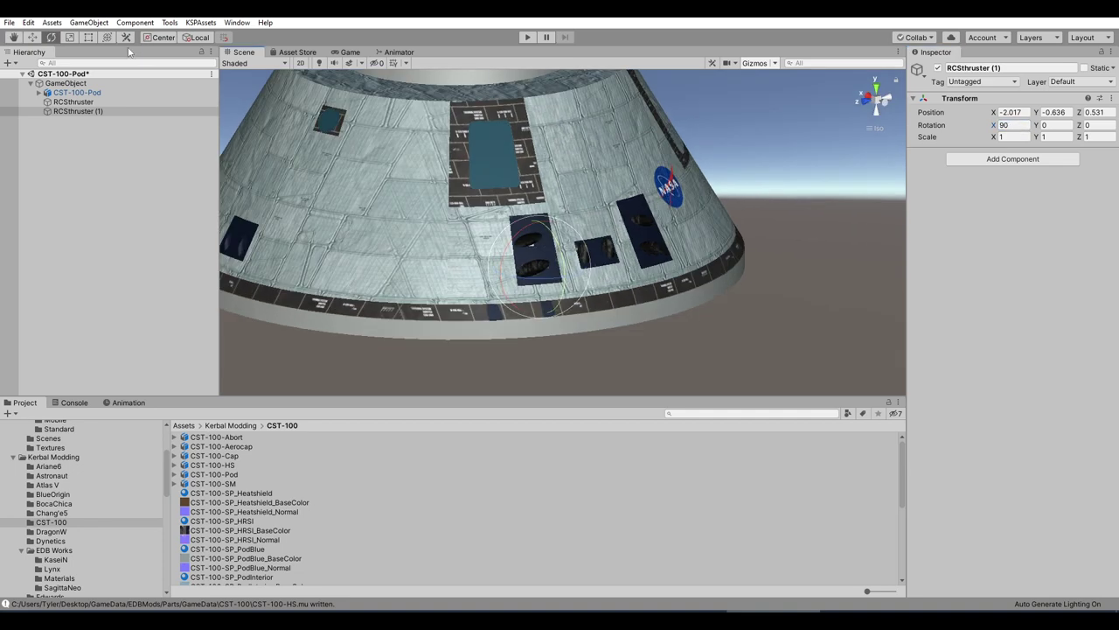
click(33, 38)
alt+drag(434, 171, 606, 253)
drag(576, 288, 468, 208)
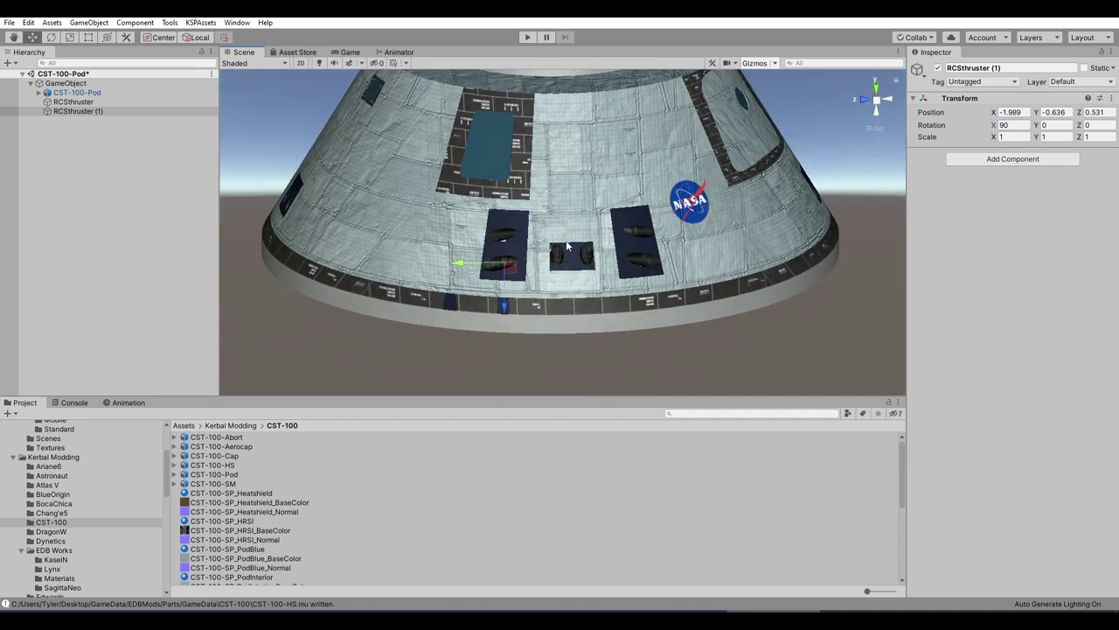
- Duplicate RCSthruster (1) and move the copy onto the upper nozzle of the same opening, at about X -1.88, Y -0.417, Z 0.508
scroll(567, 246, up, 2)
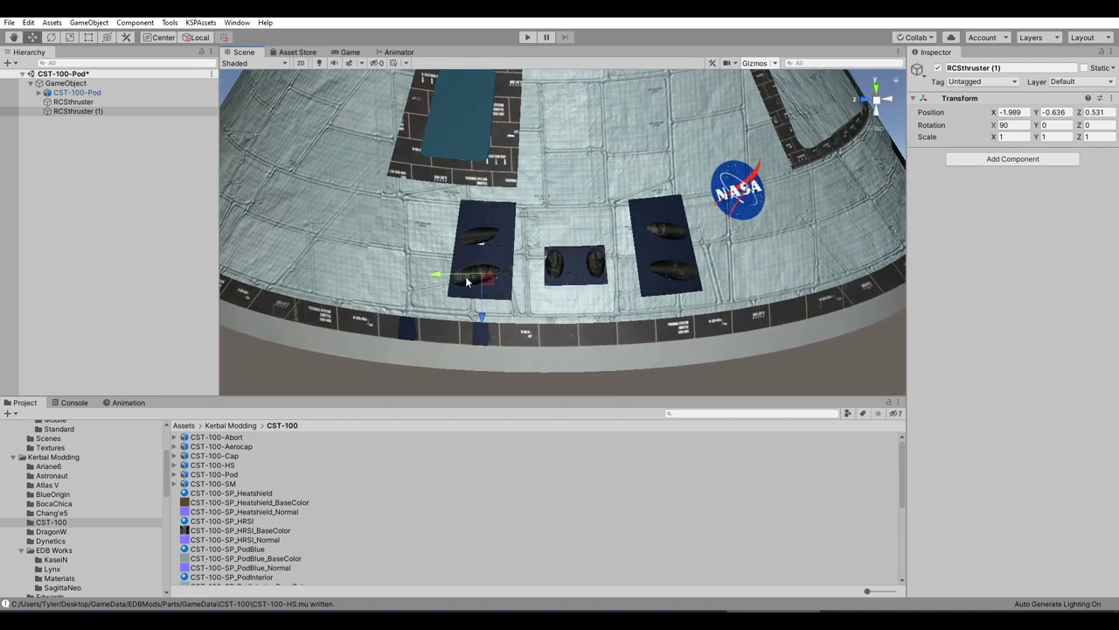
alt+drag(536, 233, 428, 211)
right_click(97, 119)
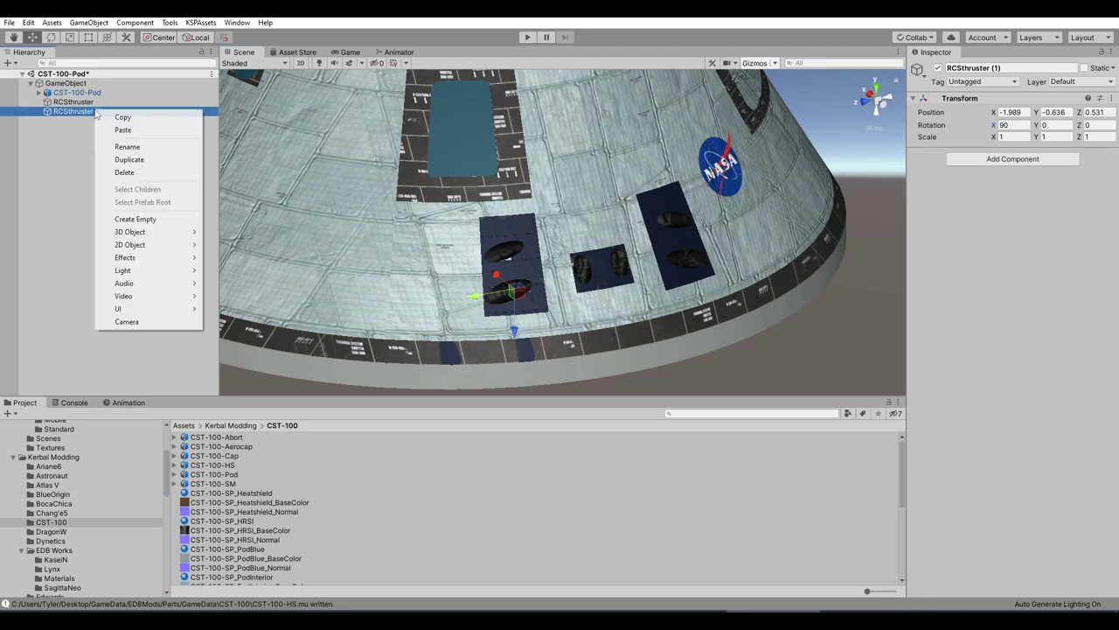
click(122, 160)
alt+drag(525, 289, 442, 132)
alt+drag(353, 205, 380, 304)
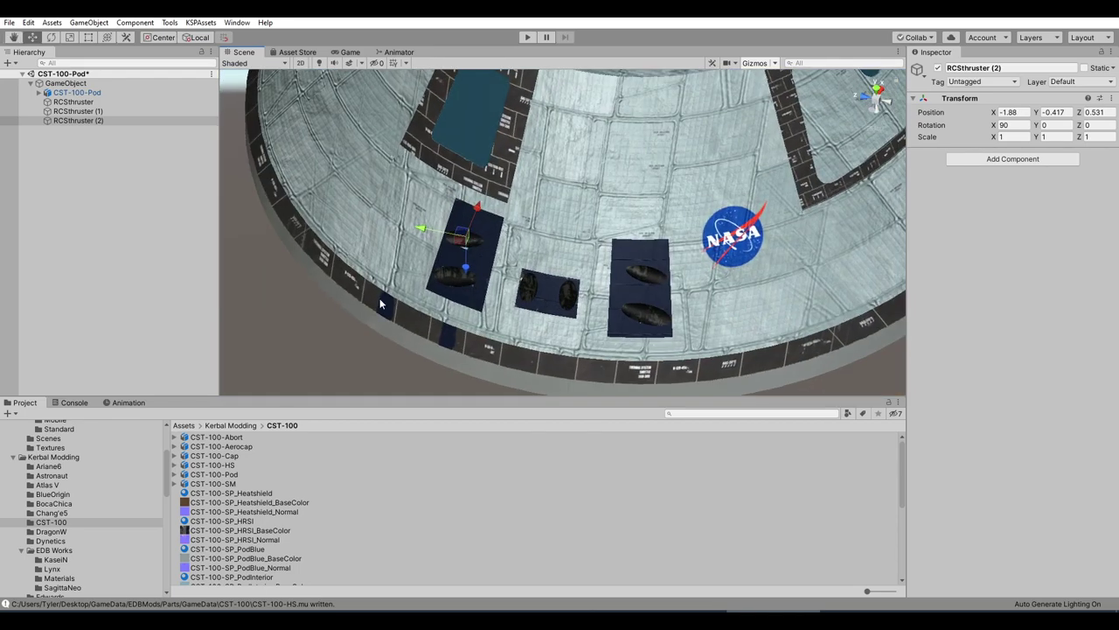
alt+drag(427, 230, 588, 277)
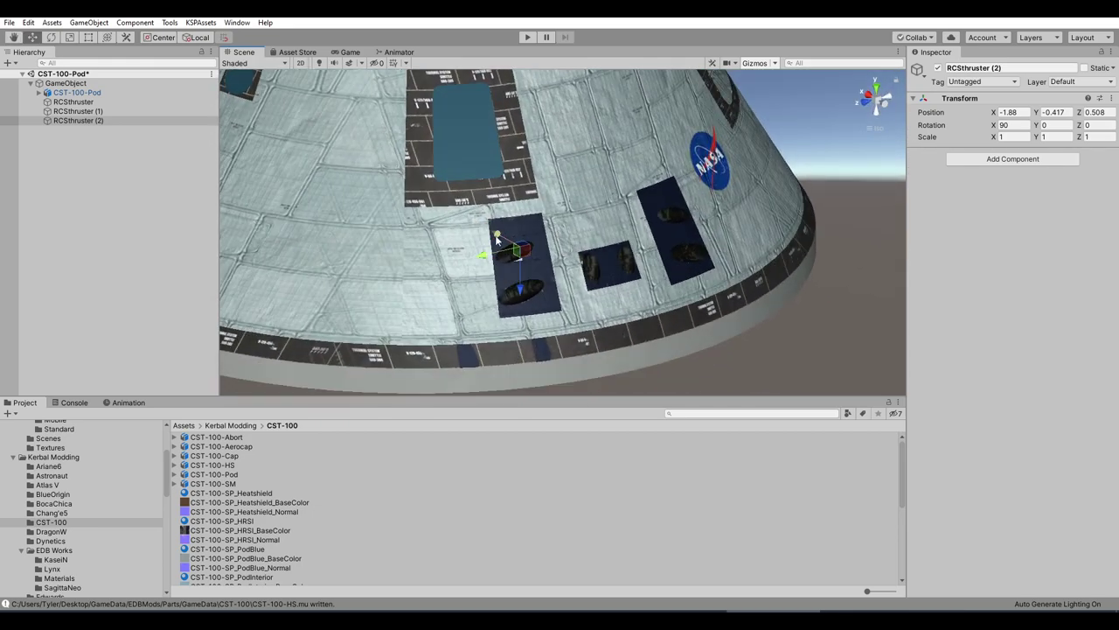
alt+drag(497, 241, 582, 262)
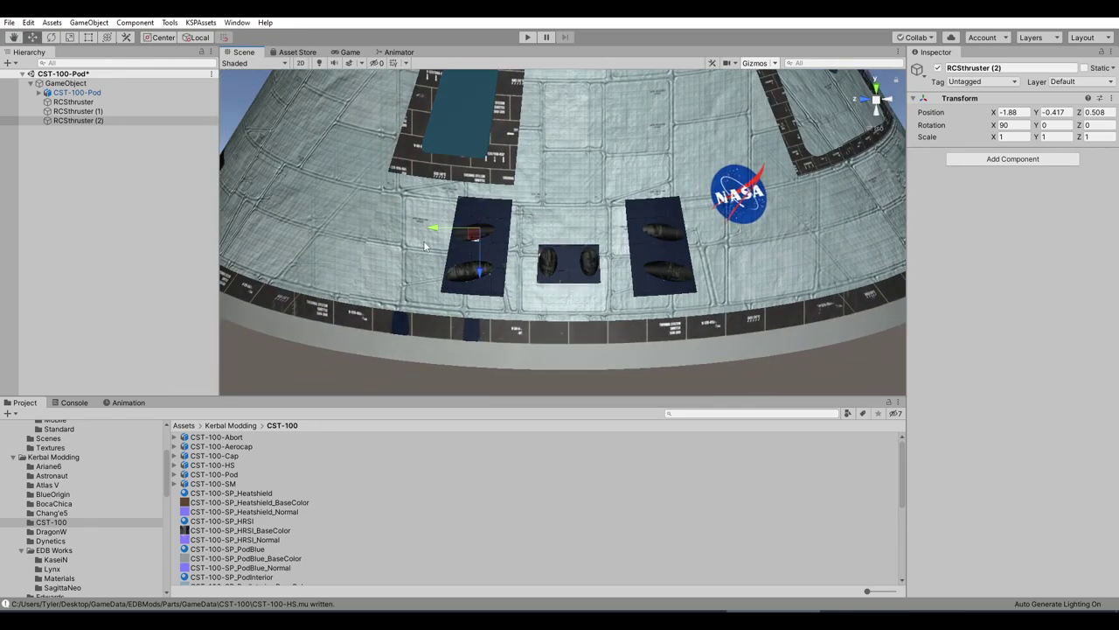
- Rename RCSthruster (1) and RCSthruster (2) to RCSthruster
right_click(83, 111)
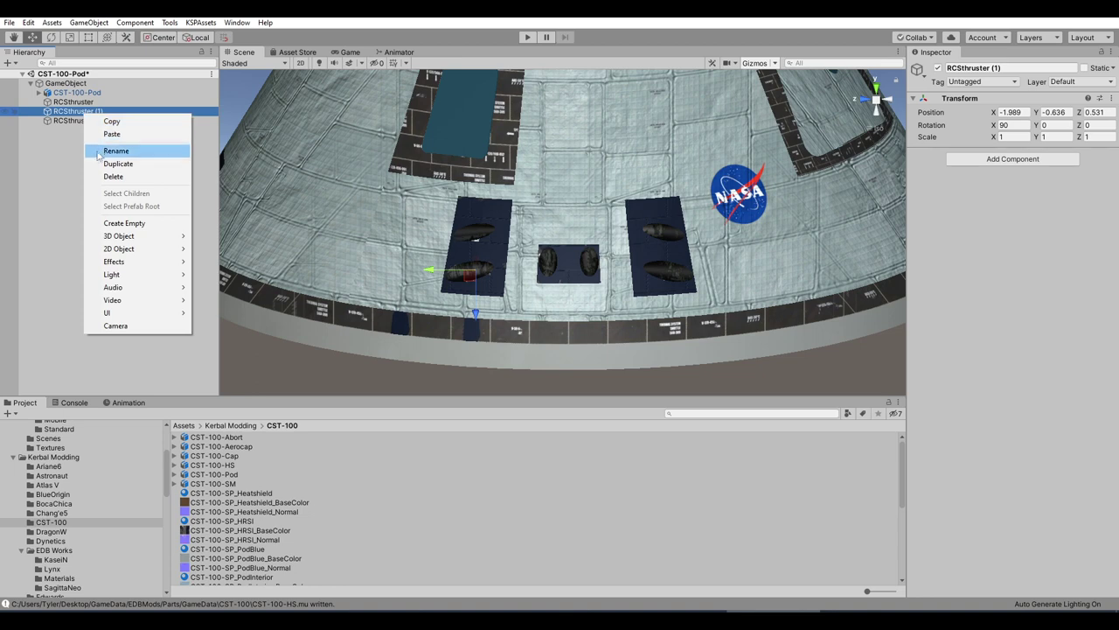
click(98, 152)
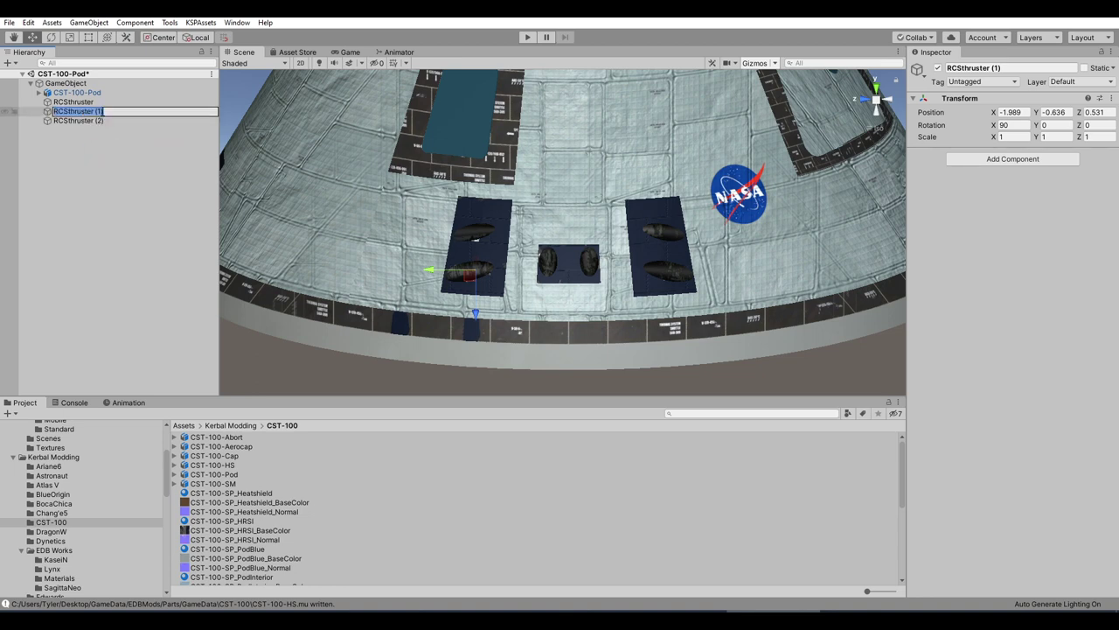
right_click(91, 121)
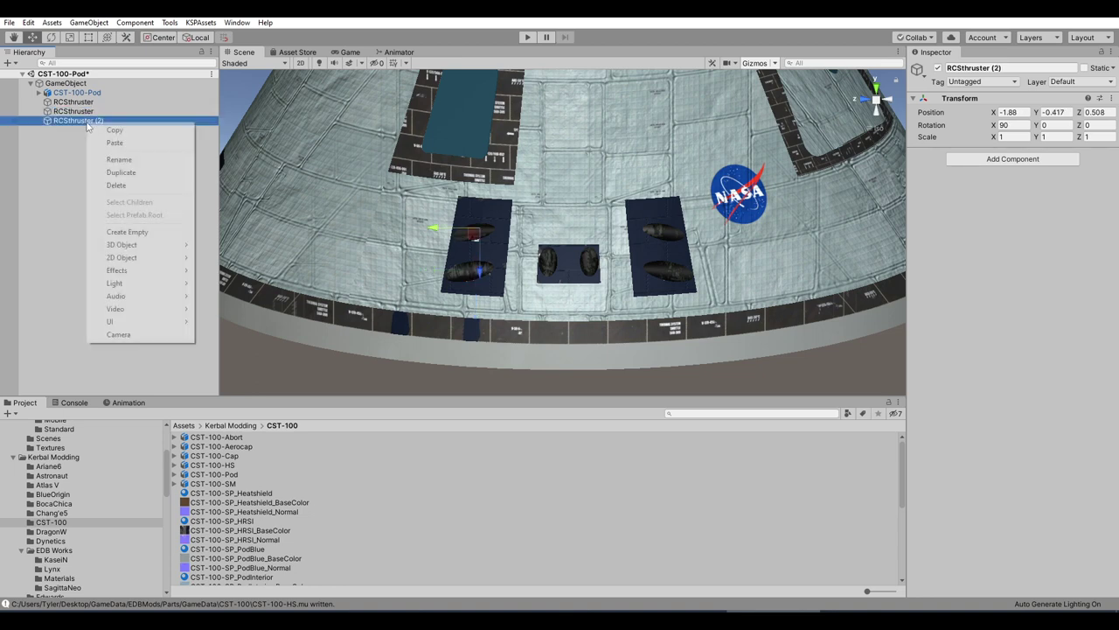
click(123, 160)
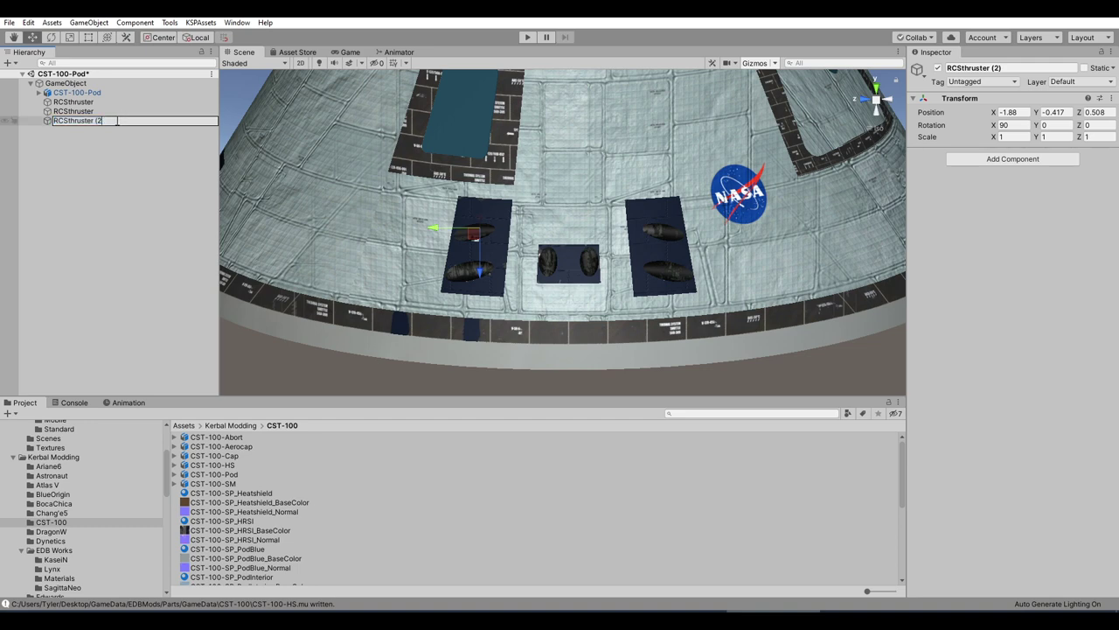
click(103, 151)
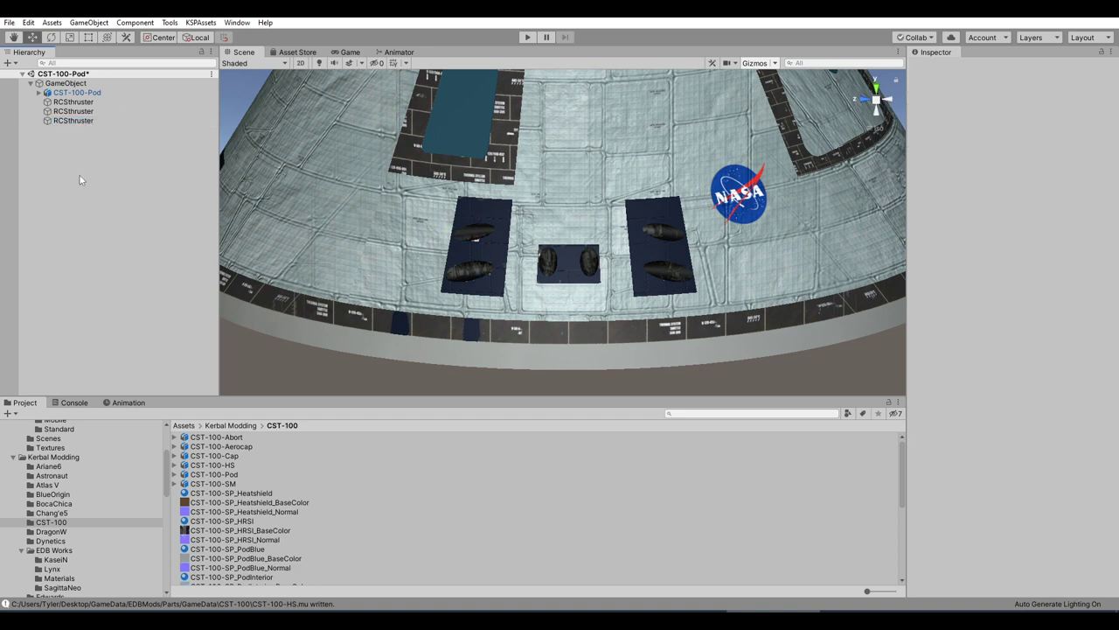
- Duplicate all three RCSthruster objects together
click(78, 103)
shift+click(79, 120)
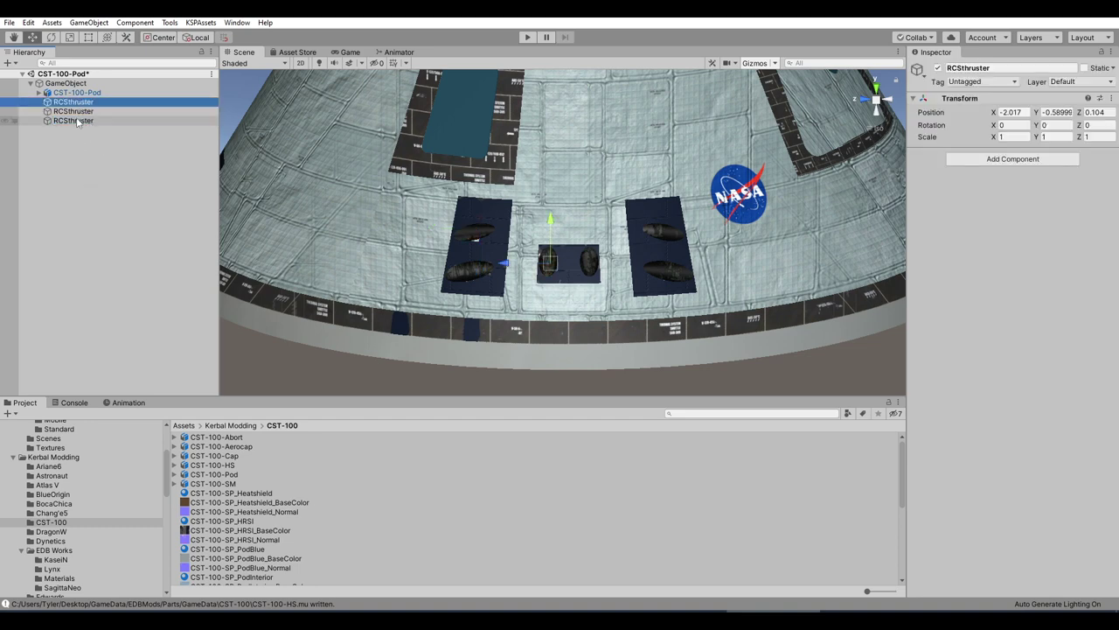
right_click(79, 117)
click(107, 162)
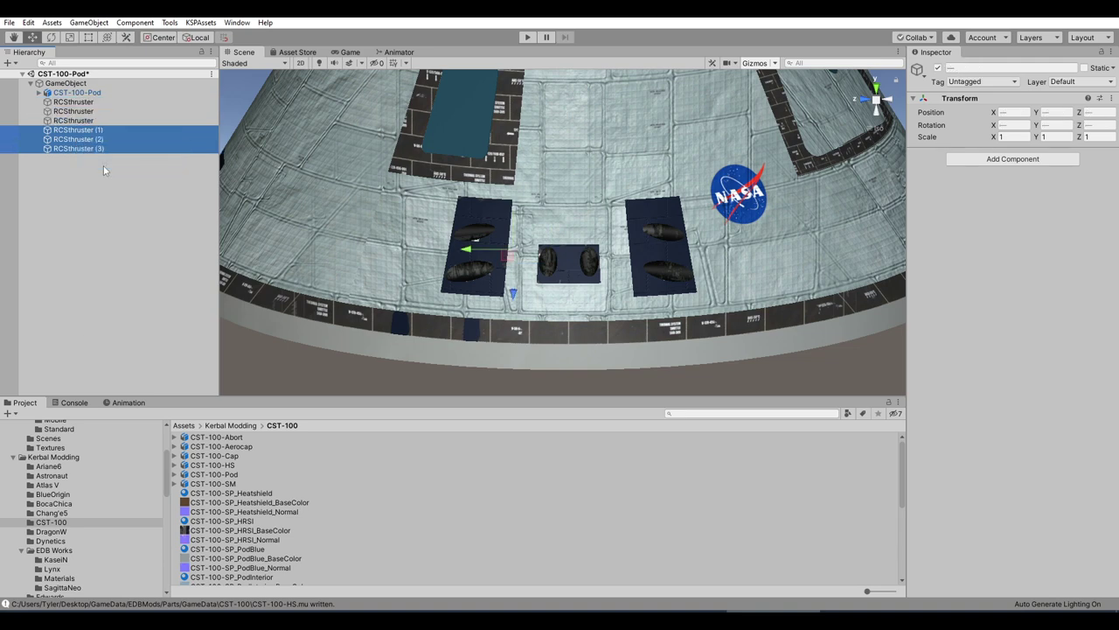
- Set the Z position of RCSthruster (1) to -0.104 to mirror it onto the other nozzle of the small middle opening
click(98, 131)
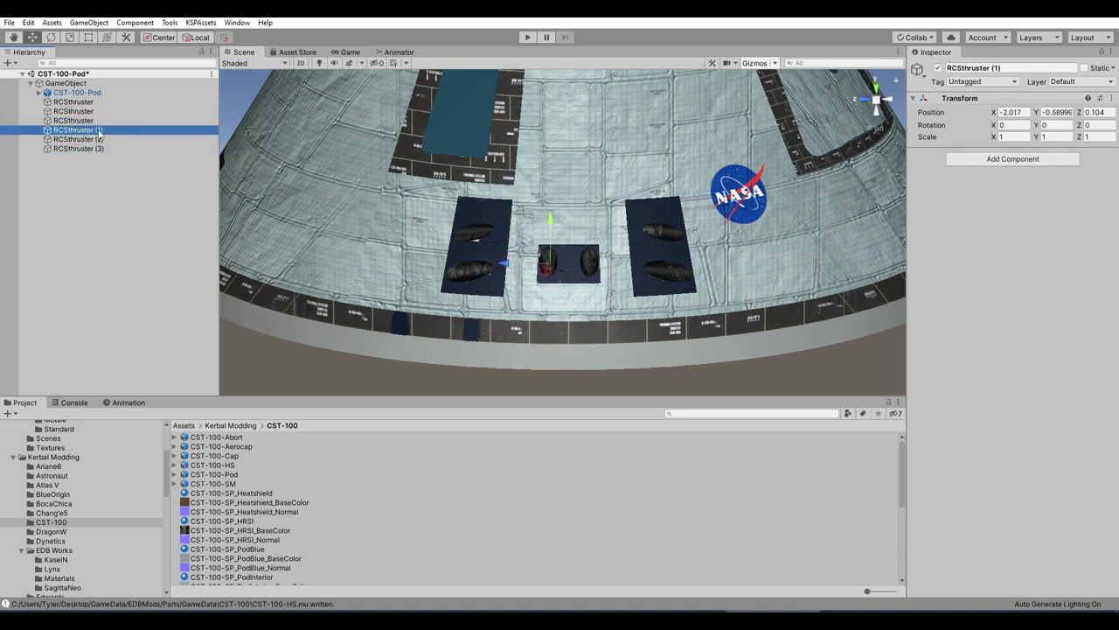
click(1089, 112)
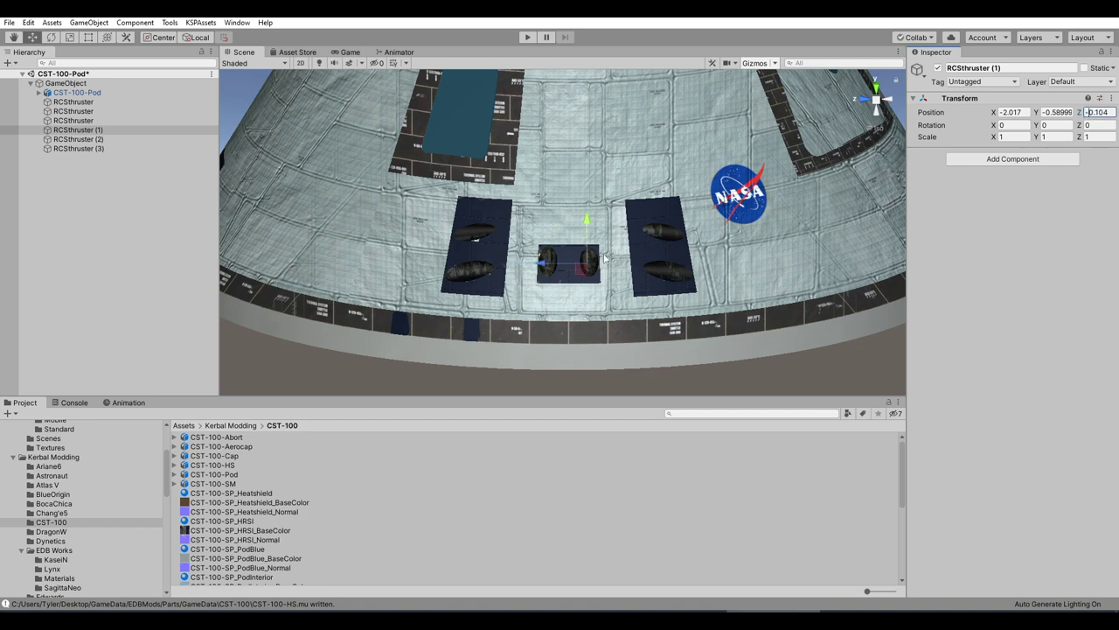
alt+drag(603, 258, 604, 320)
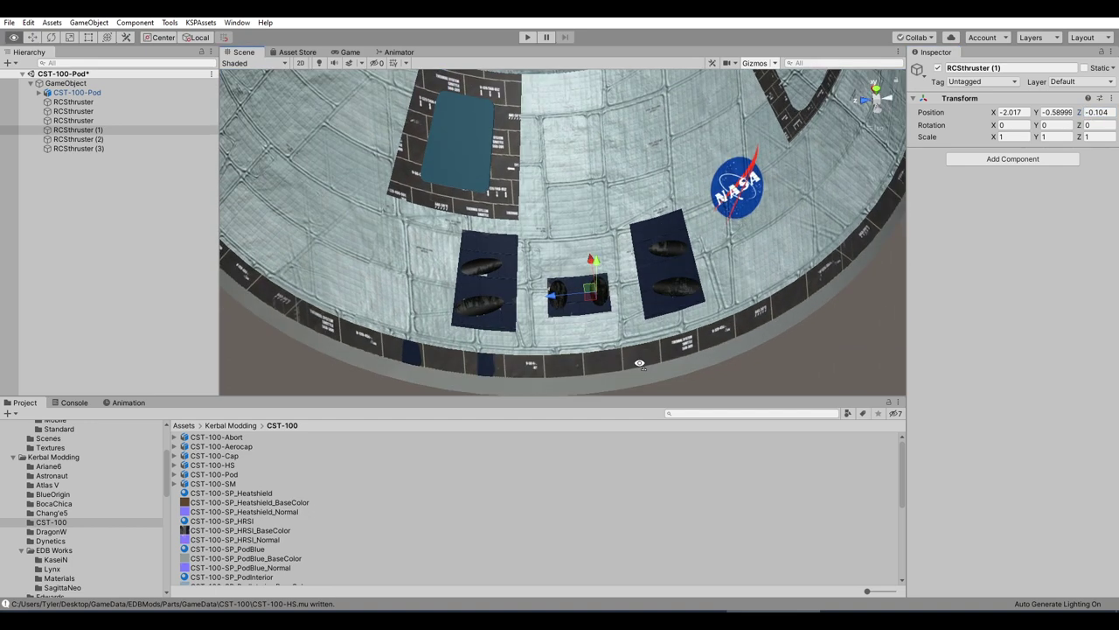
right_click(104, 133)
click(131, 182)
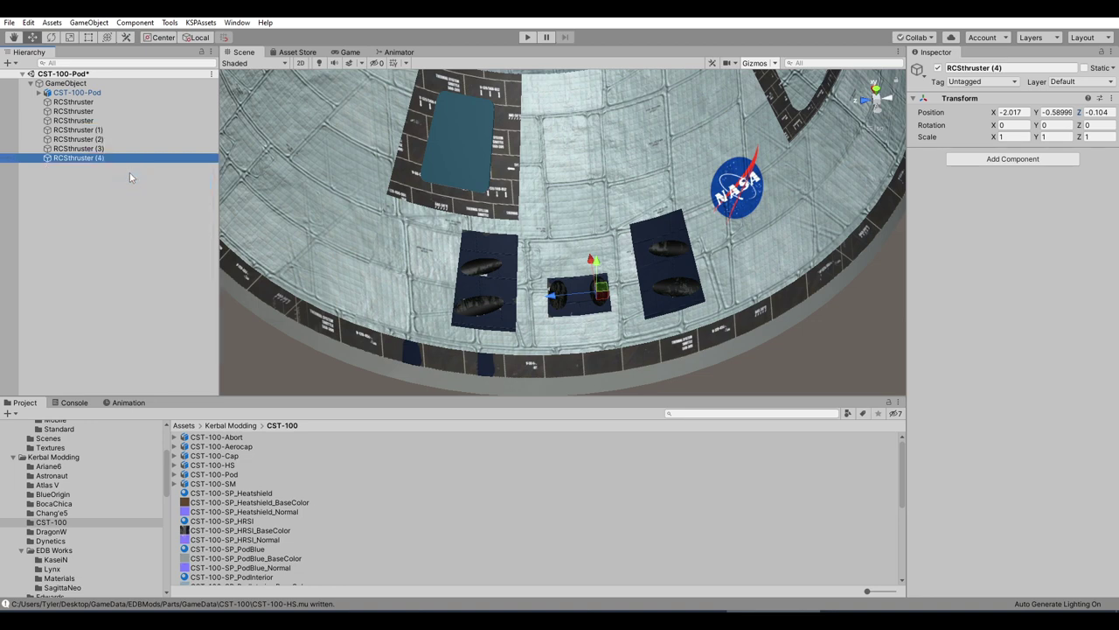
key(ctrl+z)
- Rename RCSthruster (1), the mirrored copy in the small middle opening, to RCSthruster
right_click(117, 129)
click(140, 166)
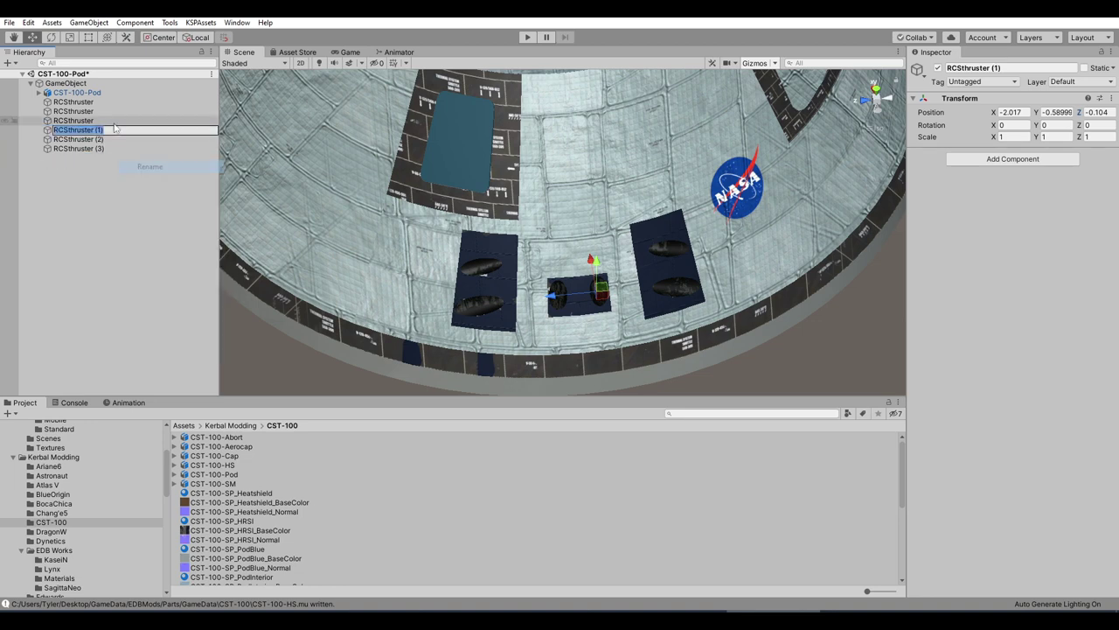
key(BackSpace)
key(BackSpace)
key(BackSpace)
key(BackSpace)
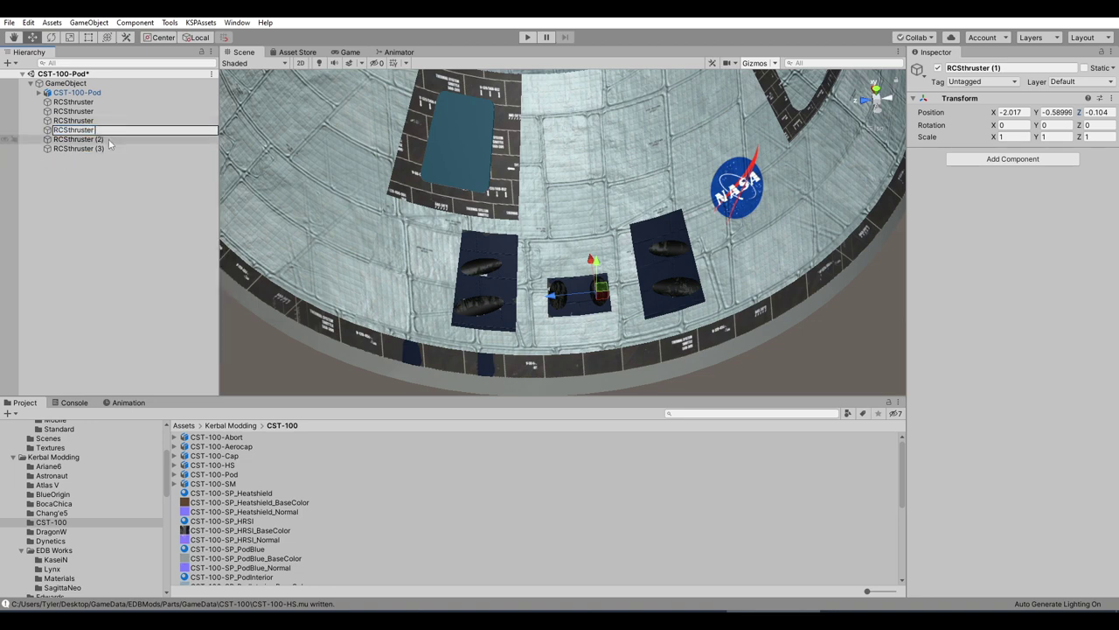
- Mirror RCSthruster (2) with Z position -0.531 and X rotation -90, and rename it RCSthruster
click(94, 140)
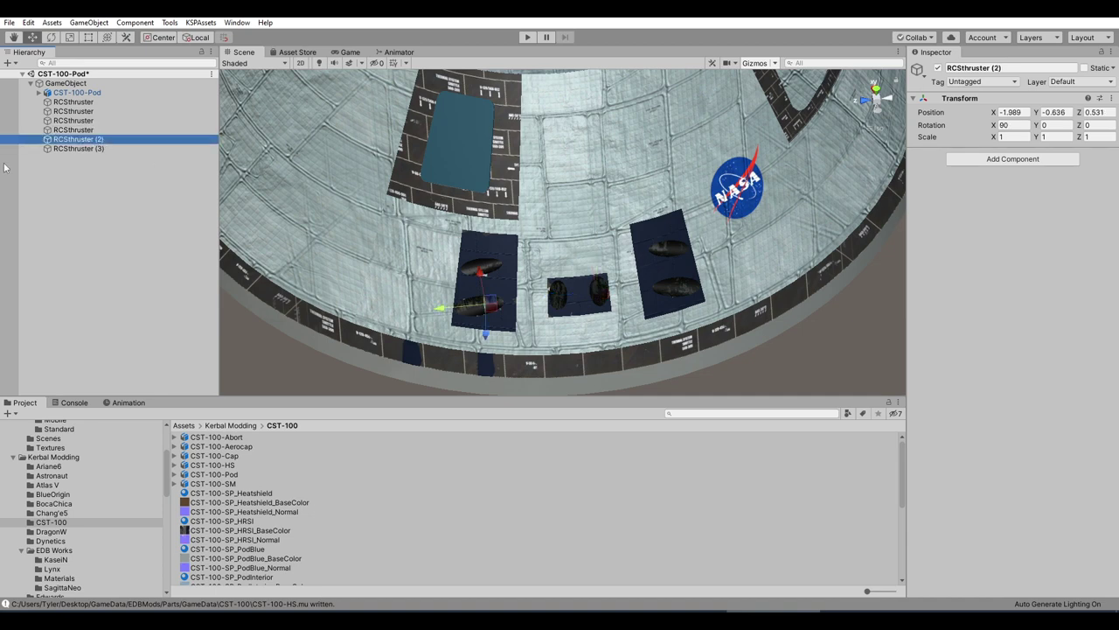
click(1085, 113)
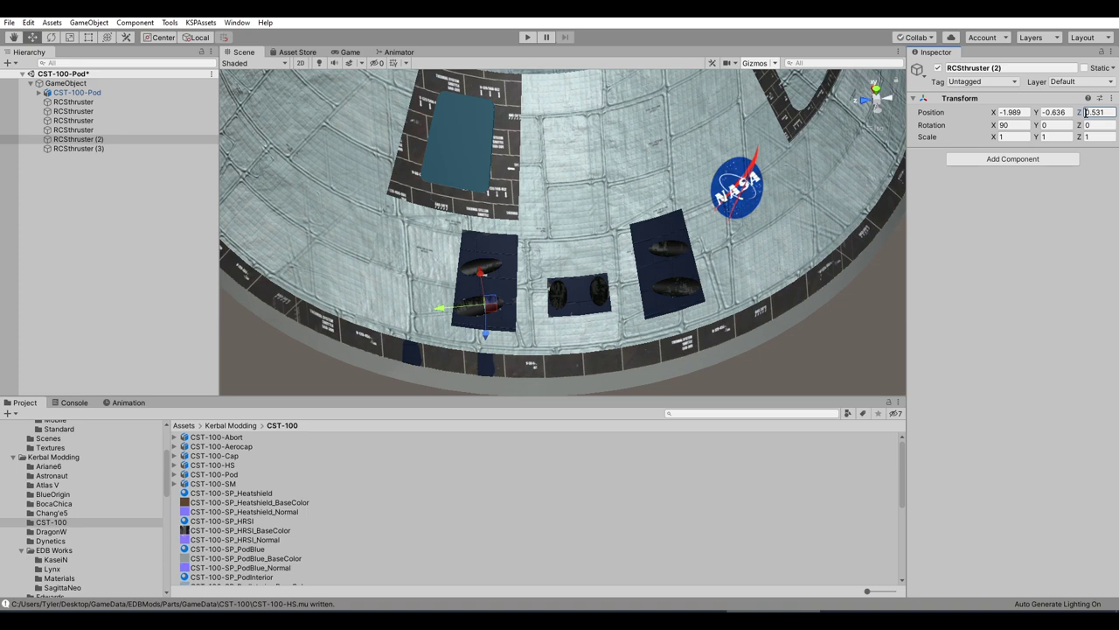
text(-)
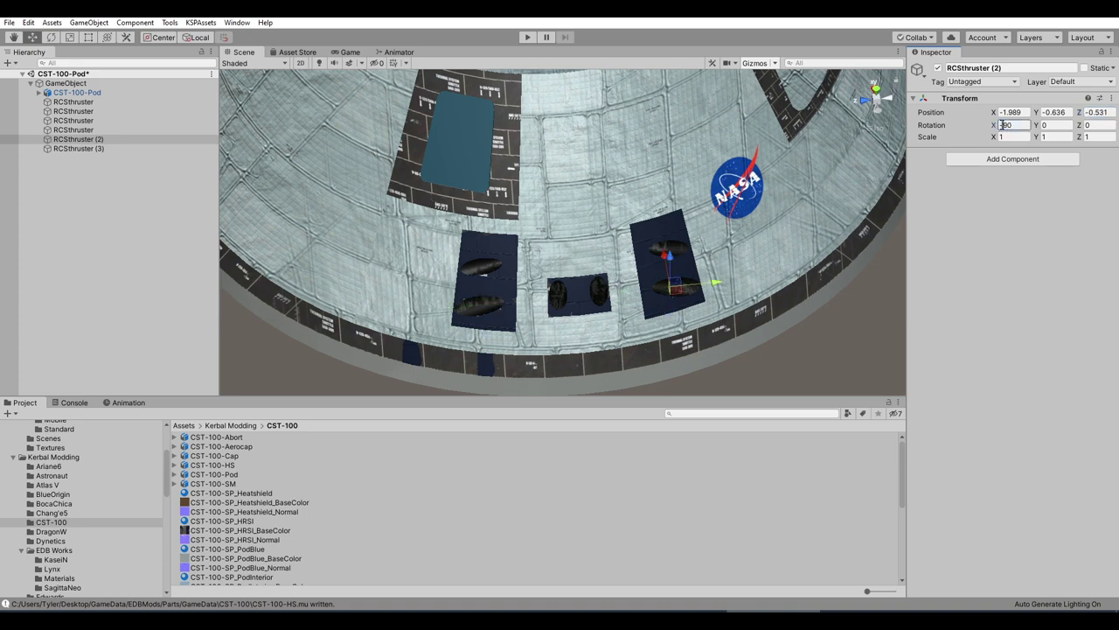
alt+drag(681, 316, 683, 349)
right_click(115, 139)
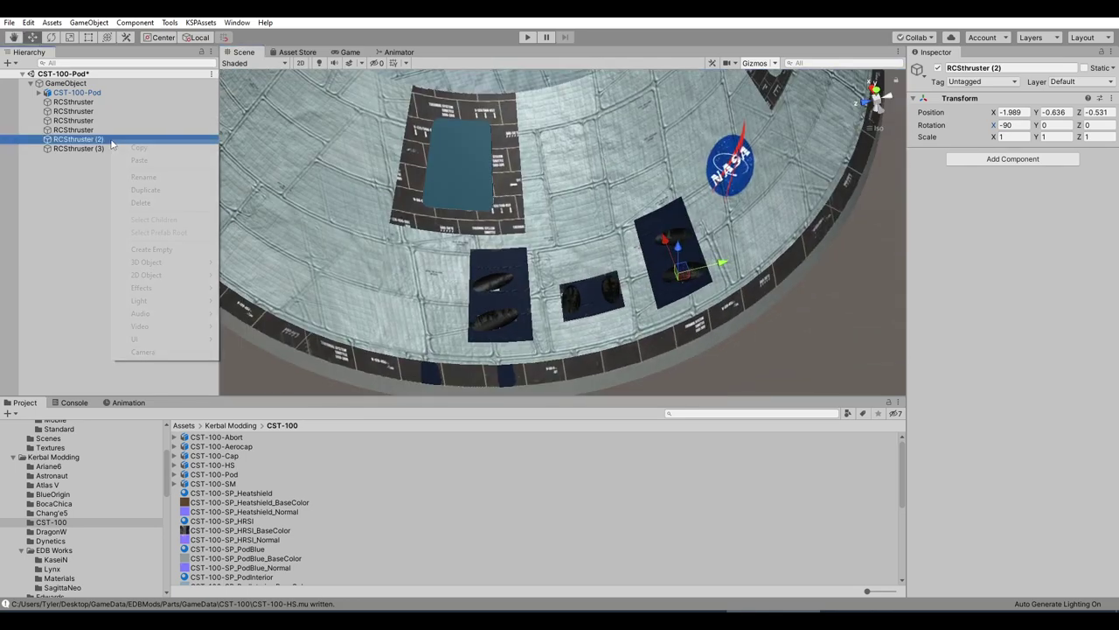
click(140, 176)
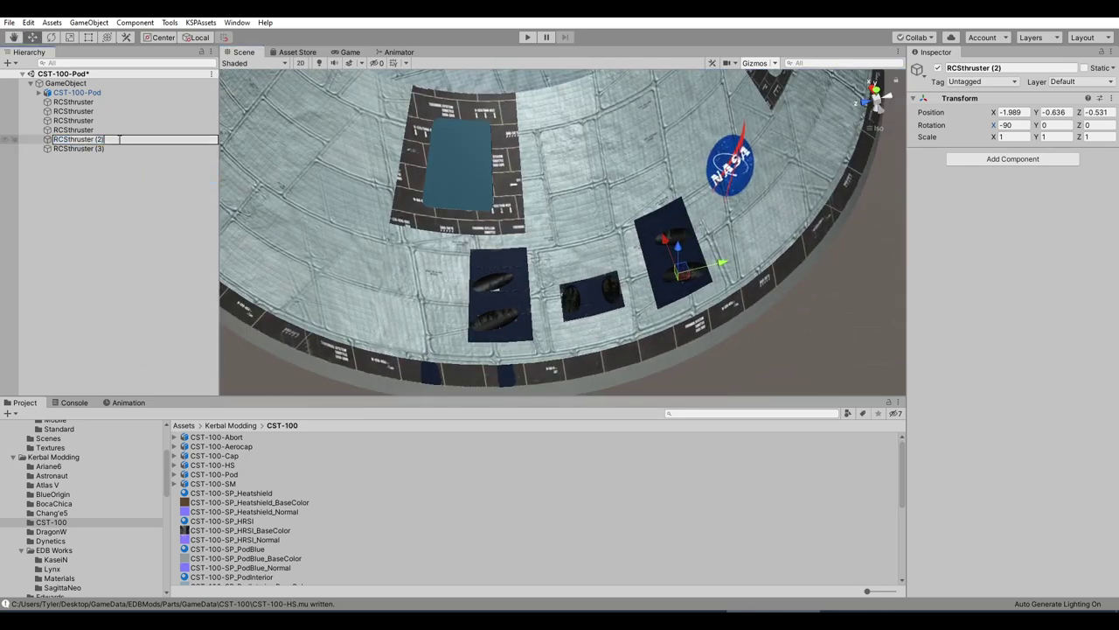
- Mirror RCSthruster (3) to the opposite tall opening with Z position -0.508 and X rotation -90
click(97, 149)
right_click(96, 149)
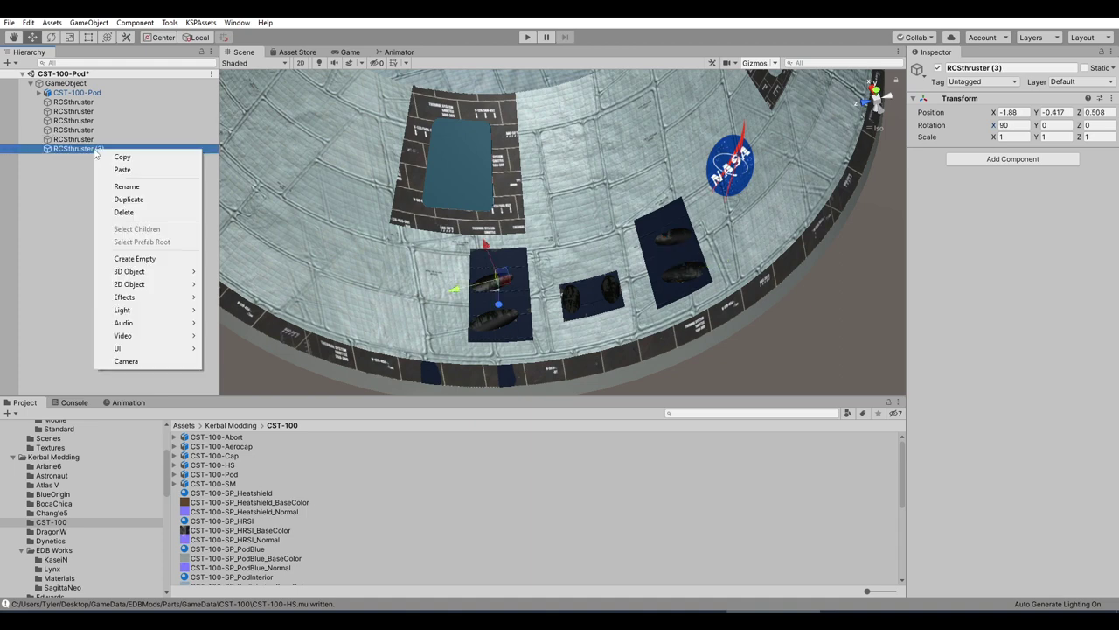
click(1087, 112)
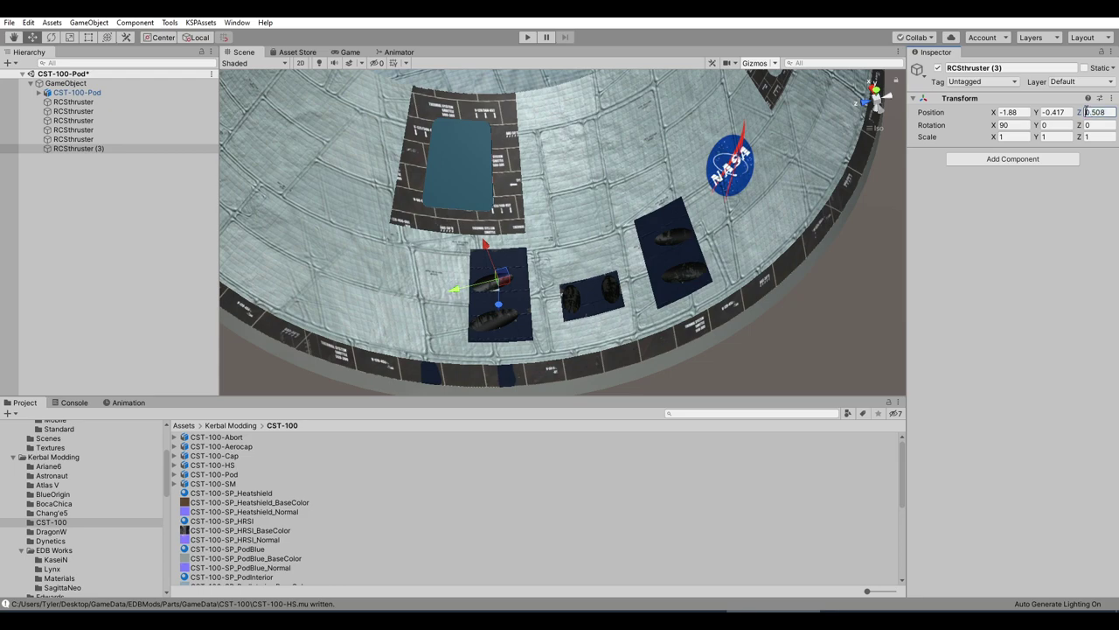
text(-)
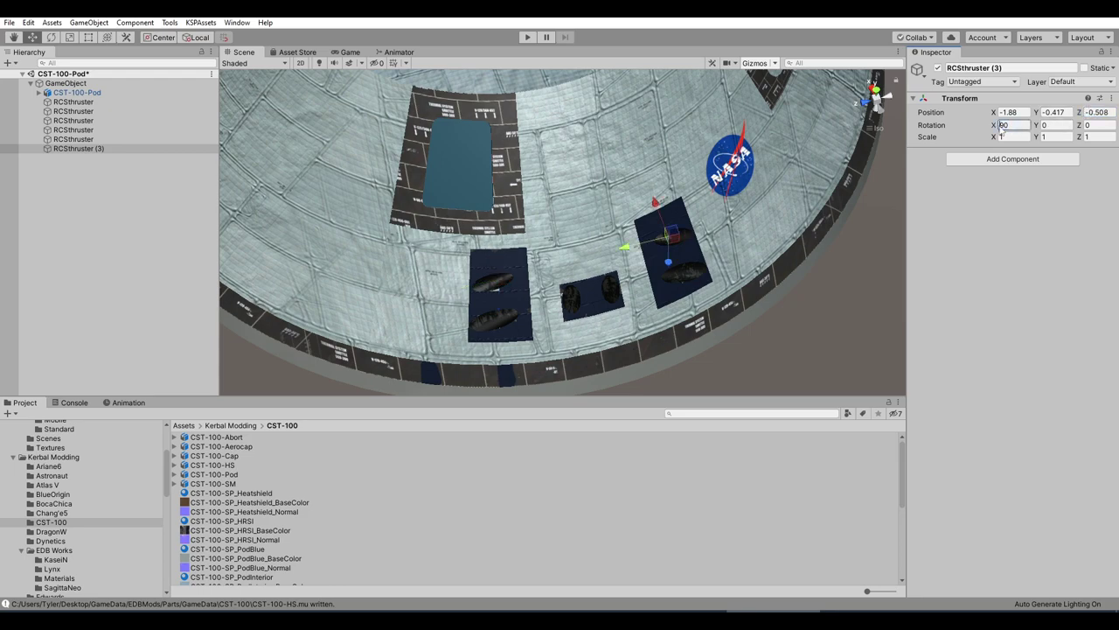
alt+drag(513, 230, 549, 131)
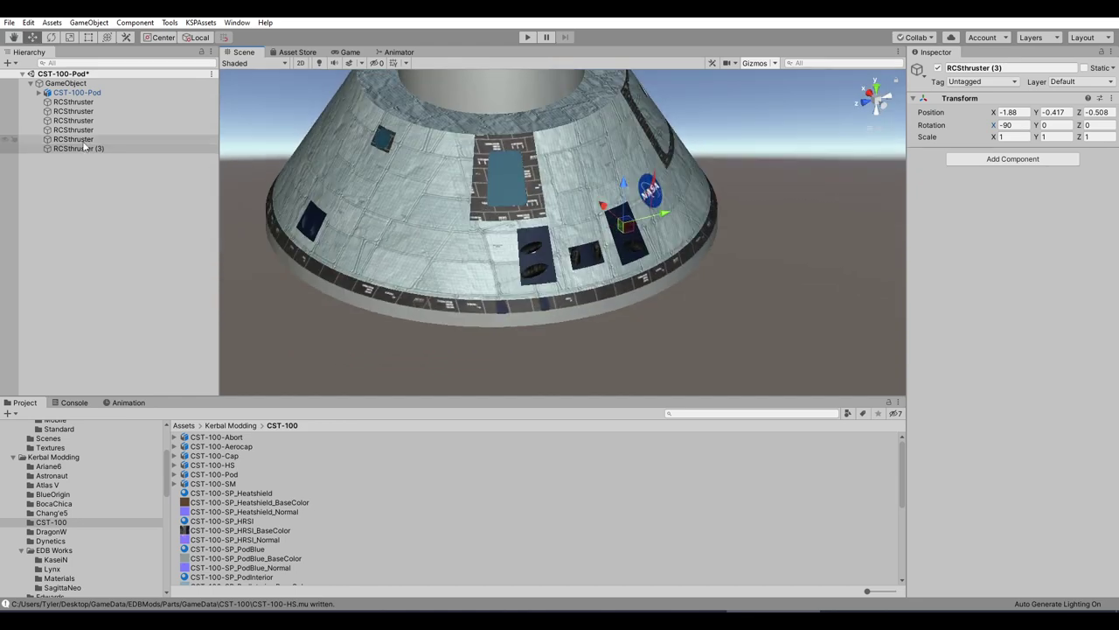
- Rename RCSthruster (3) to RCSthruster
right_click(102, 149)
click(125, 190)
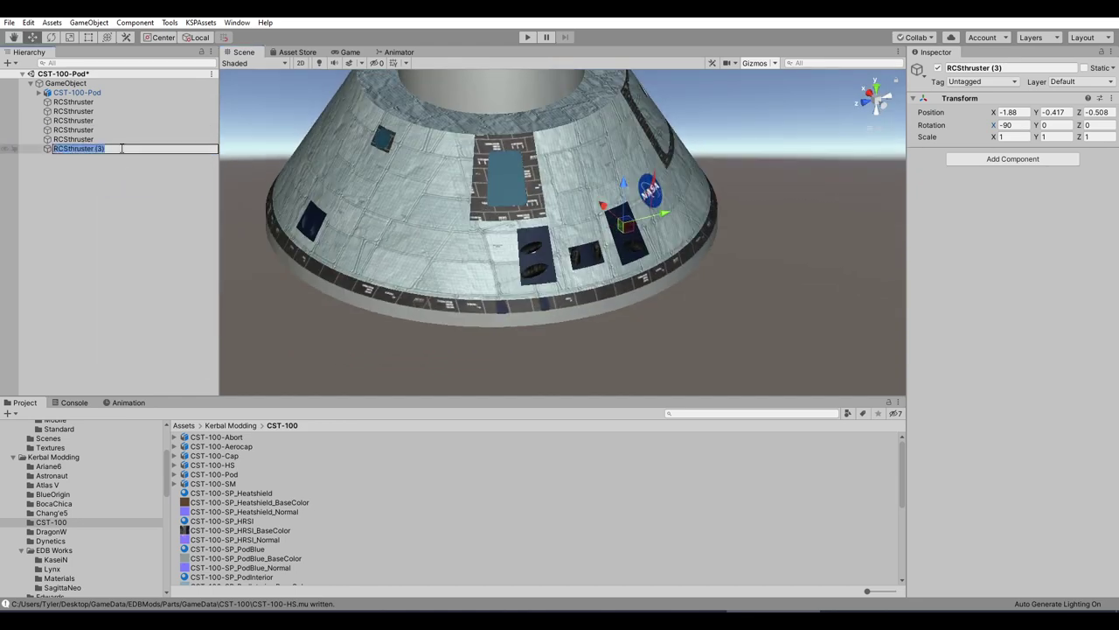
key(Return)
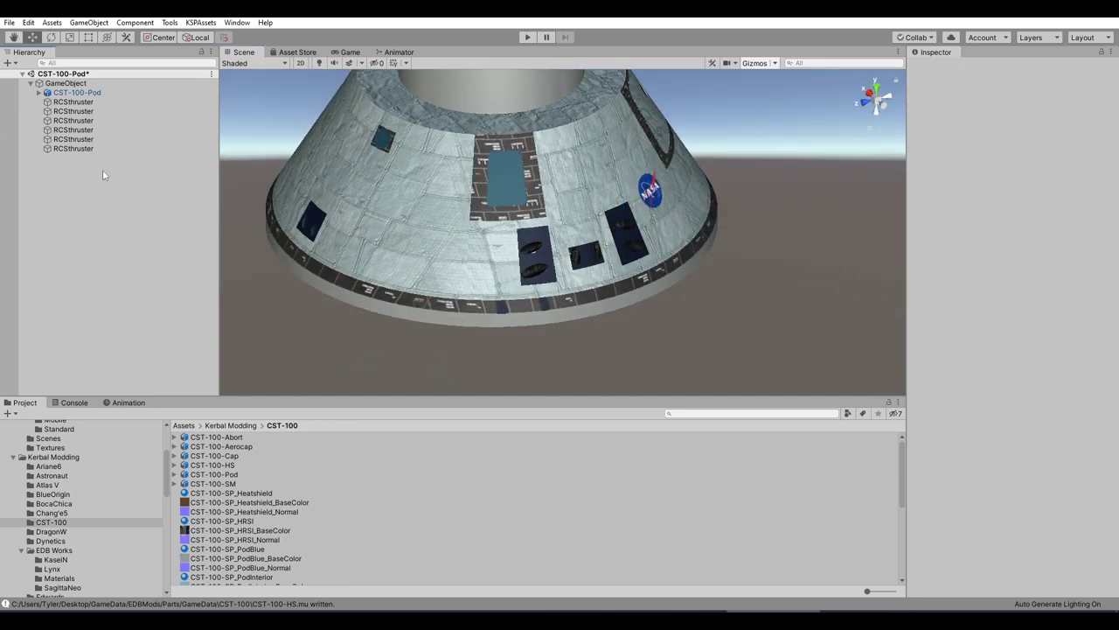
- Create an empty child object under the root GameObject and name it Block
click(66, 83)
right_click(74, 85)
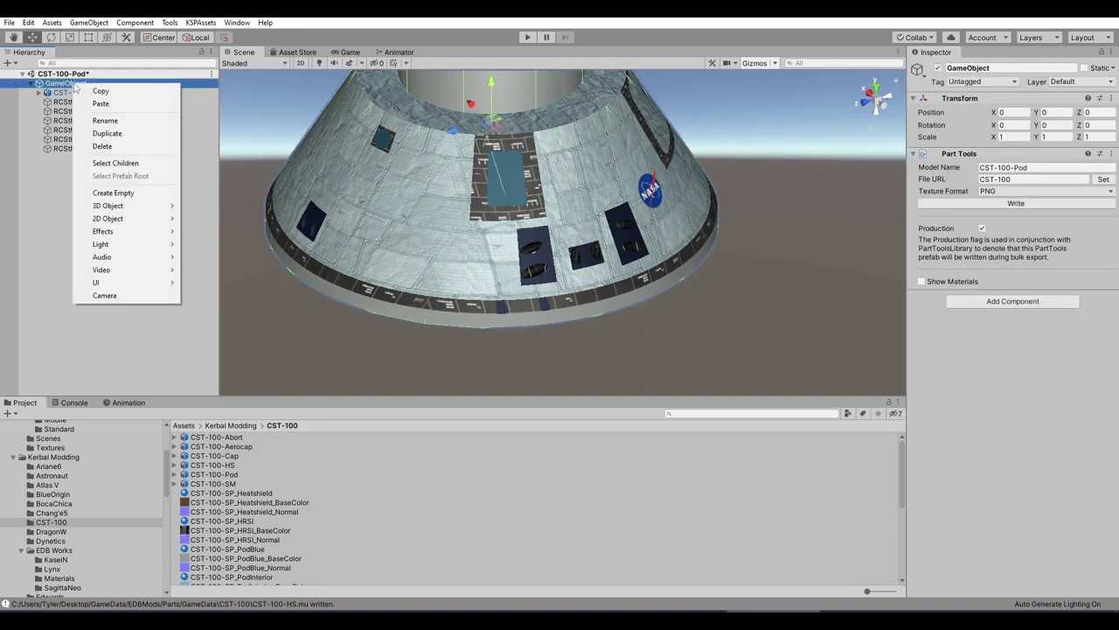
click(113, 192)
right_click(74, 158)
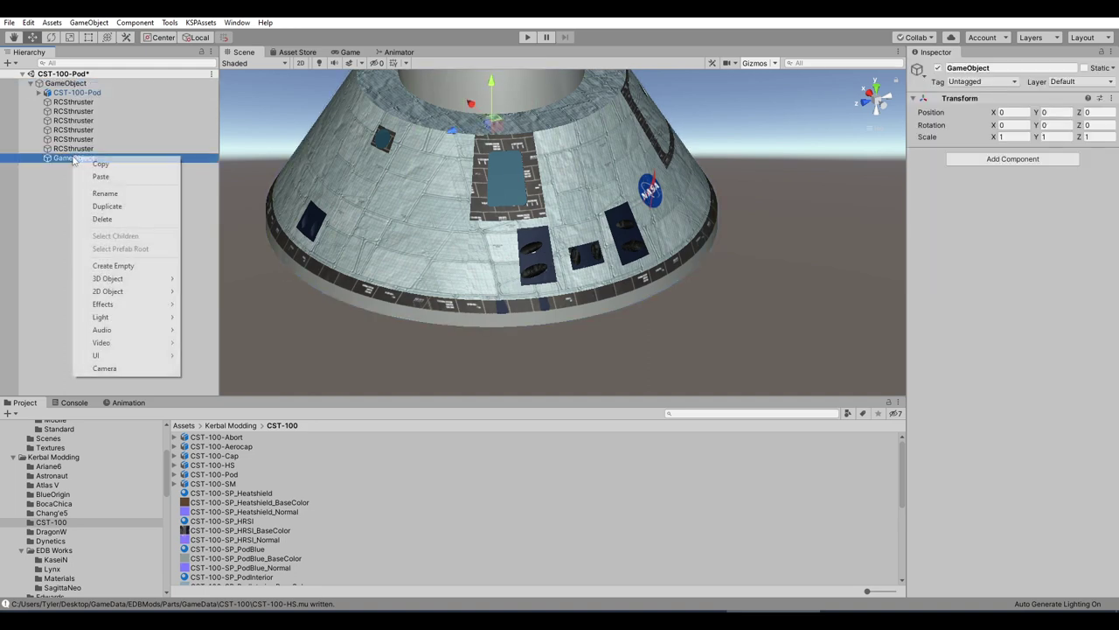
click(124, 193)
text(Block)
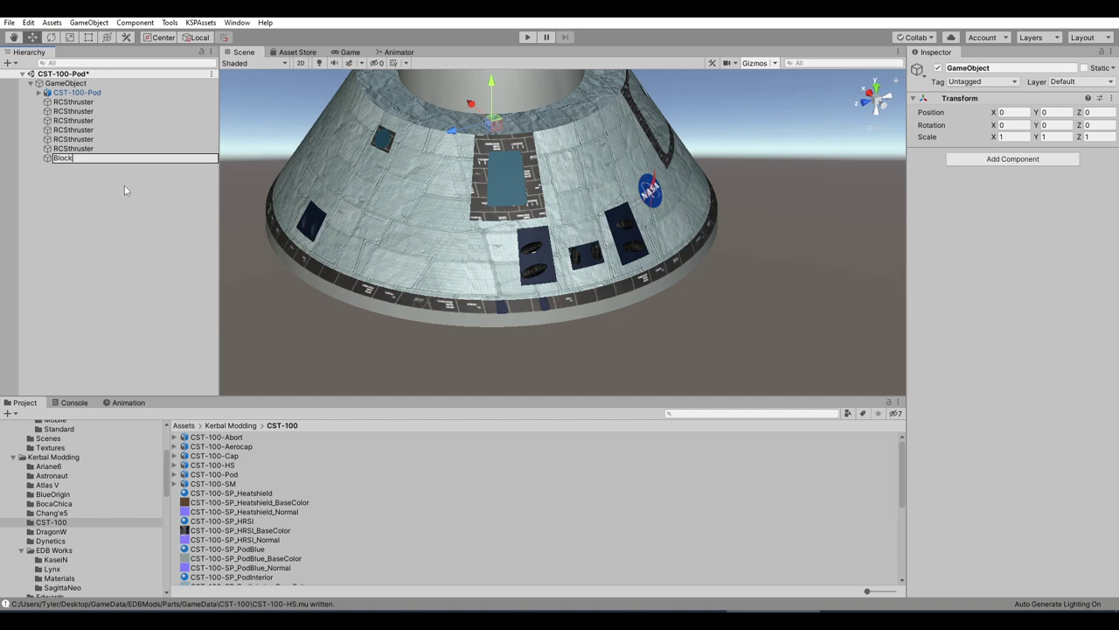
key(Return)
- Make all six RCSthruster objects children of Block
scroll(626, 210, down, 1)
alt+drag(411, 214, 627, 114)
alt+drag(427, 189, 329, 265)
click(73, 102)
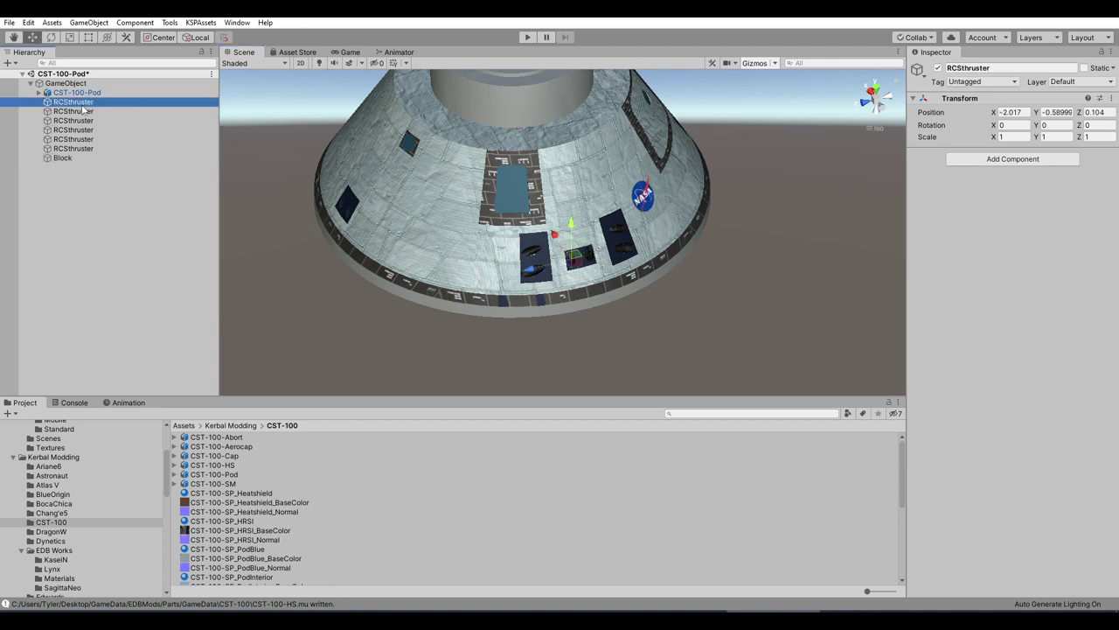
shift+click(74, 149)
drag(73, 151, 63, 159)
alt+drag(431, 191, 346, 187)
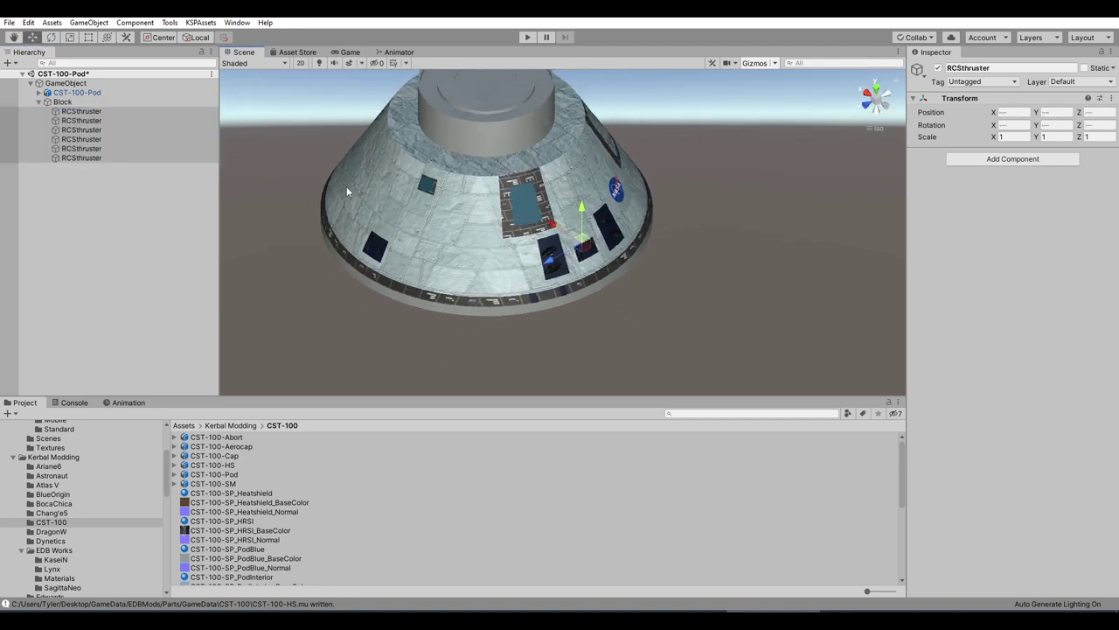
- Duplicate the Block object together with its six thruster transforms
click(62, 102)
right_click(63, 103)
click(90, 150)
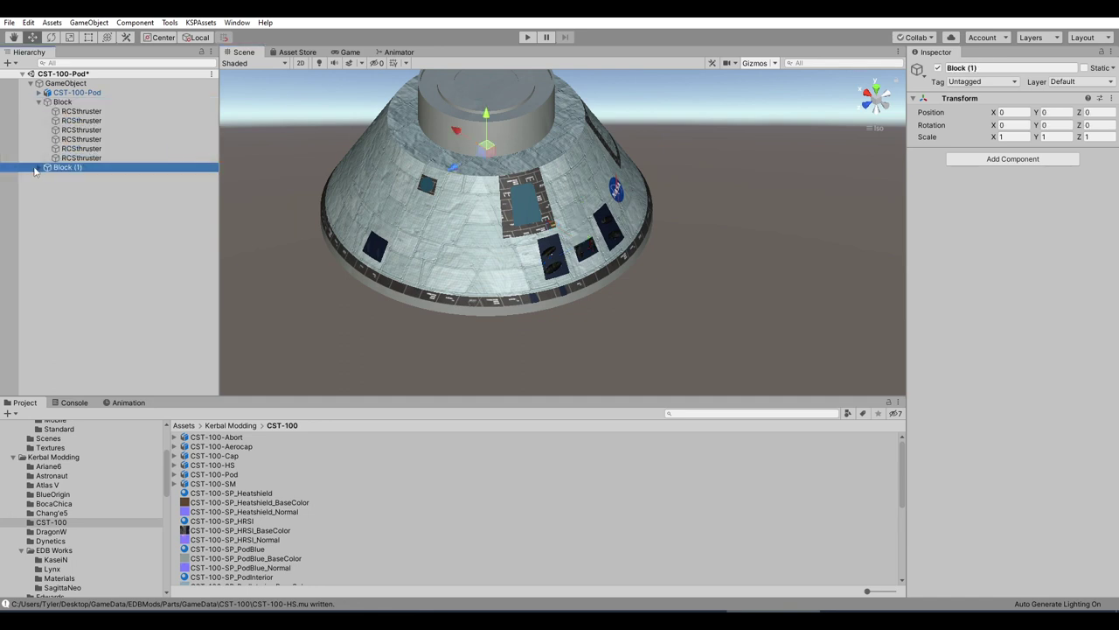
- Set the Y rotation of Block (1) to 180
click(40, 168)
alt+drag(441, 174, 547, 200)
click(74, 167)
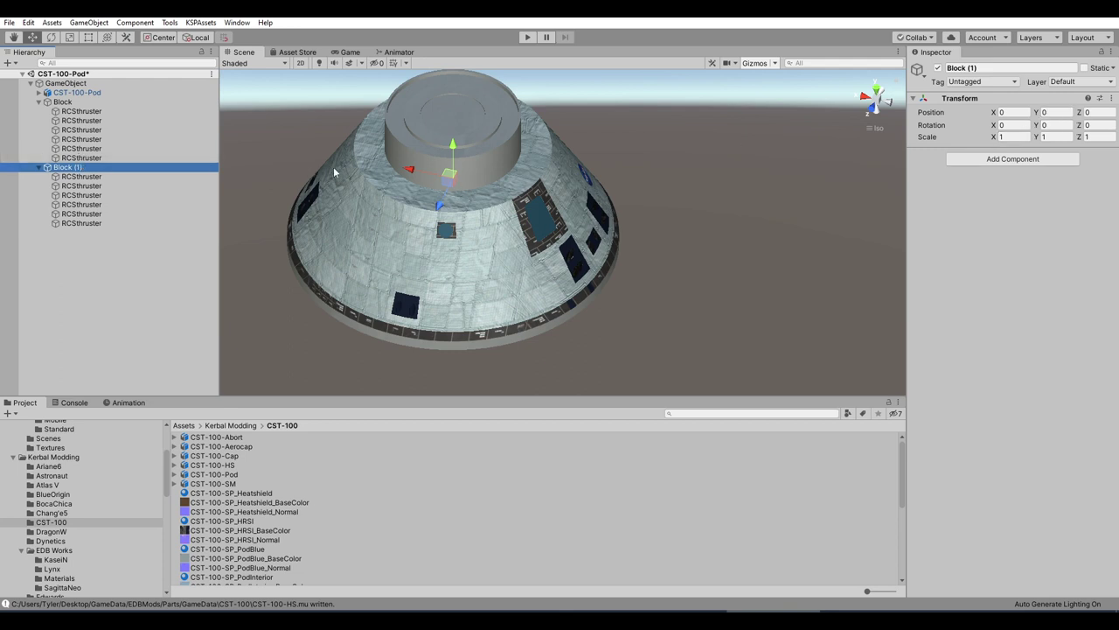
click(1055, 125)
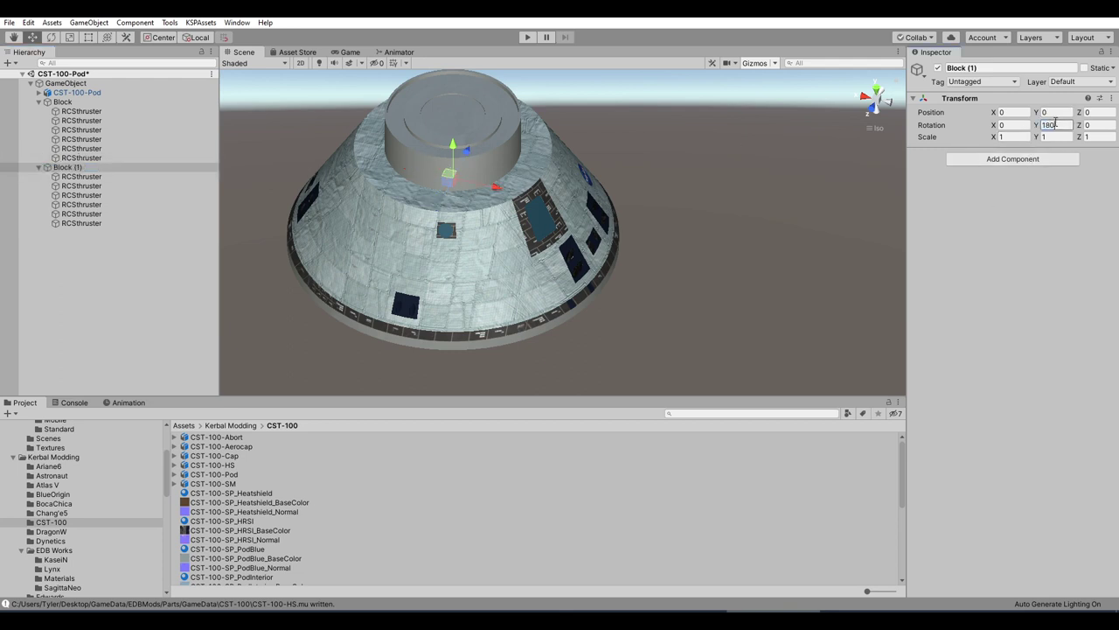
- Check the position and direction of each thruster transform in Block against the pod's thruster ports
click(87, 111)
click(87, 120)
click(93, 130)
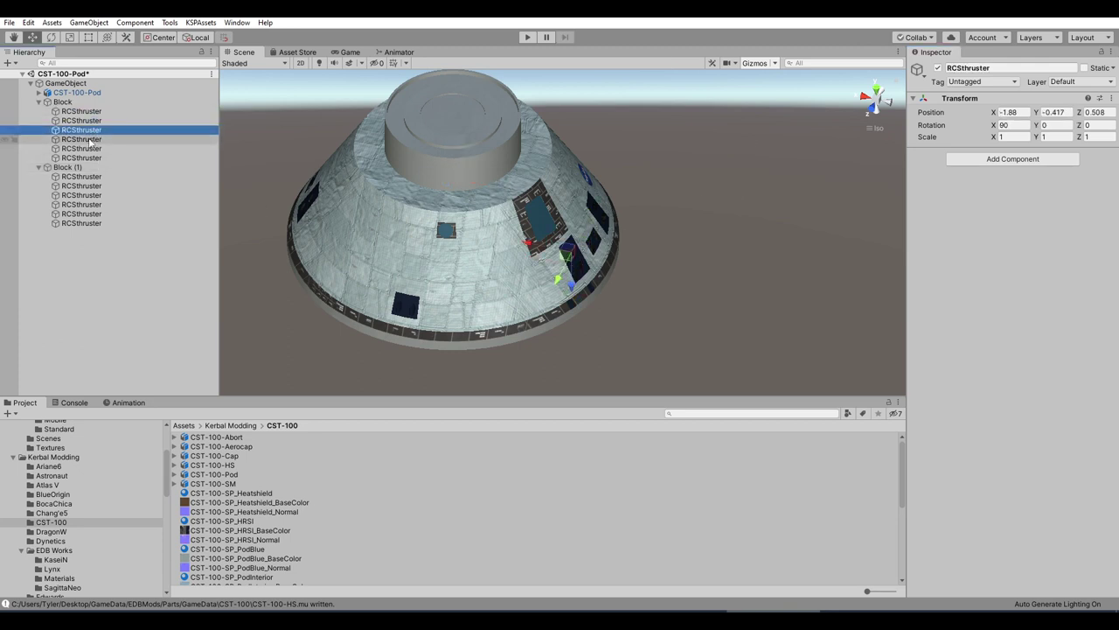
click(90, 139)
click(88, 149)
click(88, 157)
right_drag(544, 212, 664, 174)
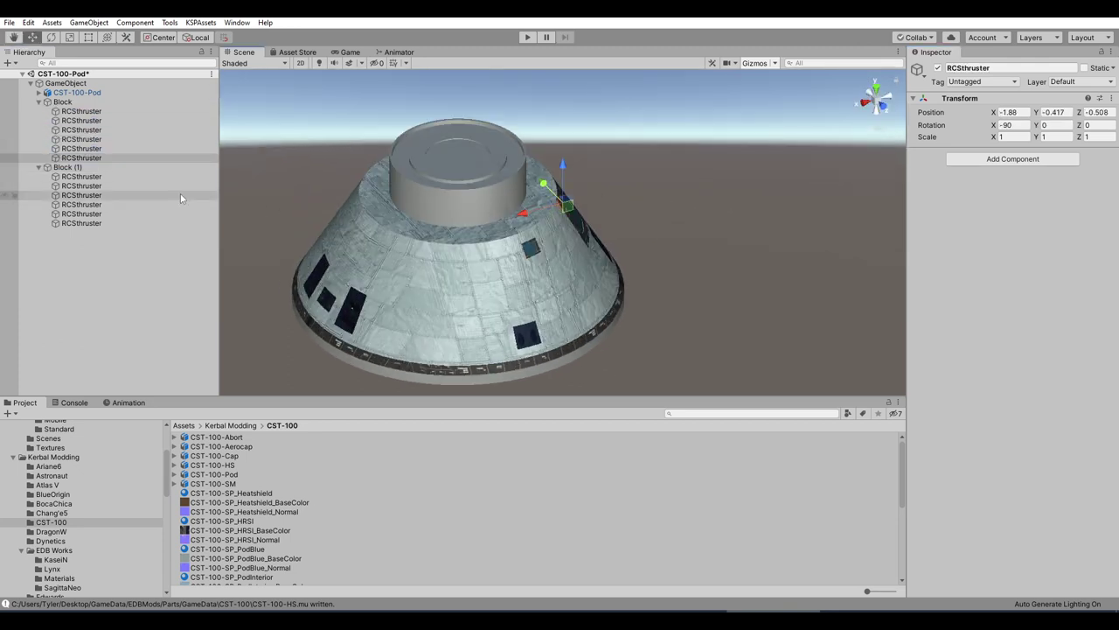
- Check the position and direction of each thruster transform in Block (1) on the opposite side of the pod
click(177, 178)
right_drag(420, 203, 623, 177)
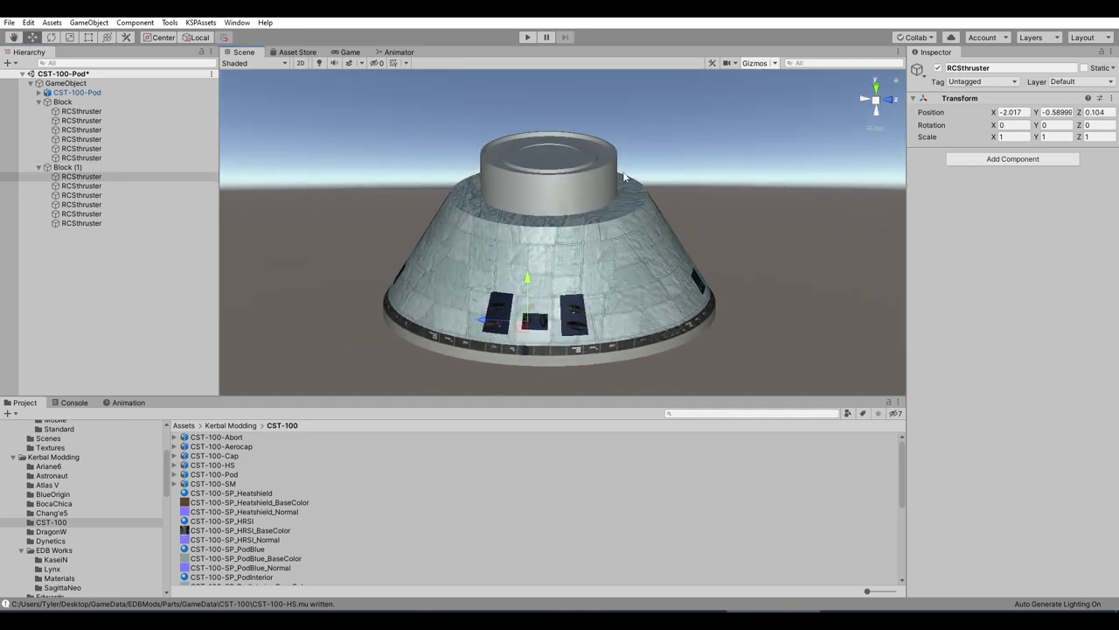
click(94, 187)
click(97, 197)
click(97, 205)
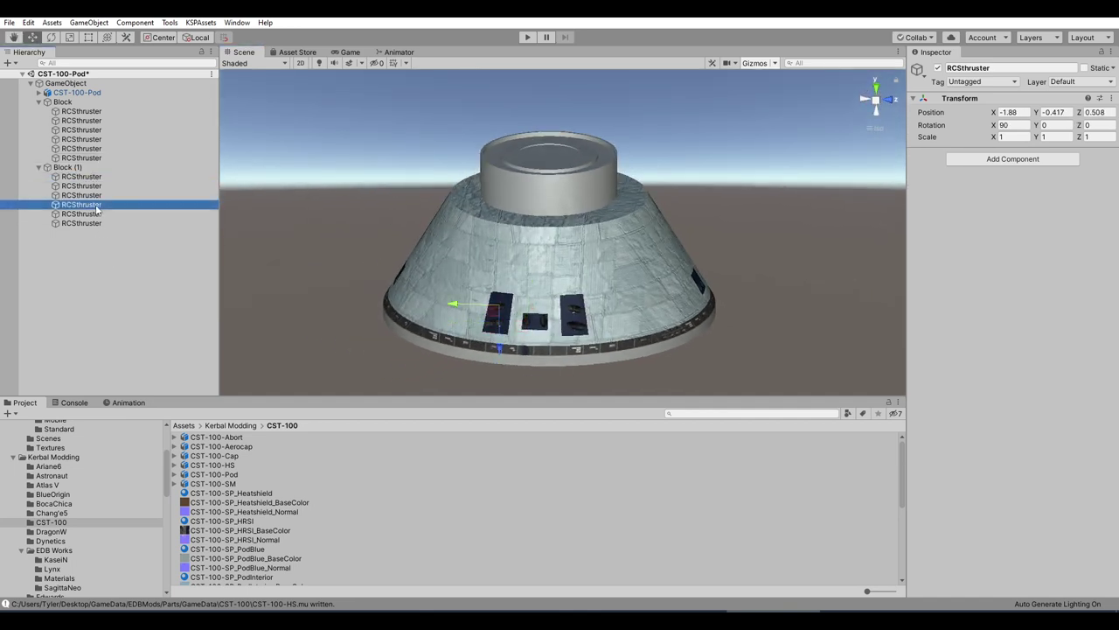
click(97, 213)
click(97, 223)
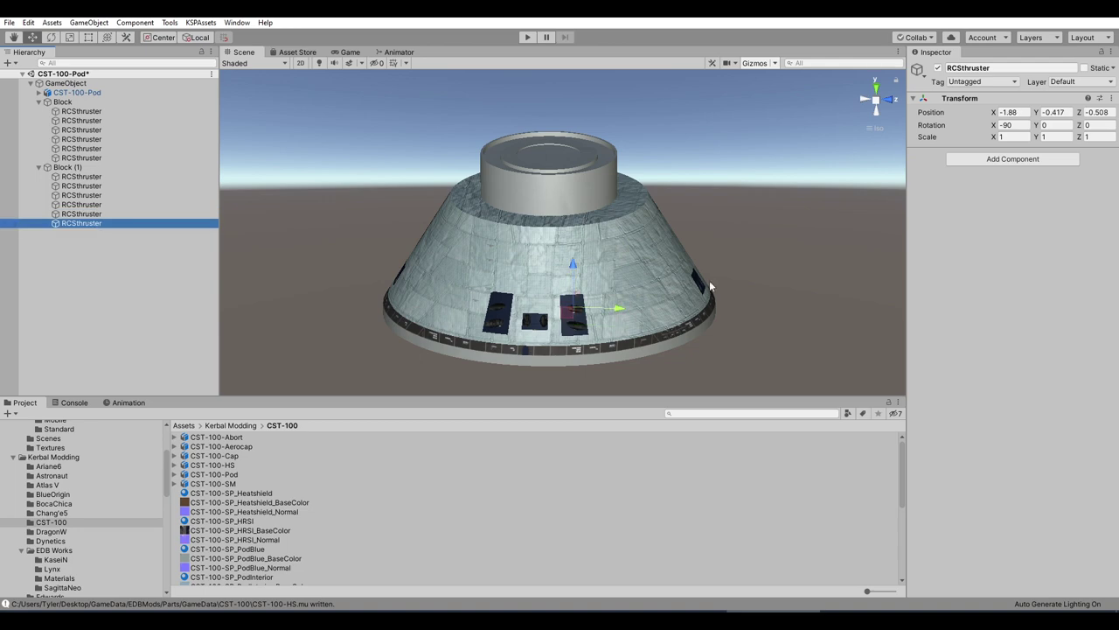
alt+drag(710, 280, 748, 278)
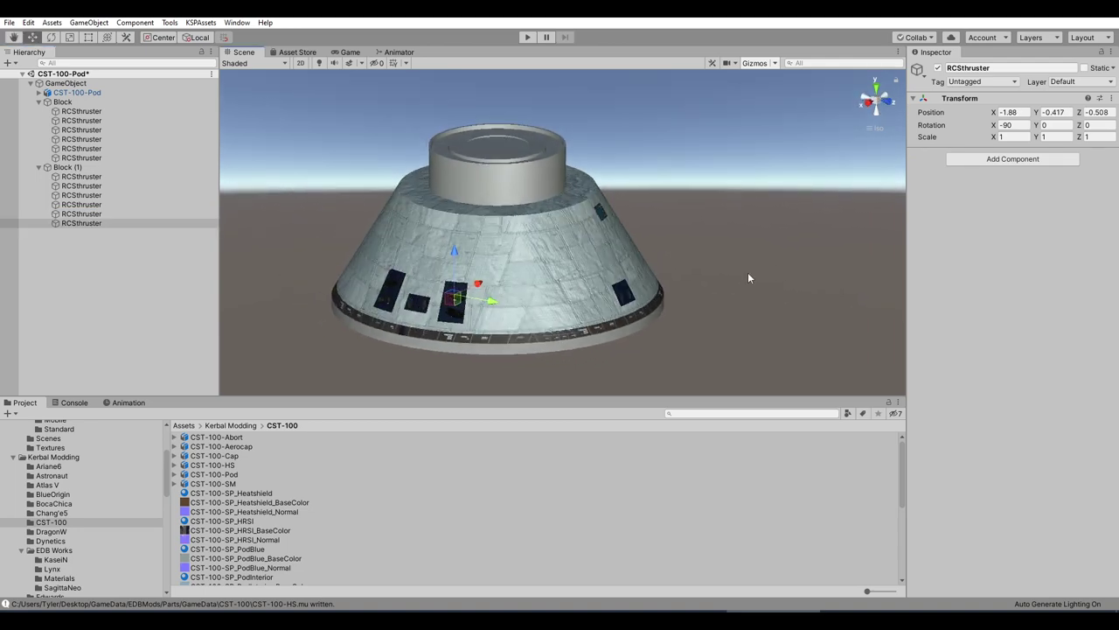
alt+drag(631, 291, 472, 280)
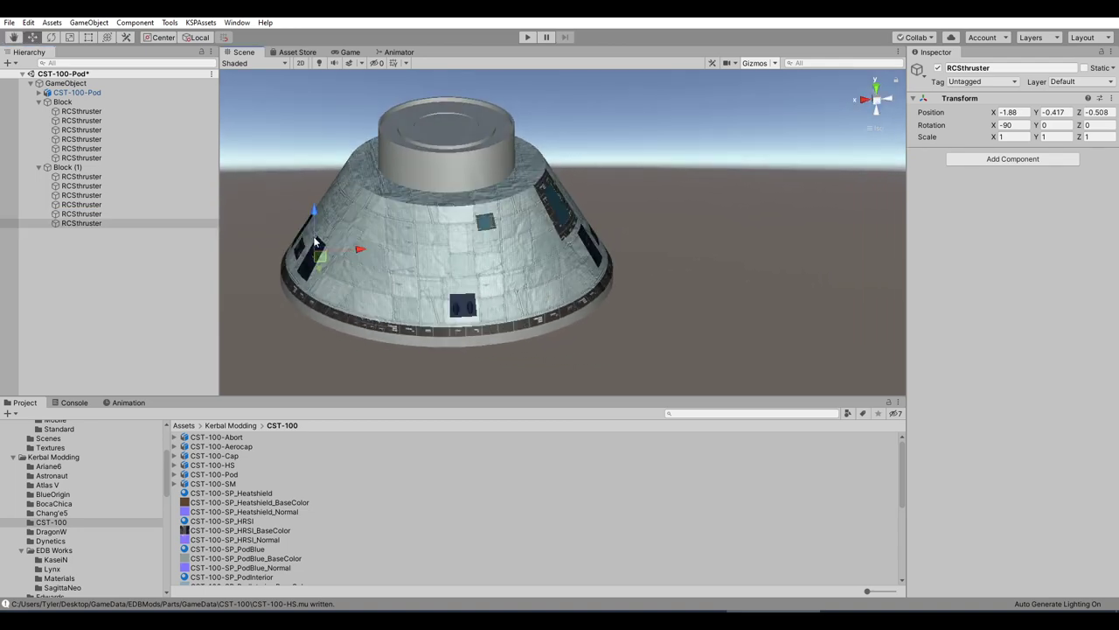
- Duplicate Block (1) with its thruster transforms and set the copy's Y rotation to 90
click(67, 168)
right_click(68, 168)
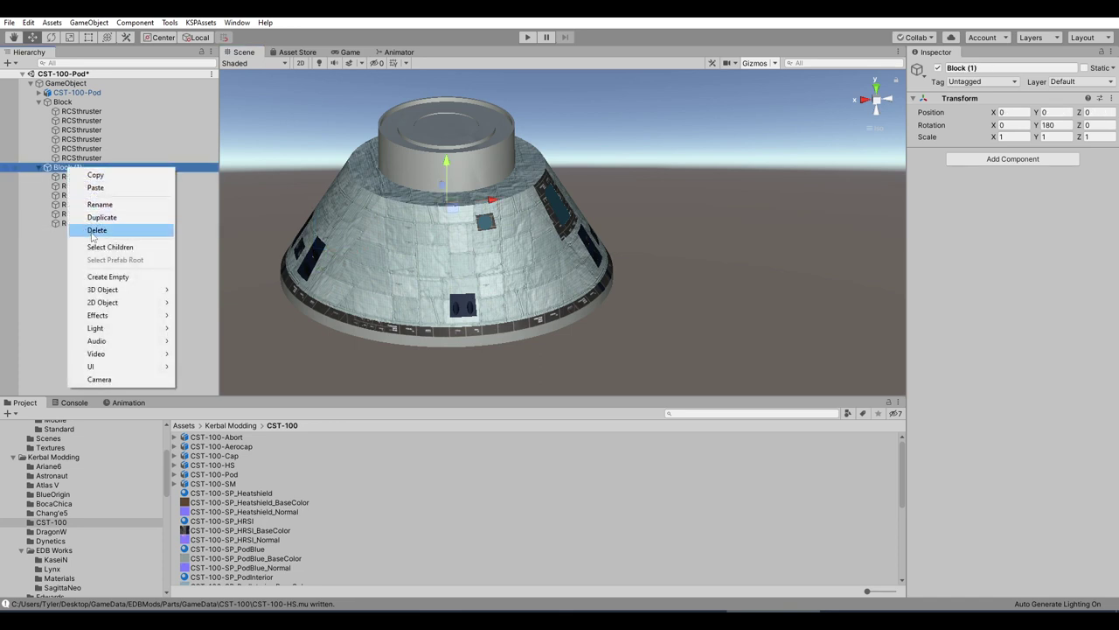
click(65, 217)
click(38, 232)
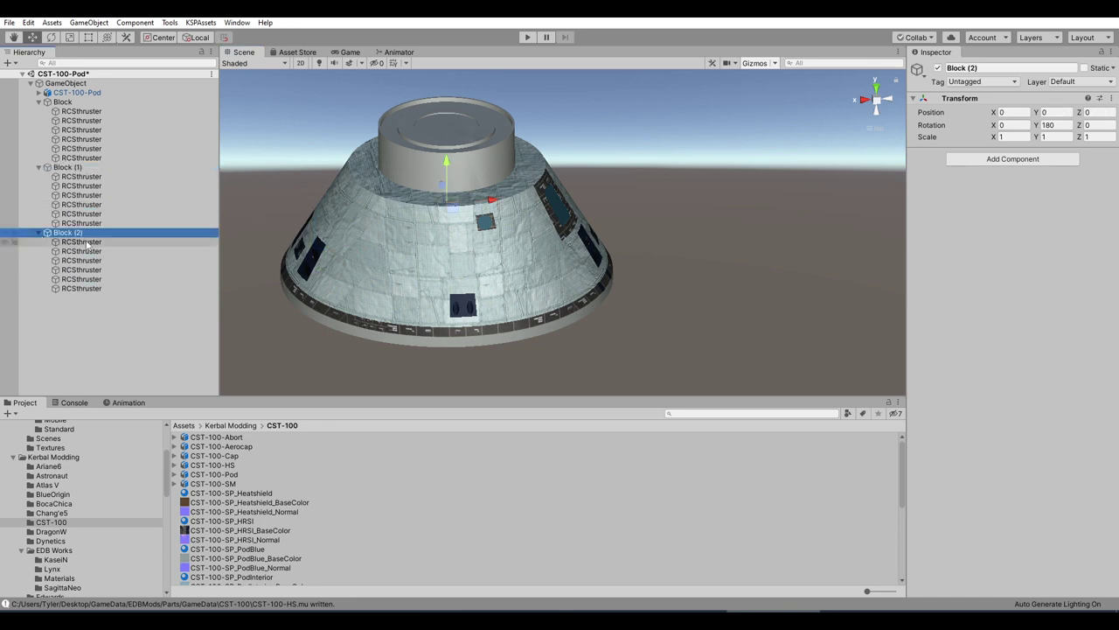
click(83, 242)
click(59, 233)
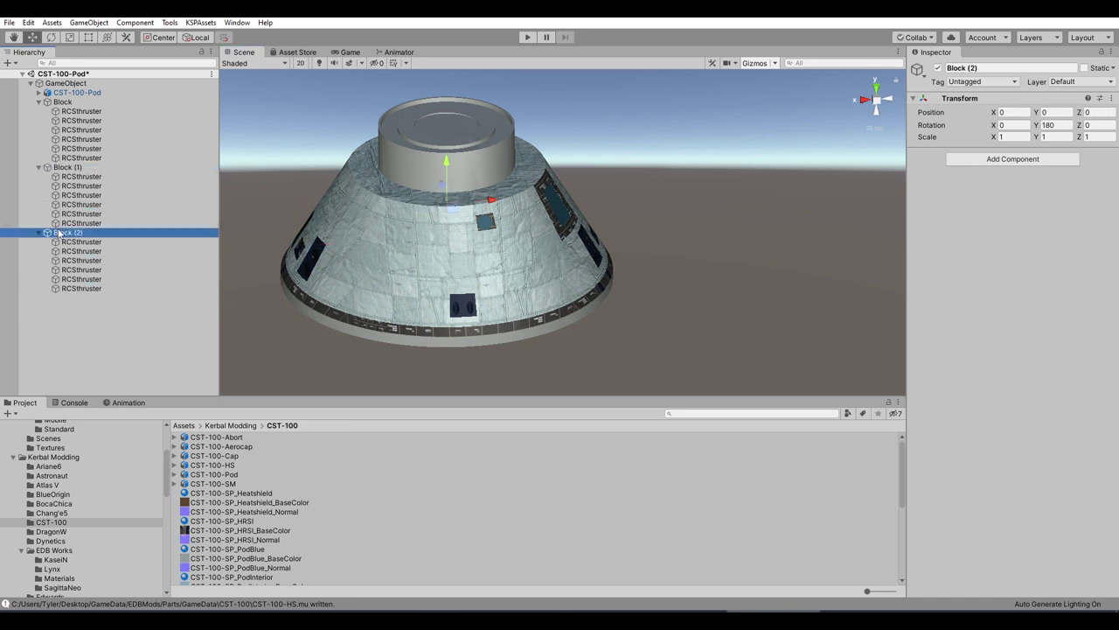
drag(1065, 125, 1017, 123)
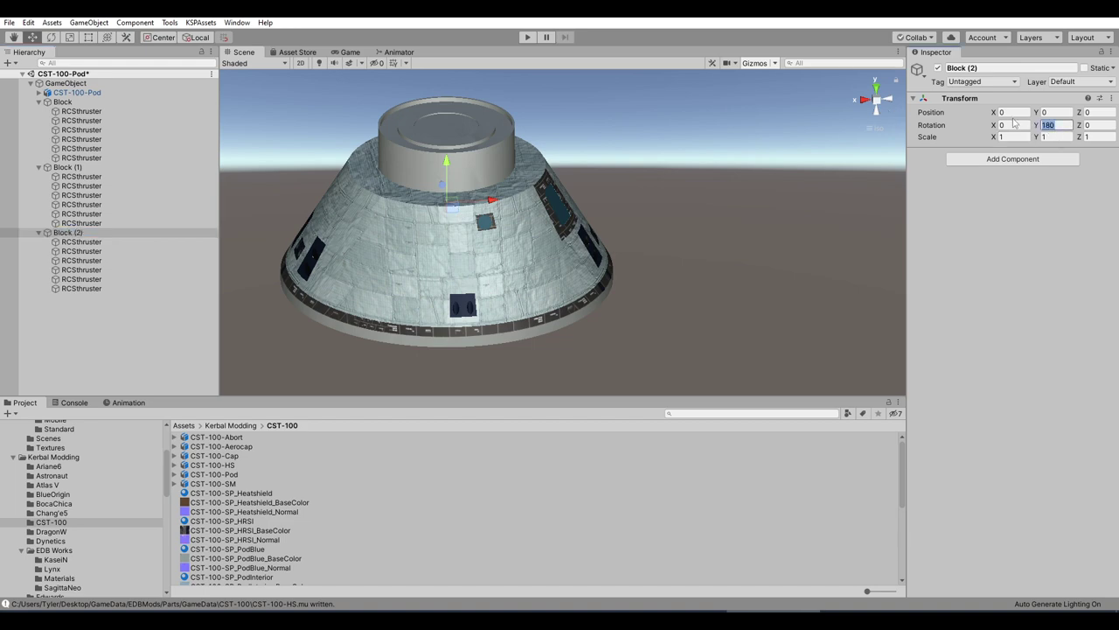
text(90)
- Delete the four outer RCSthruster objects from Block (2), keeping only the two central ones at Z 0.104 and -0.104
alt+drag(377, 238, 699, 219)
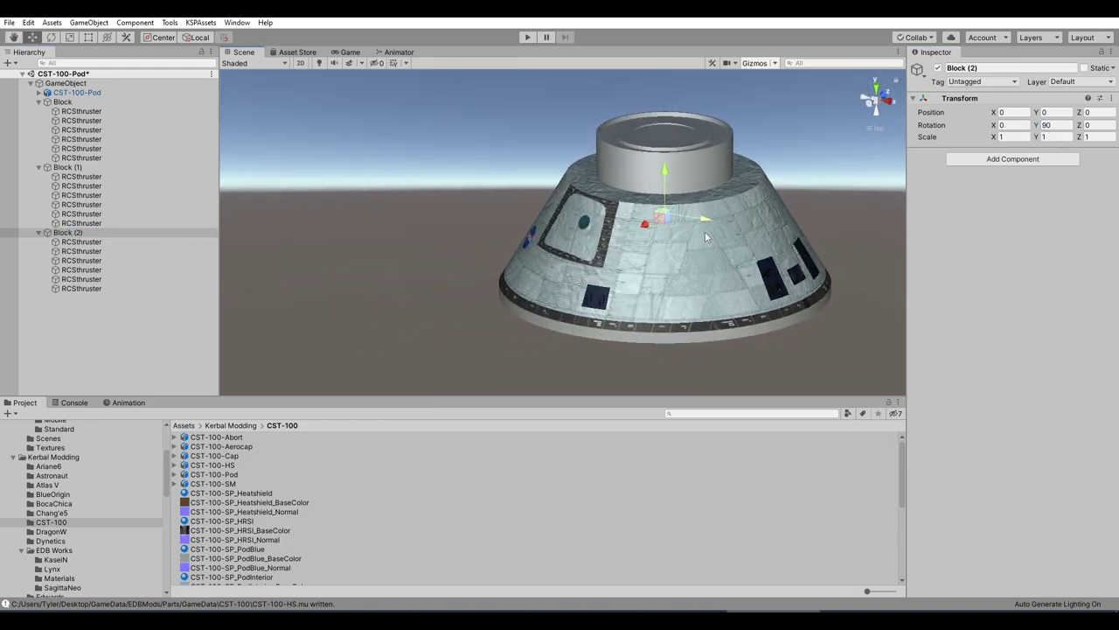
click(69, 243)
alt+drag(501, 223, 325, 232)
alt+drag(515, 218, 390, 170)
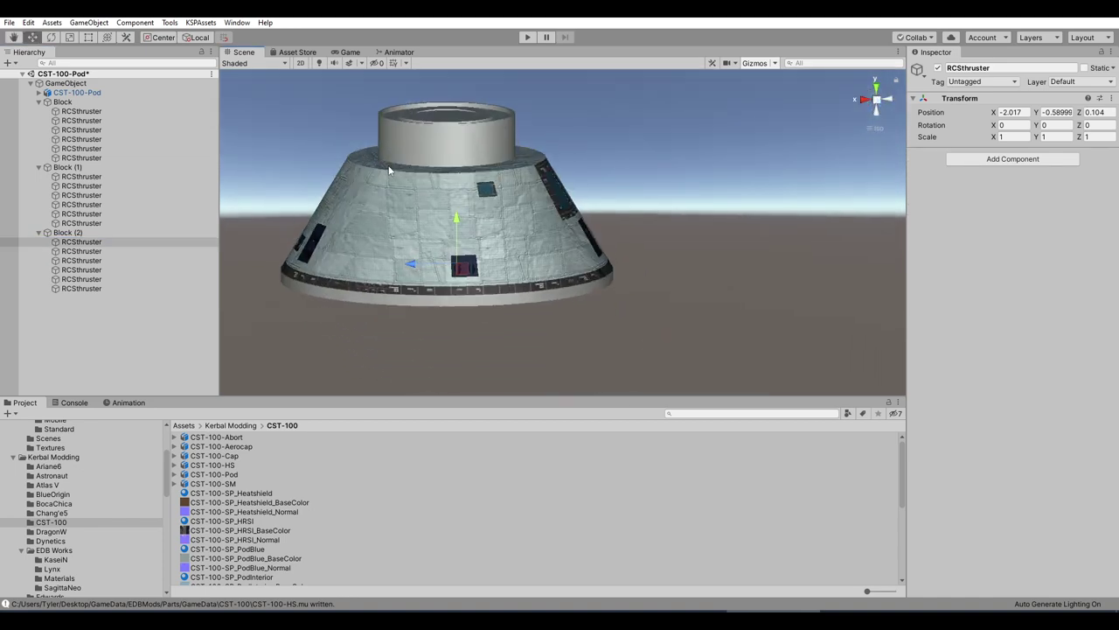
click(82, 251)
key(Delete)
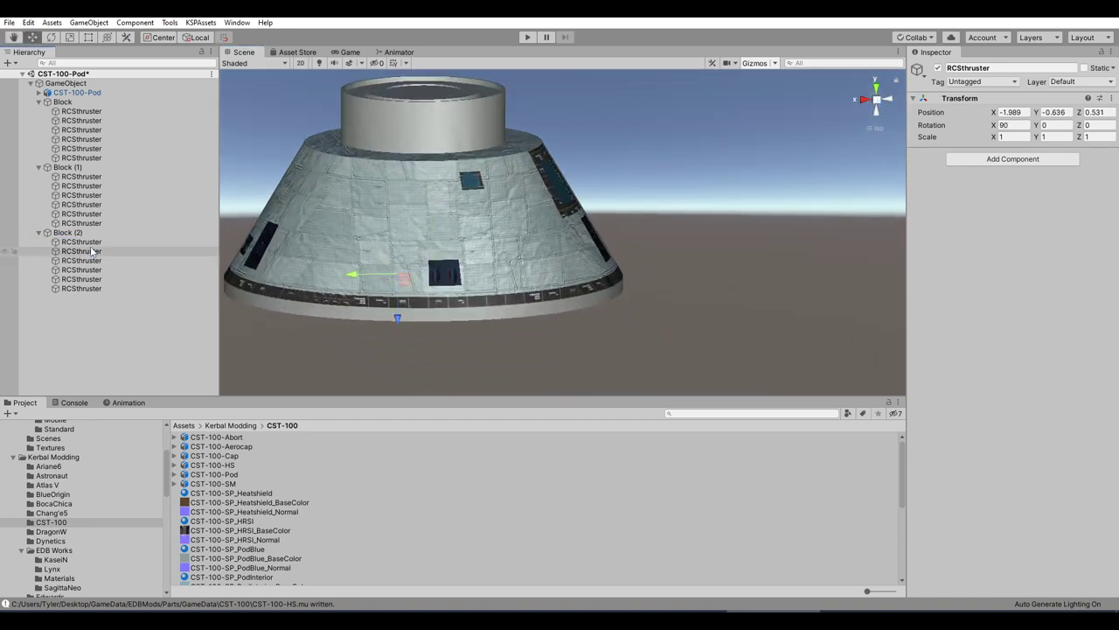
click(88, 252)
key(Delete)
click(87, 262)
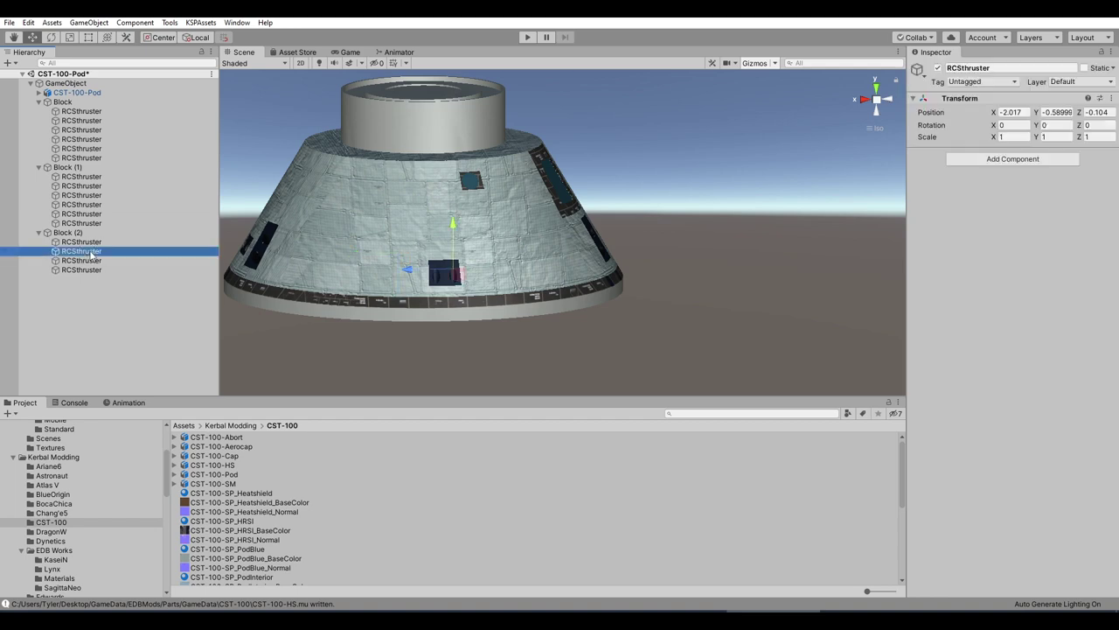
key(Delete)
click(87, 260)
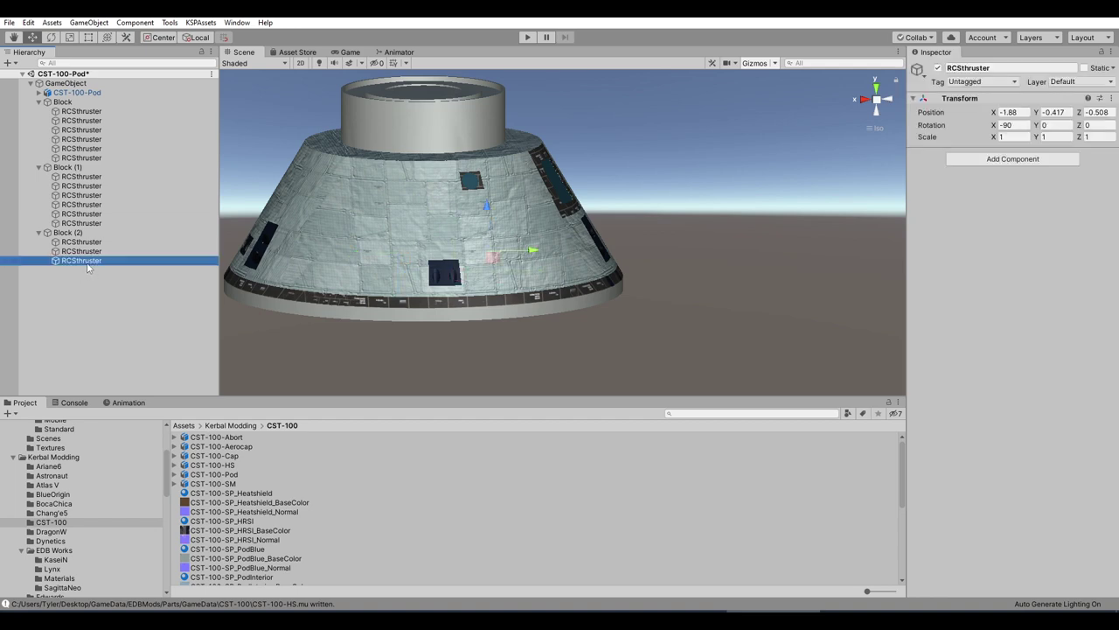
key(Delete)
- Move both RCSthruster objects of Block (2) together into the two-nozzle port, to about X -2.062 and Y -0.669
click(83, 241)
key(f)
scroll(442, 238, up, 5)
right_drag(442, 238, 426, 259)
middle_drag(366, 329, 473, 213)
scroll(473, 212, up, 5)
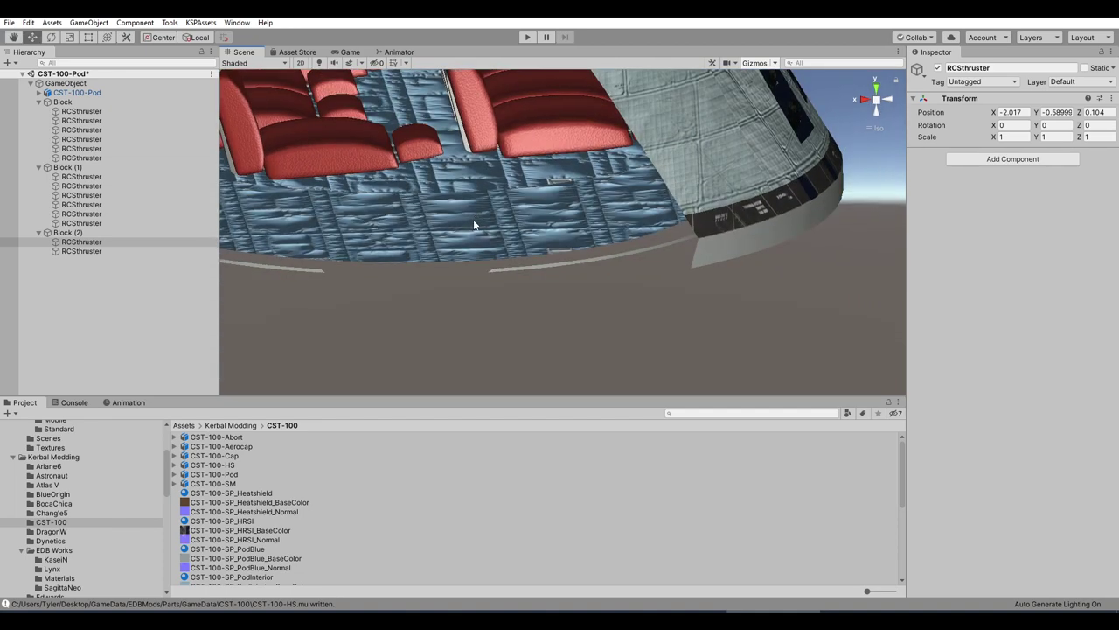
scroll(473, 224, down, 5)
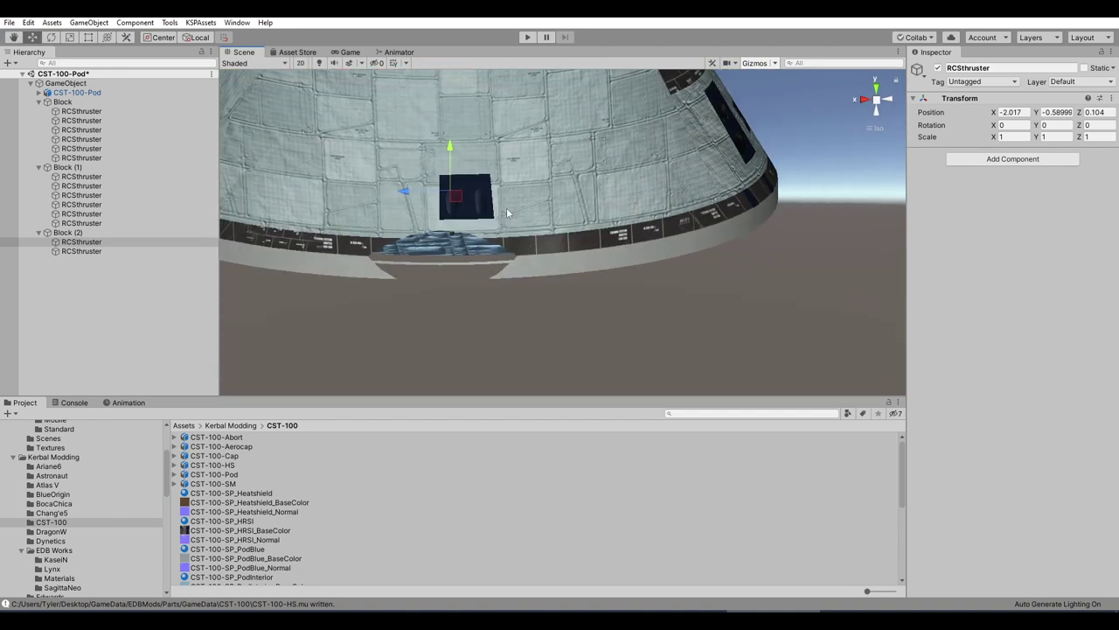
alt+drag(473, 224, 576, 255)
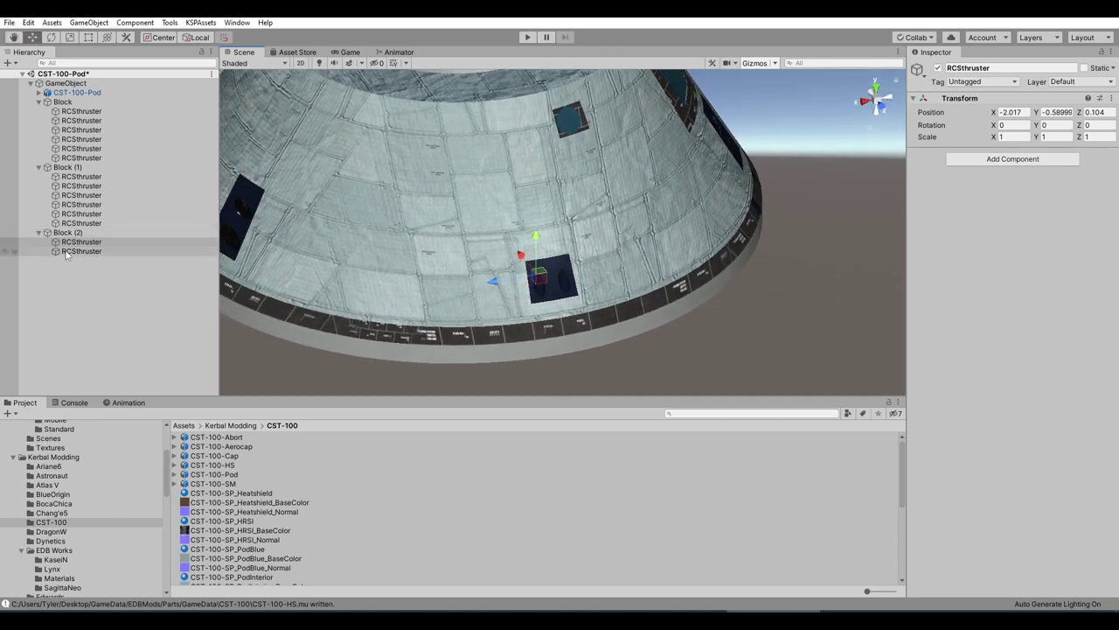
shift+click(66, 252)
click(549, 237)
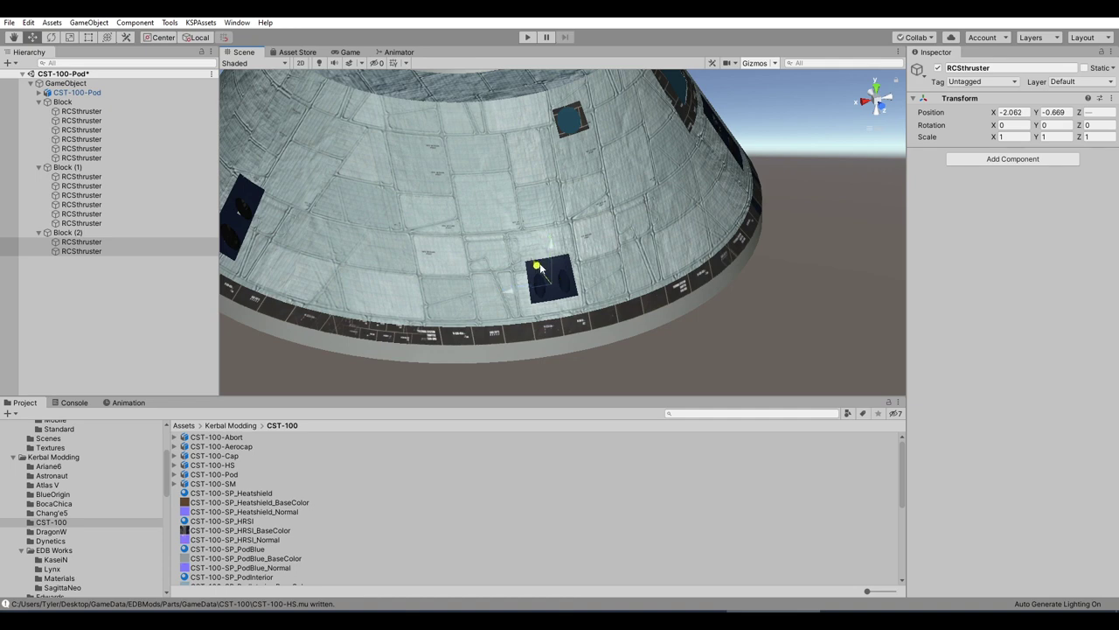
click(87, 241)
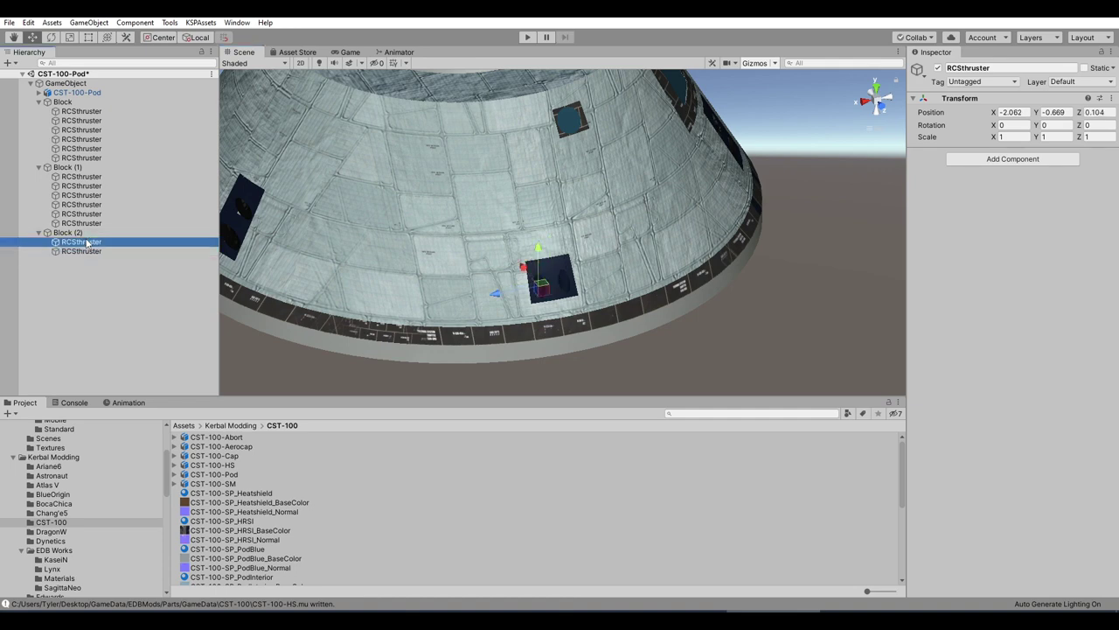
alt+drag(428, 236, 384, 203)
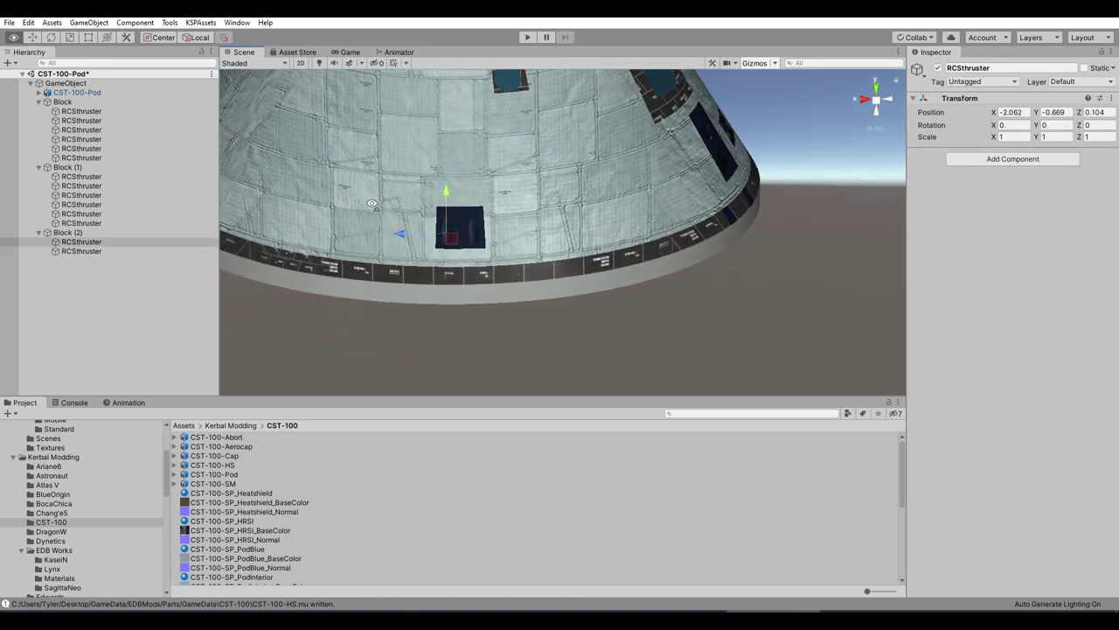
click(97, 251)
double_click(108, 253)
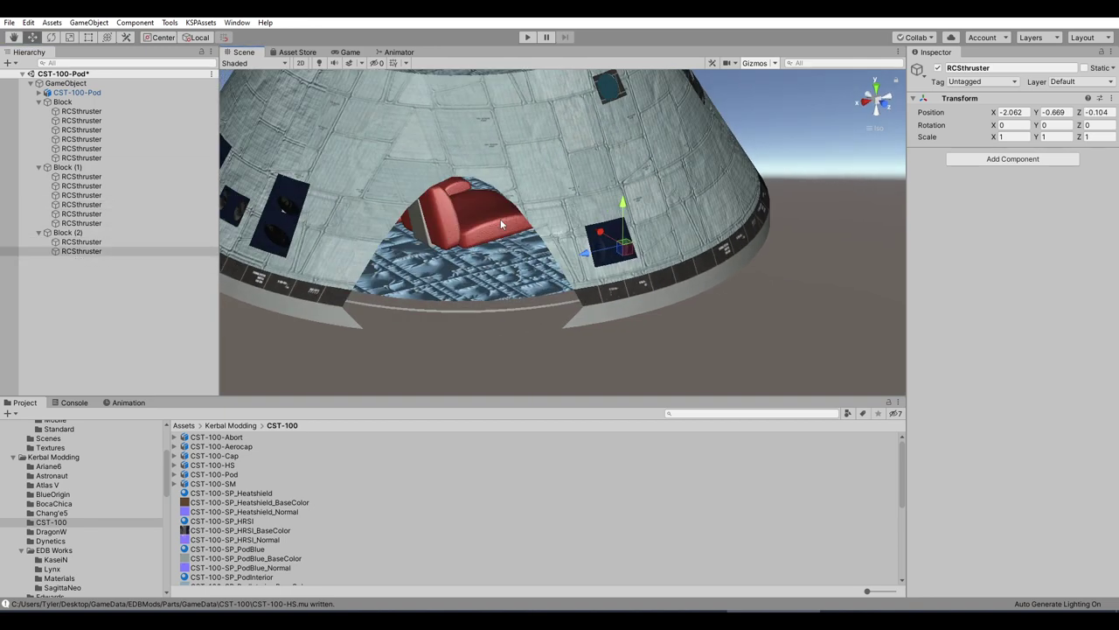
- Duplicate Block (2) with its two thrusters and set the copy's Y rotation to 270
click(66, 233)
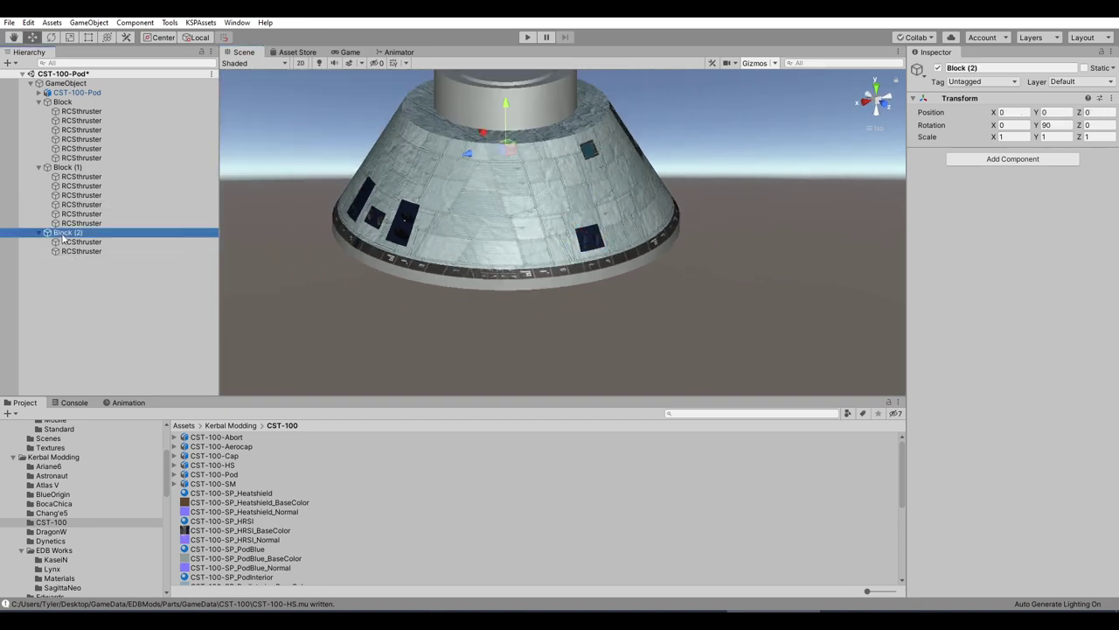
right_click(61, 233)
click(96, 285)
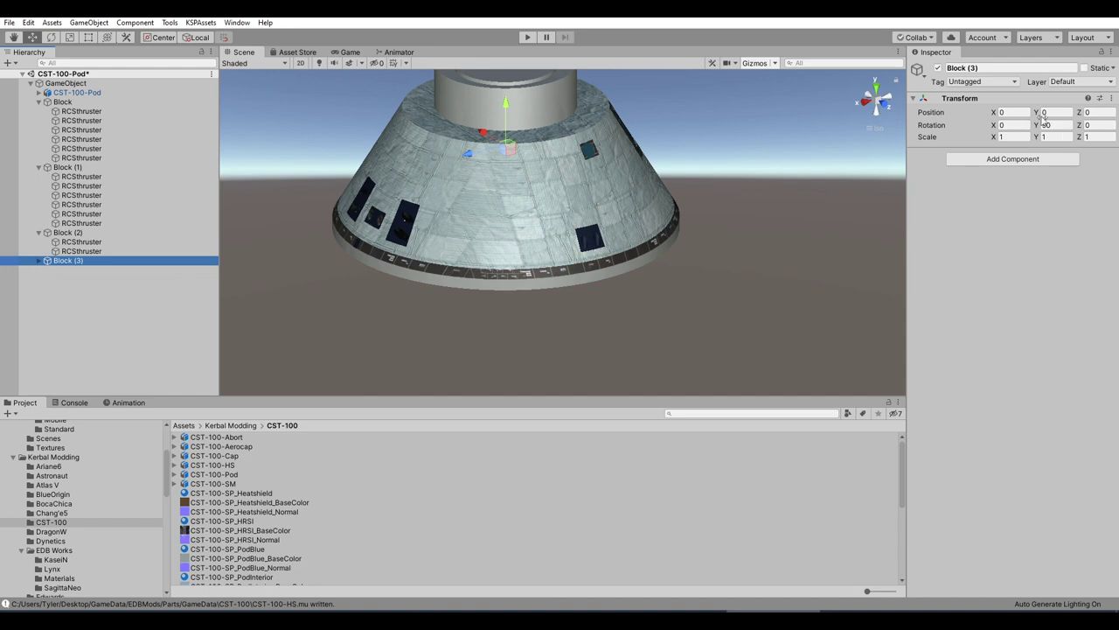
click(1056, 125)
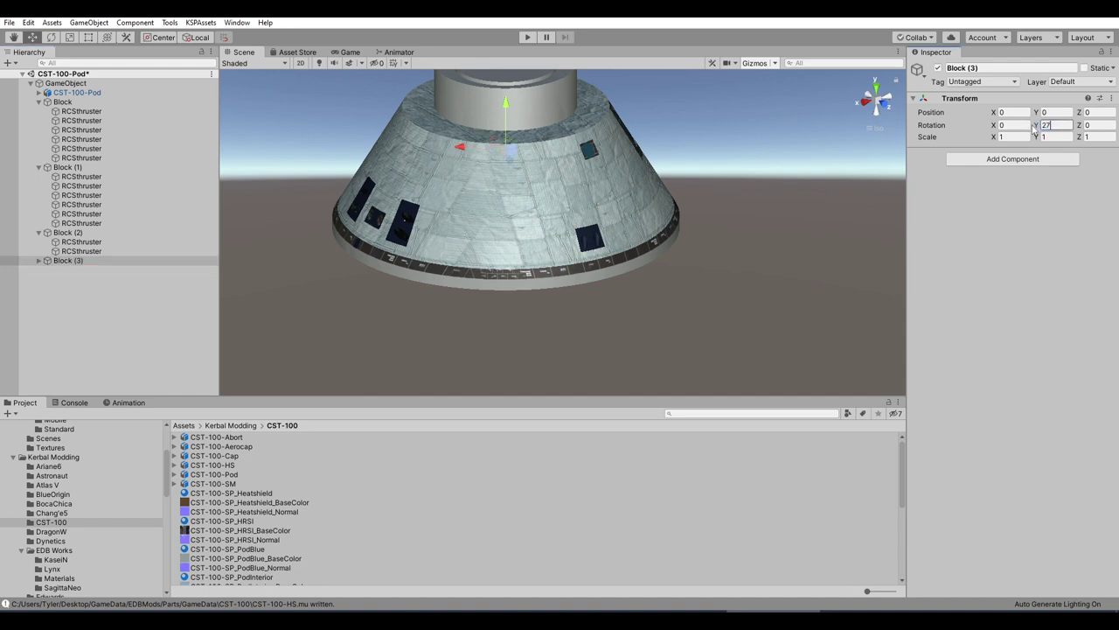
- Check that both thruster transforms of Block (3) line up with the two-nozzle port beside the hatch
alt+drag(785, 185, 1118, 208)
click(44, 262)
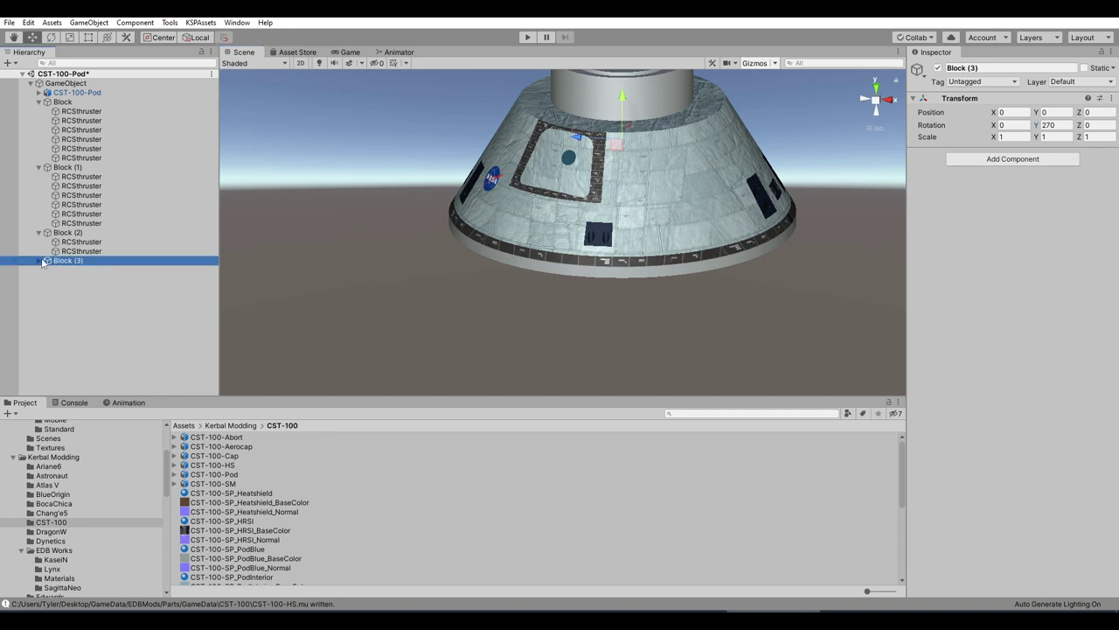
click(74, 269)
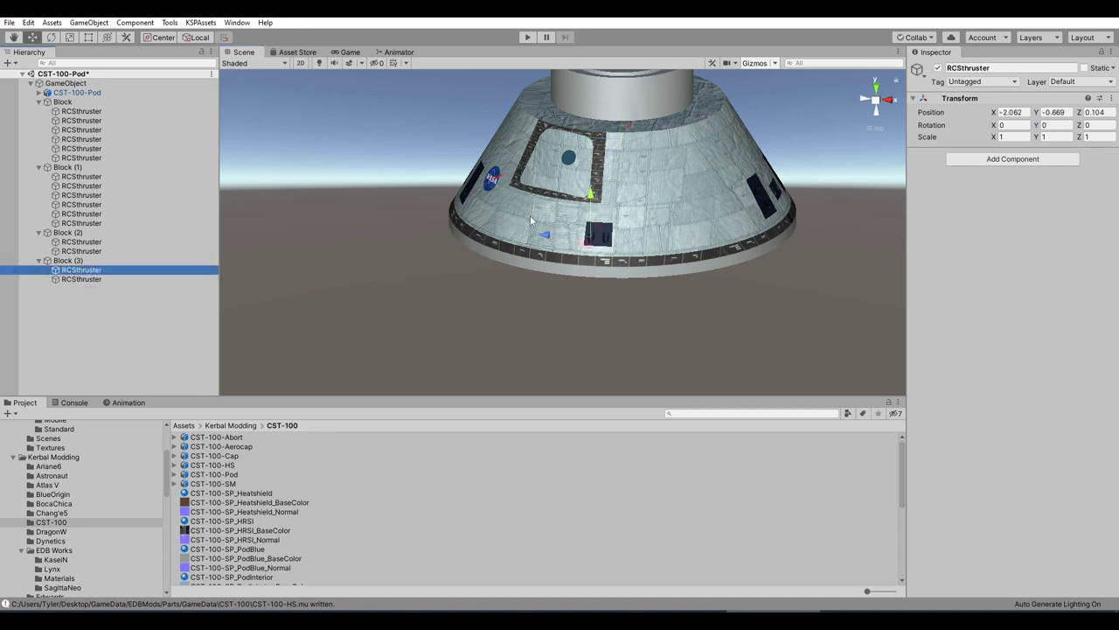
key(f)
alt+drag(572, 220, 582, 238)
scroll(582, 237, down, 3)
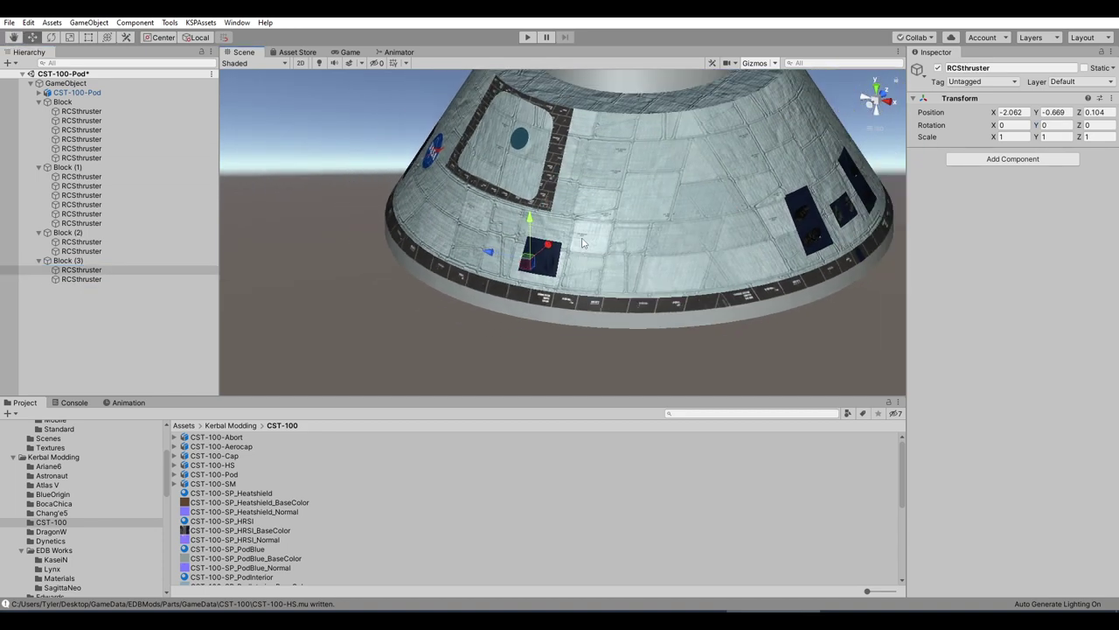
click(83, 279)
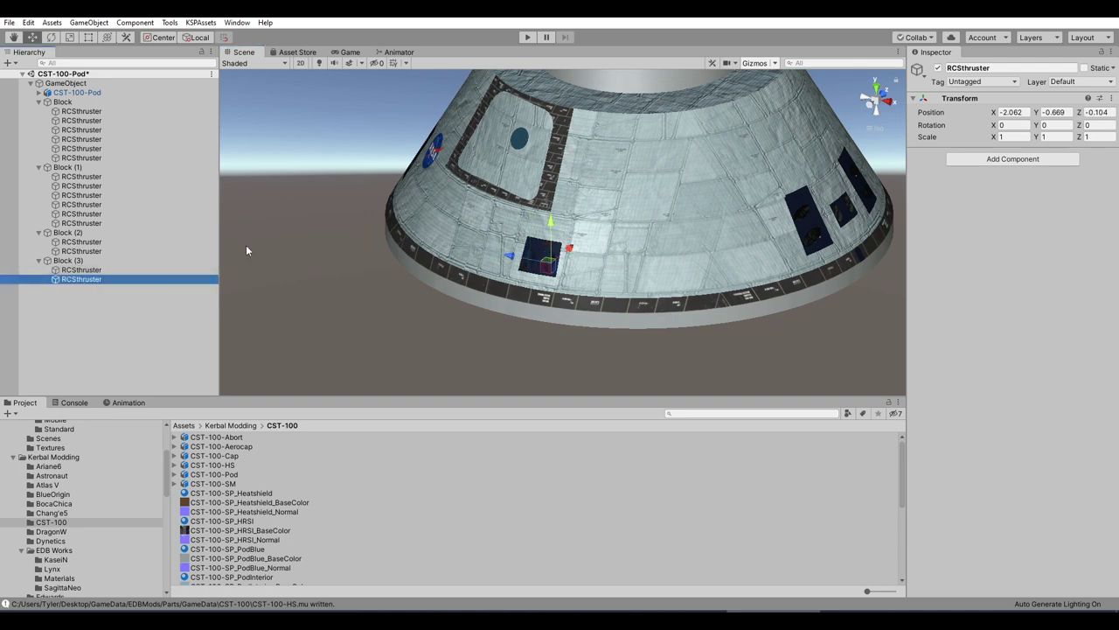
key(f)
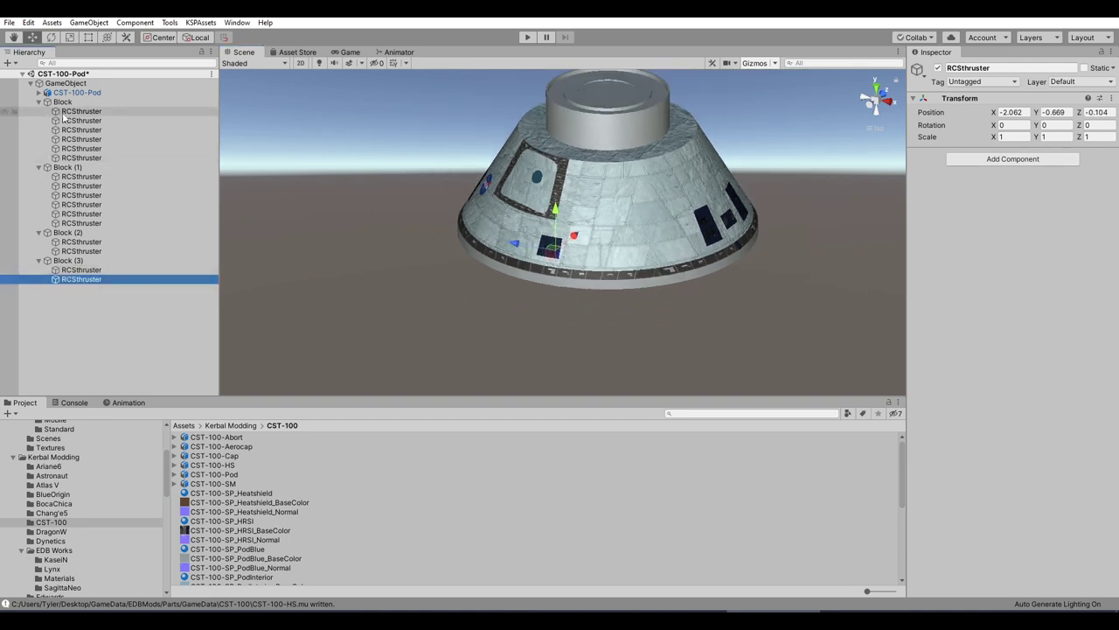
- Nest Block, Block (1), Block (2) and Block (3) with their thrusters under CST-100-Pod and save the scene
click(63, 102)
ctrl+click(67, 167)
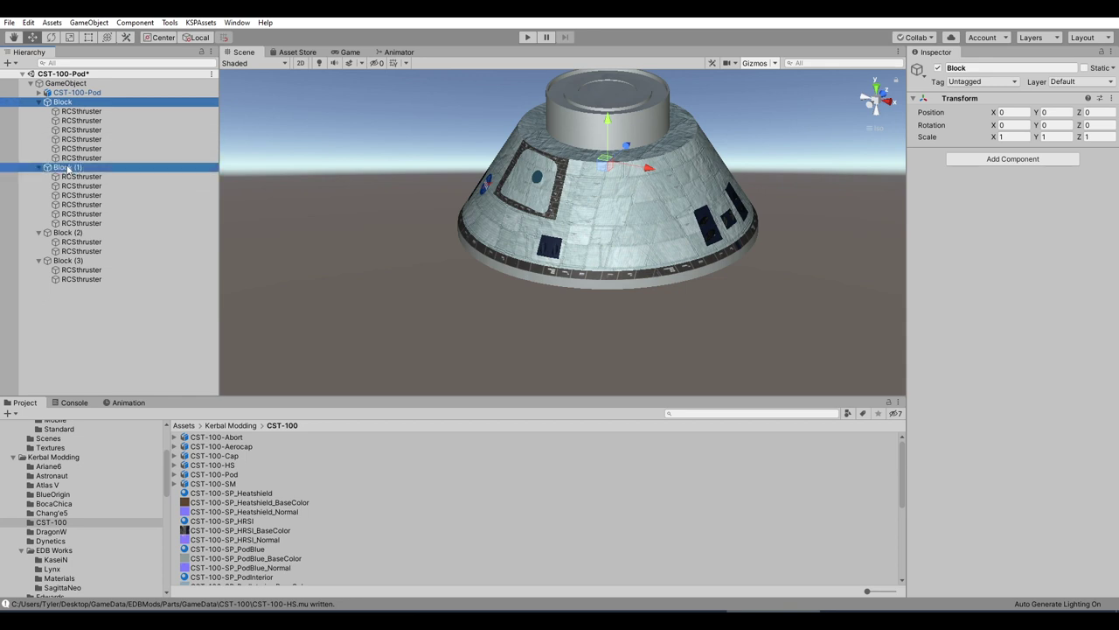
ctrl+click(68, 232)
ctrl+click(68, 262)
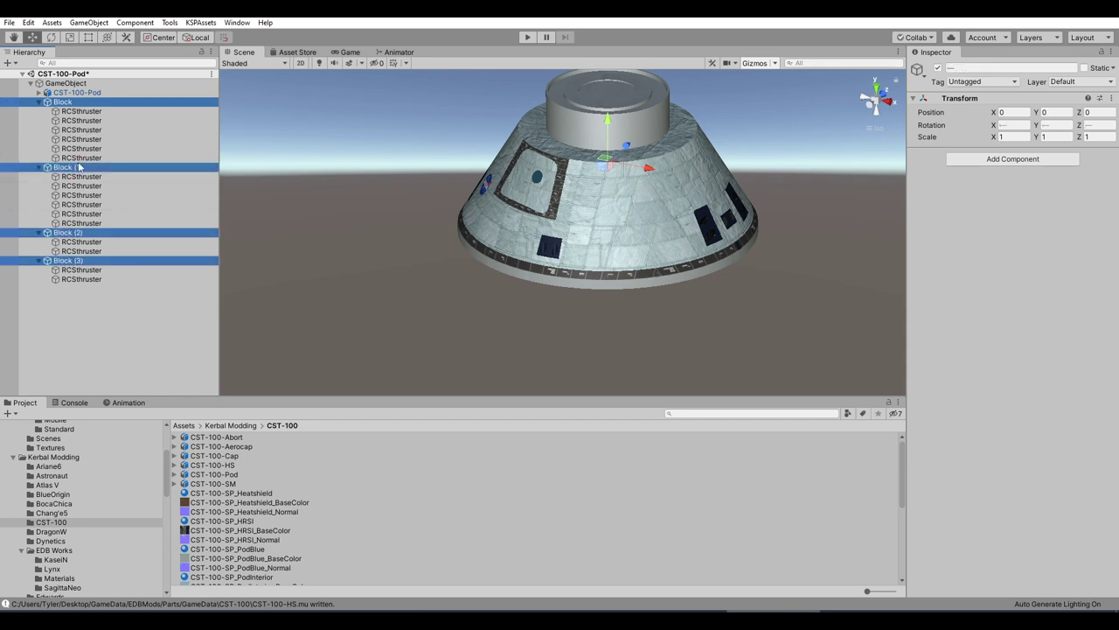
drag(64, 102, 70, 95)
click(38, 94)
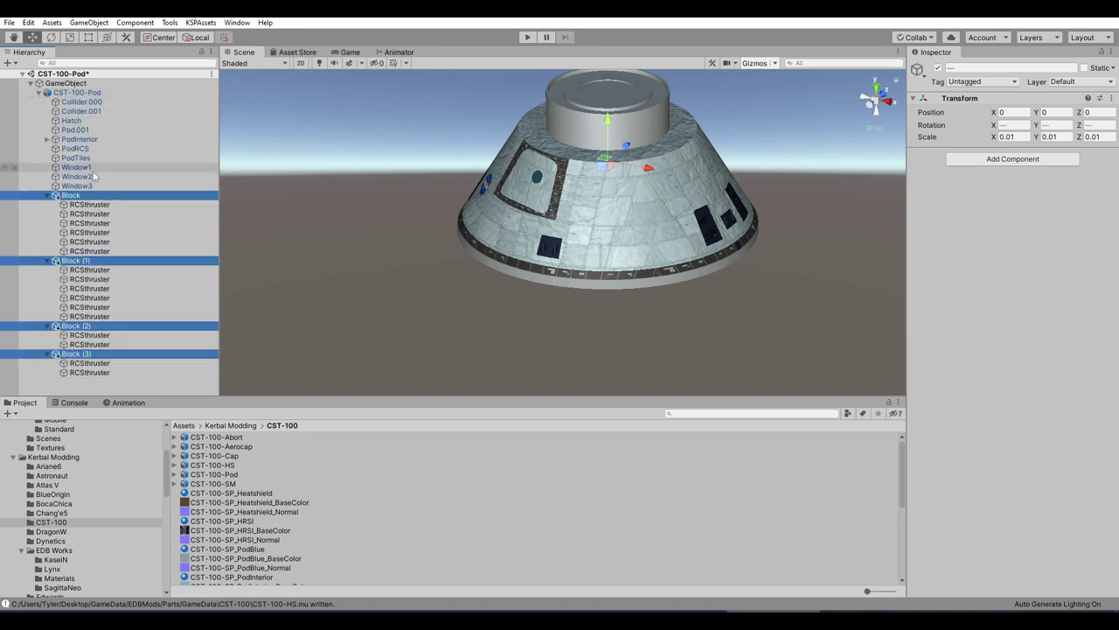
mouse_move(513, 271)
alt+mouse_down()
mouse_move(375, 268)
mouse_move(411, 237)
mouse_move(454, 260)
mouse_move(424, 291)
mouse_move(258, 341)
alt+mouse_up()
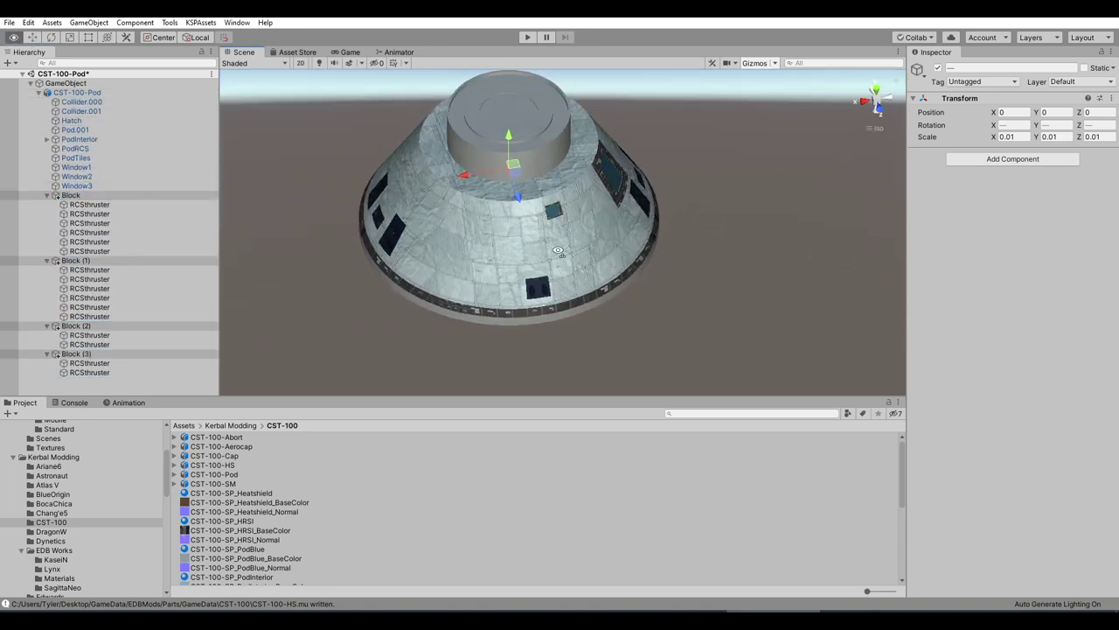
alt+drag(560, 294, 388, 215)
alt+drag(583, 183, 385, 193)
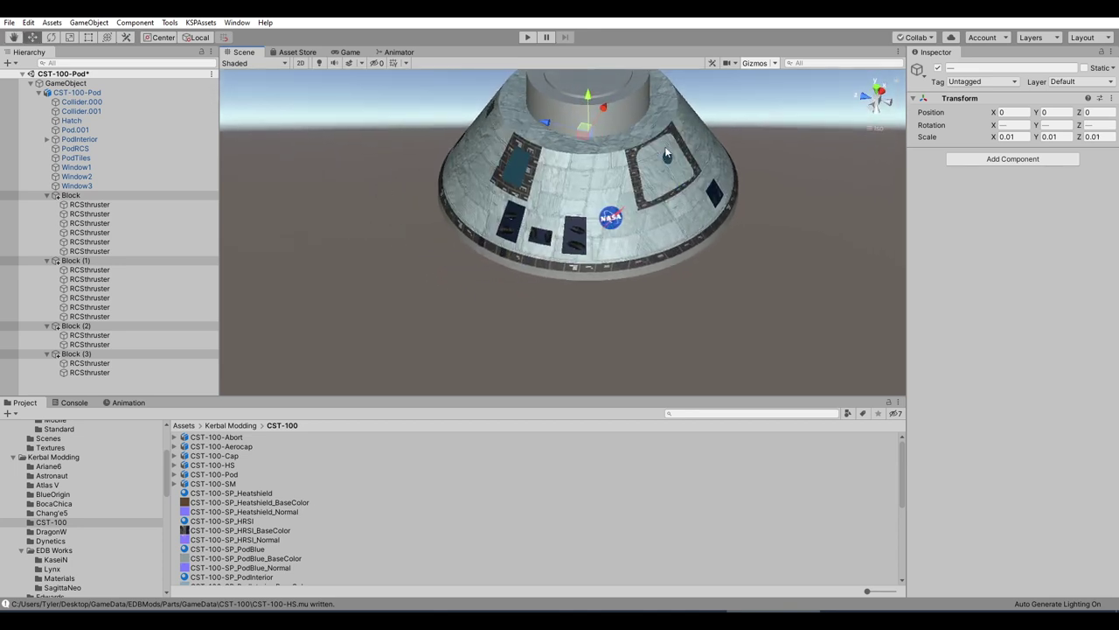
alt+drag(665, 149, 716, 181)
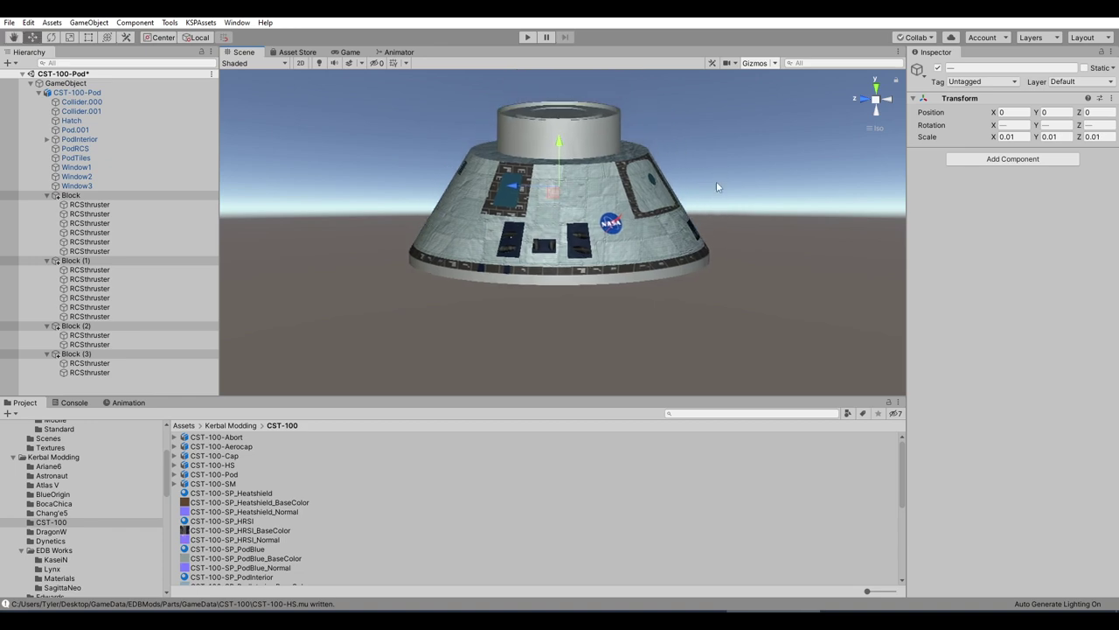
- Open the CVLynxNeoCabin scene as a reference and bring the side of the cabin with the hatch trigger into view
click(11, 22)
click(35, 47)
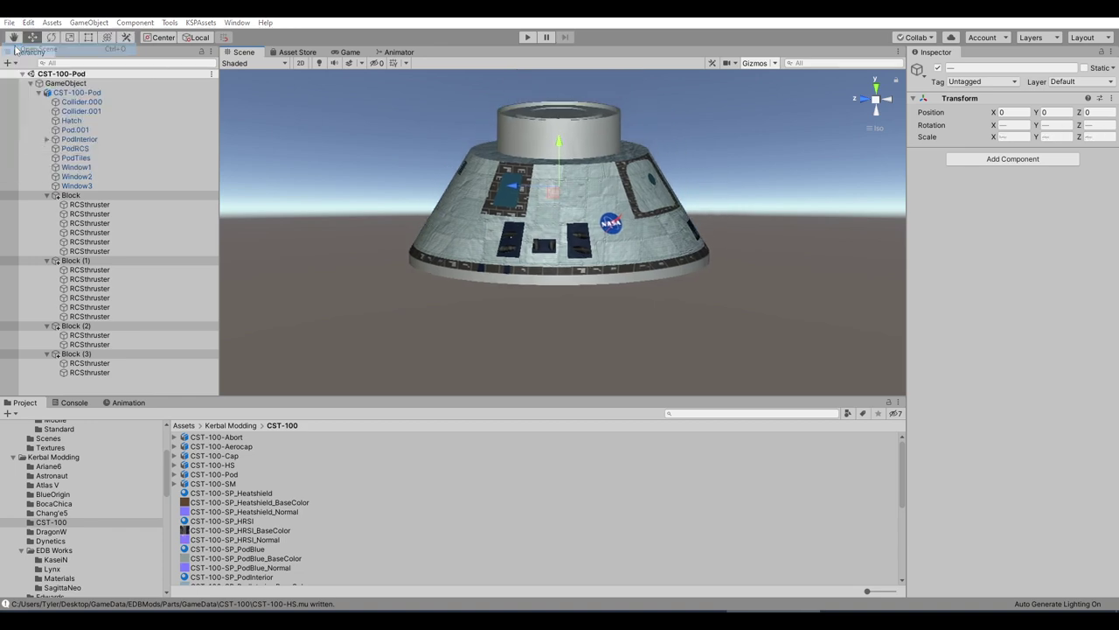
drag(549, 106, 548, 163)
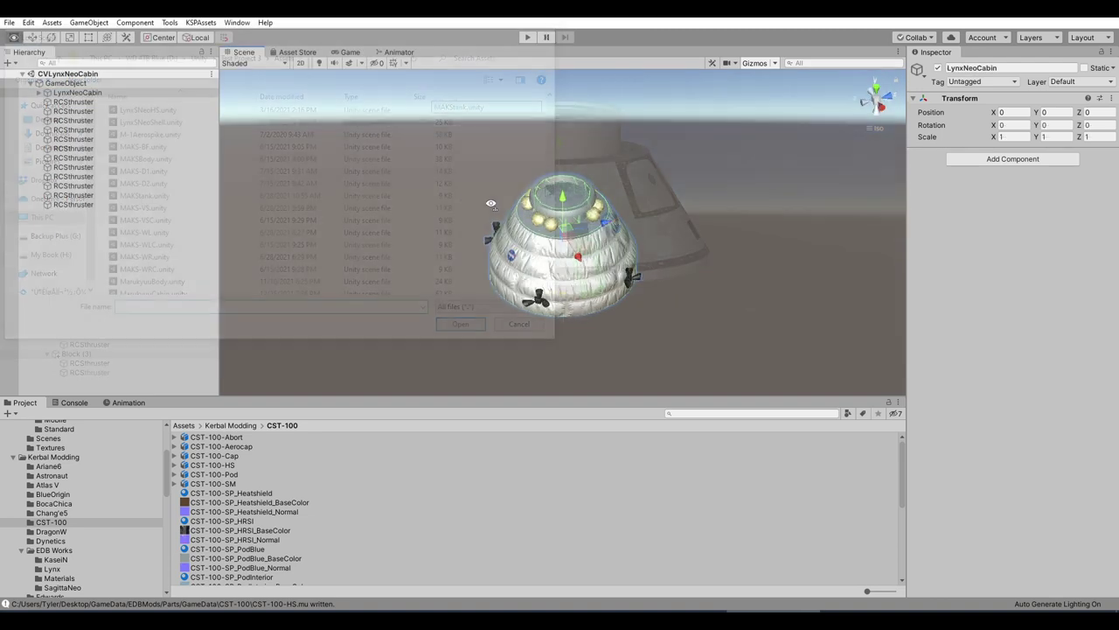
alt+drag(647, 131, 655, 174)
middle_drag(656, 174, 644, 175)
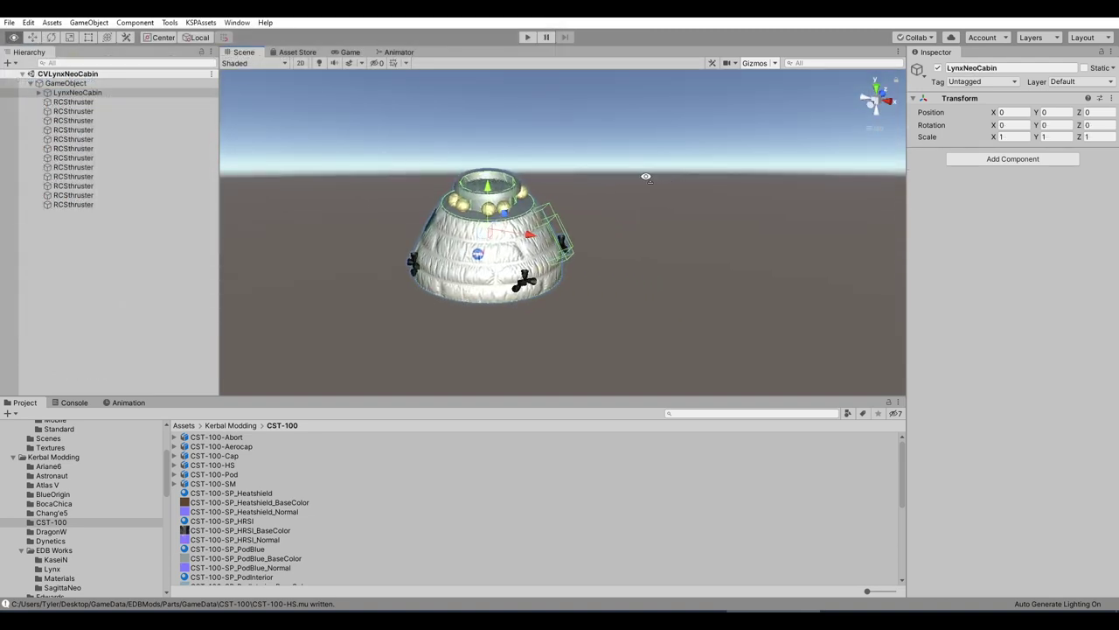
alt+drag(645, 175, 694, 170)
scroll(694, 169, up, 10)
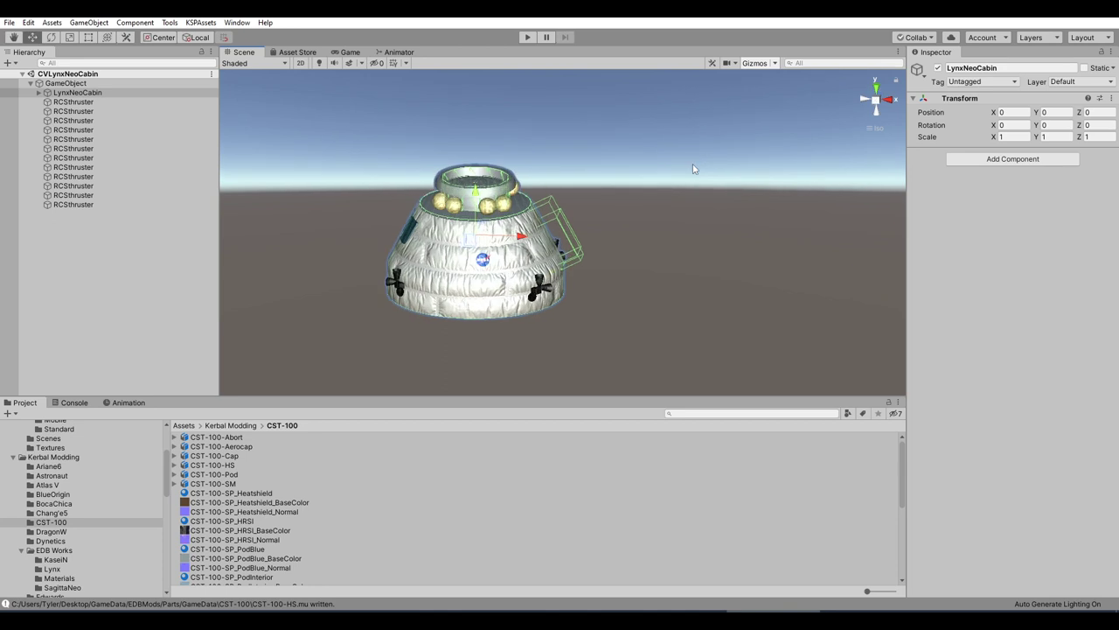
- Examine the Airlock object inside LynxNeoCabin: its tag, layer, Box Collider and Is Trigger option
click(39, 93)
click(77, 92)
click(77, 130)
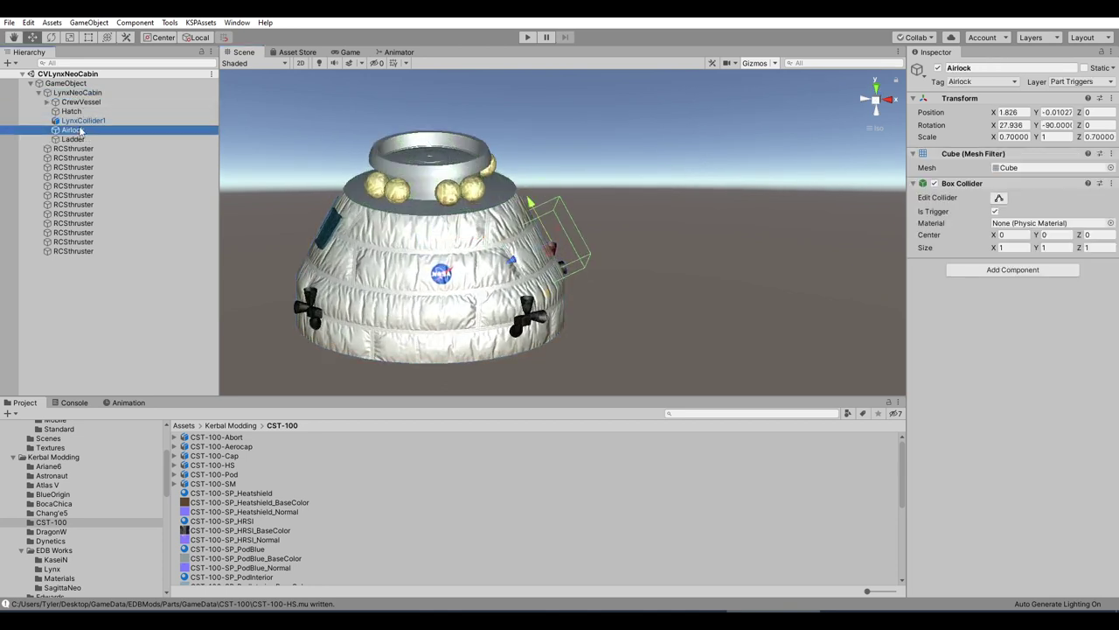
right_drag(549, 192, 595, 154)
scroll(595, 153, up, 8)
click(114, 130)
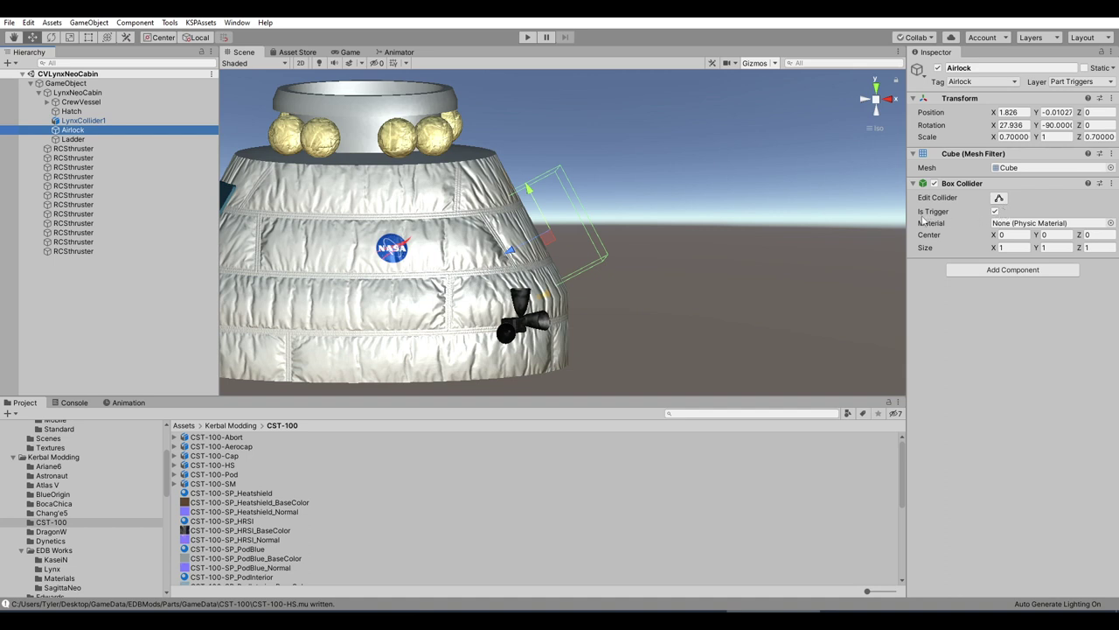
mouse_move(940, 221)
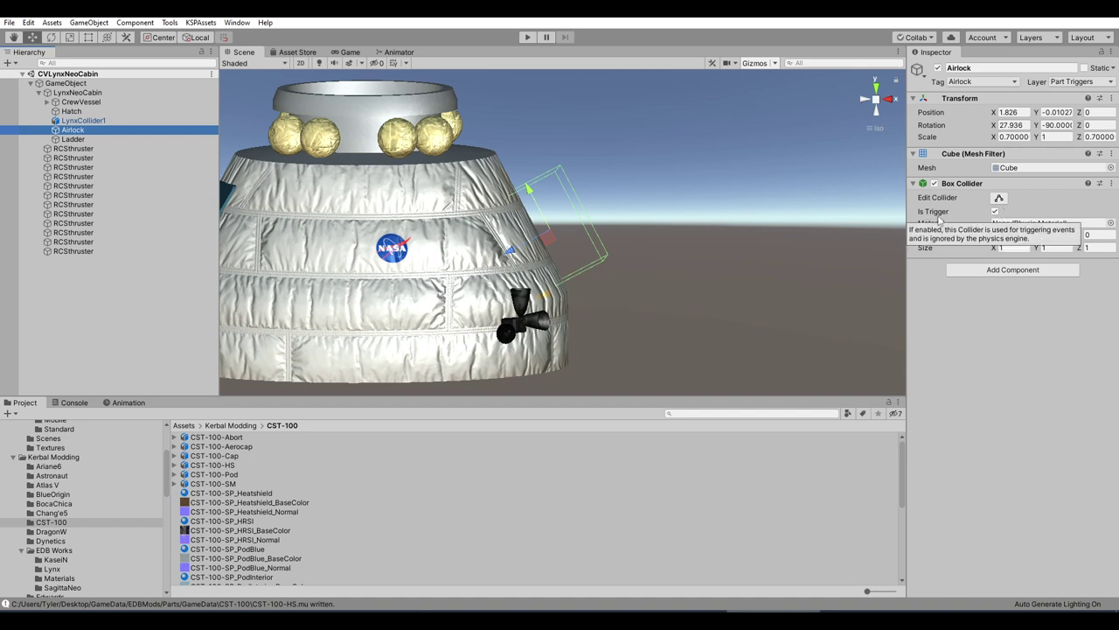
right_drag(845, 260, 732, 298)
mouse_move(994, 213)
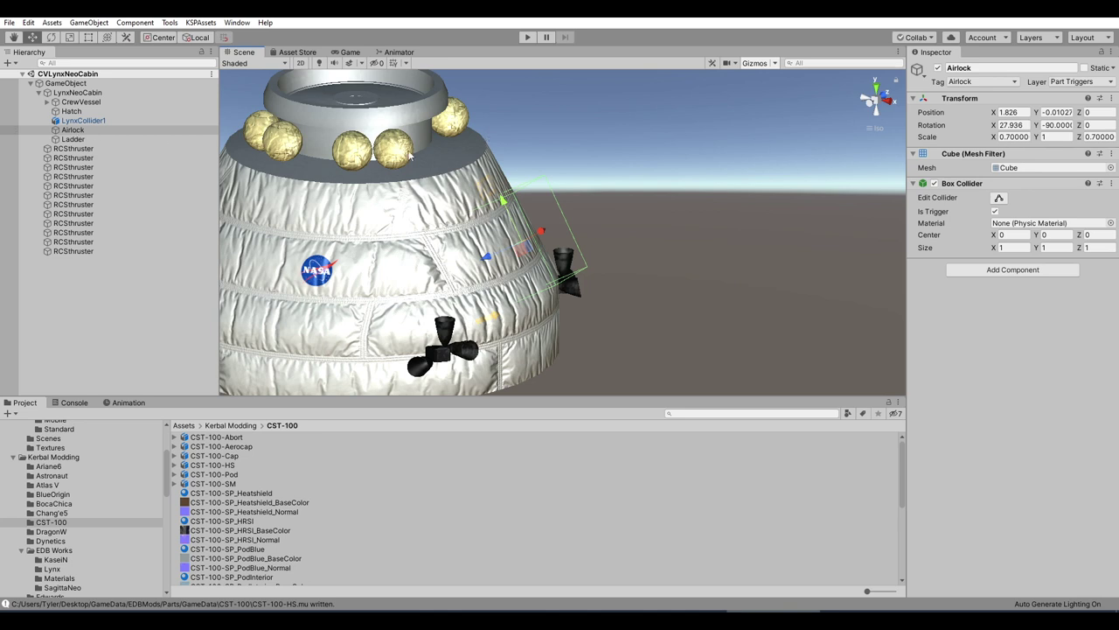
- Examine the Ladder object's tag, layer and trigger box, and how the box sits against the cabin wall
click(93, 139)
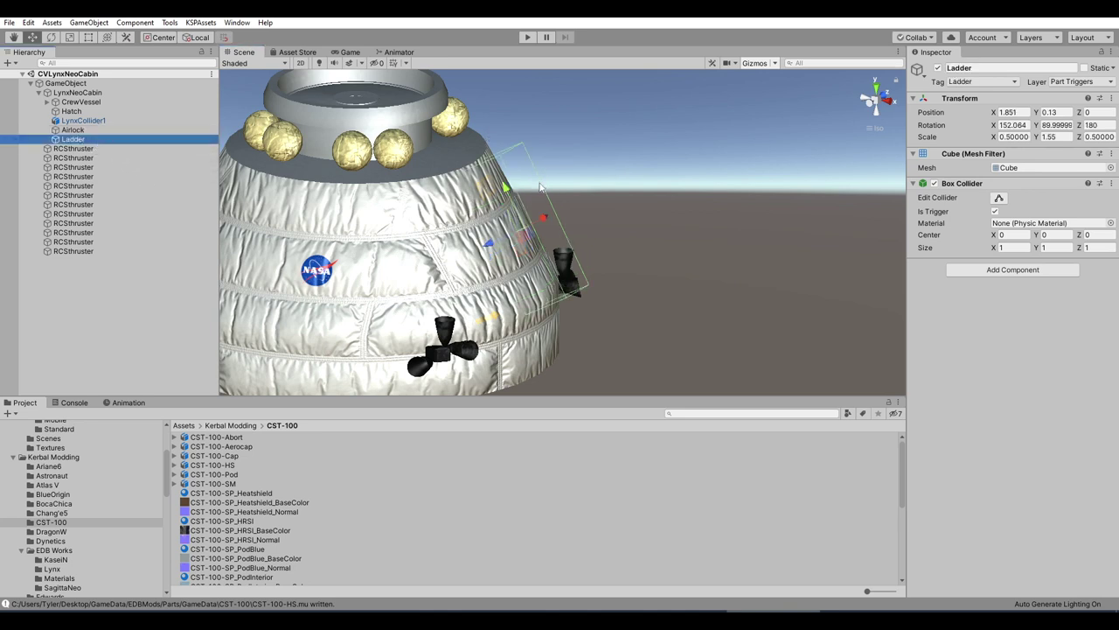
alt+drag(543, 187, 629, 196)
scroll(629, 197, up, 5)
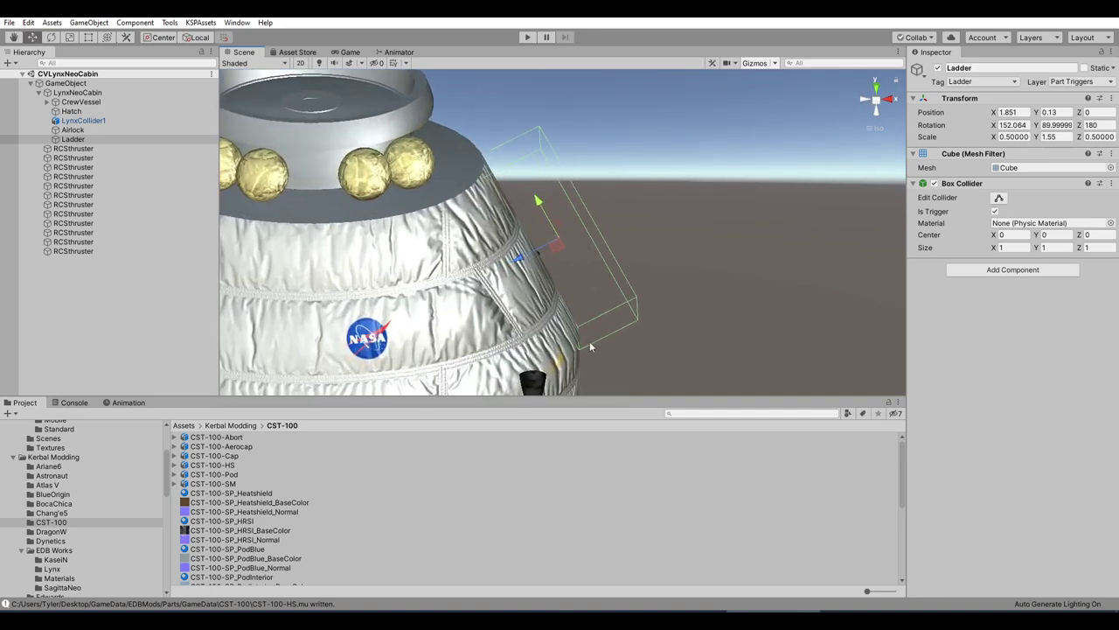
scroll(609, 322, down, 5)
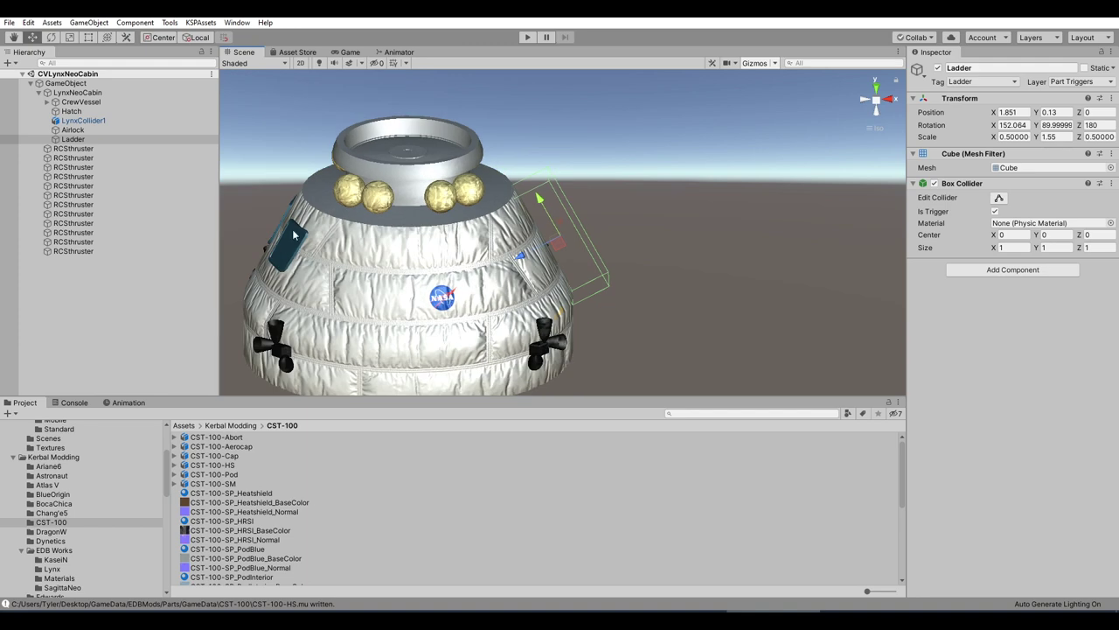
scroll(610, 250, up, 5)
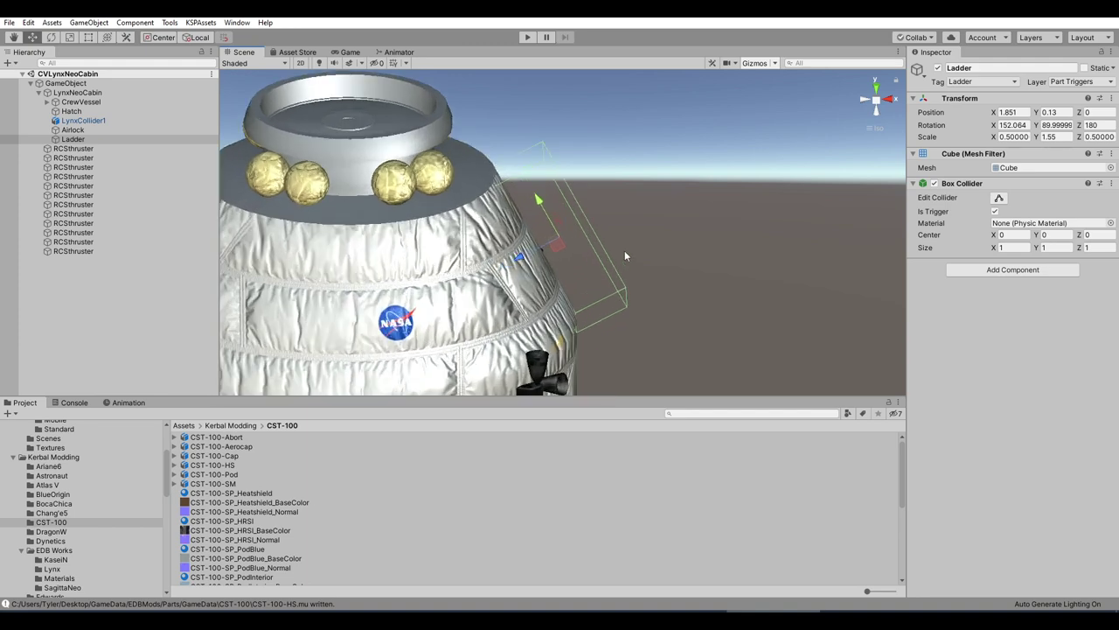
- Inspect the convex Mesh Collider of LynxCollider1 around the cabin hull
click(65, 122)
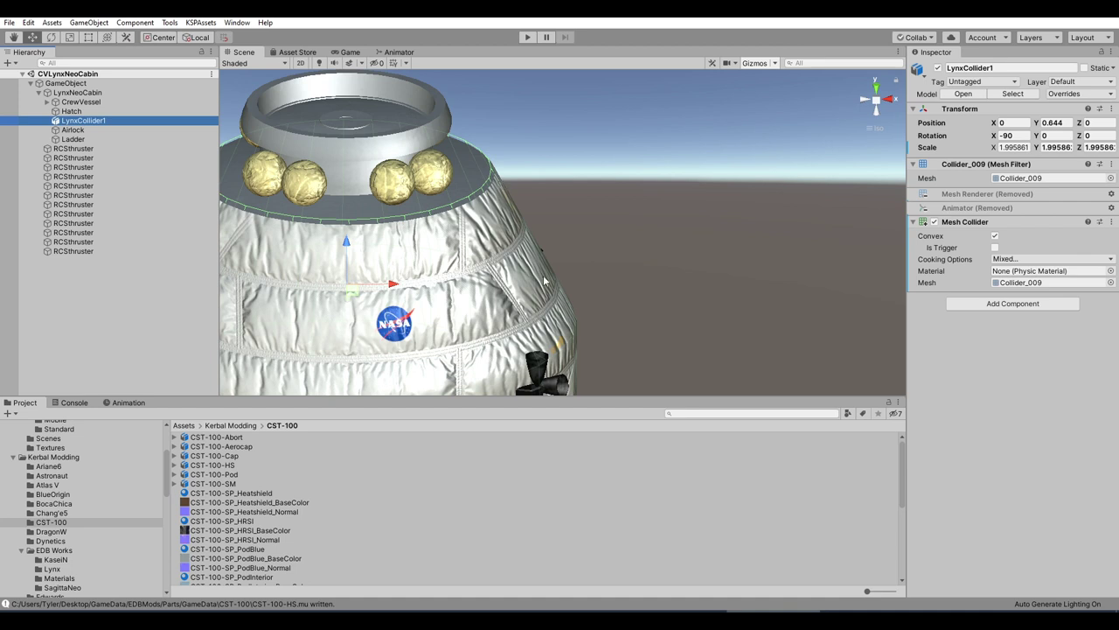
scroll(554, 278, down, 2)
scroll(541, 298, up, 3)
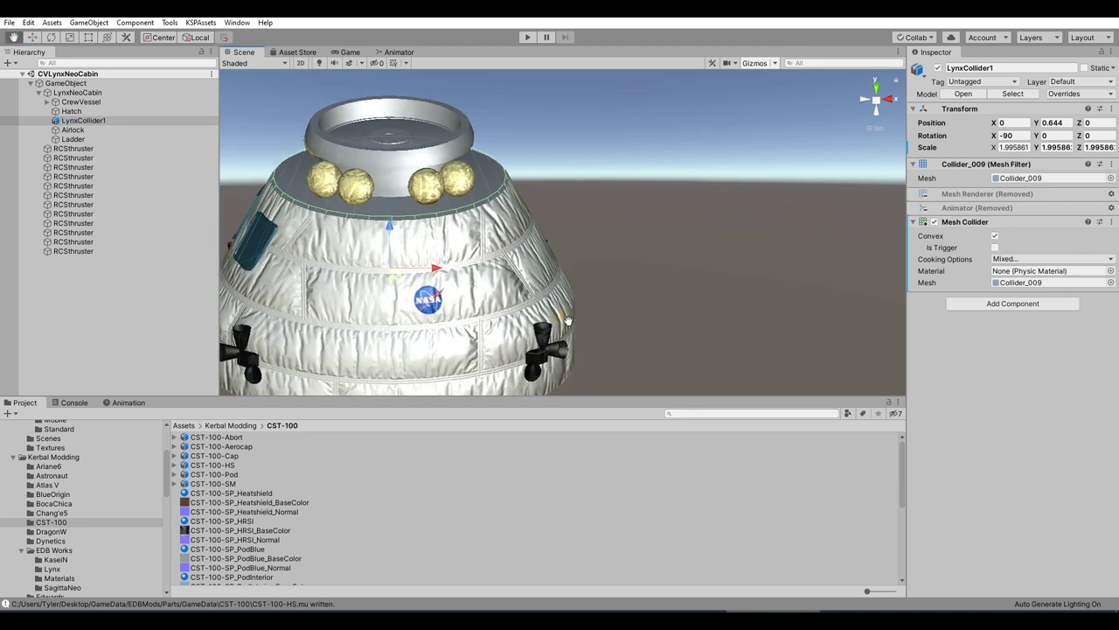
- Compare the Airlock and Ladder trigger boxes one after the other, and view both together over the hatch
click(73, 130)
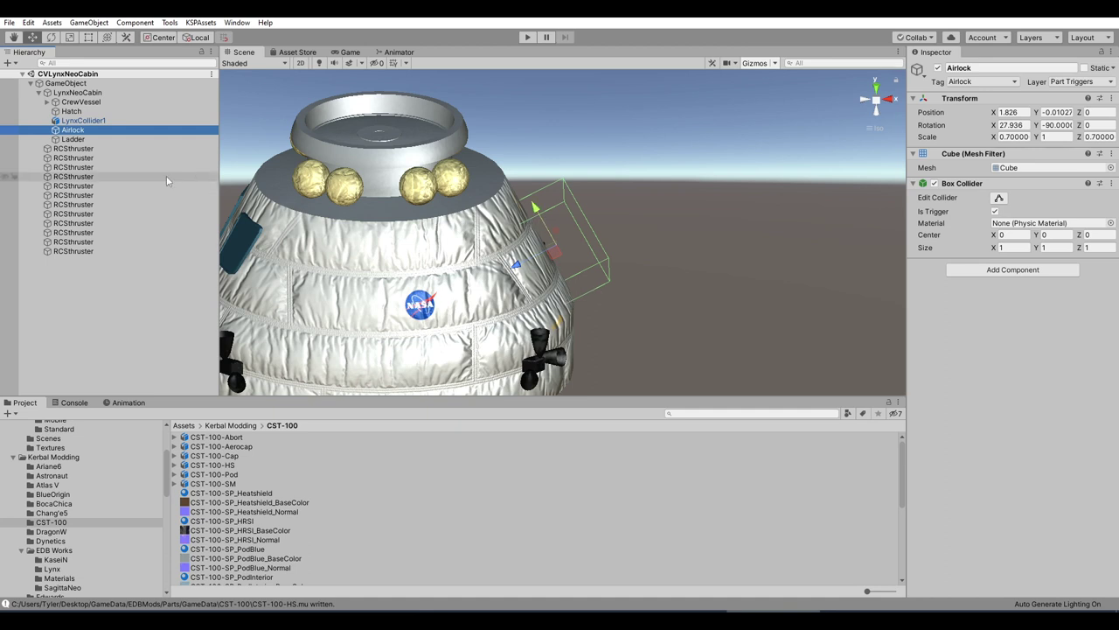
click(127, 140)
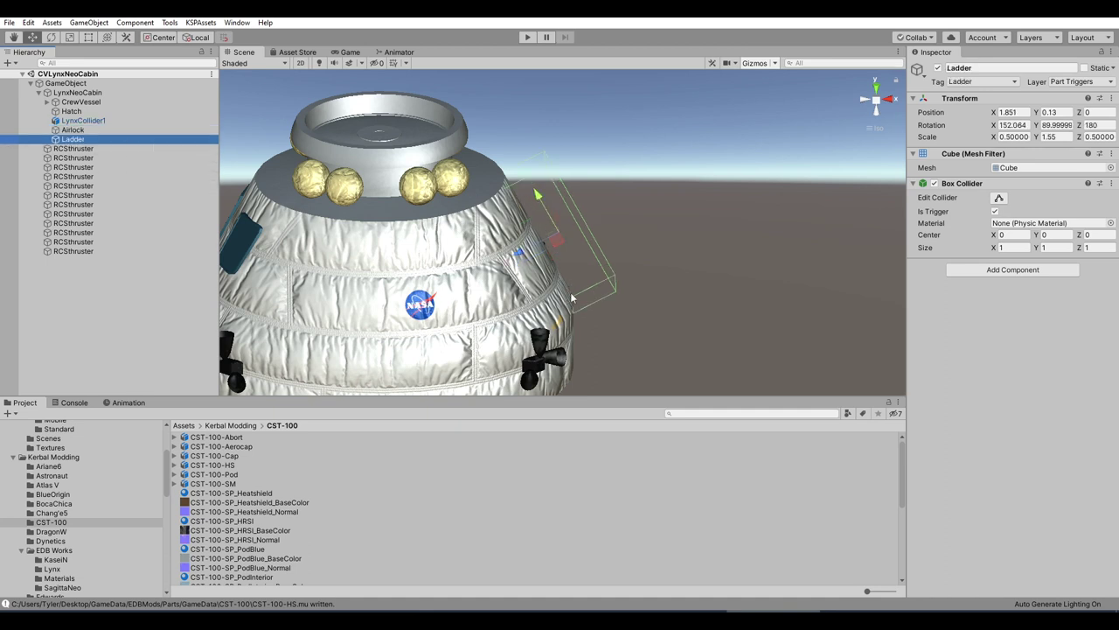
ctrl+click(73, 129)
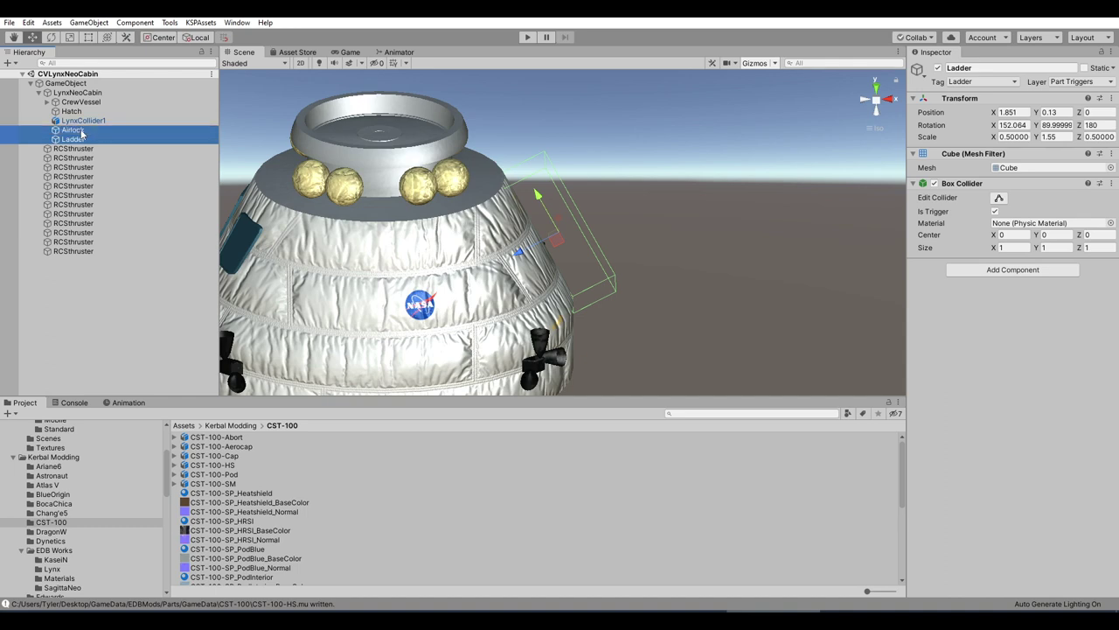
middle_drag(645, 203, 635, 168)
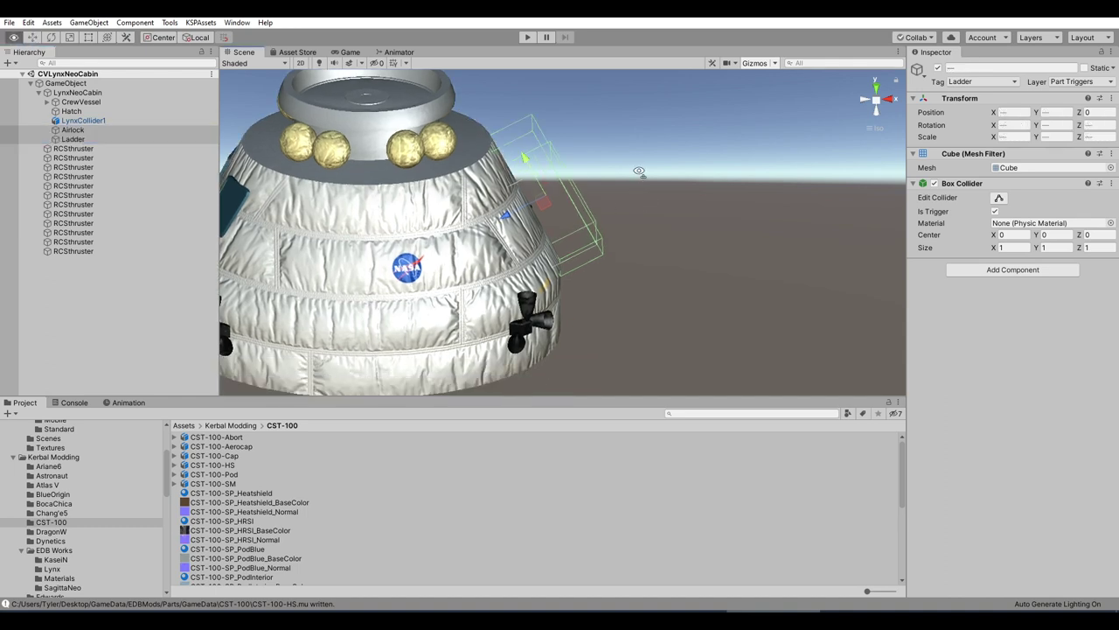
alt+drag(639, 173, 620, 171)
middle_drag(607, 172, 612, 187)
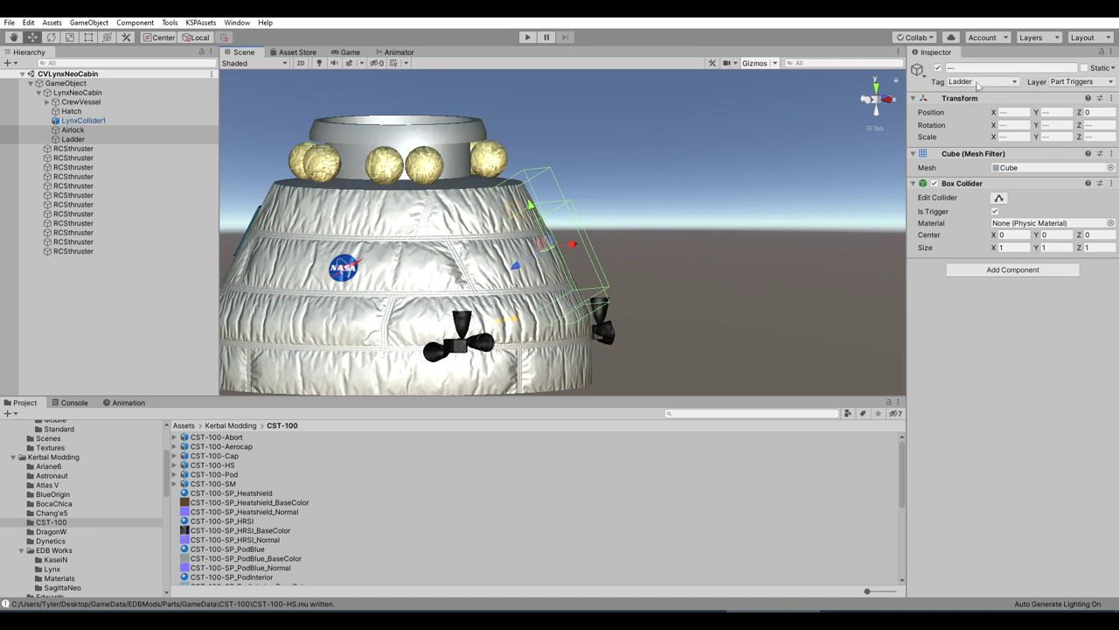
- Review the available tags and the layer definitions, including user layer 16 Kerbals and user layer 21 Part Triggers
click(979, 84)
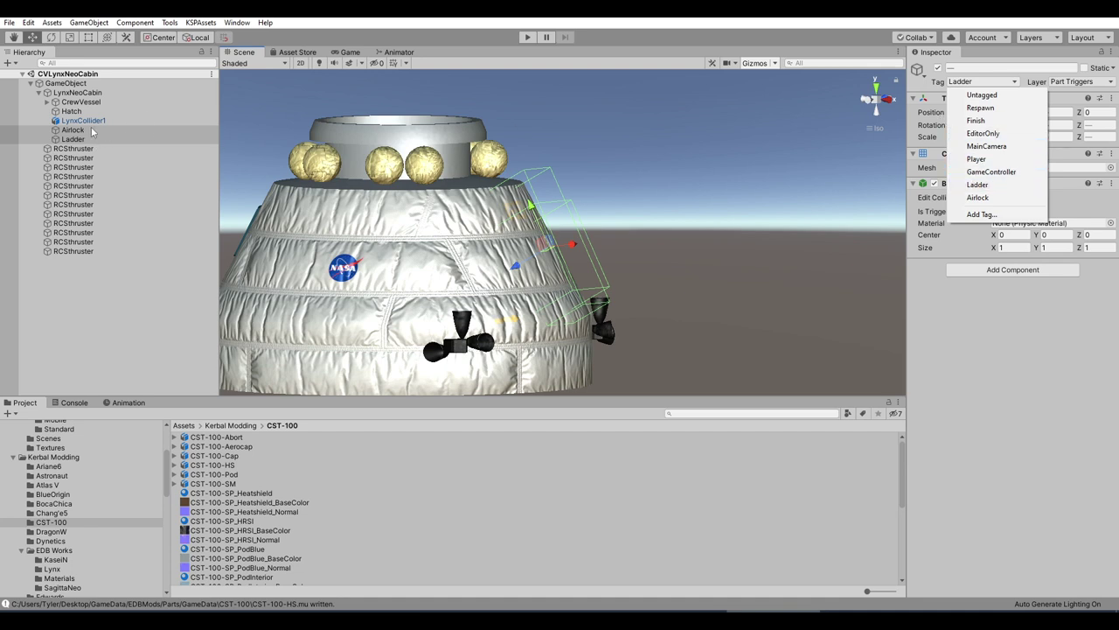
click(1069, 98)
click(1070, 83)
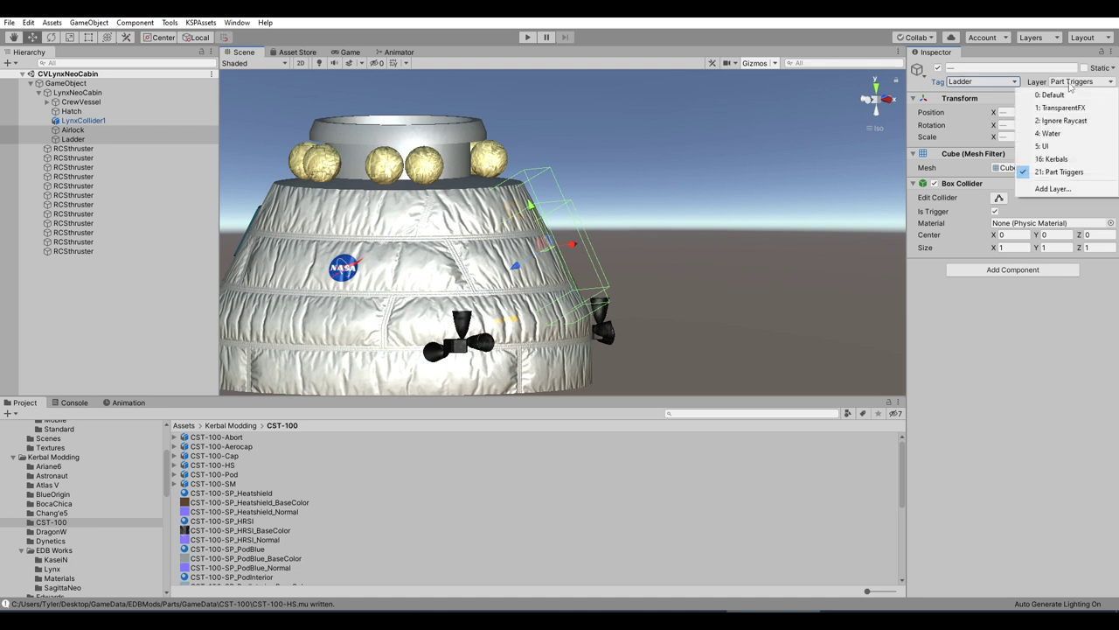
click(1053, 189)
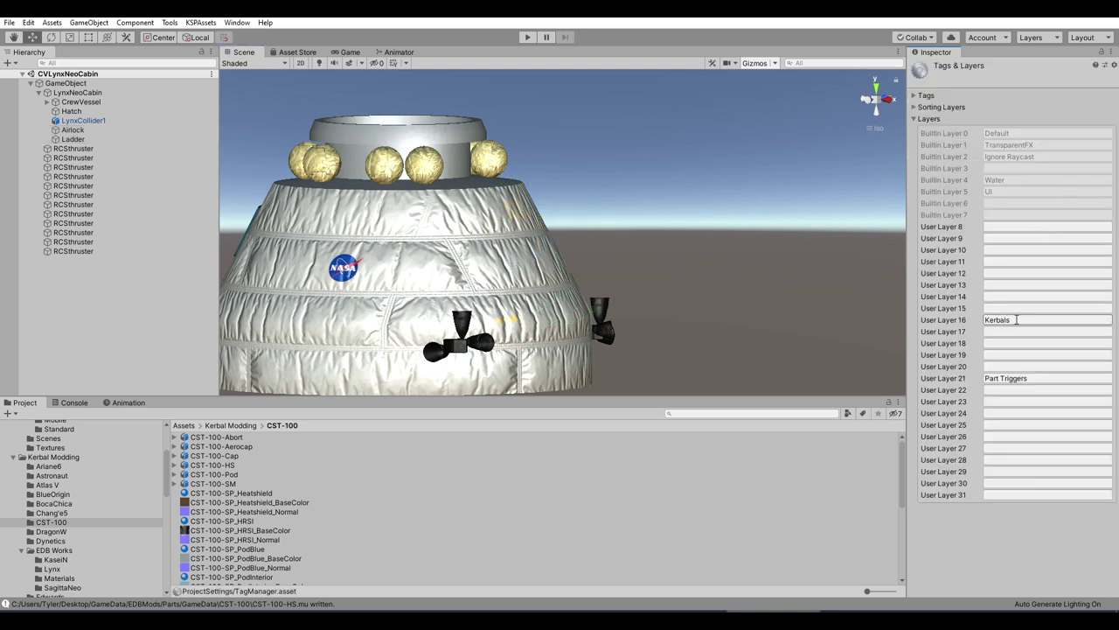
click(1015, 320)
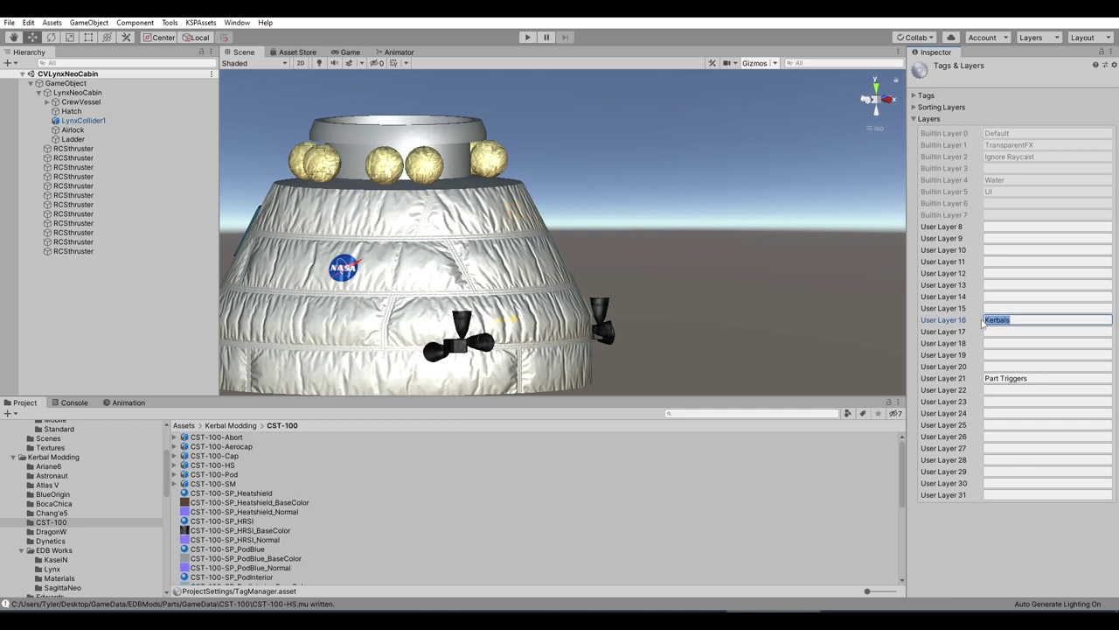
click(1044, 379)
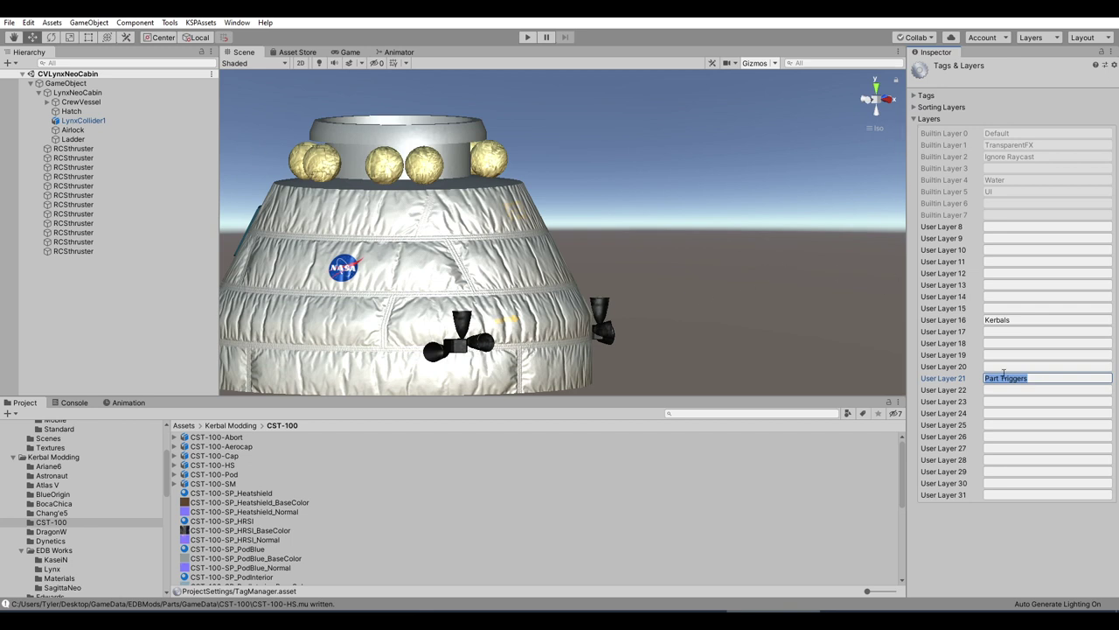
click(1014, 319)
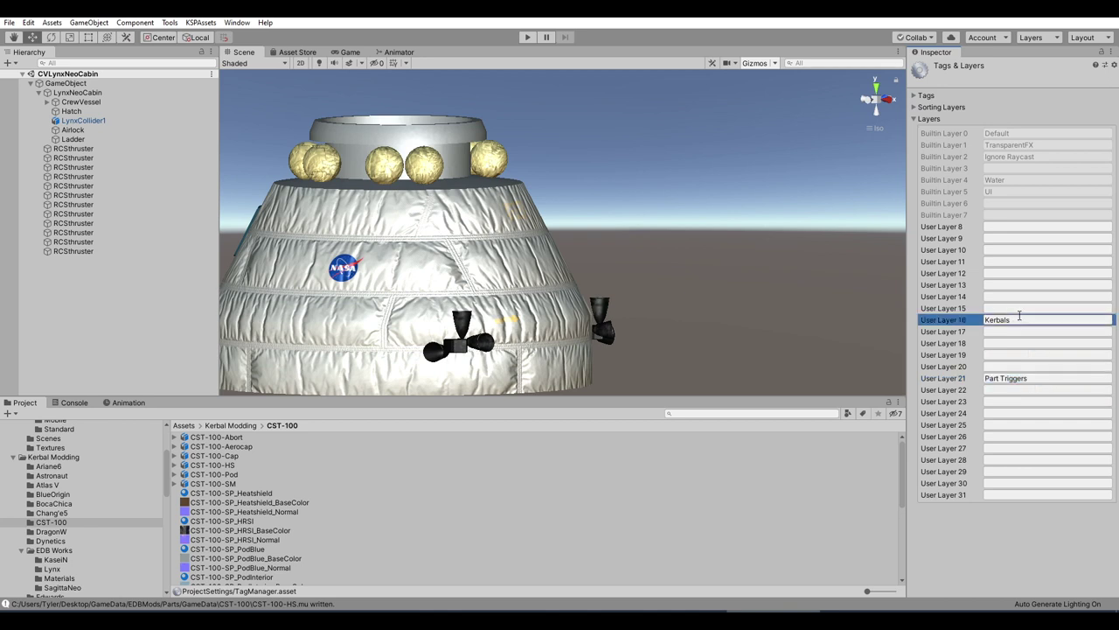
click(828, 215)
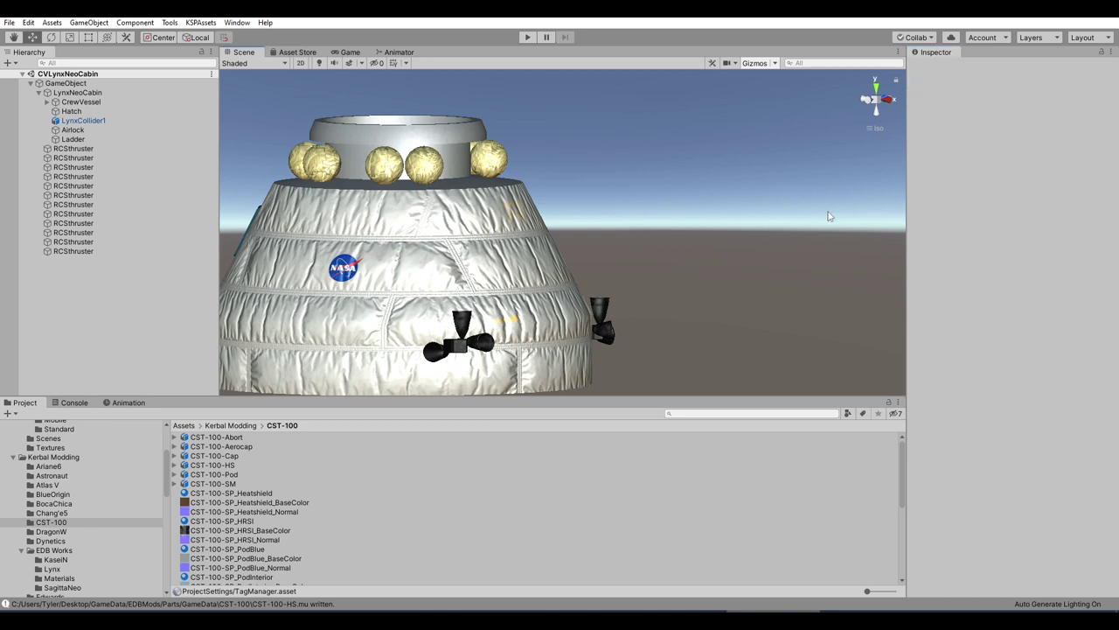
- Recheck the placement of the Airlock and Ladder triggers together, and the Airlock box on its own
click(122, 132)
shift+click(107, 138)
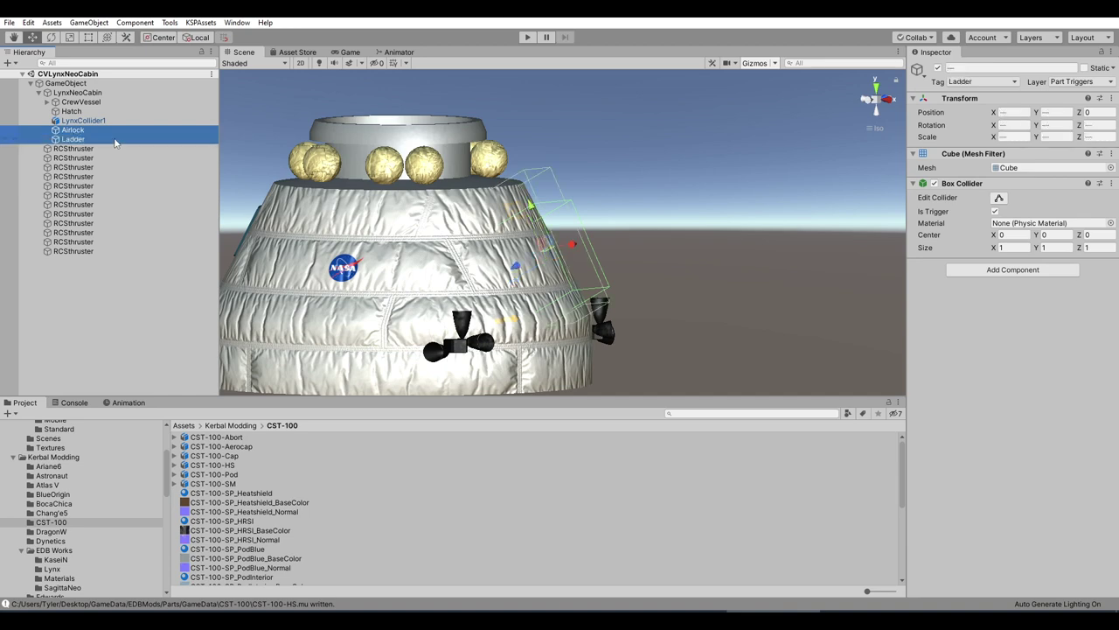
middle_drag(611, 200, 669, 238)
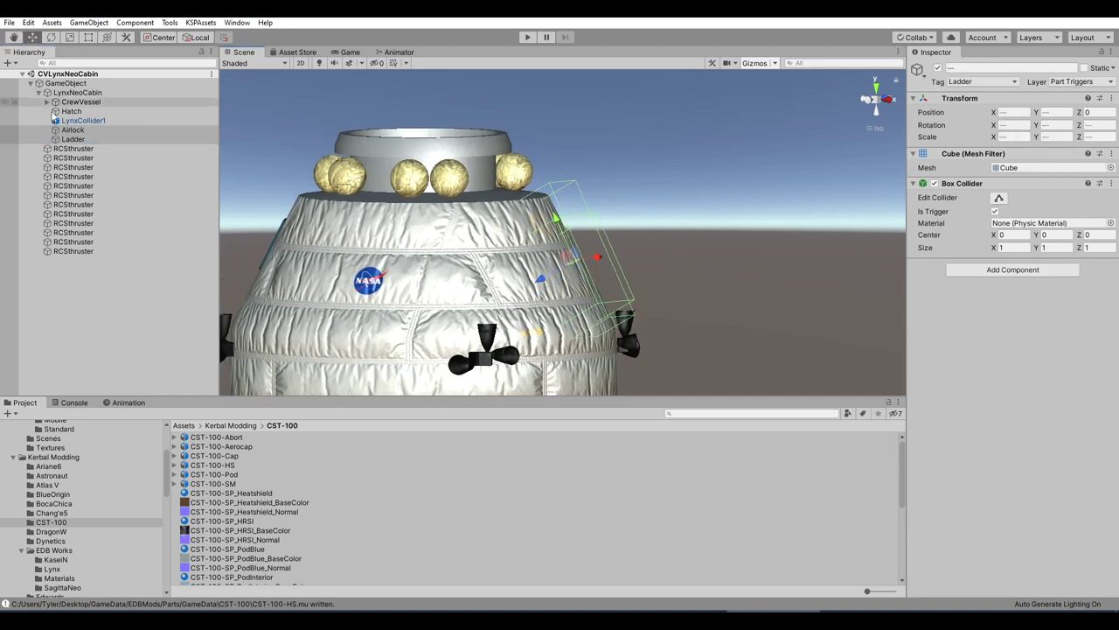
click(84, 129)
right_drag(691, 216, 795, 247)
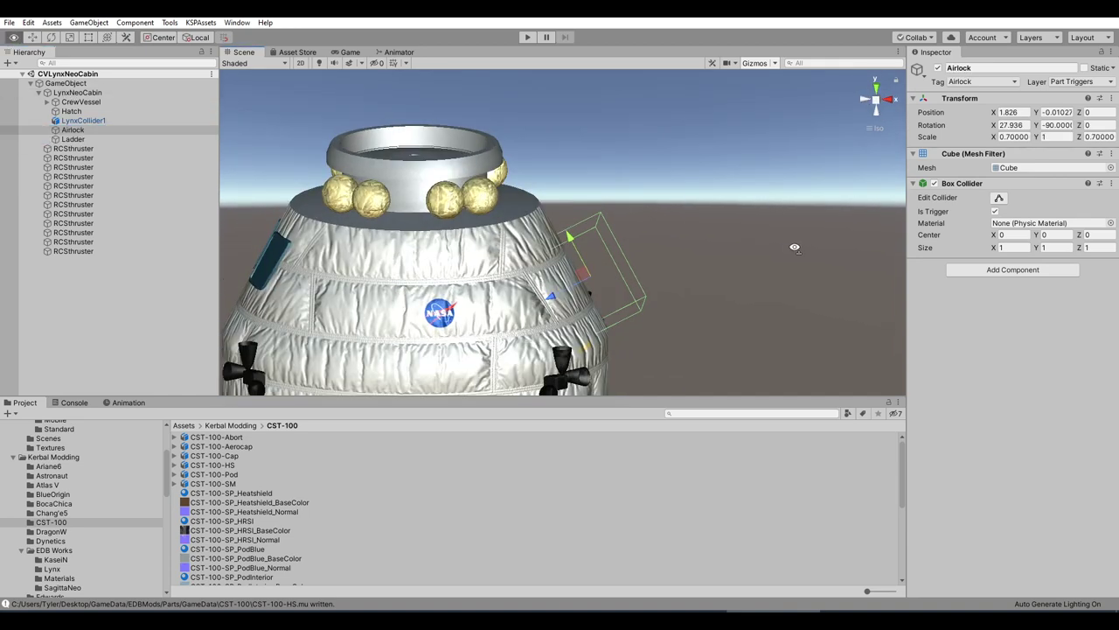
- Copy the cabin's Airlock and Ladder triggers and open the scene CST-100-Pod.unity
middle_drag(716, 253, 688, 175)
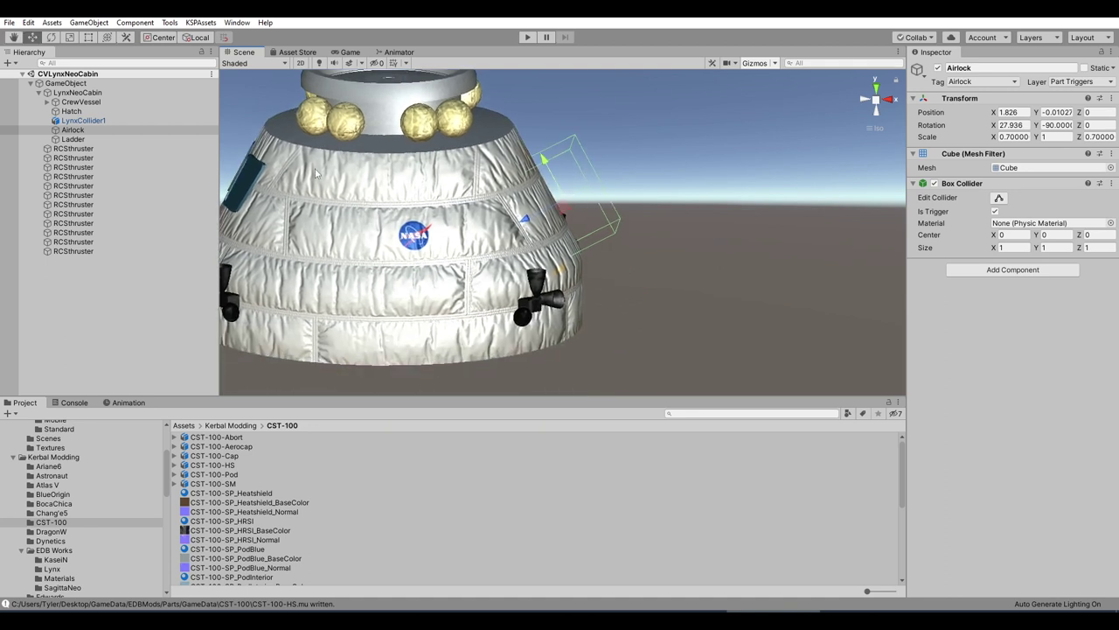
shift+click(73, 139)
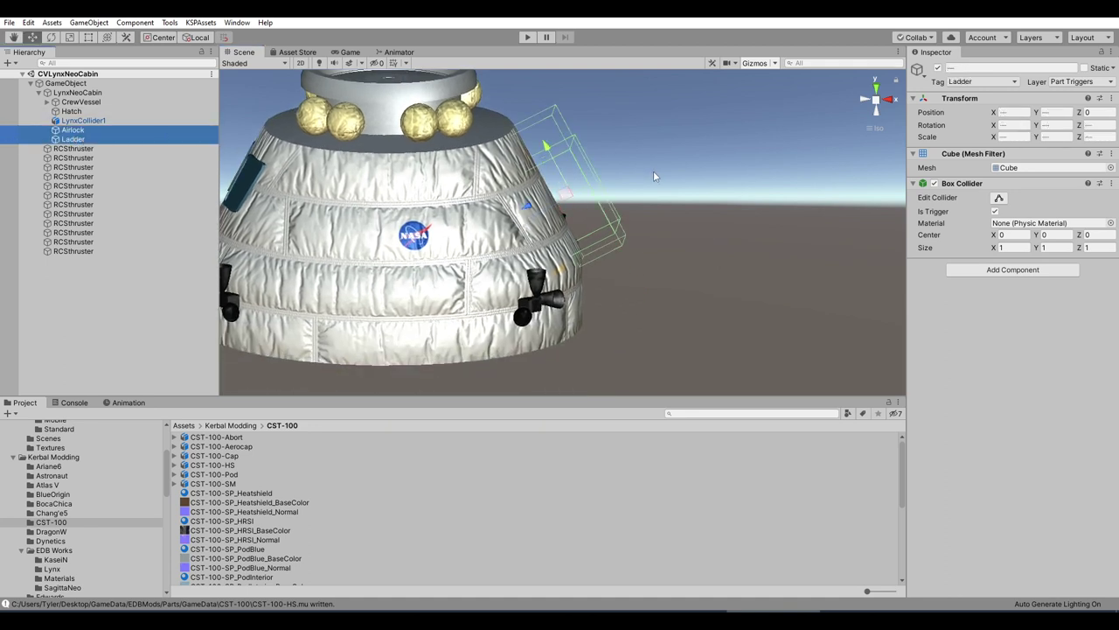
click(10, 23)
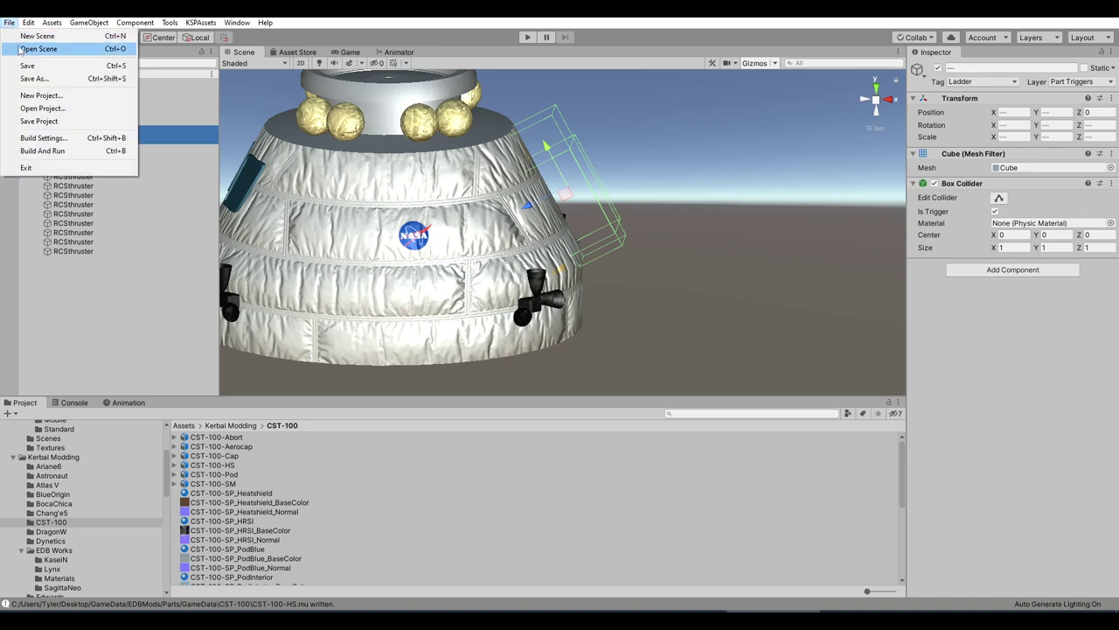
click(39, 49)
scroll(304, 172, down, 8)
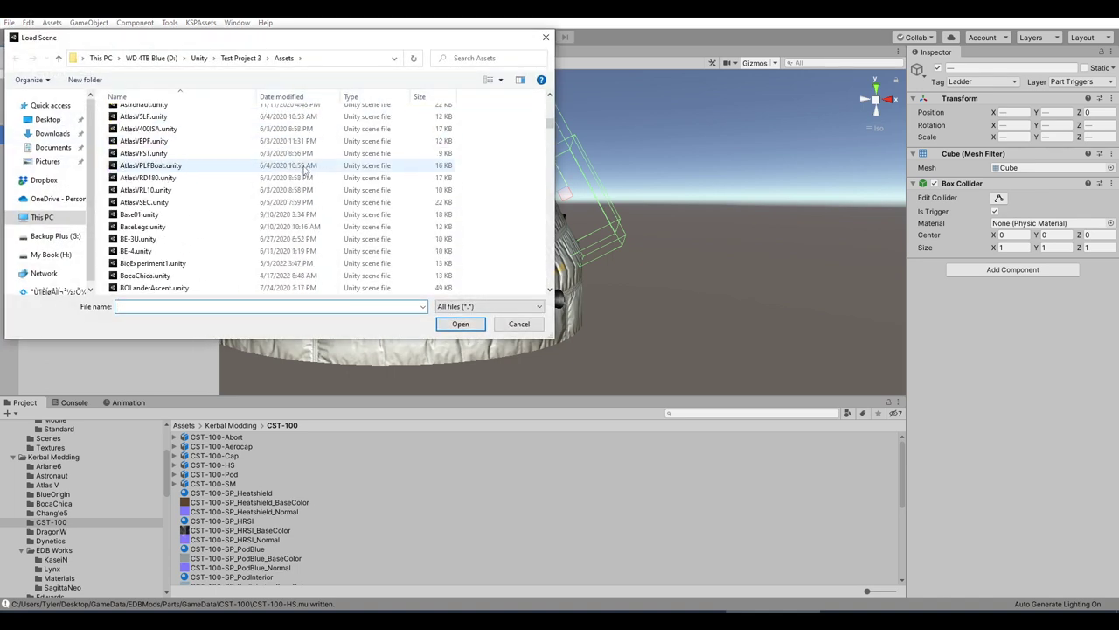
scroll(304, 172, down, 5)
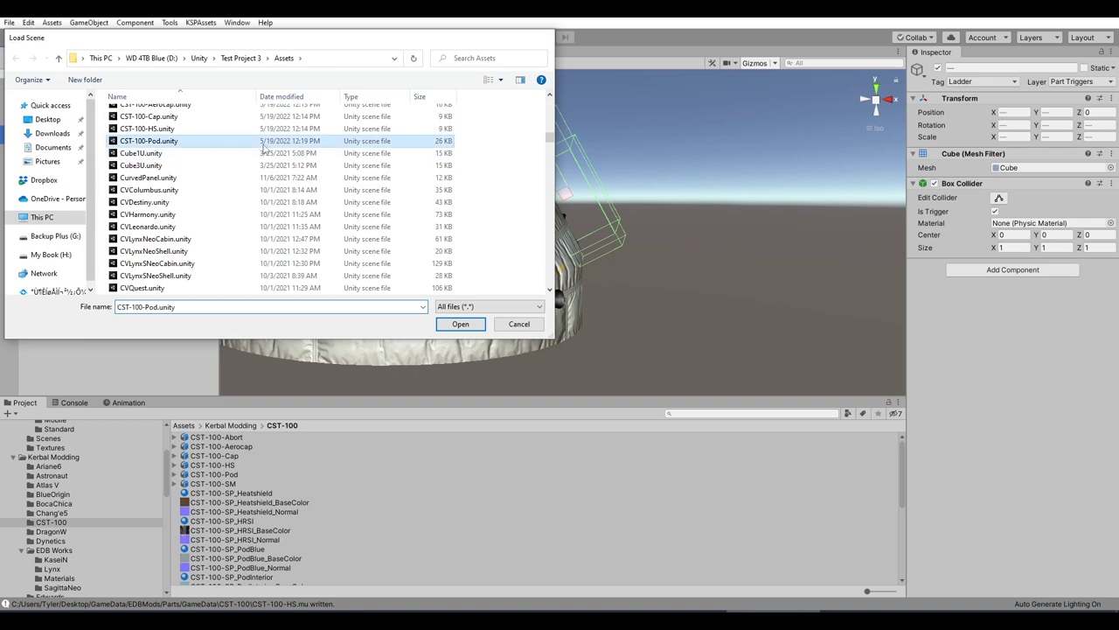
double_click(267, 141)
scroll(486, 183, down, 4)
right_drag(528, 181, 404, 187)
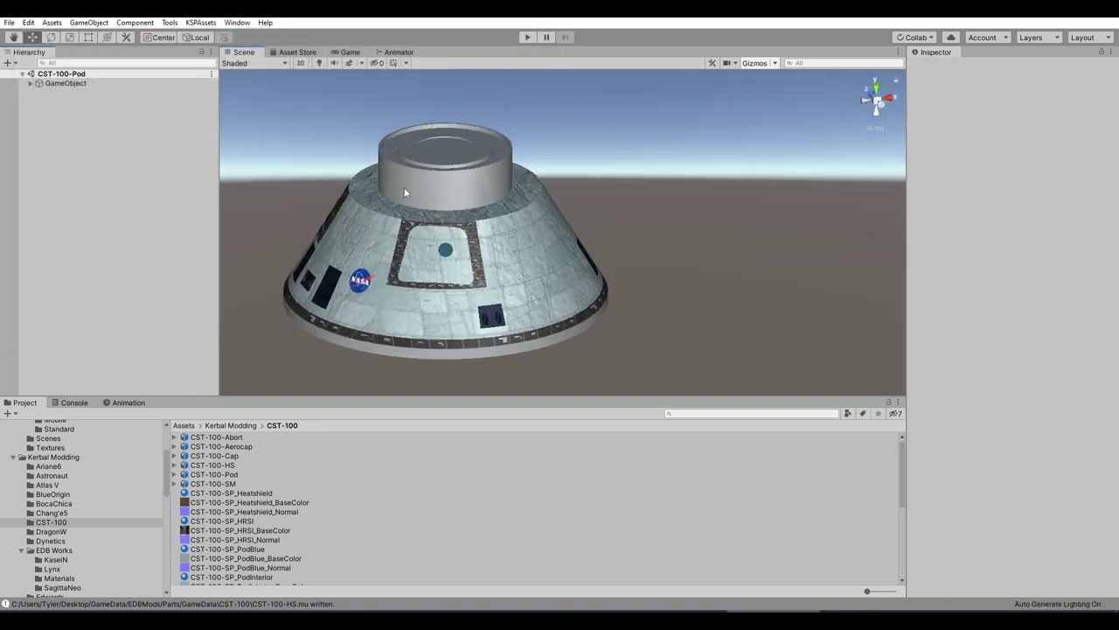
- Paste the Airlock and Ladder triggers into the CST-100-Pod scene
click(30, 84)
click(65, 84)
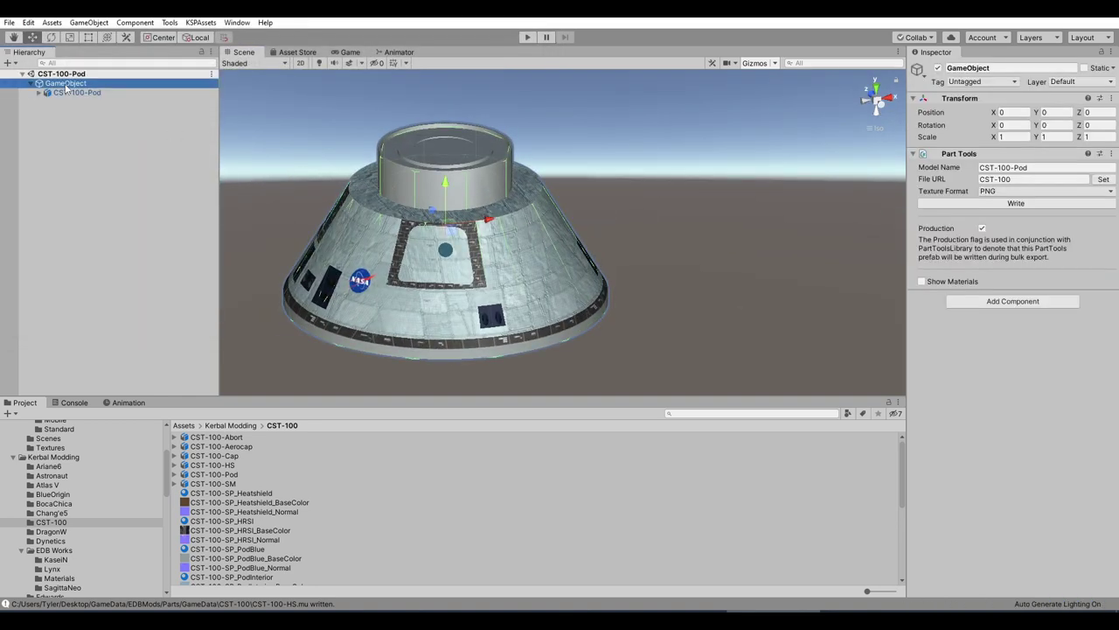
right_click(65, 84)
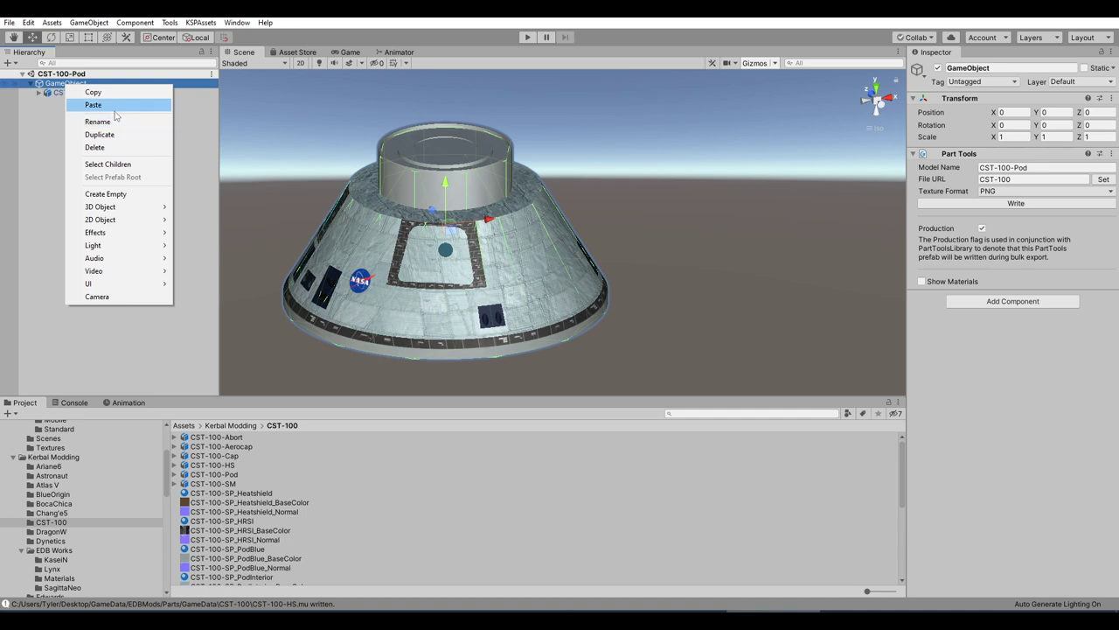
click(93, 105)
alt+drag(411, 263, 522, 153)
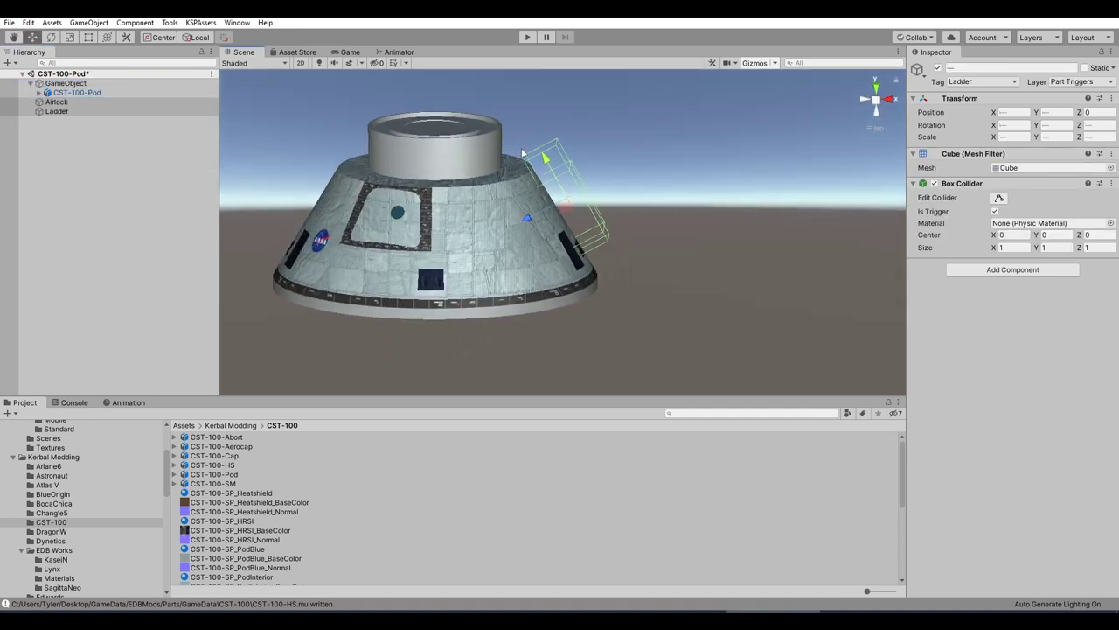
- Inspect the pasted Airlock trigger's tag and layer and its position against the pod hull
click(56, 102)
alt+drag(762, 247, 717, 253)
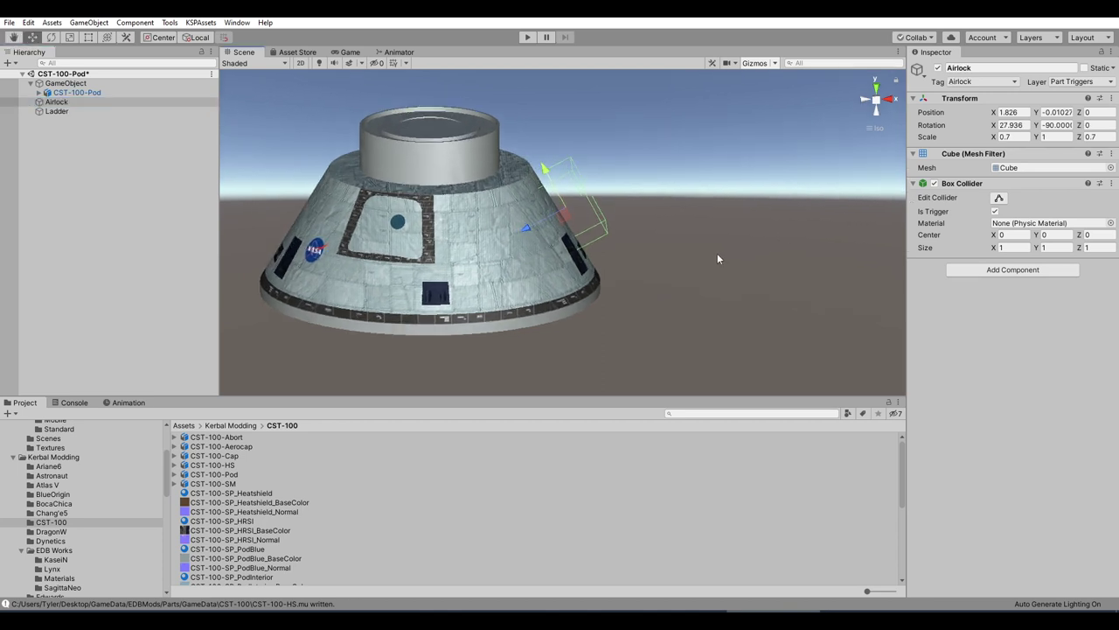
scroll(718, 254, up, 1)
mouse_move(607, 249)
alt+mouse_down()
mouse_move(593, 185)
mouse_move(584, 254)
mouse_move(616, 255)
alt+mouse_up()
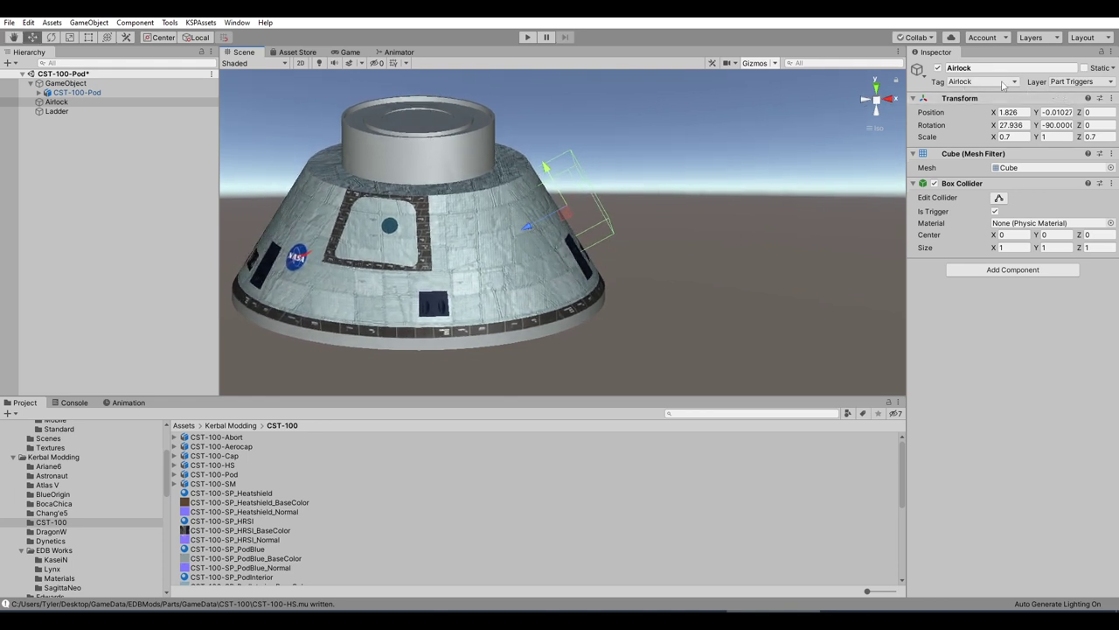
alt+drag(591, 242, 469, 373)
- Compare the Ladder and Airlock triggers and set the tool handle rotation to Global
click(74, 113)
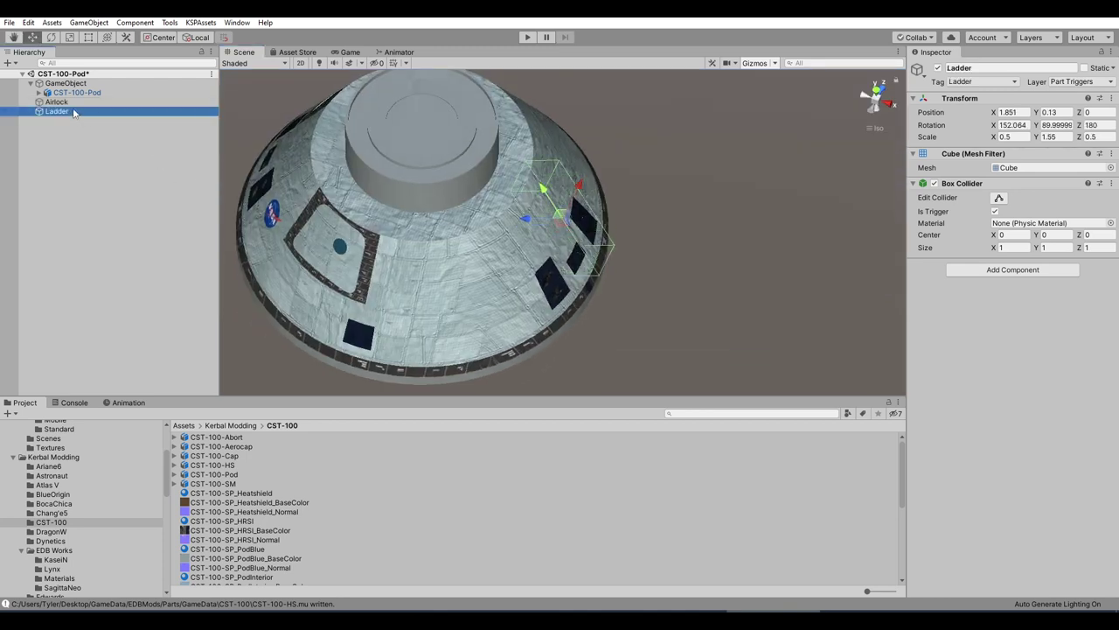
ctrl+click(71, 102)
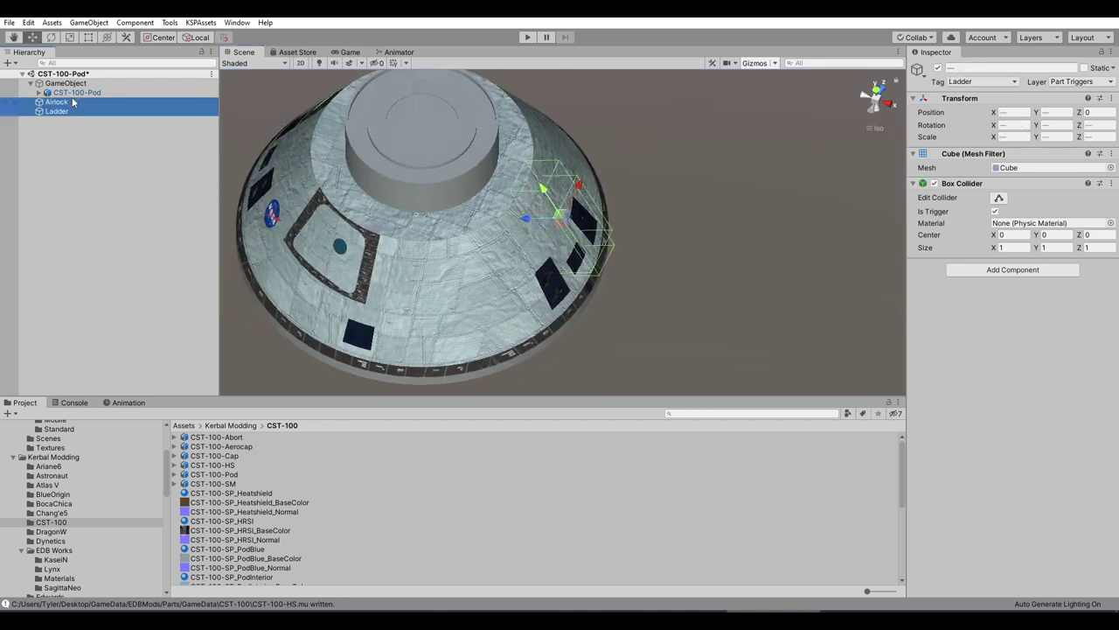
click(198, 37)
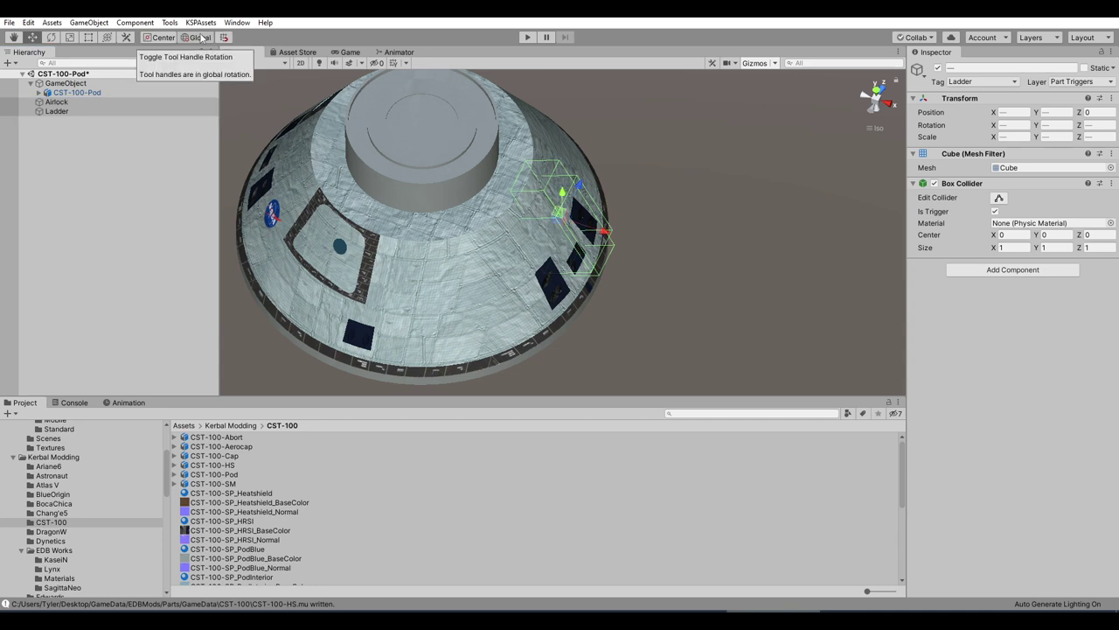
click(94, 149)
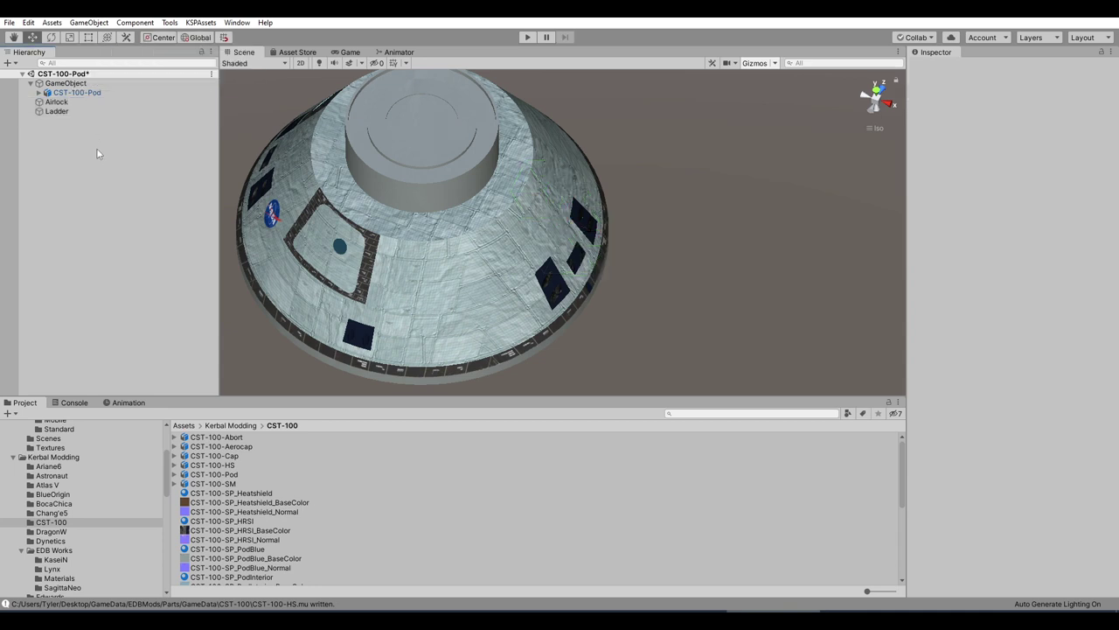
- Create an empty child object under the pod's root GameObject and parent the Airlock and Ladder triggers to it
click(80, 85)
right_click(80, 86)
click(125, 198)
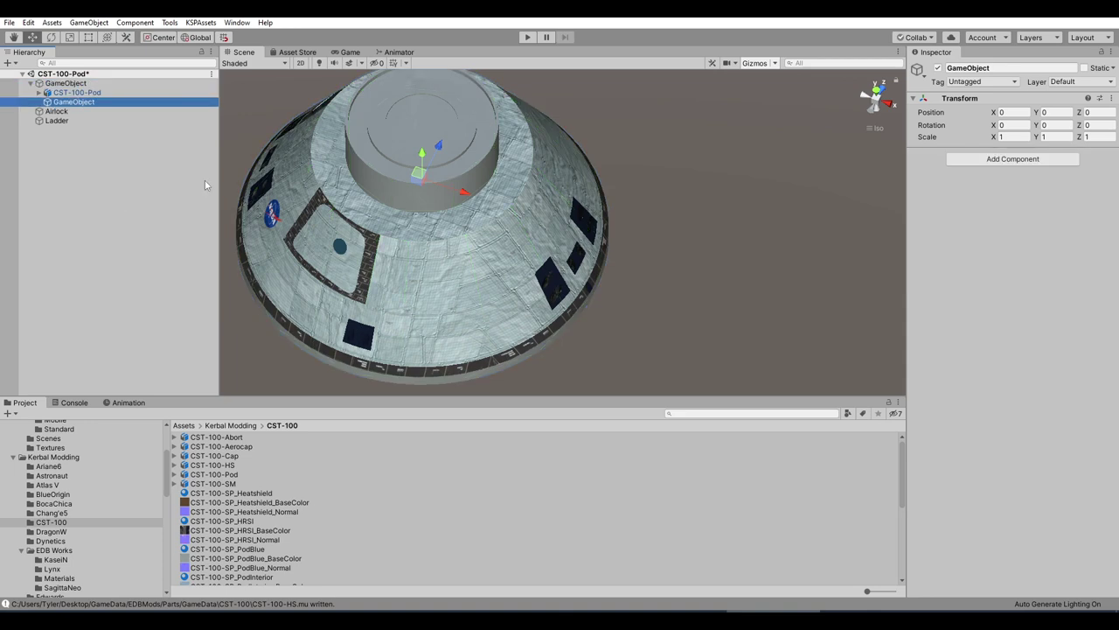
click(56, 111)
shift+click(55, 120)
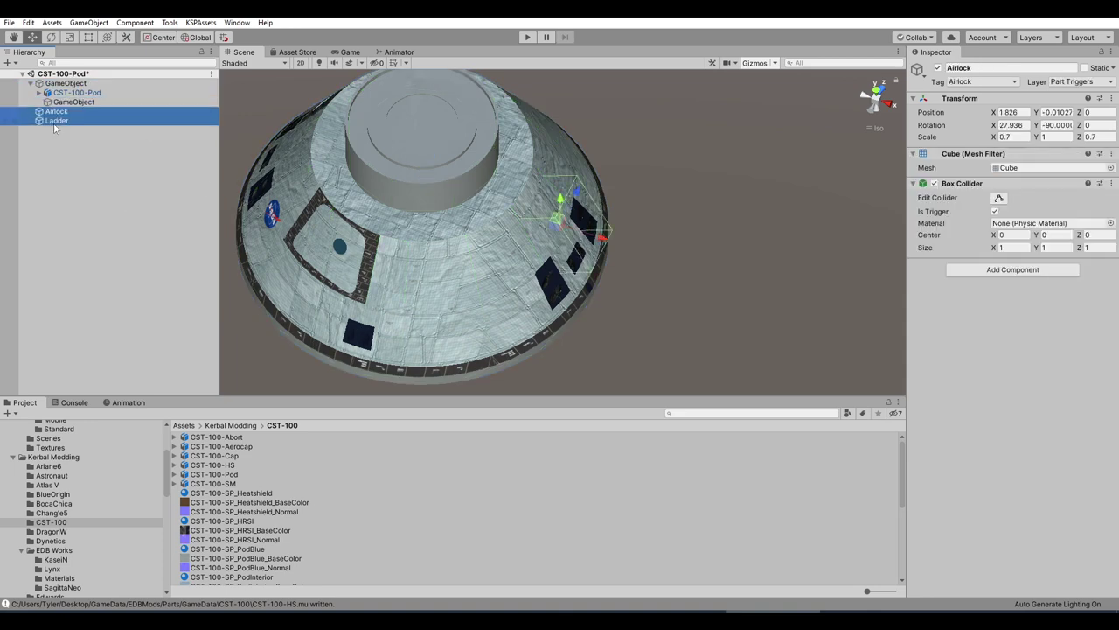
drag(55, 118, 63, 106)
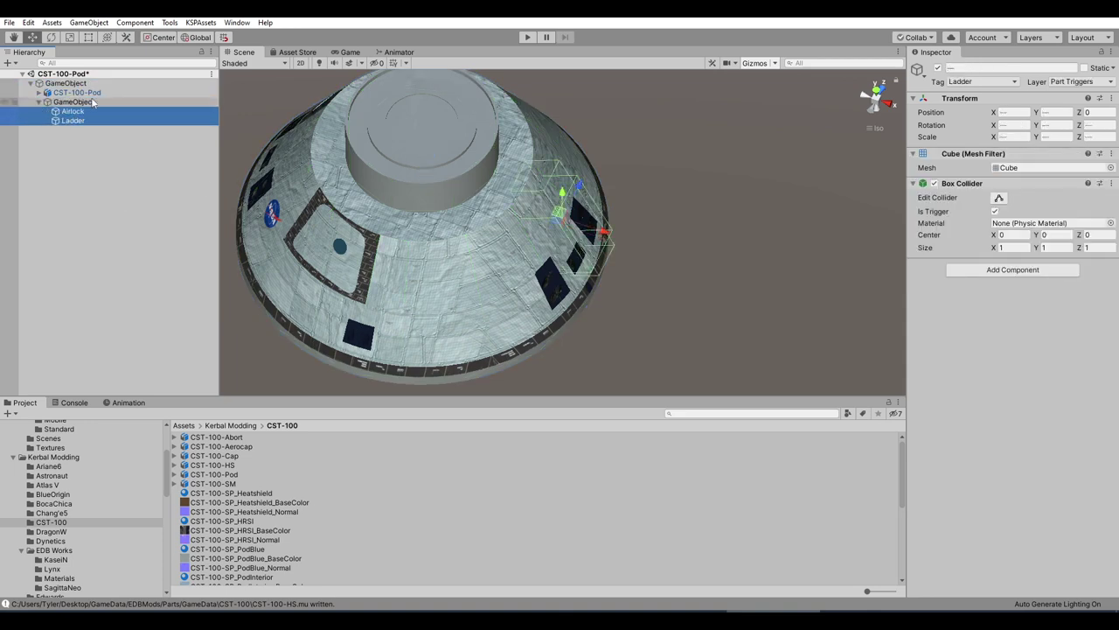
click(93, 103)
- Activate the Rotate tool on the empty parent and check where its pivot sits relative to the pod
scroll(291, 154, down, 5)
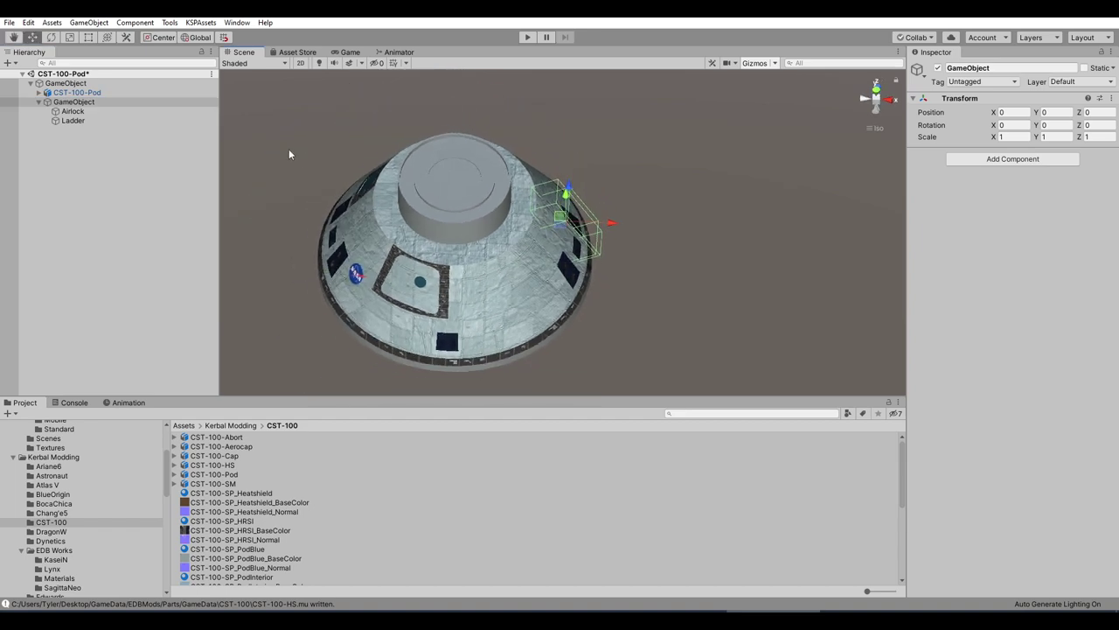
click(61, 103)
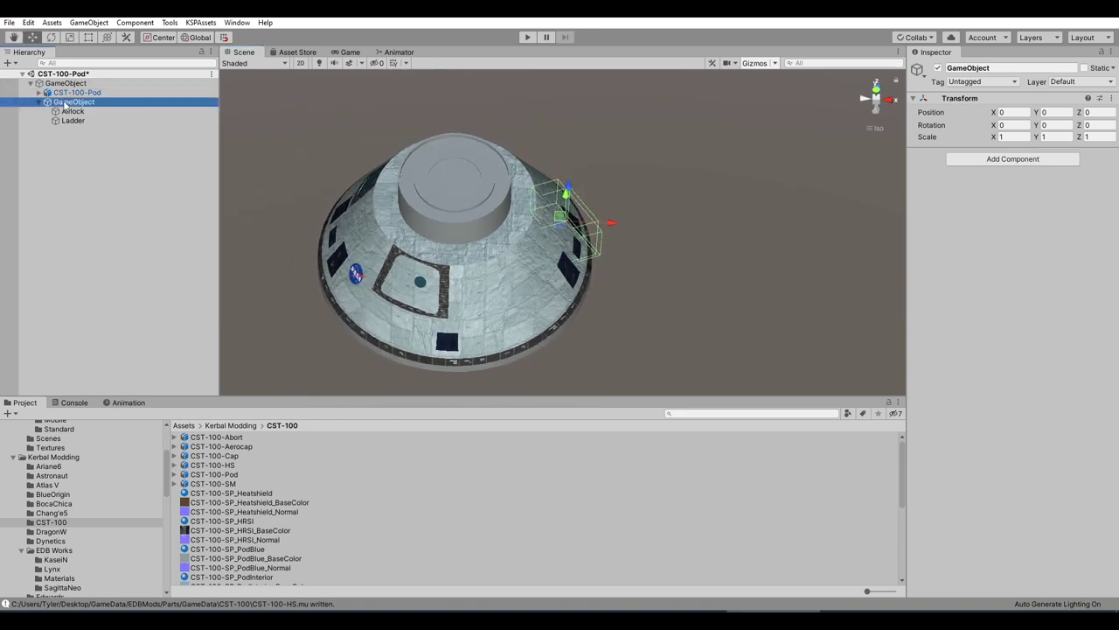
alt+drag(569, 122, 573, 31)
click(71, 102)
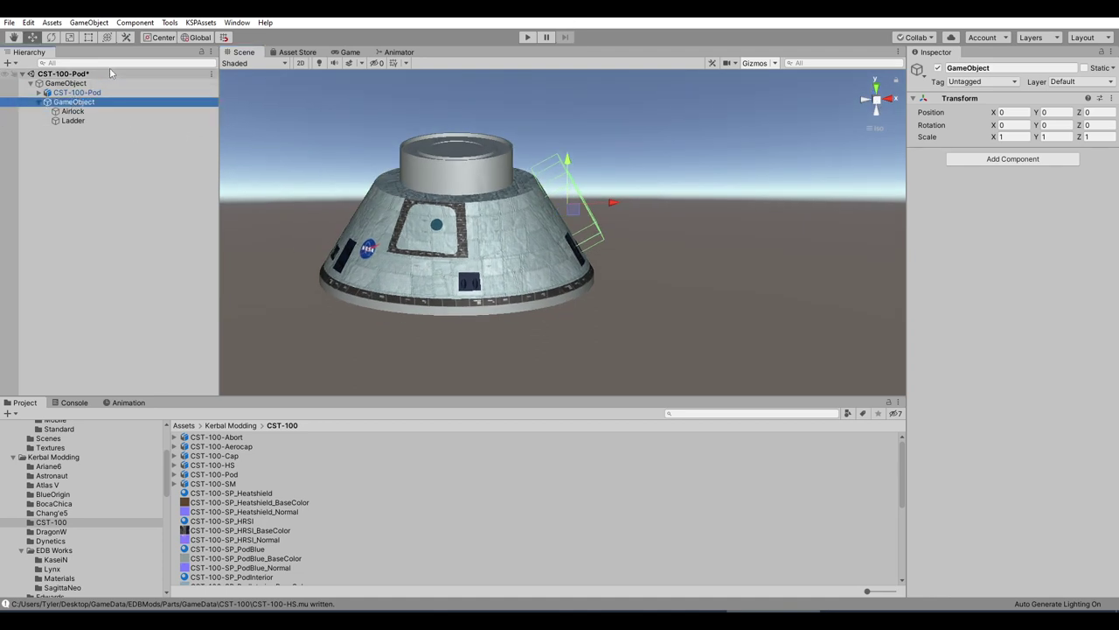
click(51, 36)
alt+drag(505, 120, 506, 164)
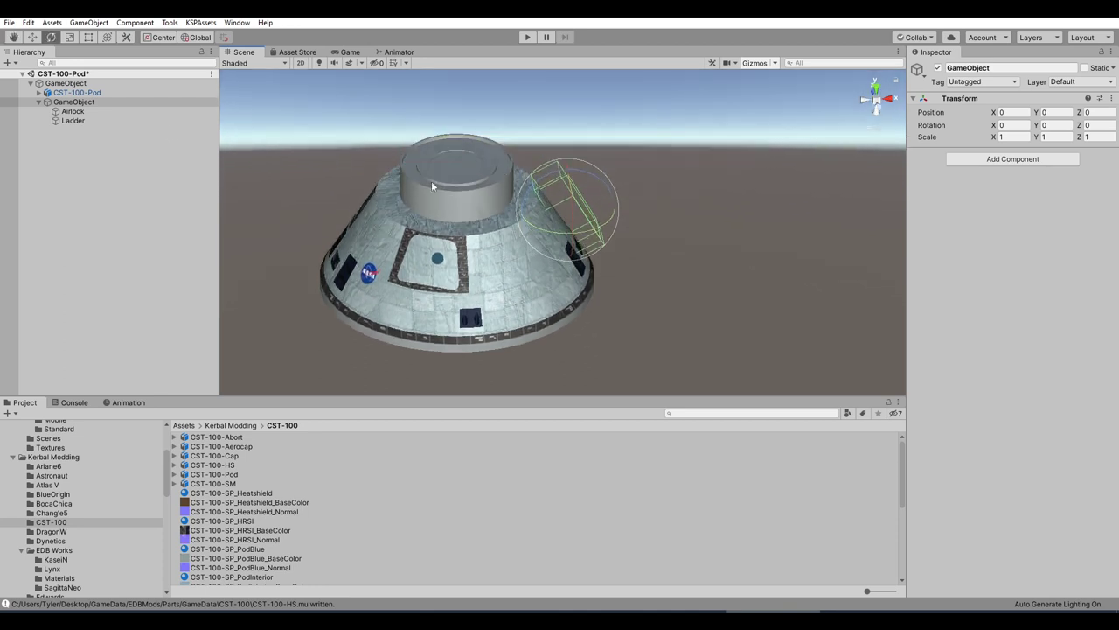
- Move the Airlock and Ladder triggers out to the root GameObject and check the empty object's pivot on its own
click(75, 111)
shift+click(77, 121)
drag(75, 117, 73, 85)
click(74, 104)
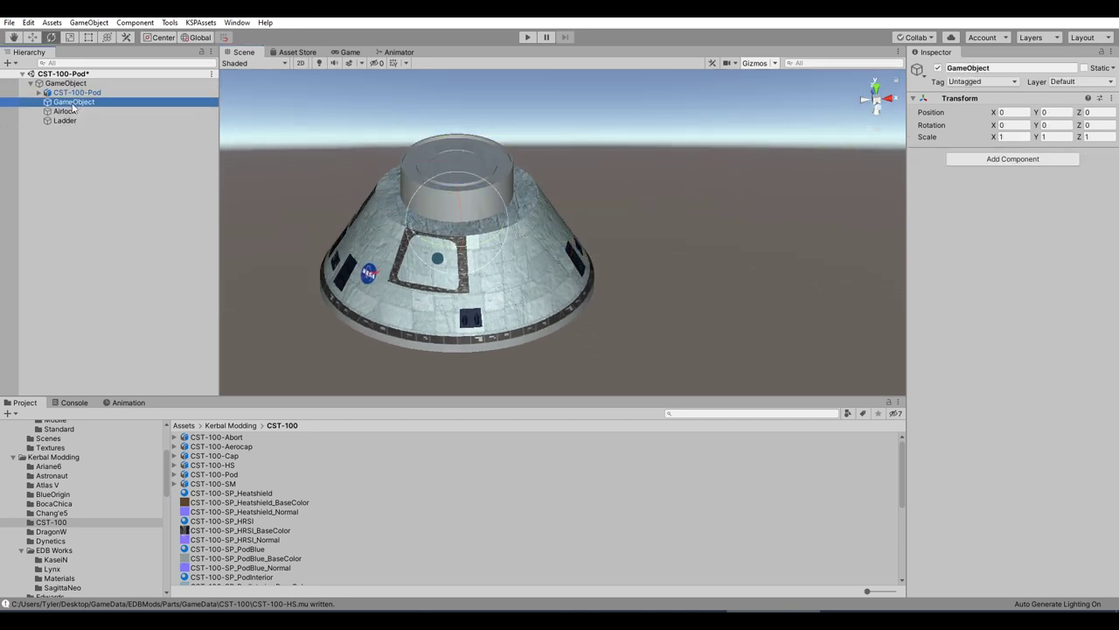
alt+drag(420, 171, 421, 199)
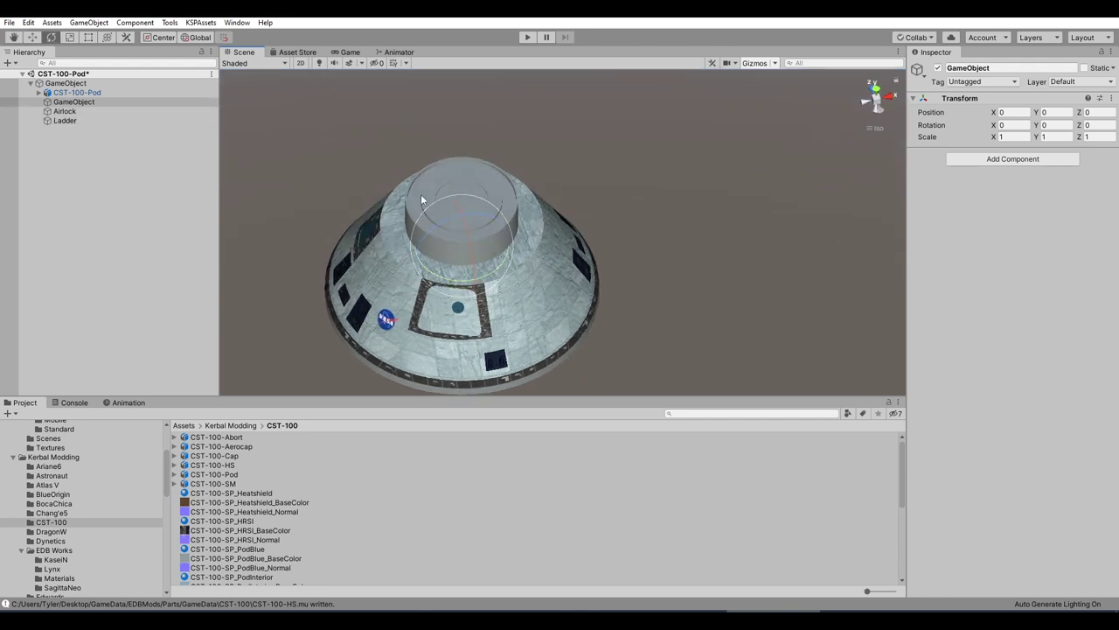
- Parent the Airlock and Ladder triggers to the empty child object again
click(72, 111)
shift+click(73, 119)
drag(66, 118, 66, 106)
click(66, 103)
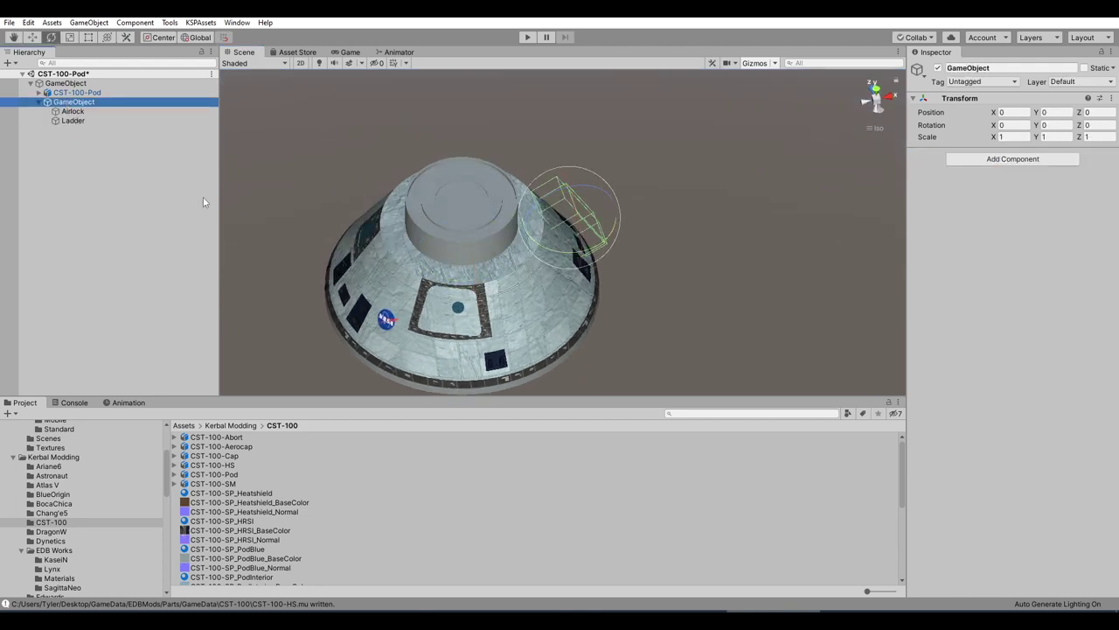
- Place the Airlock and Ladder triggers directly under the root GameObject and delete the empty child object
click(72, 111)
shift+click(71, 118)
drag(70, 113, 71, 84)
click(69, 102)
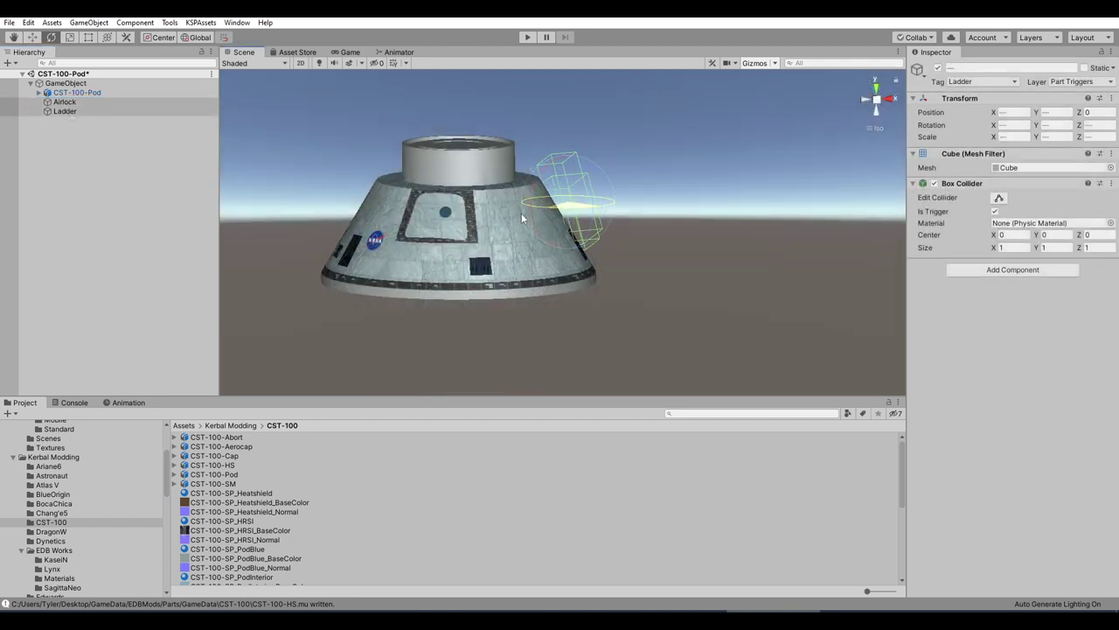
- Rotate the Airlock and Ladder triggers together about the vertical axis and move them around the pod to its hatch
alt+drag(520, 213, 641, 315)
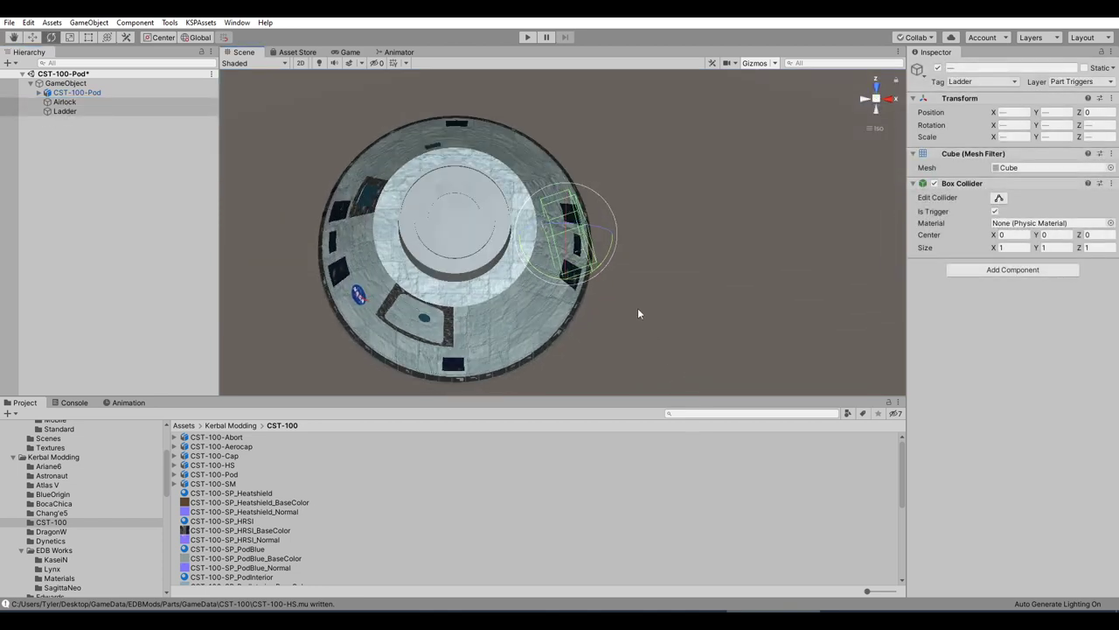
drag(594, 275, 502, 293)
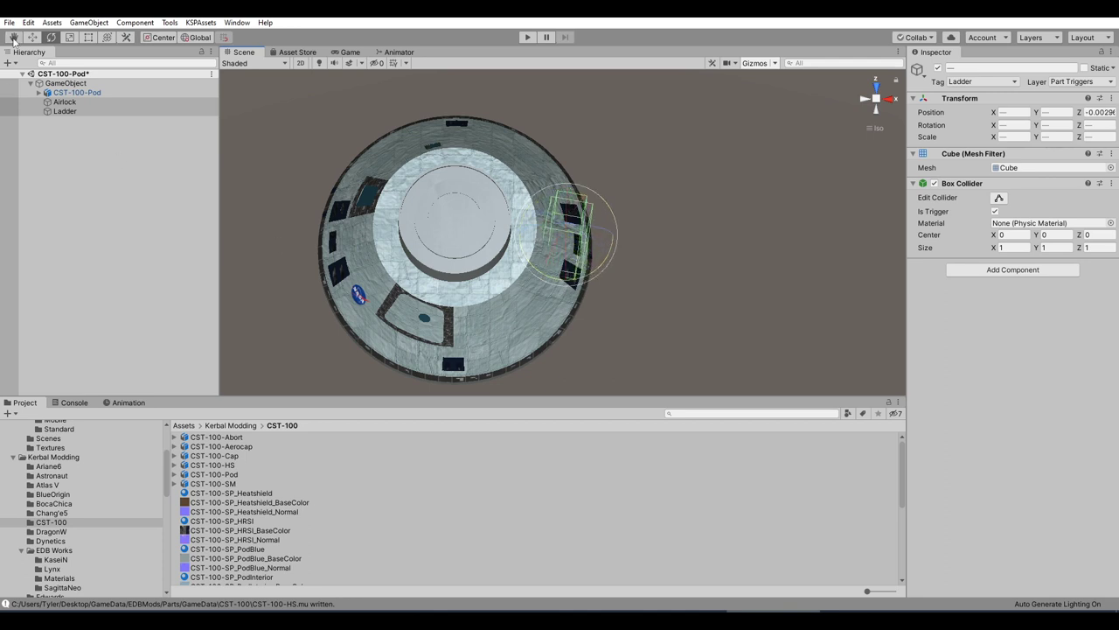
alt+drag(568, 250, 532, 281)
drag(542, 339, 458, 303)
alt+drag(458, 303, 390, 99)
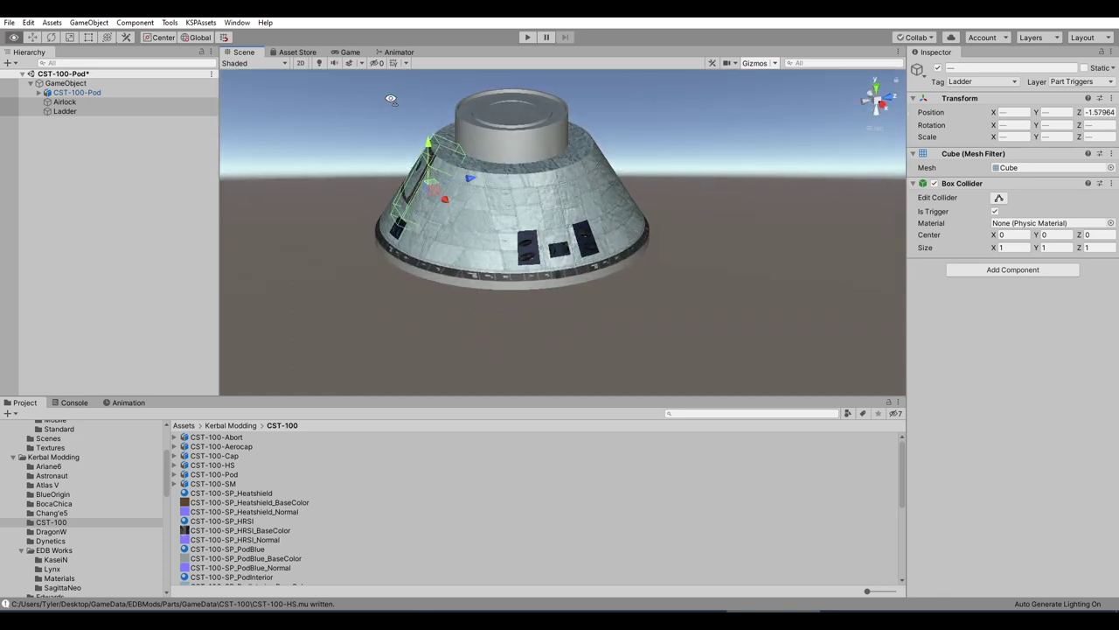
- Move both triggers outward from the hull to a Z position of about -1.90
scroll(431, 173, up, 3)
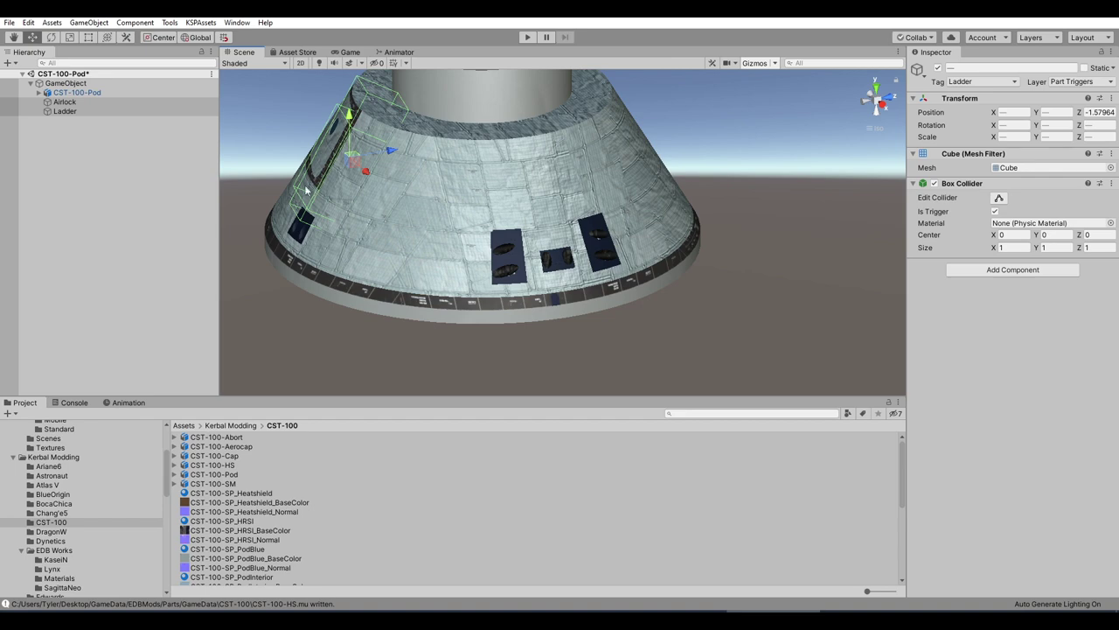
alt+drag(306, 190, 411, 125)
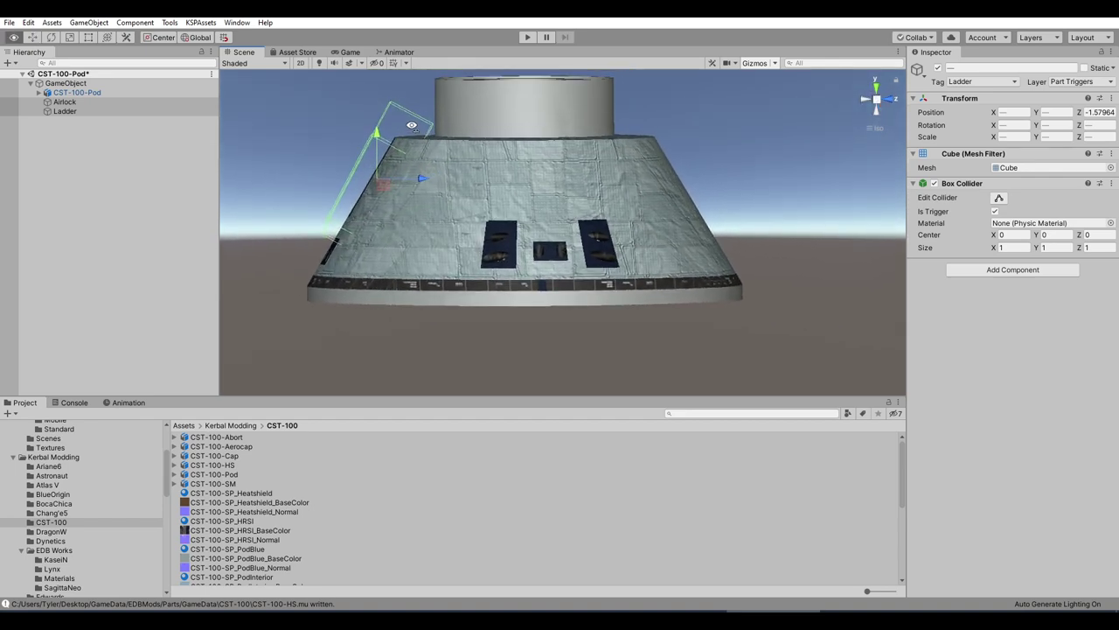
drag(420, 177, 396, 175)
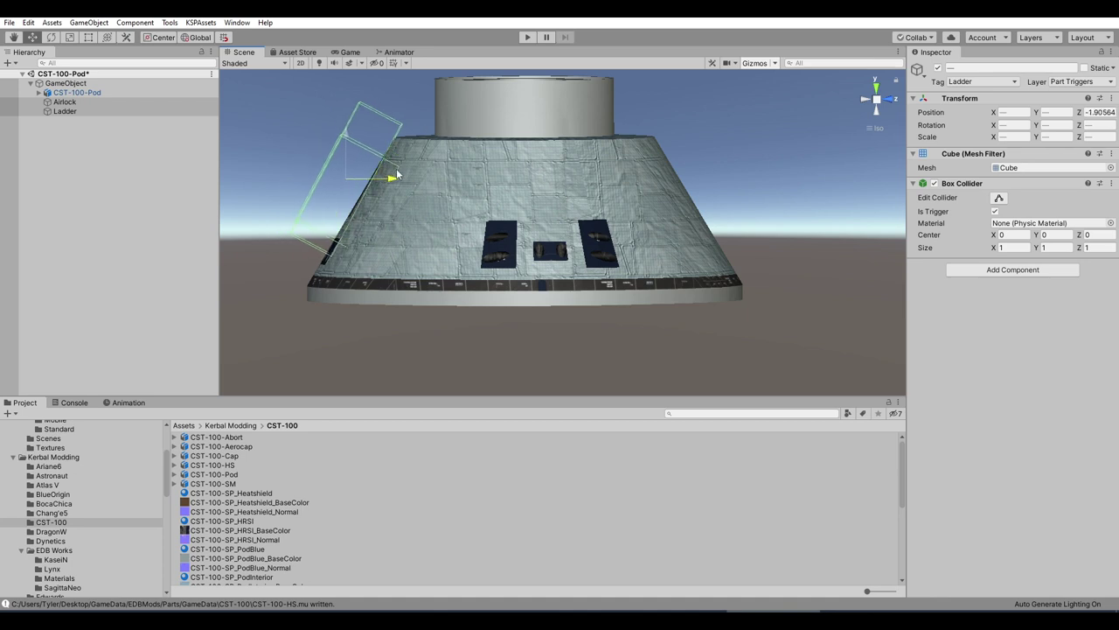
mouse_move(396, 174)
alt+mouse_down()
mouse_move(507, 235)
mouse_move(678, 224)
mouse_move(856, 159)
mouse_move(795, 153)
mouse_move(716, 207)
alt+mouse_up()
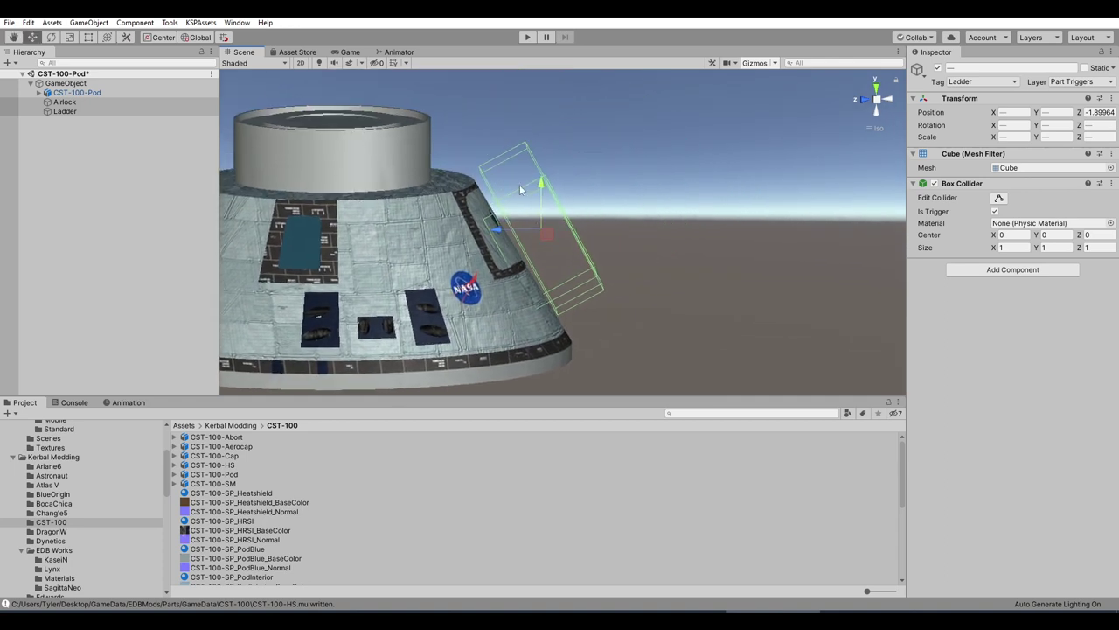
- Raise and shift both triggers along the hatch, and turn them about the vertical axis to line up with it
drag(542, 184, 541, 163)
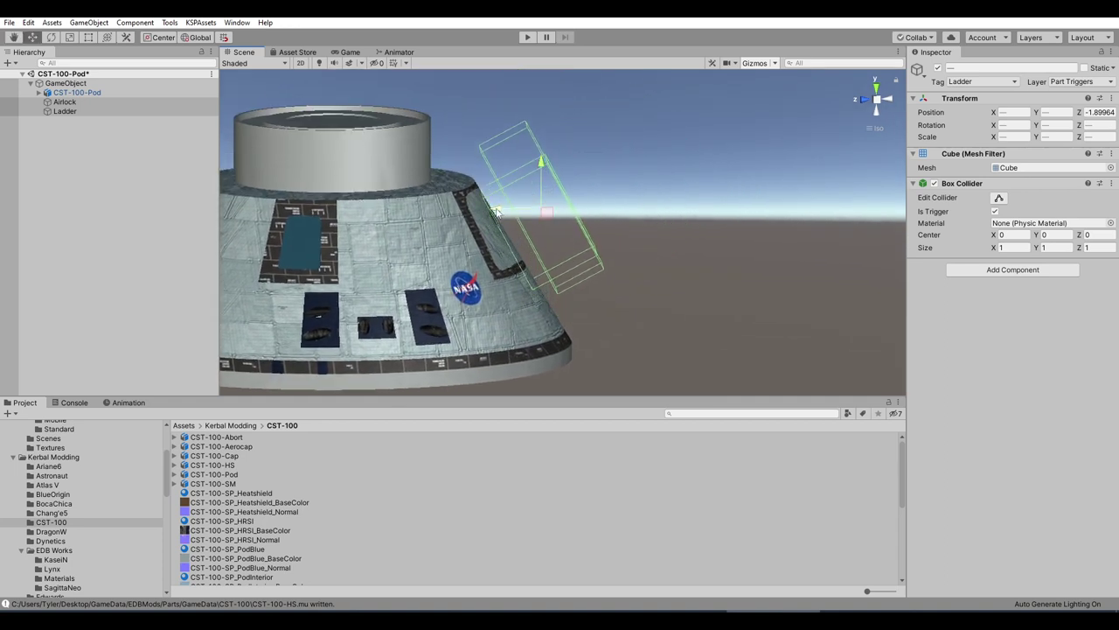
drag(495, 212, 619, 251)
click(48, 39)
alt+drag(486, 151, 547, 225)
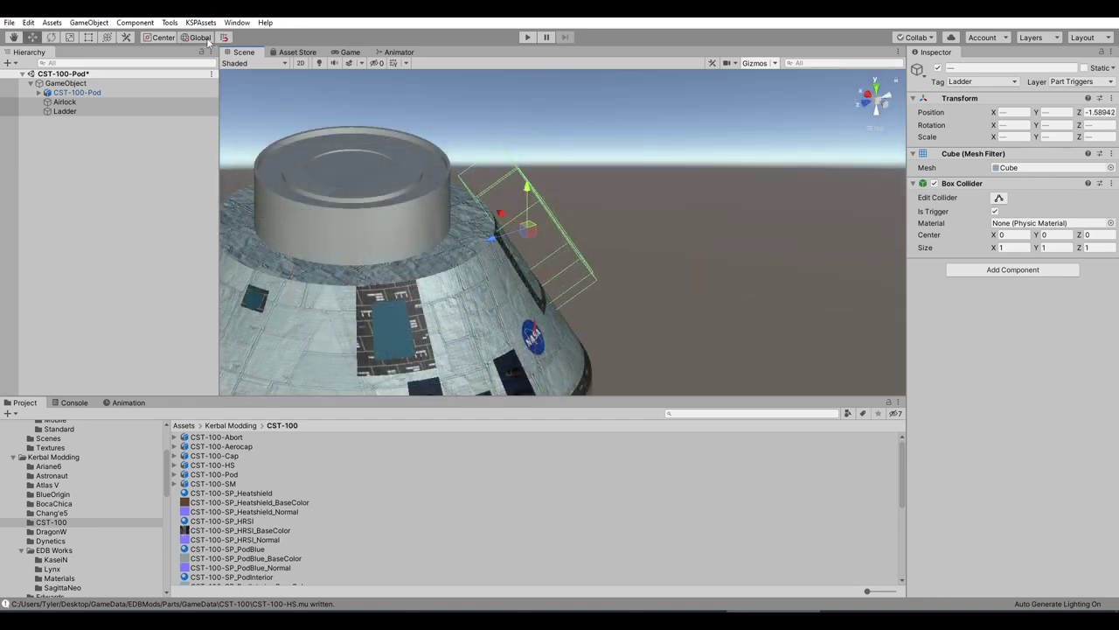
- Switch the handles to local orientation and move both triggers in against the hatch, to a Z position of about -1.59
click(207, 40)
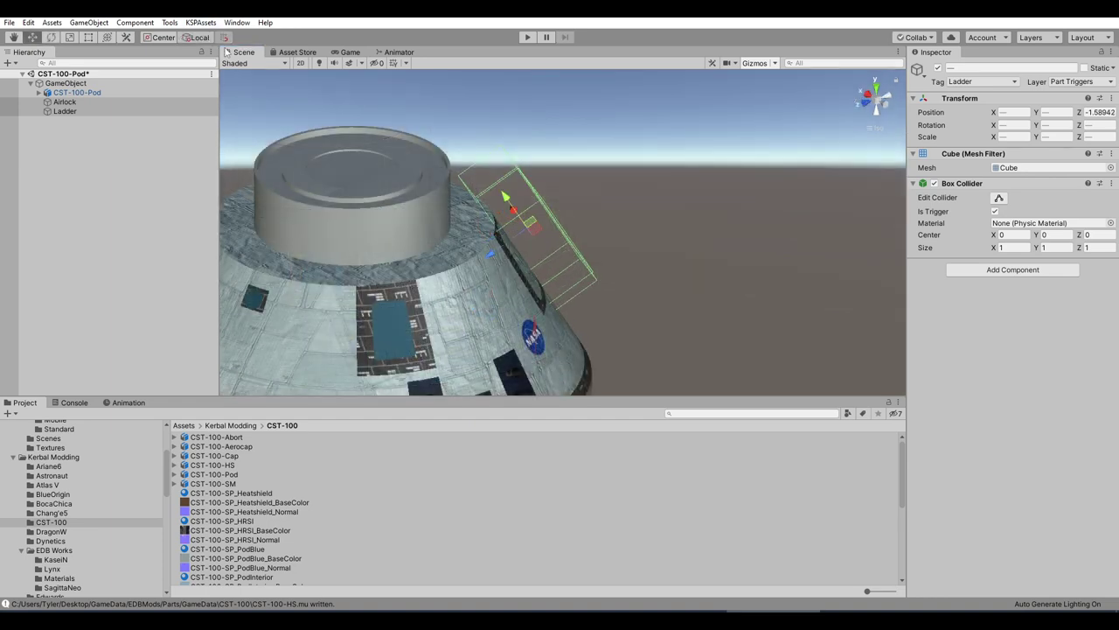
right_drag(629, 201, 507, 262)
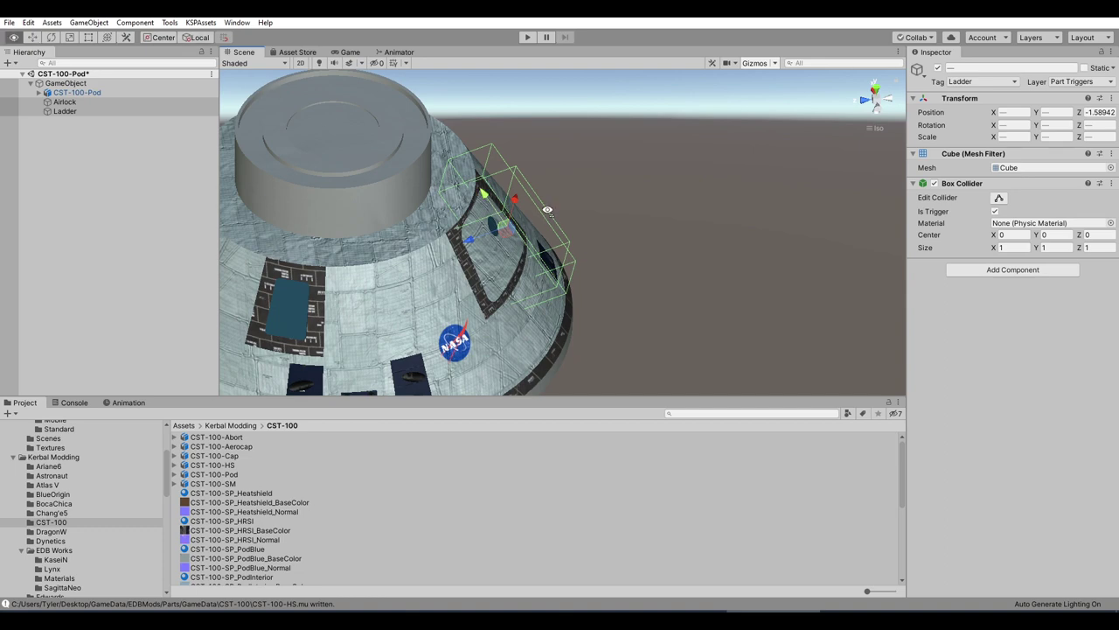
alt+drag(547, 210, 614, 162)
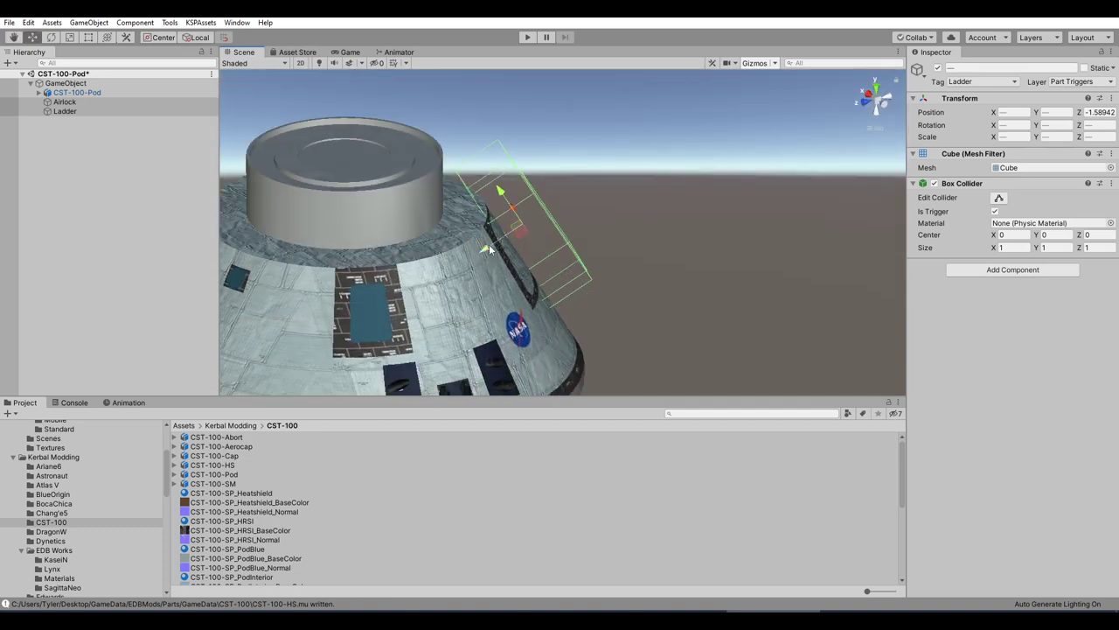
drag(484, 252, 485, 252)
alt+drag(597, 220, 489, 163)
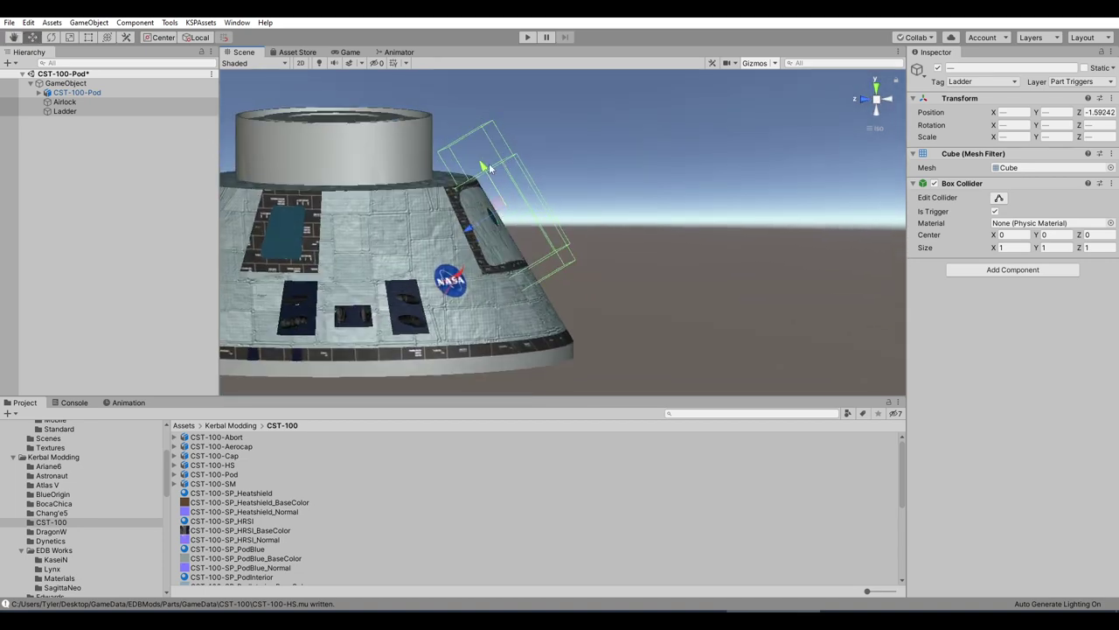
- Slide only the Ladder trigger down along the sloped hull to about X -0.72, Y -0.03, Z -1.80
click(51, 112)
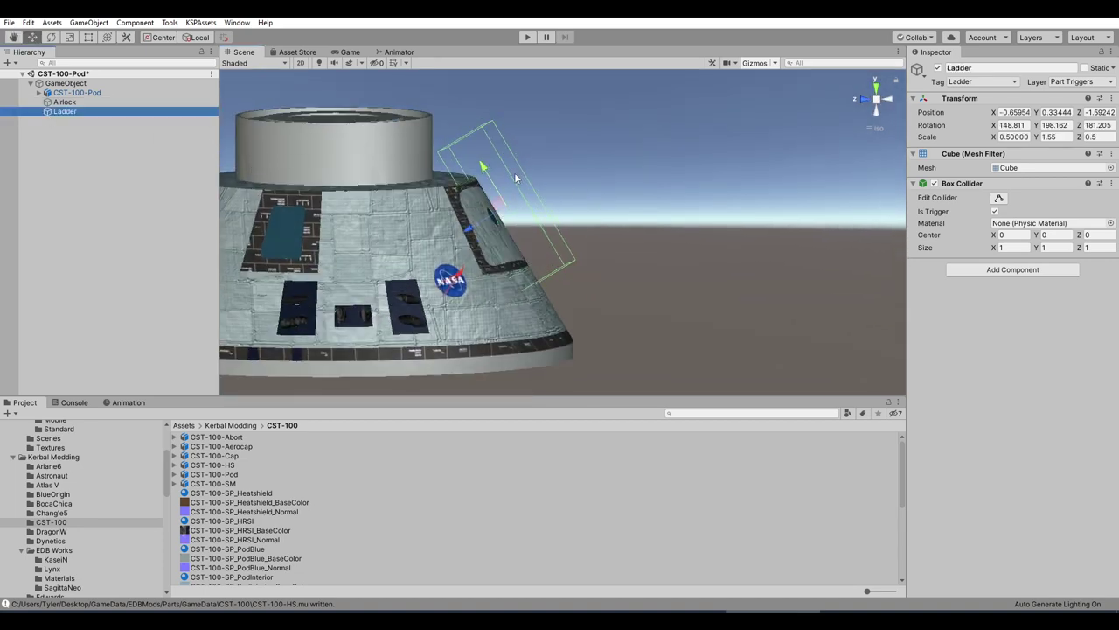
drag(481, 168, 505, 206)
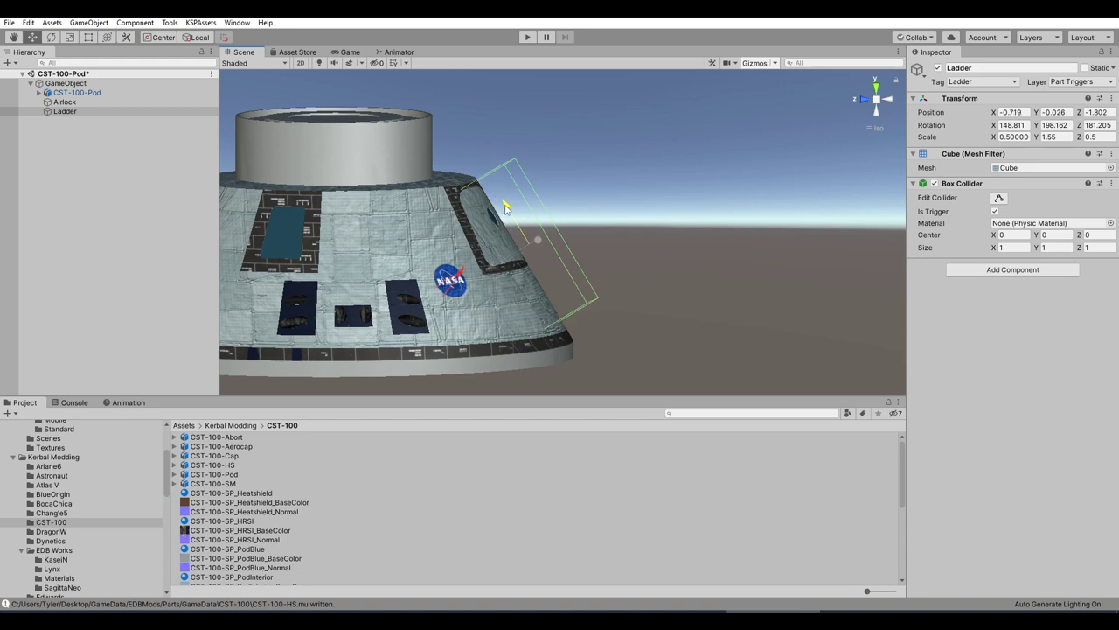
- Rotate the Airlock and Ladder triggers slightly together to match the hatch, giving the Airlock a rotation of about 29.9, 18.7, -2.7
click(64, 101)
key(f)
alt+drag(579, 152, 344, 263)
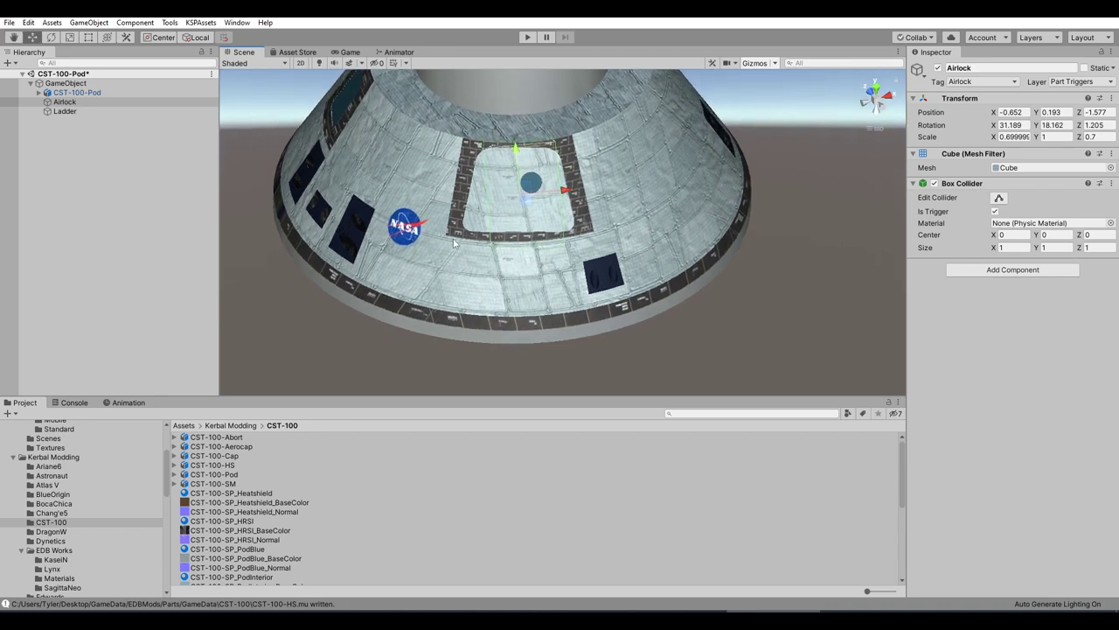
click(44, 35)
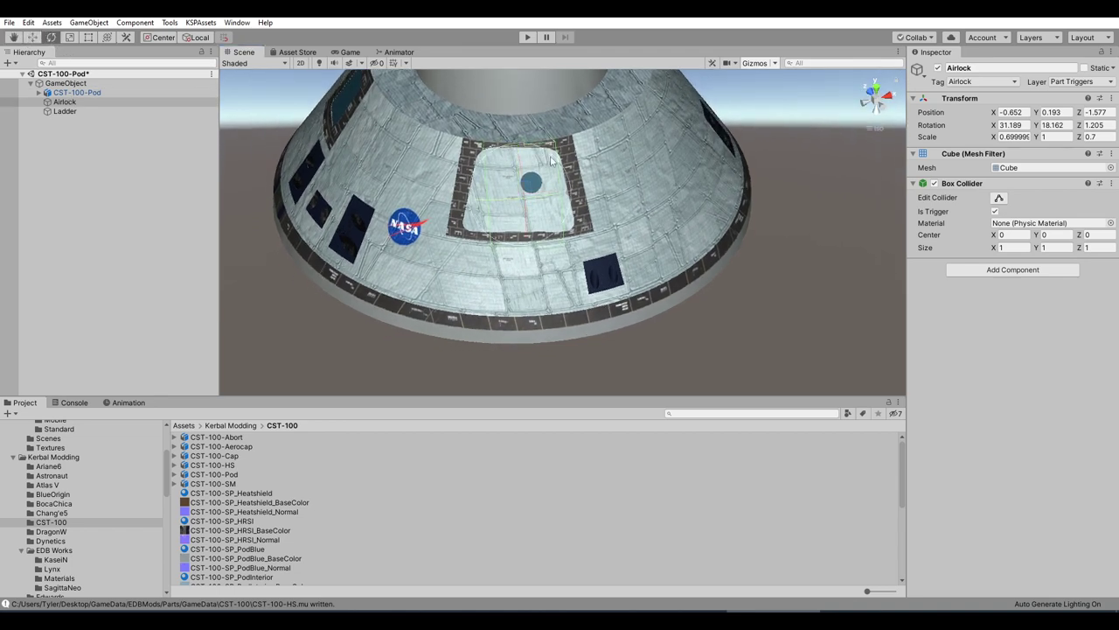
drag(497, 161, 389, 157)
alt+drag(581, 158, 642, 150)
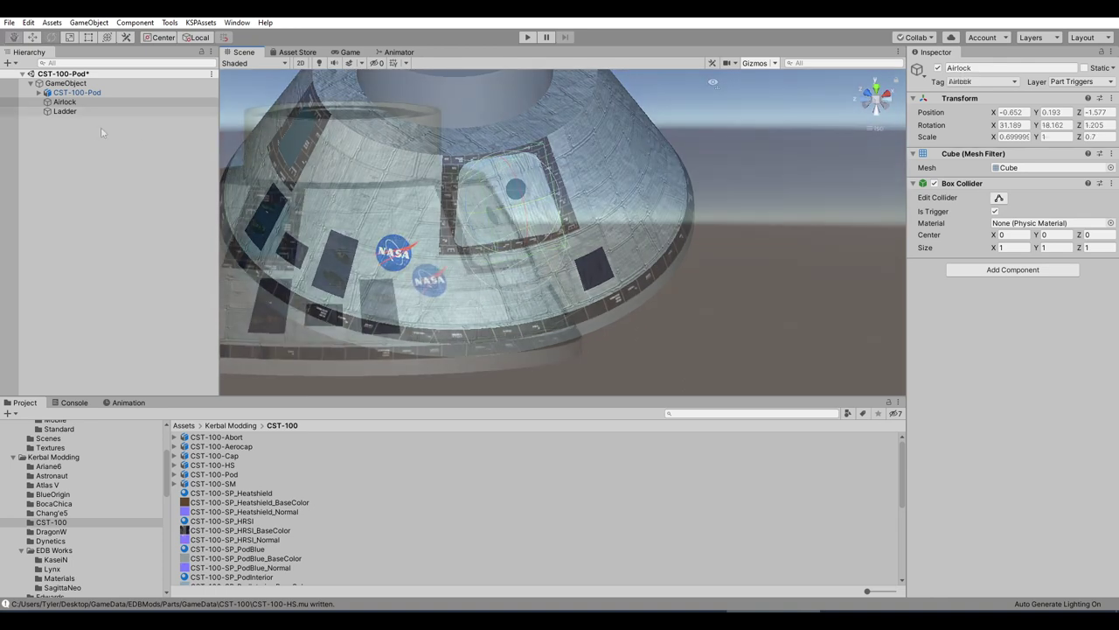
alt+drag(678, 109, 751, 99)
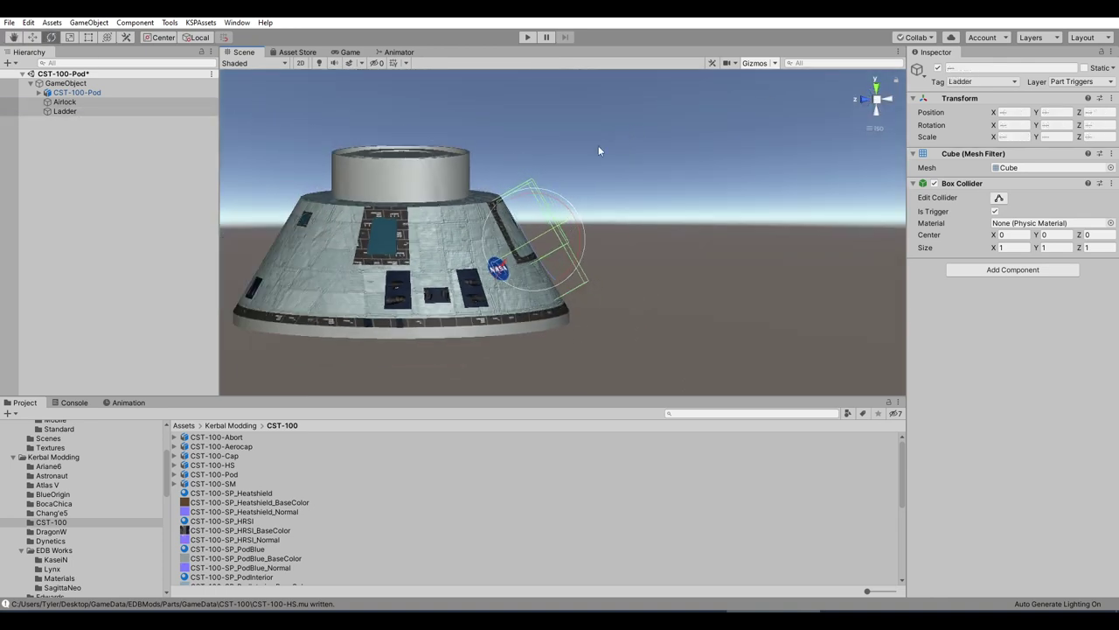
- Check the placement of the Airlock and Ladder triggers against the pod's hatch from above and from the side
click(77, 92)
click(83, 103)
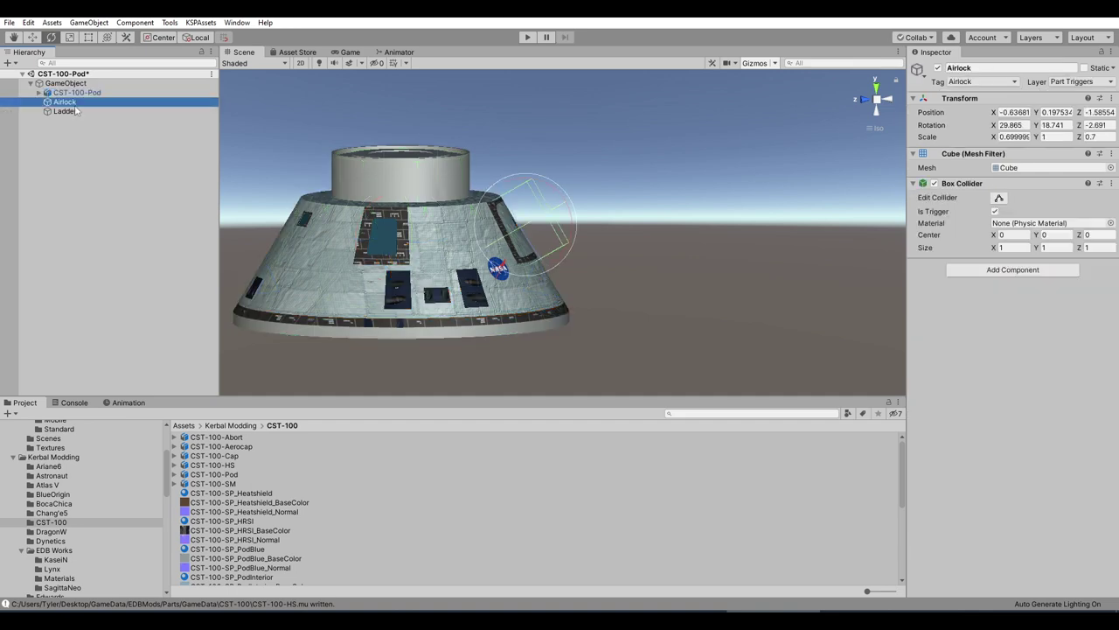
ctrl+click(73, 111)
click(77, 91)
alt+drag(639, 218, 571, 265)
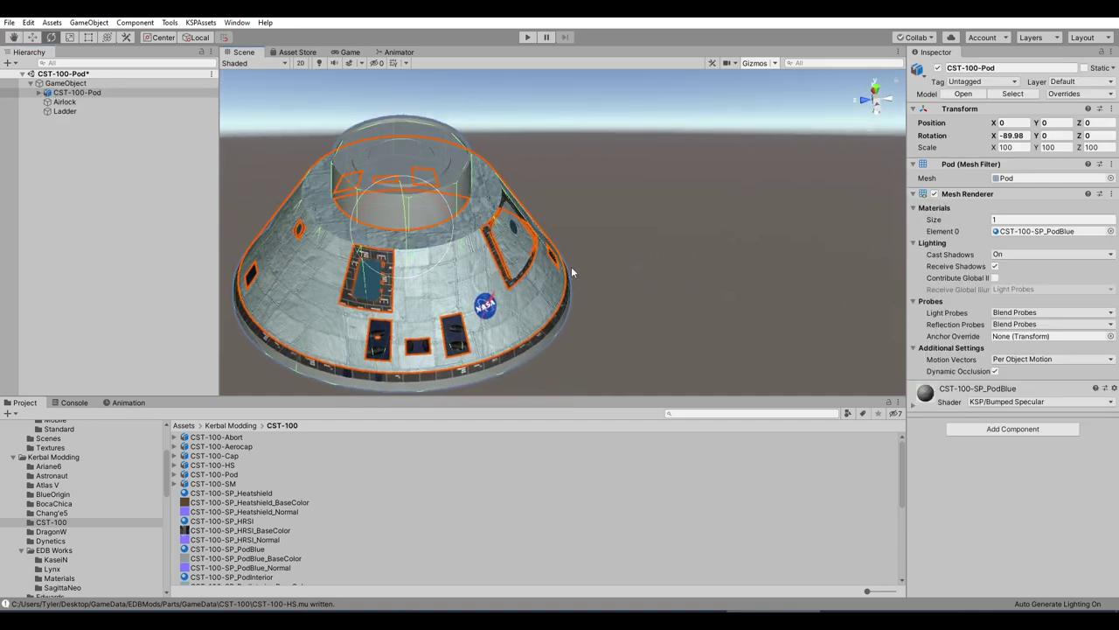
click(63, 111)
alt+drag(553, 189, 581, 72)
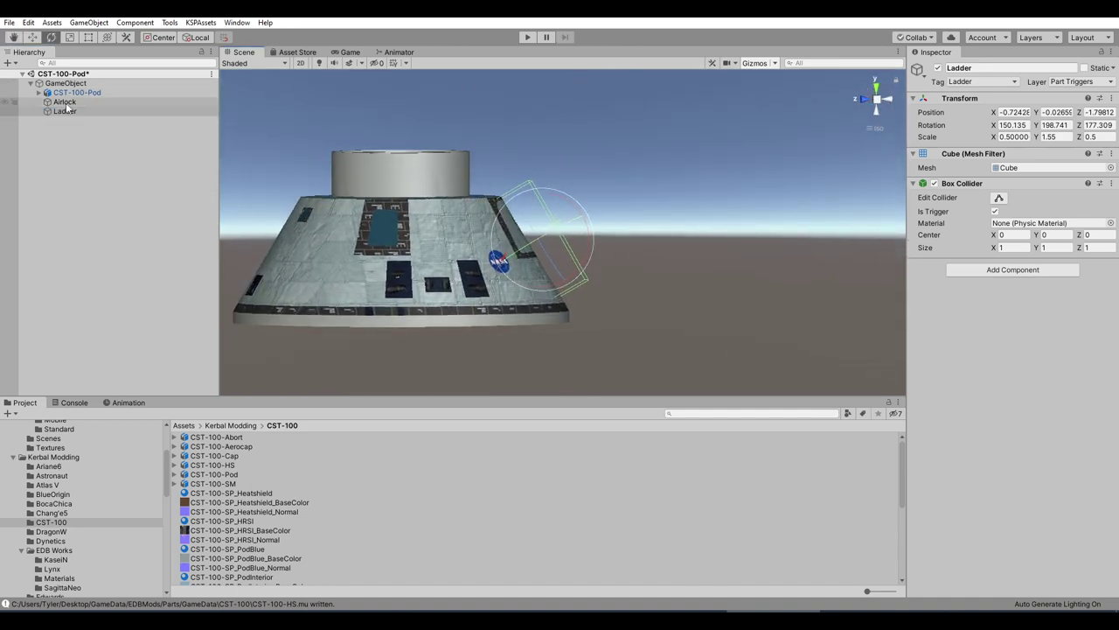
ctrl+click(66, 103)
click(33, 37)
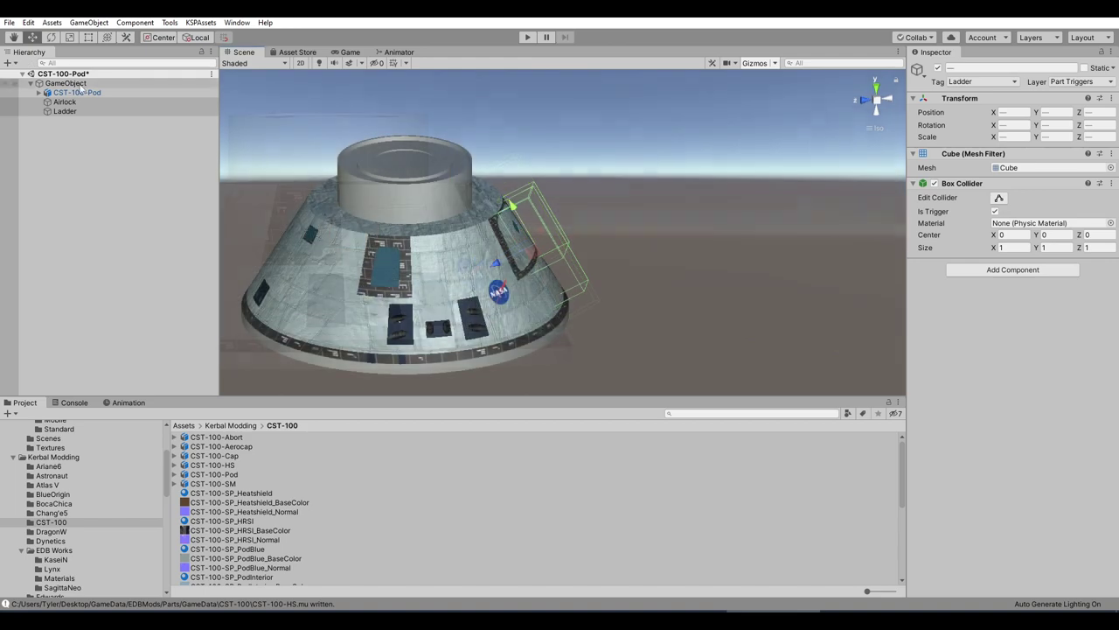
- Review the pod's child objects, save the scene and write the CST-100-Pod model from the root object's Part Tools
click(81, 91)
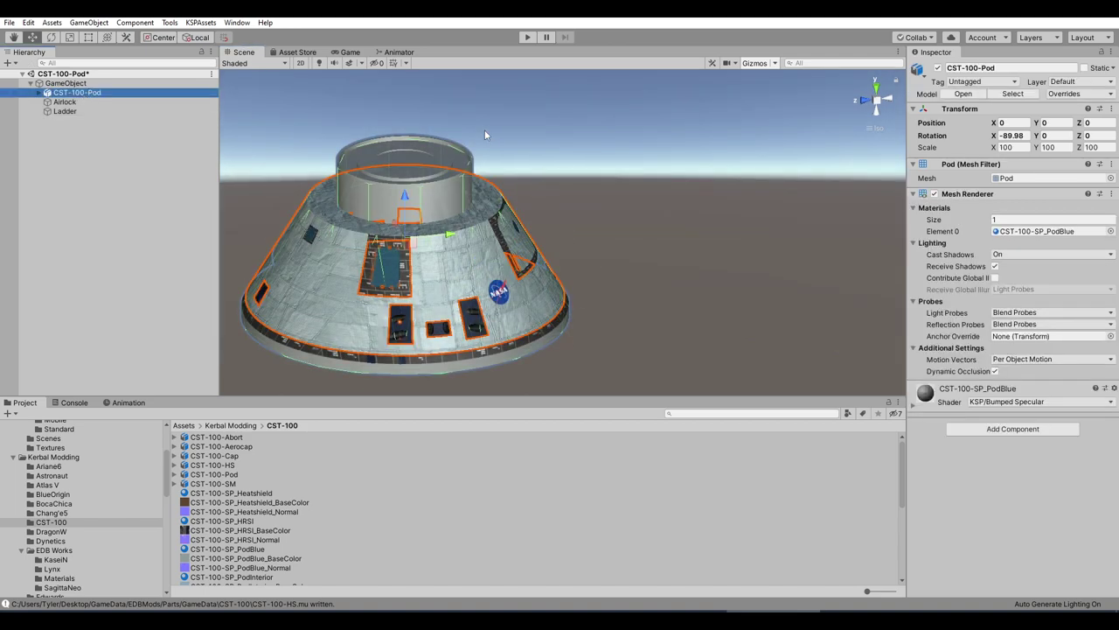
click(68, 84)
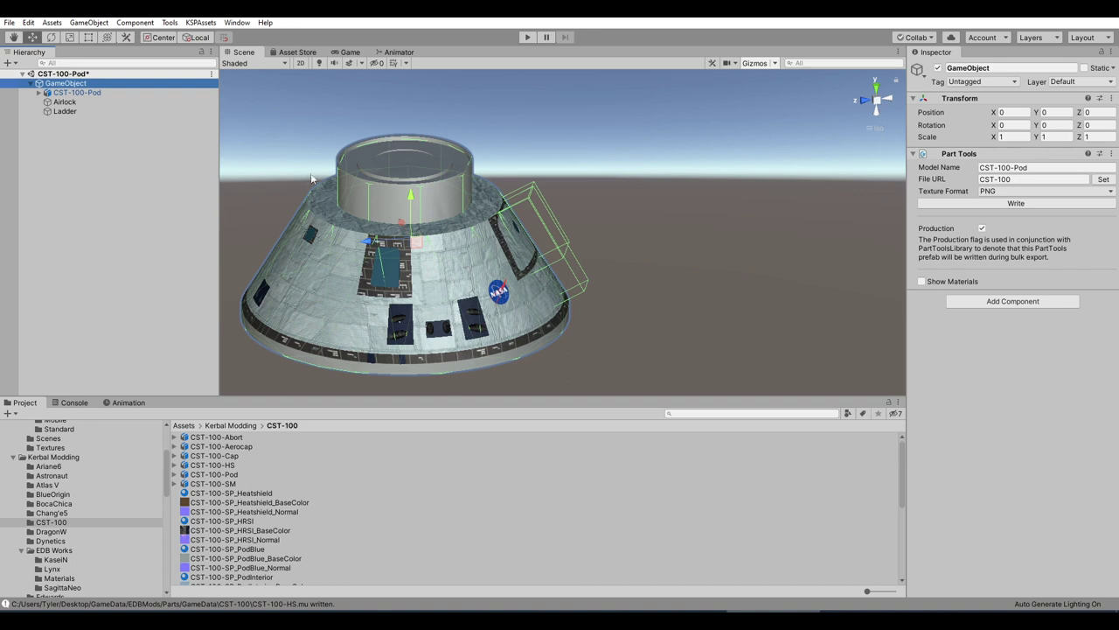
click(37, 95)
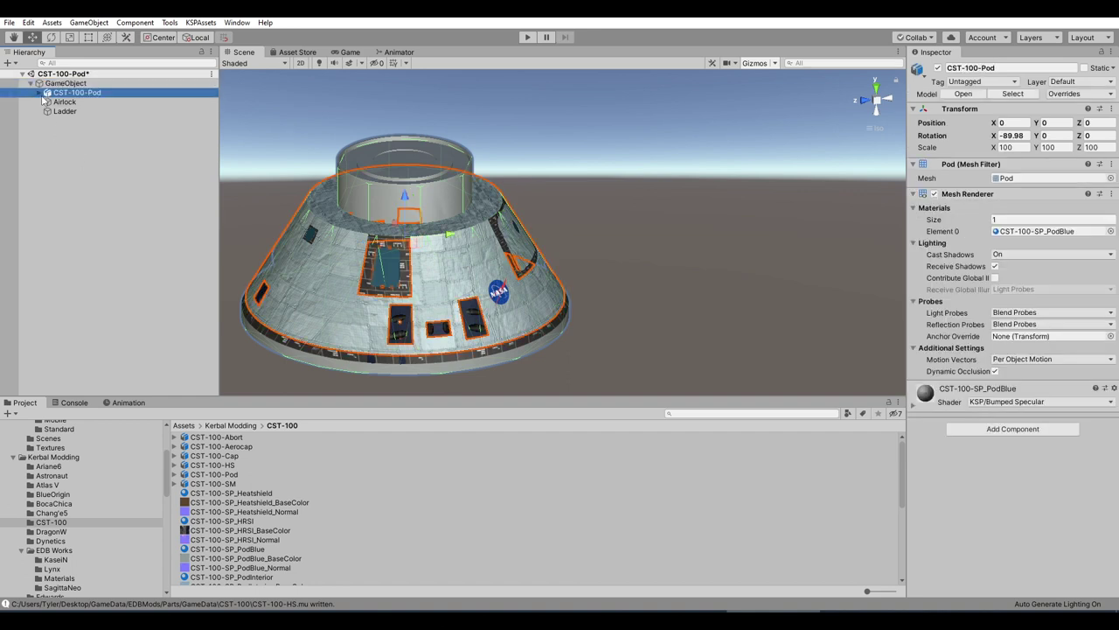
click(38, 92)
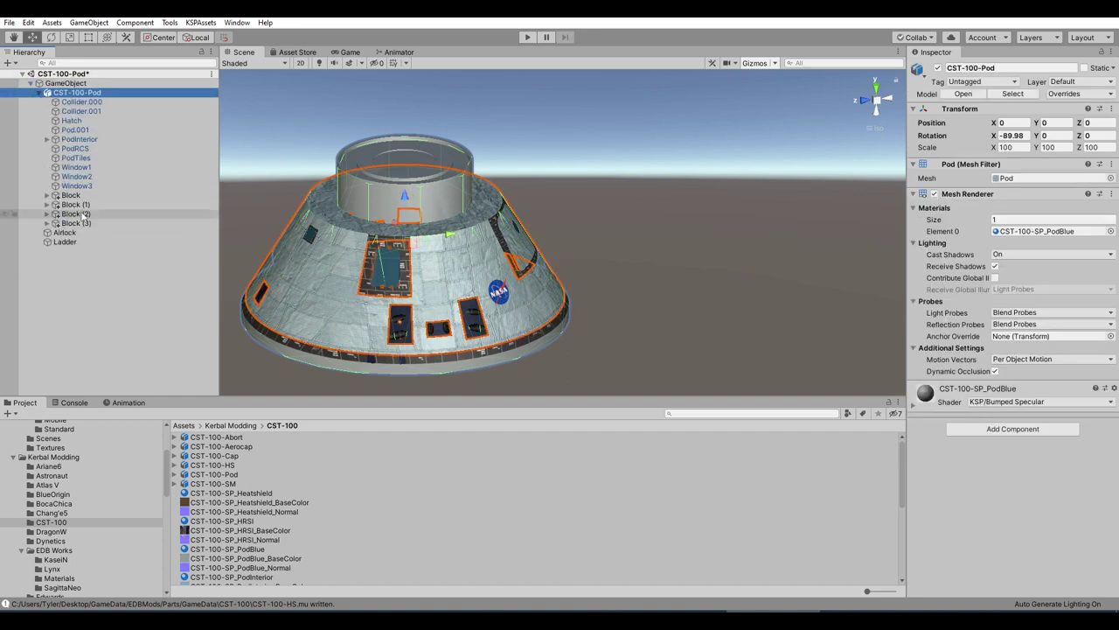
alt+drag(560, 162, 367, 215)
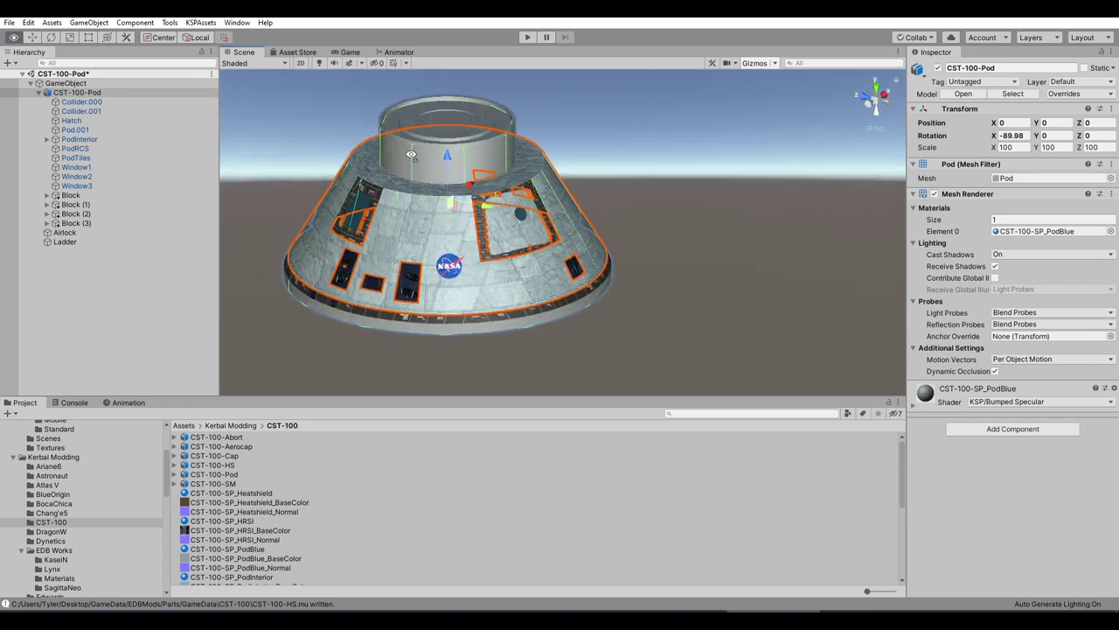
click(99, 83)
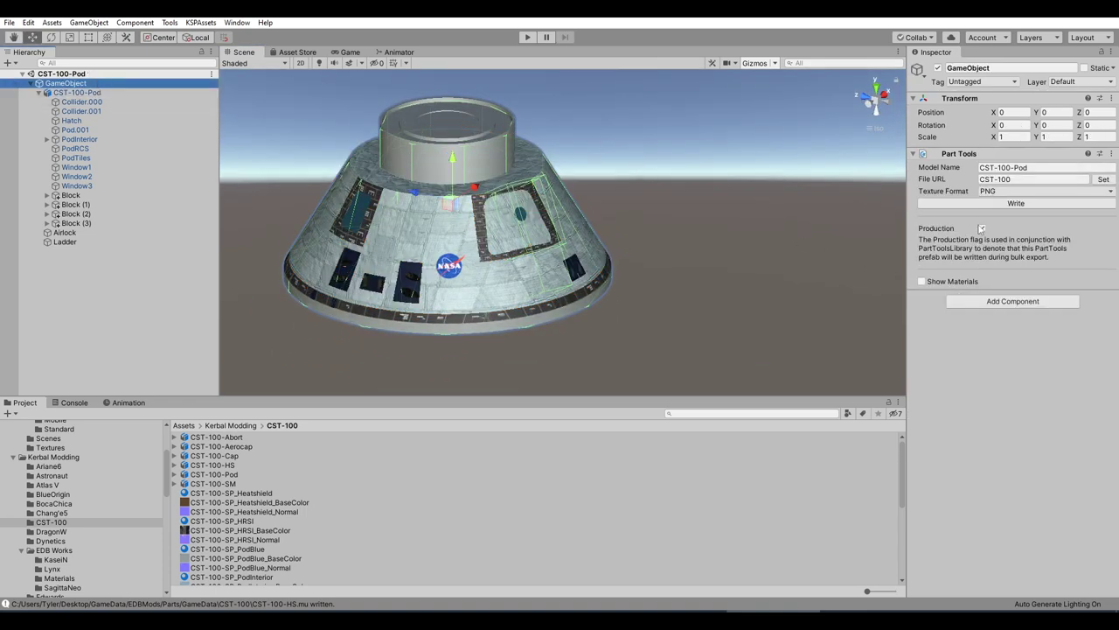
click(1027, 205)
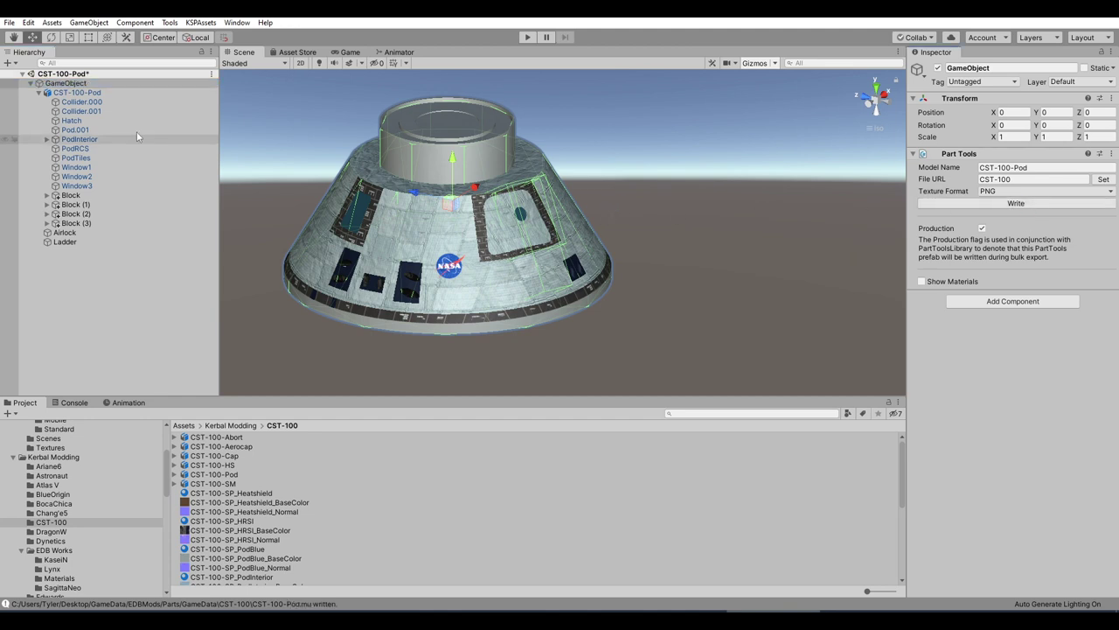
- Replace the pod and its Airlock and Ladder triggers under the root GameObject with the CST-100-SM model
click(81, 91)
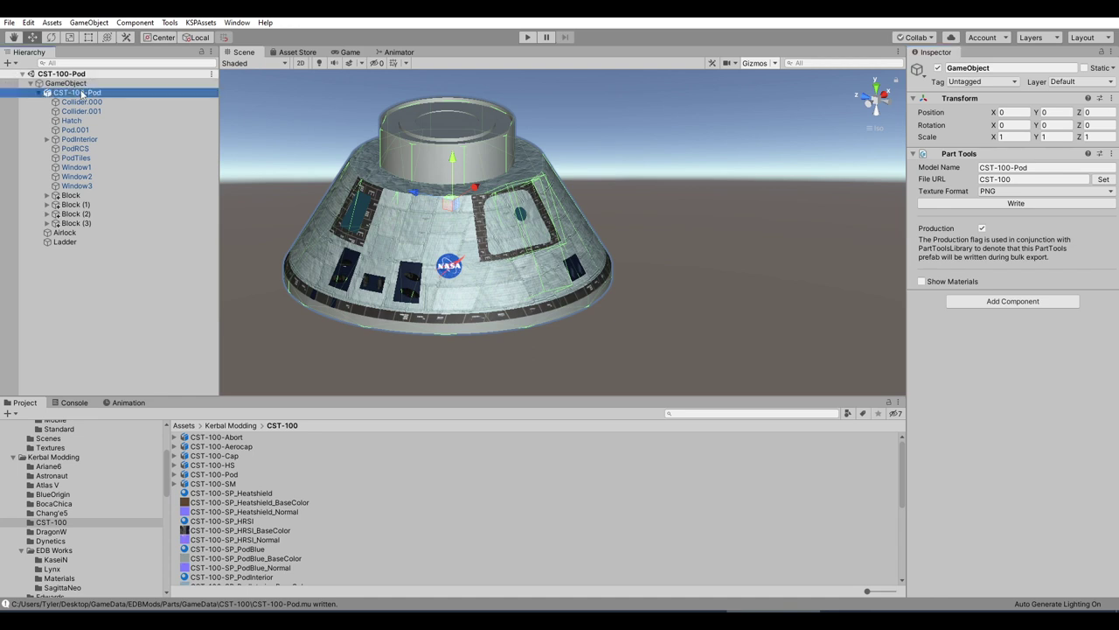
shift+click(64, 242)
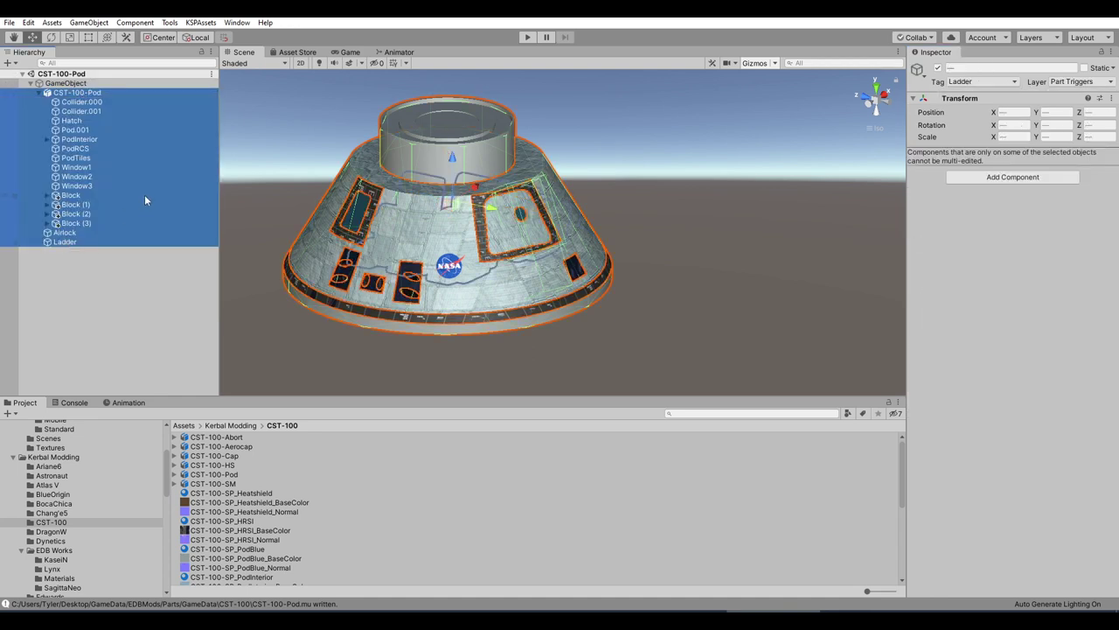
key(Delete)
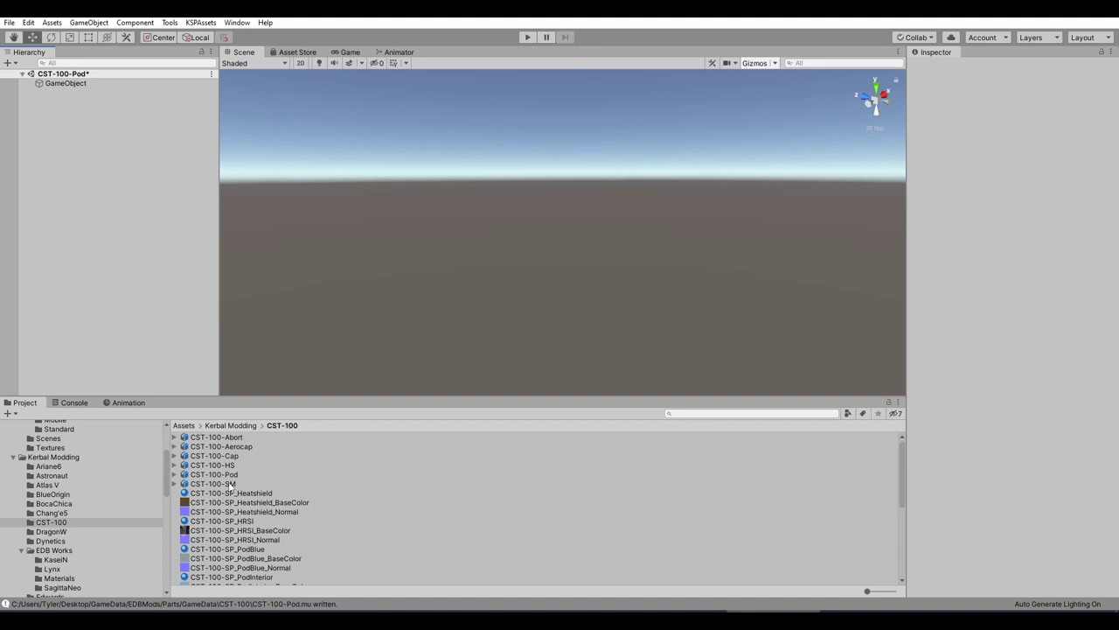
drag(232, 485, 70, 231)
drag(74, 96, 70, 82)
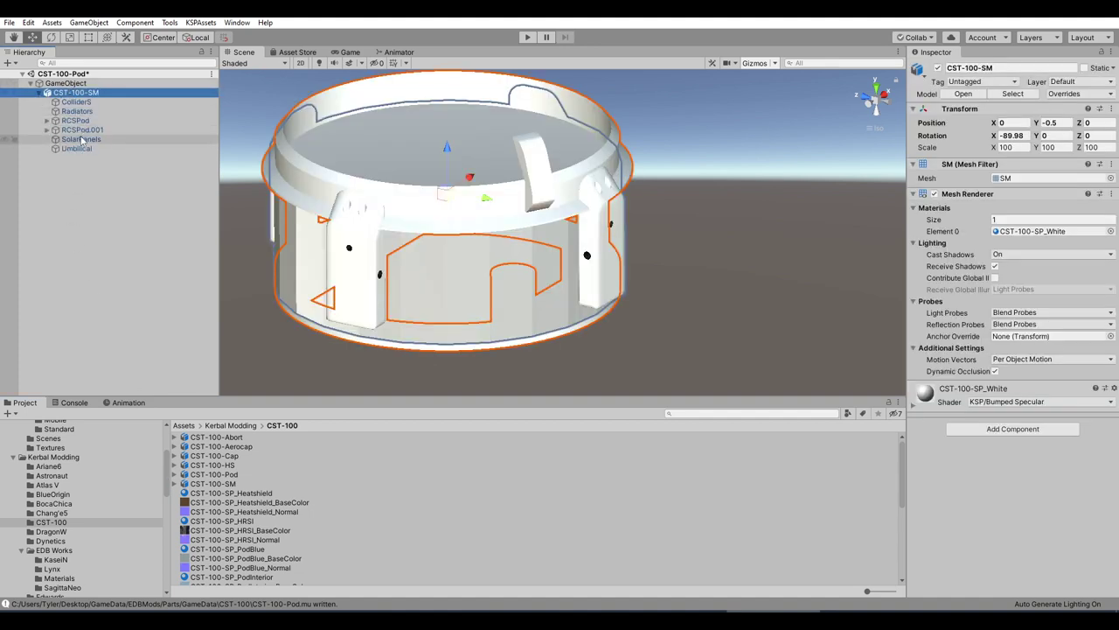
- Remove the Mesh Renderer from the service module's ColliderS object and give it a convex Mesh Collider
click(76, 102)
right_click(974, 183)
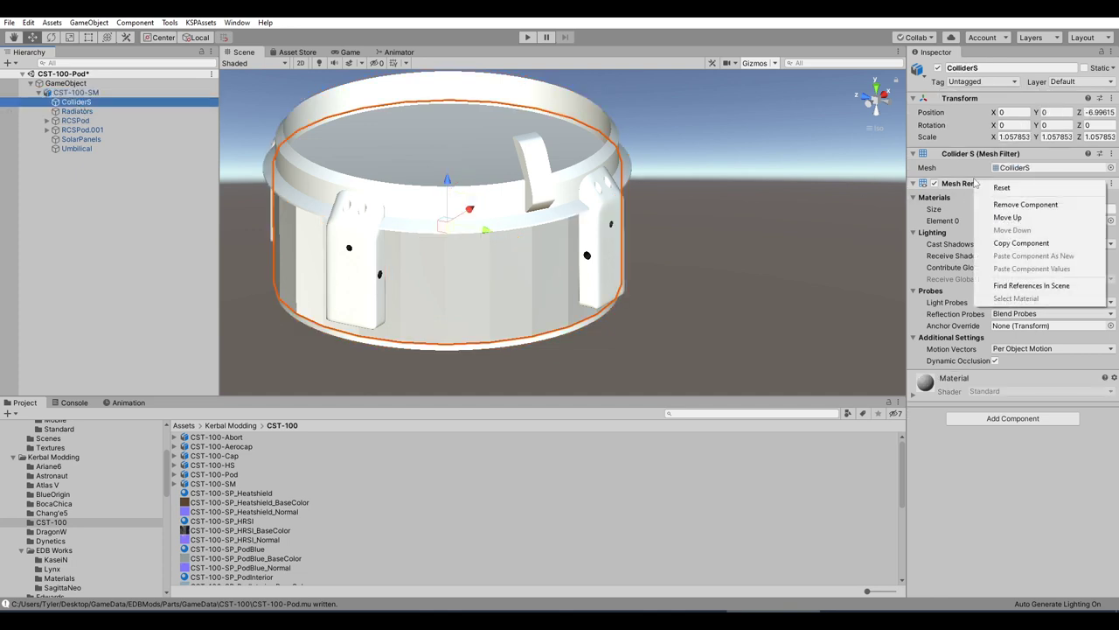
click(1025, 204)
click(1012, 202)
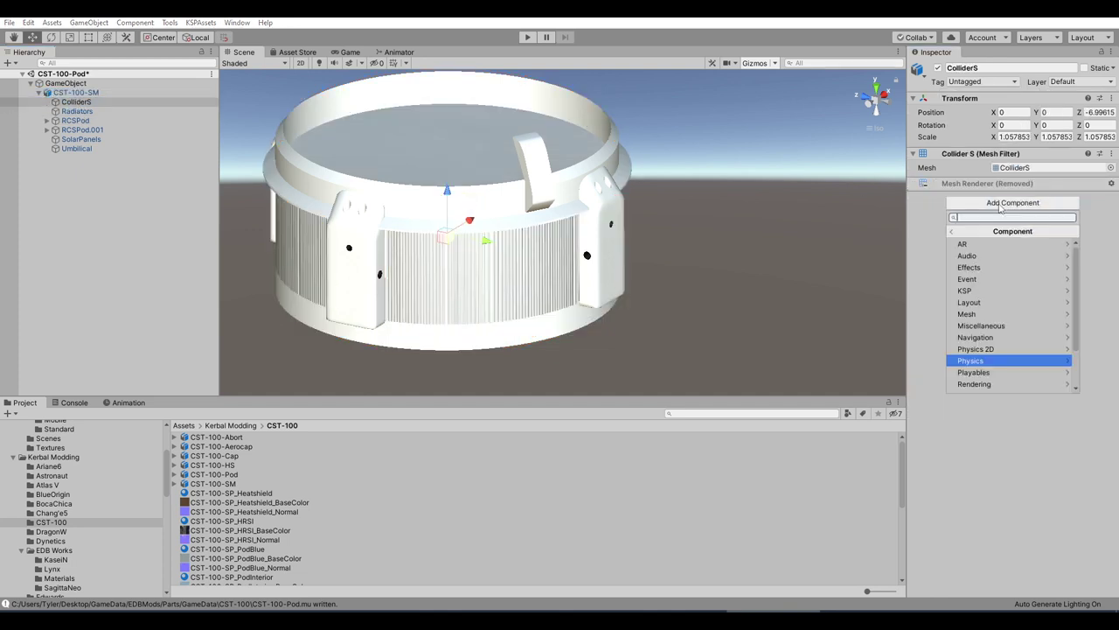
click(986, 360)
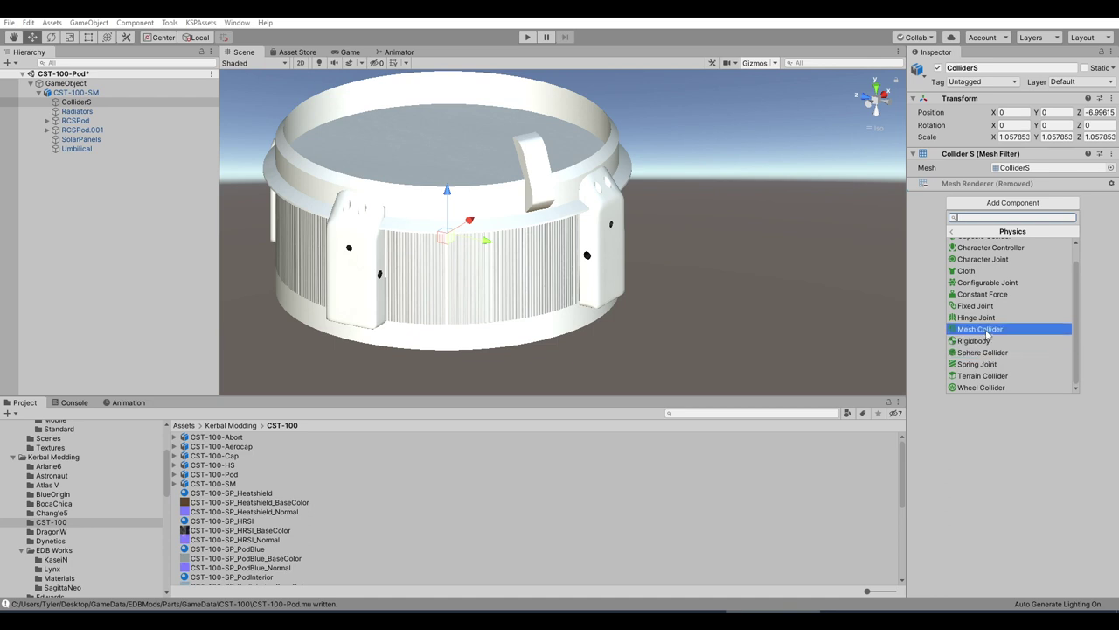
click(988, 336)
click(995, 212)
- Create an empty child under the root GameObject, set its X rotation to 90 and lower it below the service module to Y -1.4
alt+drag(612, 223, 567, 223)
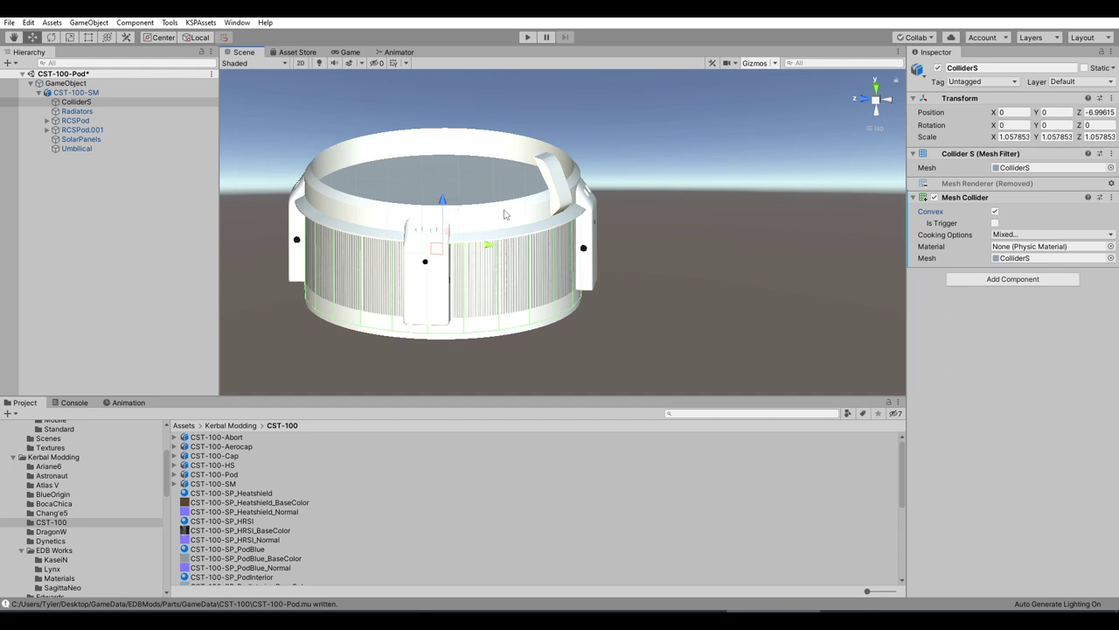
alt+drag(537, 303, 572, 210)
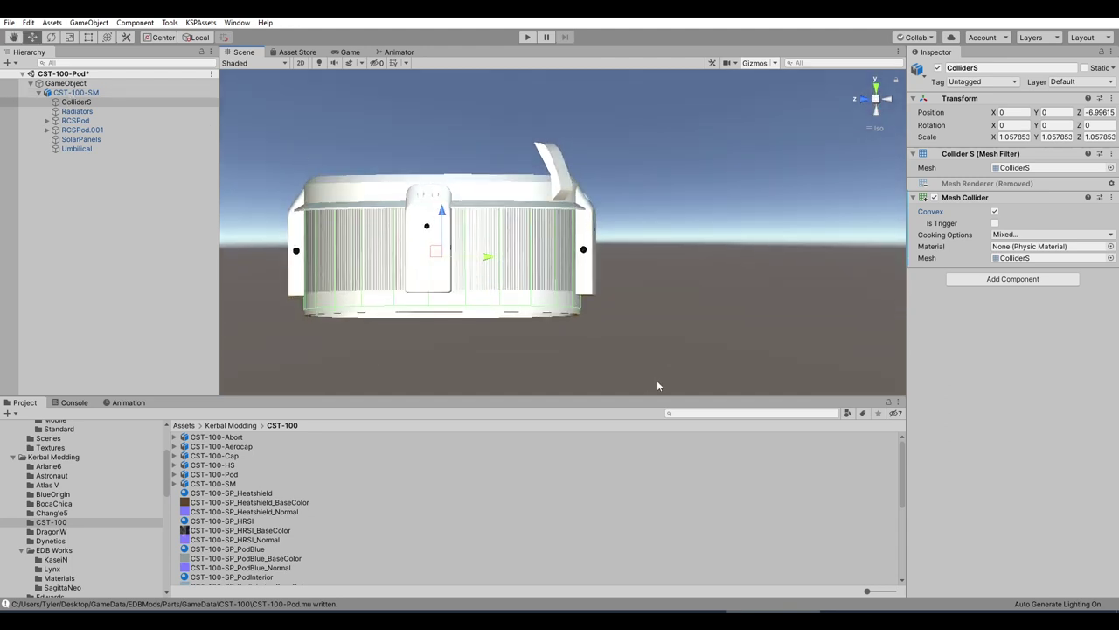
middle_drag(661, 387, 668, 209)
alt+drag(661, 261, 655, 278)
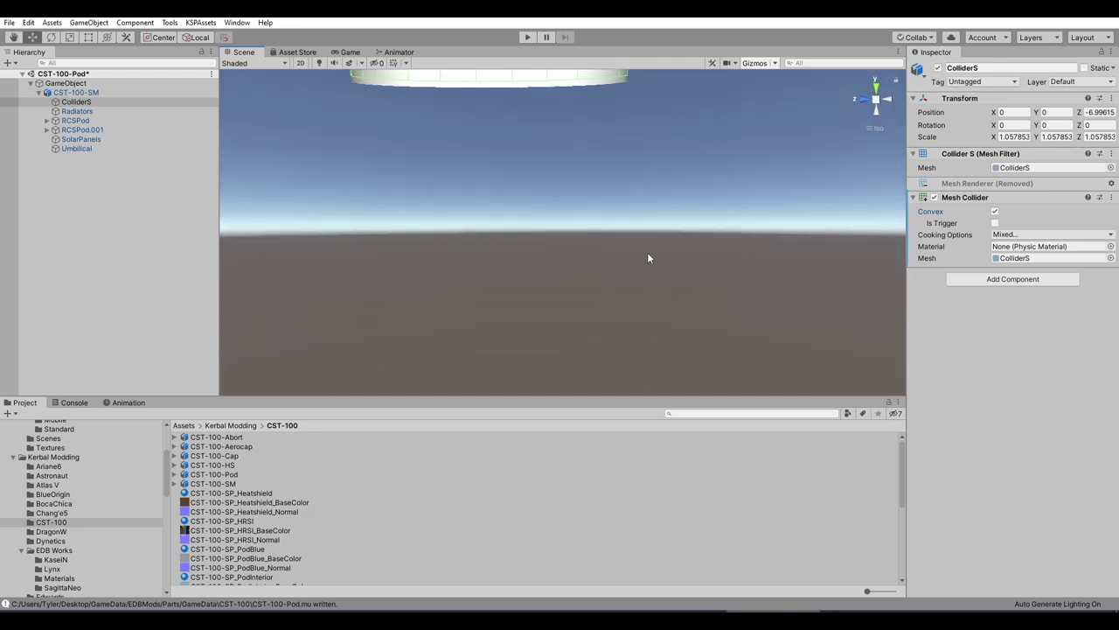
middle_drag(631, 142, 646, 295)
alt+drag(646, 301, 650, 243)
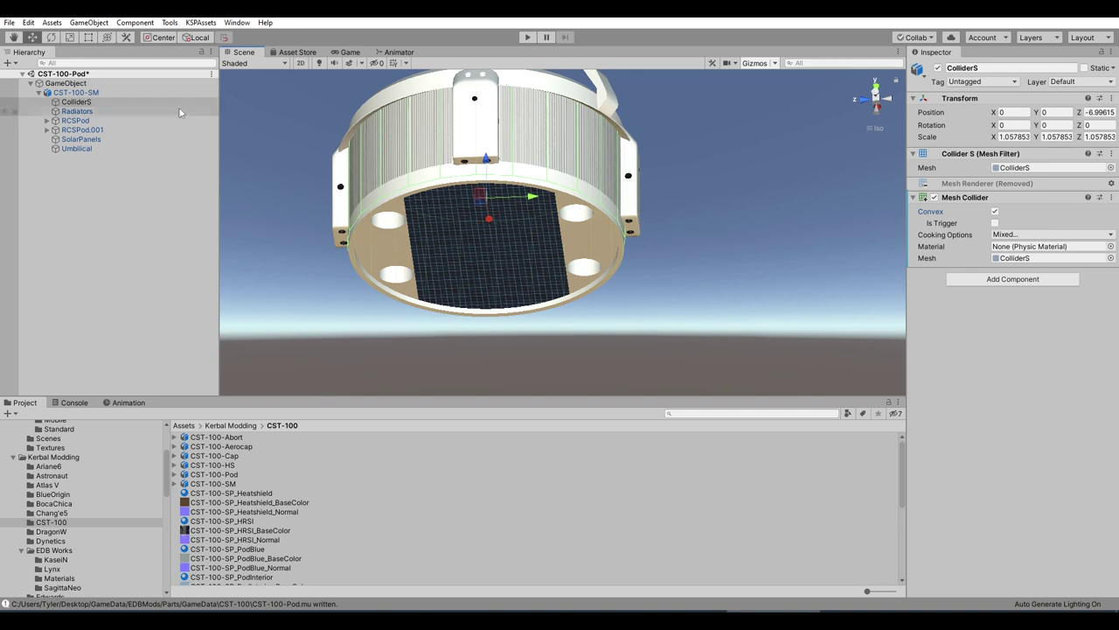
right_click(74, 83)
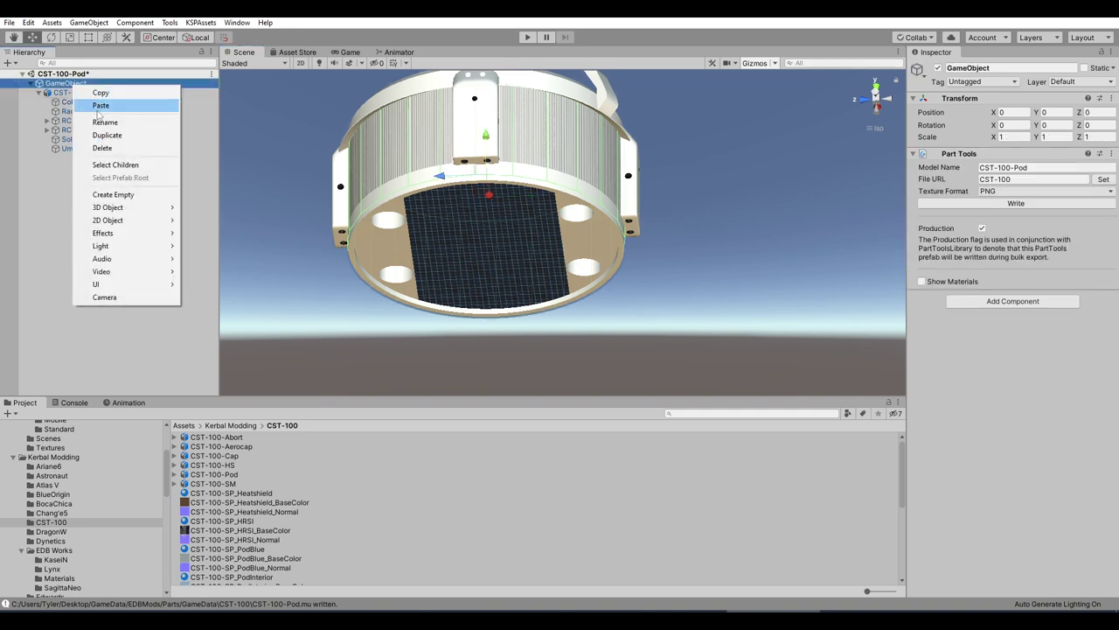
click(114, 194)
alt+drag(439, 184, 440, 261)
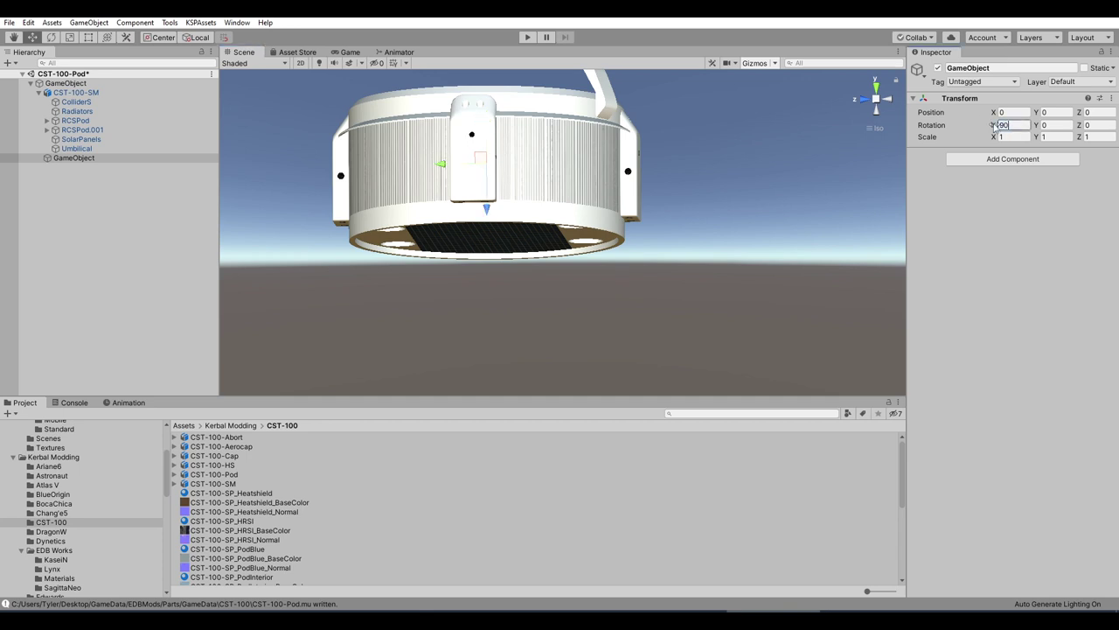
alt+drag(614, 259, 515, 311)
alt+drag(516, 311, 452, 353)
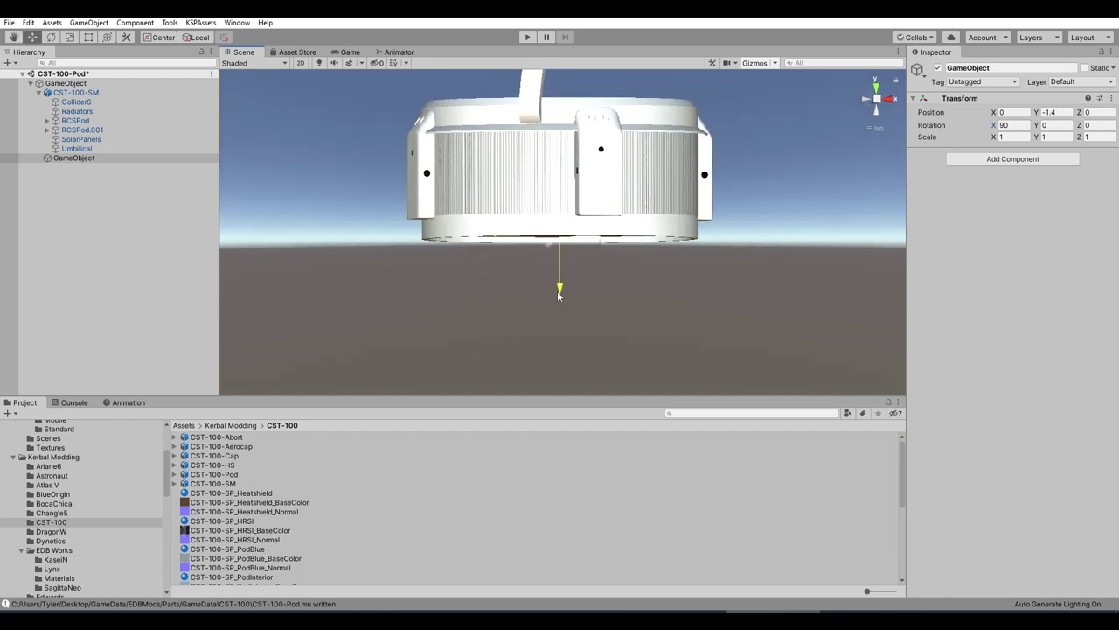
- Rename the empty object below the service module as suncatcher
alt+drag(559, 296, 531, 242)
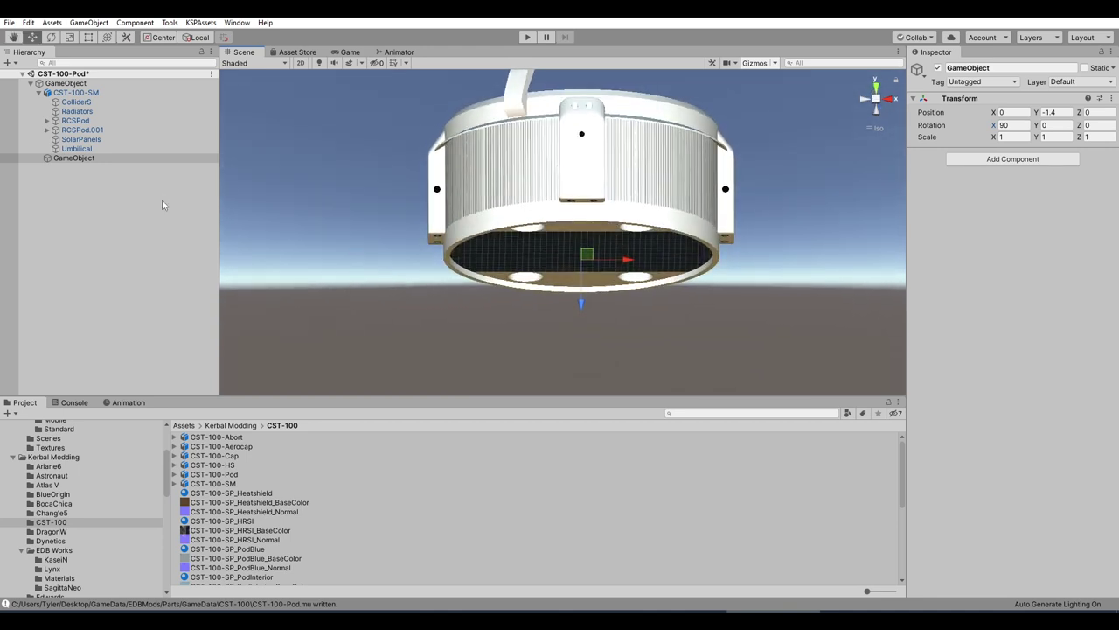
right_click(97, 159)
click(112, 194)
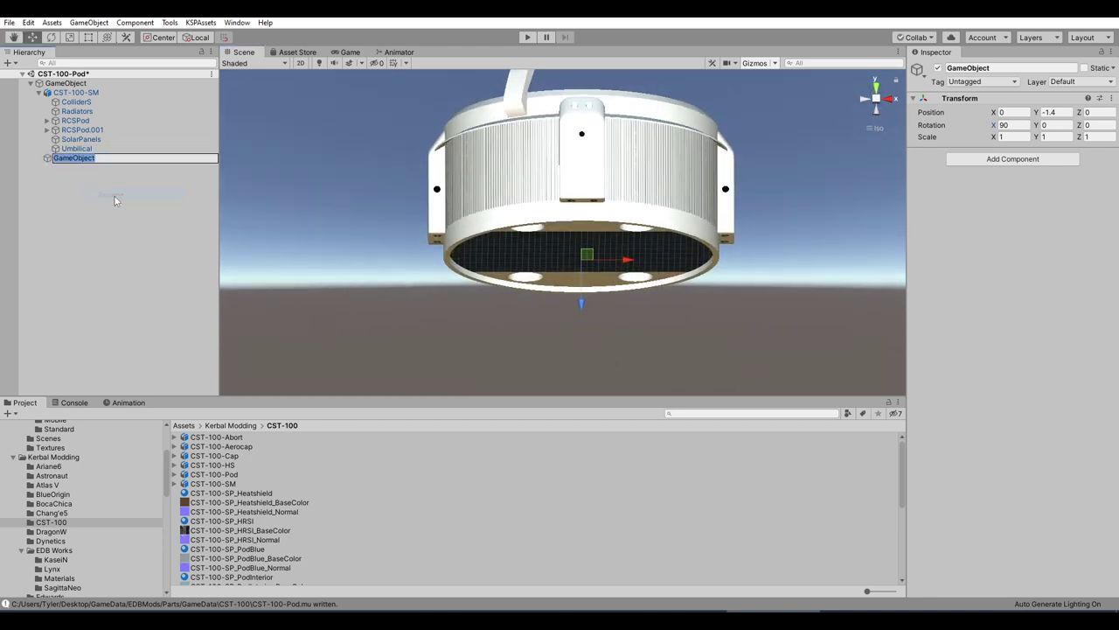
text(suncatcher)
key(Return)
- Create an empty child under the root GameObject and place it at an RCS pod's upper nozzle, at X -2.52, Y 0.685, Z 0.12
alt+drag(405, 231, 623, 322)
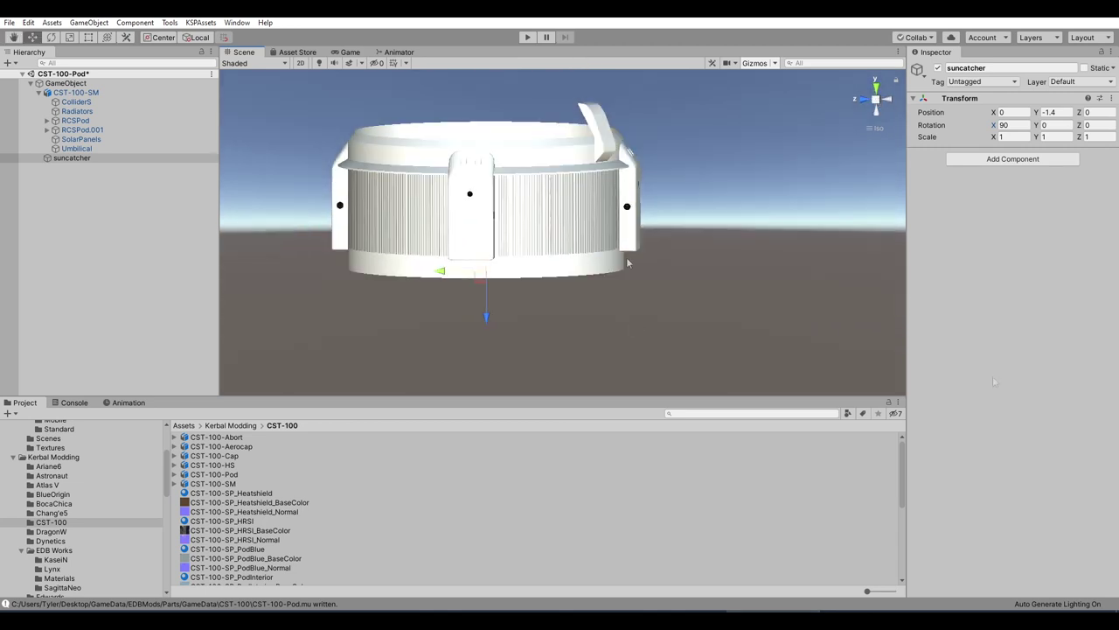
alt+drag(550, 303, 579, 240)
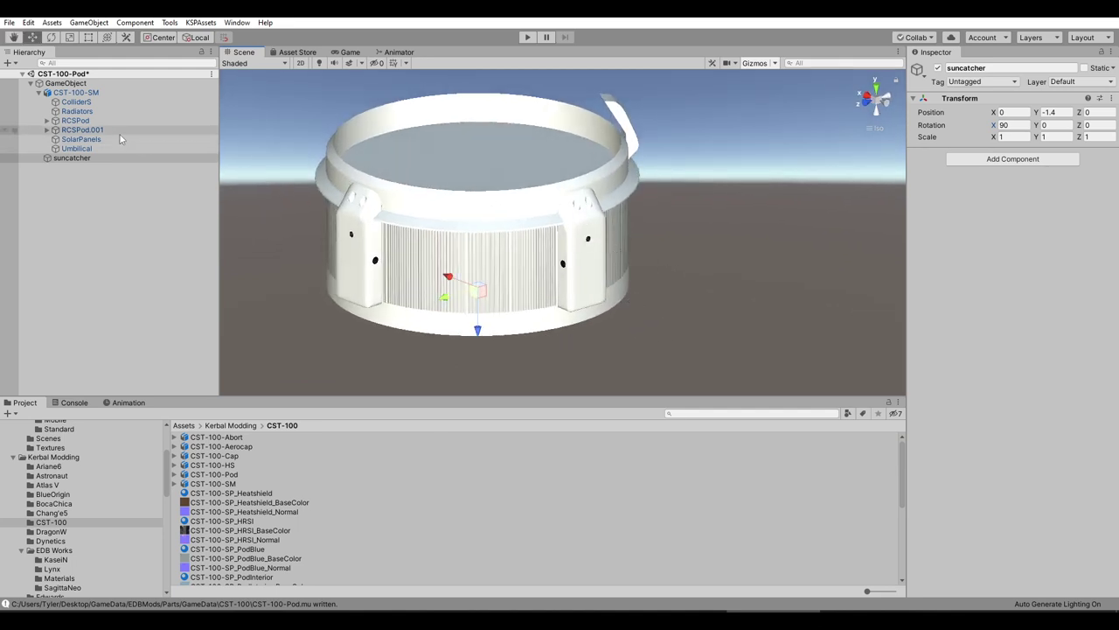
right_click(67, 84)
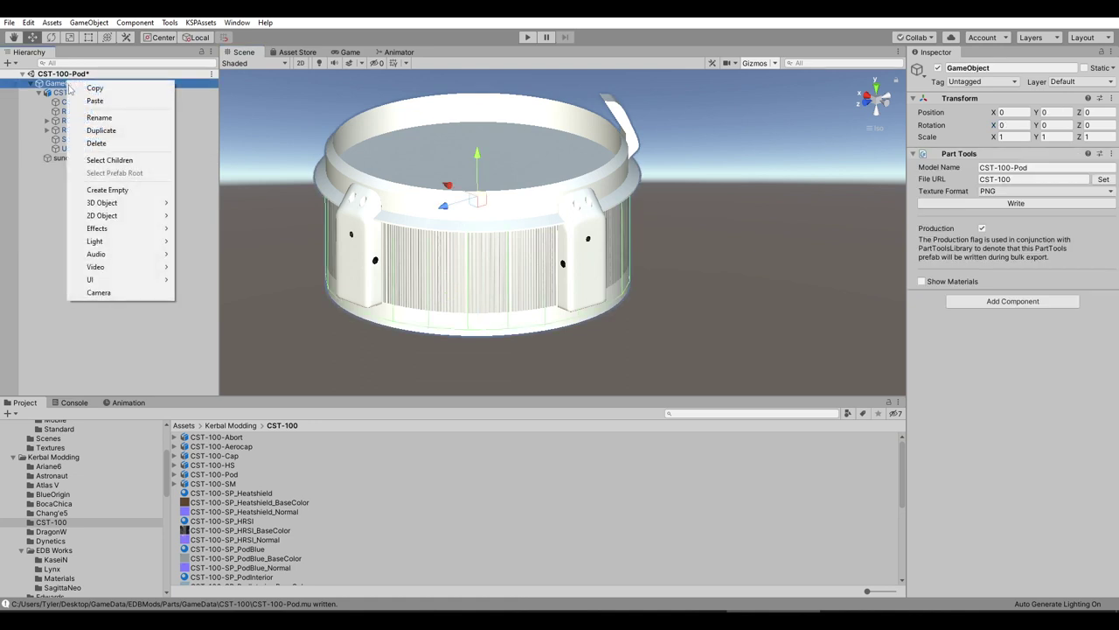
click(108, 190)
alt+drag(425, 175, 506, 235)
drag(608, 251, 616, 255)
alt+drag(616, 255, 491, 199)
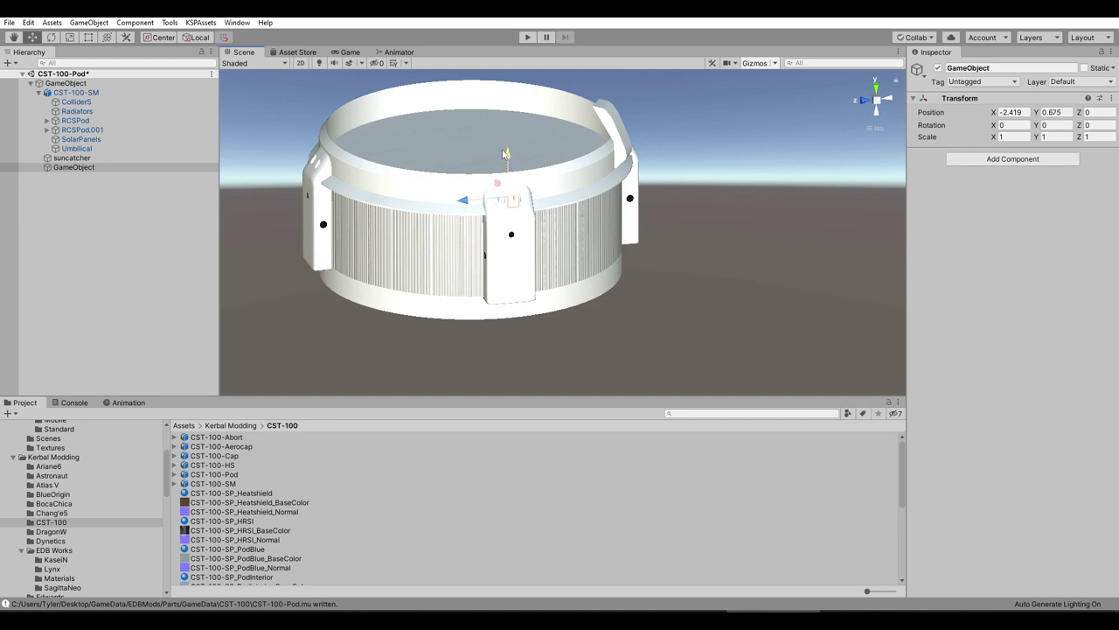
alt+drag(505, 154, 727, 248)
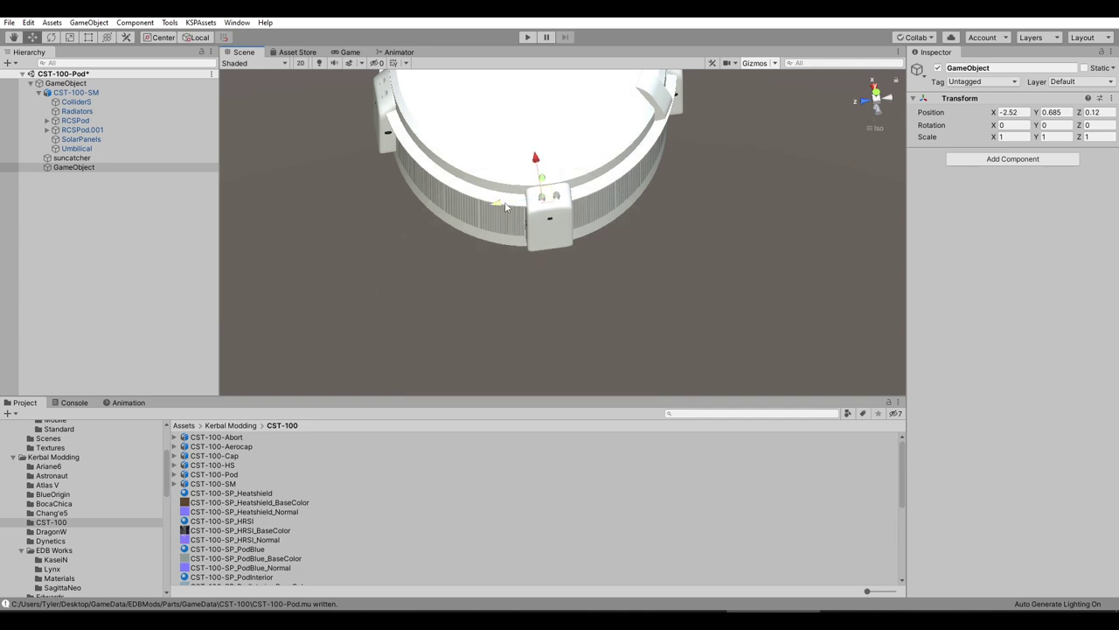
alt+drag(505, 207, 640, 234)
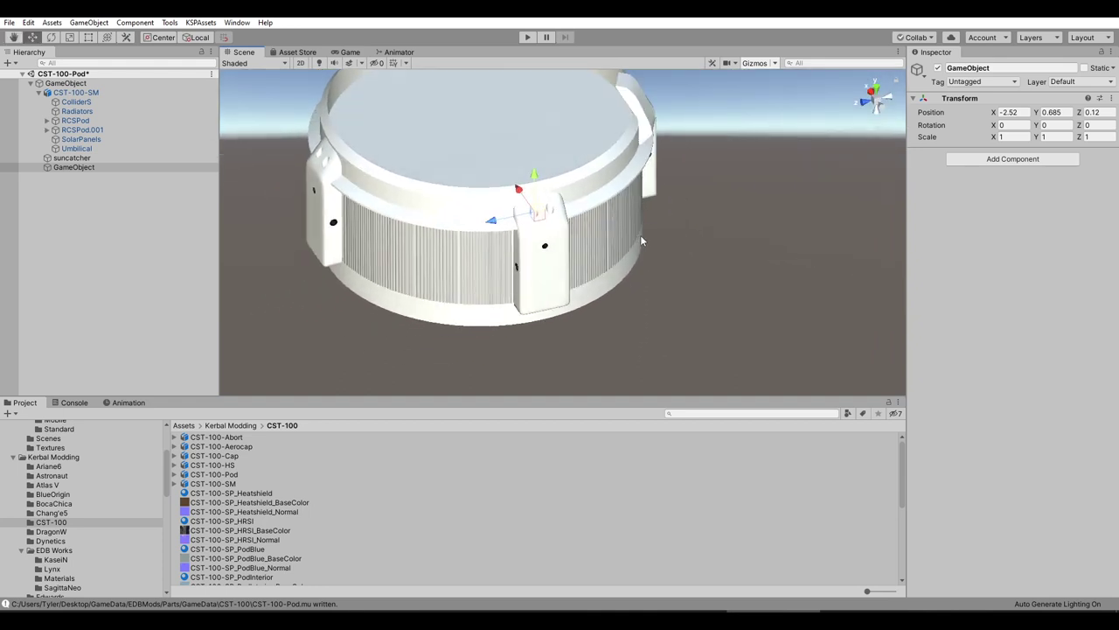
- Rename the empty object at the RCS pod's upper nozzle as RCSthruster
right_click(100, 167)
click(123, 206)
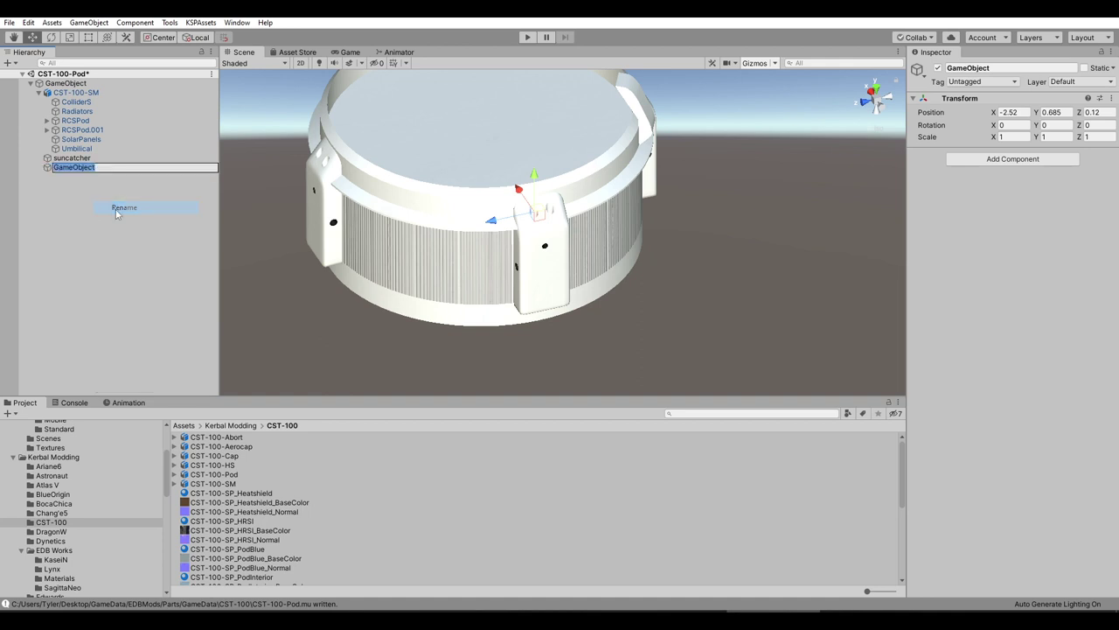
text(RCSthruster)
key(Return)
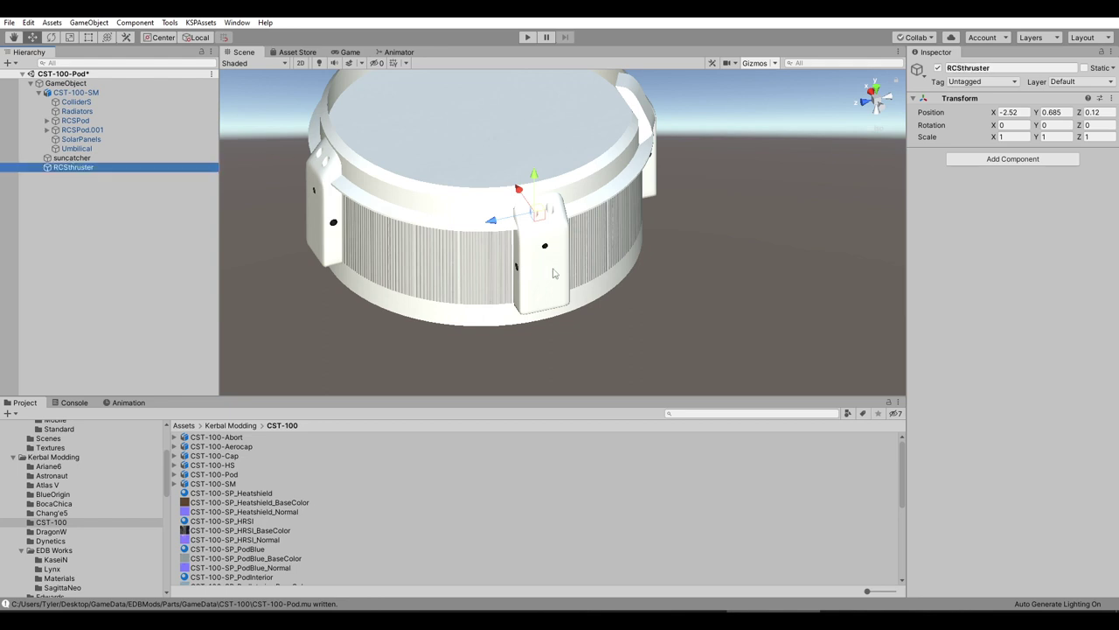
- Duplicate RCSthruster and set the copy's Z position to -0.12 for the neighbouring upper nozzle
alt+drag(568, 224, 481, 197)
right_click(74, 170)
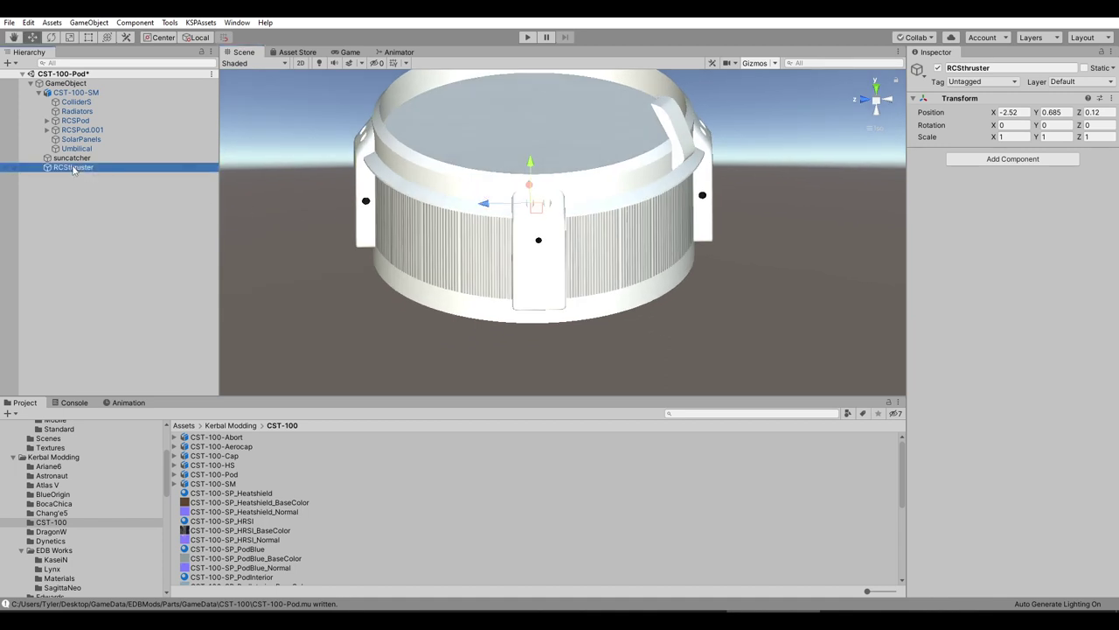
click(101, 216)
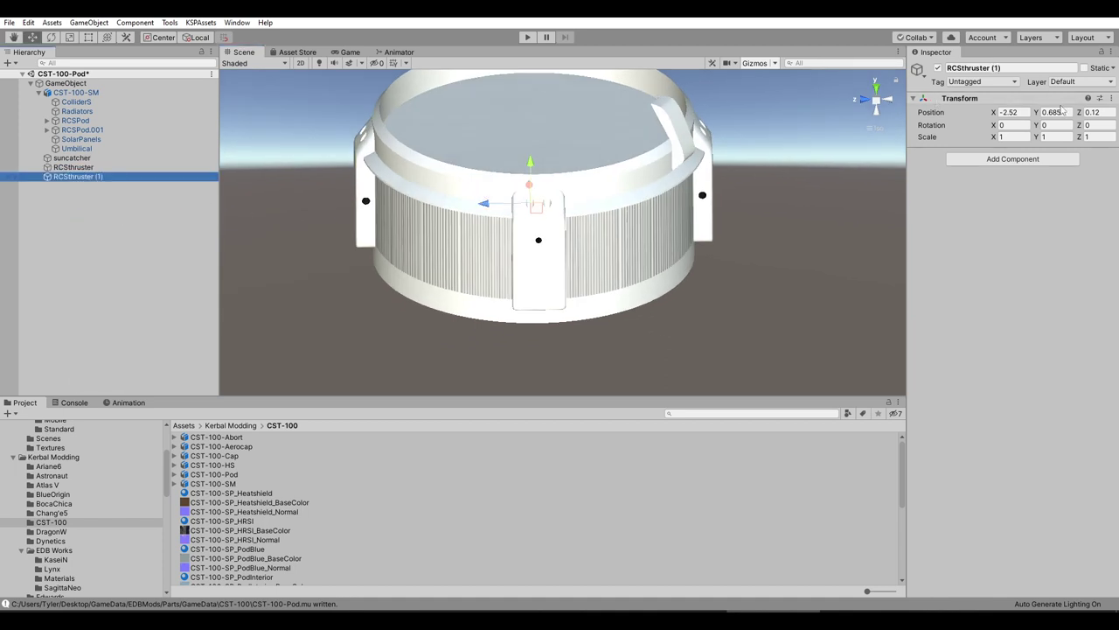
click(1088, 112)
text(-)
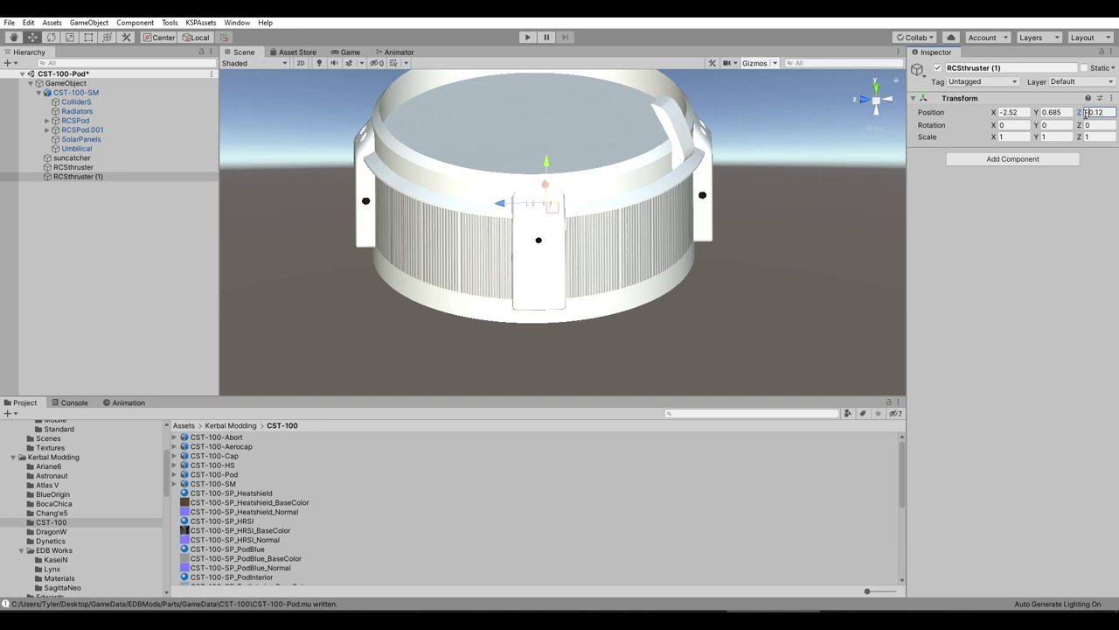
- Duplicate RCSthruster (1), move the copy to the pod's side nozzle at Y -0.237, Z -0.407 and set its X rotation to -90
right_click(85, 180)
click(116, 227)
alt+drag(512, 245, 512, 259)
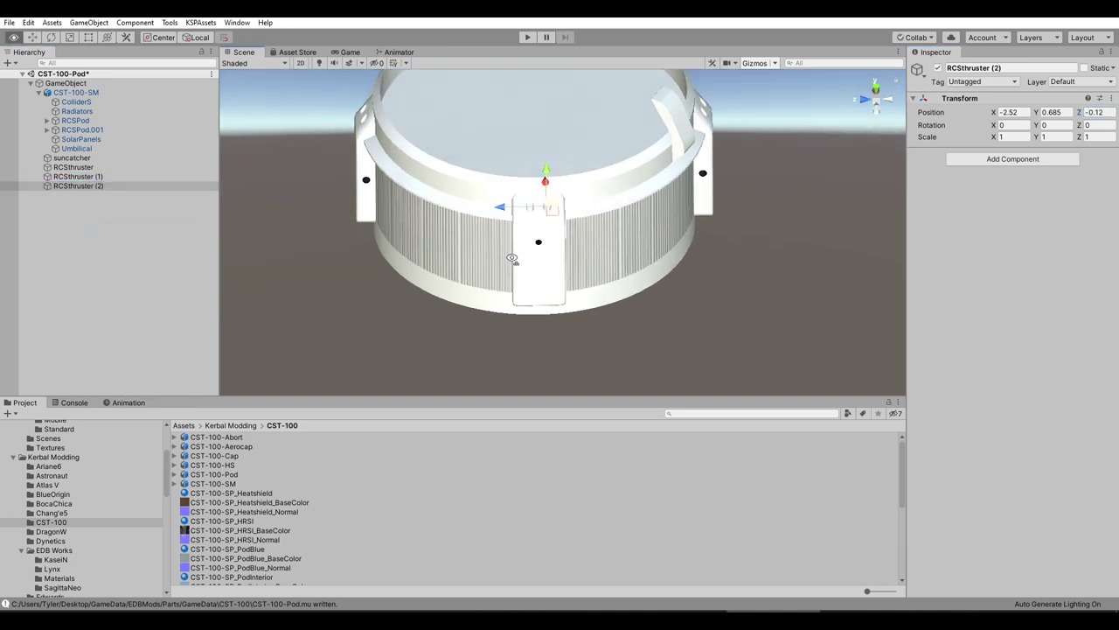
drag(546, 175, 587, 206)
drag(516, 264, 585, 239)
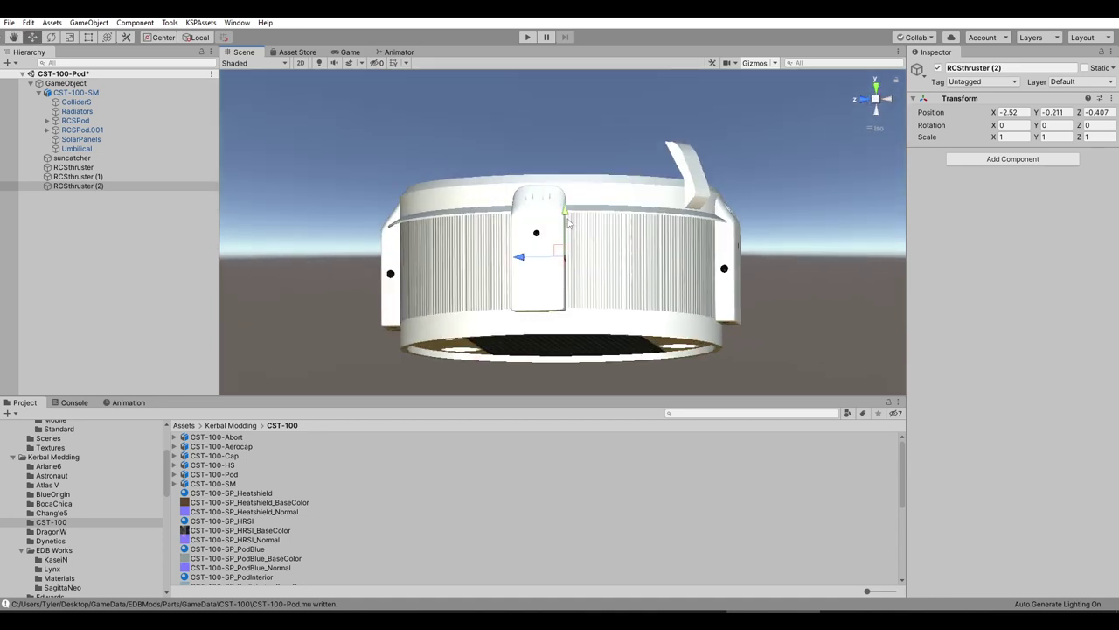
click(1009, 127)
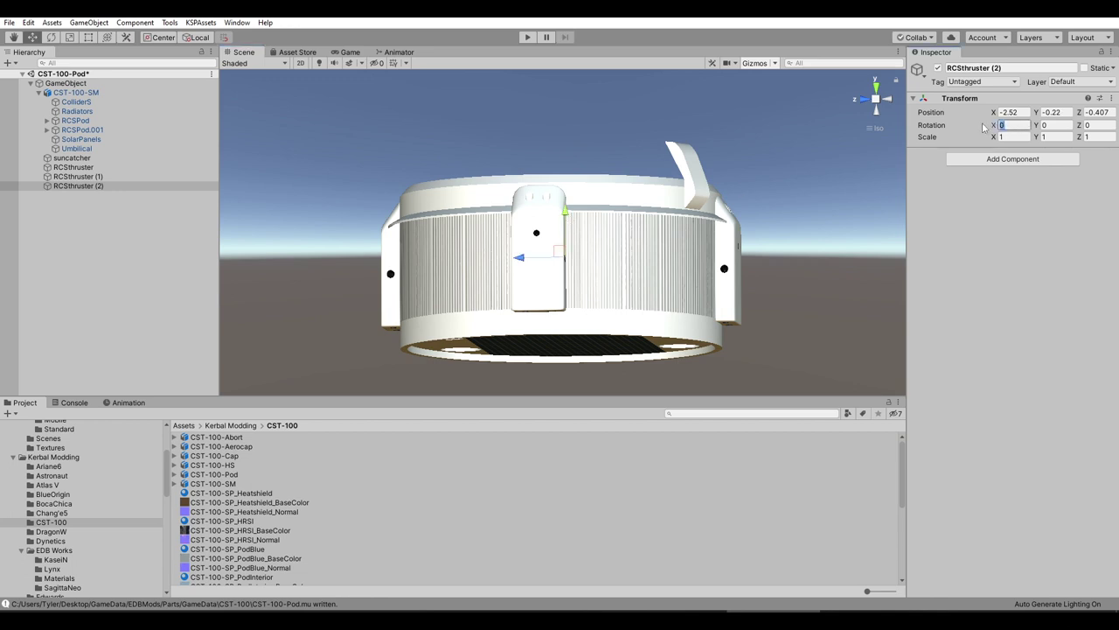
text(90)
alt+drag(653, 251, 538, 296)
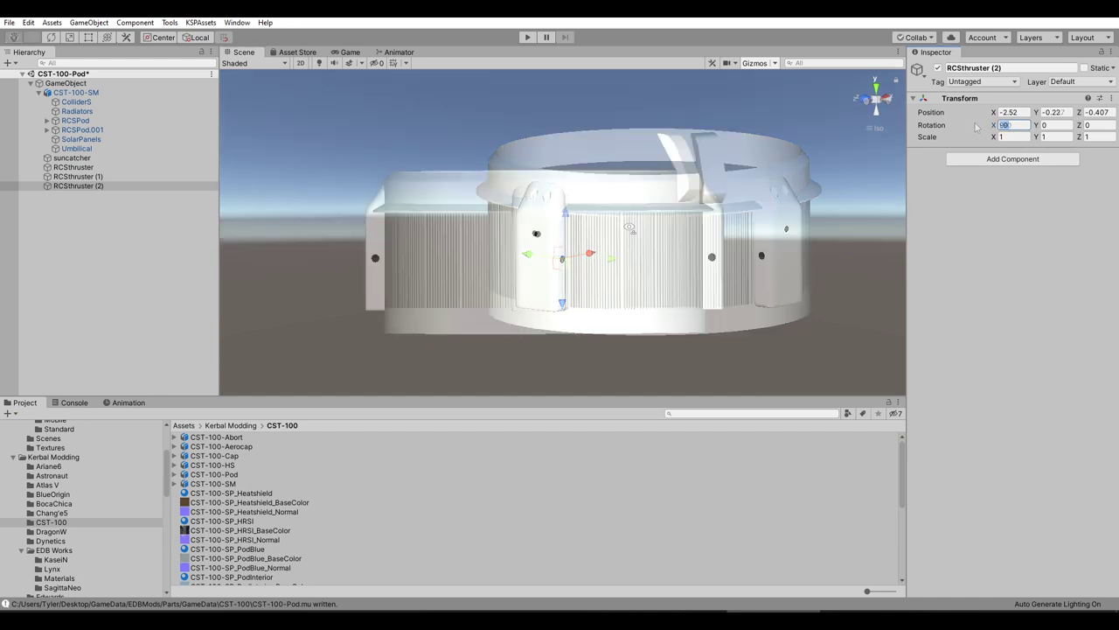
- Duplicate the side-nozzle thruster for the opposite side, with X rotation 90 and Z position 0.407
right_click(96, 186)
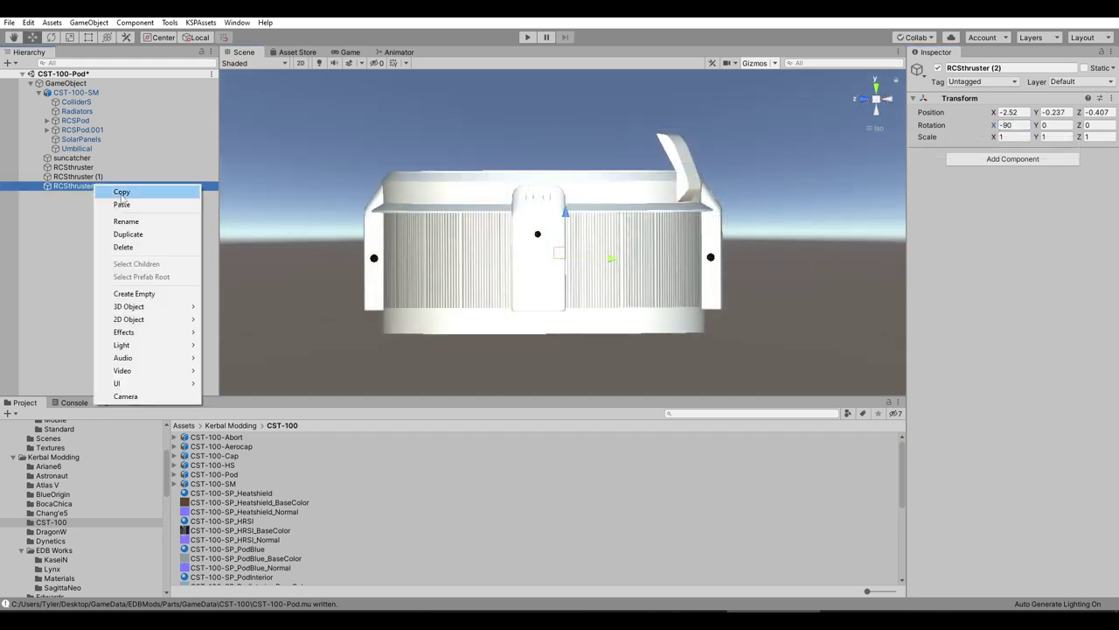
click(131, 235)
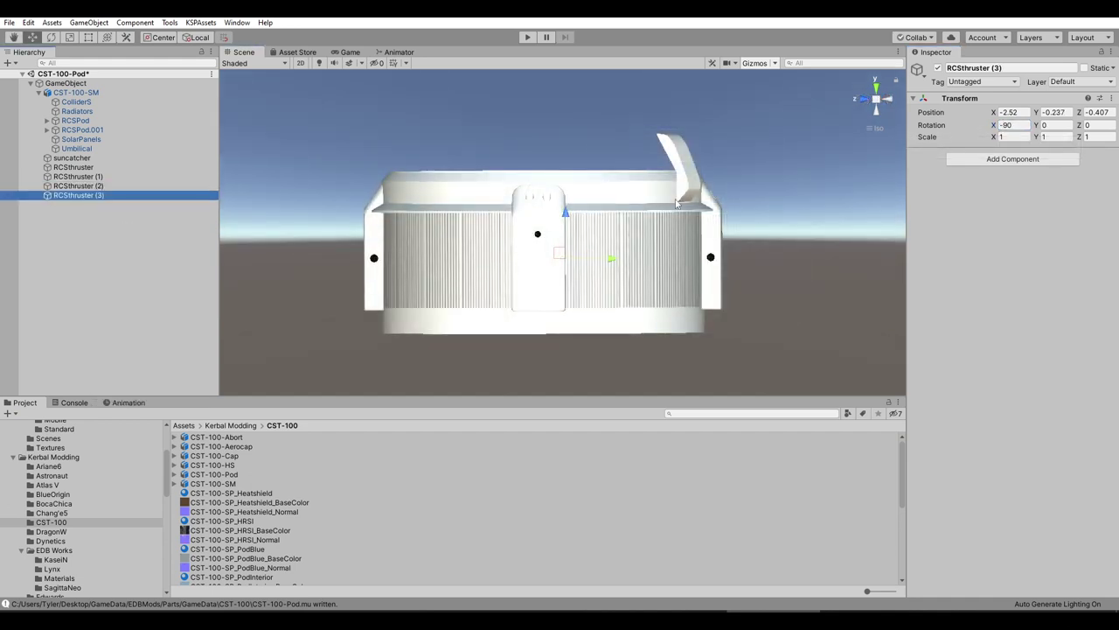
click(1005, 128)
text(90)
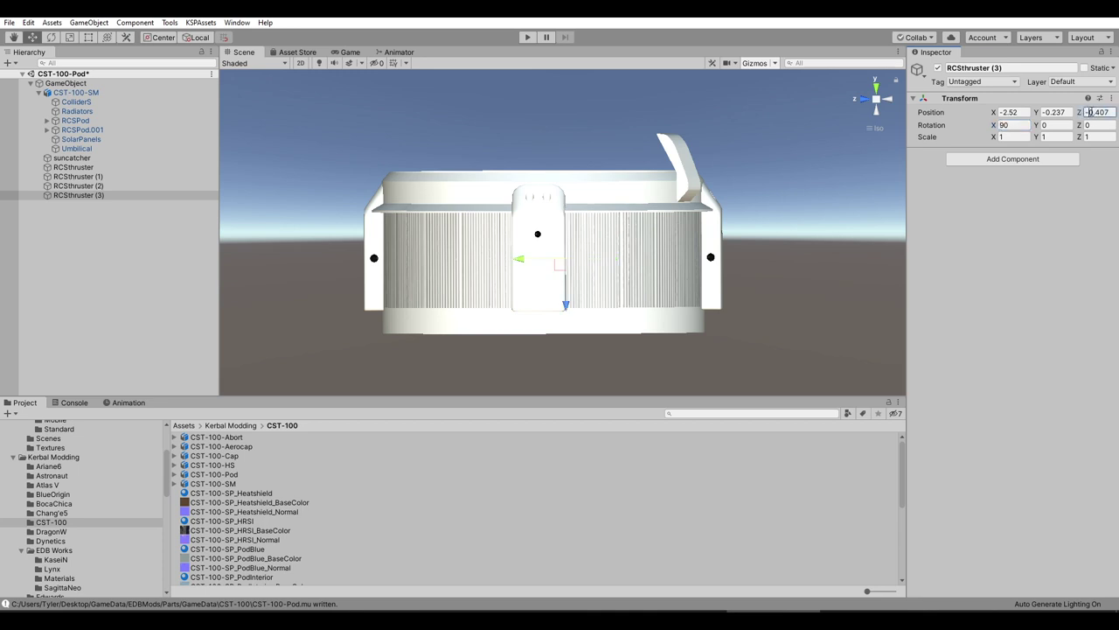
key(Delete)
- Duplicate RCSthruster (3) and place the copy at the pod's outward-facing nozzle, at X -2.682, Y 0.134, Z 0, with Z rotation 90
alt+drag(620, 248, 702, 280)
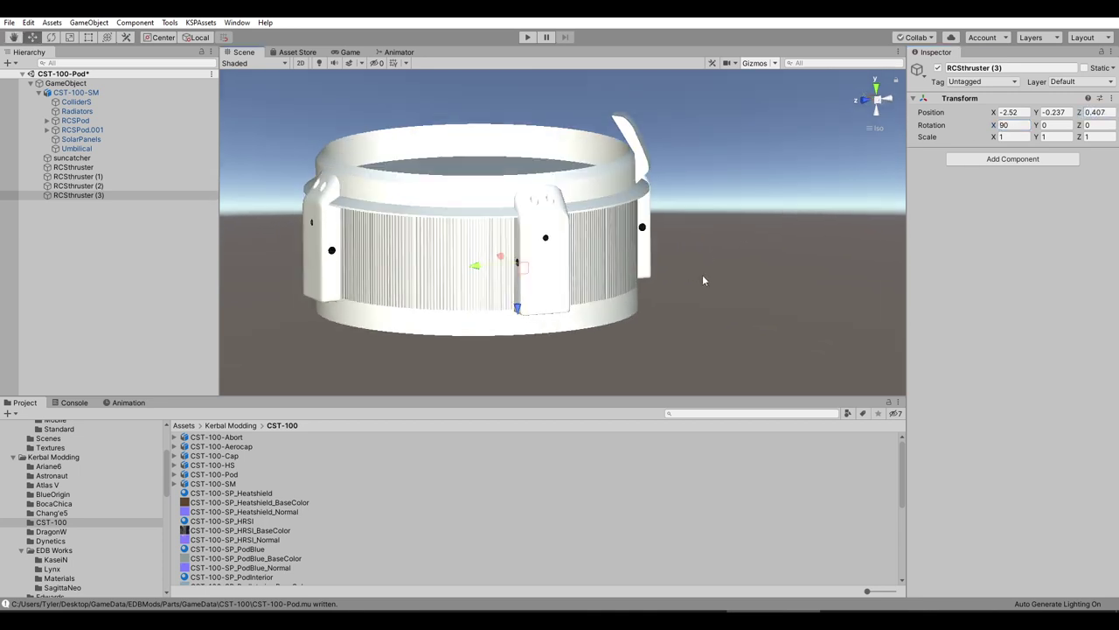
right_click(78, 197)
click(179, 248)
alt+drag(490, 288, 528, 312)
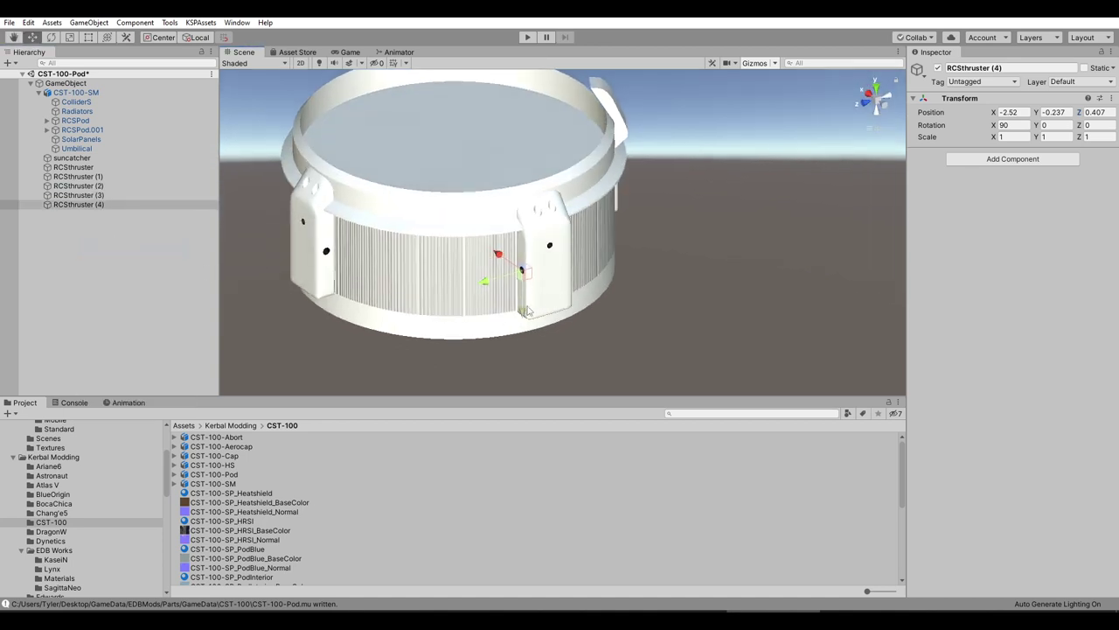
drag(502, 260, 712, 237)
drag(555, 227, 533, 228)
alt+drag(702, 161, 758, 237)
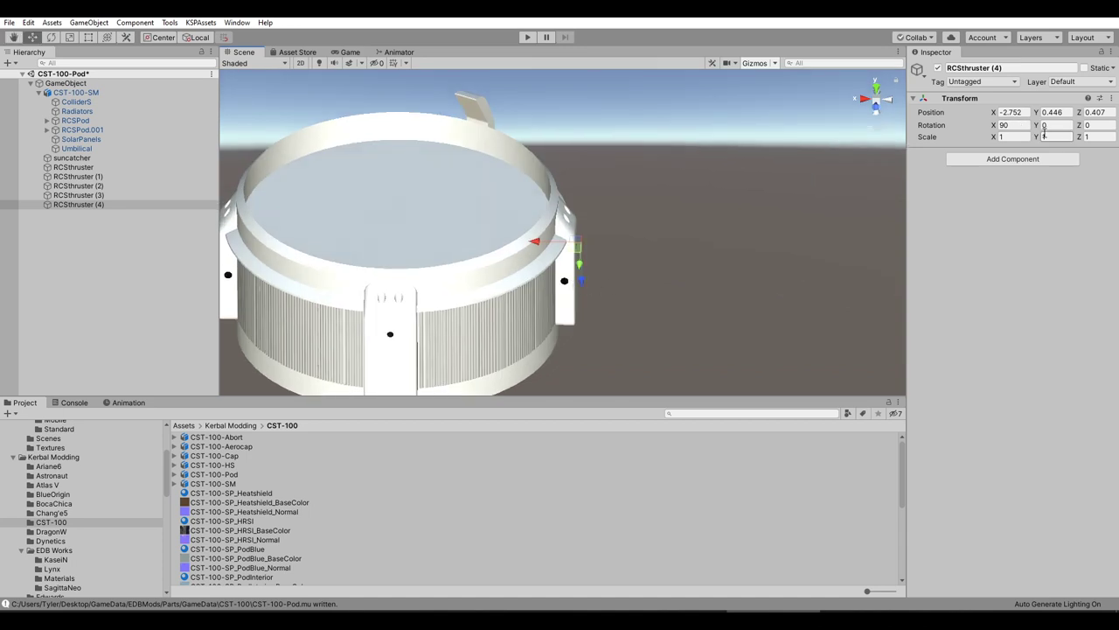
text(90)
key(Return)
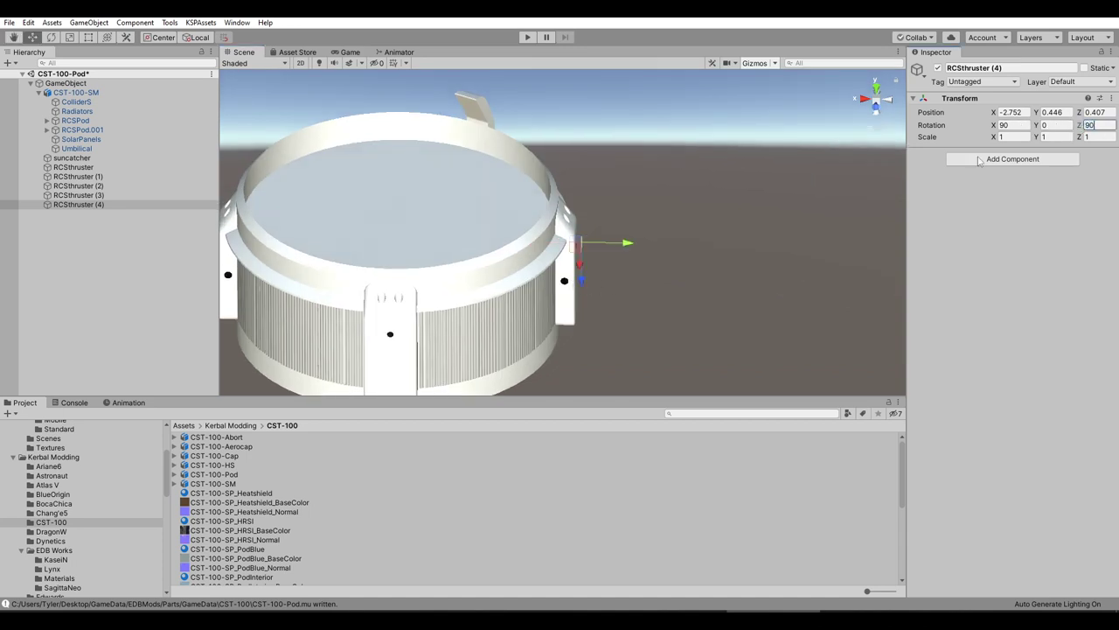
alt+drag(647, 229, 644, 171)
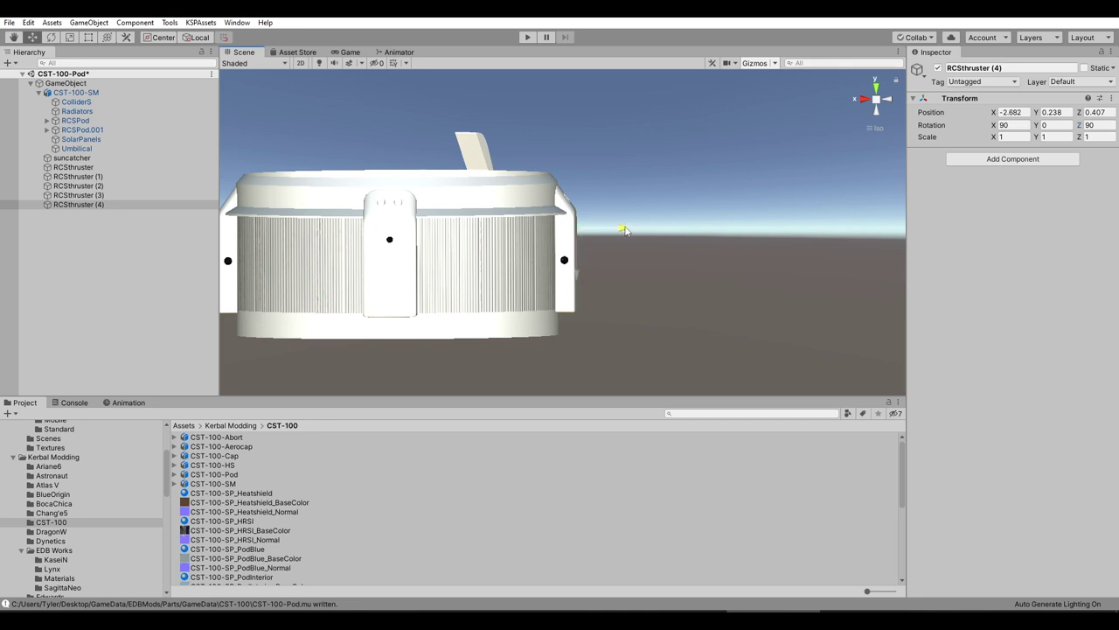
drag(625, 227, 412, 289)
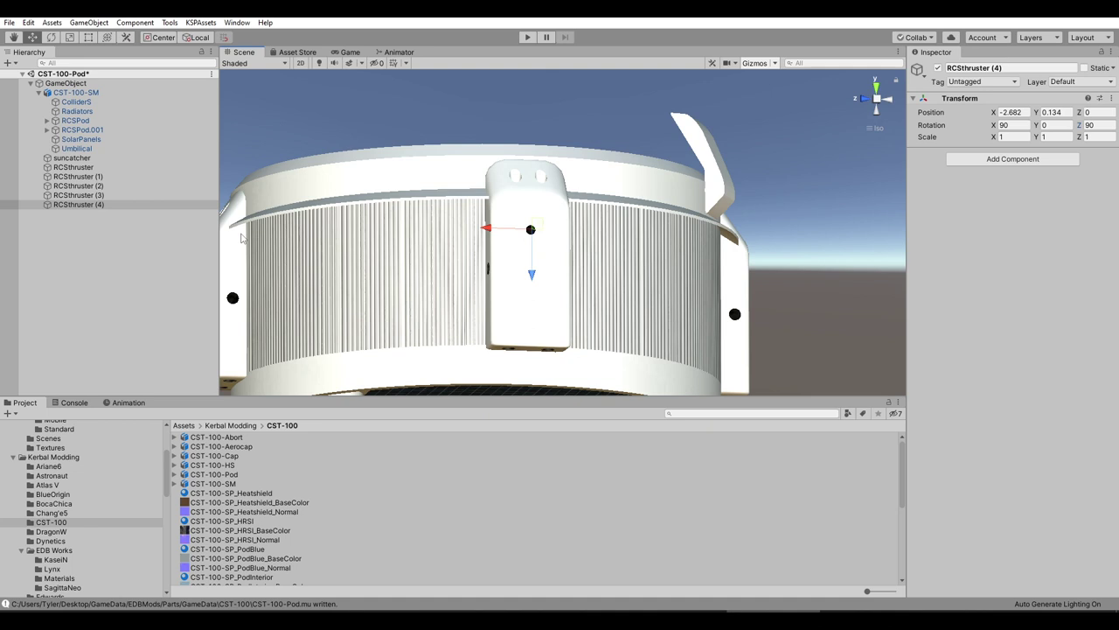
- Duplicate the two upper-nozzle thrusters, lower the copies to Y -1.028 under the RCS pod and set their Z rotation to 180
click(72, 158)
click(74, 167)
ctrl+click(87, 176)
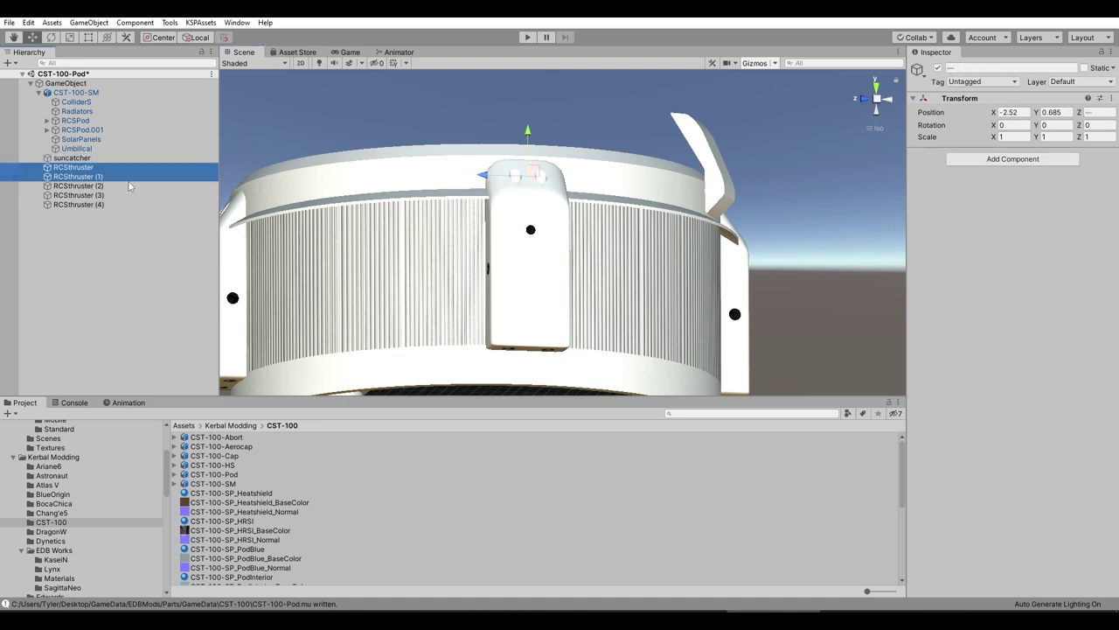
right_drag(584, 170, 479, 64)
right_click(87, 169)
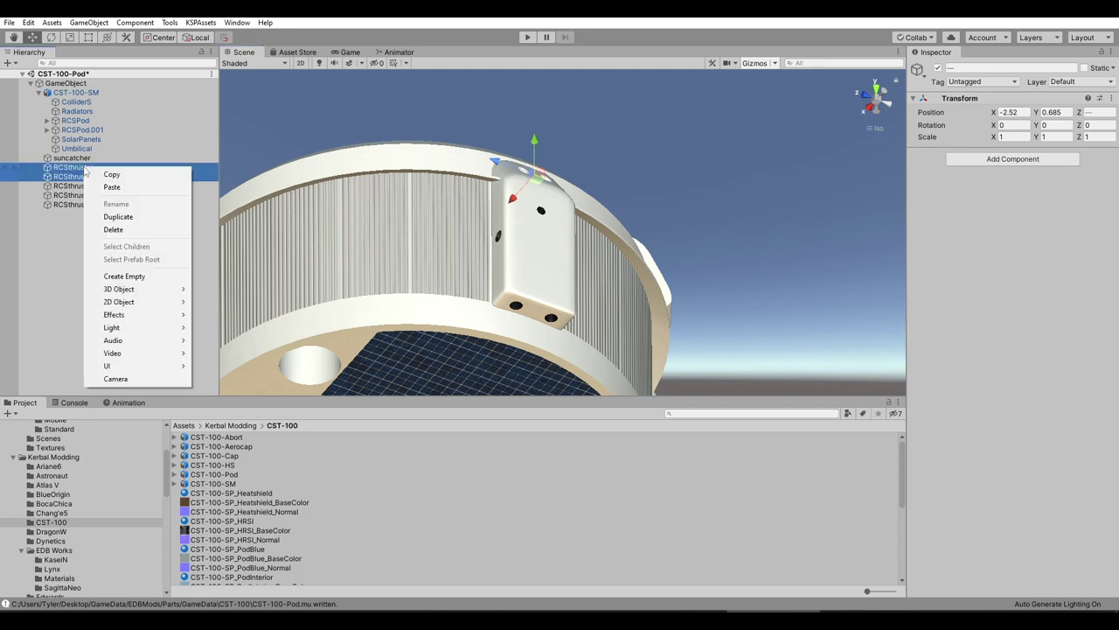
click(112, 215)
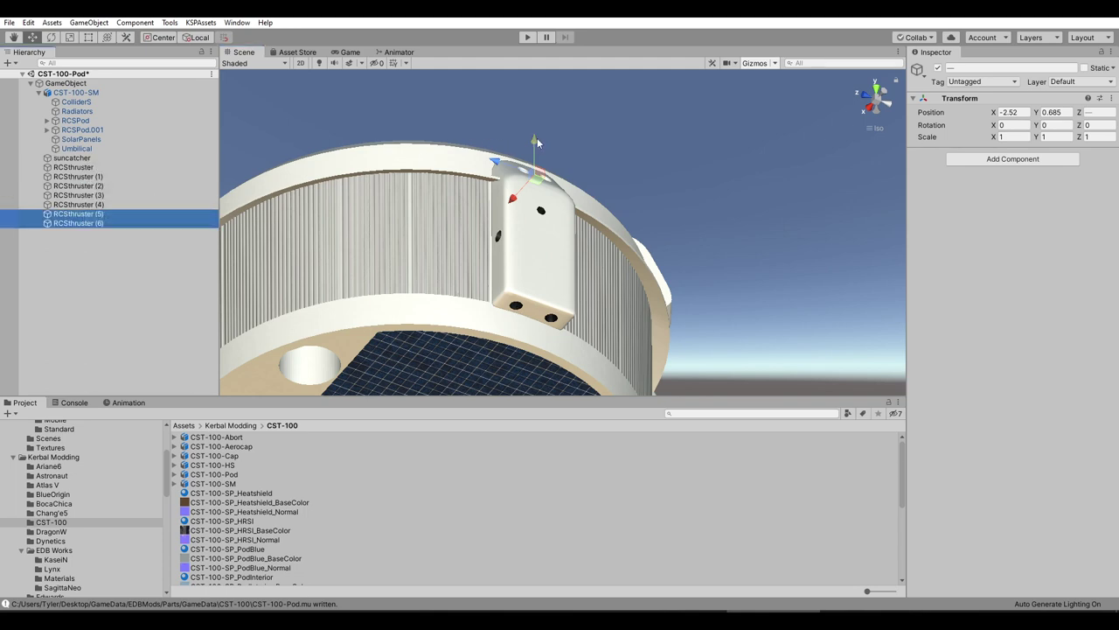
drag(535, 140, 534, 188)
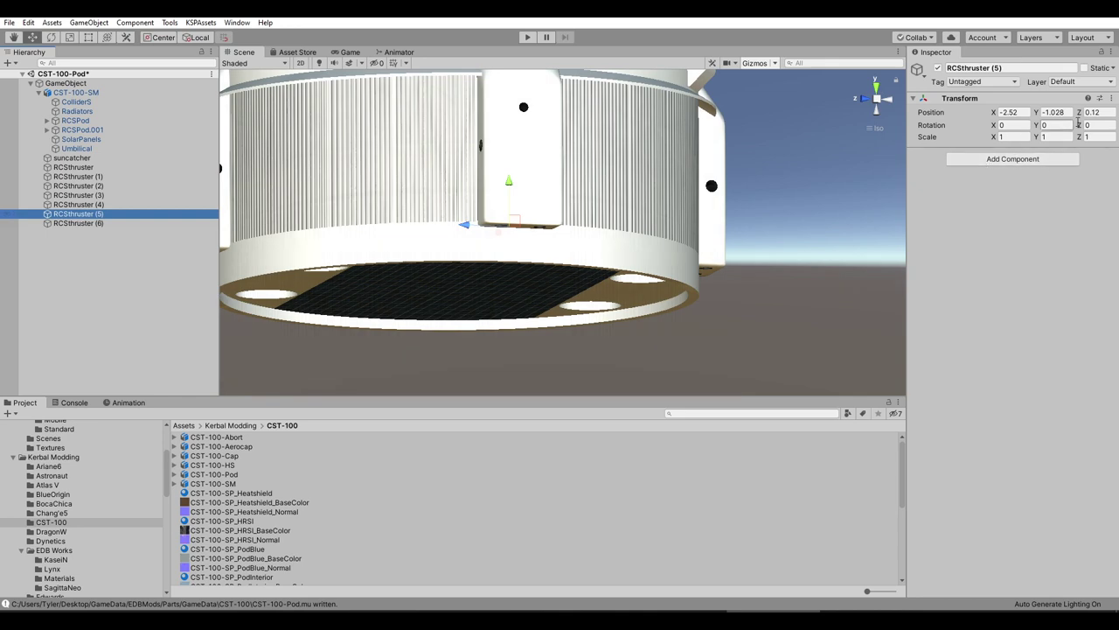
click(1098, 126)
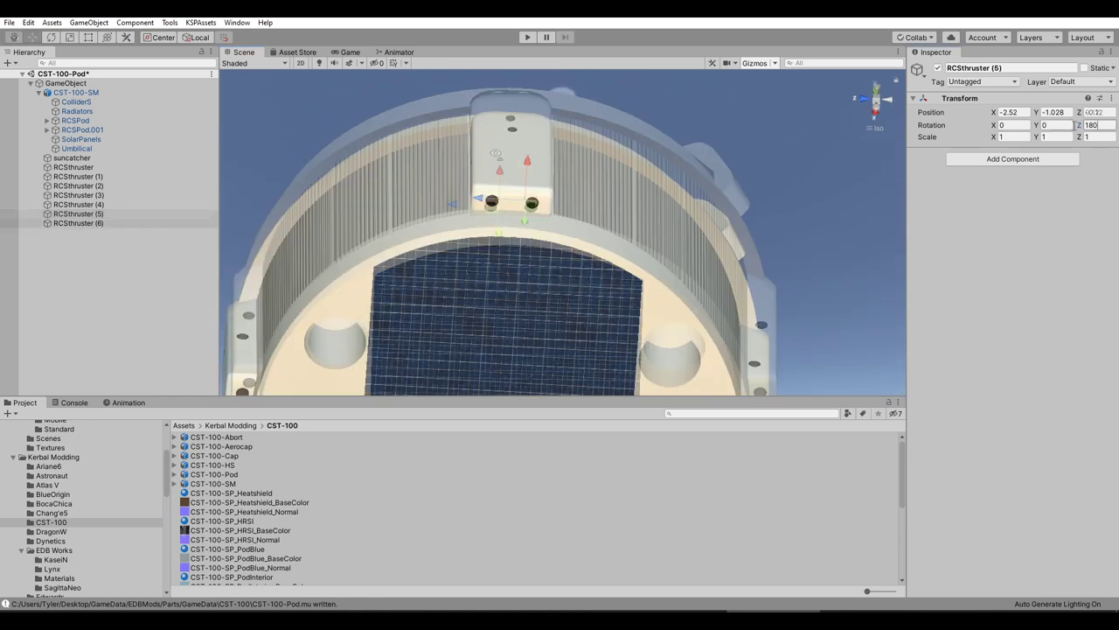
- Align RCSthruster (5) with its bottom nozzle at Z 0.194 and delete RCSthruster (6)
click(180, 215)
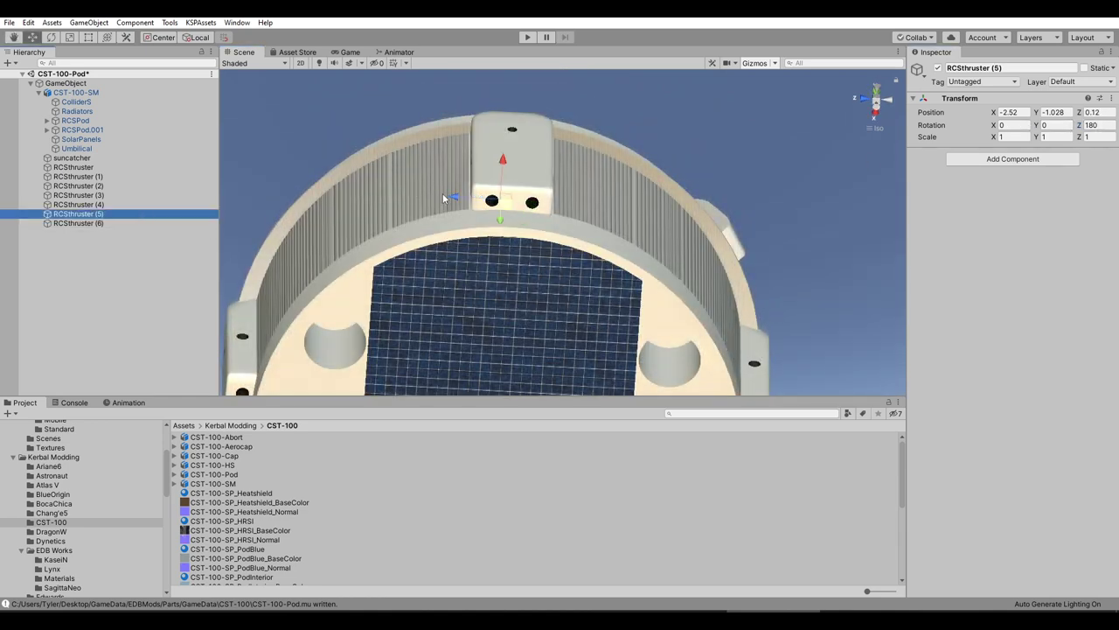
alt+drag(443, 197, 467, 182)
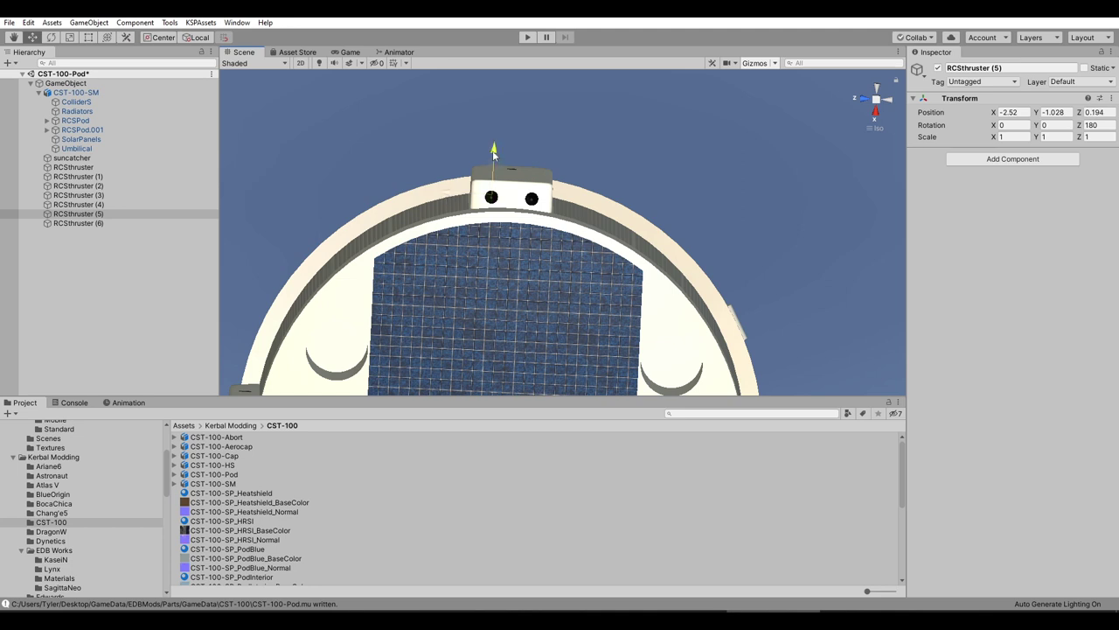
right_click(97, 224)
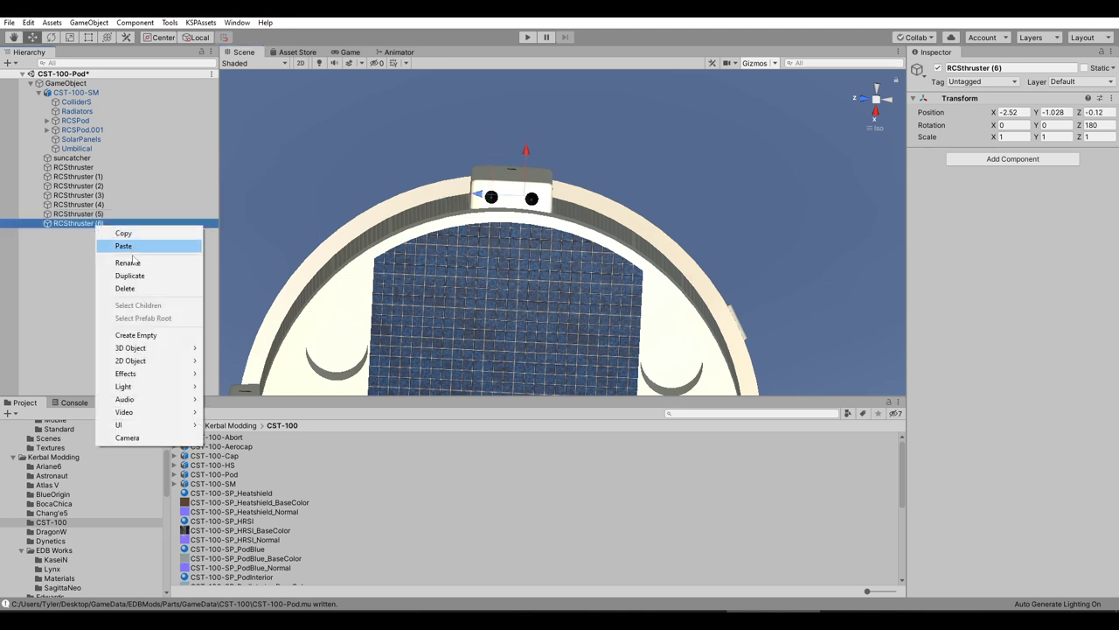
click(139, 289)
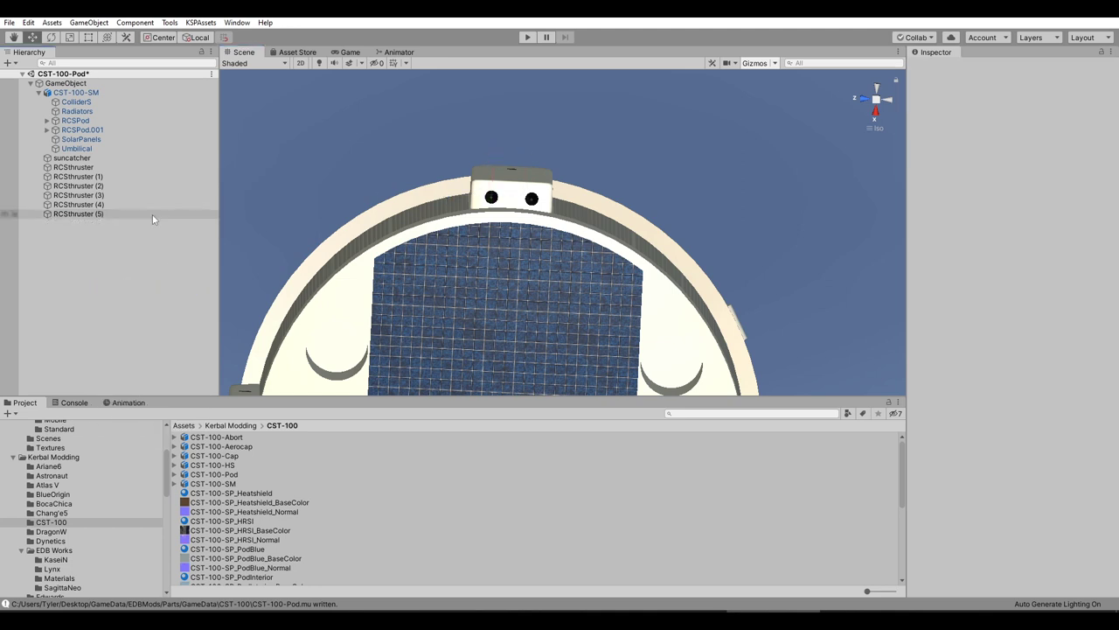
- Duplicate RCSthruster (5) and set the copy's Z position to -0.194 for the other bottom nozzle
click(91, 215)
right_click(91, 218)
click(127, 266)
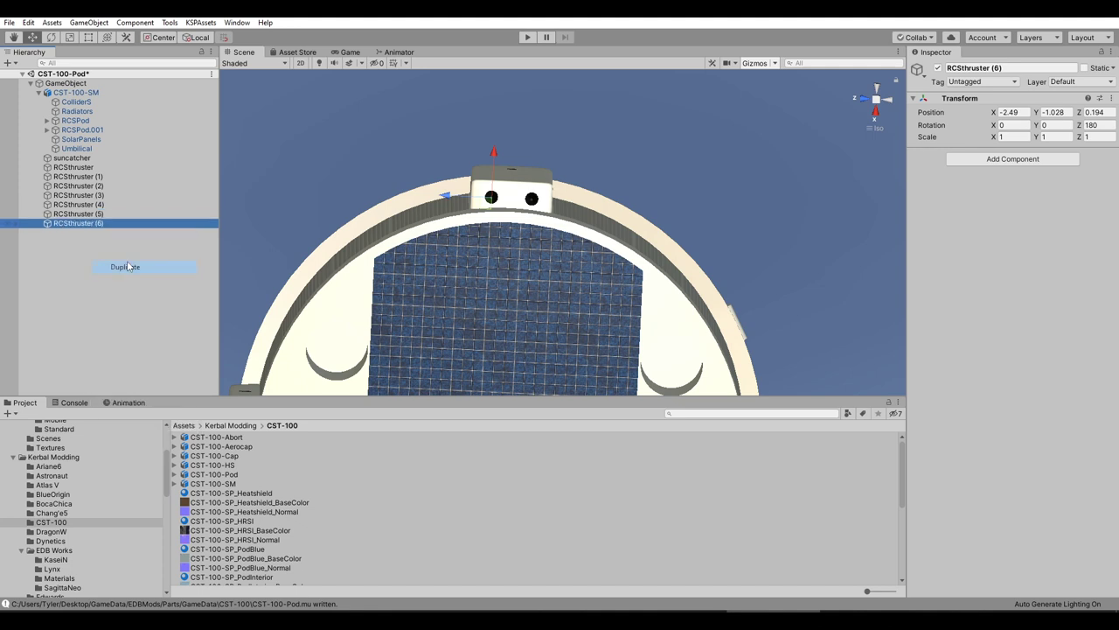
click(1088, 112)
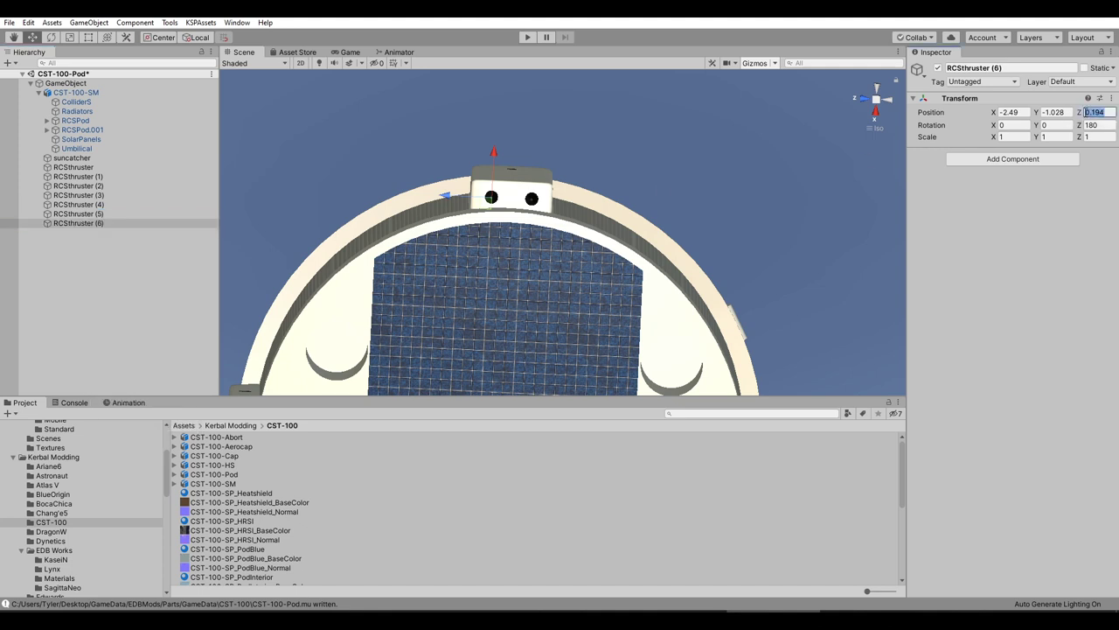
text(-)
right_drag(598, 218, 593, 385)
right_drag(603, 199, 689, 257)
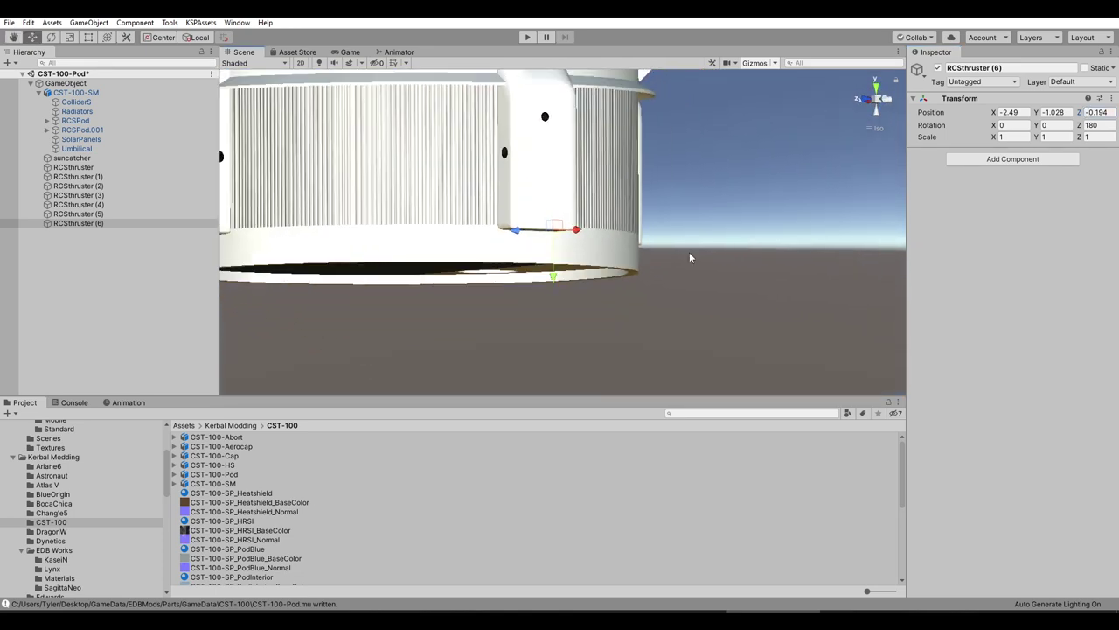
scroll(689, 257, down, 3)
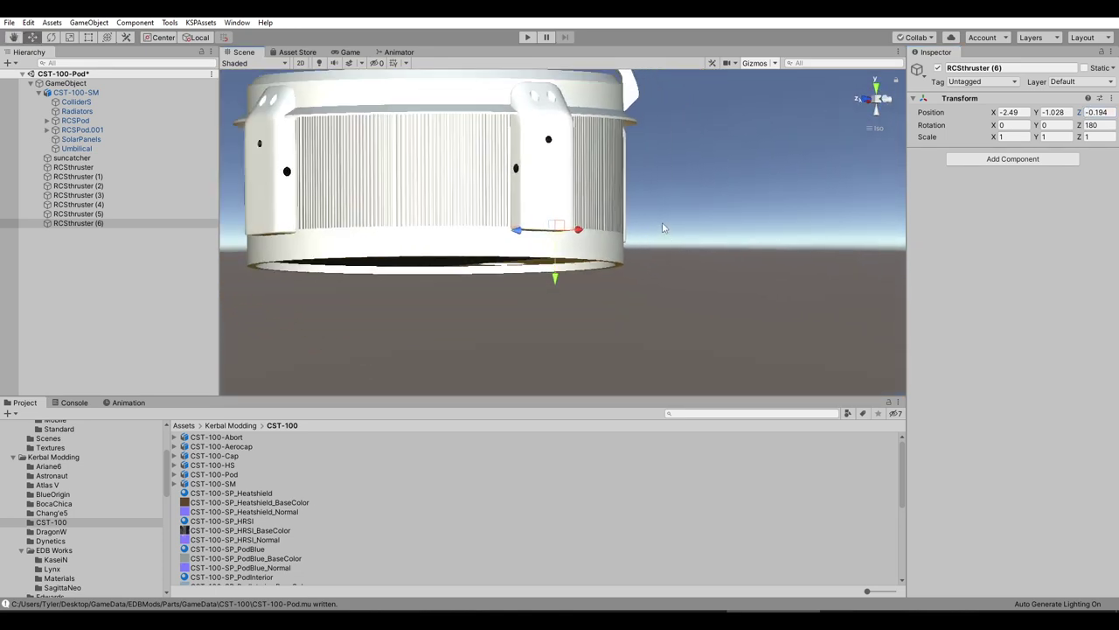
- Rename RCSthruster (1), (2), (3) and (4) to RCSthruster, removing their number suffixes
right_click(98, 177)
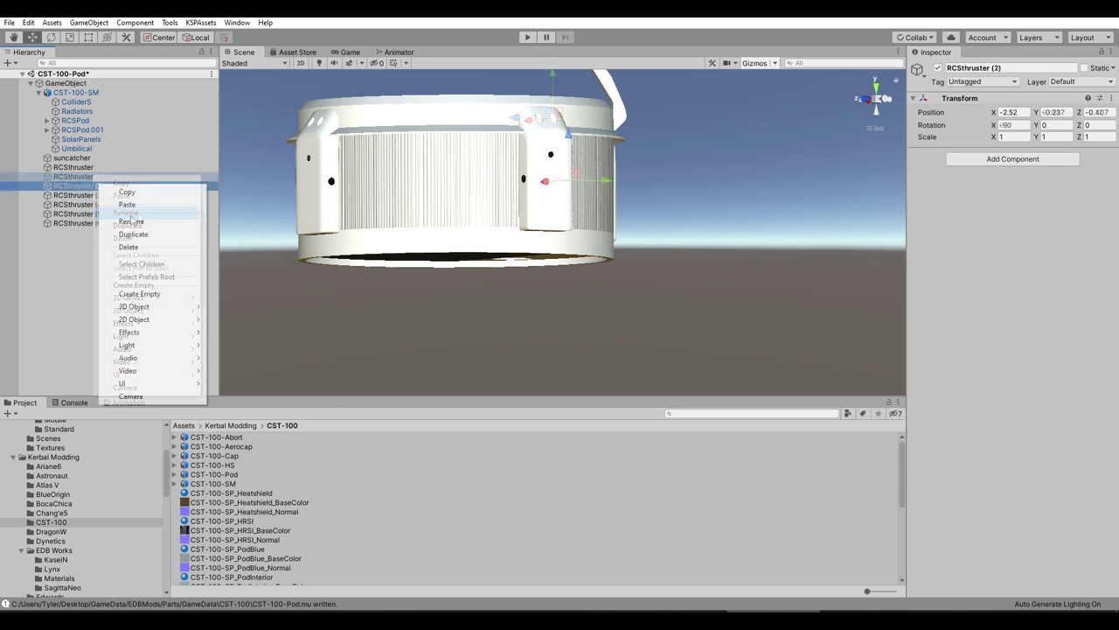
click(125, 222)
click(109, 186)
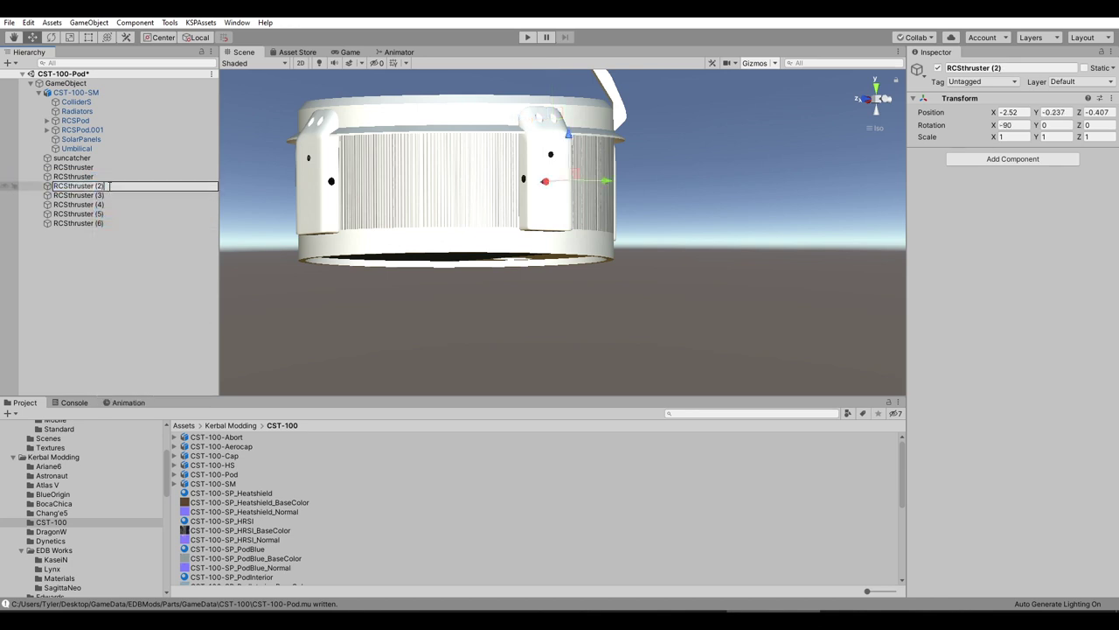
key(Return)
right_click(173, 194)
click(188, 226)
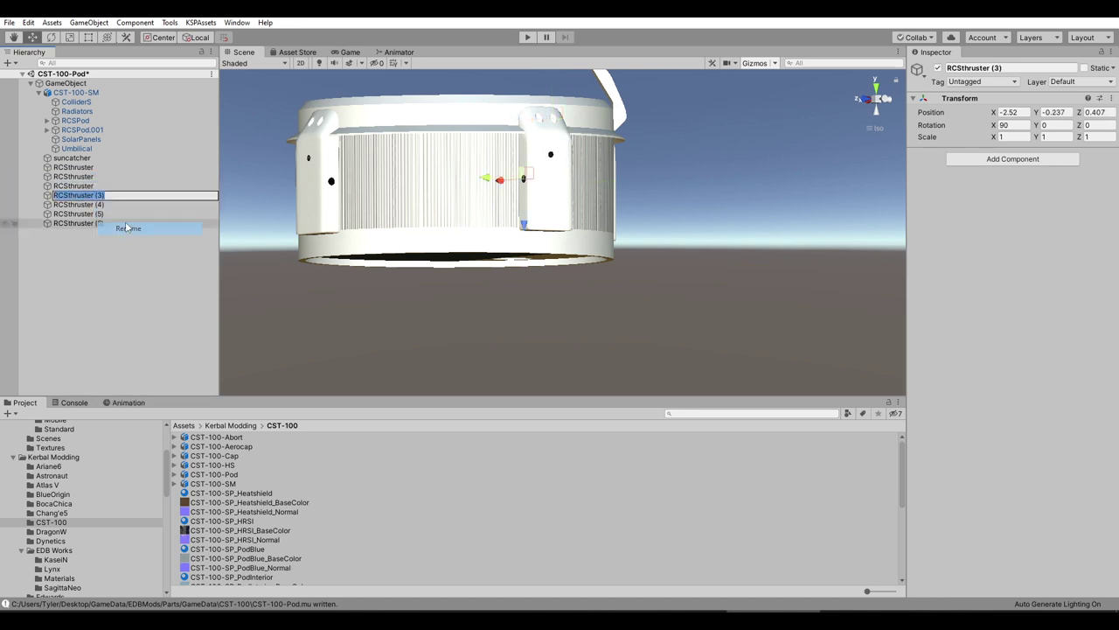
click(114, 195)
key(BackSpace)
right_click(112, 204)
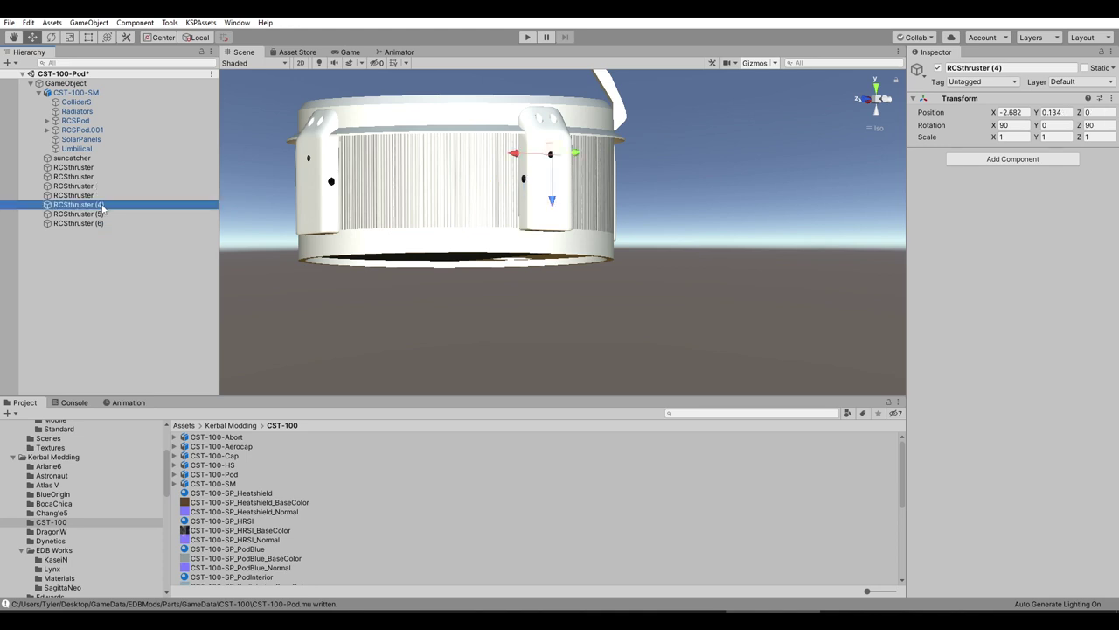
click(126, 236)
click(111, 205)
key(BackSpace)
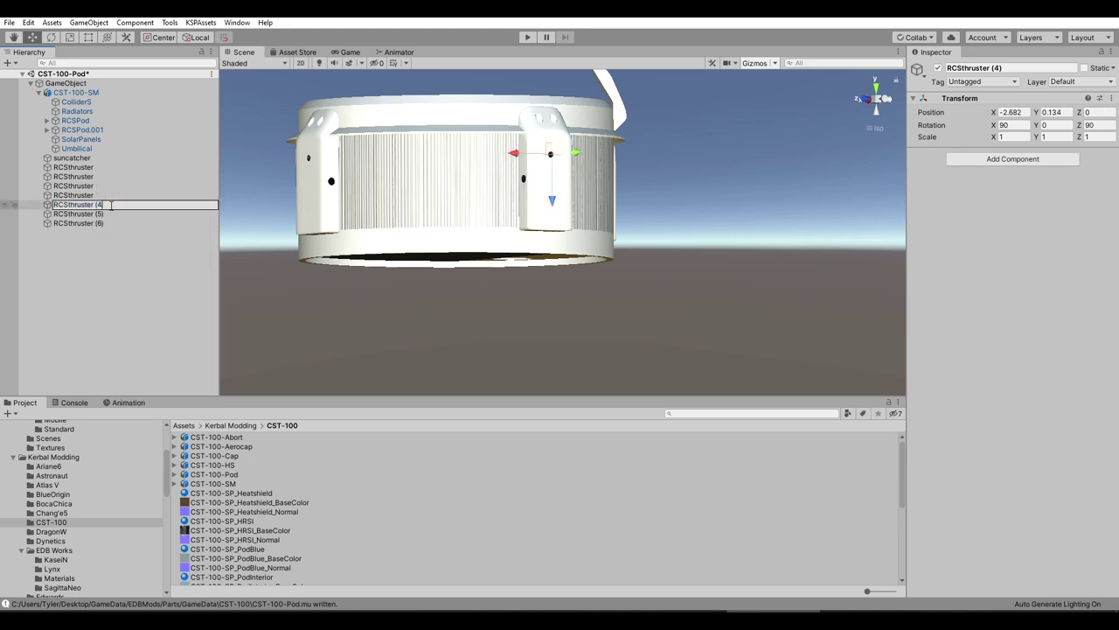
- Rename RCSthruster (5) and RCSthruster (6) to RCSthruster as well
click(112, 214)
right_click(112, 215)
click(127, 245)
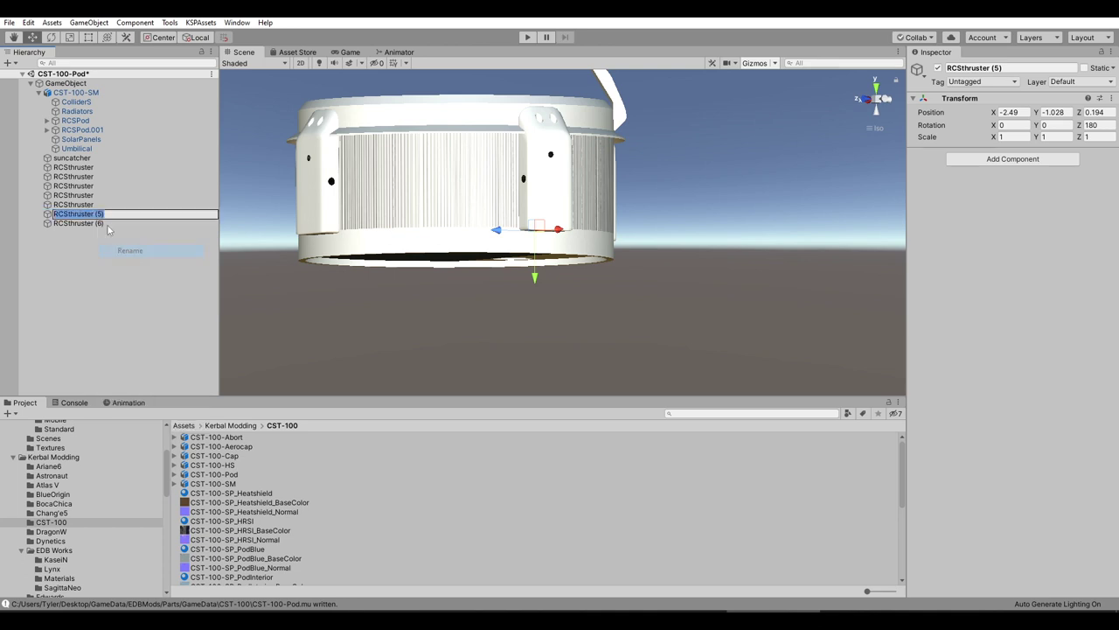
click(111, 216)
key(BackSpace)
key(BackSpace)
key(BackSpace)
key(BackSpace)
right_click(112, 223)
click(127, 255)
click(111, 223)
key(BackSpace)
key(BackSpace)
key(BackSpace)
key(BackSpace)
click(102, 247)
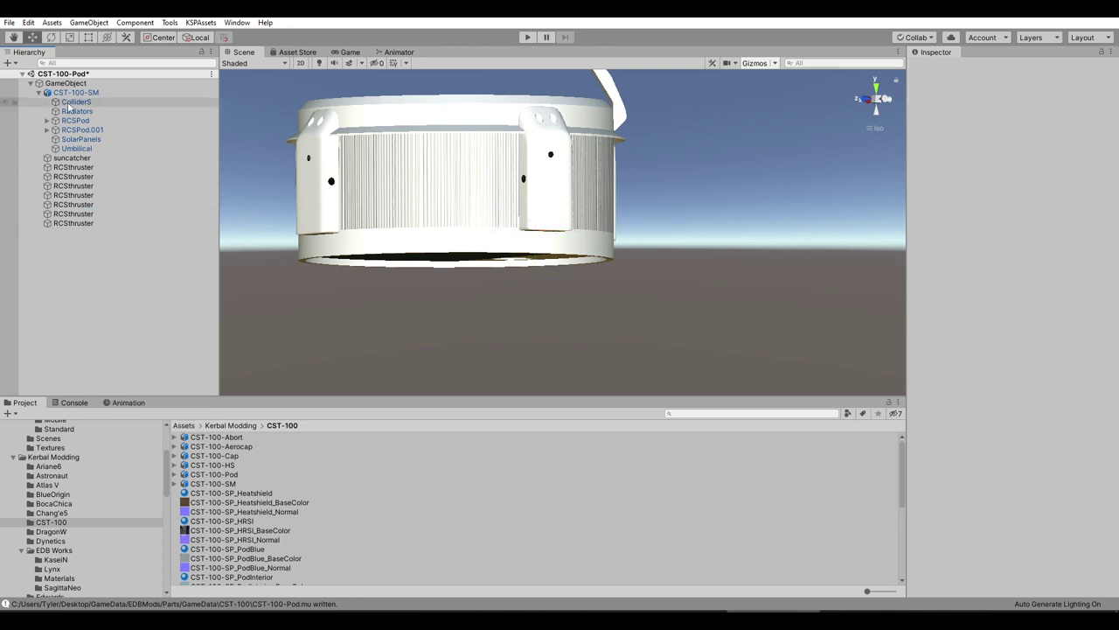
- Create an empty child object under the root GameObject and name it Block
right_click(67, 85)
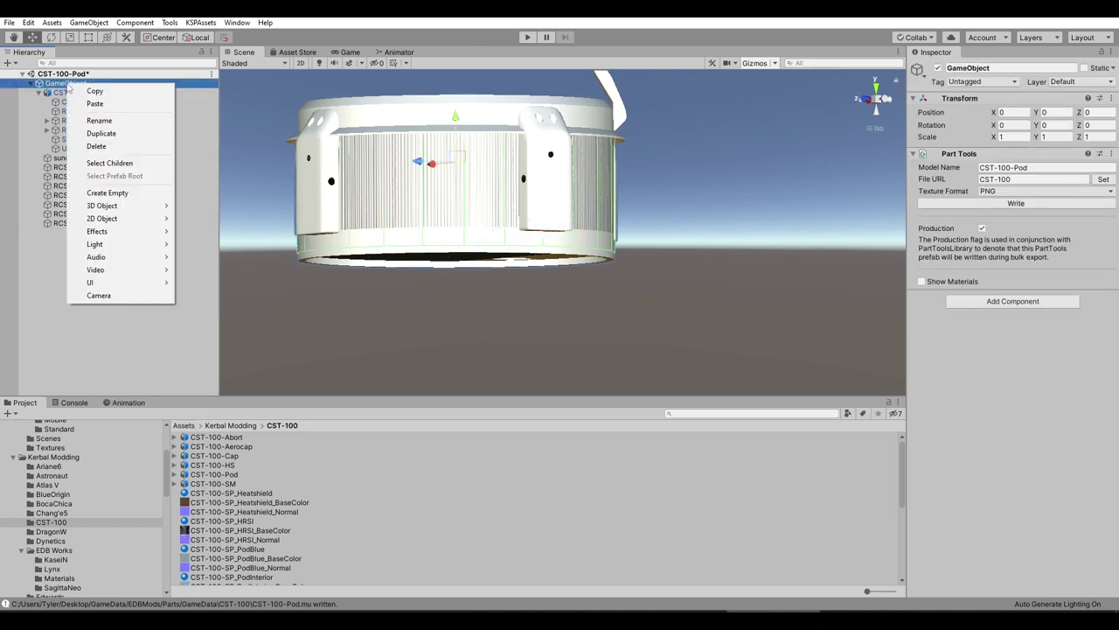
click(120, 194)
right_click(61, 234)
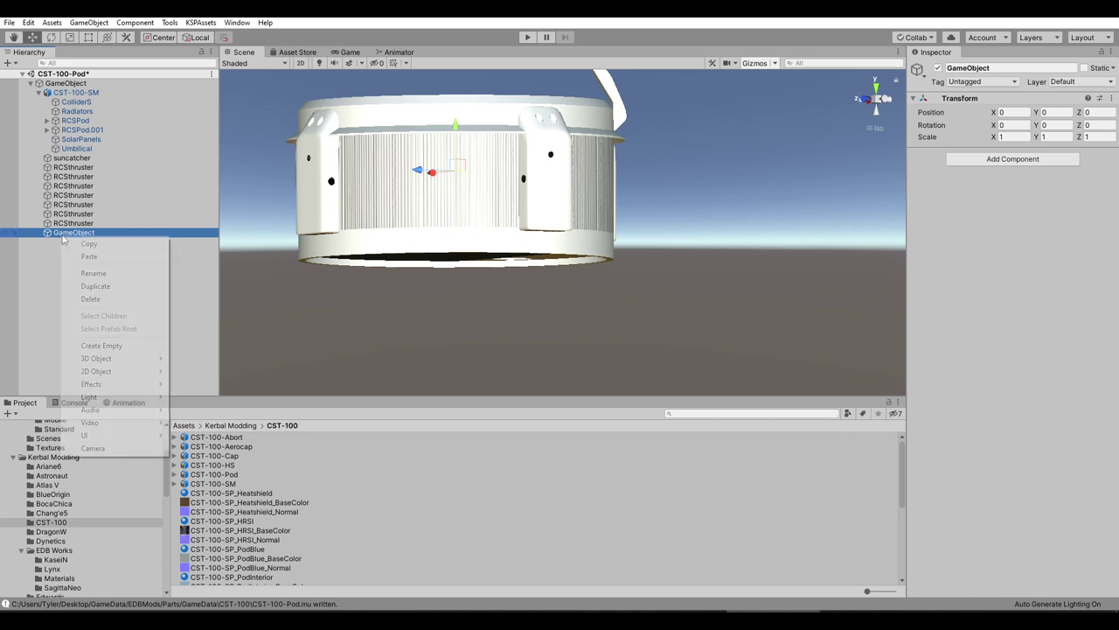
click(111, 273)
text(Block)
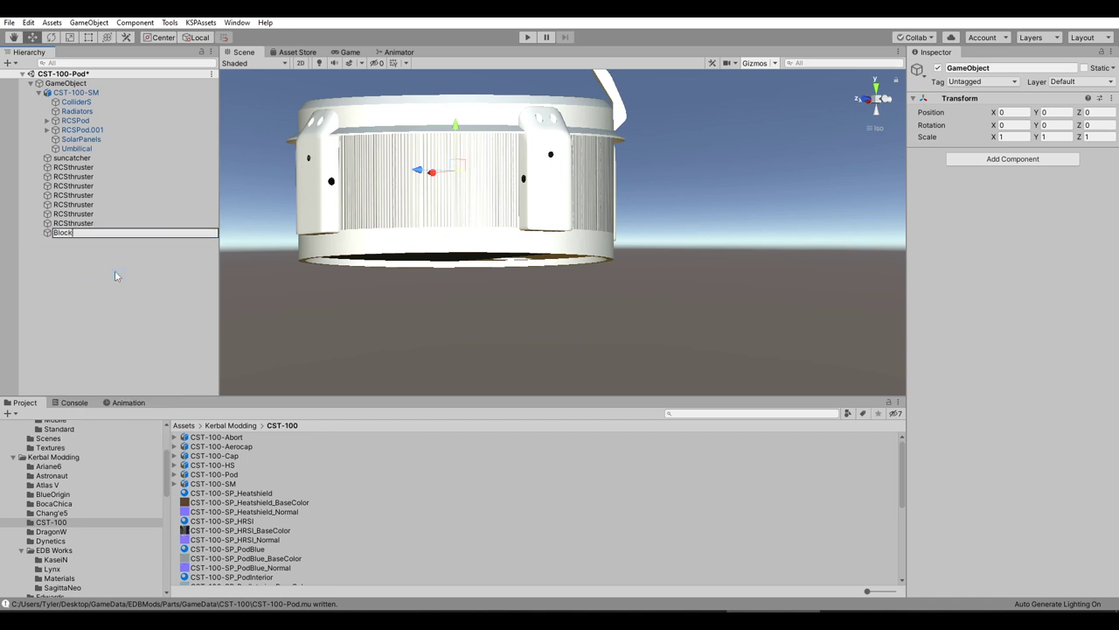
key(Return)
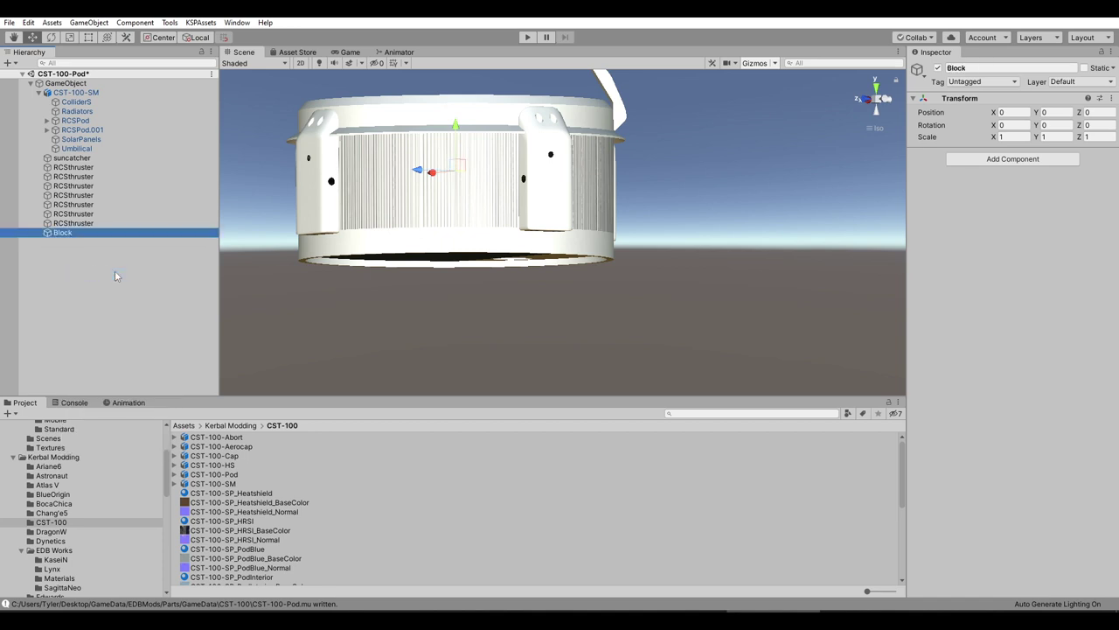
- Make all seven RCSthruster objects children of Block
click(78, 170)
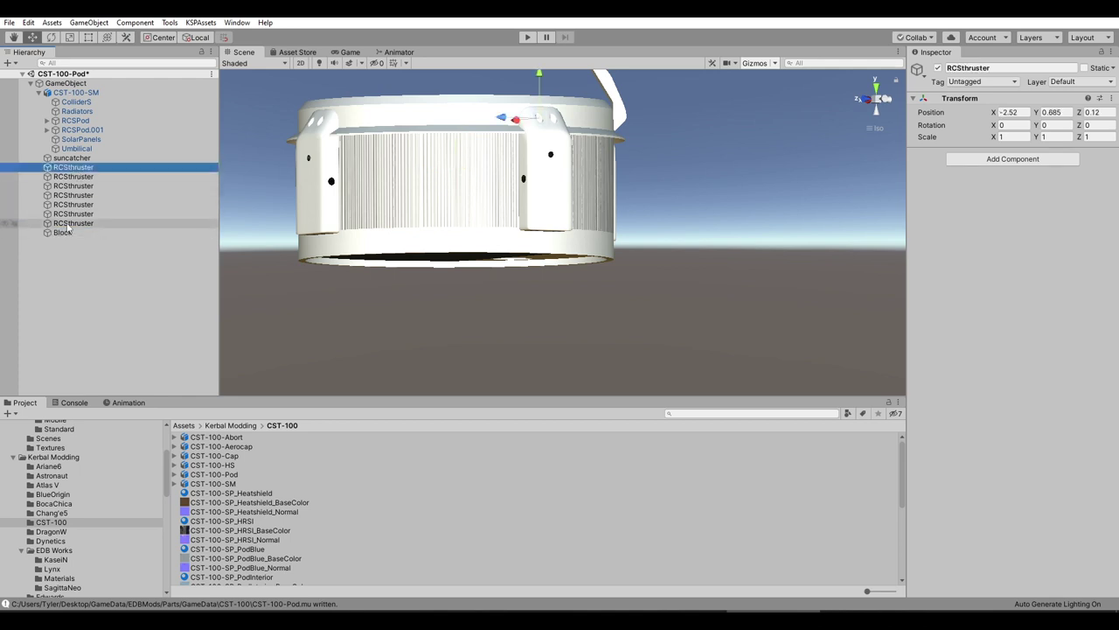
shift+click(70, 223)
drag(80, 203, 64, 237)
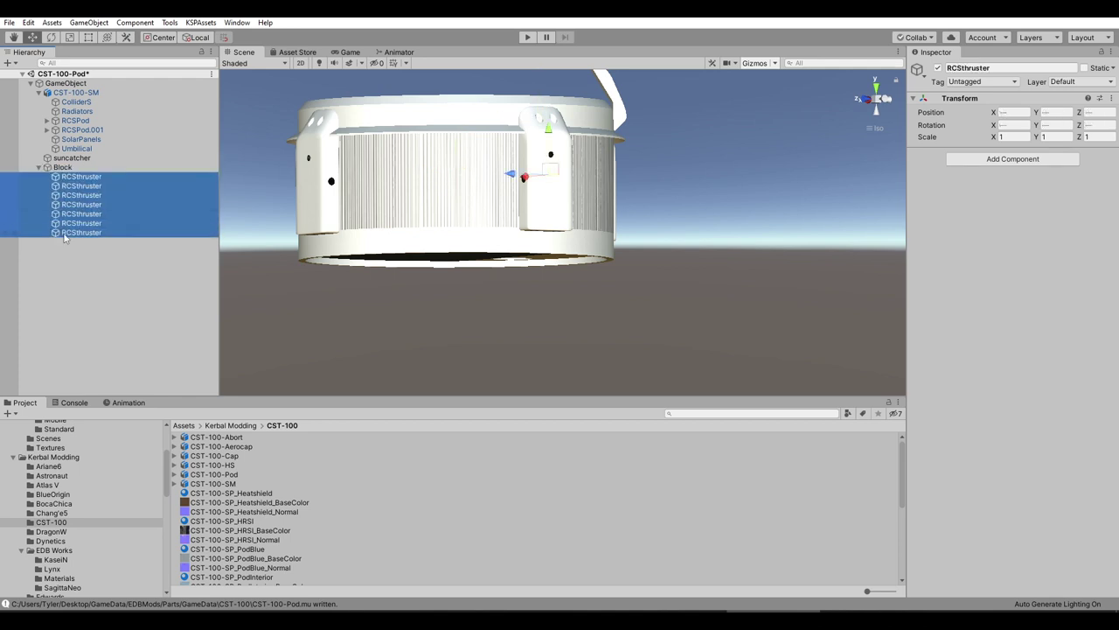
- Duplicate Block with its thrusters and set the copy's Y rotation to 90
alt+drag(453, 156, 454, 188)
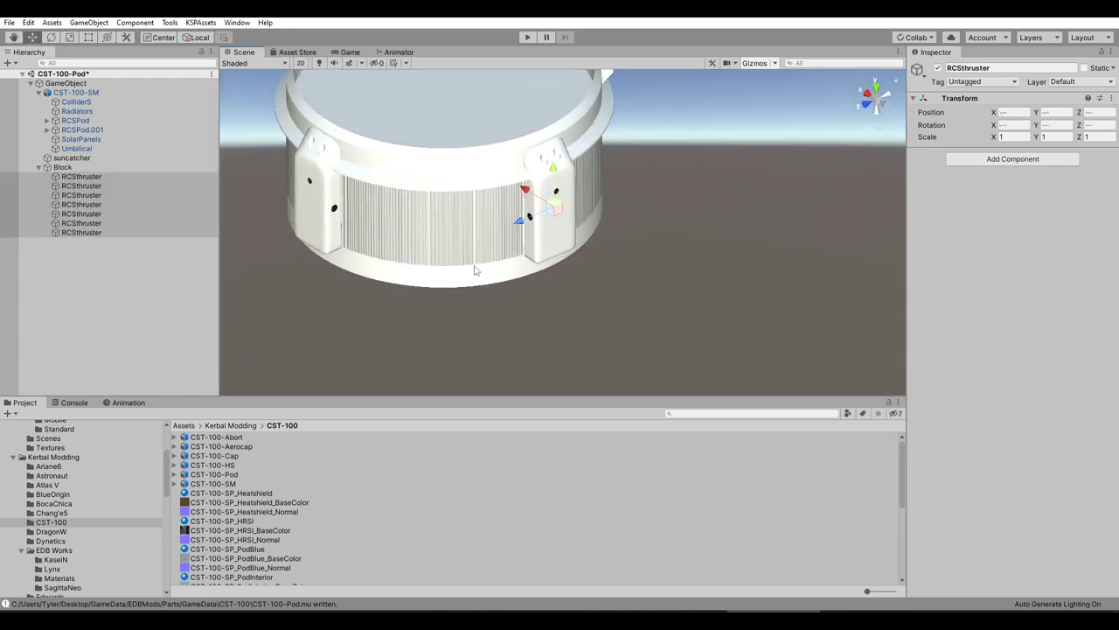
click(62, 167)
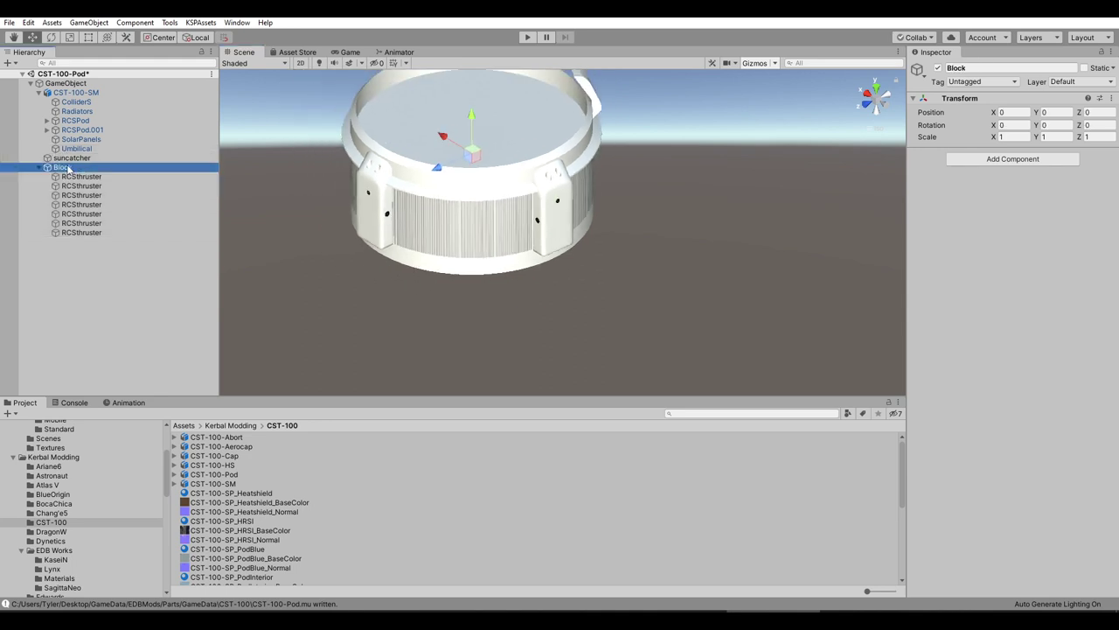
alt+drag(452, 157, 541, 120)
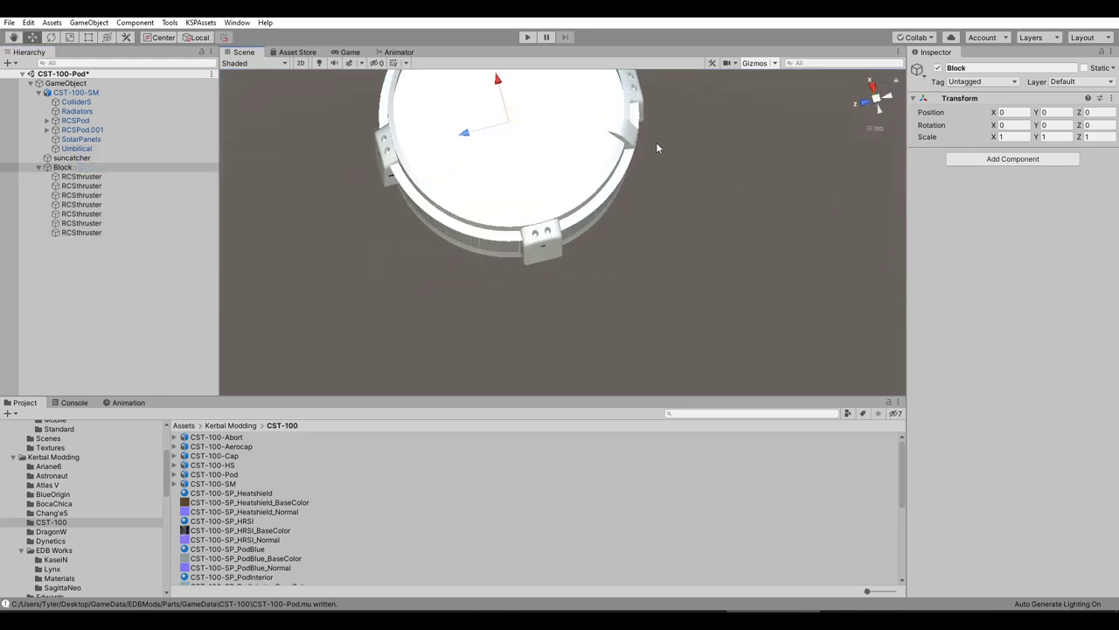
alt+drag(656, 143, 691, 204)
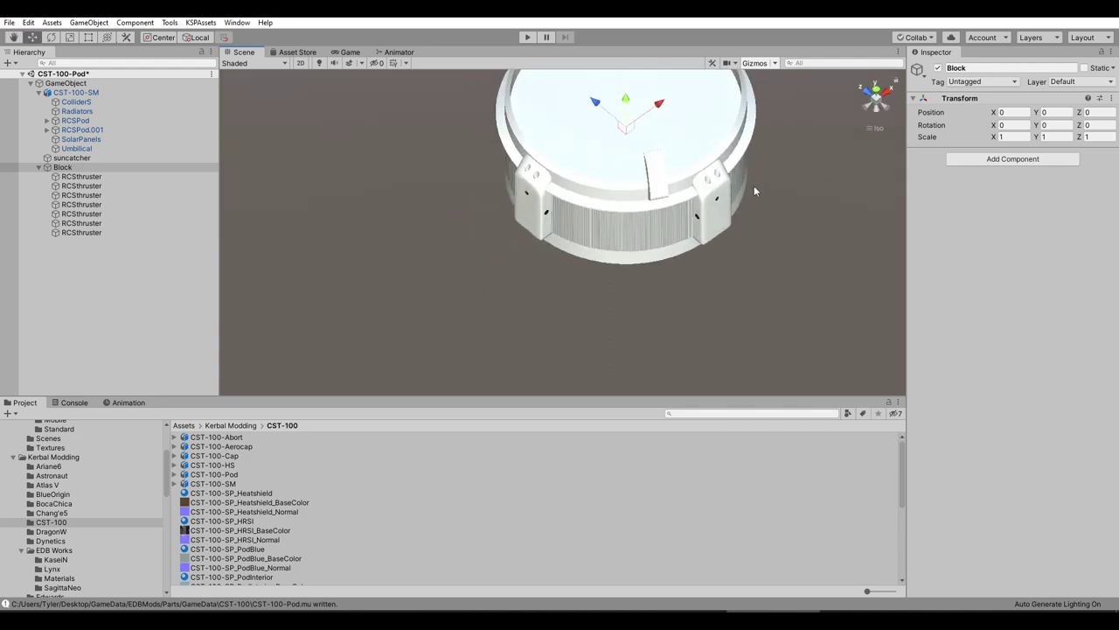
alt+drag(262, 232, 539, 182)
right_click(67, 166)
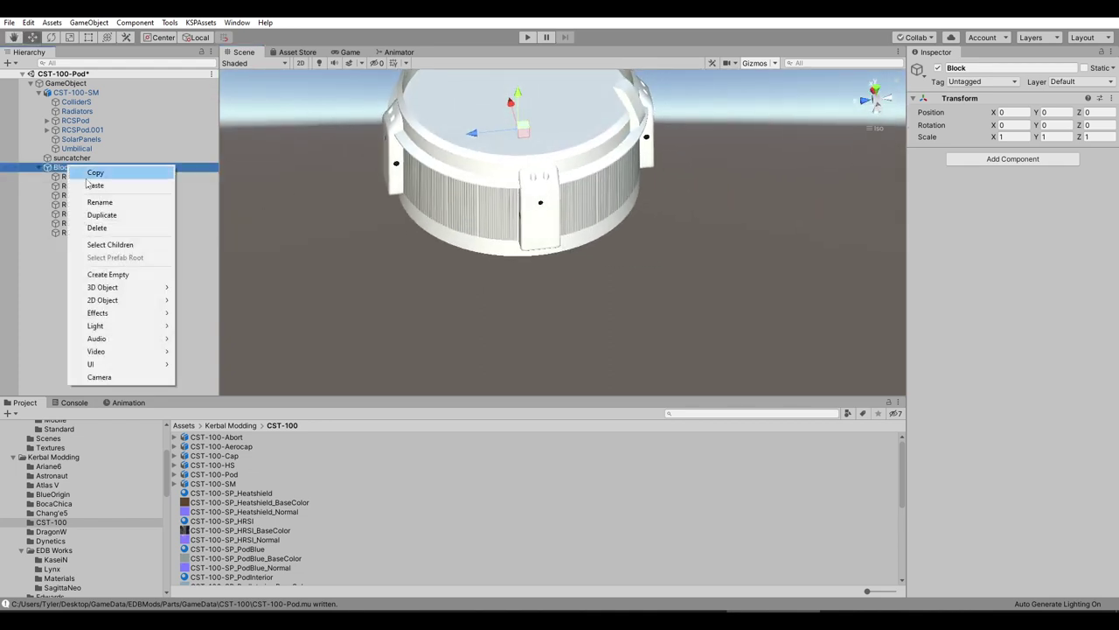
click(102, 215)
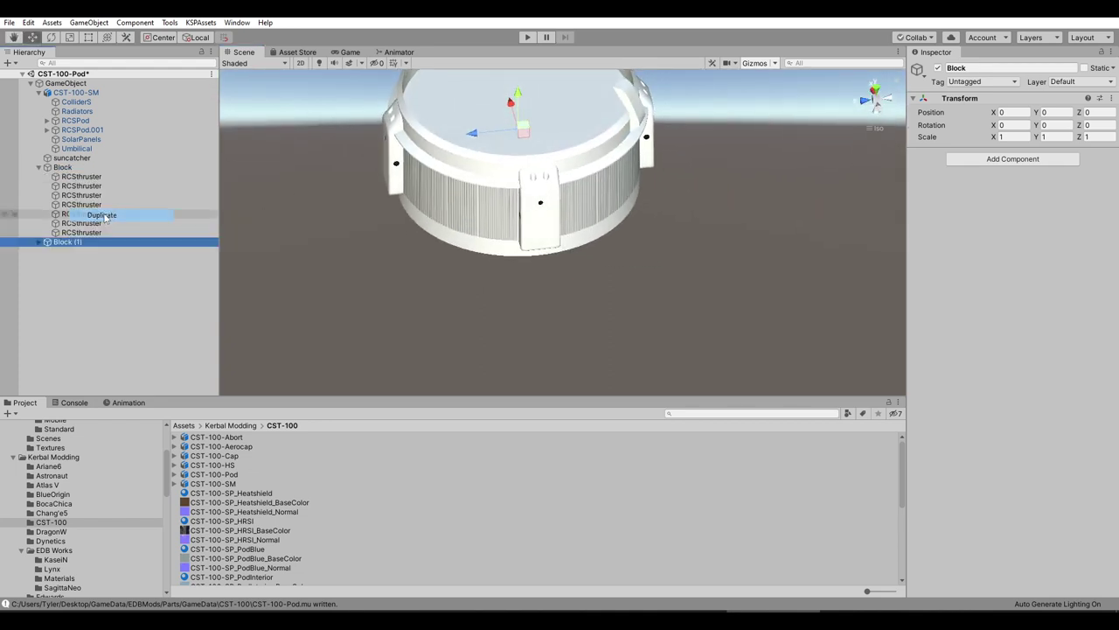
click(1058, 125)
text(90)
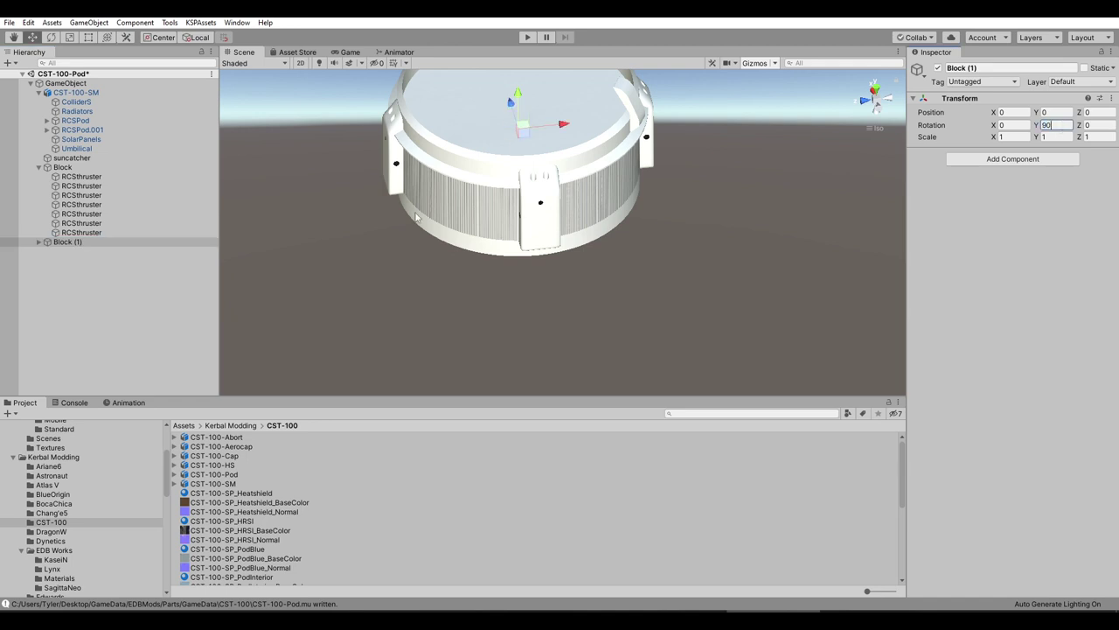
- Duplicate the thruster block twice more, setting Y rotation to 180 for Block (2) and 270 for Block (3)
right_click(67, 246)
click(101, 291)
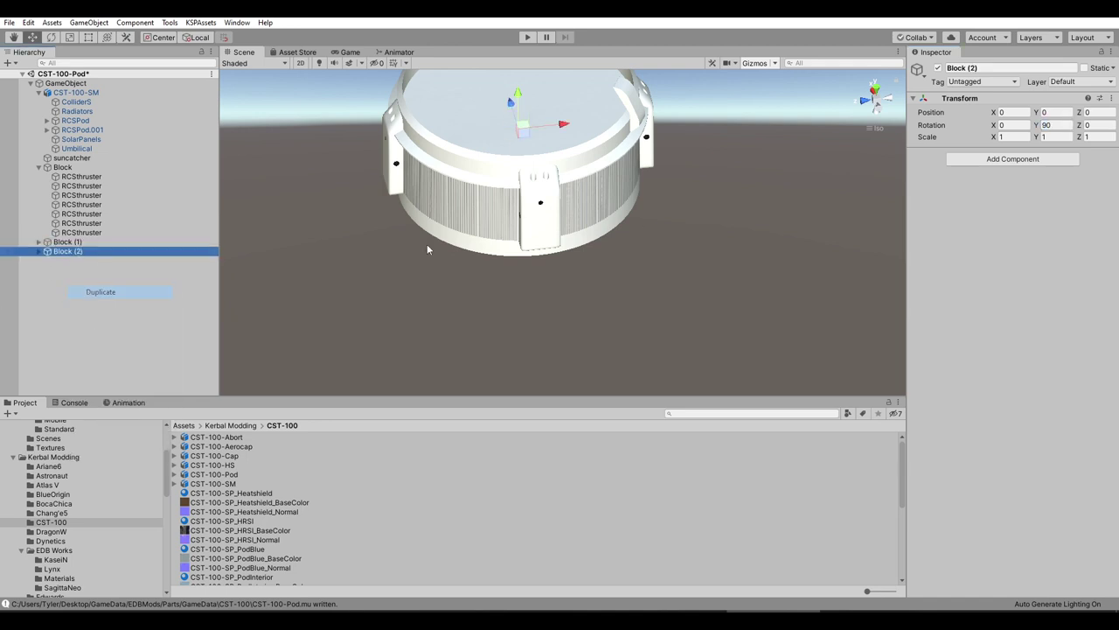
click(1053, 127)
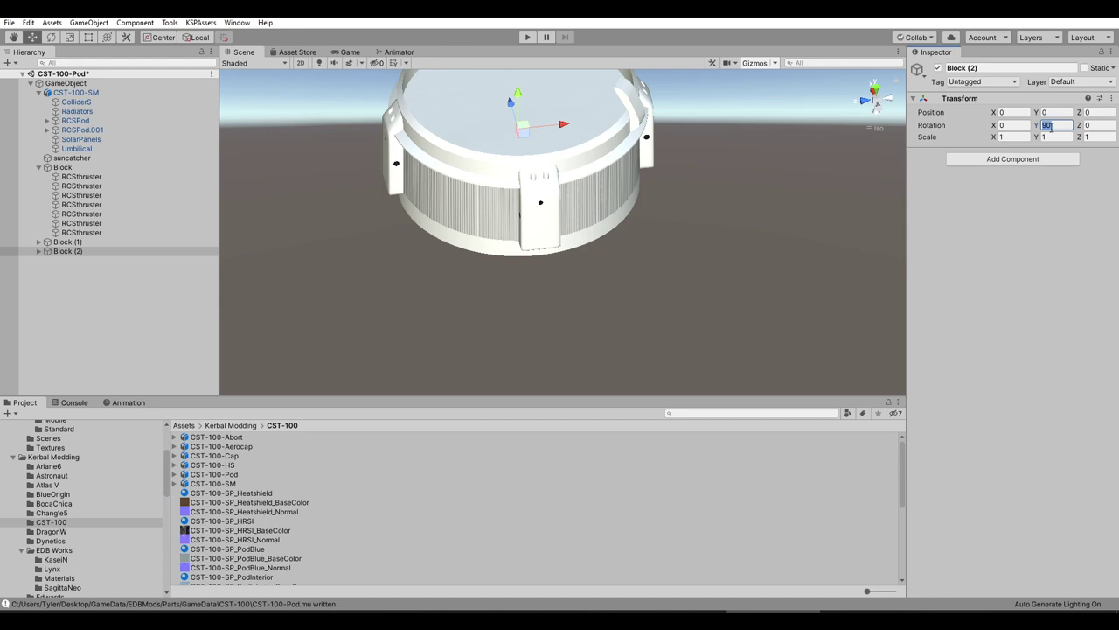
text(180)
right_click(39, 253)
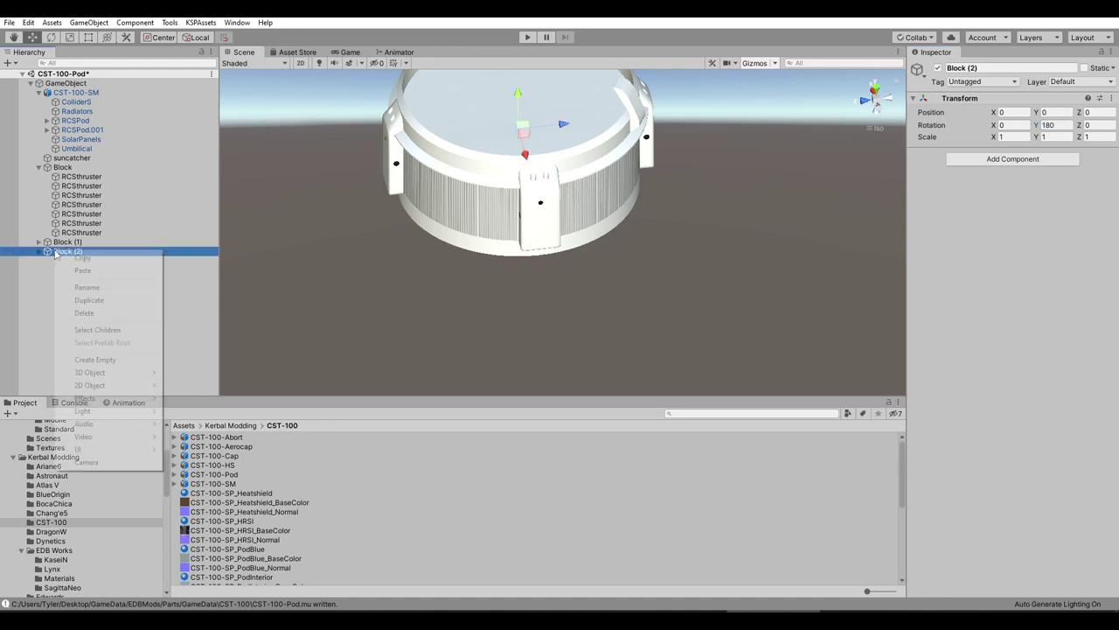
click(88, 300)
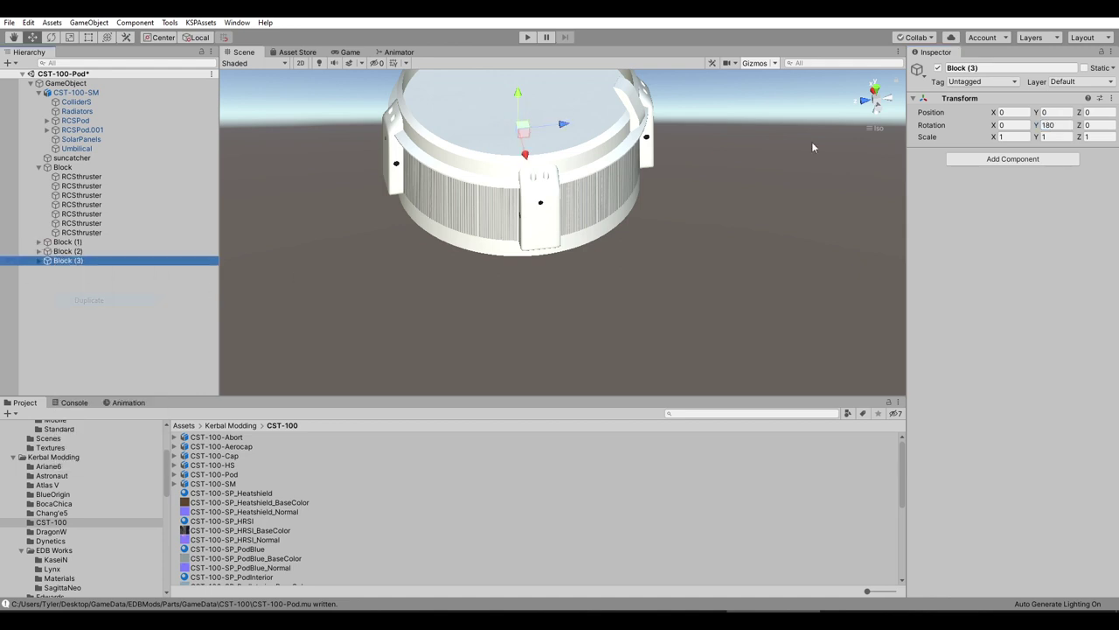
click(1068, 125)
text(270)
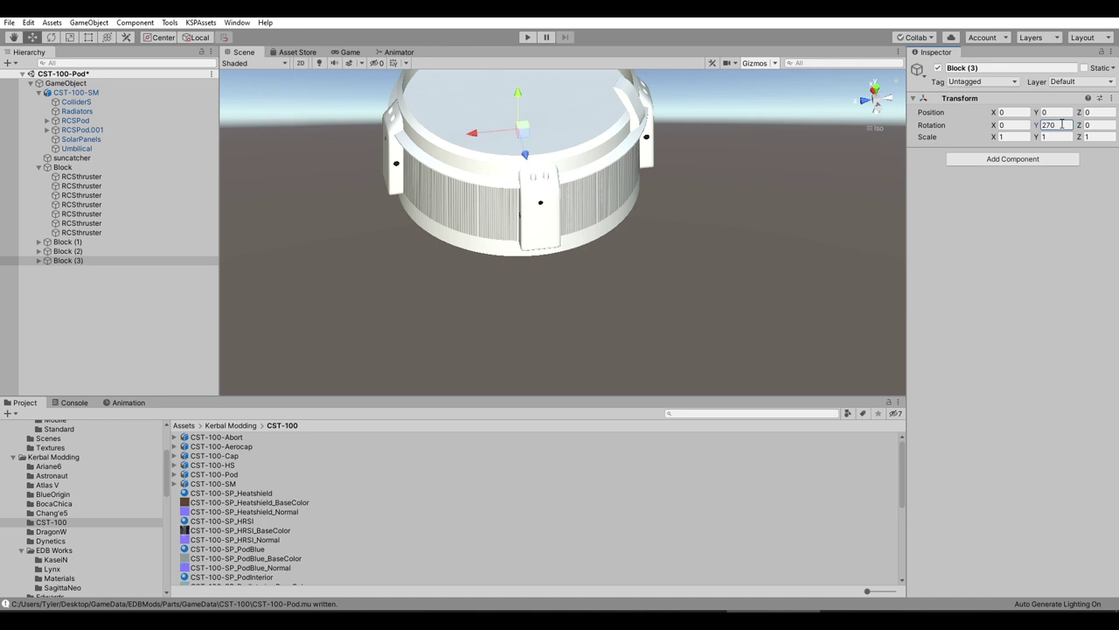
- Expand the three duplicated blocks and examine the position and direction of each RCSthruster in Block (1) against the service module
click(38, 260)
click(38, 251)
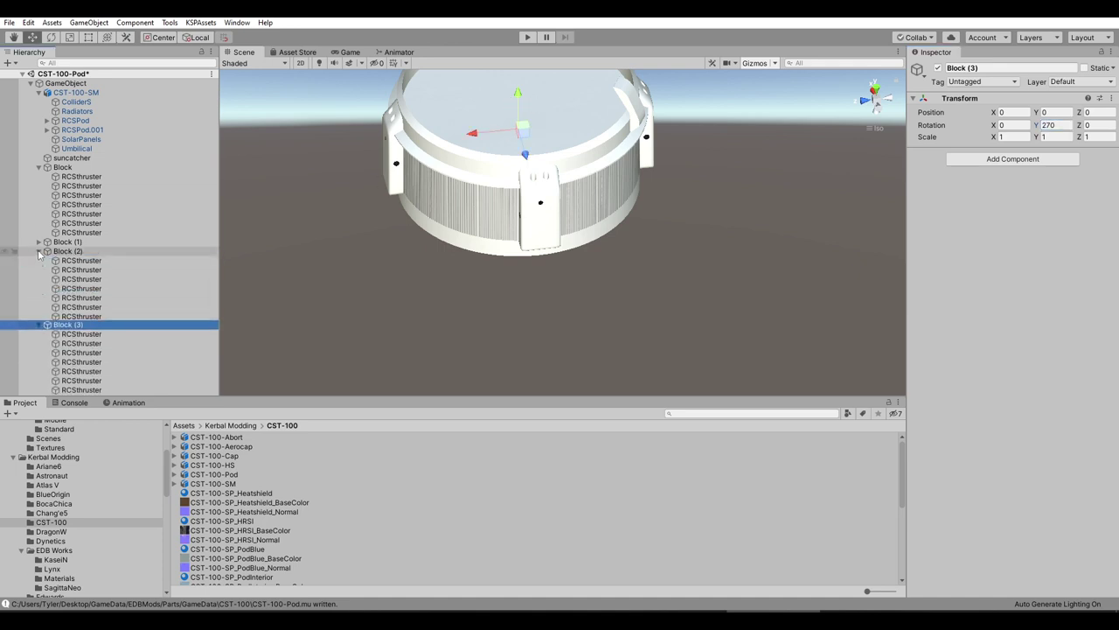
click(38, 242)
click(74, 251)
alt+drag(504, 236, 621, 215)
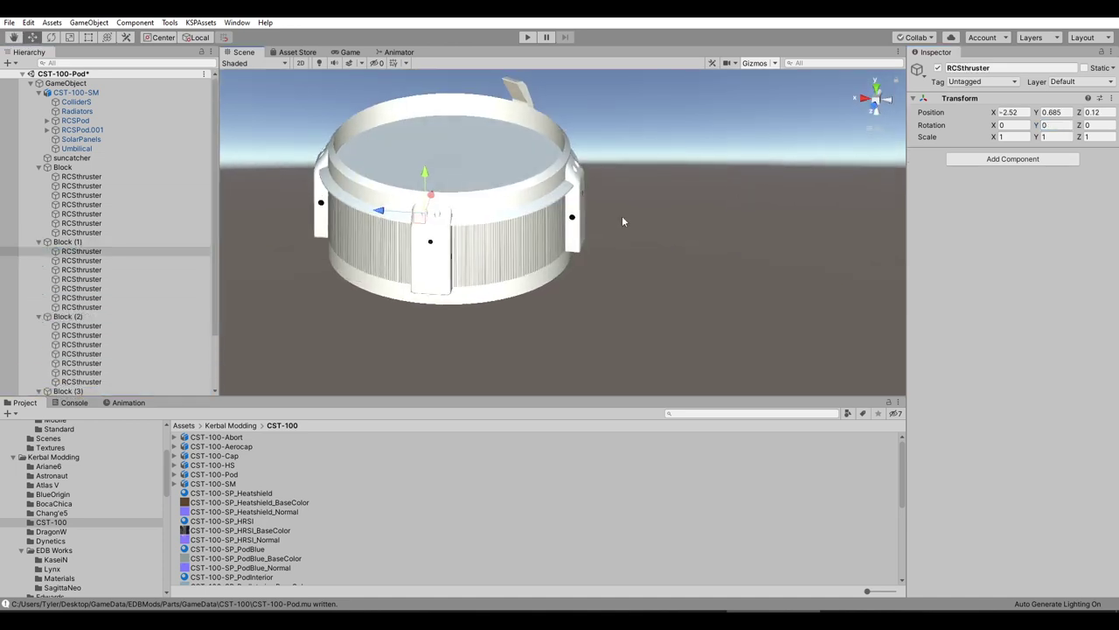
click(84, 270)
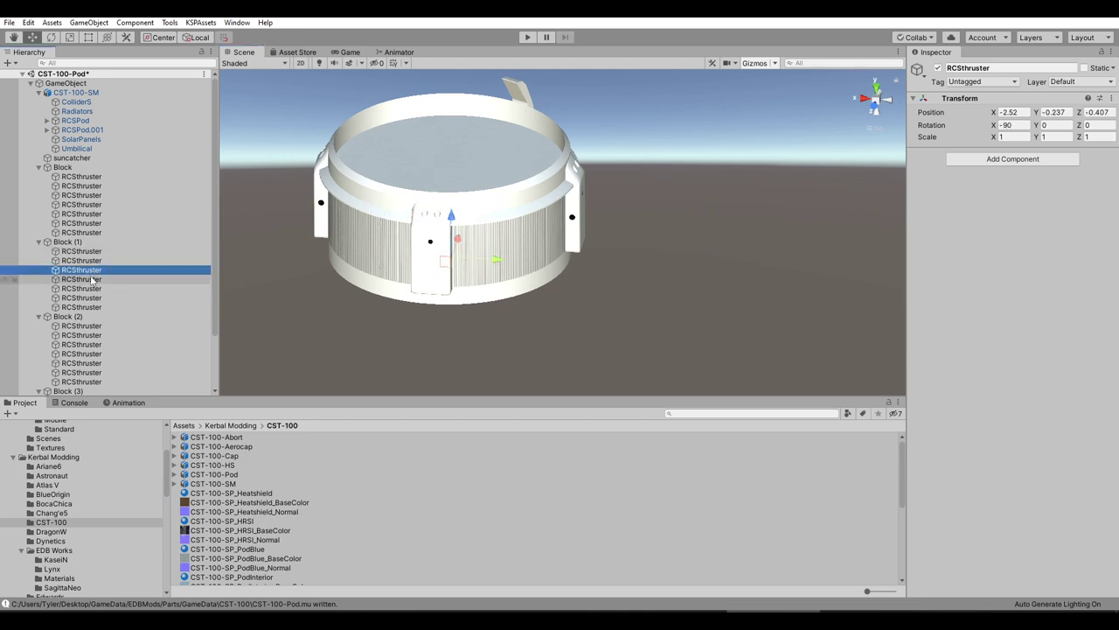
click(83, 279)
click(83, 289)
click(87, 298)
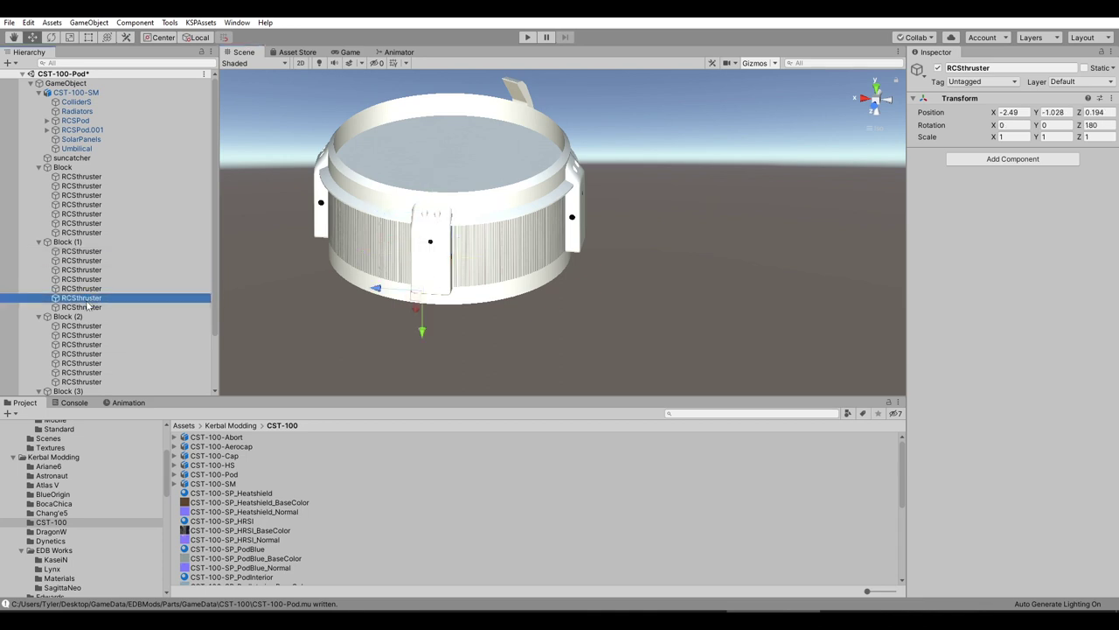
click(88, 307)
- Examine each RCSthruster in Block (2) for correct placement and direction on its thruster pod
click(83, 325)
alt+drag(293, 273, 535, 229)
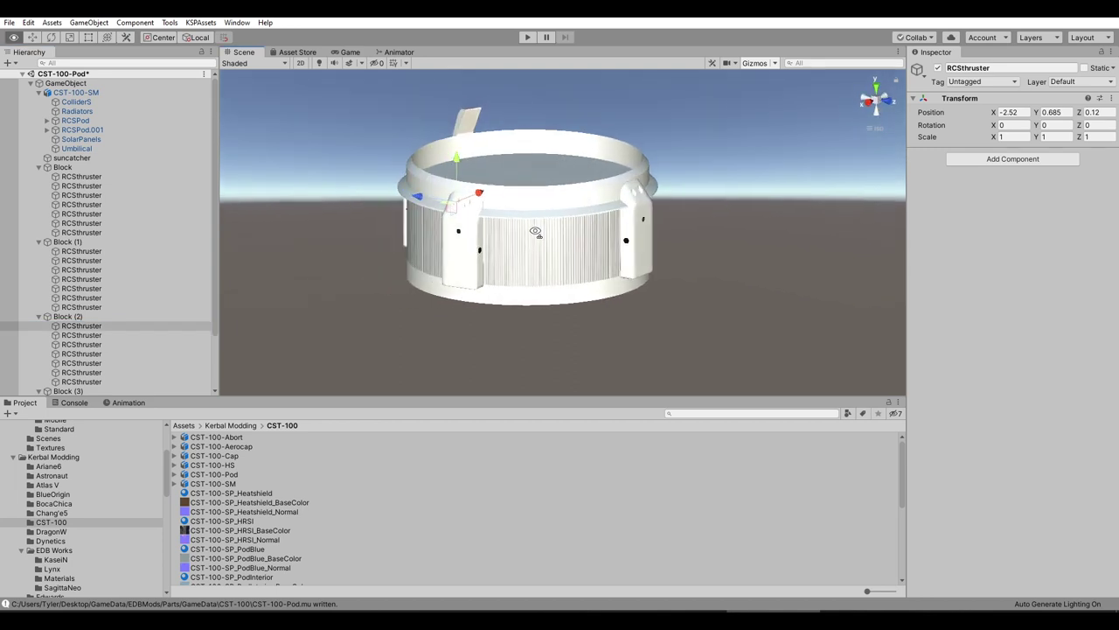
click(98, 334)
click(93, 343)
click(83, 353)
click(83, 363)
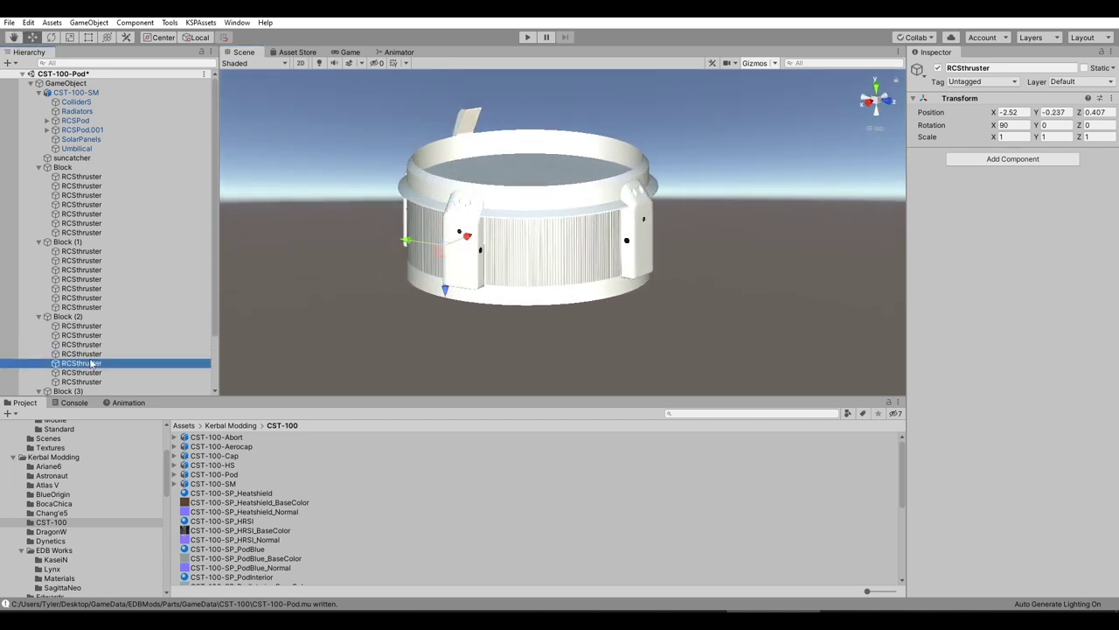
click(83, 372)
click(83, 381)
- Examine the placement and direction of every RCSthruster in Block (3) around its pod
scroll(99, 365, down, 2)
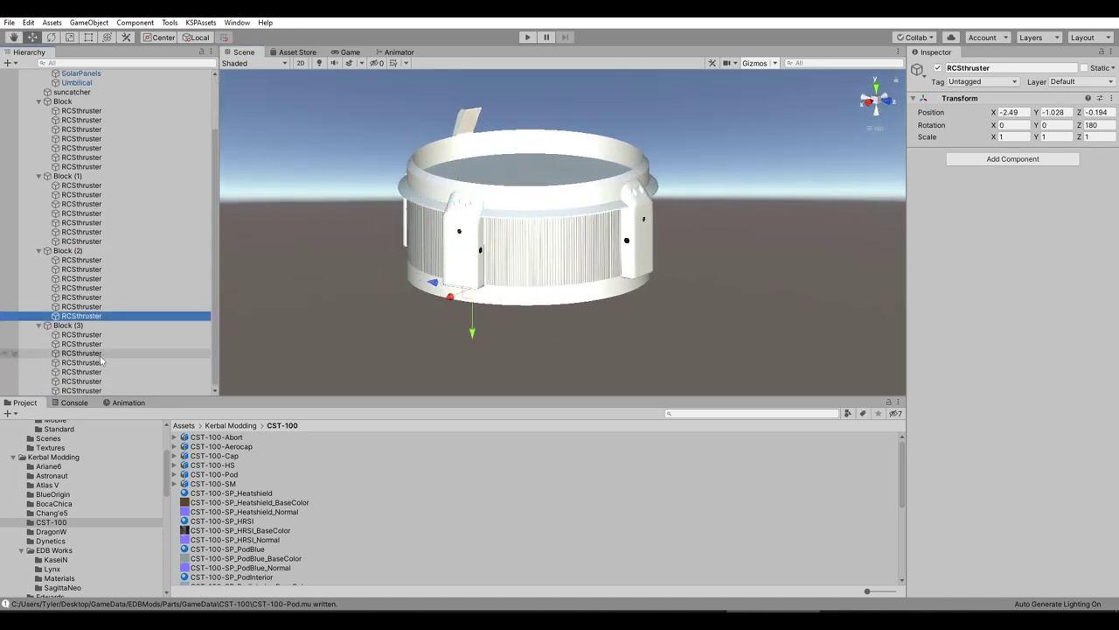
click(95, 335)
alt+drag(293, 271, 527, 260)
click(70, 343)
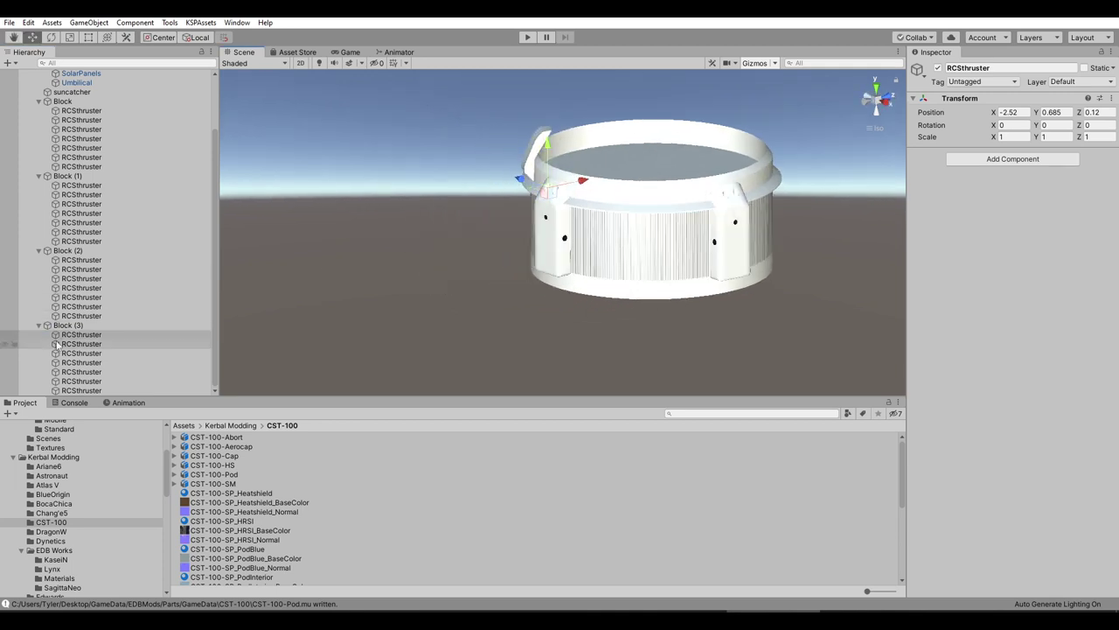
click(70, 354)
click(71, 362)
click(74, 372)
click(74, 381)
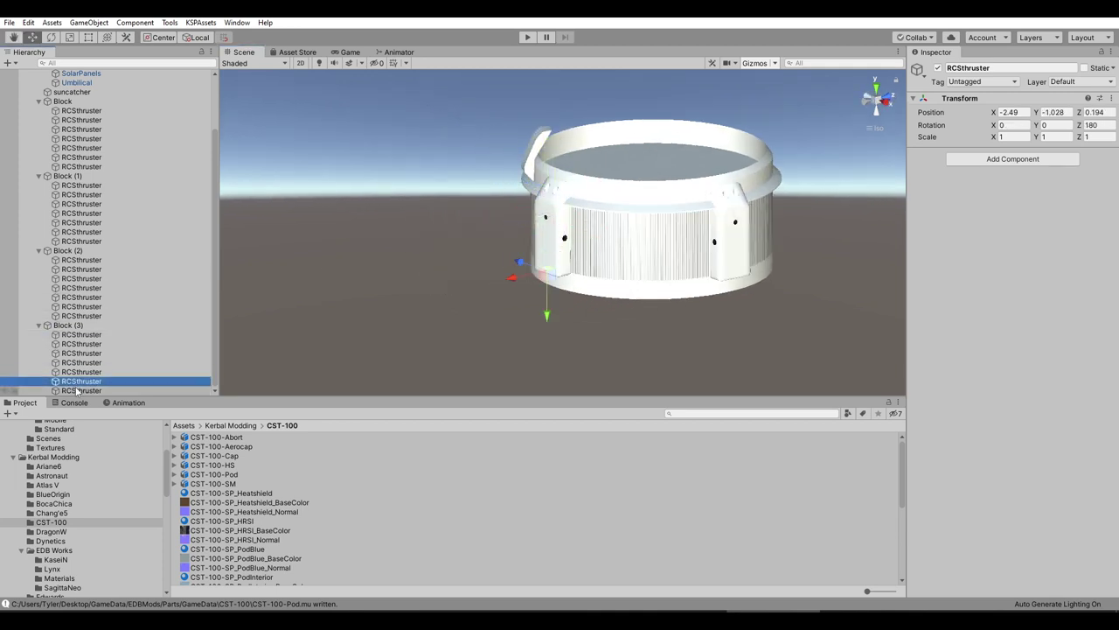
click(74, 390)
- Collapse the four thruster blocks and make Block, Block (1), Block (2) and Block (3) children of CST-100-SM
scroll(61, 183, up, 3)
click(32, 175)
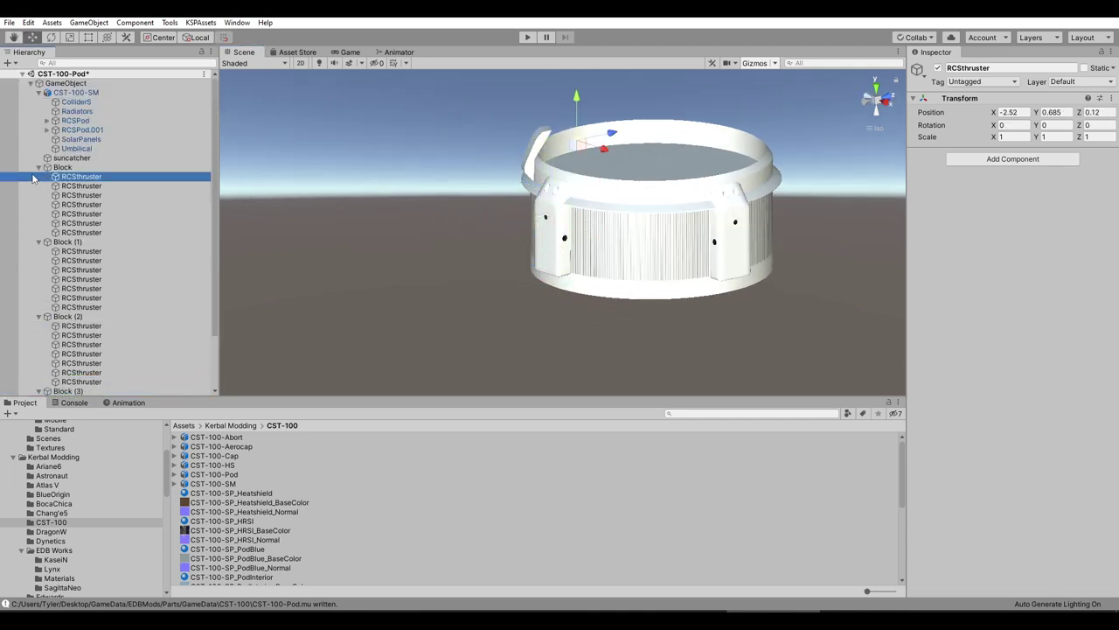
click(39, 167)
click(39, 176)
click(37, 195)
click(39, 186)
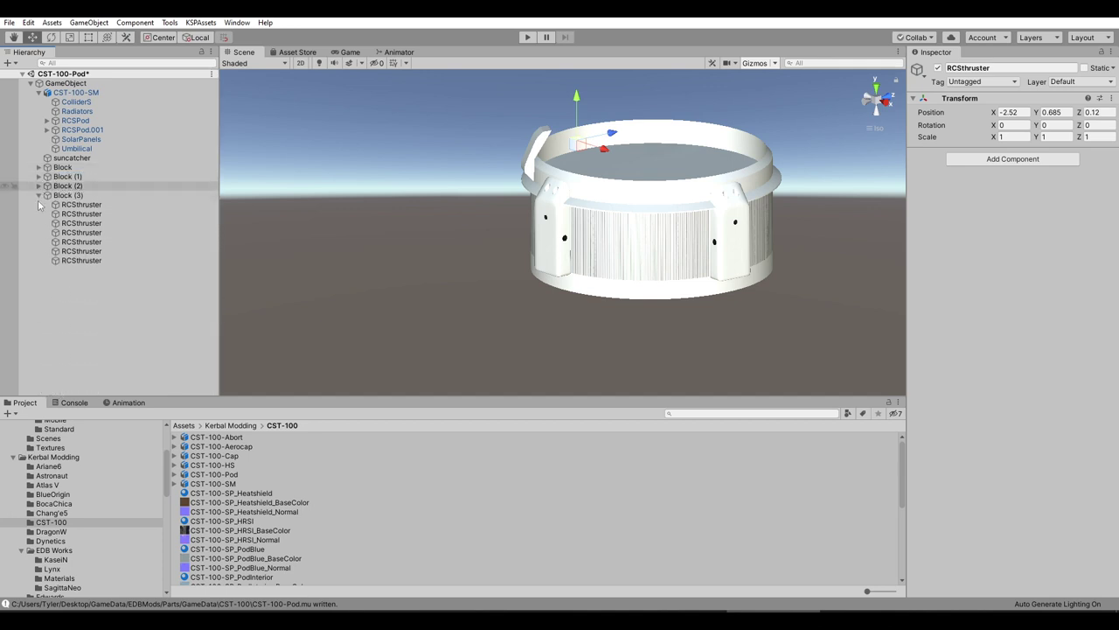
click(39, 195)
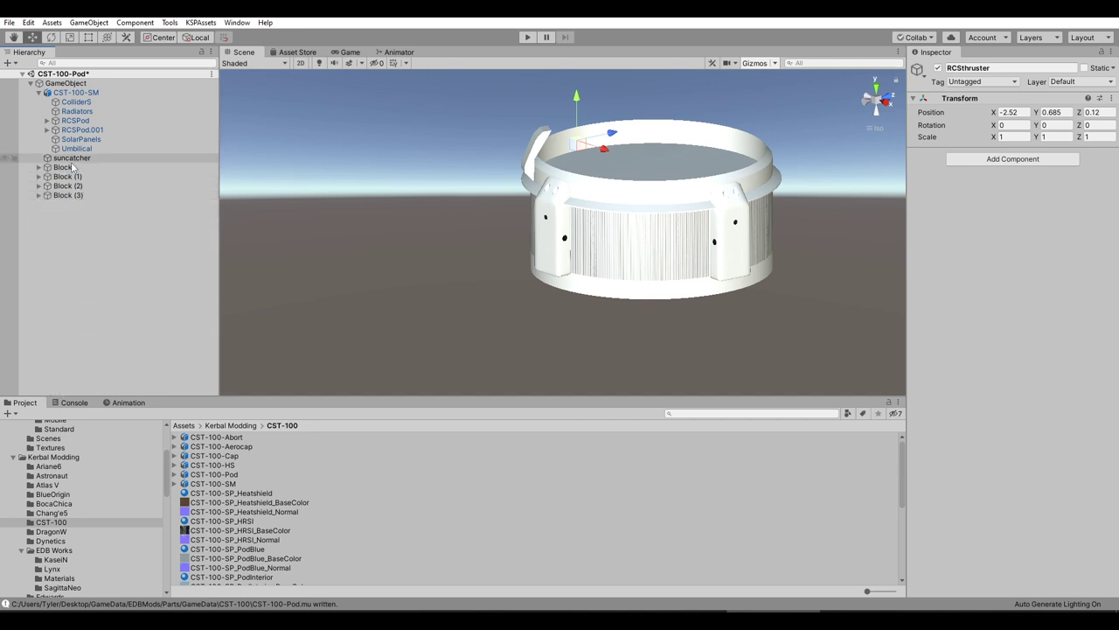
click(72, 167)
key(shift+Down)
key(shift+Down)
key(shift+Down)
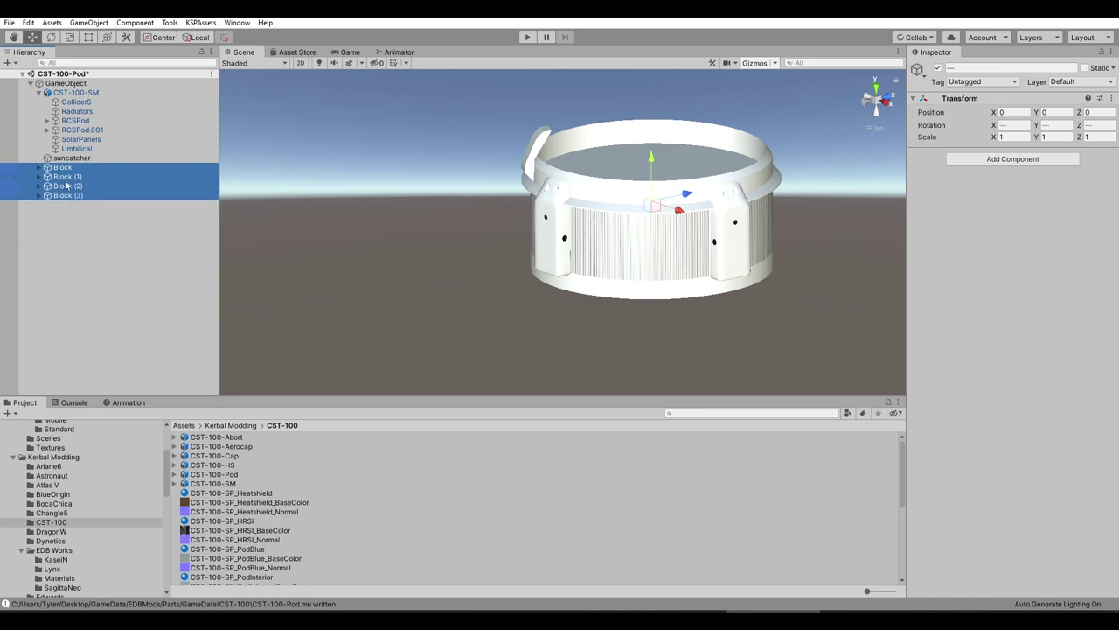
drag(65, 185, 79, 93)
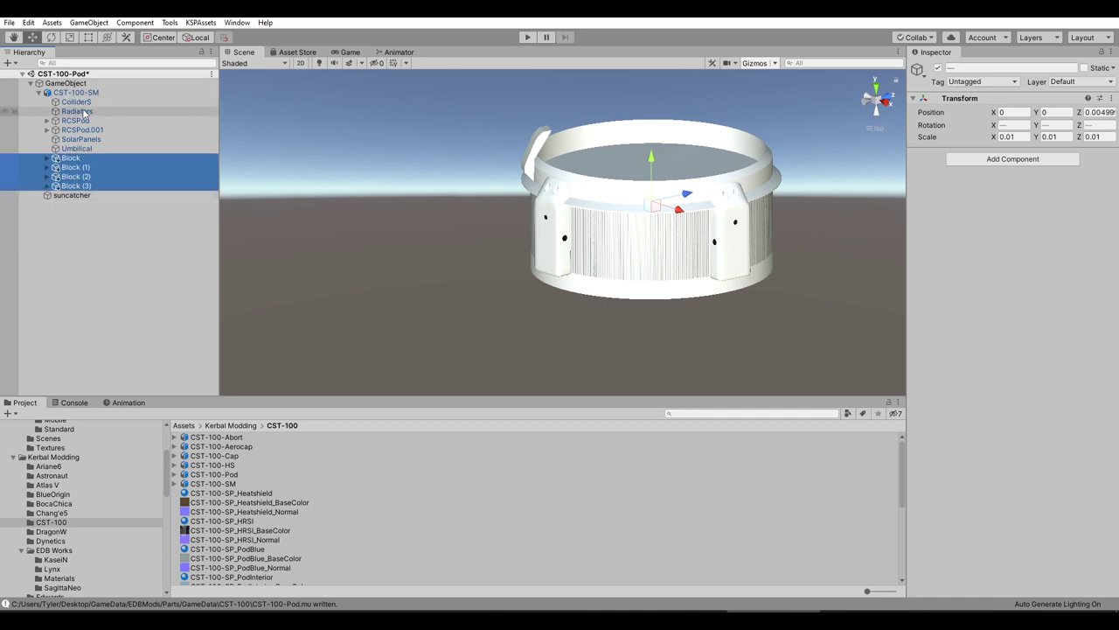
- Save the scene as CST-100-SM and write the root GameObject's part model with the model name CST-100-SM
click(66, 83)
double_click(1021, 169)
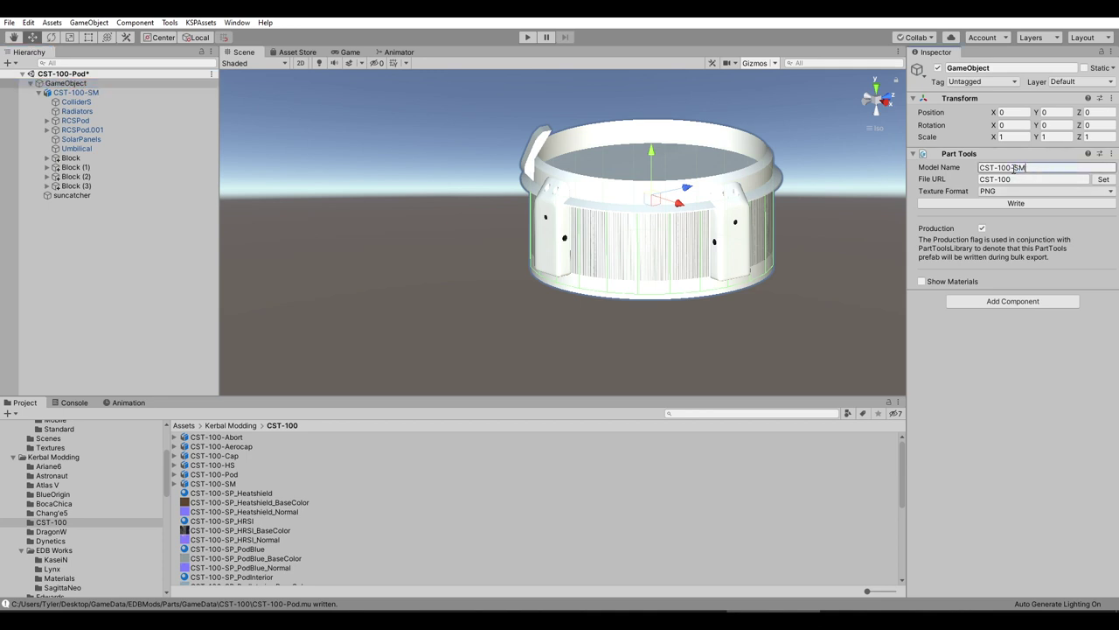
click(1009, 204)
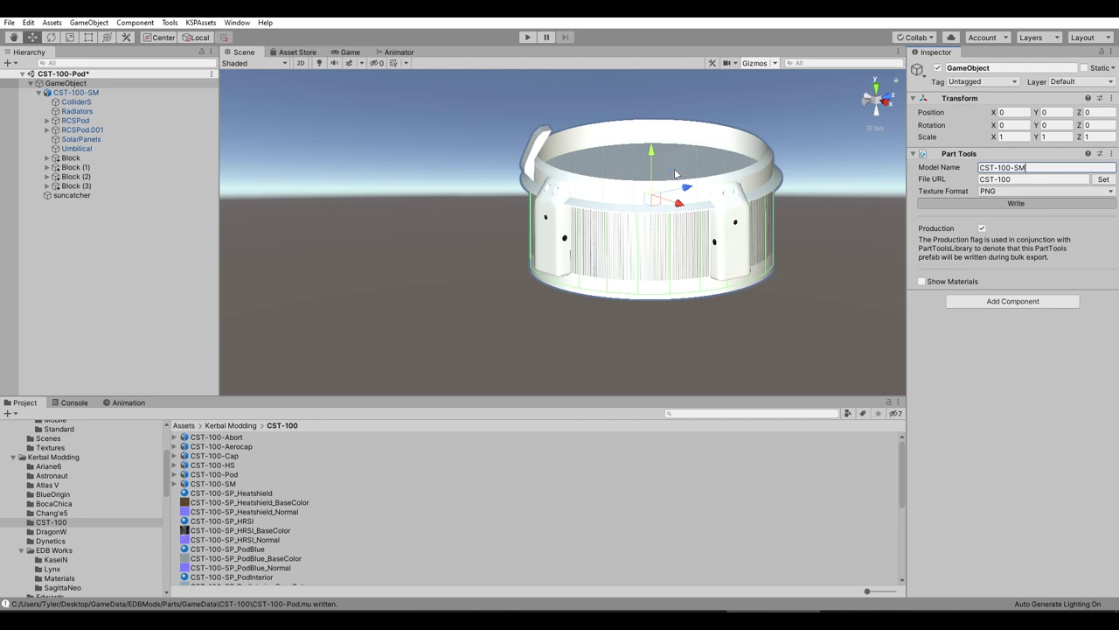
click(1014, 203)
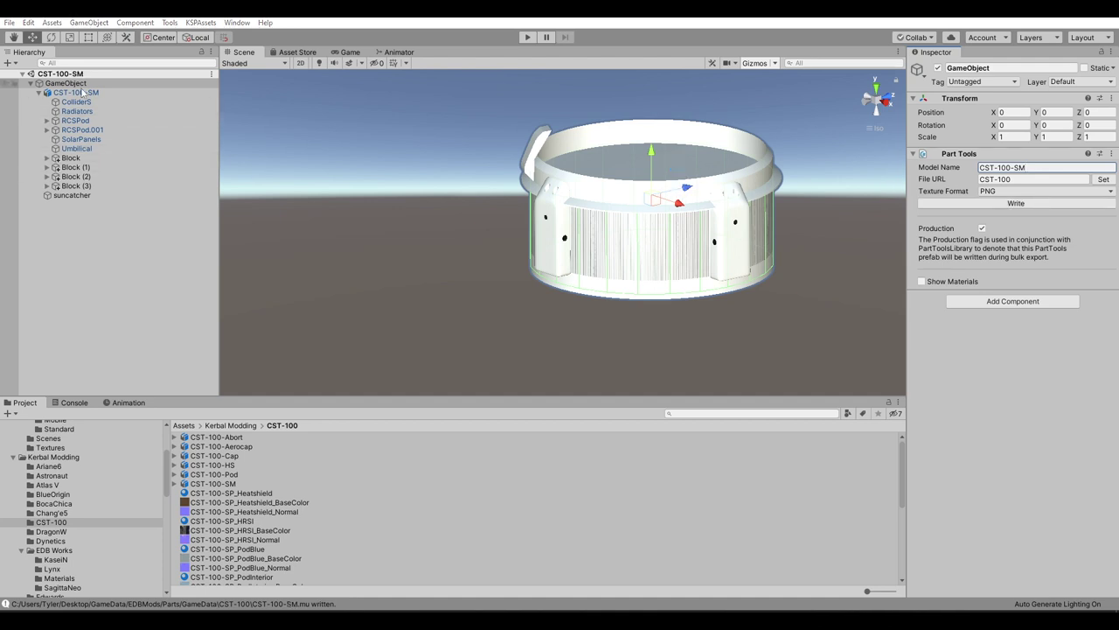
click(994, 178)
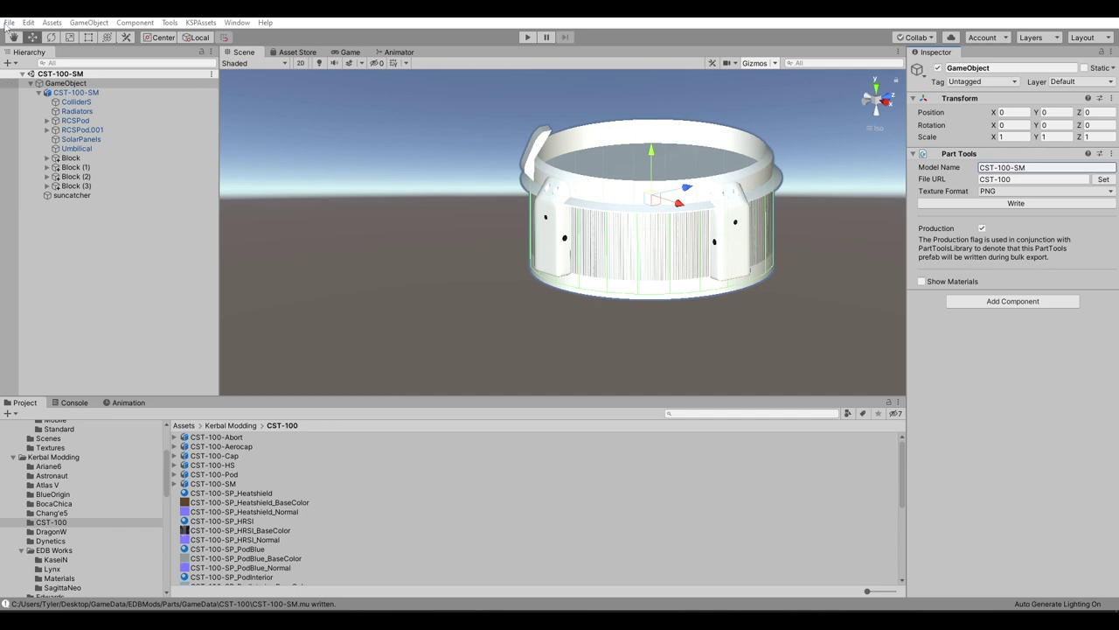
- Open the existing LynxInt.unity scene from the project's Assets folder
click(9, 22)
click(31, 50)
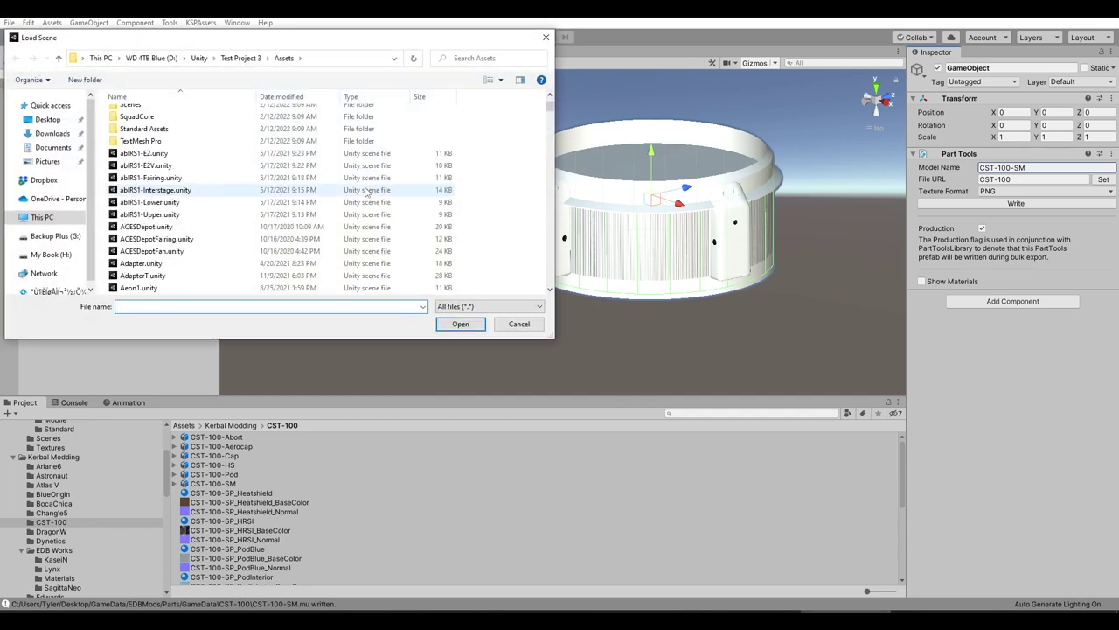
scroll(367, 190, down, 10)
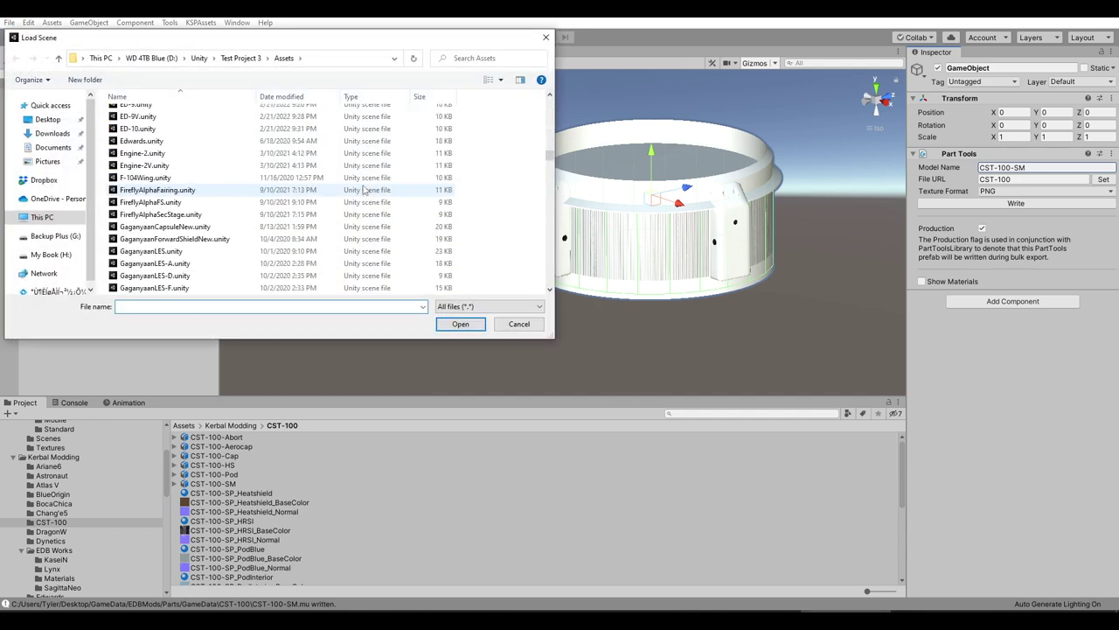
scroll(366, 190, down, 9)
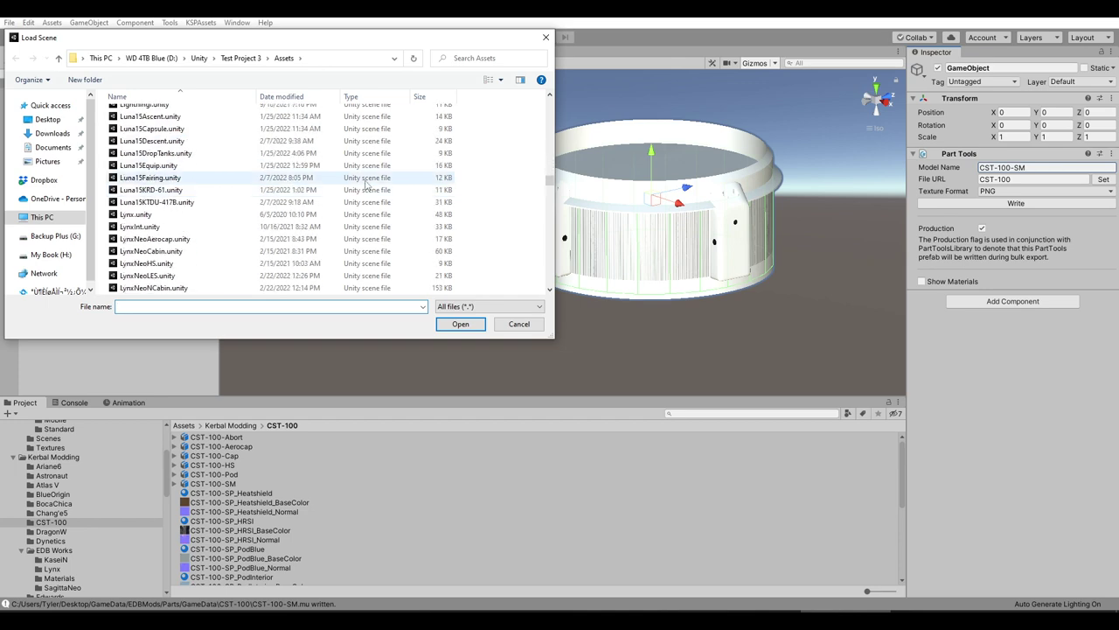
click(317, 227)
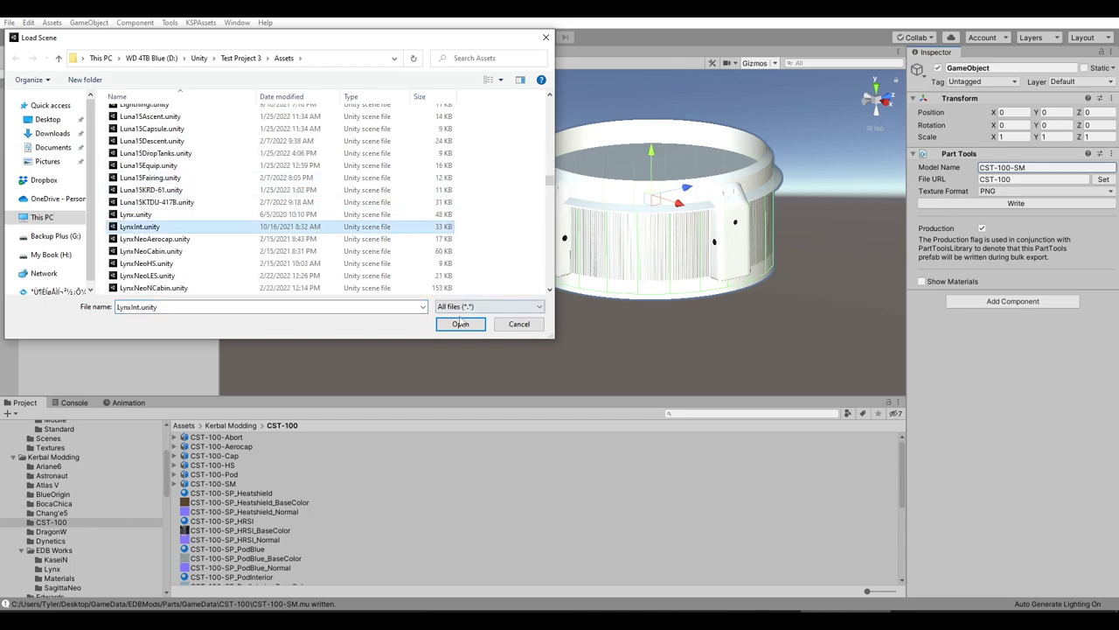
scroll(701, 262, up, 4)
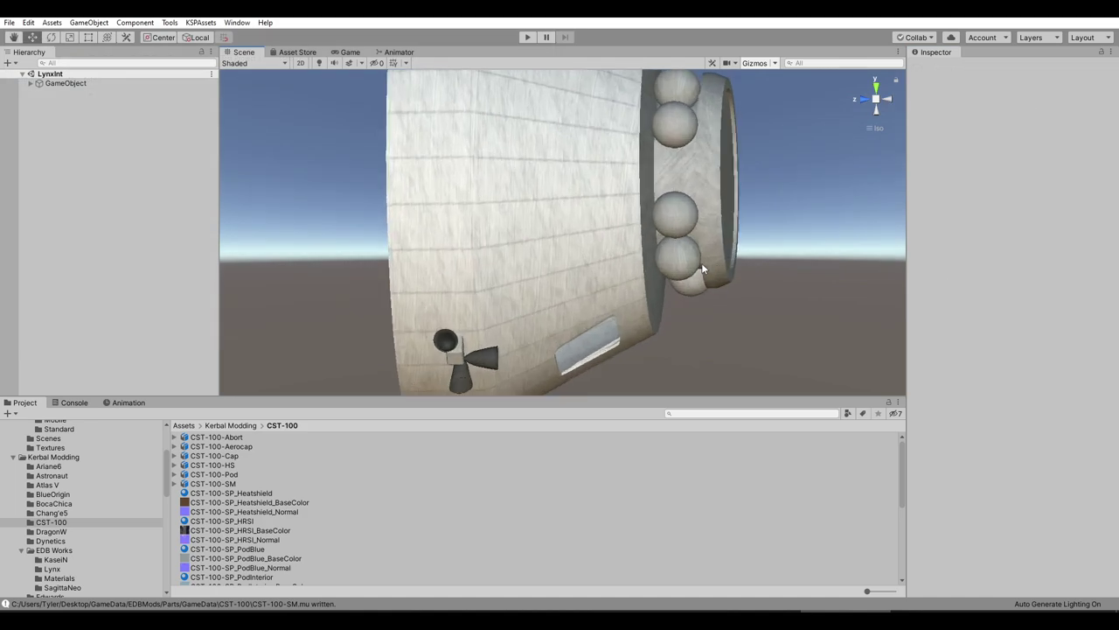
- Examine the Lynx capsule's orientation, exterior and seat interior from several angles
right_drag(701, 263, 619, 200)
mouse_move(618, 201)
alt+mouse_down()
mouse_move(552, 163)
mouse_move(573, 213)
mouse_move(458, 169)
mouse_move(617, 178)
mouse_move(466, 242)
mouse_move(475, 215)
mouse_move(518, 238)
alt+mouse_up()
alt+drag(517, 238, 614, 217)
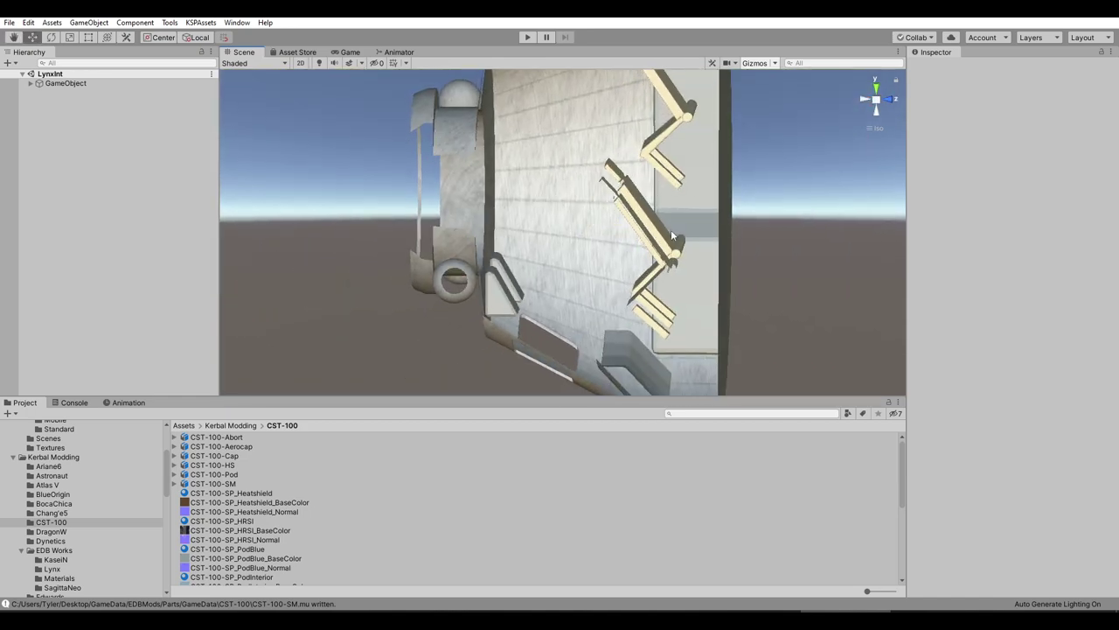
alt+drag(672, 236, 672, 134)
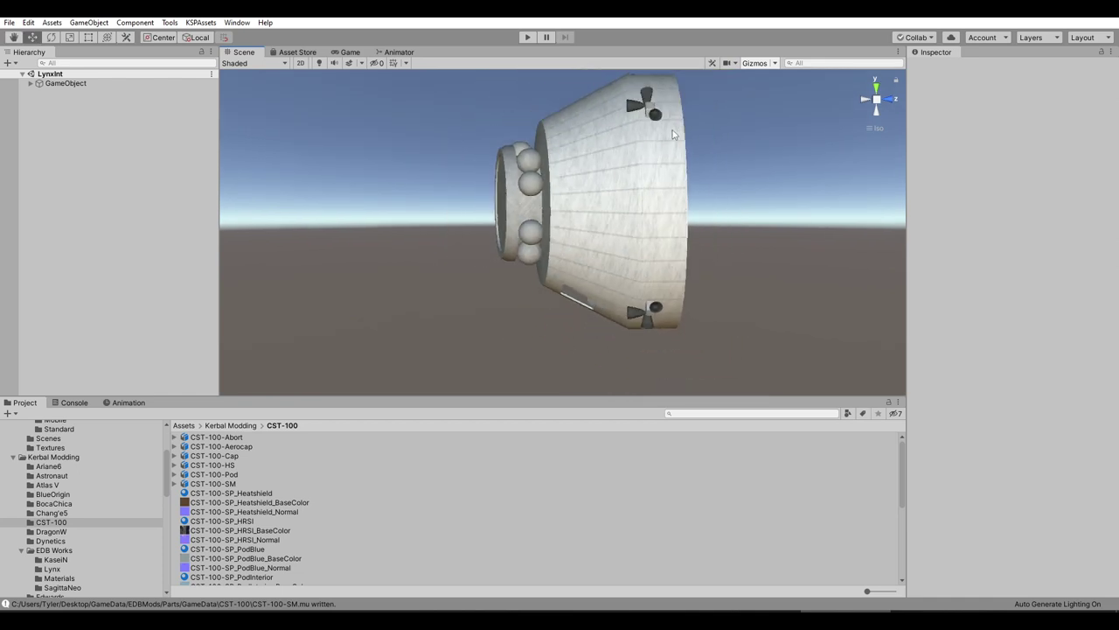
scroll(673, 133, down, 4)
alt+drag(494, 175, 799, 187)
alt+drag(529, 207, 796, 164)
alt+drag(605, 190, 635, 223)
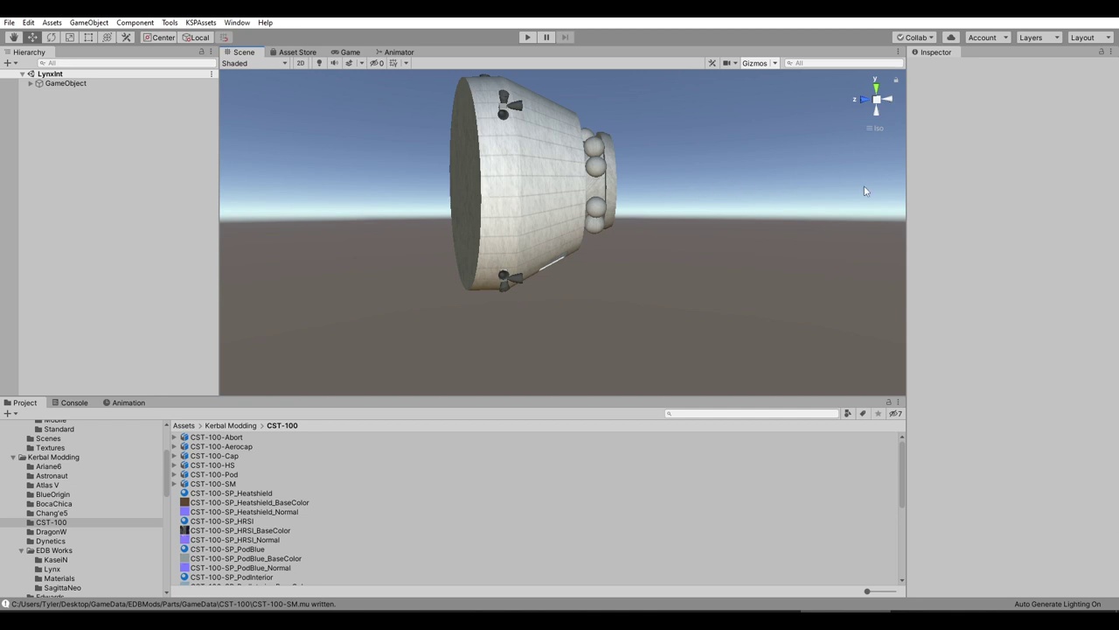
alt+drag(865, 190, 779, 204)
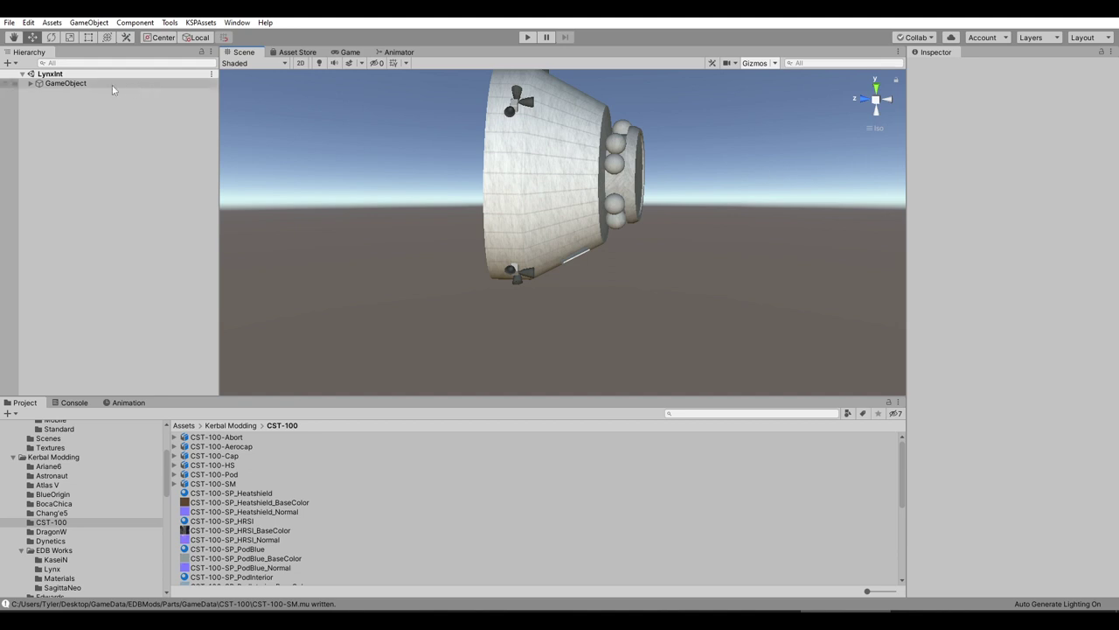
- Set the root GameObject's Part Tools File URL to CST-100-Int and expand its child objects
click(61, 83)
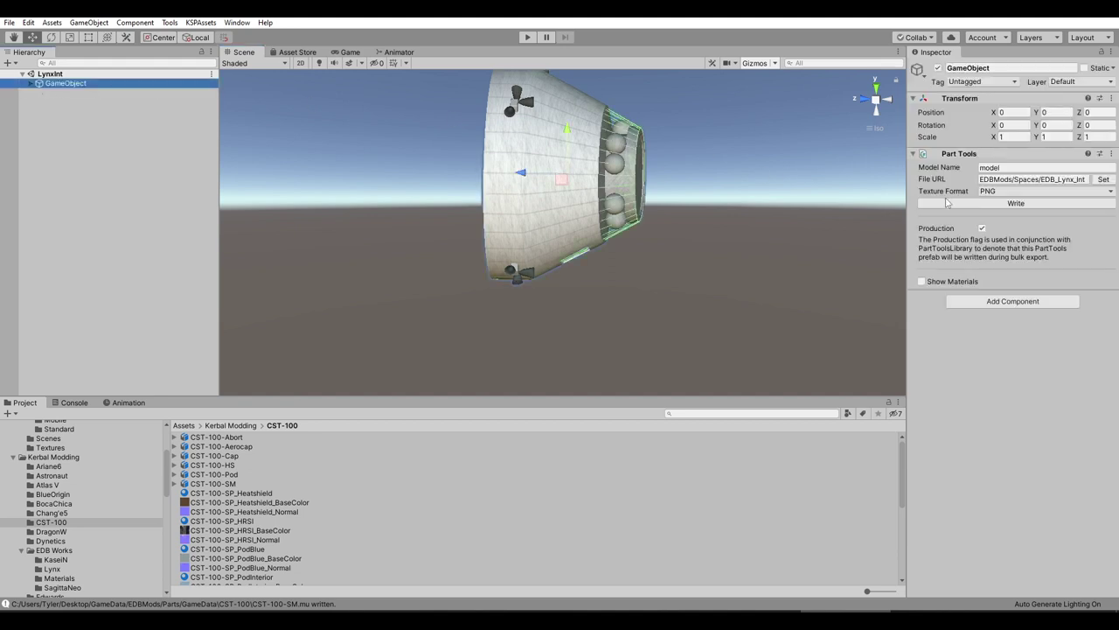
click(1085, 180)
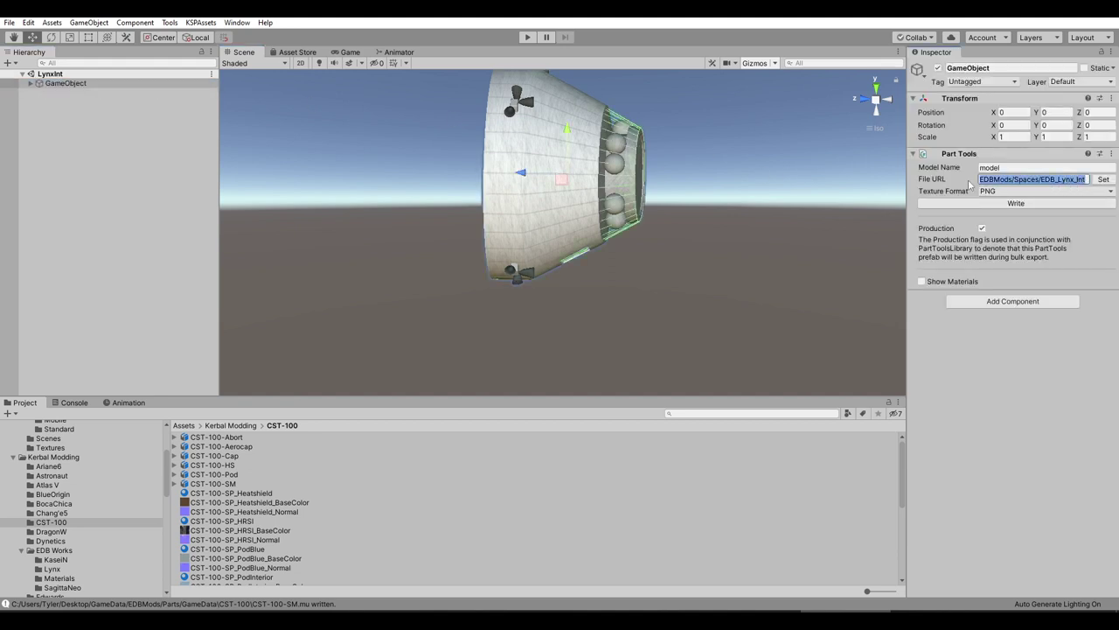
text(CST-100)
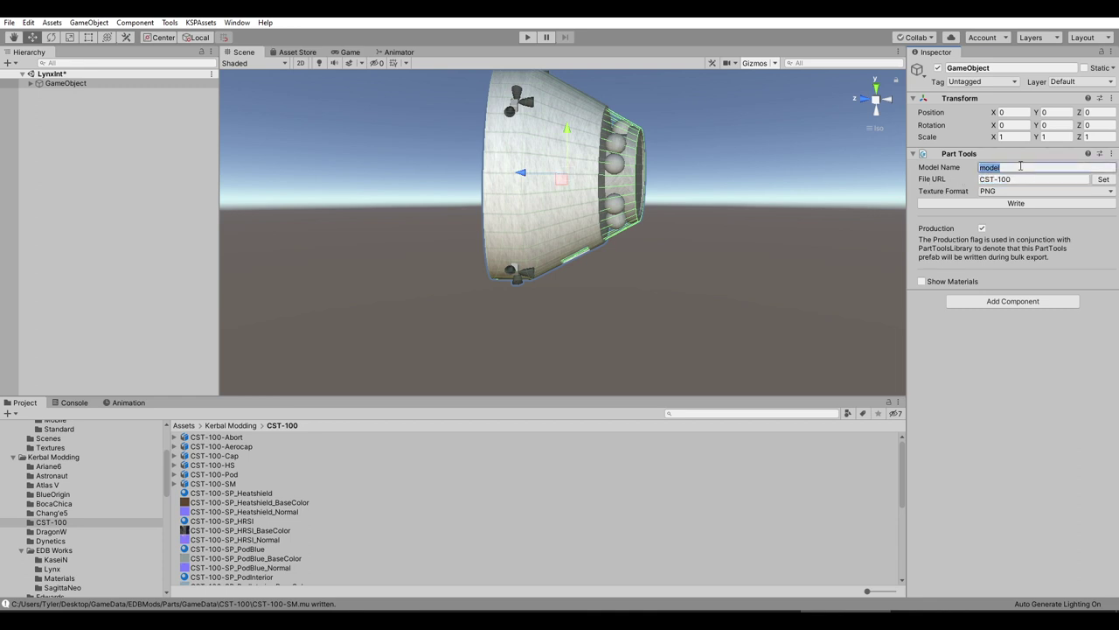
click(32, 83)
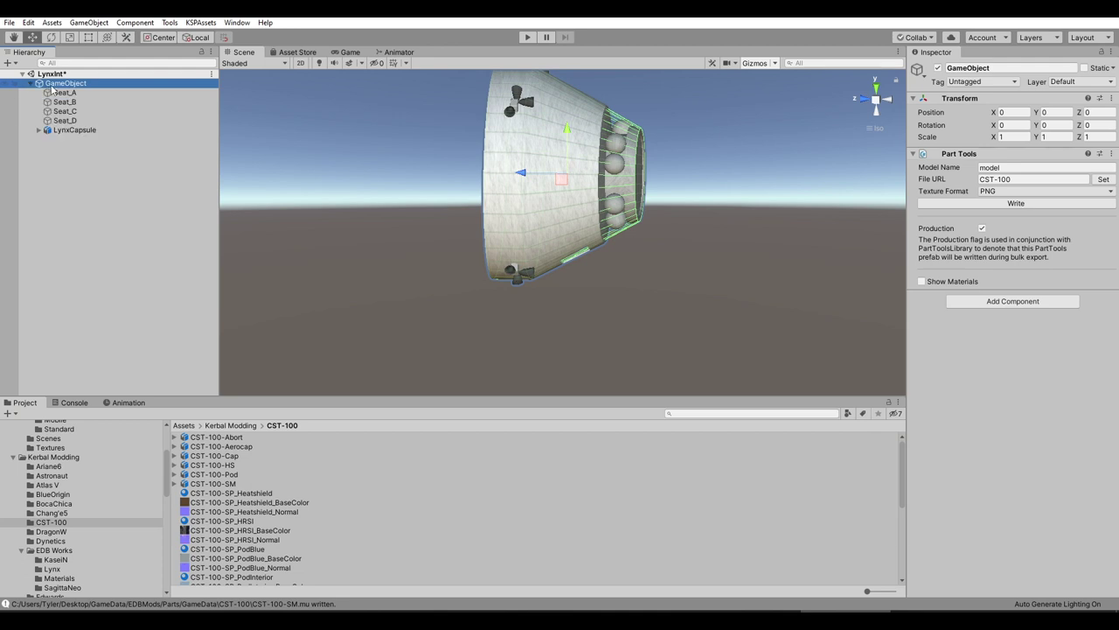
click(1041, 178)
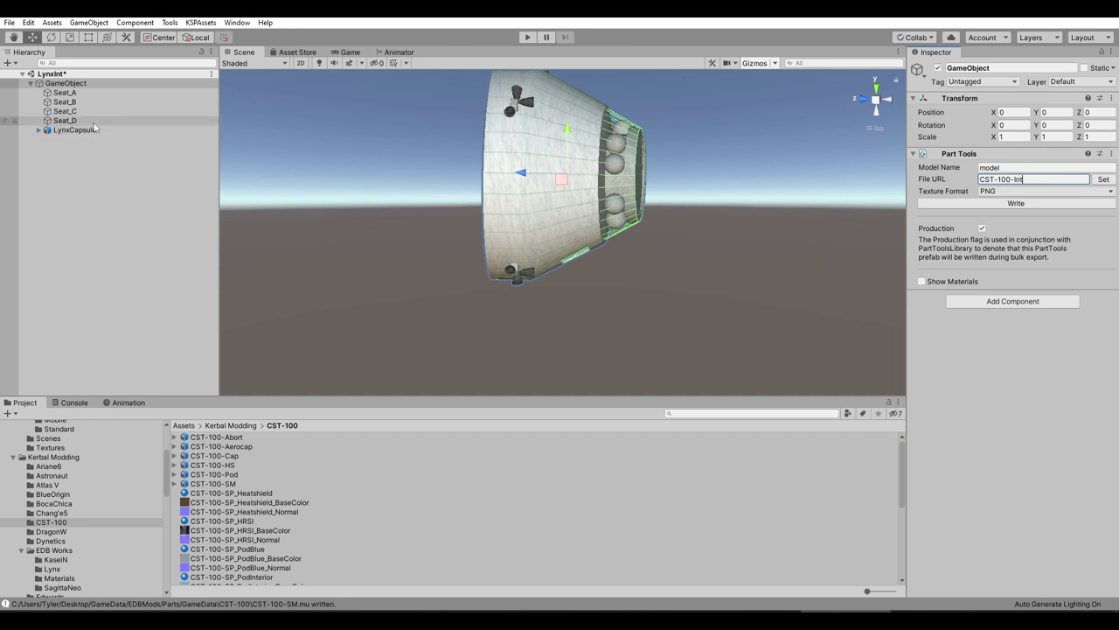
- Check the transforms and layers of Seat_D, Seat_C, Seat_B and Seat_A, and inspect LynxCapsule with its child parts
click(67, 120)
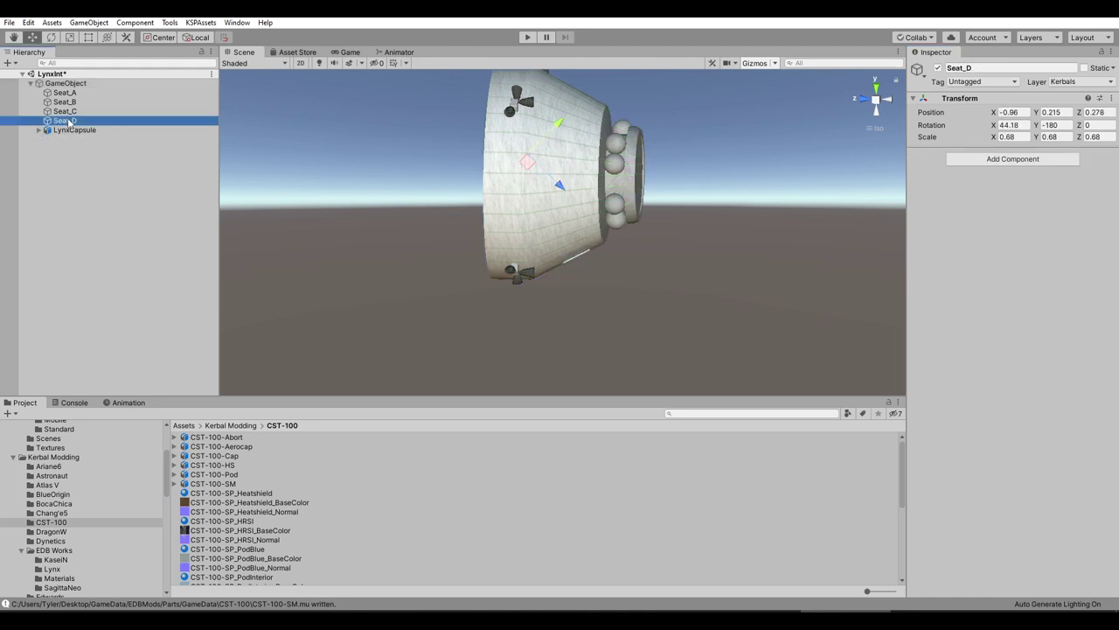
click(69, 111)
click(68, 102)
click(70, 93)
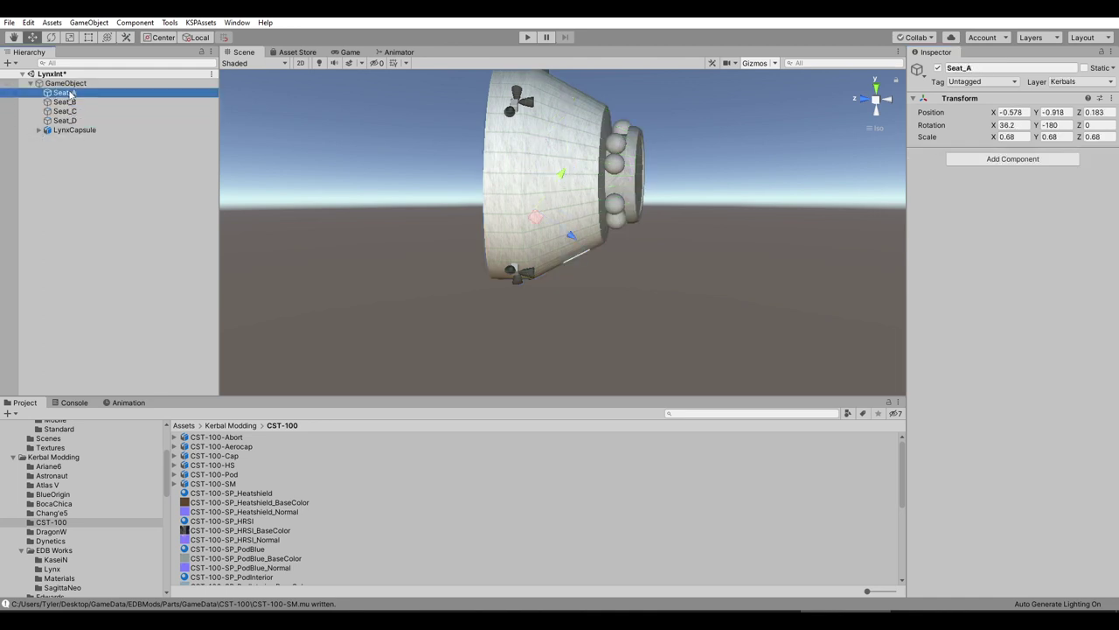
click(38, 129)
click(74, 130)
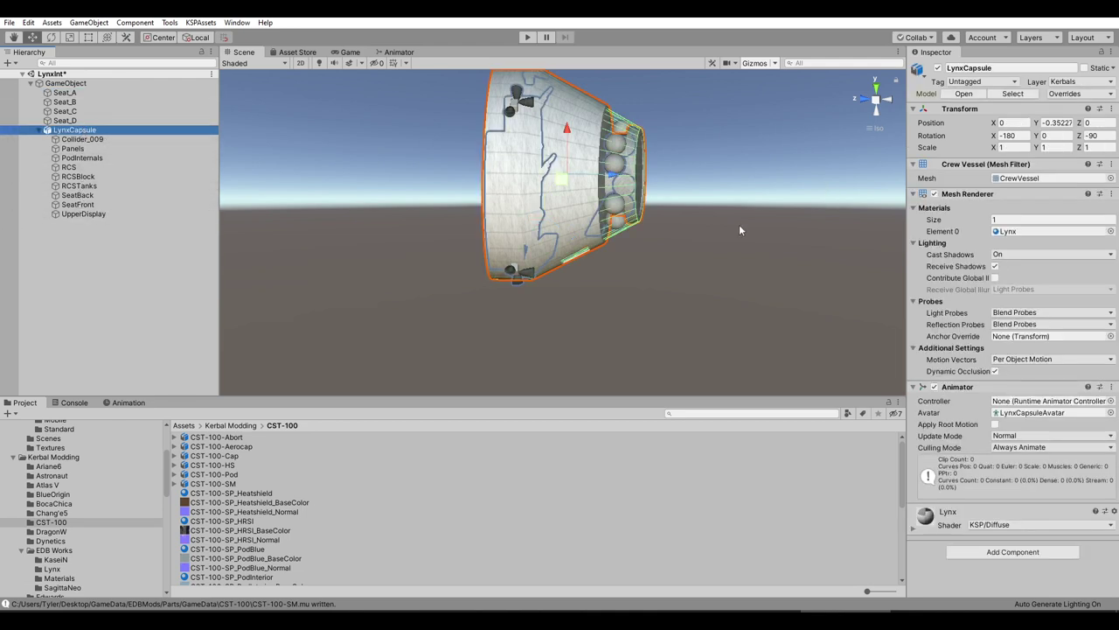
- Add the CST-100-Pod model to the scene as a child of the root GameObject
scroll(739, 230, down, 2)
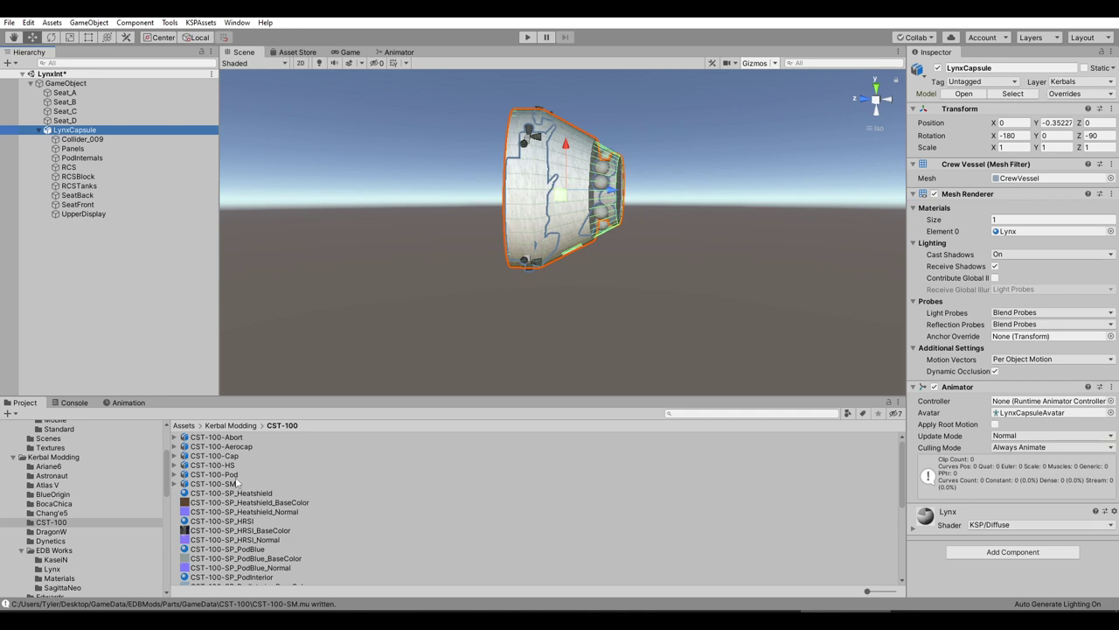
drag(229, 475, 74, 87)
alt+drag(674, 229, 651, 200)
scroll(551, 123, up, 8)
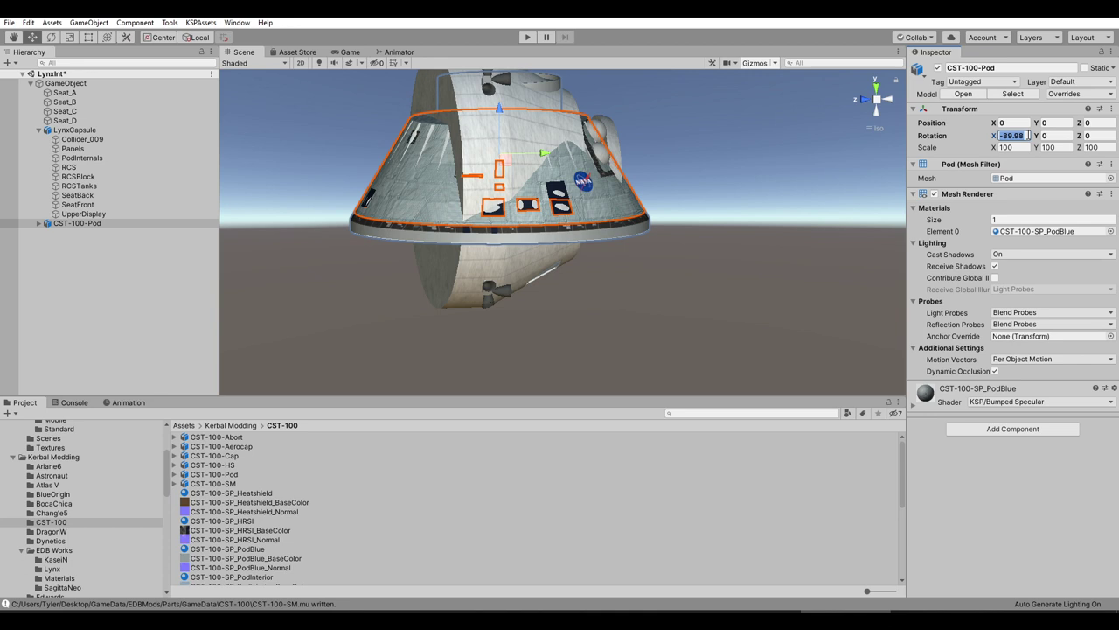
- Set CST-100-Pod's X rotation to 180 so it faces the same way as the Lynx capsule
text(0)
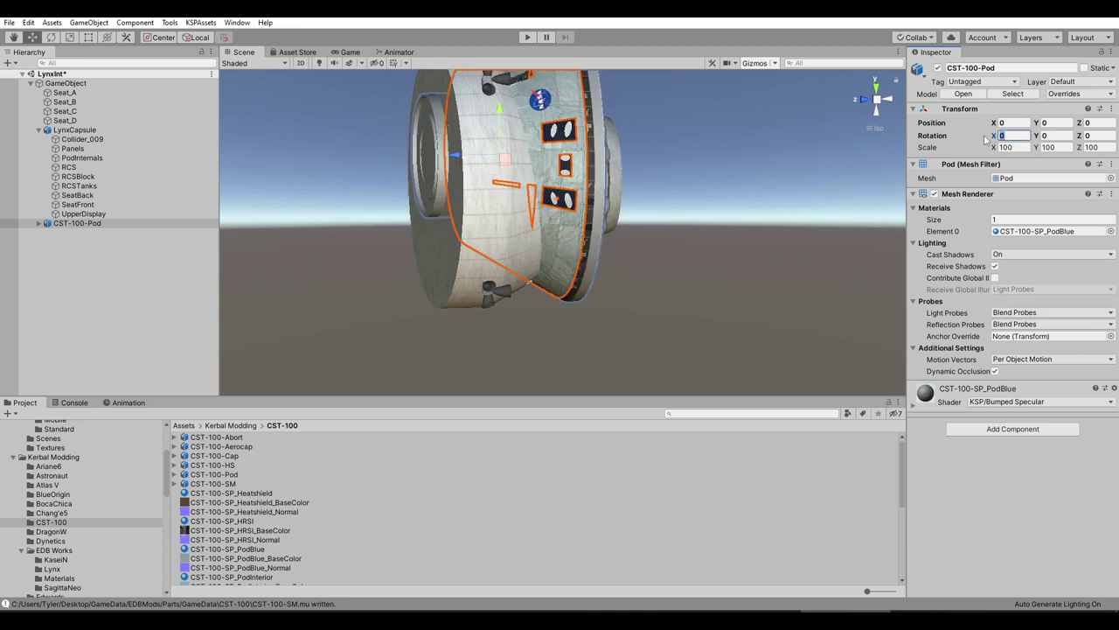
text(90)
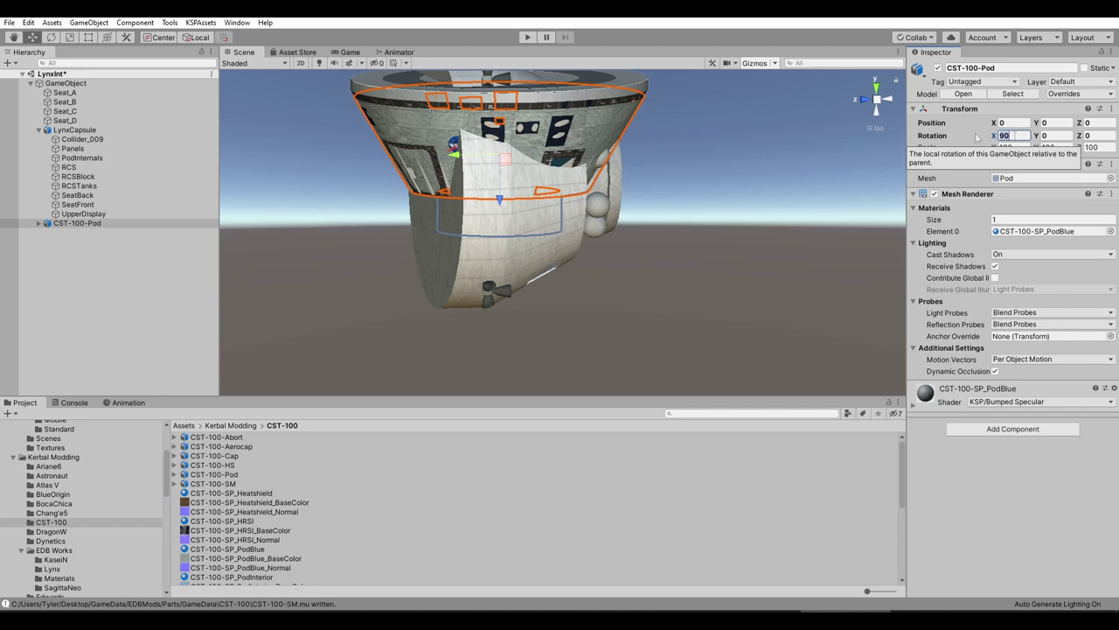
text(180)
key(Return)
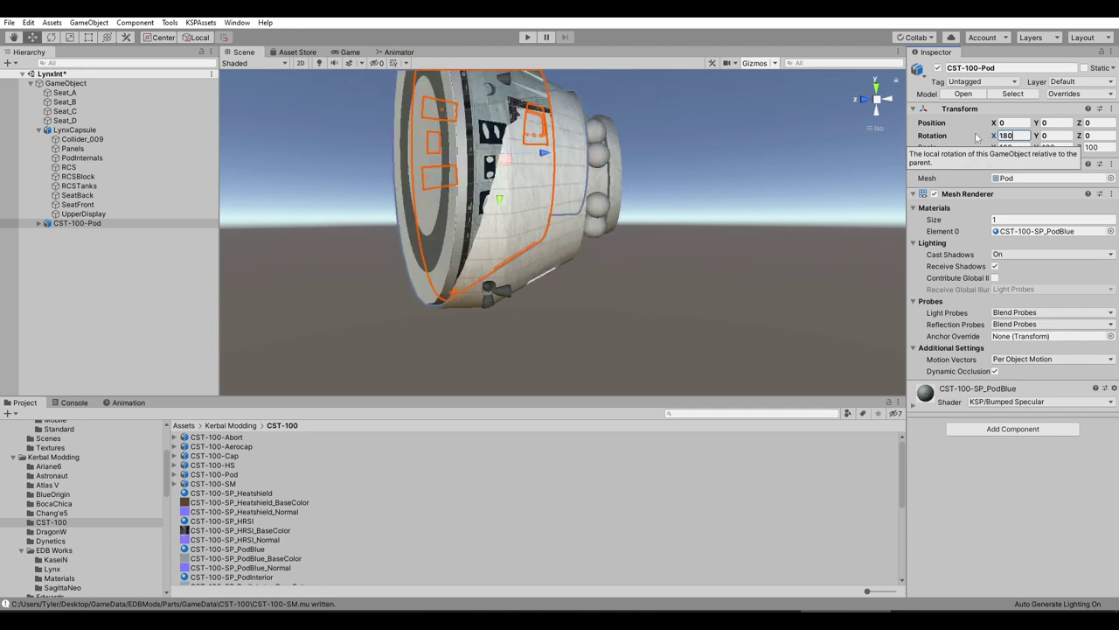
- Compare the overlapping pods and turn off LynxCapsule's Mesh Renderer to hide its outer hull
right_drag(445, 245, 523, 234)
middle_drag(557, 148, 528, 356)
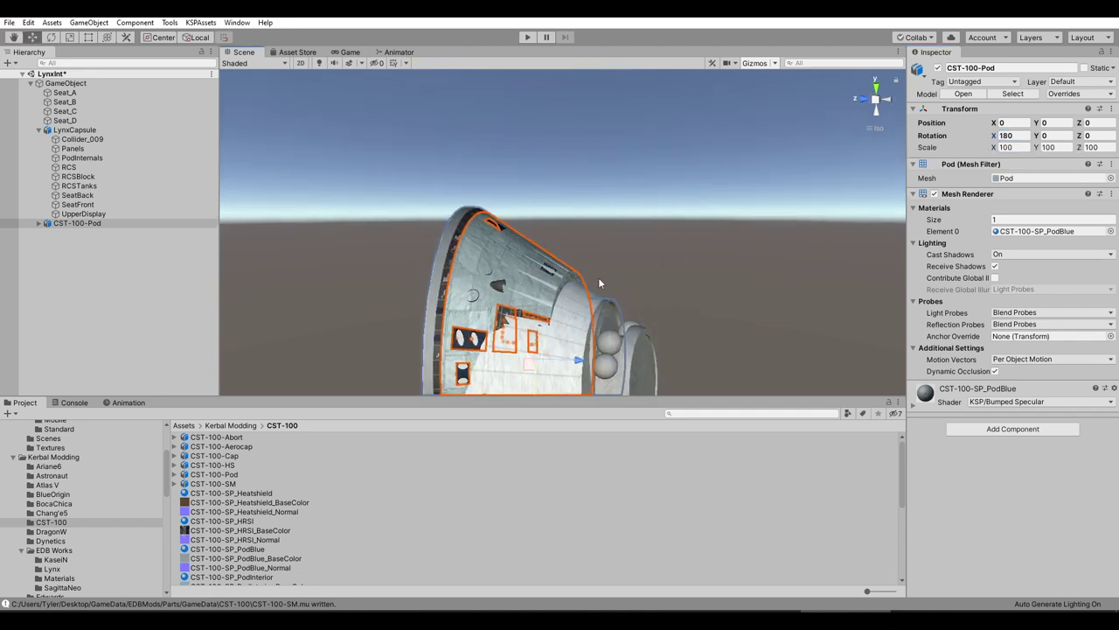
right_drag(598, 277, 631, 250)
middle_drag(512, 379, 605, 299)
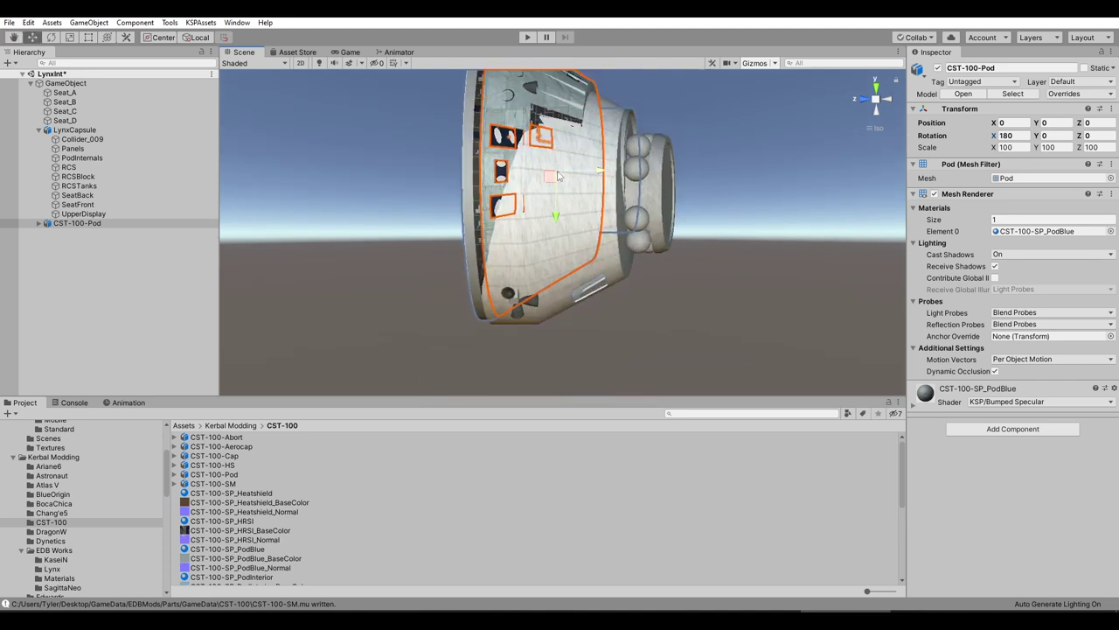
alt+drag(626, 194, 613, 274)
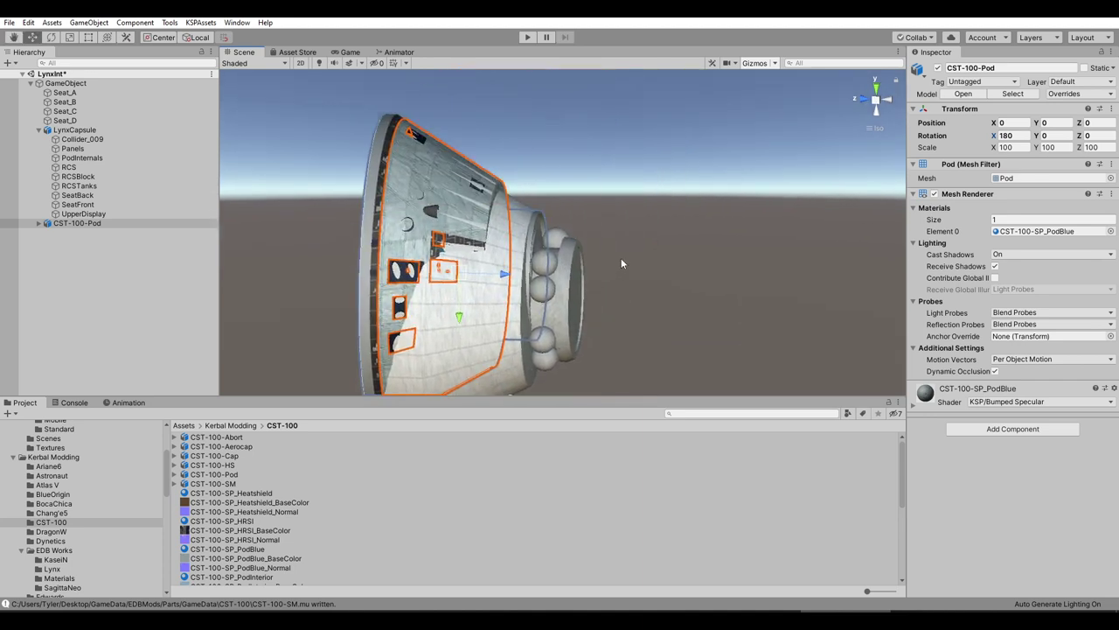
middle_drag(601, 299, 638, 227)
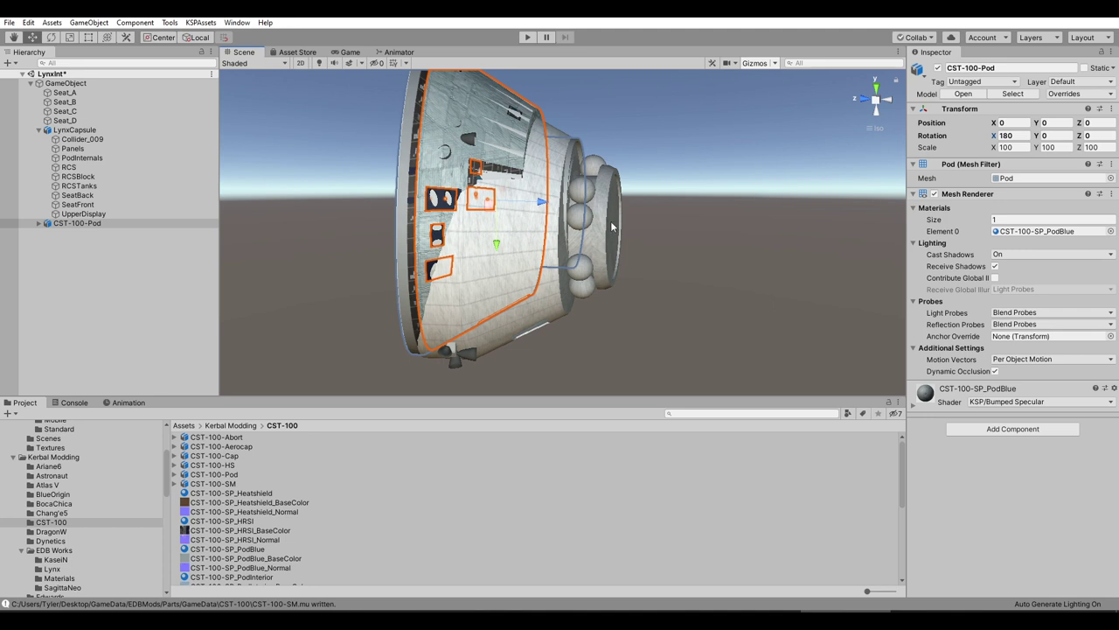
click(74, 129)
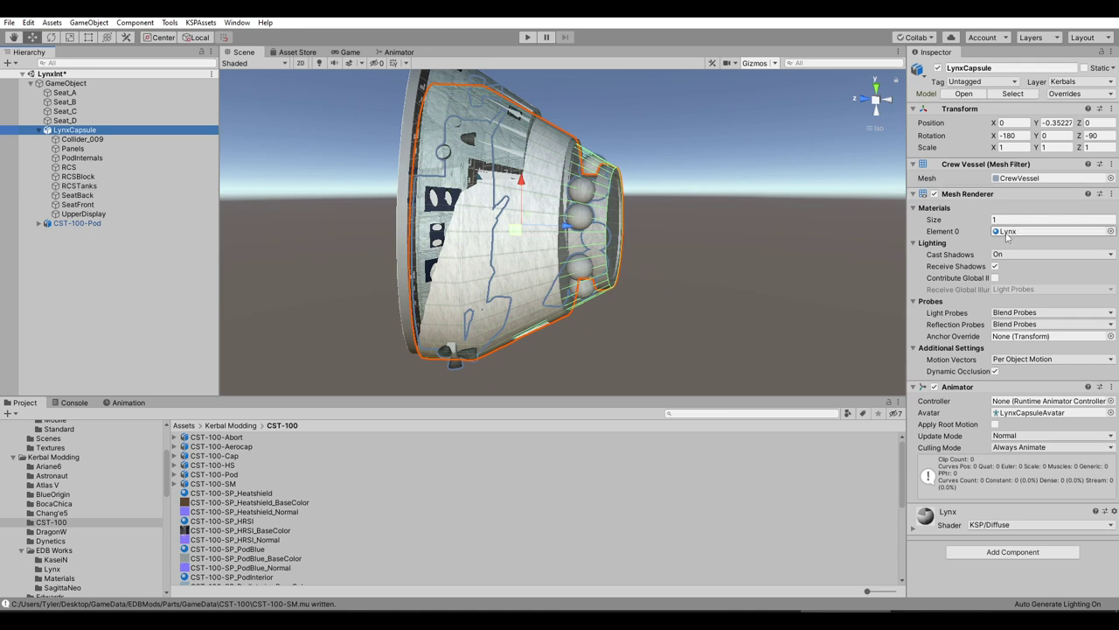
click(934, 194)
- Move LynxCapsule along Z to about -2.466, clear of the CST-100 pod
alt+drag(694, 247, 494, 251)
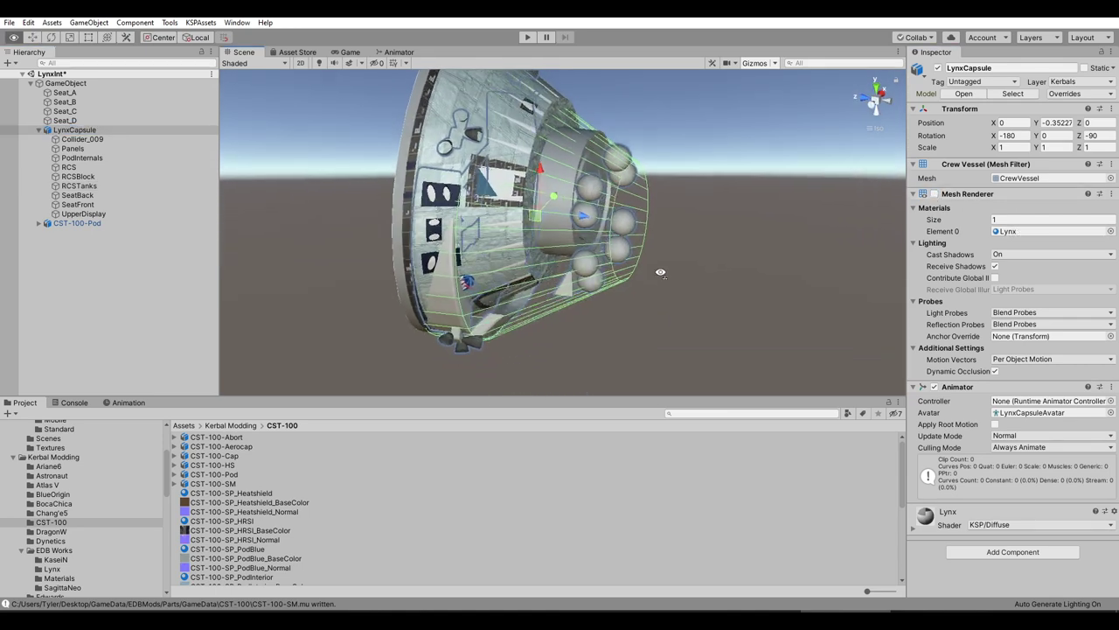
click(86, 131)
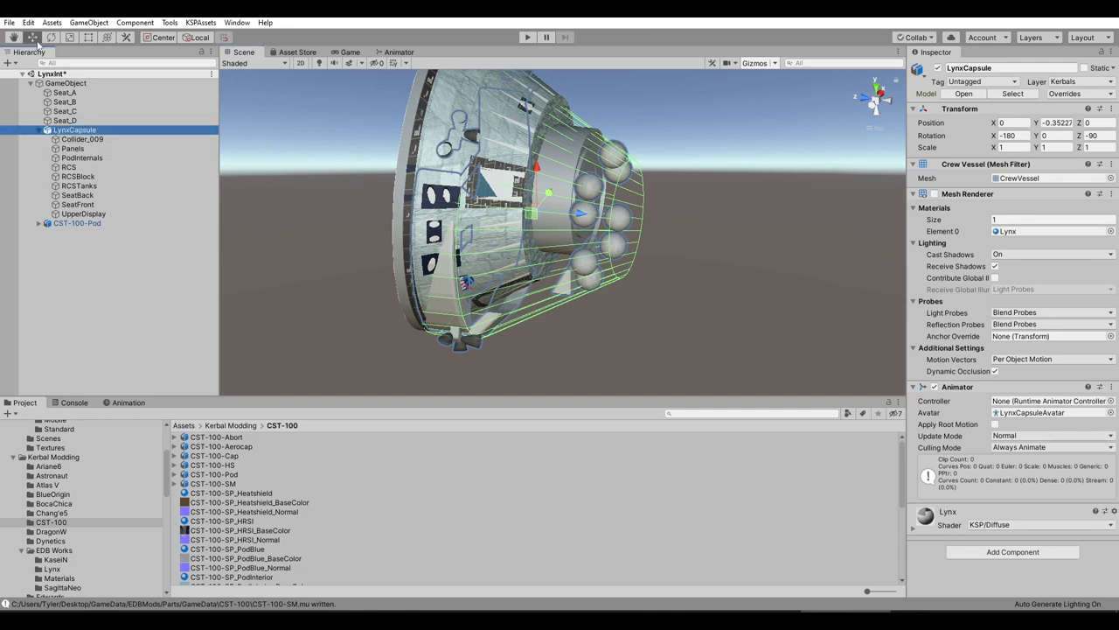
drag(579, 215, 635, 186)
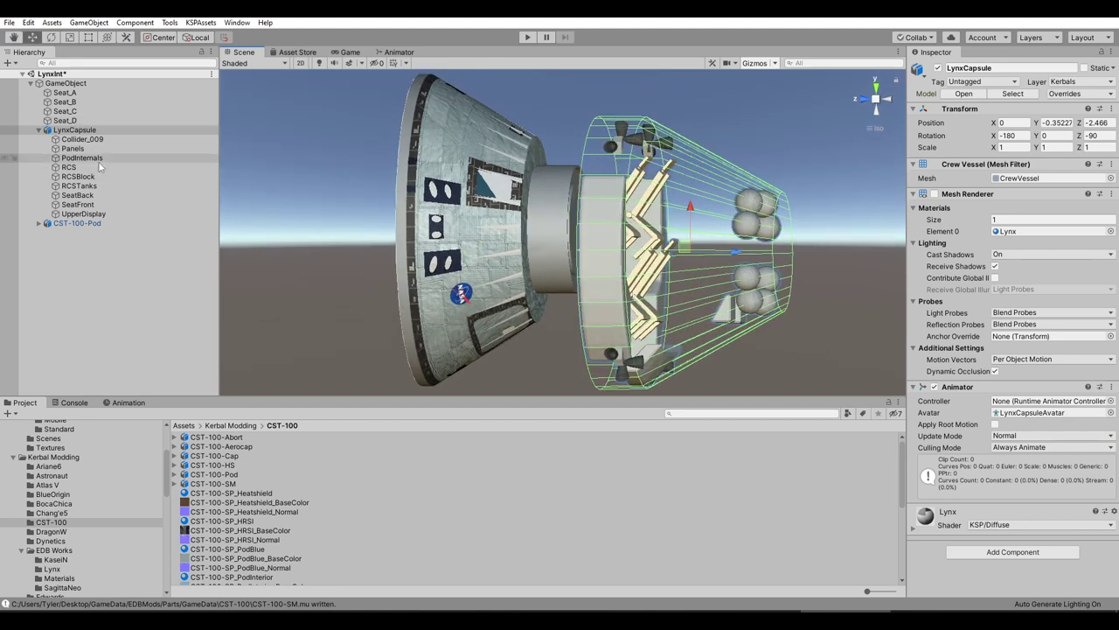
- Expand CST-100-Pod and try to delete its Collider.000 child
scroll(441, 205, down, 2)
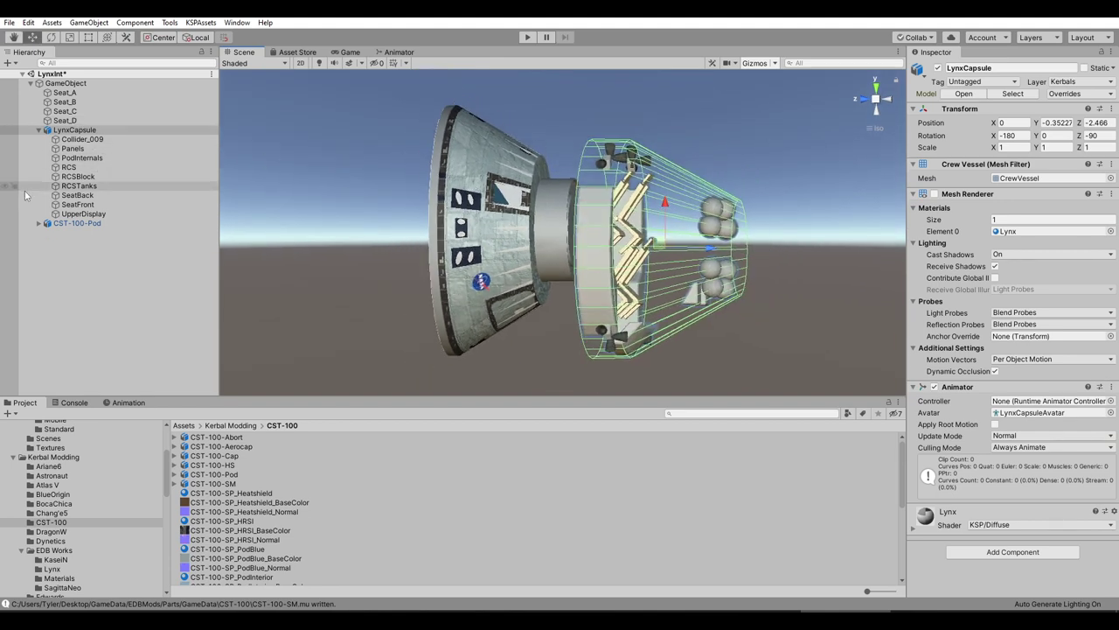
click(35, 223)
click(38, 224)
click(79, 232)
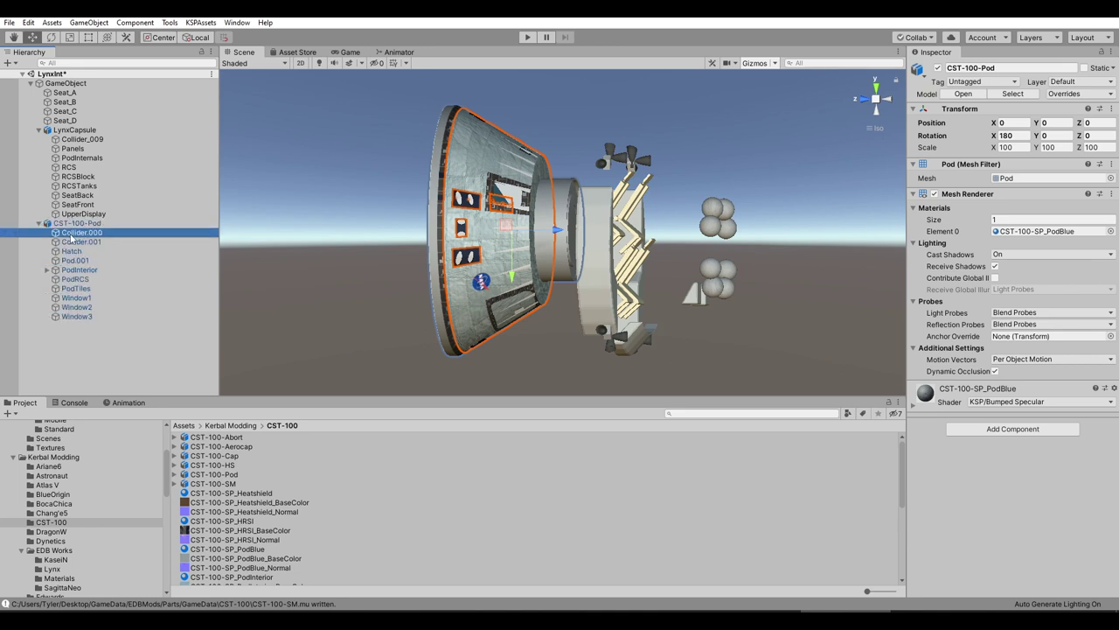
right_click(79, 234)
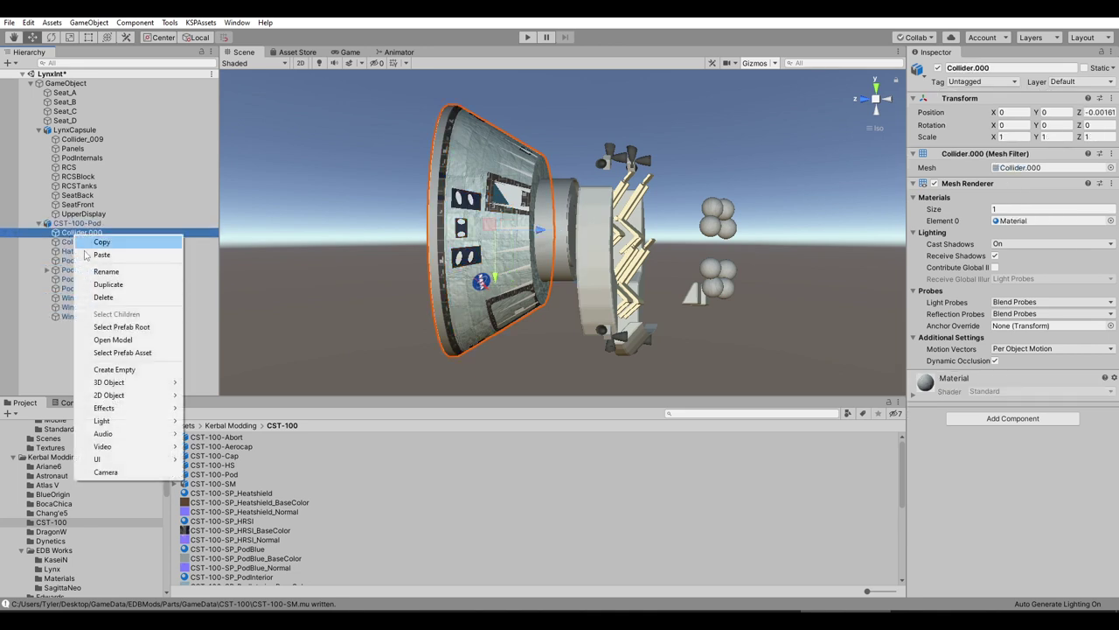
click(103, 296)
click(636, 338)
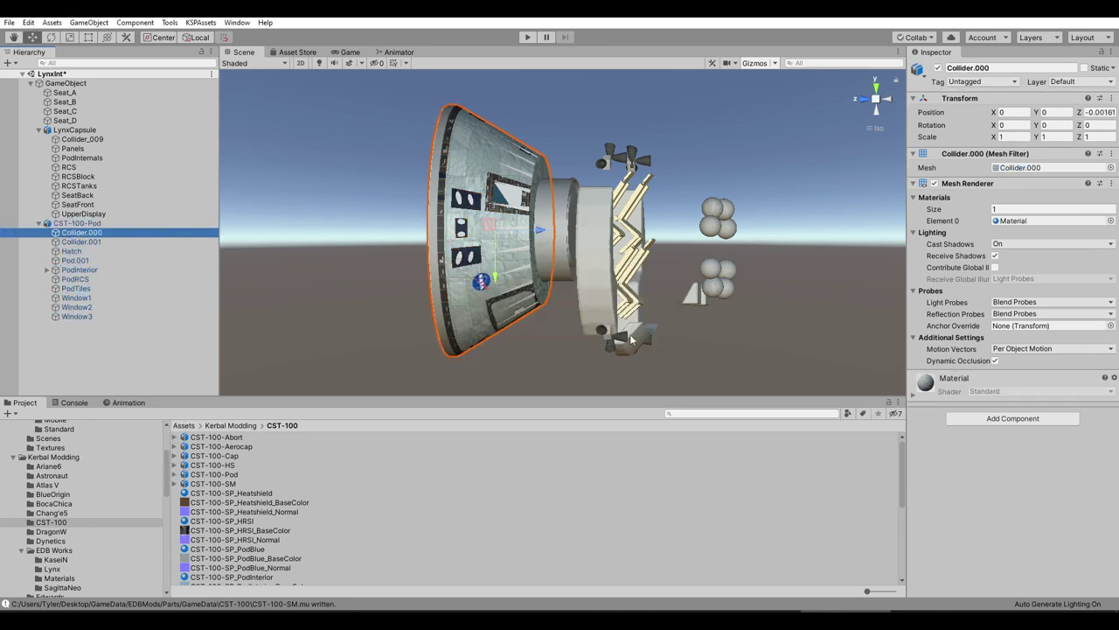
- Unpack the CST-100-Pod prefab in the scene so its children can be edited
click(79, 223)
right_click(84, 226)
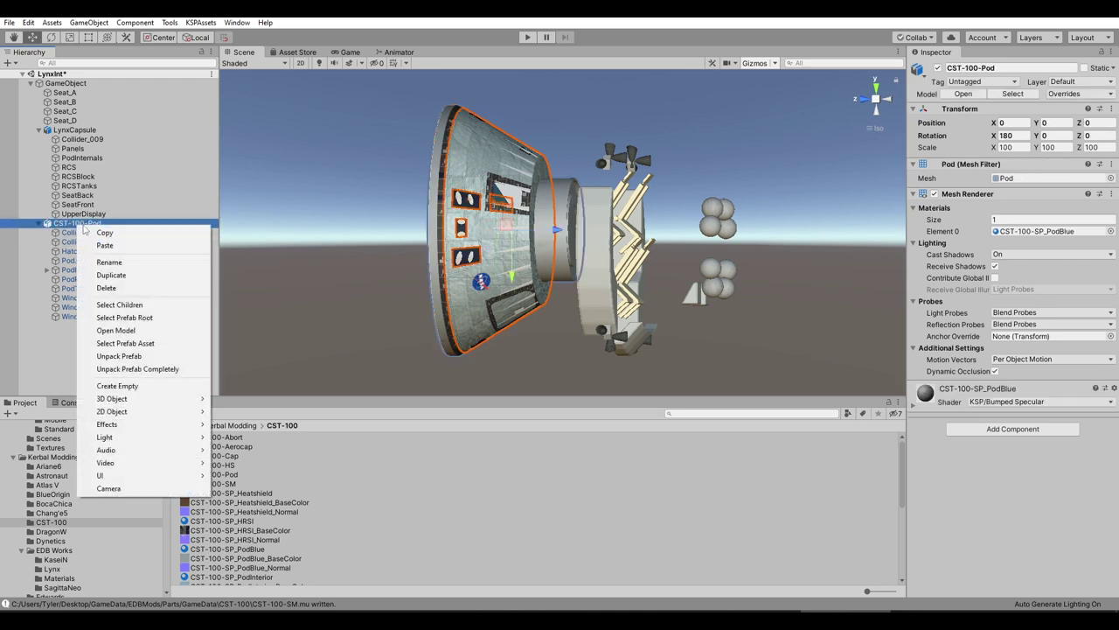
click(119, 355)
- Delete the Collider.000 and Collider.001 children from CST-100-Pod
right_click(77, 234)
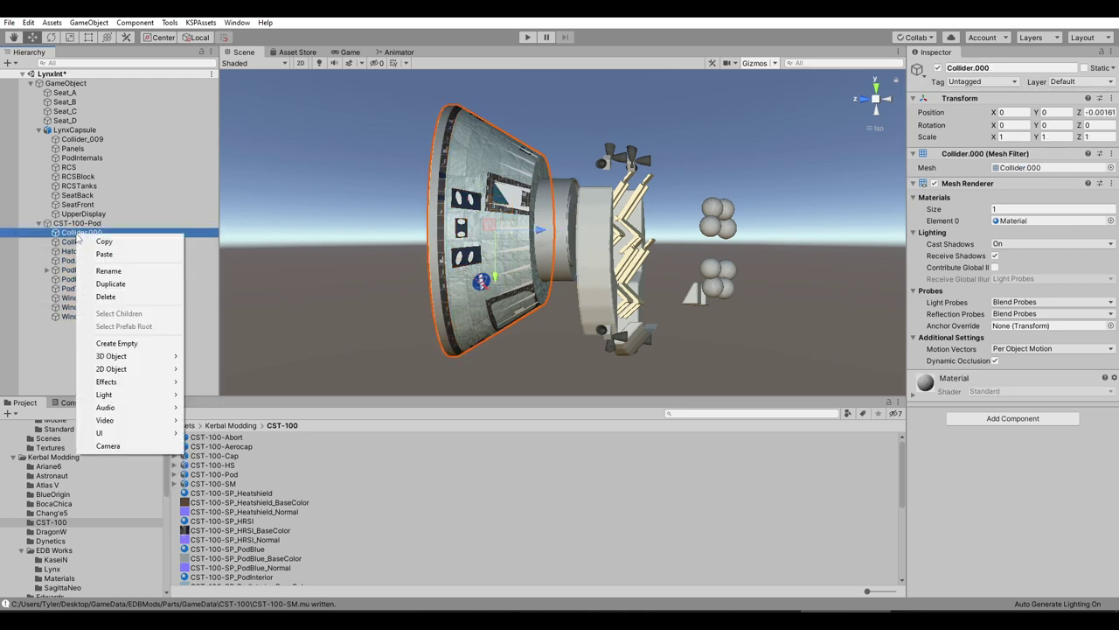
click(121, 296)
right_click(87, 234)
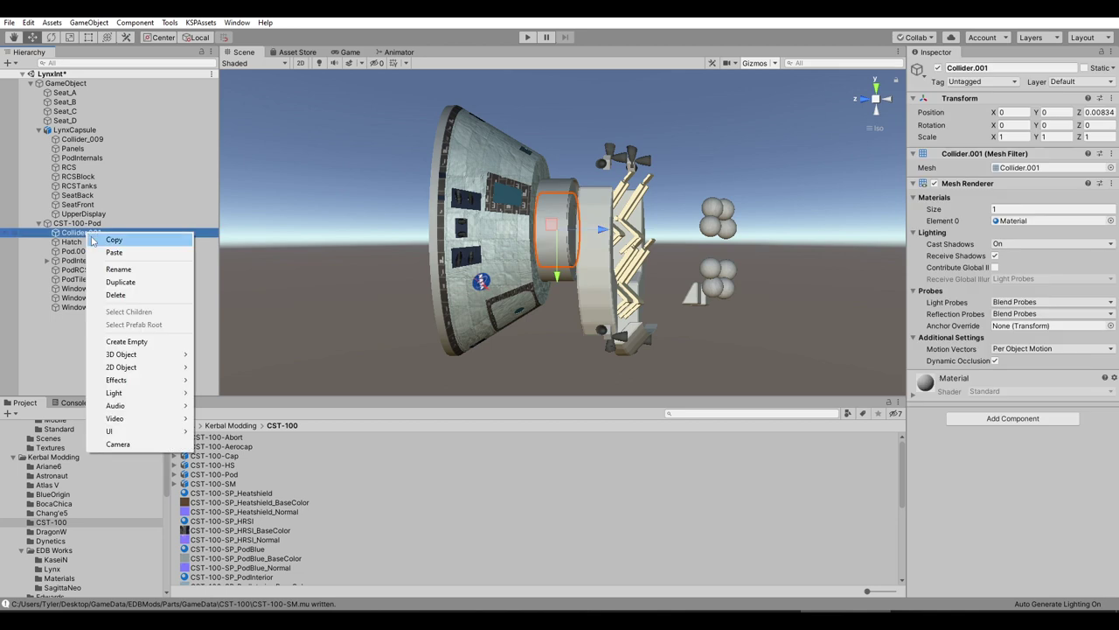
click(111, 296)
- Delete the Window1, Window2 and Window3 children of CST-100-Pod to leave its window openings clear
right_drag(551, 161, 575, 211)
click(98, 233)
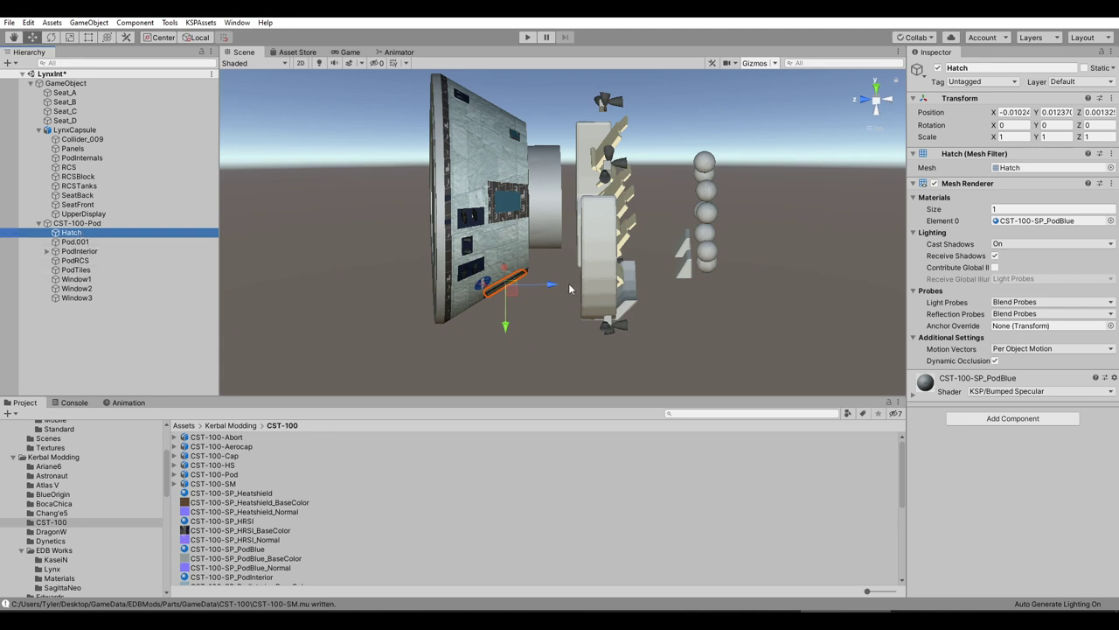
middle_drag(569, 289, 532, 263)
right_drag(533, 262, 442, 197)
right_drag(572, 297, 562, 273)
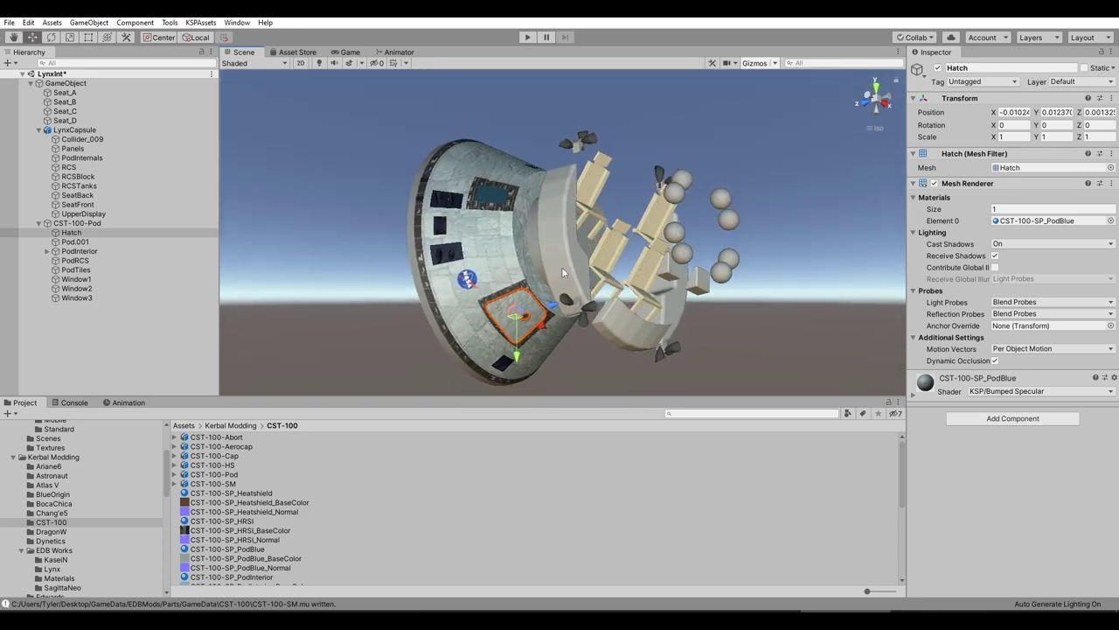
click(63, 280)
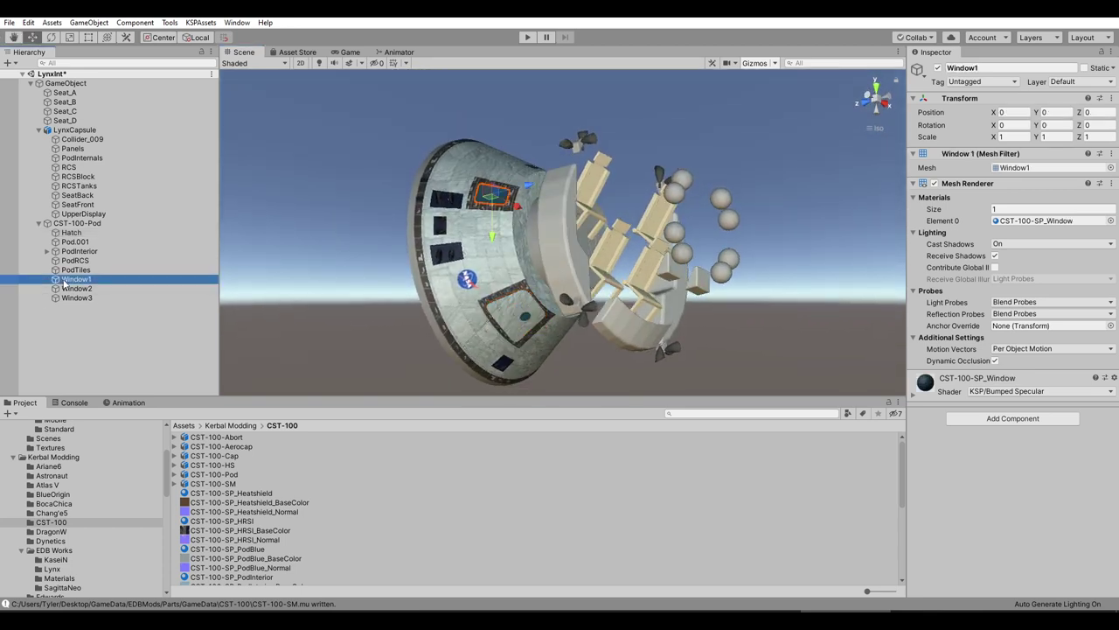
right_click(63, 281)
click(88, 343)
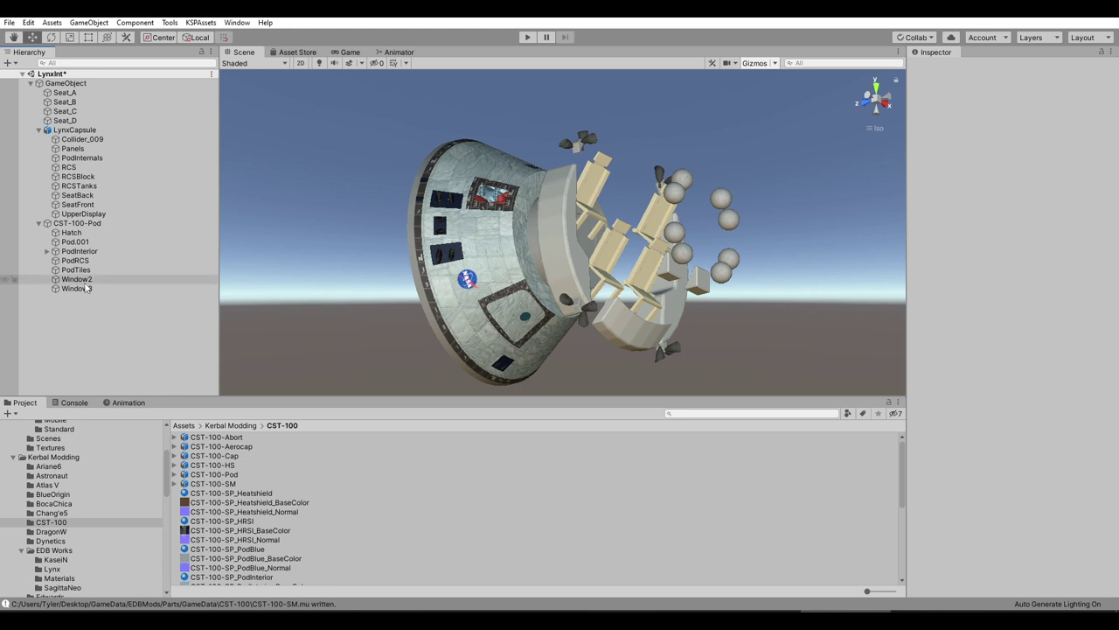
right_click(86, 283)
click(103, 343)
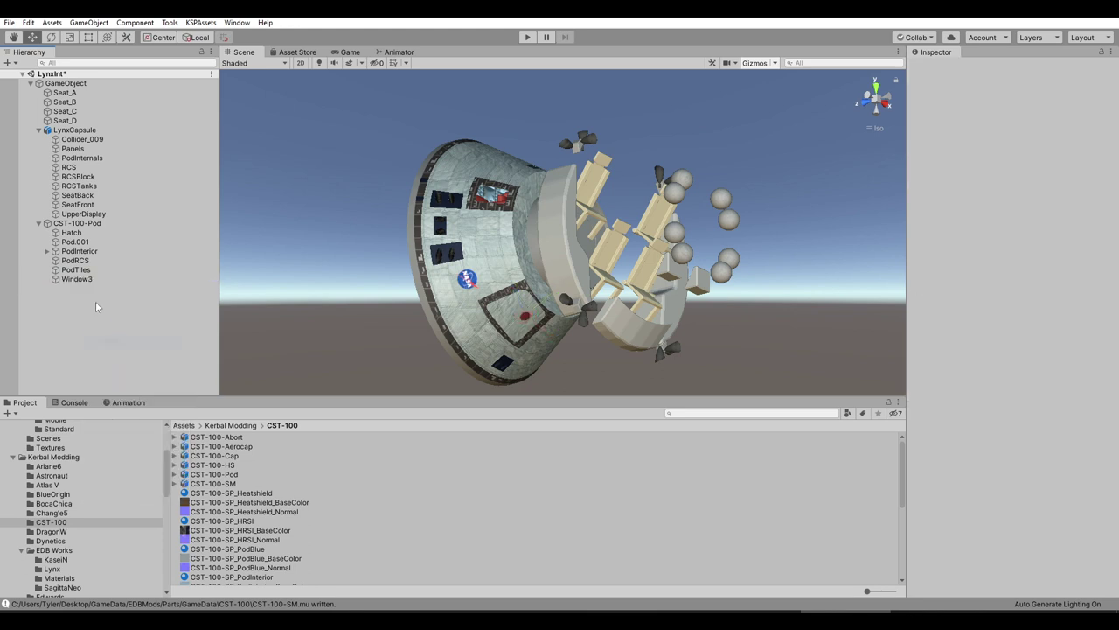
click(79, 279)
right_click(80, 279)
click(105, 344)
- Compare the pod's orientation with the Lynx seats and set CST-100-Pod's Z rotation to 90
alt+drag(325, 280, 448, 286)
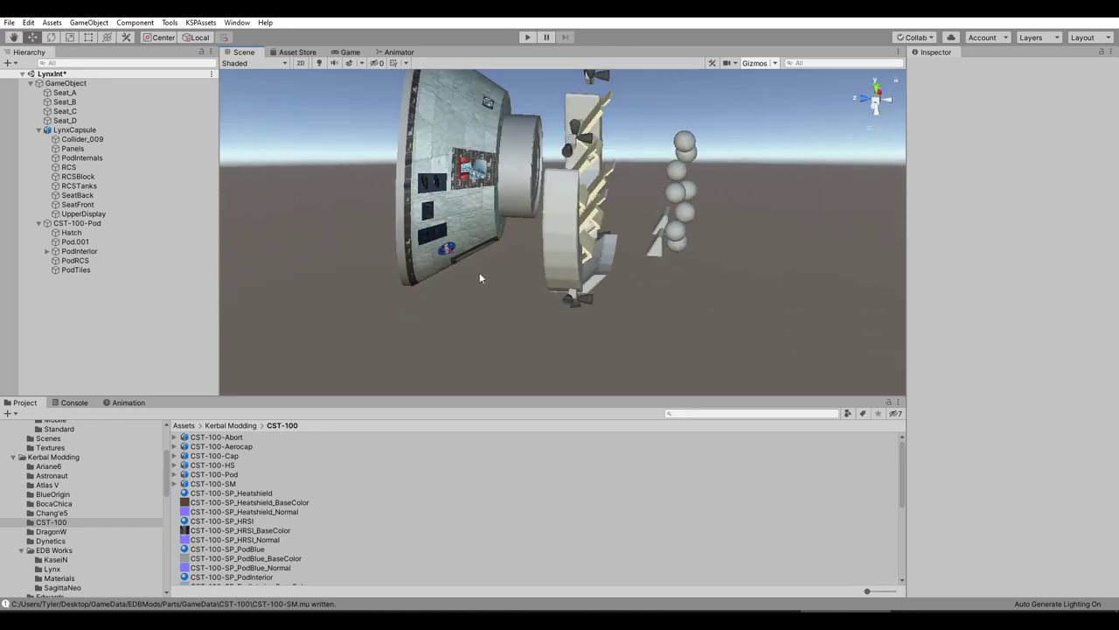
middle_drag(454, 251, 463, 254)
mouse_move(463, 255)
alt+mouse_down()
mouse_move(490, 260)
mouse_move(452, 265)
mouse_move(370, 218)
mouse_move(442, 145)
mouse_move(445, 111)
mouse_move(335, 187)
mouse_move(456, 251)
alt+mouse_up()
scroll(452, 266, up, 3)
scroll(451, 261, up, 5)
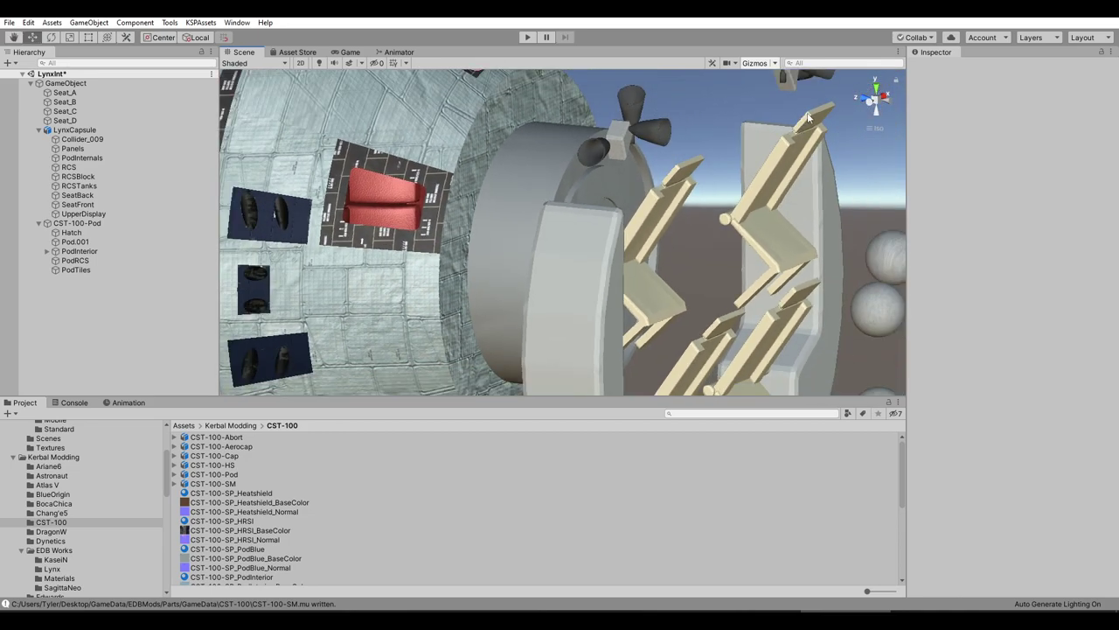
mouse_move(808, 122)
alt+mouse_down()
mouse_move(693, 267)
mouse_move(609, 245)
alt+mouse_up()
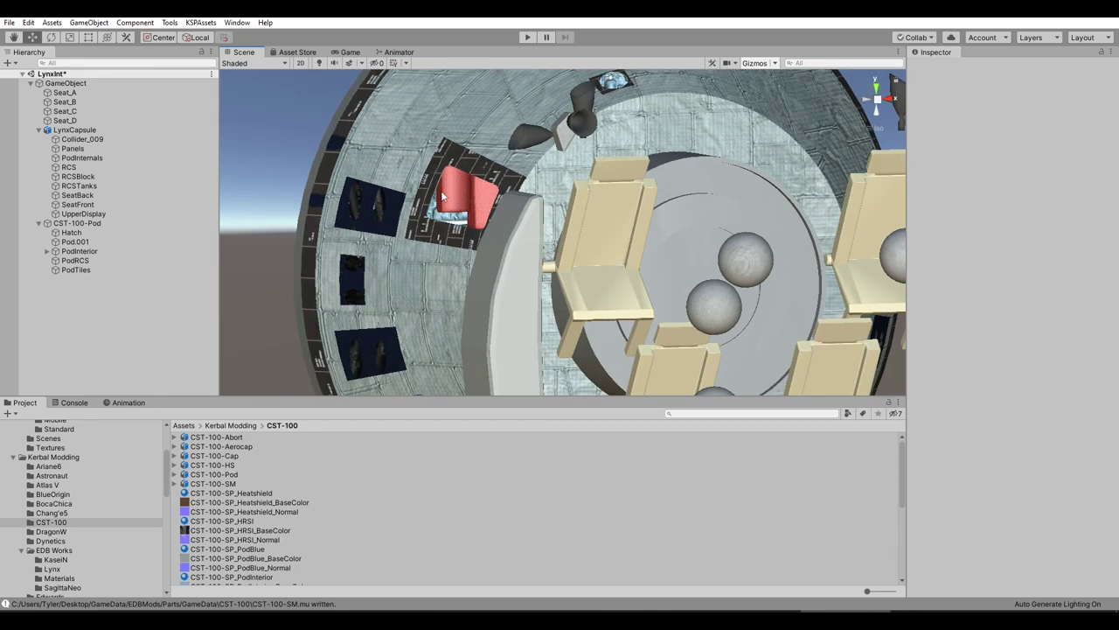
scroll(478, 195, down, 5)
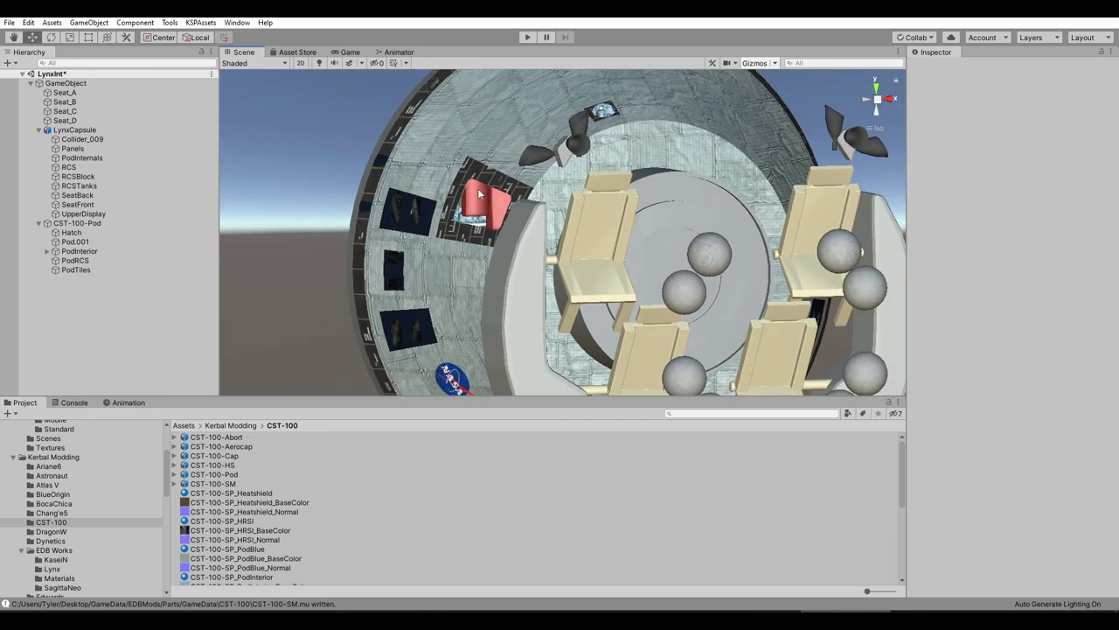
click(77, 224)
key(f)
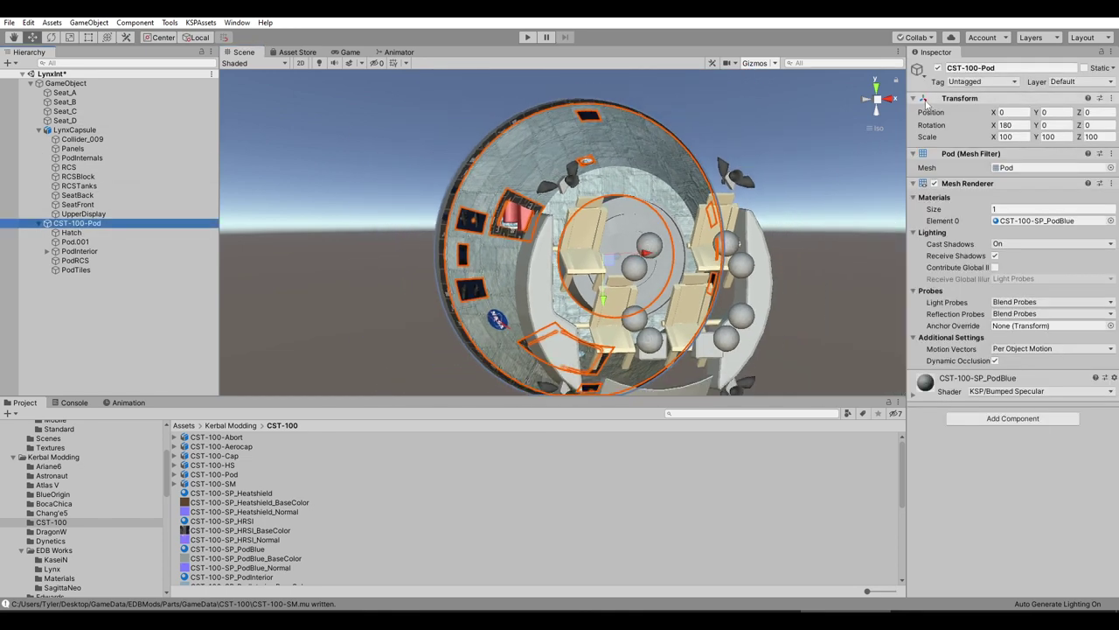
right_drag(822, 140, 853, 144)
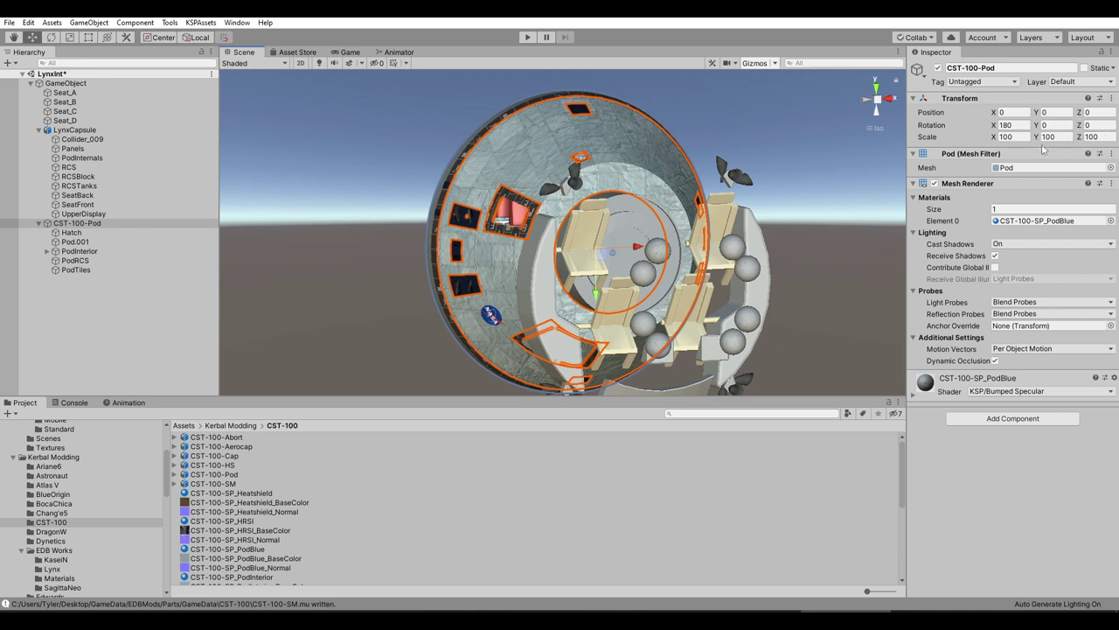
drag(1080, 127, 260, 162)
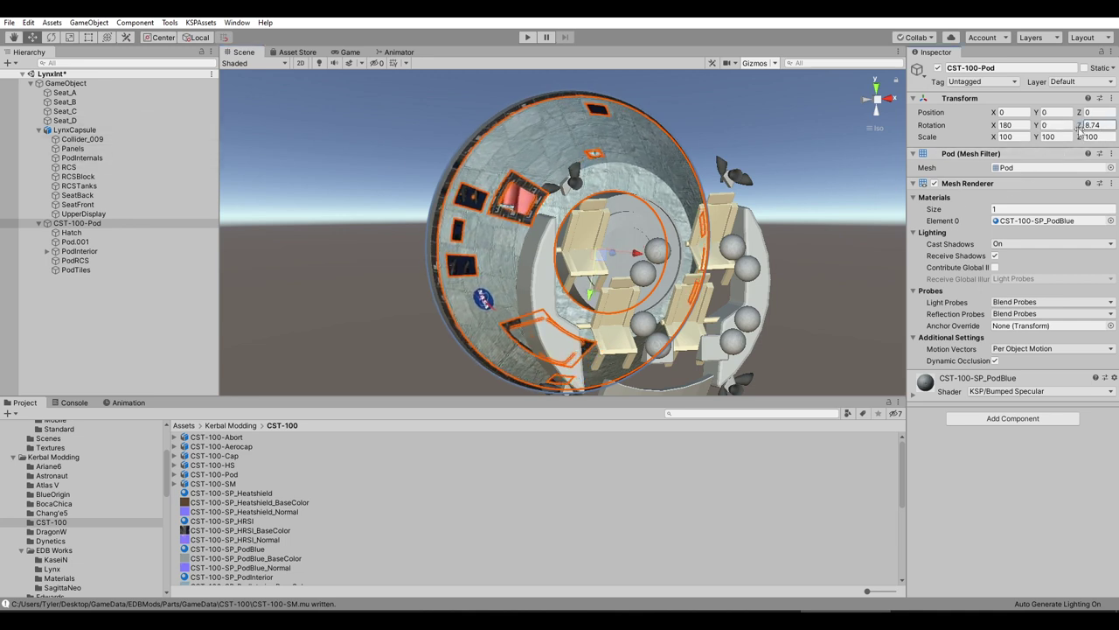
text(90)
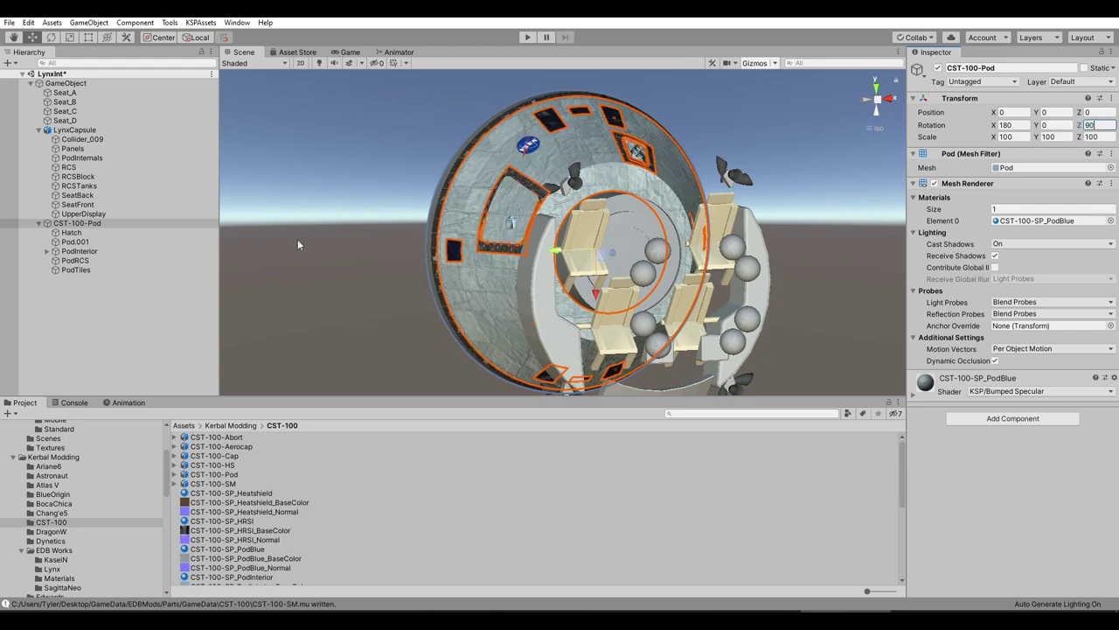
- Turn off CST-100-Pod's Mesh Renderer to hide its outer hull
alt+drag(297, 245, 571, 229)
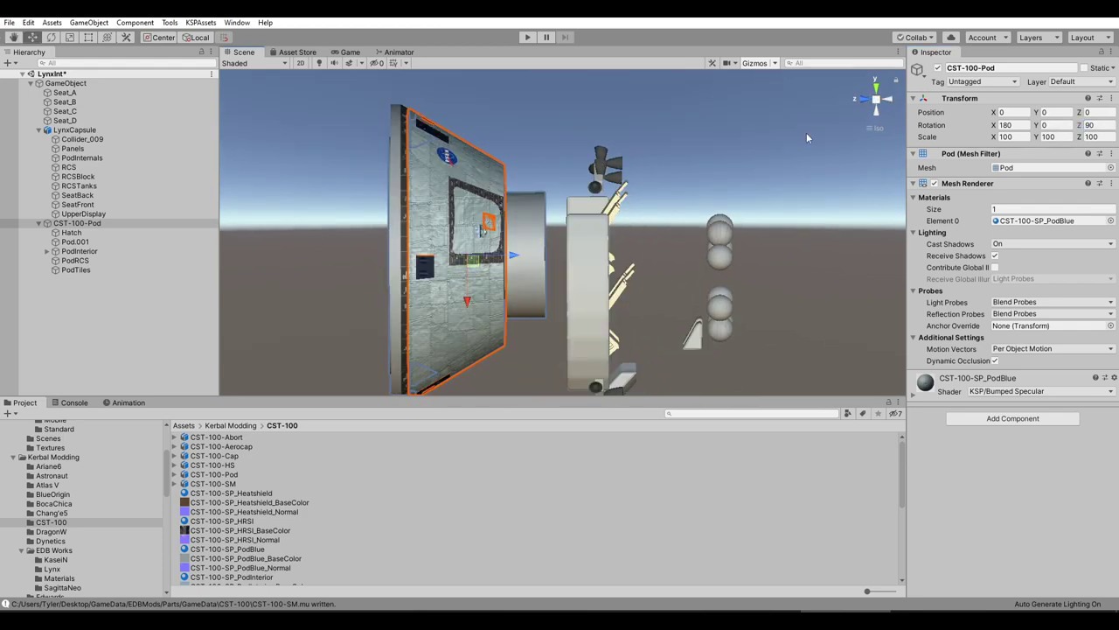
alt+drag(679, 246, 112, 210)
scroll(418, 209, up, 10)
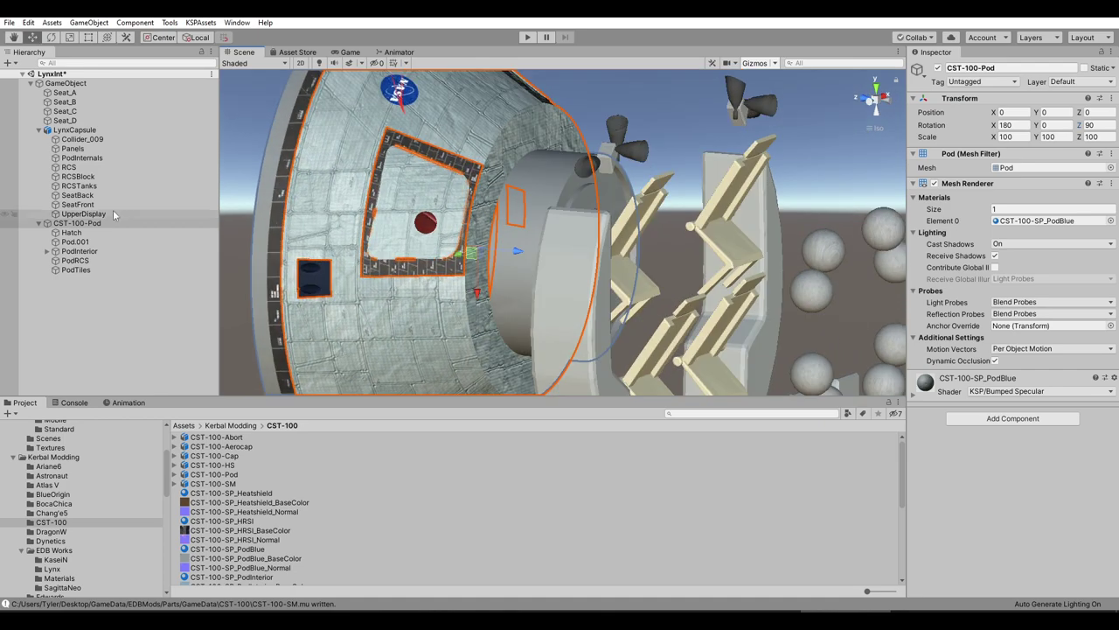
click(933, 183)
- Examine the exposed pod interior from the side and end, comparing its seat orientation with the Lynx seats
scroll(525, 201, down, 6)
alt+drag(428, 197, 477, 224)
scroll(527, 183, down, 3)
alt+drag(505, 322, 546, 302)
alt+drag(689, 238, 690, 244)
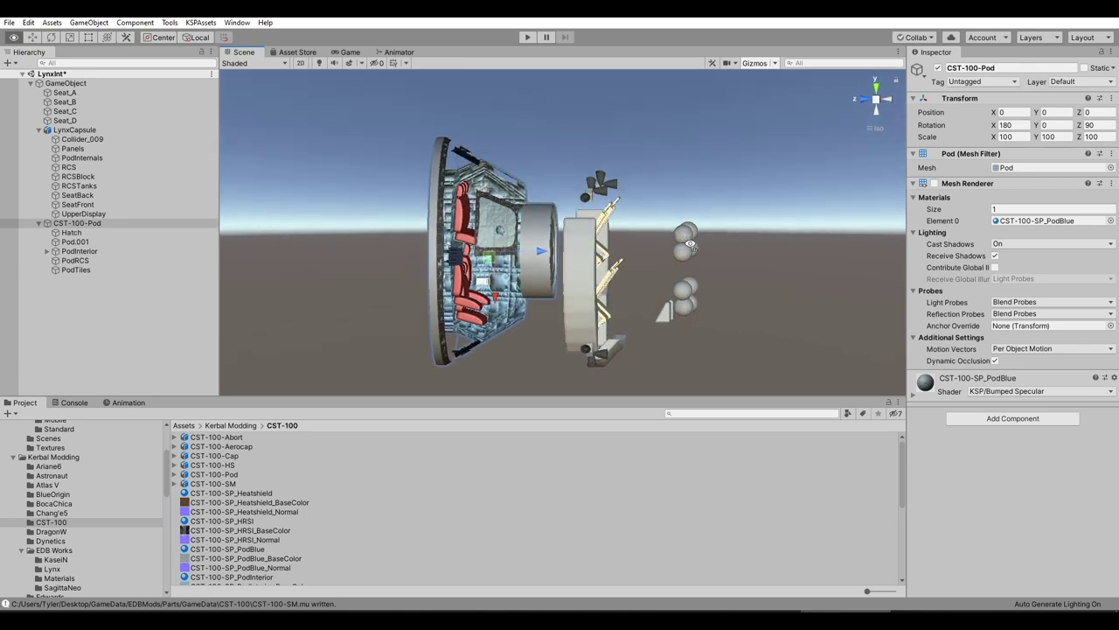
alt+drag(570, 273, 515, 368)
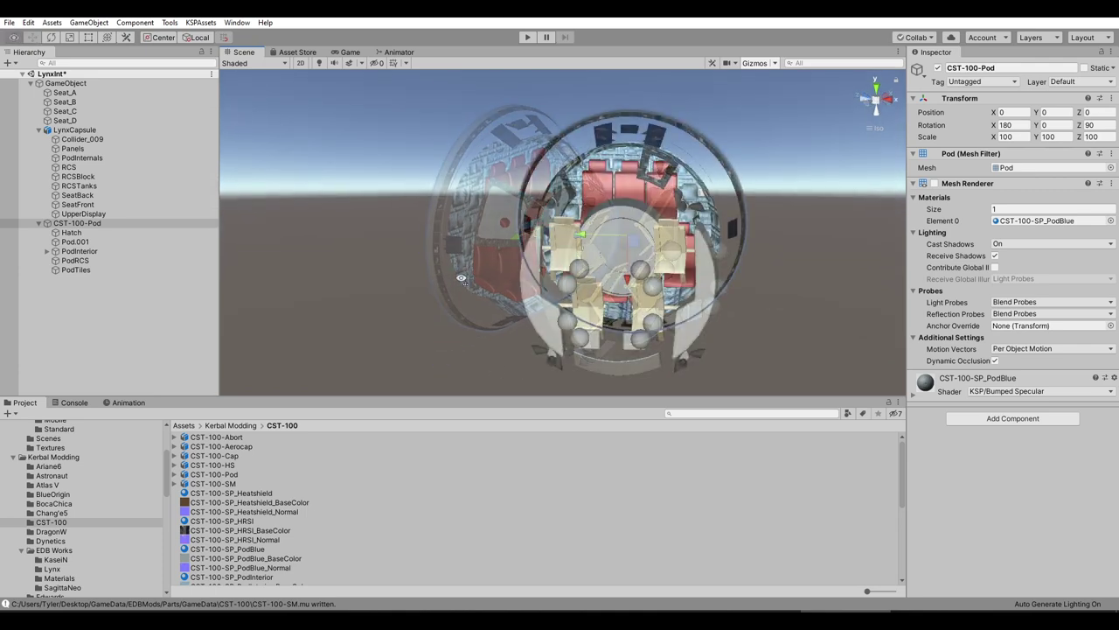
alt+drag(515, 367, 629, 275)
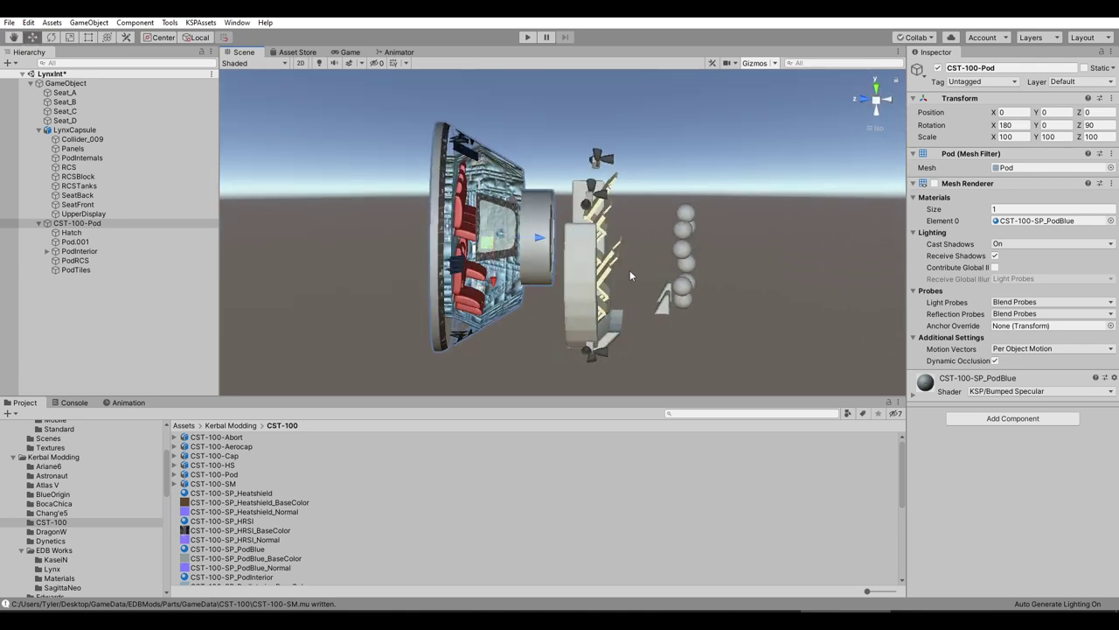
- Delete LynxCapsule from the scene, inspect the remaining pod, and undo the deletion
click(61, 130)
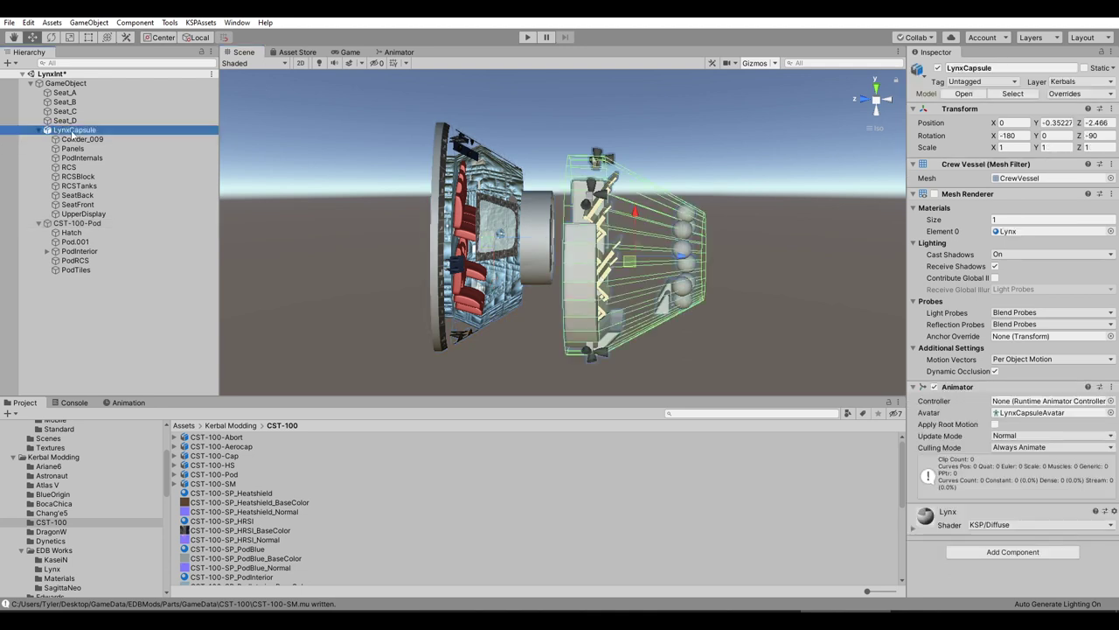
right_click(74, 133)
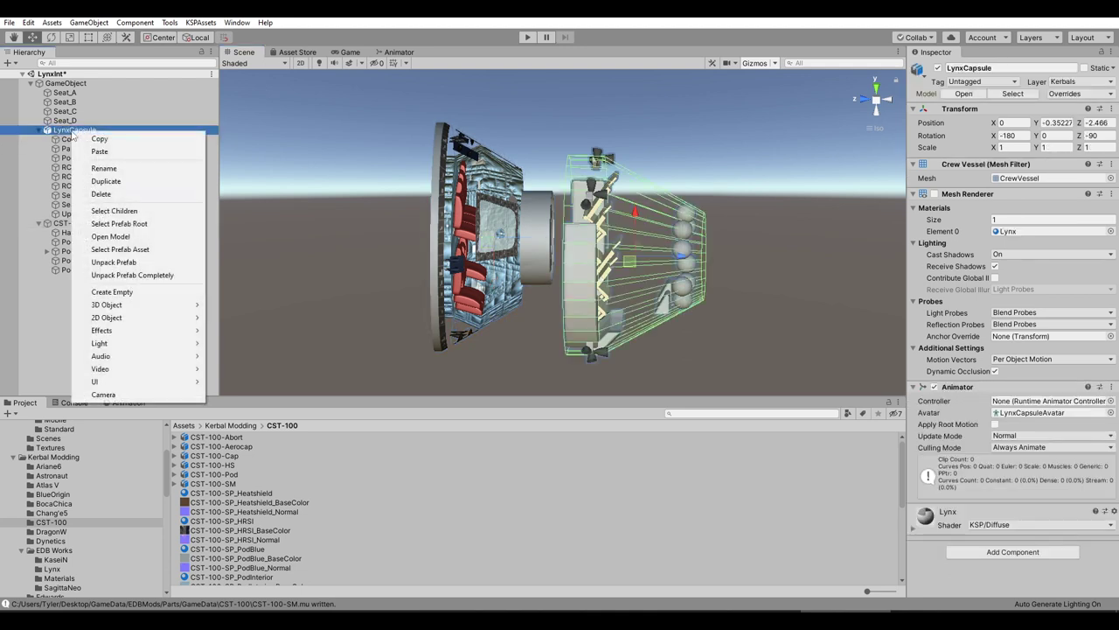
click(98, 194)
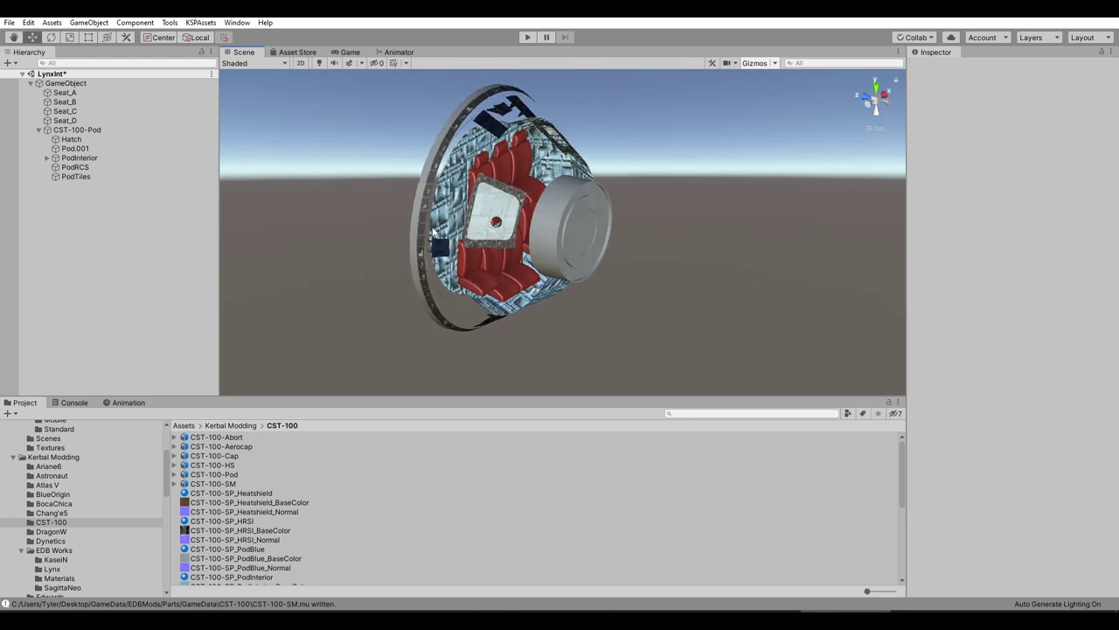
scroll(540, 181, up, 5)
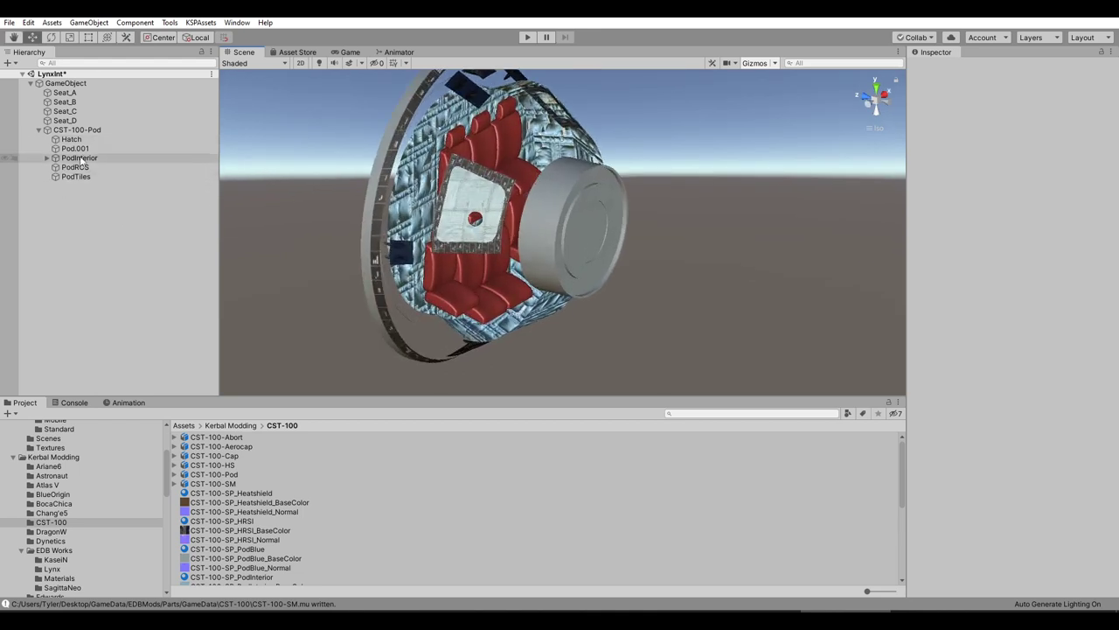
click(88, 130)
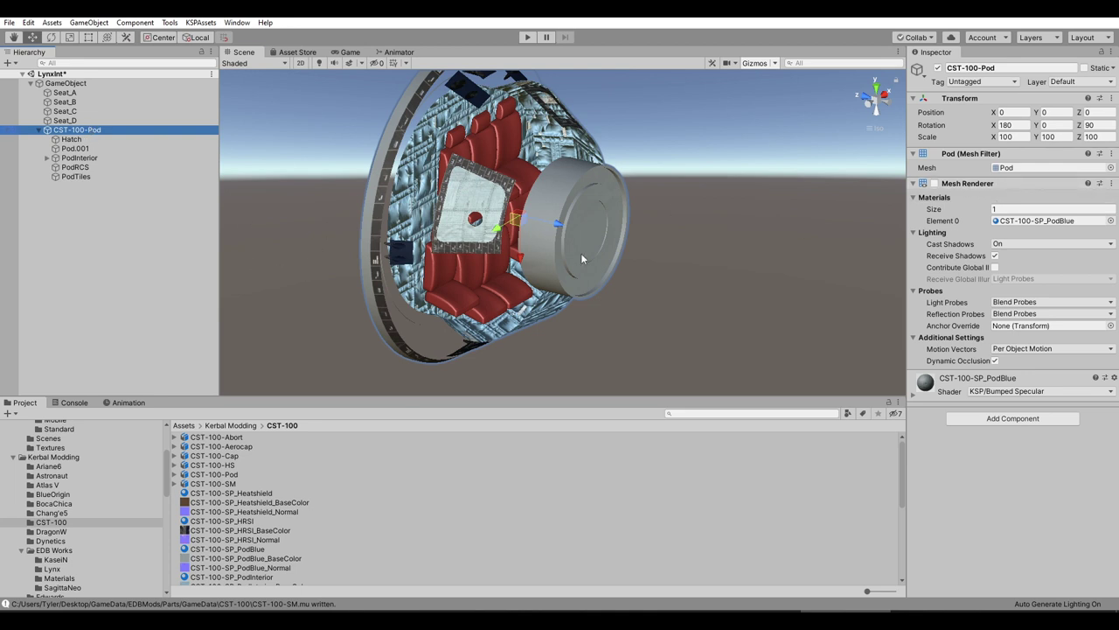
alt+drag(581, 253, 600, 202)
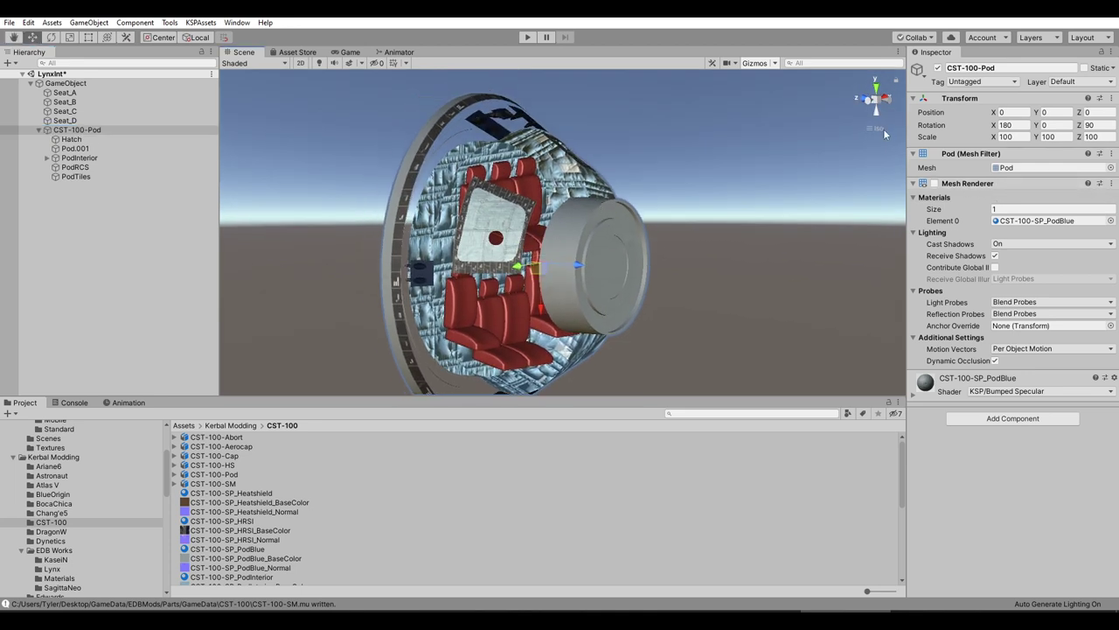
key(ctrl+z)
key(ctrl+z)
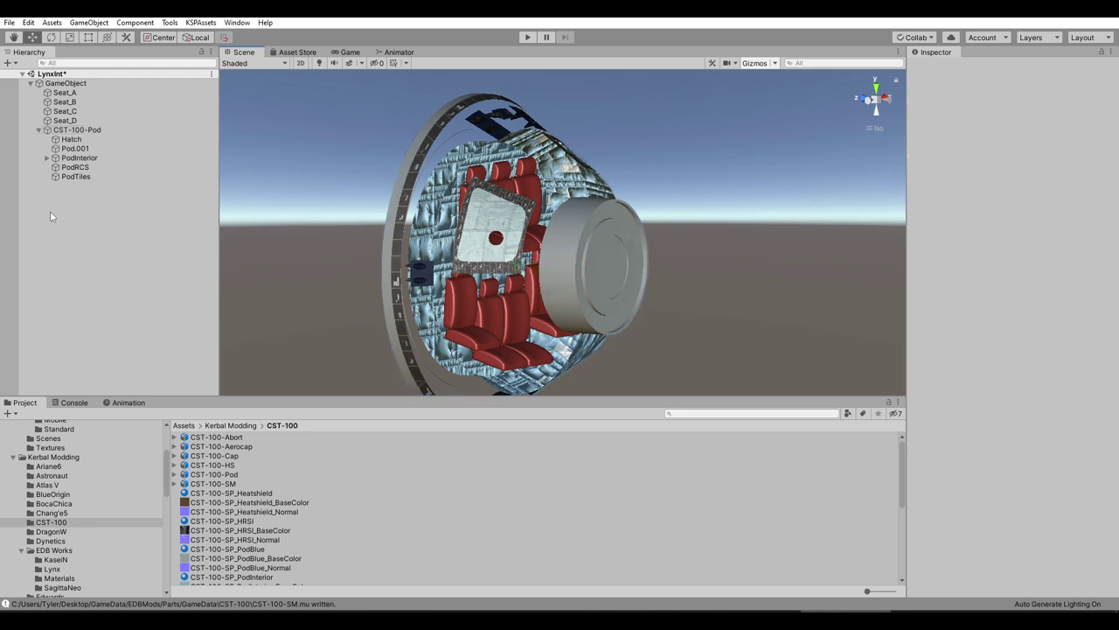
- Compare the Layer assignments of LynxCapsule, its child parts and the Seat_A to Seat_D objects with that of CST-100-Pod
click(110, 133)
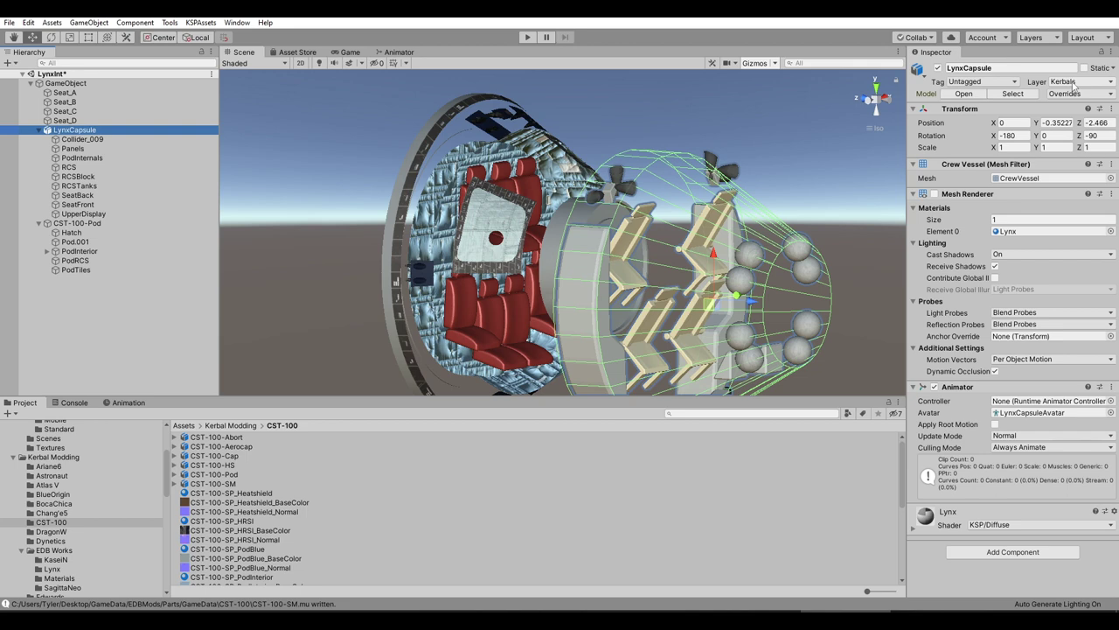
click(79, 223)
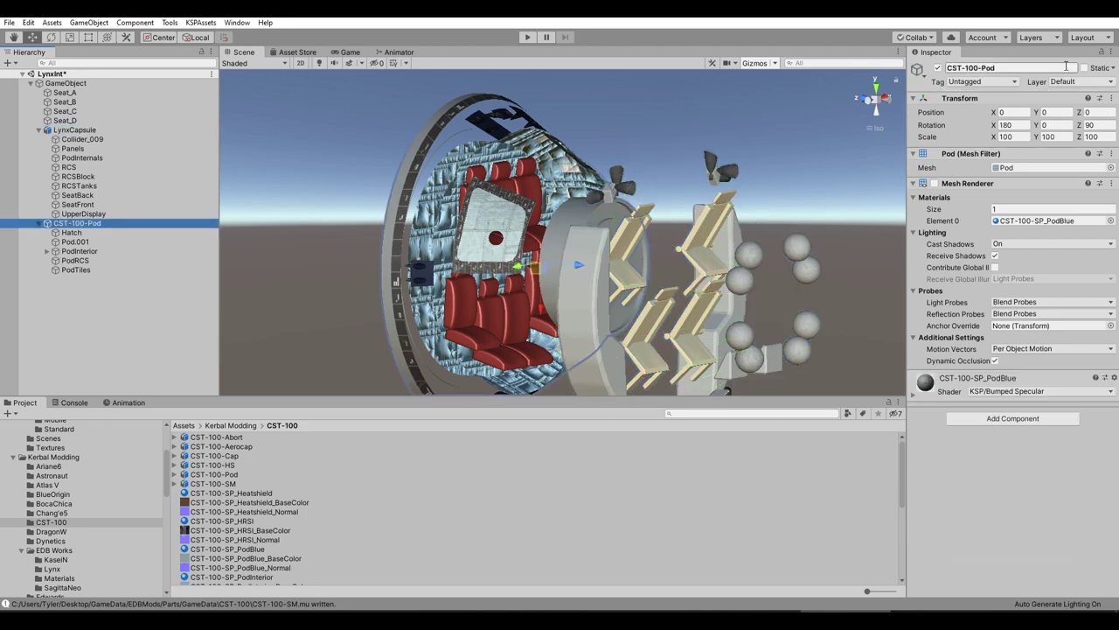
click(74, 140)
click(73, 149)
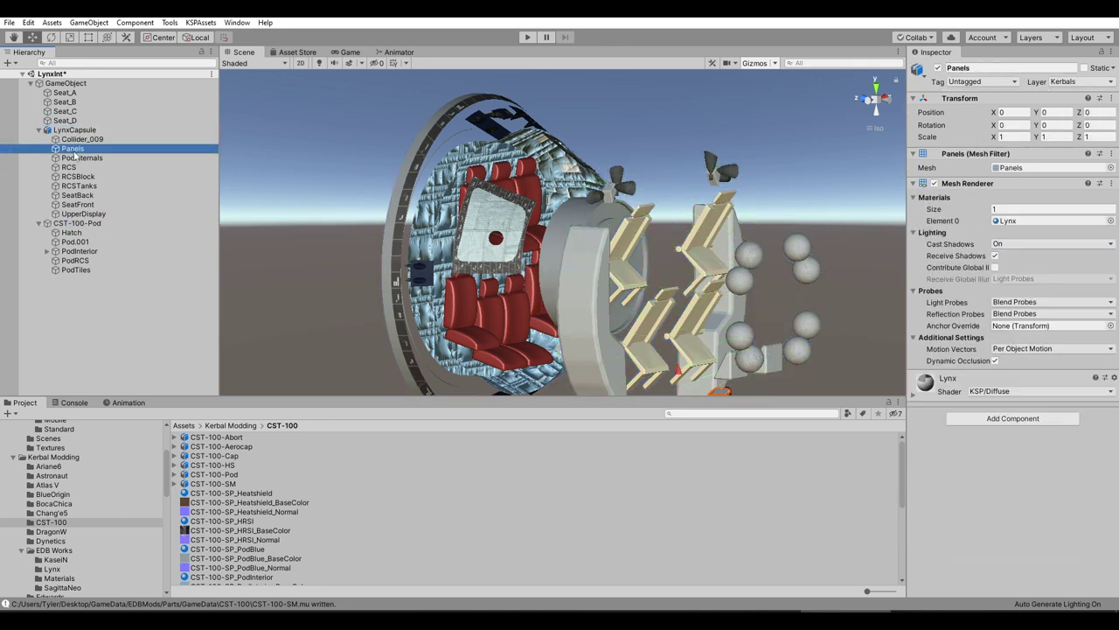
click(75, 157)
click(70, 167)
click(76, 176)
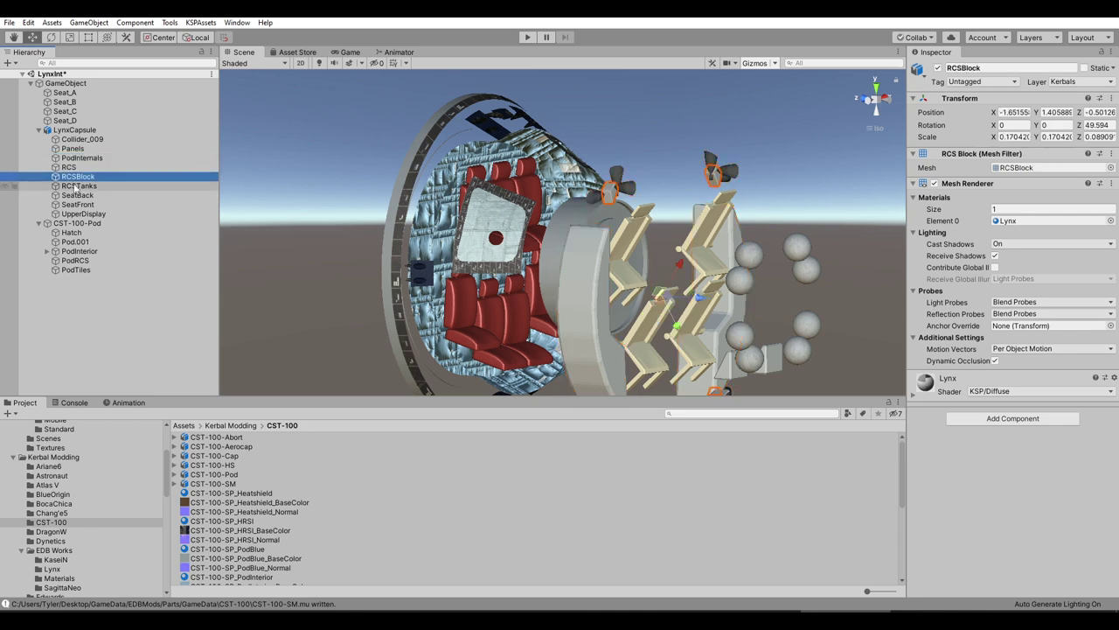
click(77, 185)
click(76, 195)
click(77, 204)
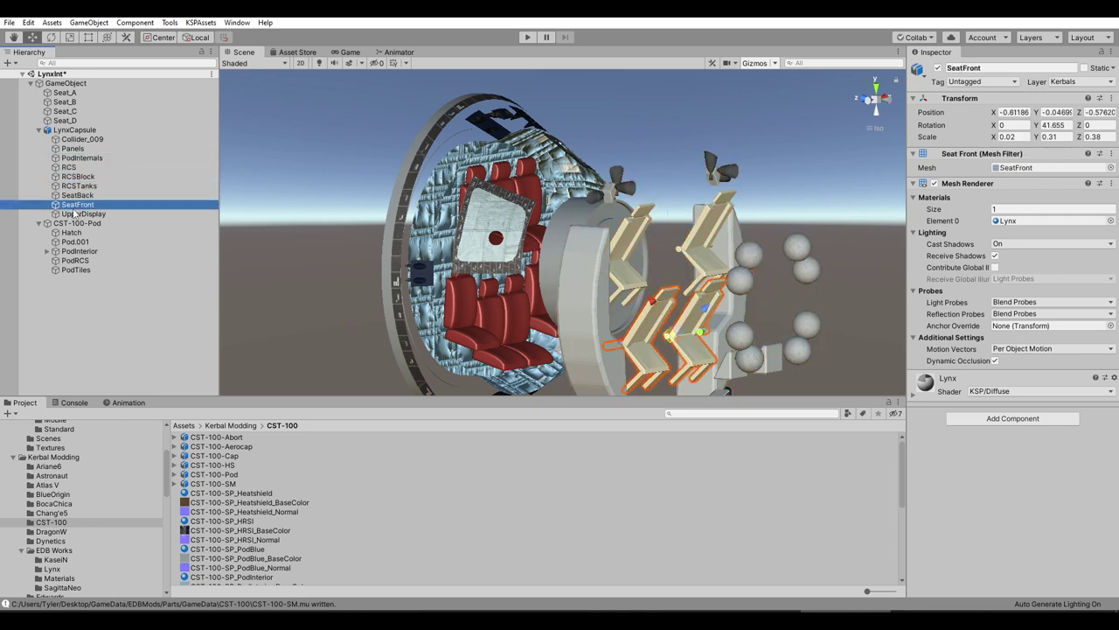
click(66, 120)
click(66, 111)
click(68, 102)
click(67, 93)
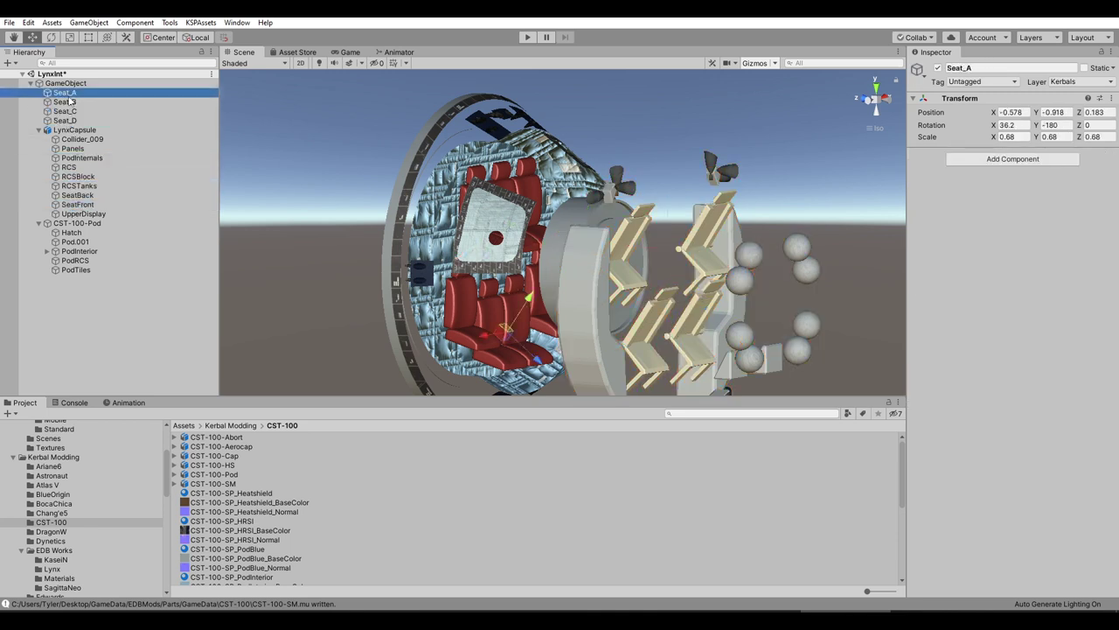
click(76, 224)
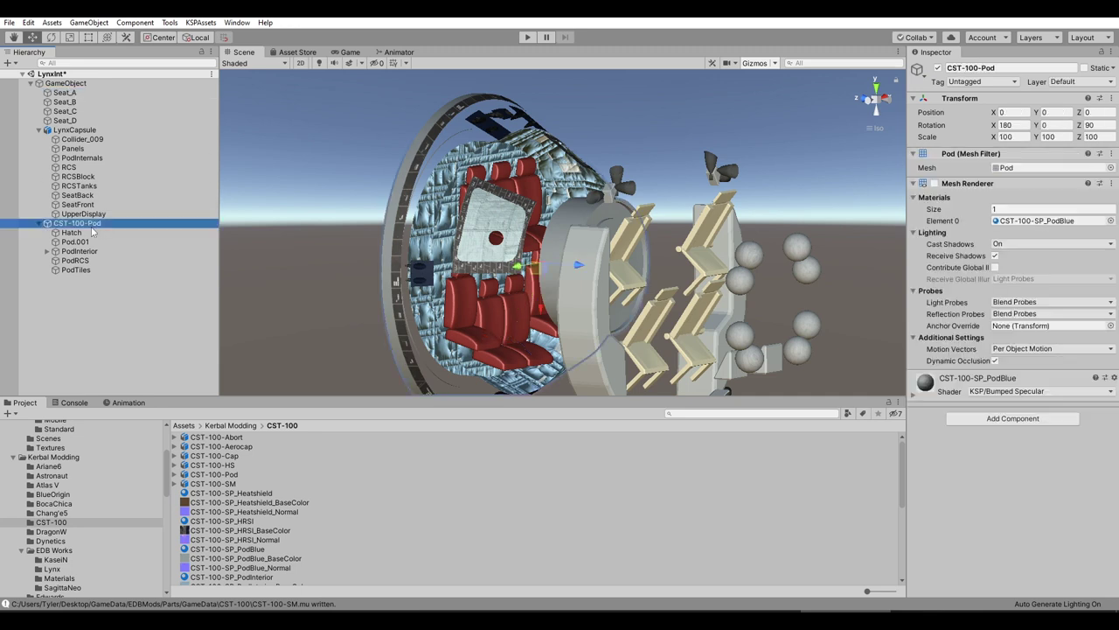
- Assign CST-100-Pod and all of its child objects to the Kerbals layer
shift+click(76, 271)
click(48, 251)
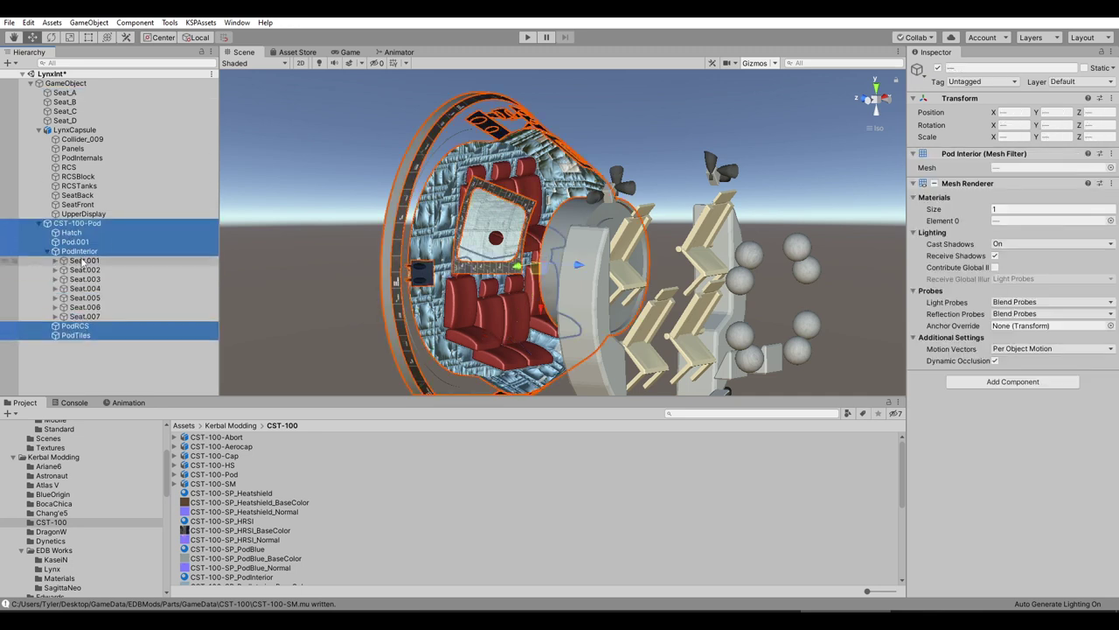
click(55, 260)
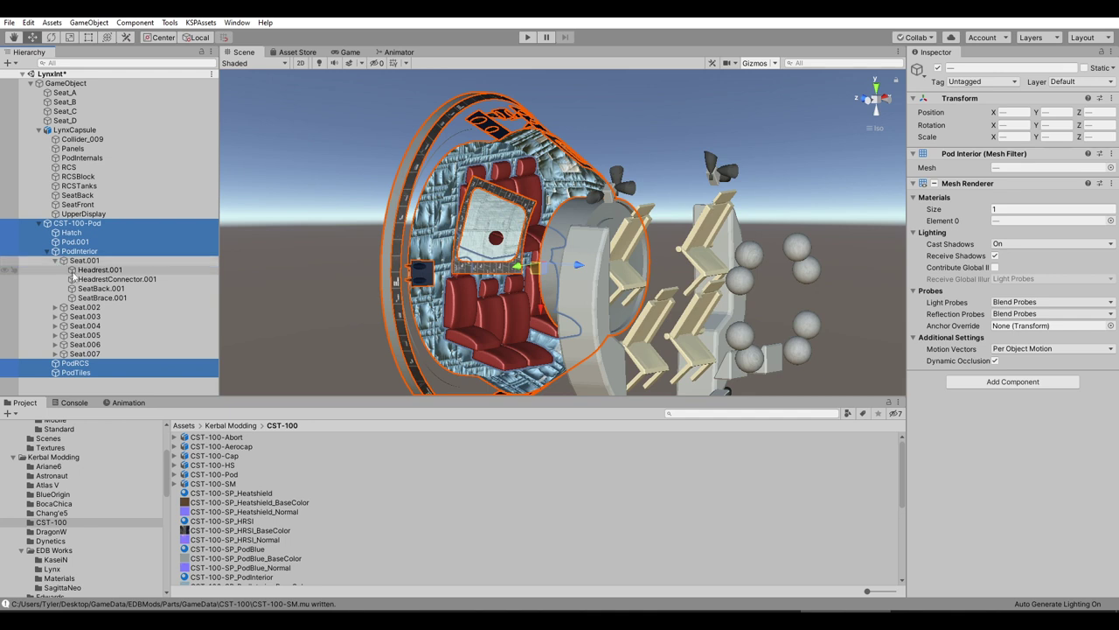
click(84, 225)
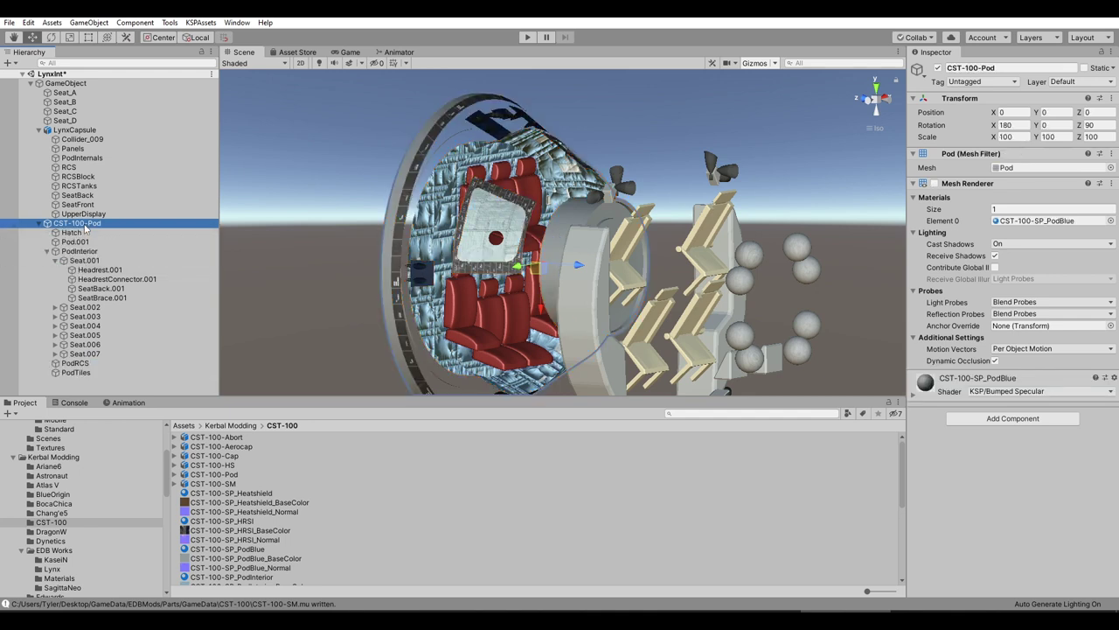
right_click(85, 225)
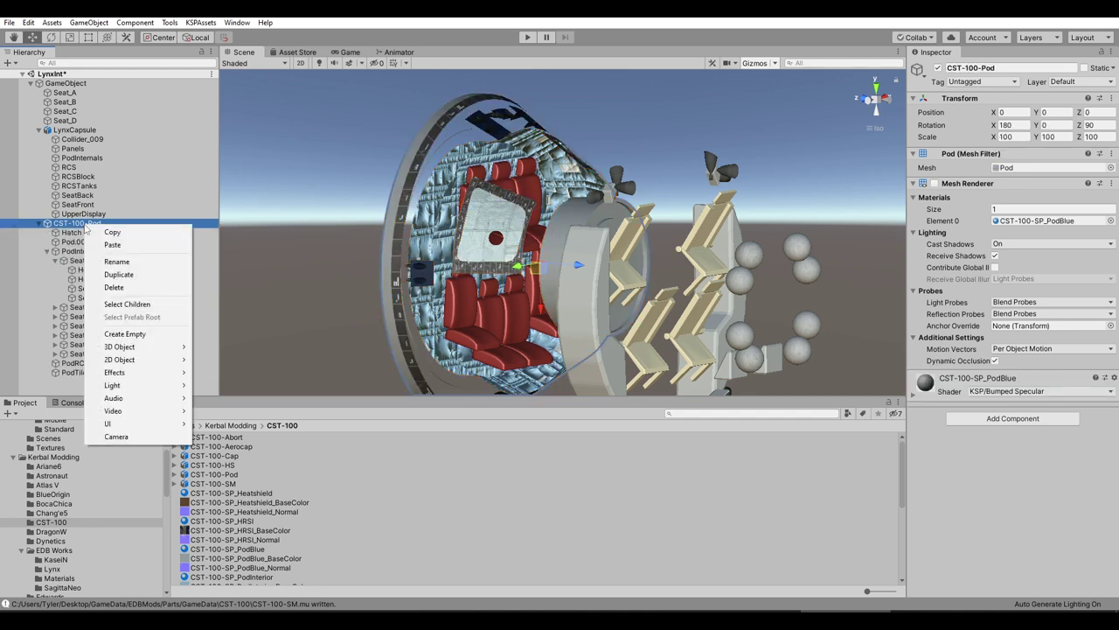
click(127, 304)
scroll(99, 299, down, 10)
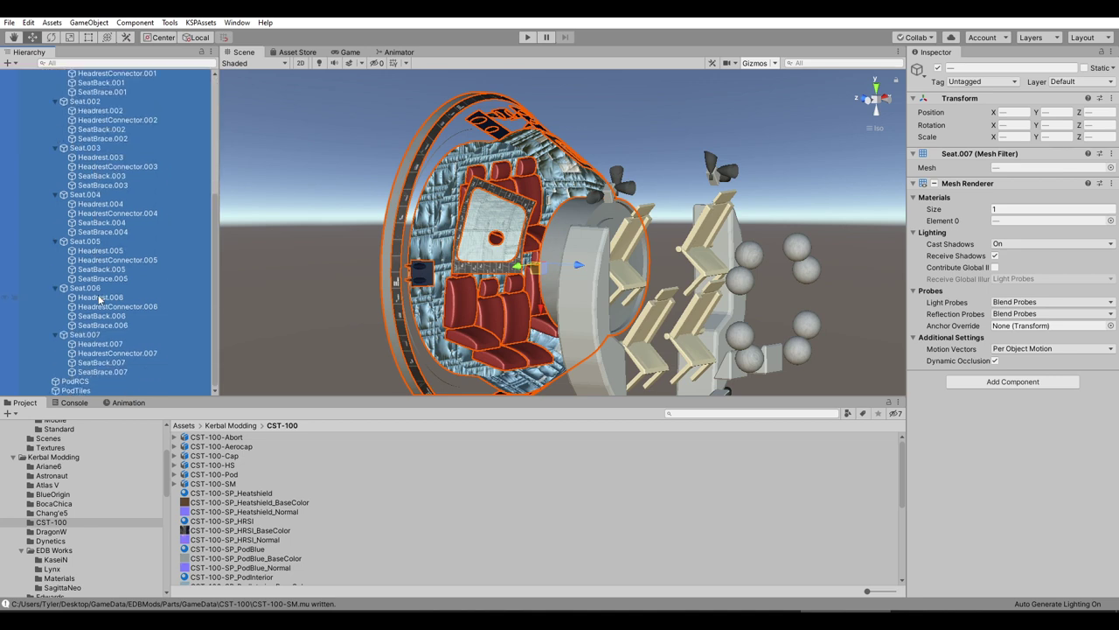
scroll(99, 299, up, 10)
click(1074, 82)
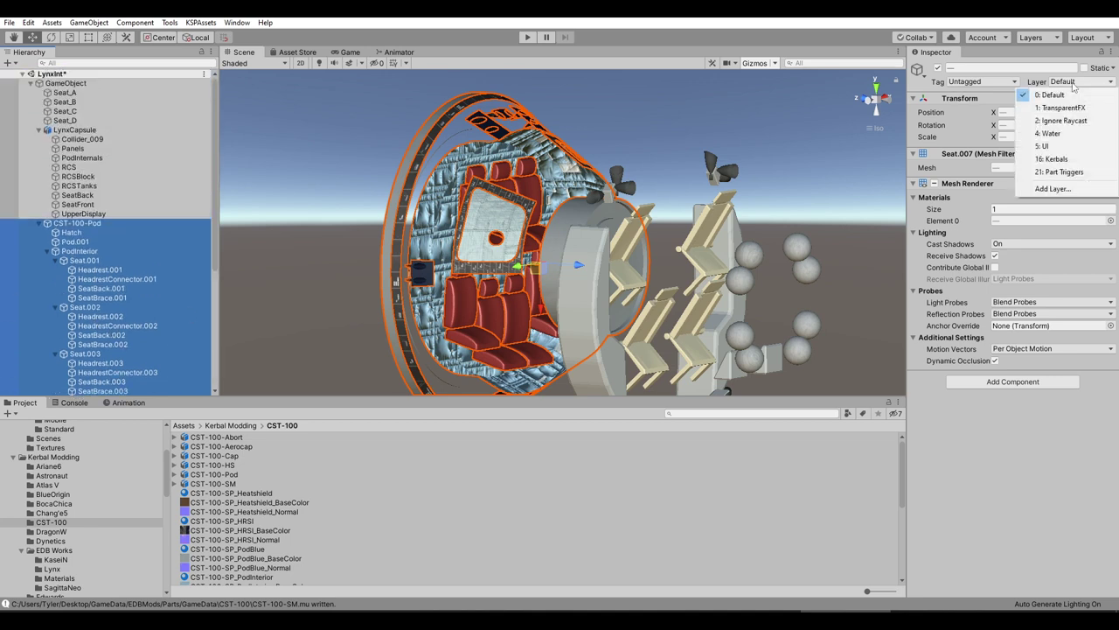
click(1052, 158)
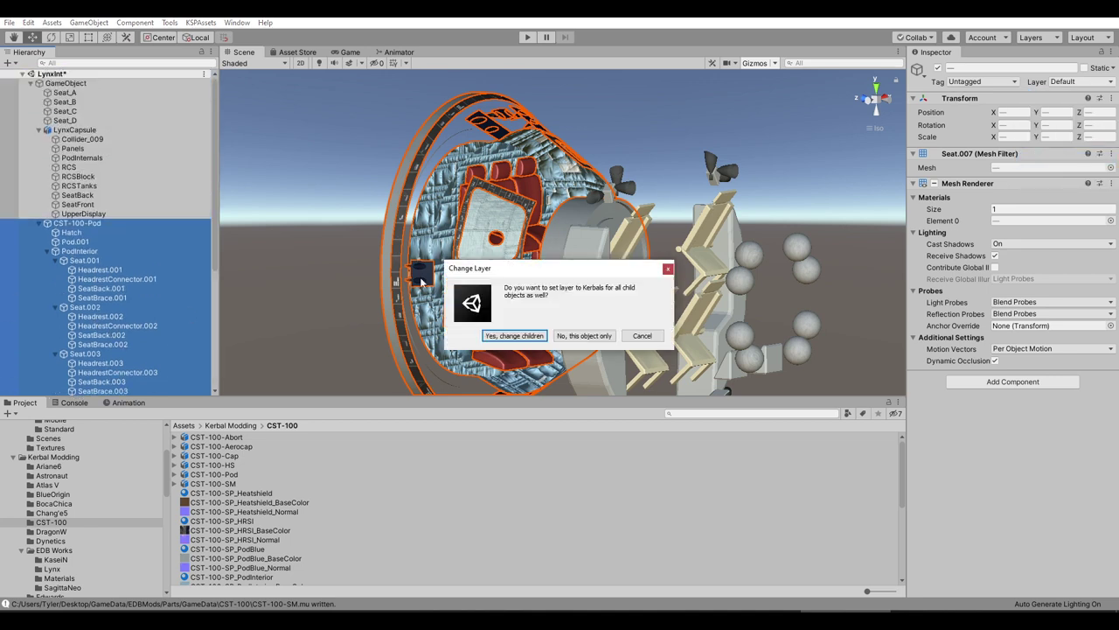
click(525, 336)
- Check the layer assignment on several headrest, seat back and seat brace objects inside PodInterior
scroll(99, 266, down, 3)
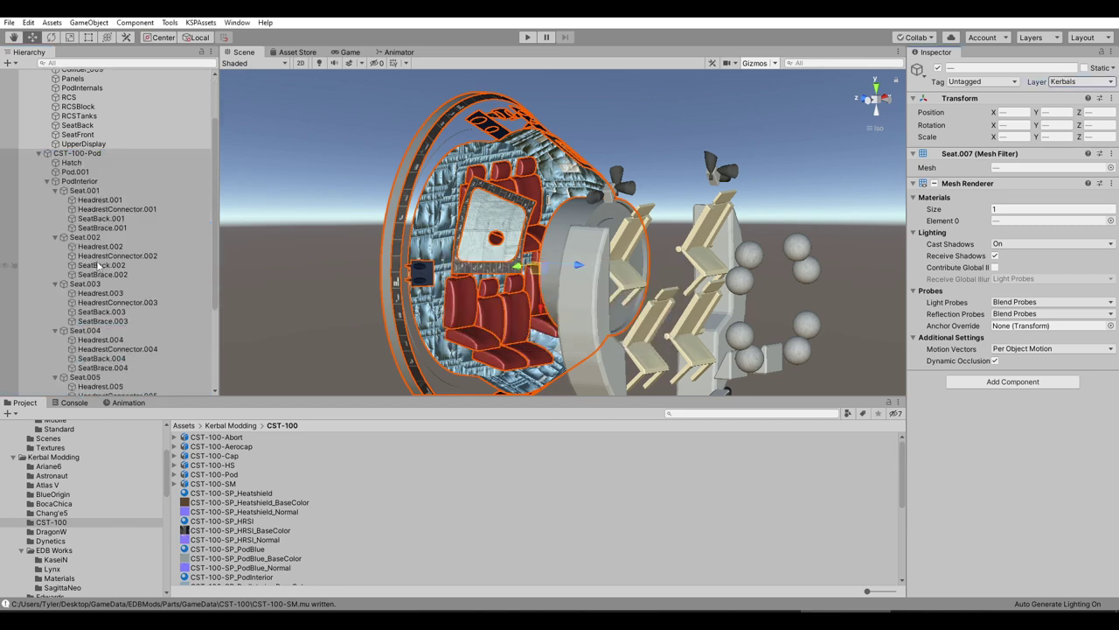
scroll(98, 265, down, 2)
click(95, 180)
click(100, 198)
click(96, 236)
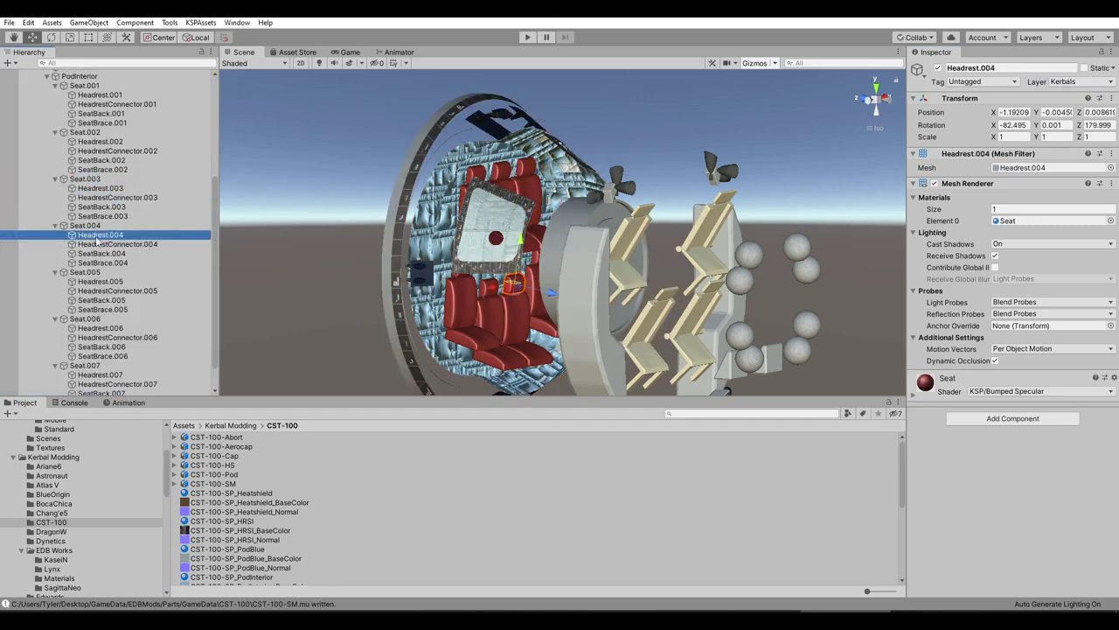
click(100, 262)
click(114, 290)
scroll(109, 293, down, 1)
click(90, 363)
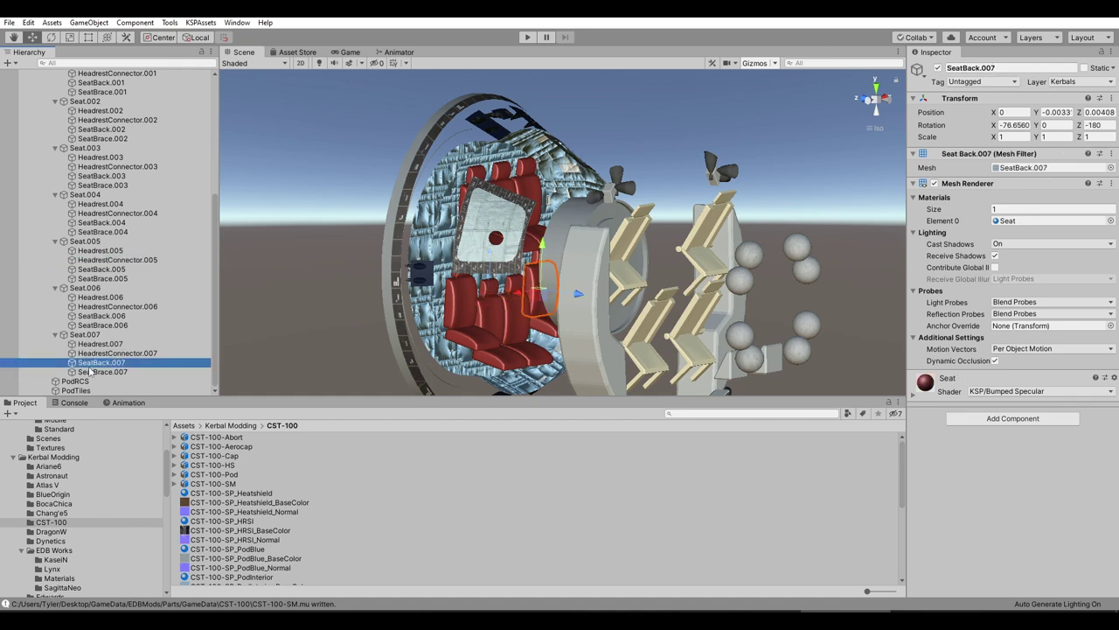
- Delete LynxCapsule from the scene and inspect the remaining CST-100-Pod with its child objects listed
right_click(93, 131)
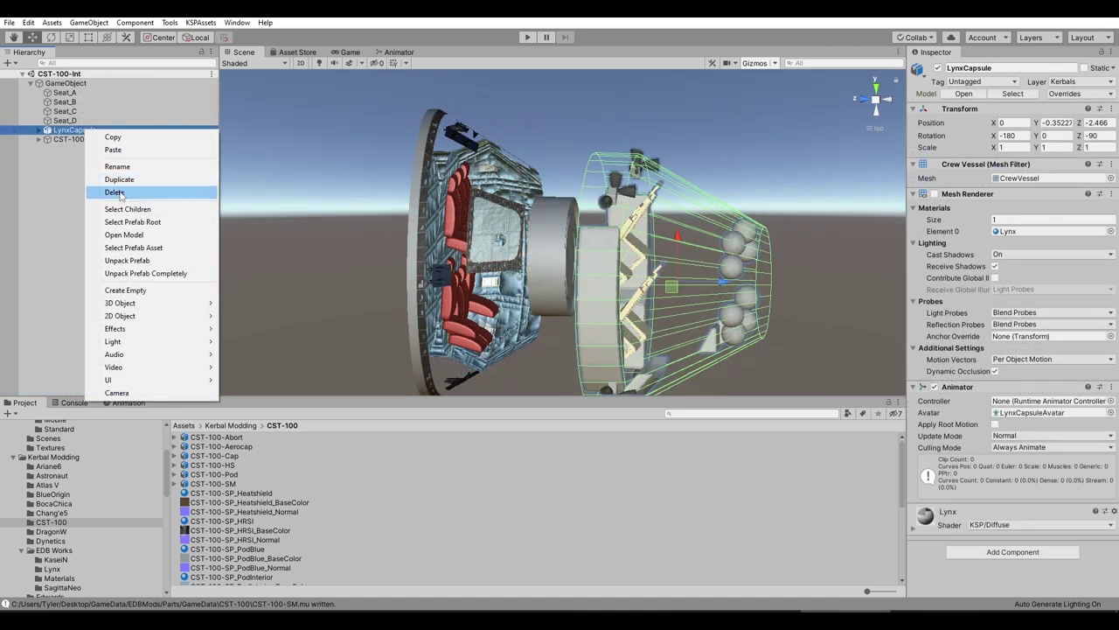
click(112, 190)
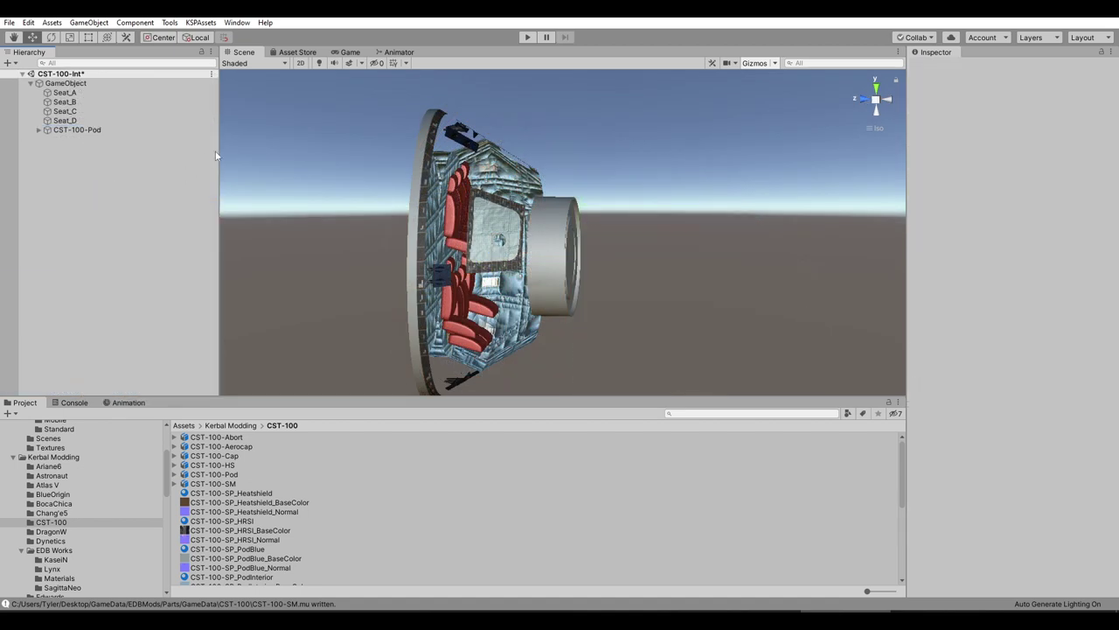
right_drag(691, 186, 550, 254)
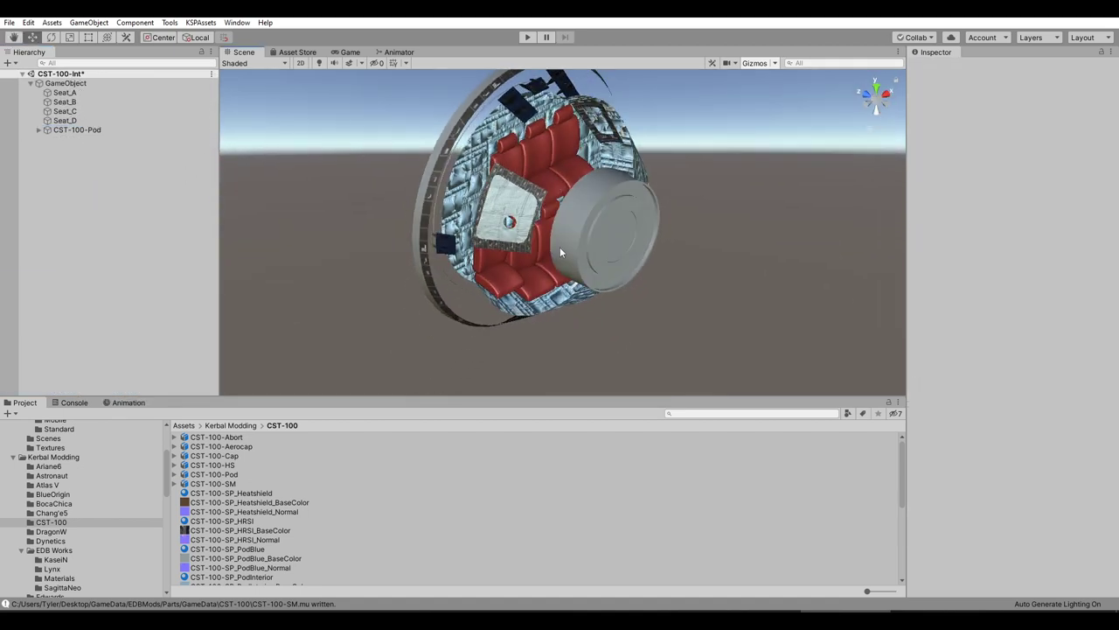
alt+drag(560, 253, 666, 159)
scroll(640, 213, down, 4)
click(39, 129)
click(77, 129)
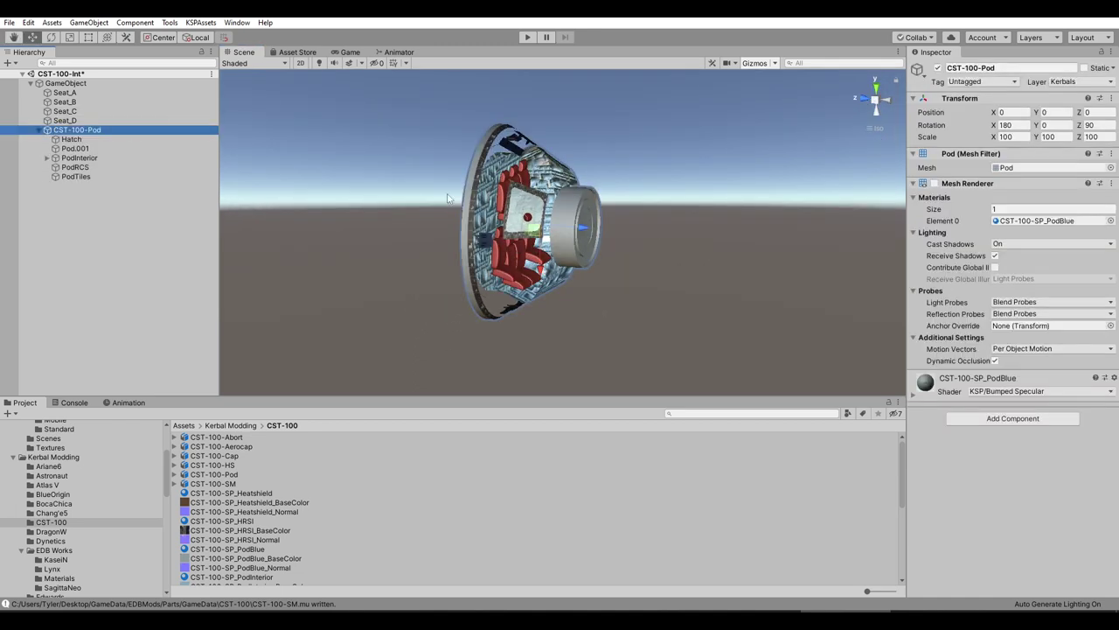
key(f)
alt+drag(644, 219, 676, 224)
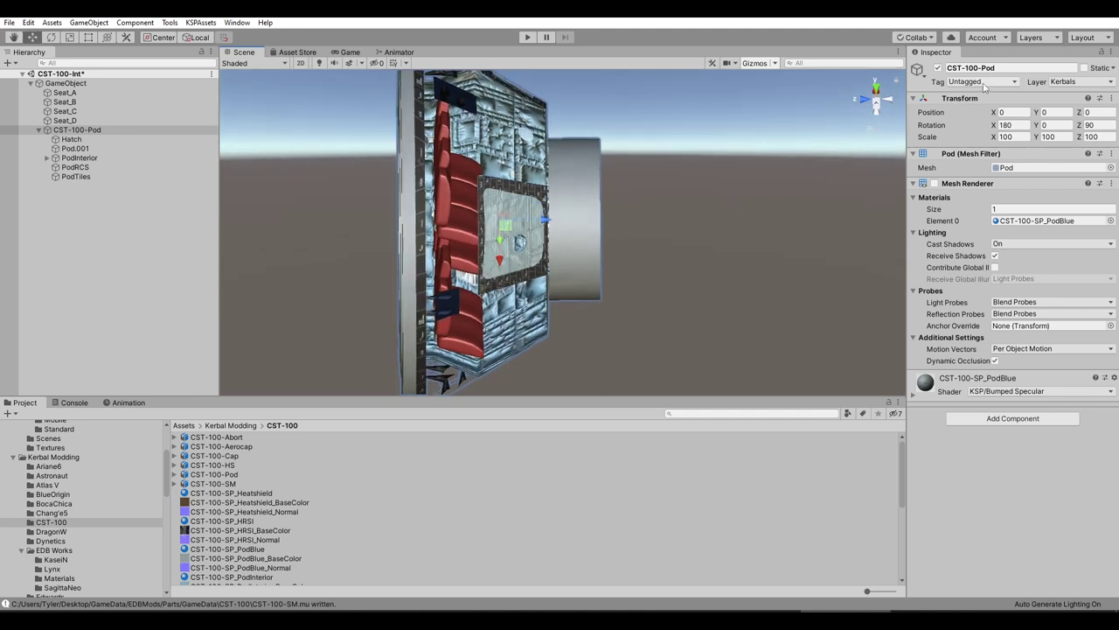
- Spawn the cupolaInternalRPM space from Part Tools and move it clear of the pod to Z -2.28 for comparison
click(201, 22)
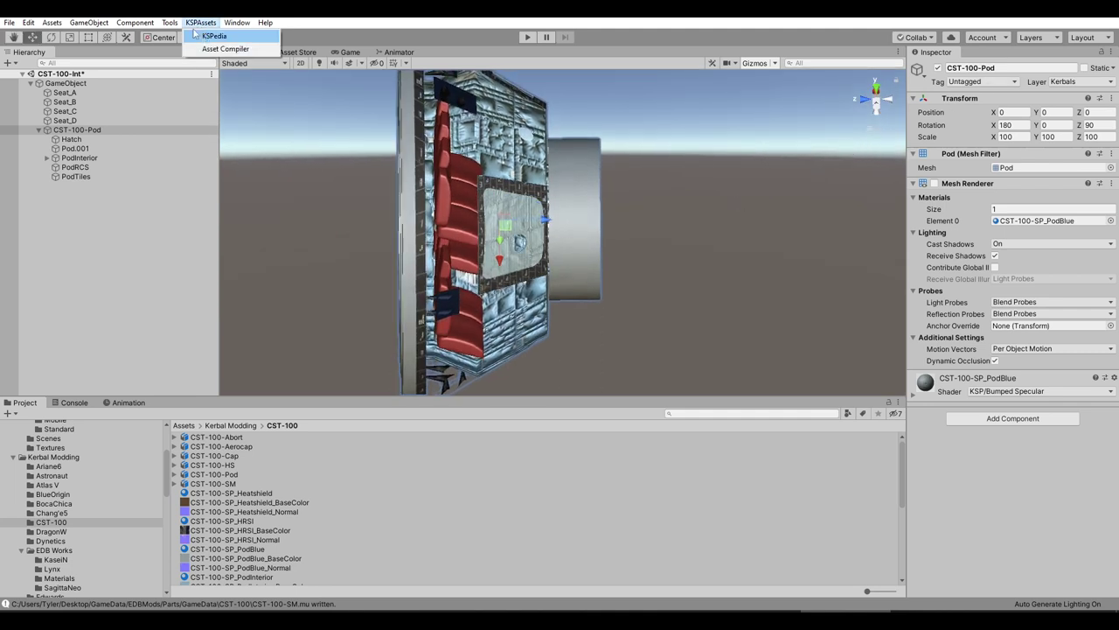
click(175, 36)
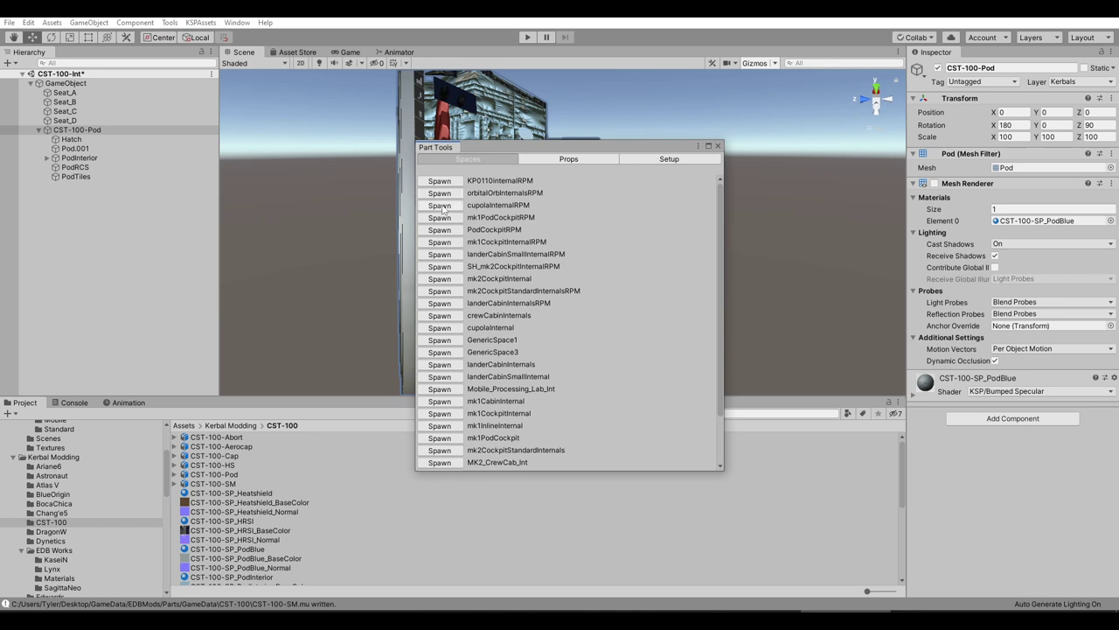
click(440, 205)
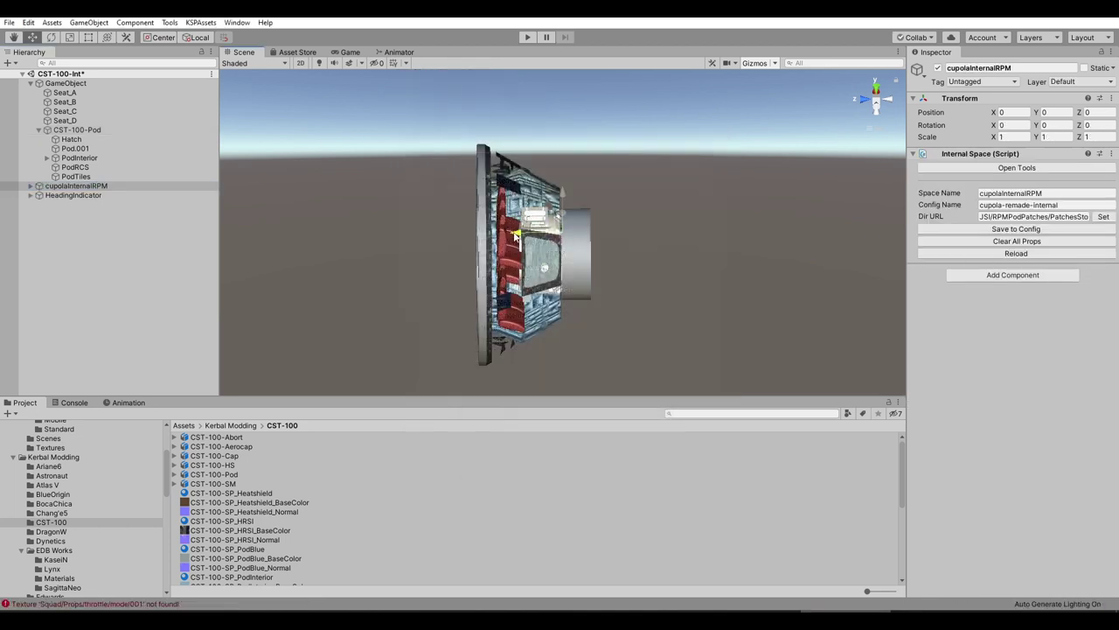
drag(516, 236, 627, 234)
scroll(664, 236, up, 4)
alt+drag(770, 244, 710, 135)
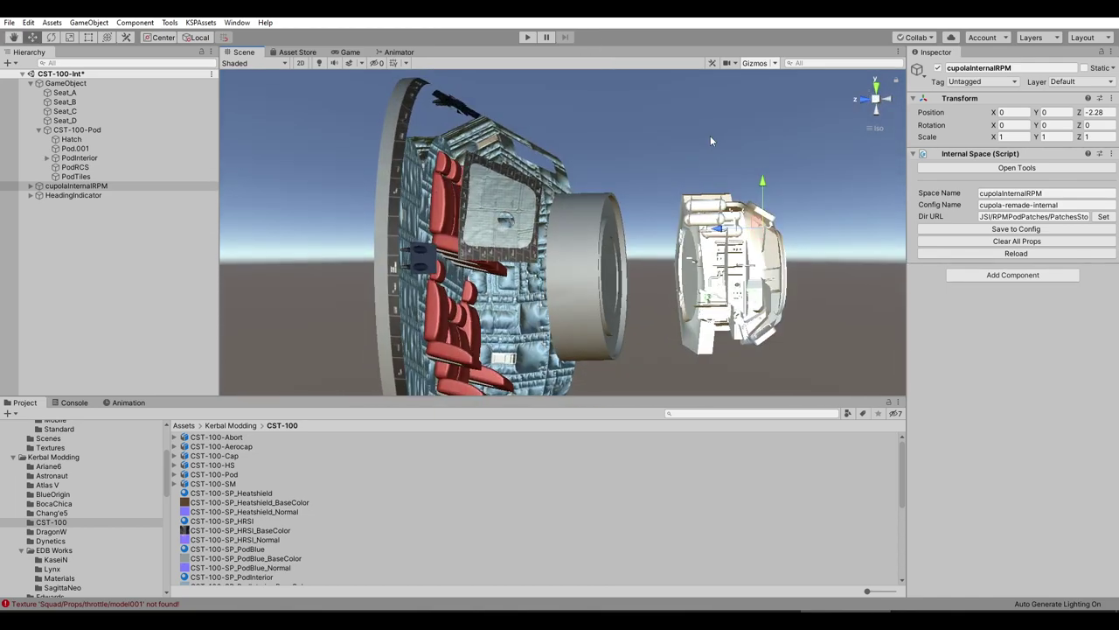
alt+drag(678, 200, 737, 249)
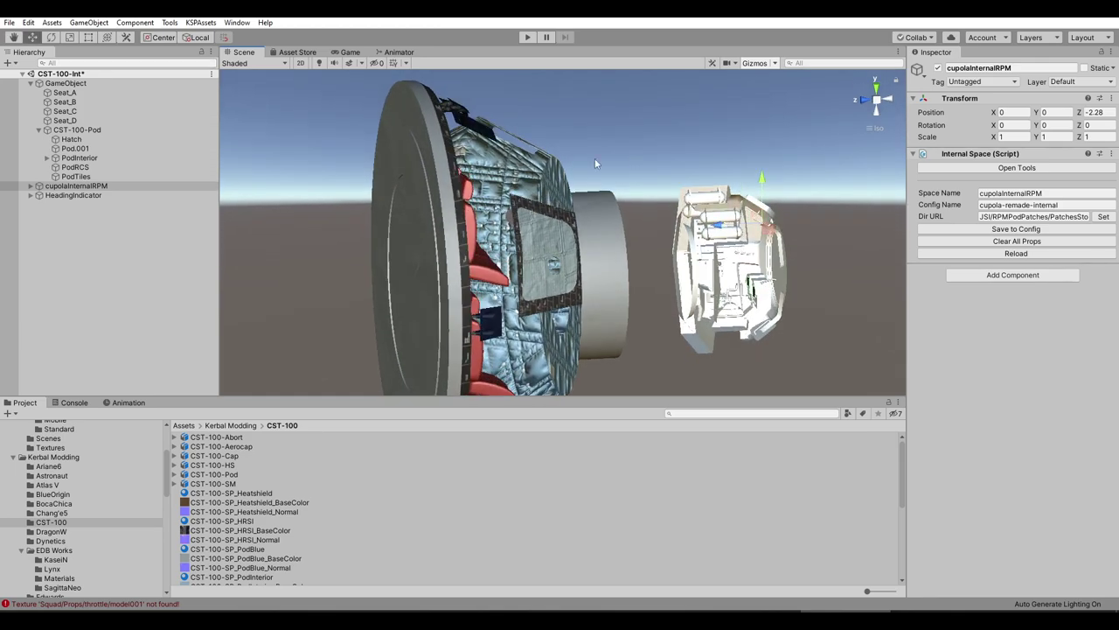
alt+drag(595, 155, 609, 194)
scroll(609, 193, down, 3)
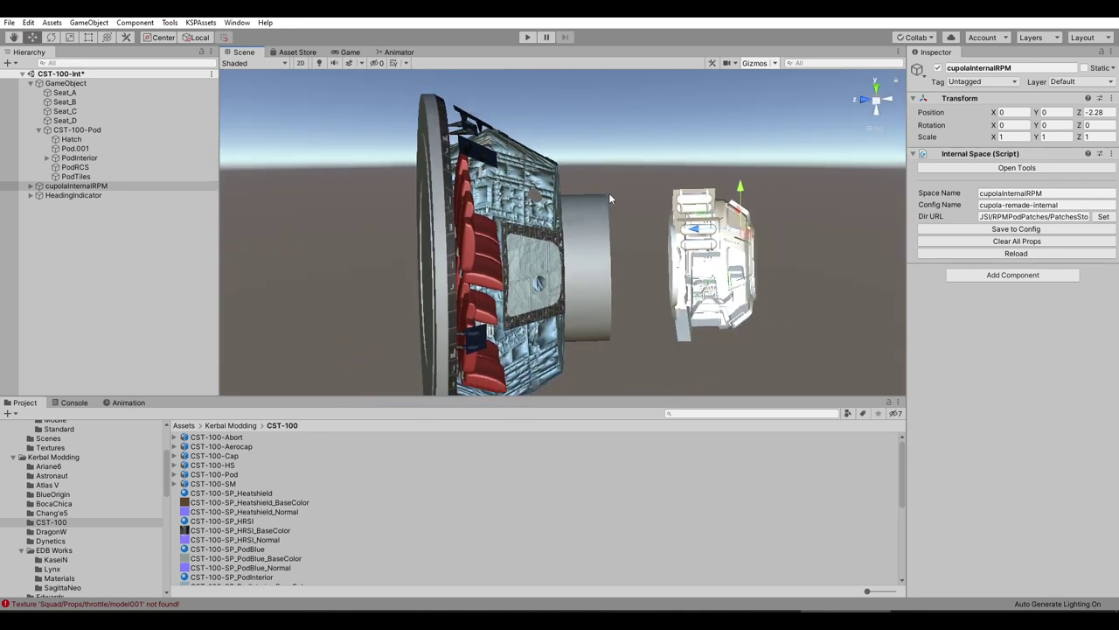
- Inspect the spawned cupolaInternalRPM and HeadingIndicator objects and delete both from the scene
click(93, 196)
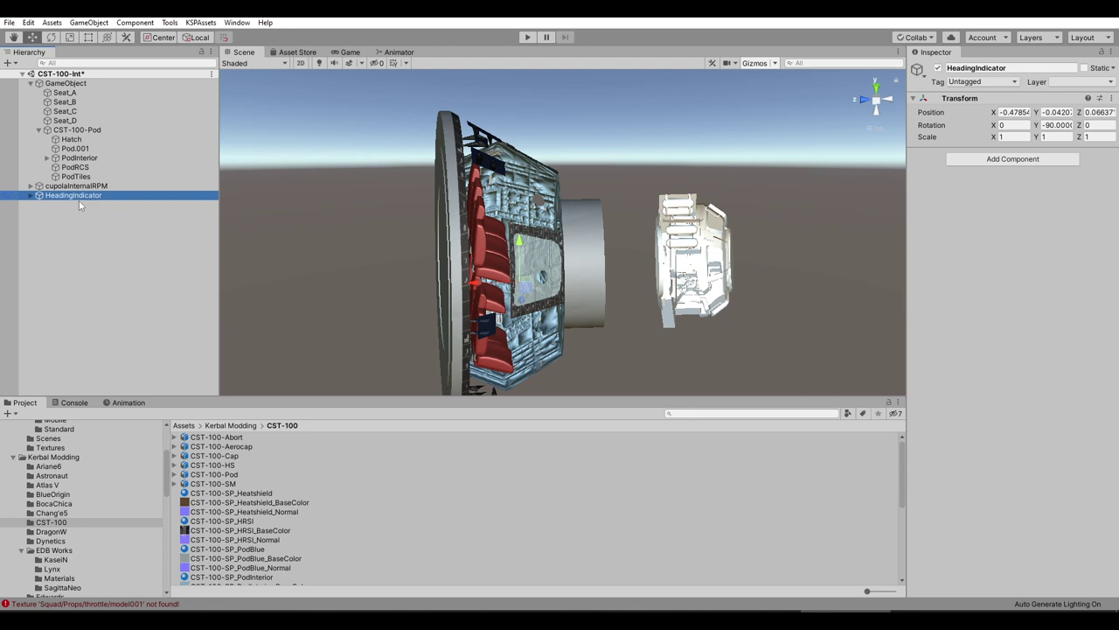
ctrl+click(86, 189)
click(38, 199)
click(30, 196)
click(66, 186)
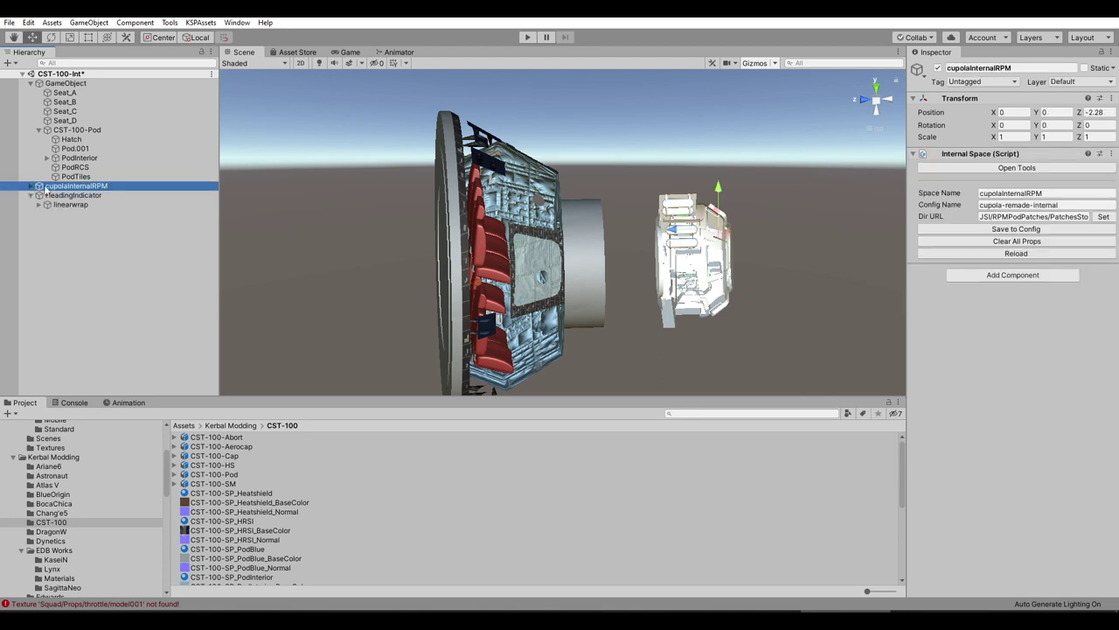
ctrl+click(69, 196)
right_click(69, 189)
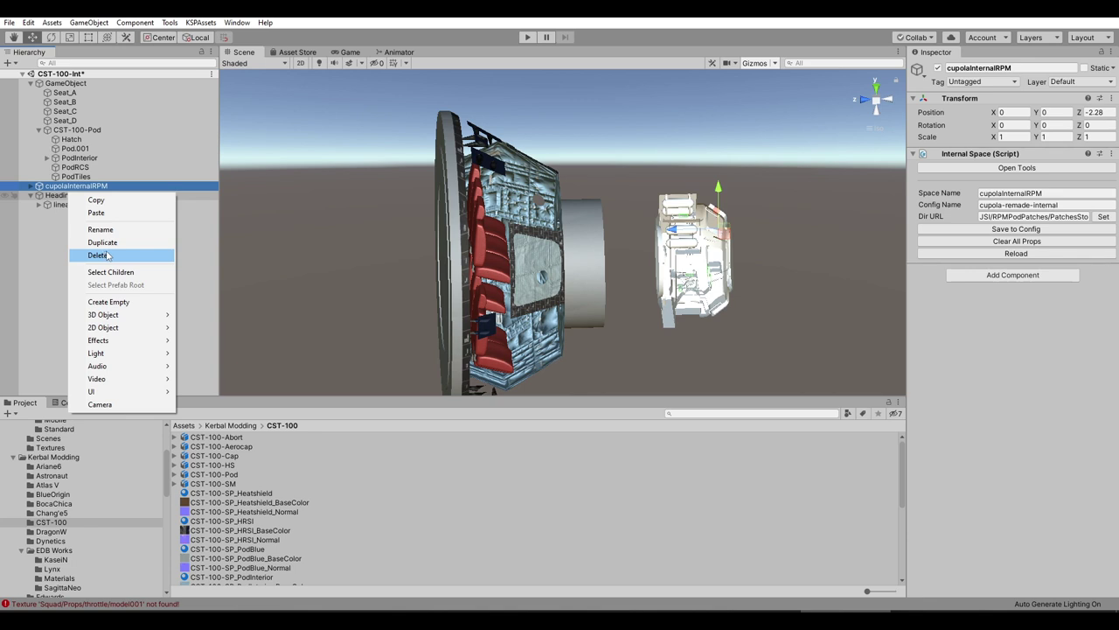
click(940, 367)
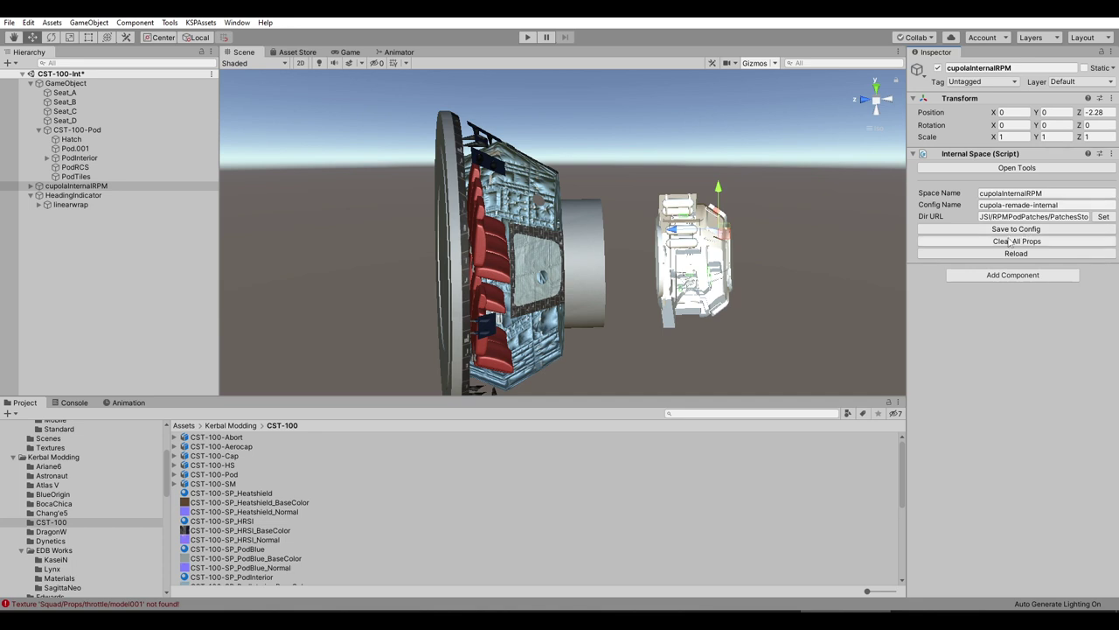
ctrl+click(72, 196)
key(Delete)
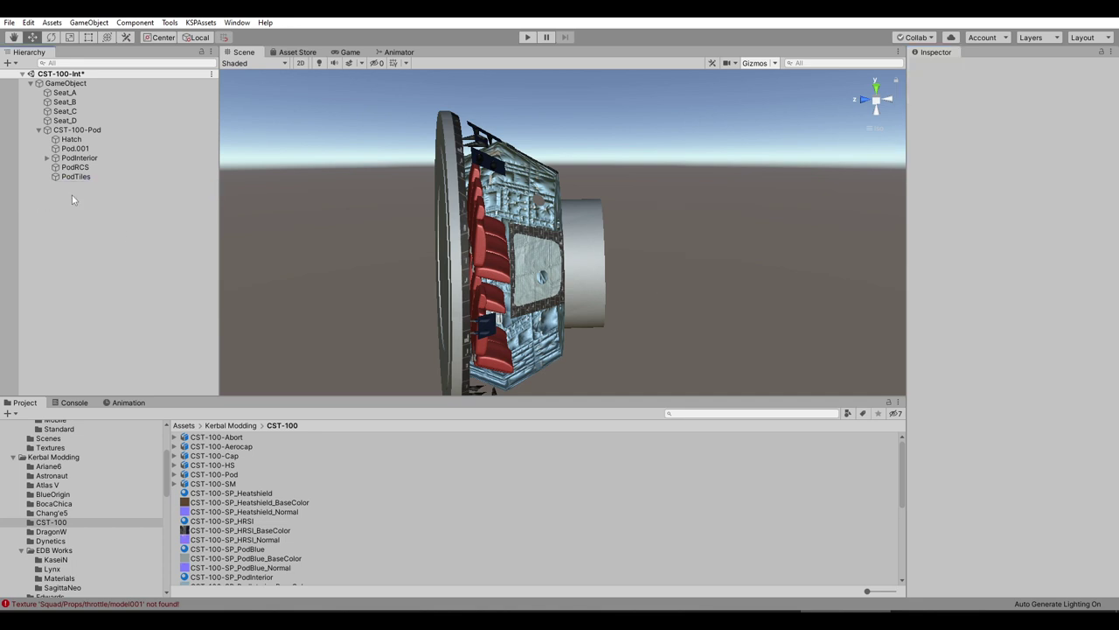
- Examine where Seat_A, Seat_B, Seat_C and Seat_D sit relative to the red seats inside CST-100-Pod
click(79, 131)
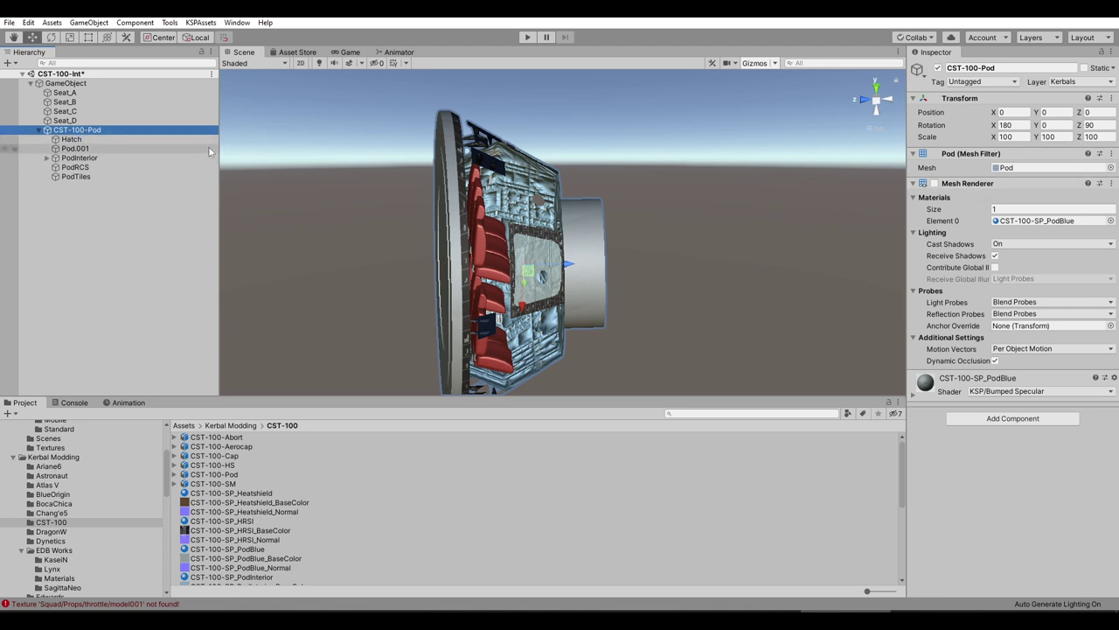
right_drag(498, 161, 396, 169)
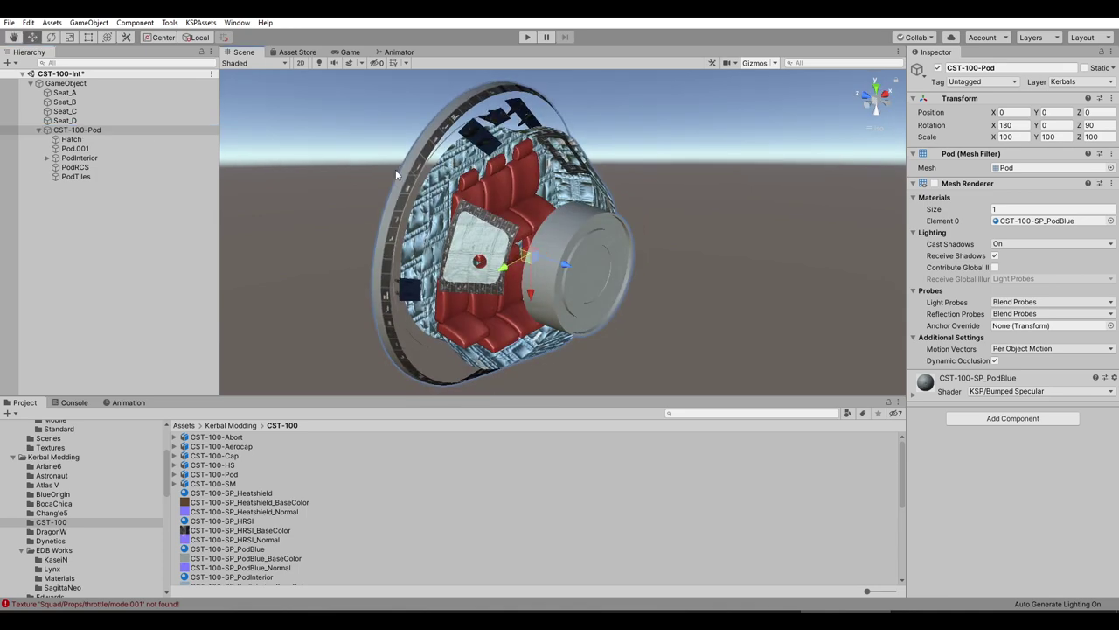
right_drag(568, 190, 525, 133)
click(118, 95)
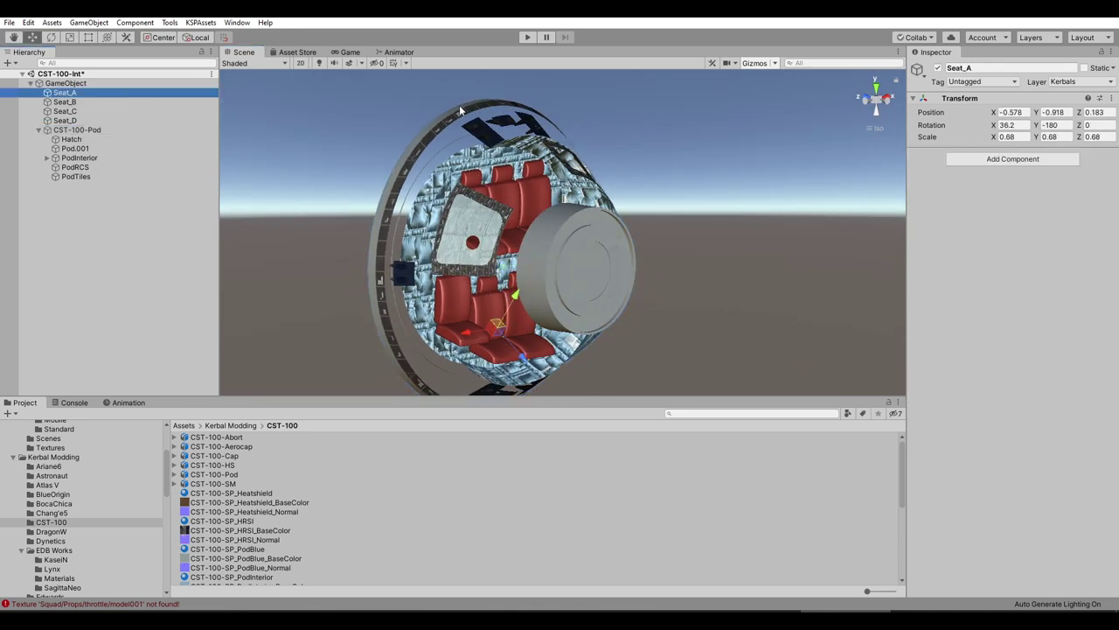
right_drag(444, 100, 547, 97)
middle_drag(535, 278, 592, 160)
scroll(592, 171, up, 4)
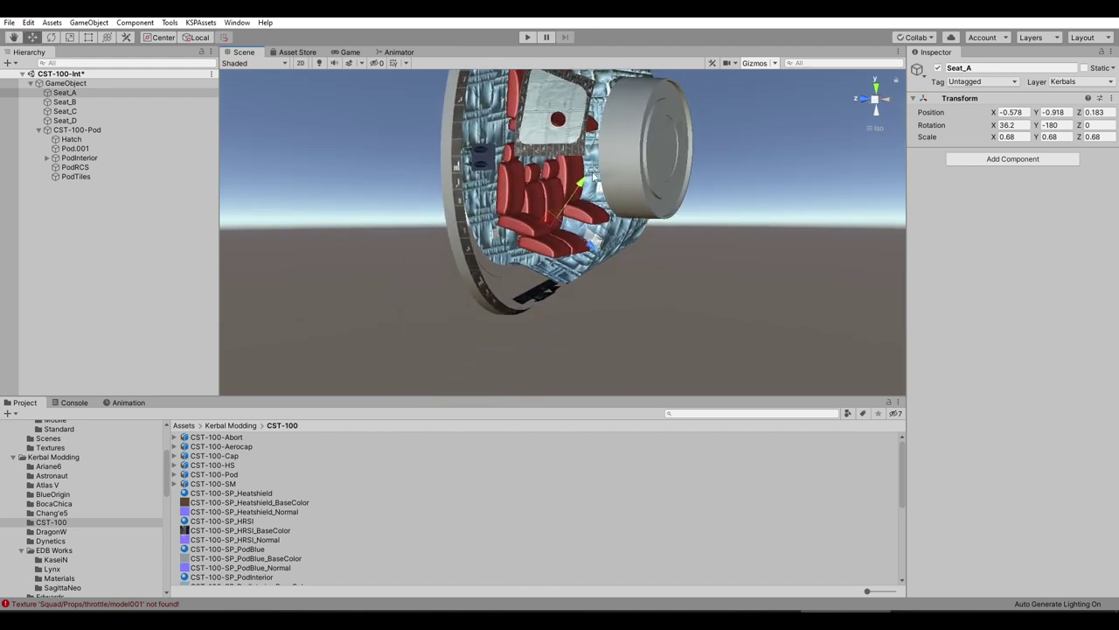
click(78, 101)
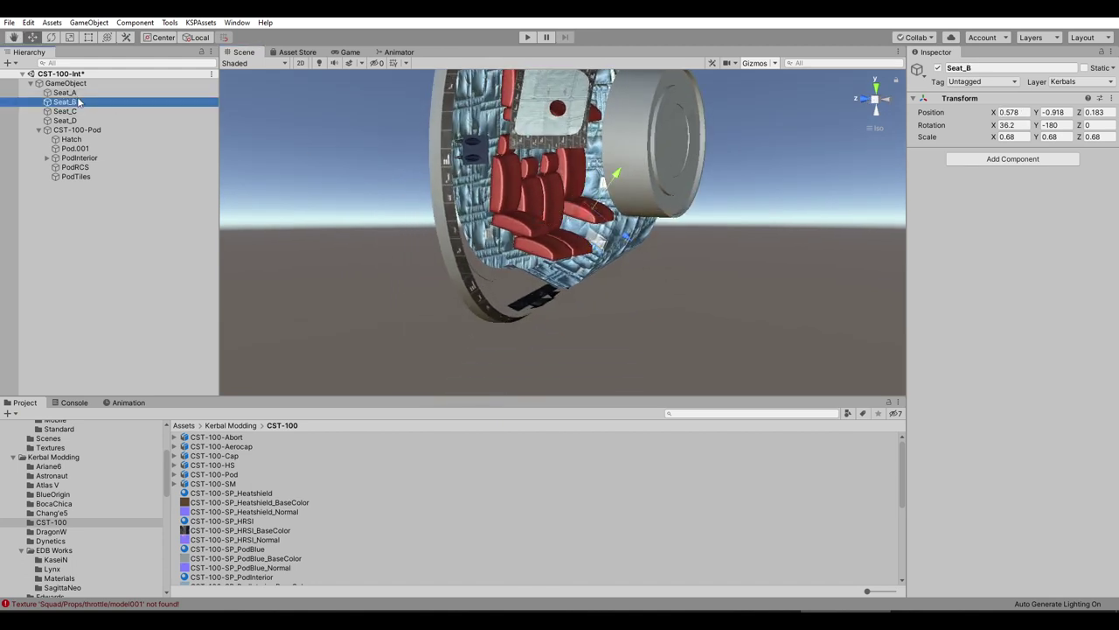
click(76, 111)
click(74, 121)
alt+drag(697, 208, 697, 226)
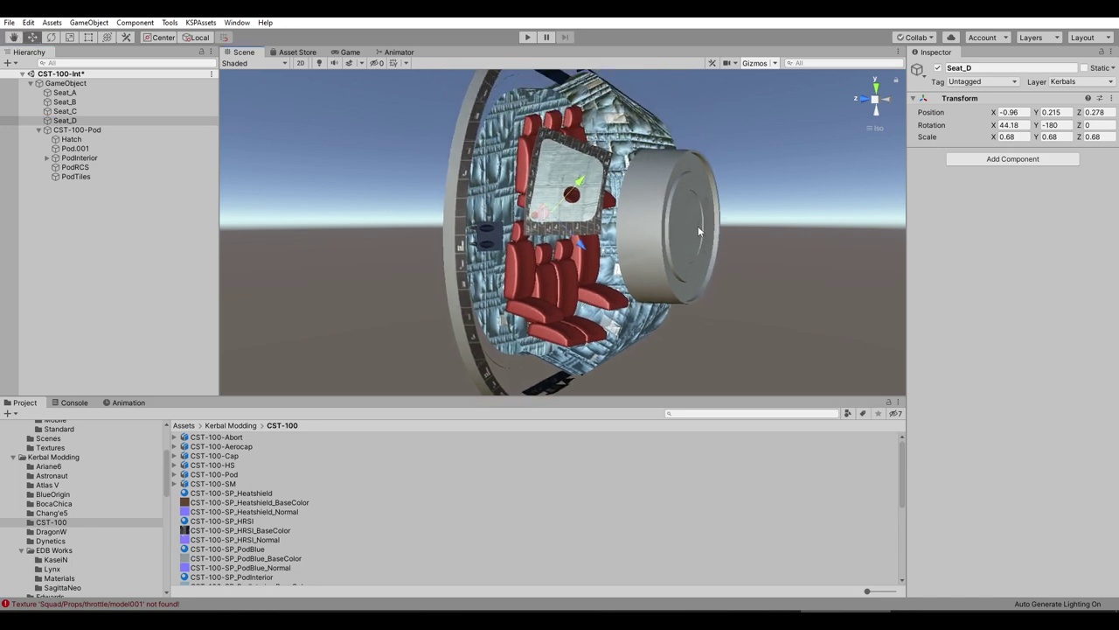
alt+drag(671, 142, 667, 174)
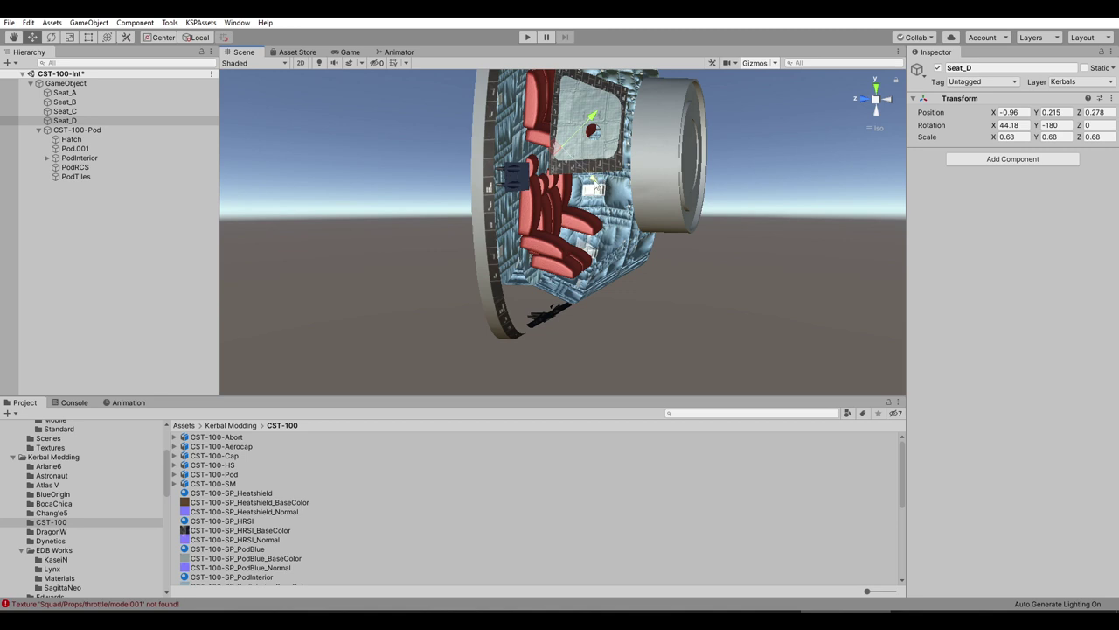
alt+drag(561, 146, 648, 171)
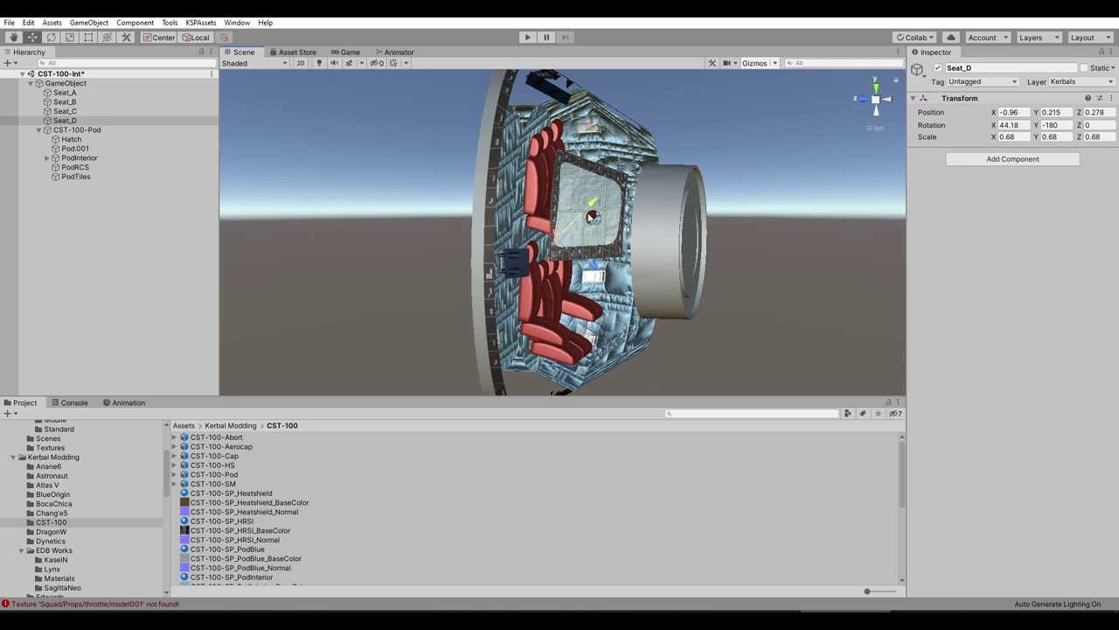
drag(593, 205, 527, 231)
click(104, 83)
click(100, 92)
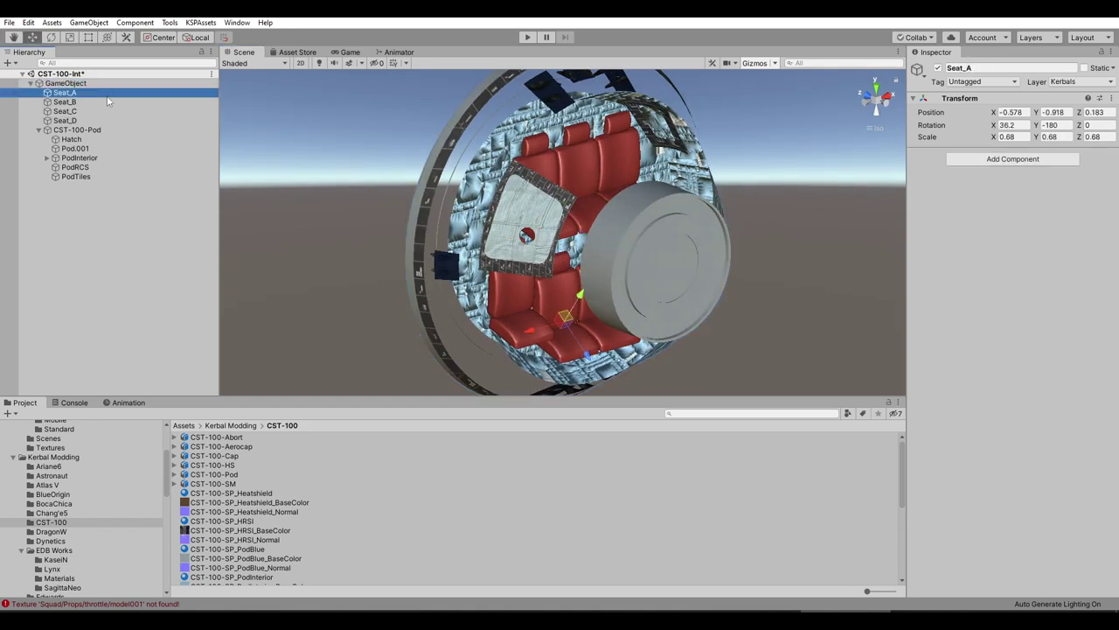
- Move Seat_D towards the pod's upper seat row, to about X -0.184, Y 0.735, Z -0.228
alt+drag(568, 166, 634, 143)
alt+drag(595, 228, 612, 171)
click(208, 122)
alt+drag(612, 171, 702, 201)
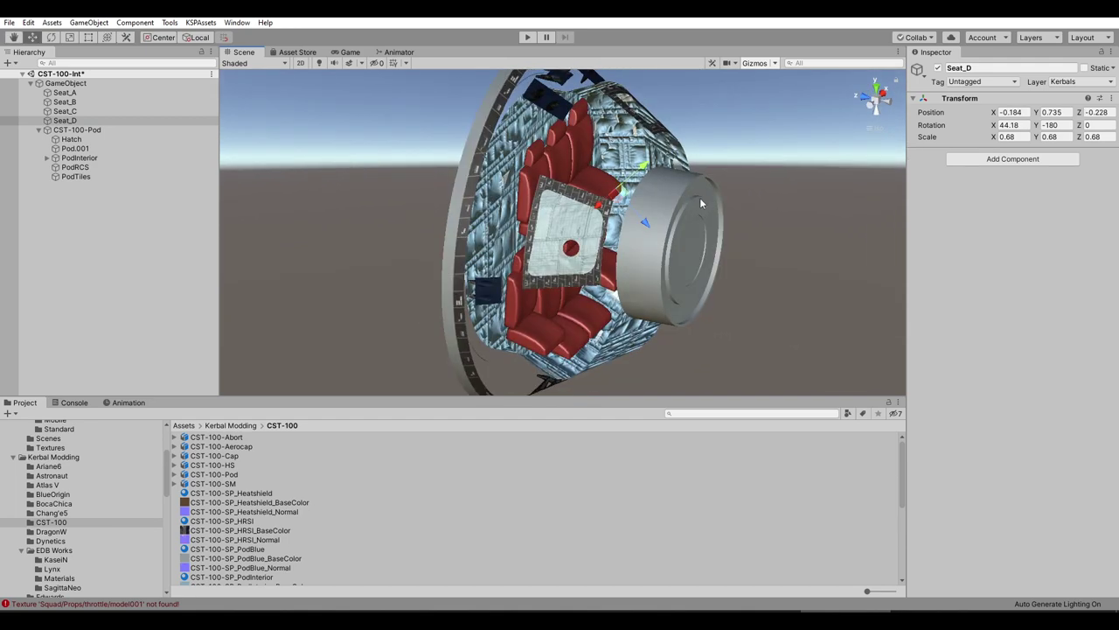
- Reset Seat_D's X rotation to 0 and move it forward to about Z 0.421
drag(1020, 125, 974, 124)
text(0)
alt+drag(592, 280, 471, 314)
click(1097, 113)
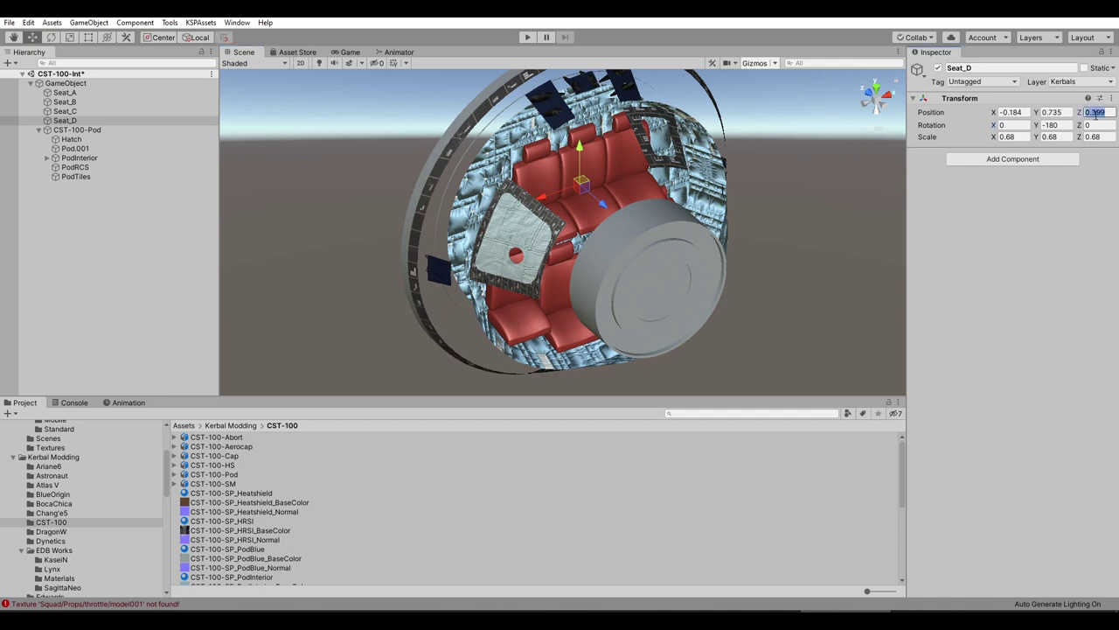
text(0)
drag(619, 217, 505, 294)
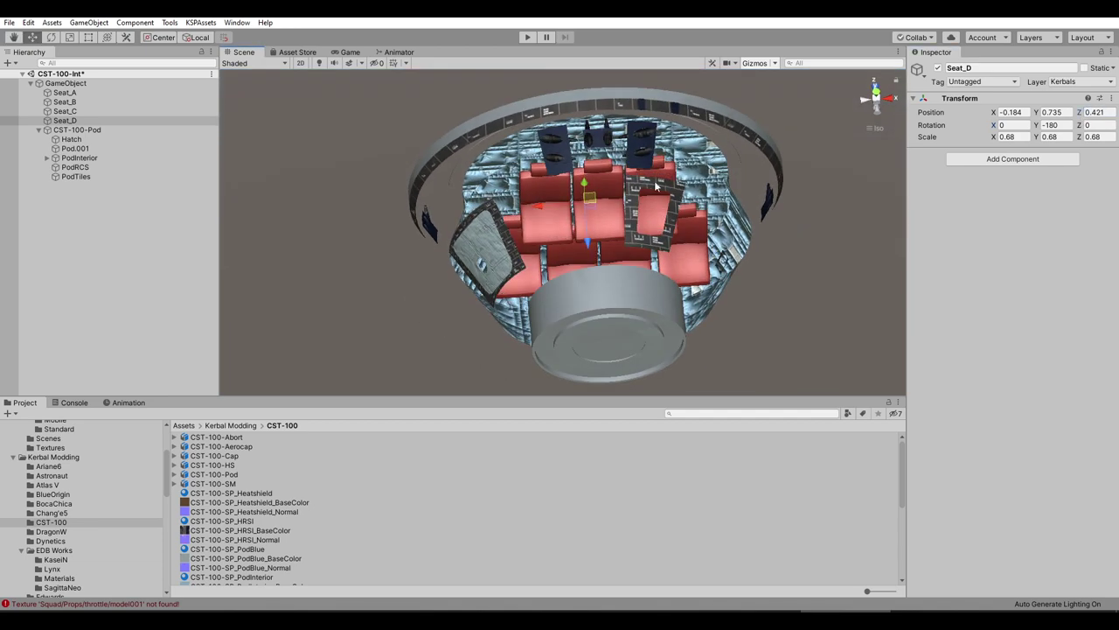
- Centre Seat_D on X 0 and place it over the upper seat row at about Y 0.632, Z 0.494
click(1005, 112)
drag(1026, 112, 992, 115)
text(0)
alt+drag(631, 215, 832, 89)
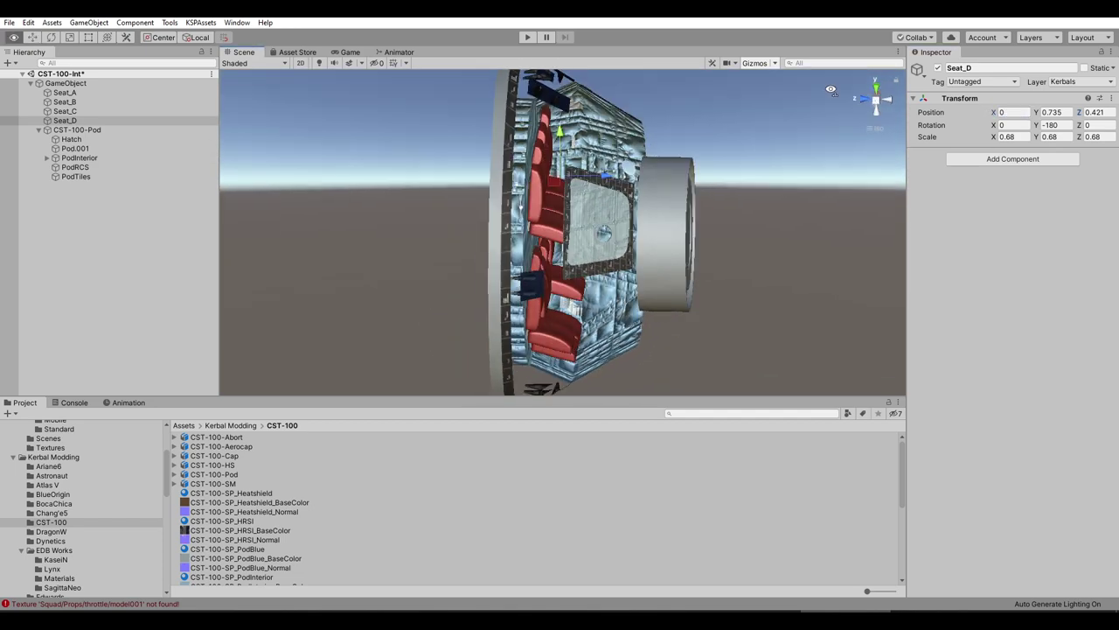
alt+drag(682, 150, 510, 182)
drag(592, 141, 769, 154)
drag(606, 188, 663, 97)
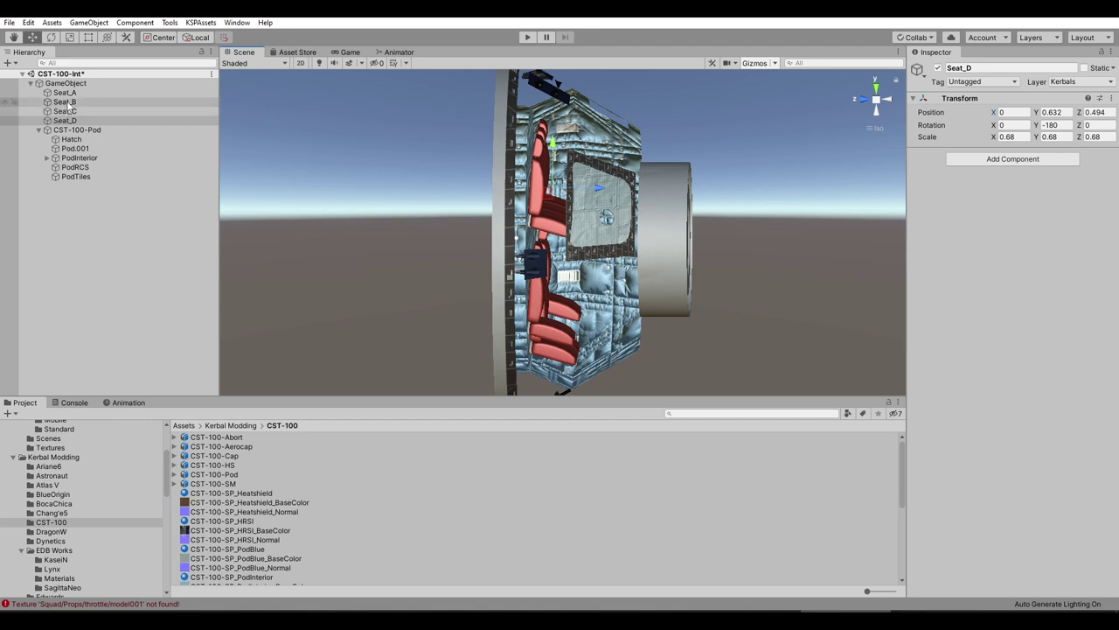
- Delete the old Seat_A, Seat_B and Seat_C objects, keeping only Seat_D
right_click(69, 121)
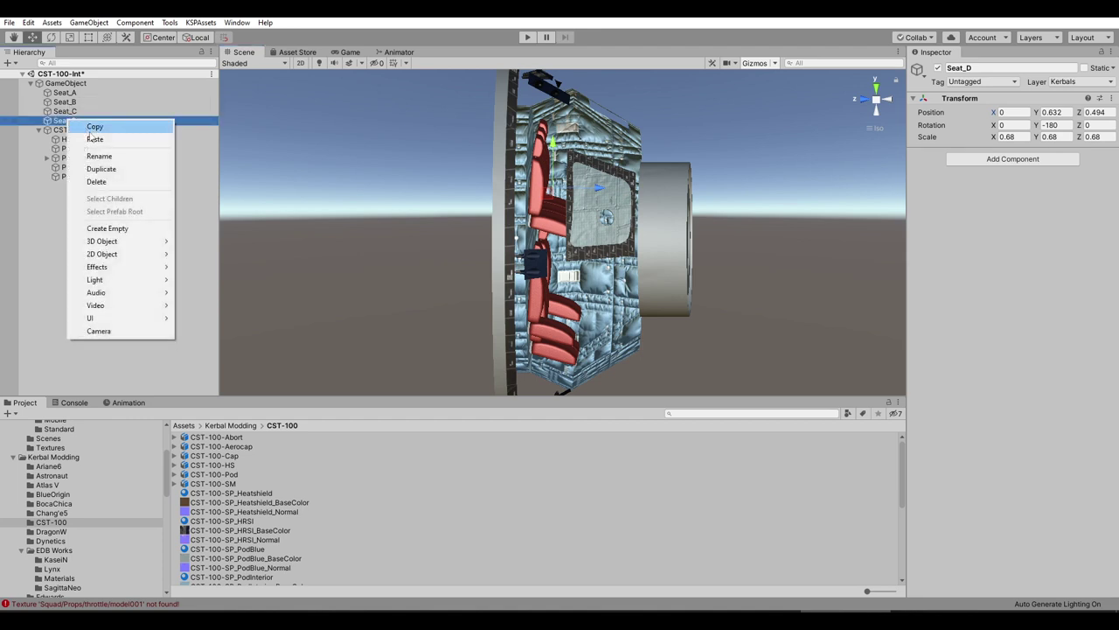
click(65, 93)
shift+click(72, 112)
key(Delete)
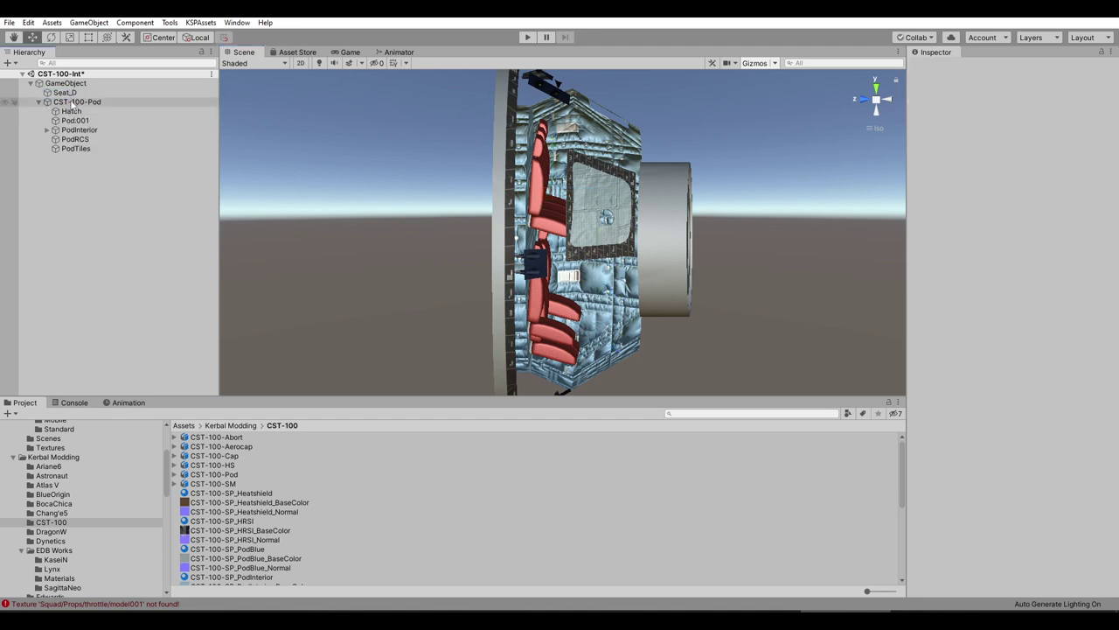
- Rename Seat_D as Seat_A
click(69, 93)
right_click(72, 93)
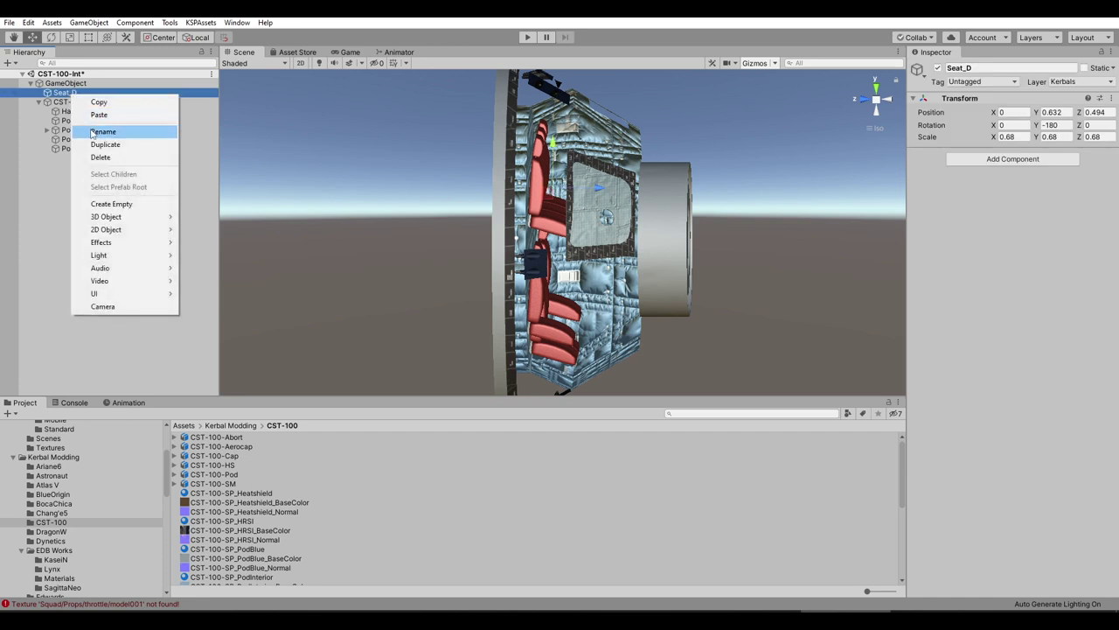
click(94, 131)
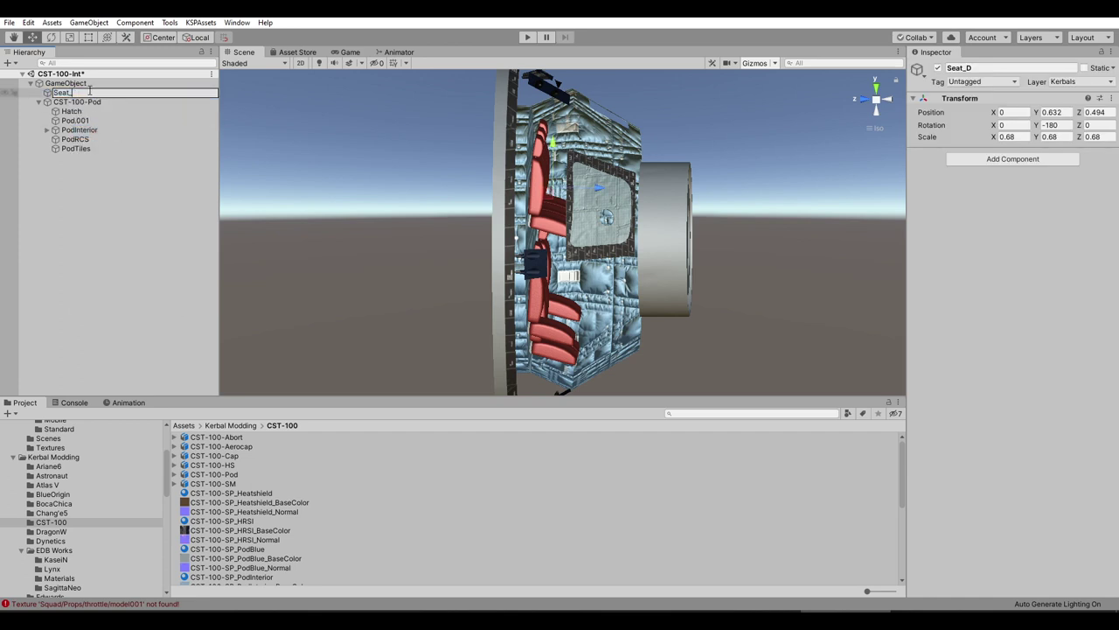
text(Seat_A)
key(Return)
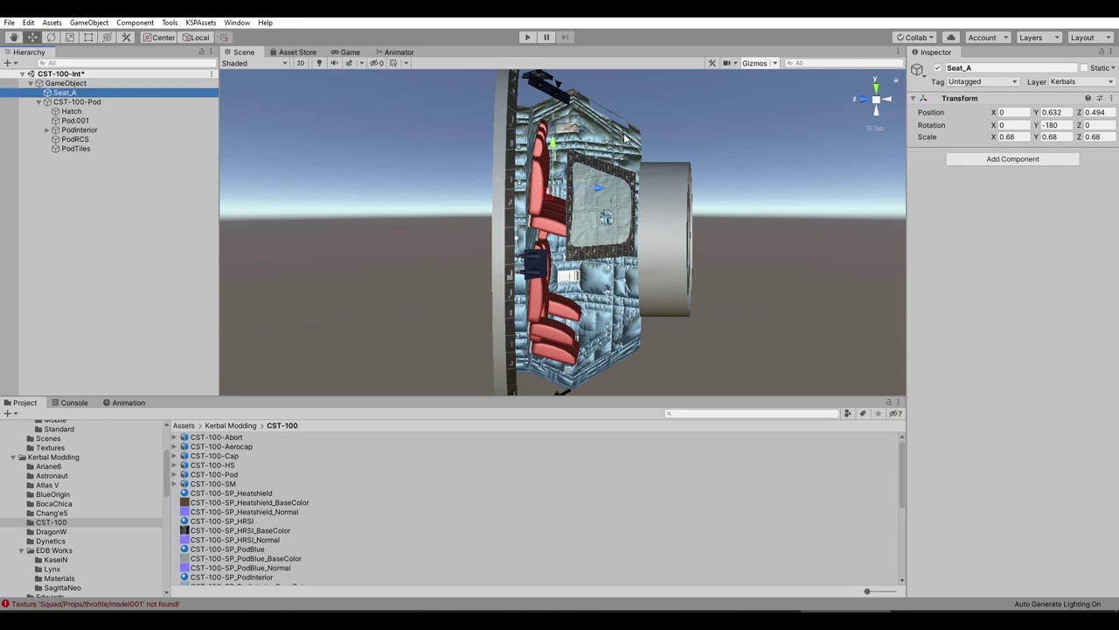
- Tilt Seat_A to match the red seat's backrest, with an X rotation of 5
right_drag(678, 234, 514, 288)
click(50, 36)
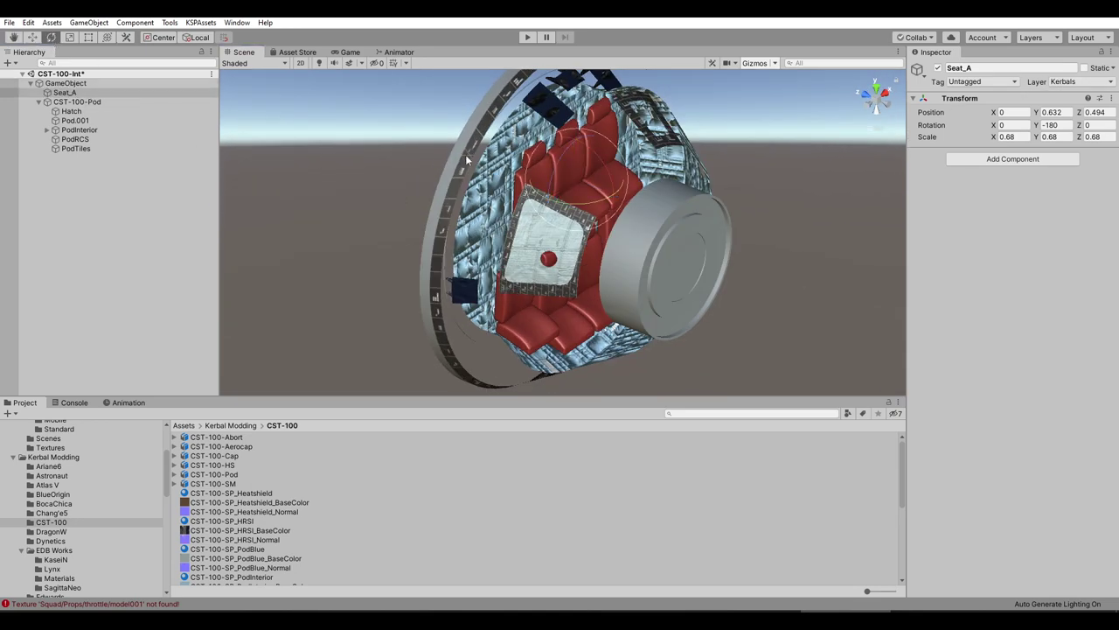
alt+drag(389, 170, 588, 159)
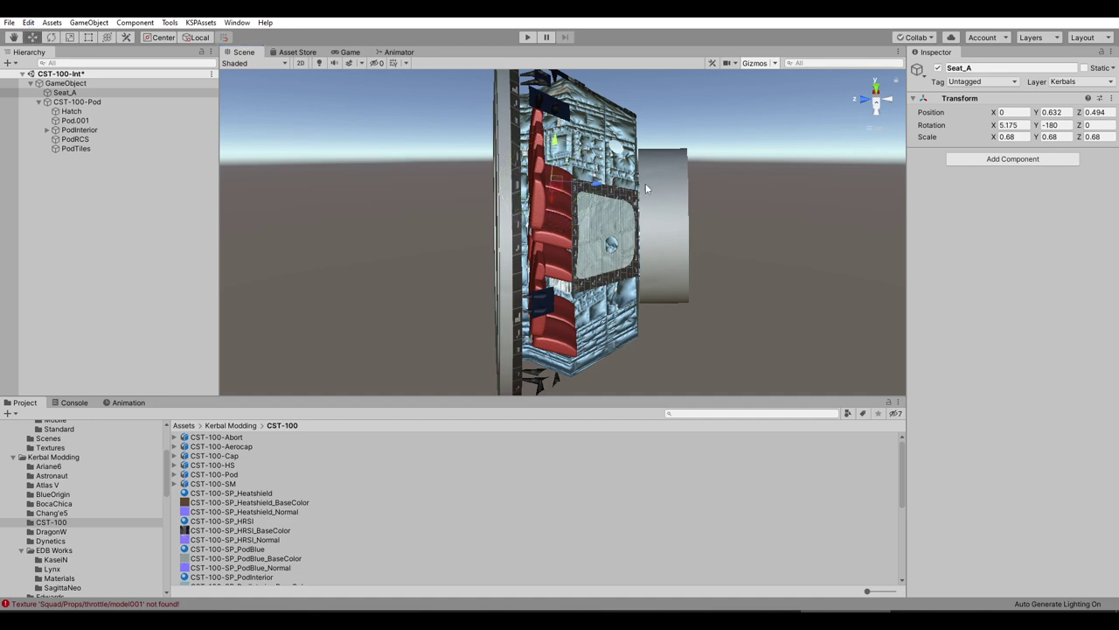
alt+drag(645, 183, 952, 147)
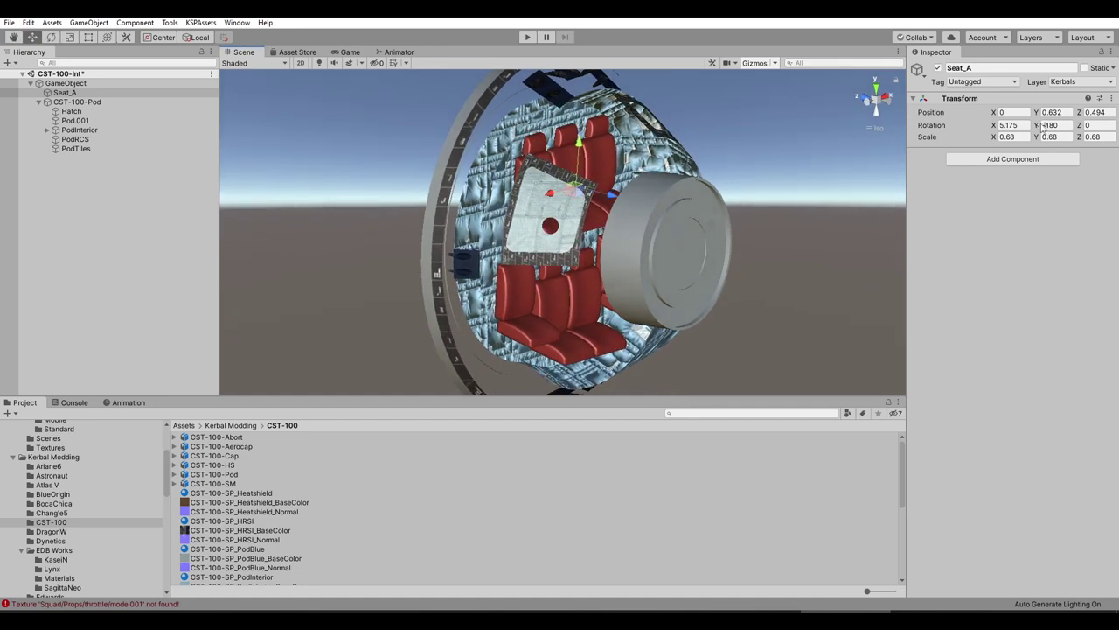
click(1013, 125)
alt+drag(667, 203, 425, 194)
alt+drag(778, 122, 727, 210)
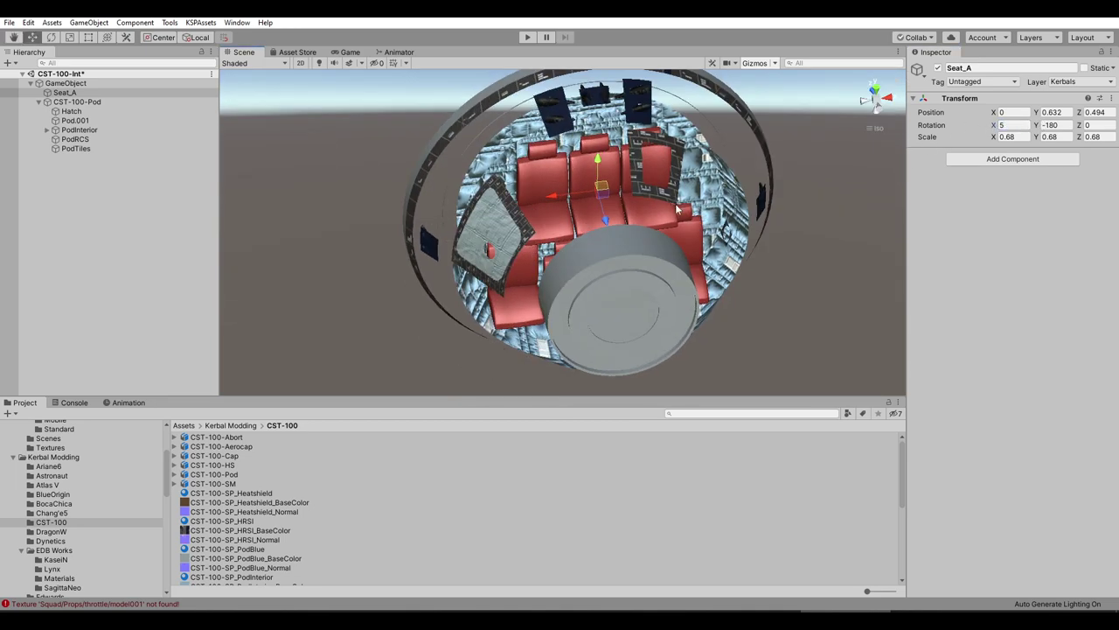
- Duplicate Seat_A for the six other red seats and position the copies, the first at about X -0.651
right_click(77, 93)
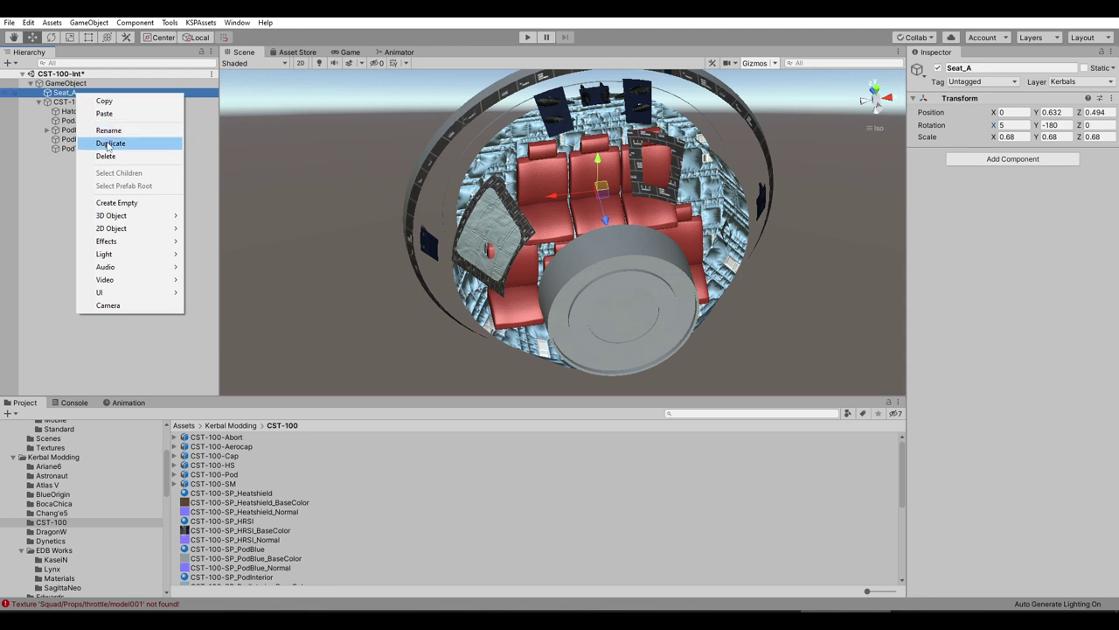
click(108, 144)
drag(570, 202, 499, 201)
alt+drag(700, 219, 568, 219)
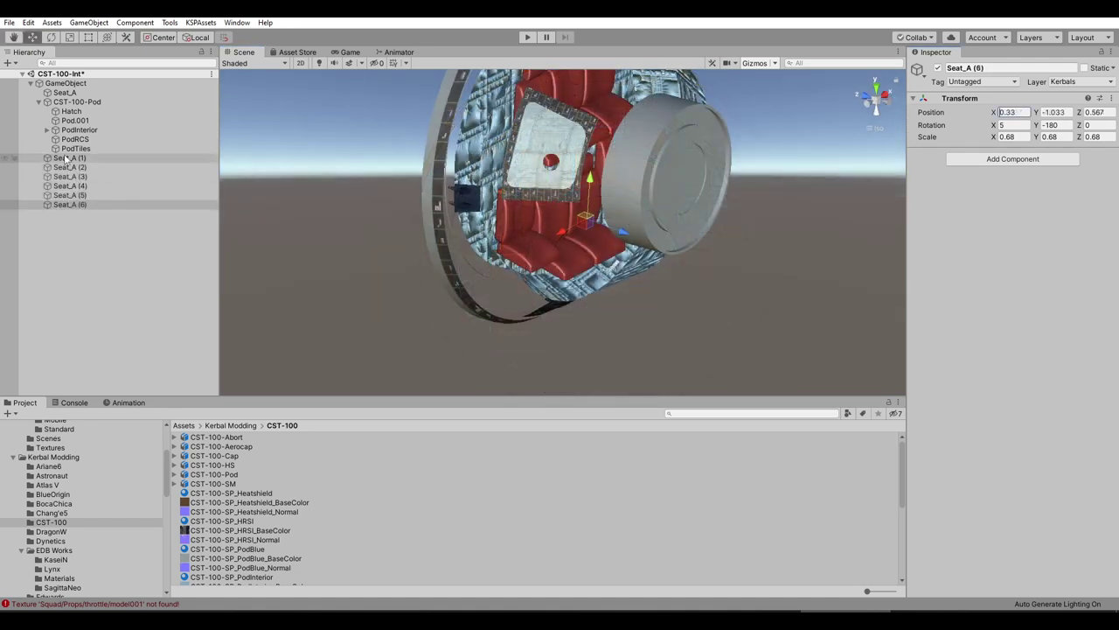
- Rename Seat_A (1) as Seat_B and Seat_A (2) as Seat_C
right_click(67, 158)
click(96, 191)
click(96, 160)
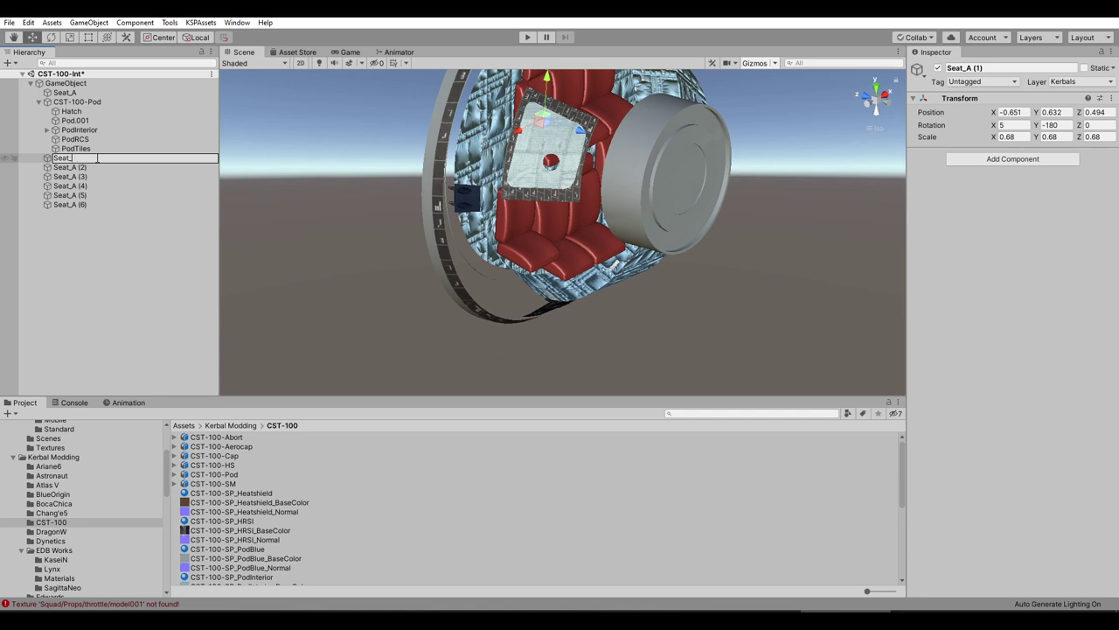
key(Return)
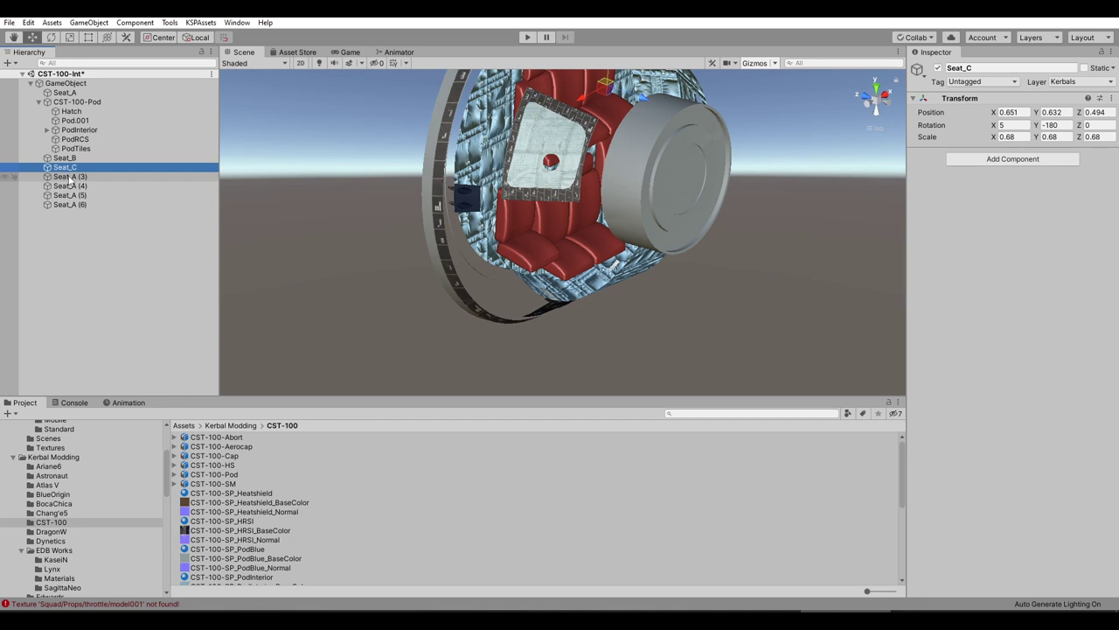
- Rename Seat_A (3) as Seat_D and Seat_A (4) as Seat_E
right_click(69, 178)
click(96, 213)
click(98, 178)
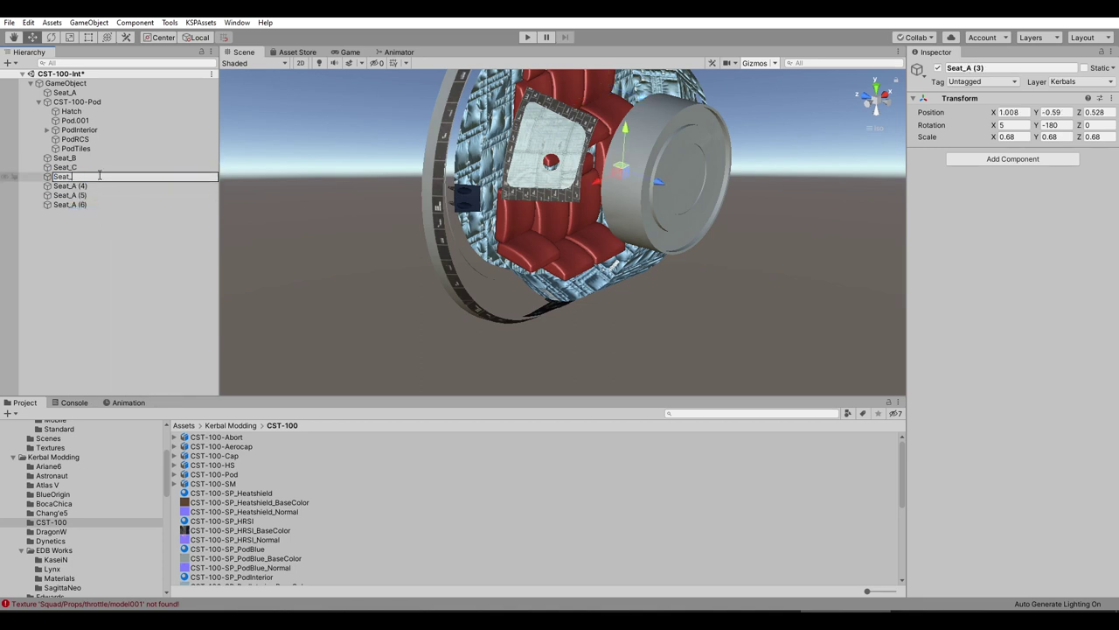
text(D)
key(Return)
right_click(85, 187)
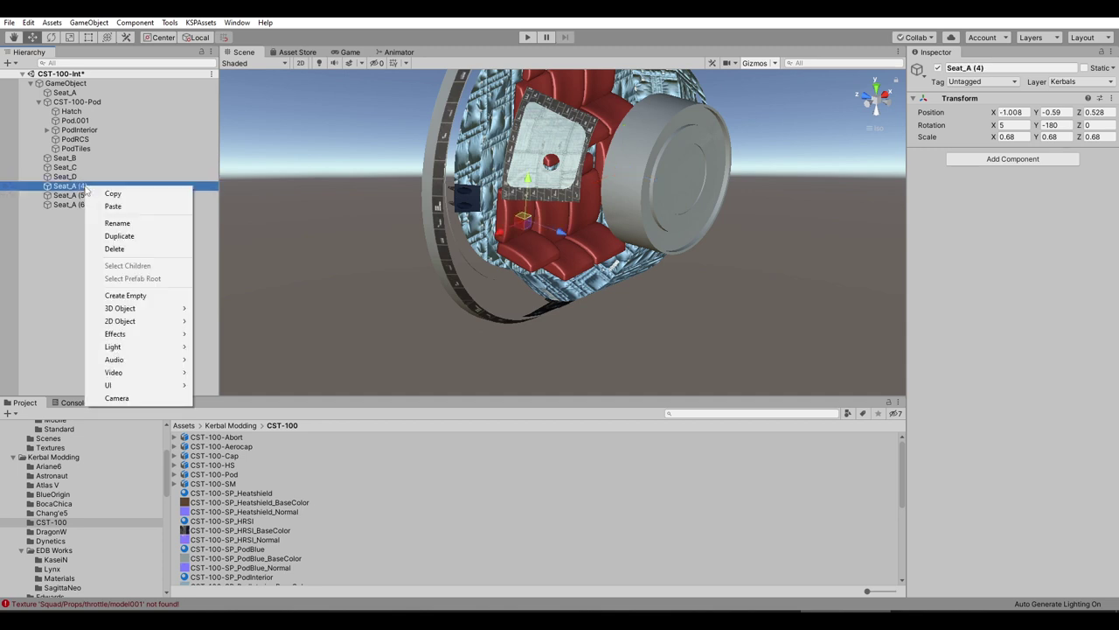
click(117, 223)
click(97, 186)
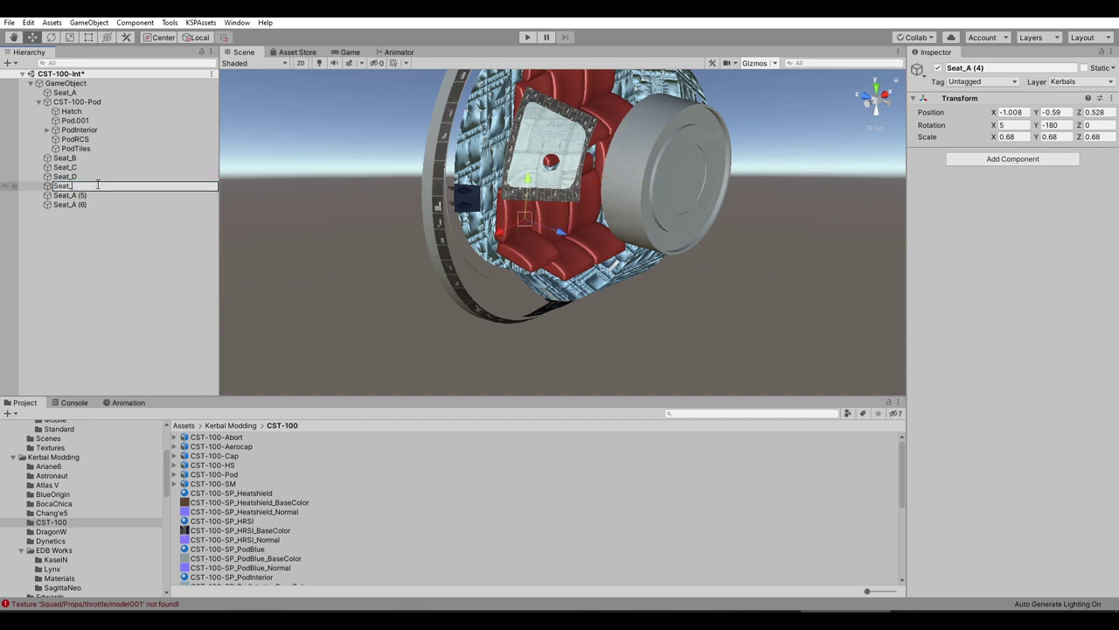
text(E)
key(Return)
- Rename Seat_A (5) as Seat_F and Seat_A (6) as Seat_G, and write GameObject's model file to the CST-100-Int folder
right_click(90, 188)
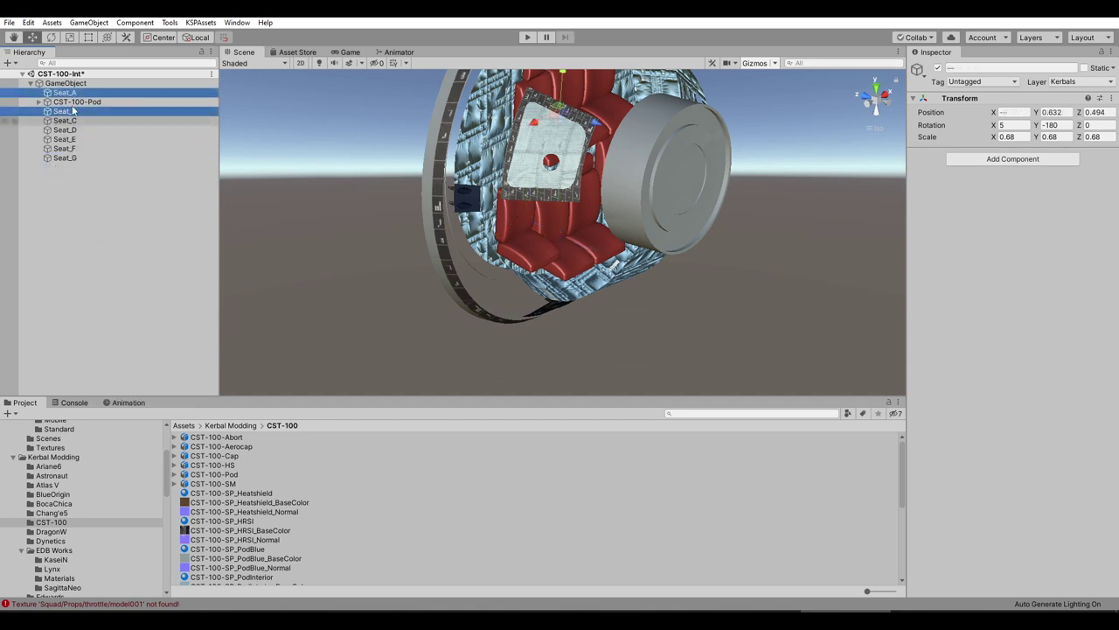
click(76, 83)
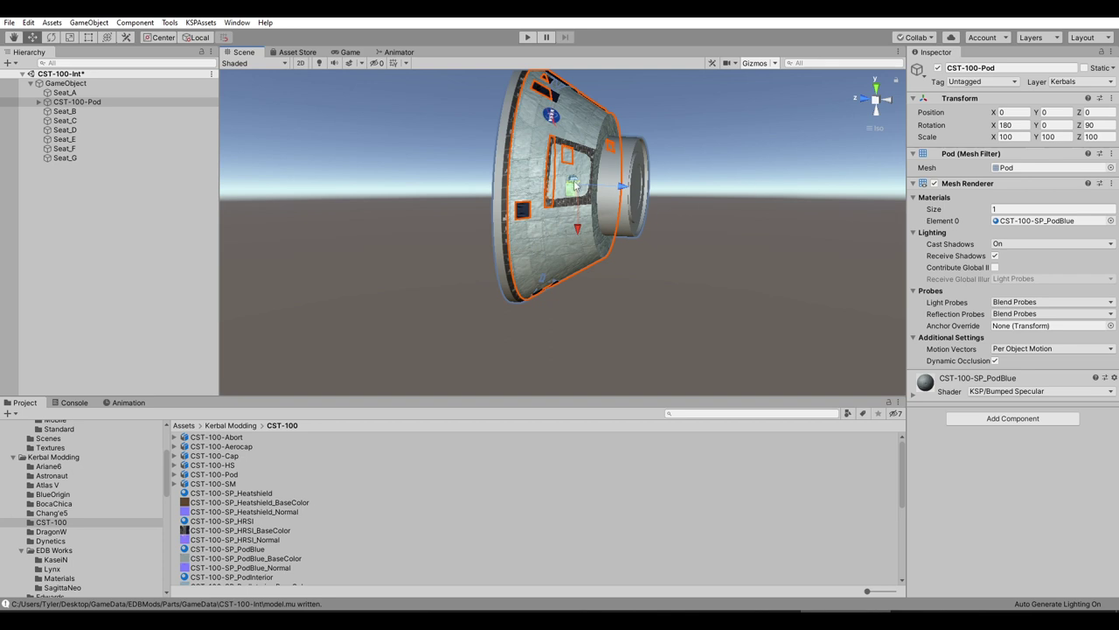
- Remove the Mesh Renderer component from the CST-100-Pod object
alt+drag(639, 225, 706, 212)
right_click(986, 184)
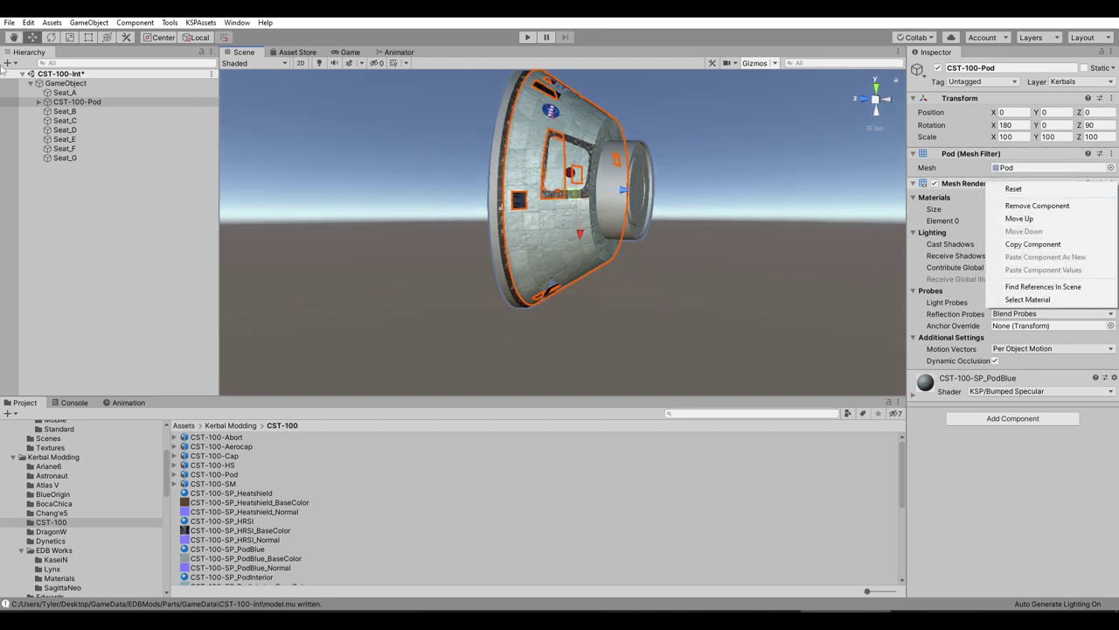
click(39, 103)
click(40, 102)
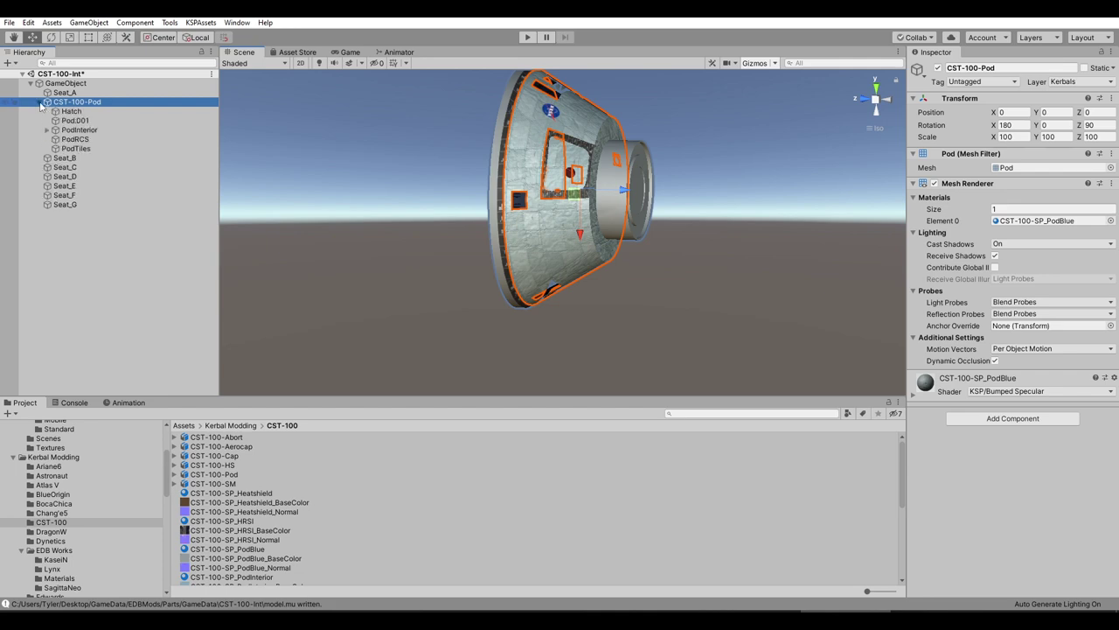
right_click(1004, 186)
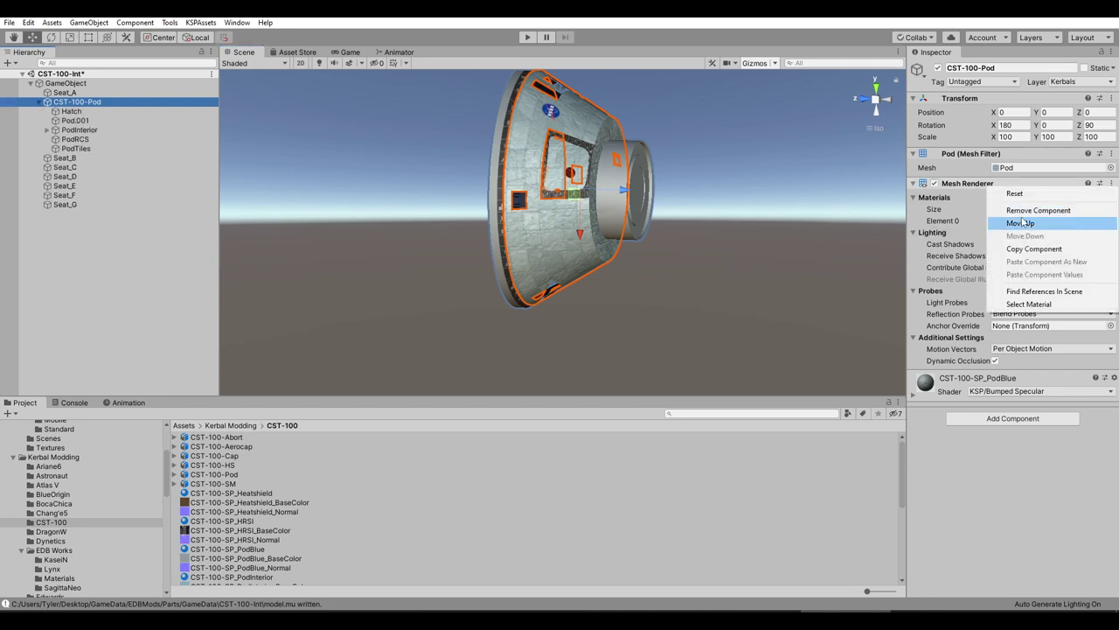
click(1038, 210)
alt+drag(647, 232, 368, 210)
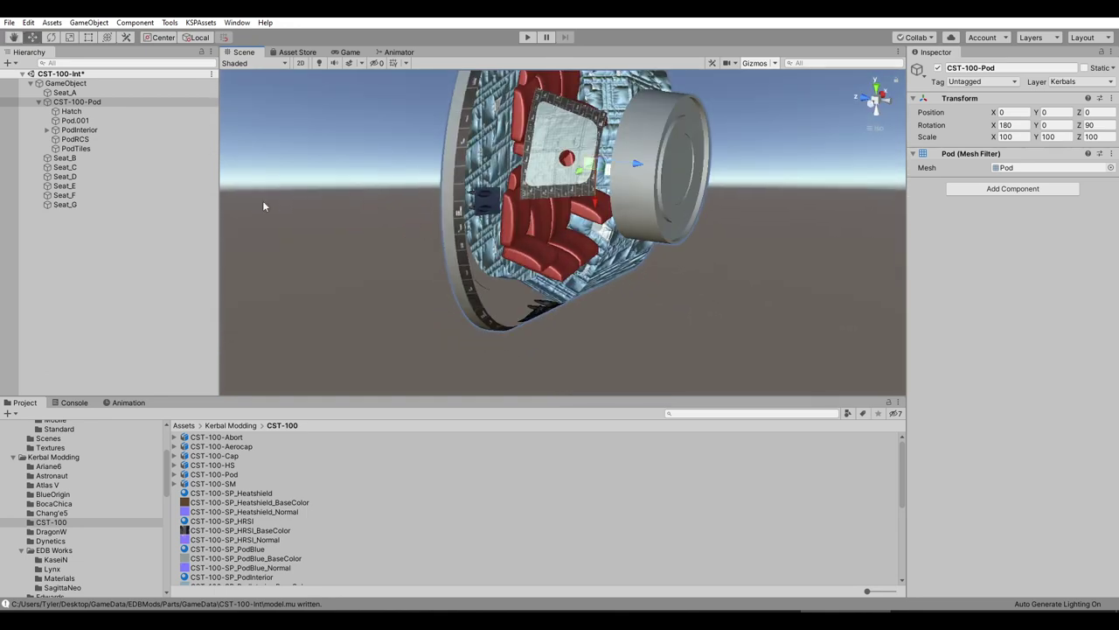
- Remove the Mesh Renderer from PodTiles and delete the PodTiles object
click(103, 148)
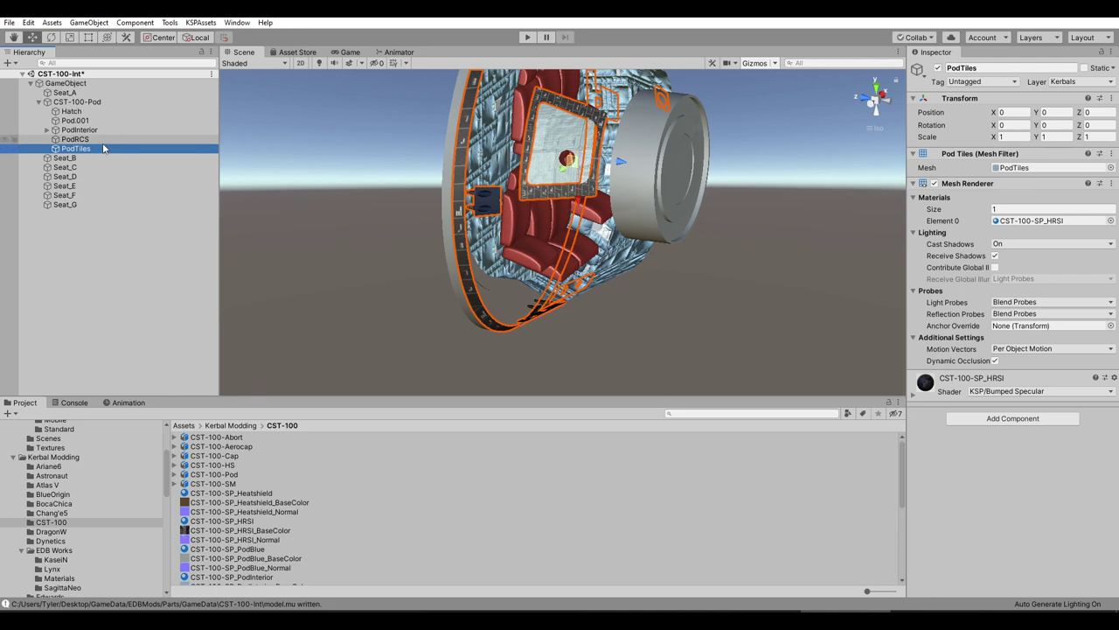
alt+drag(472, 229, 688, 291)
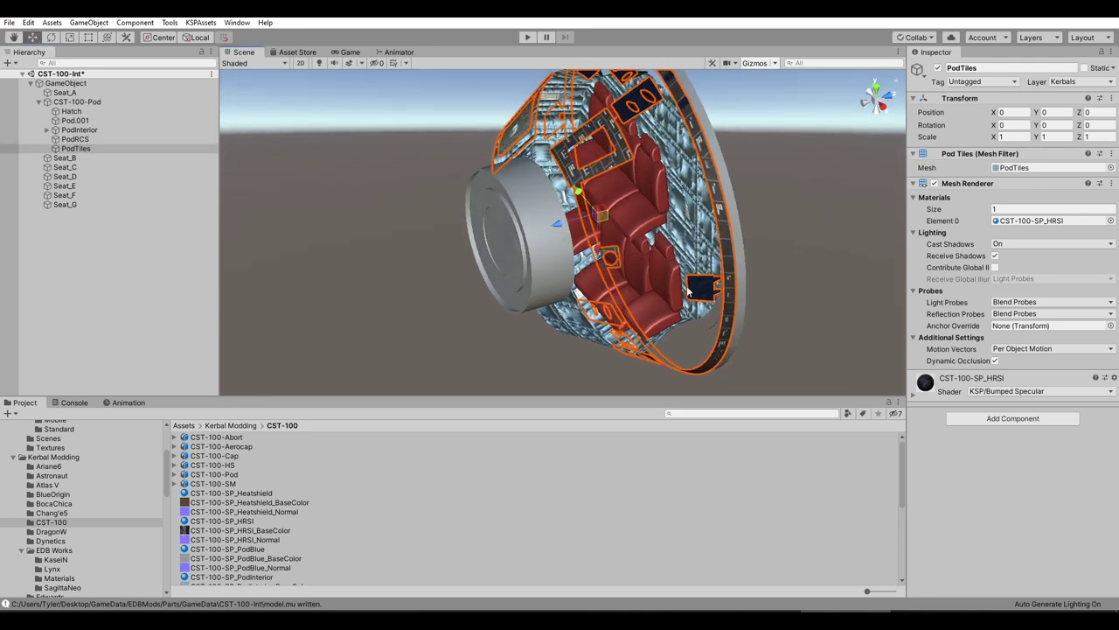
right_click(969, 192)
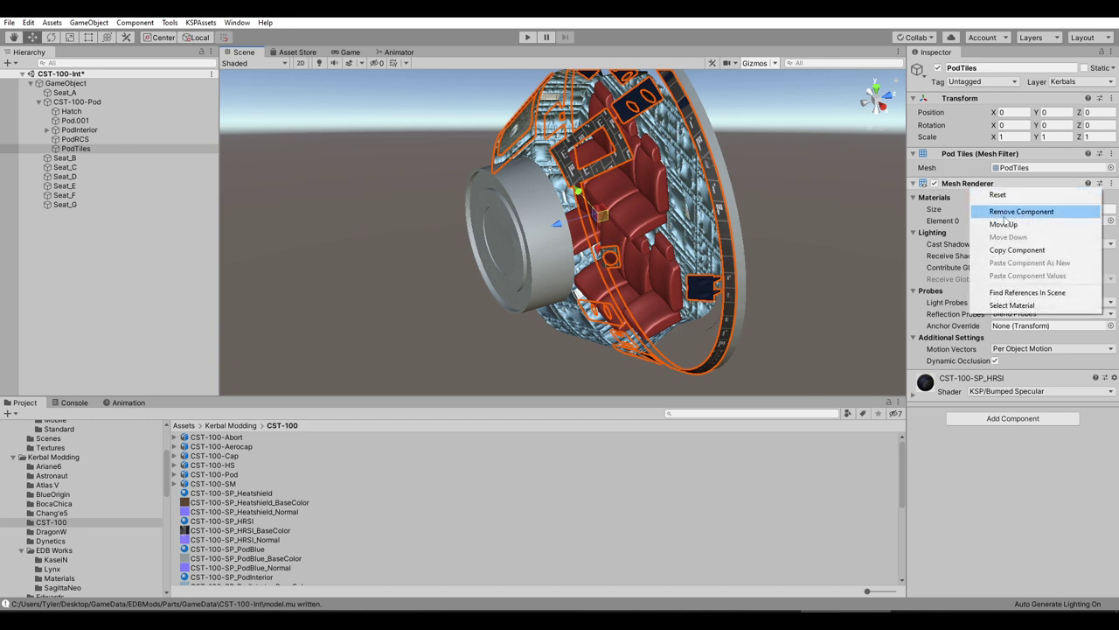
click(1006, 211)
click(83, 149)
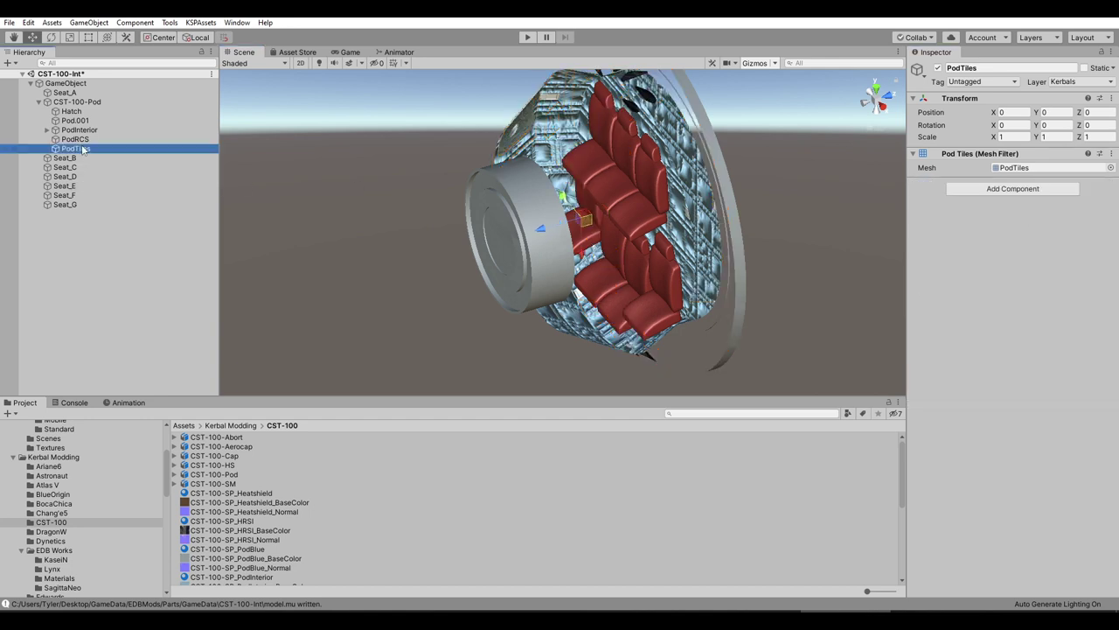
key(Delete)
- Delete the exterior objects PodRCS and Pod.001 from CST-100-Pod
click(80, 142)
key(Delete)
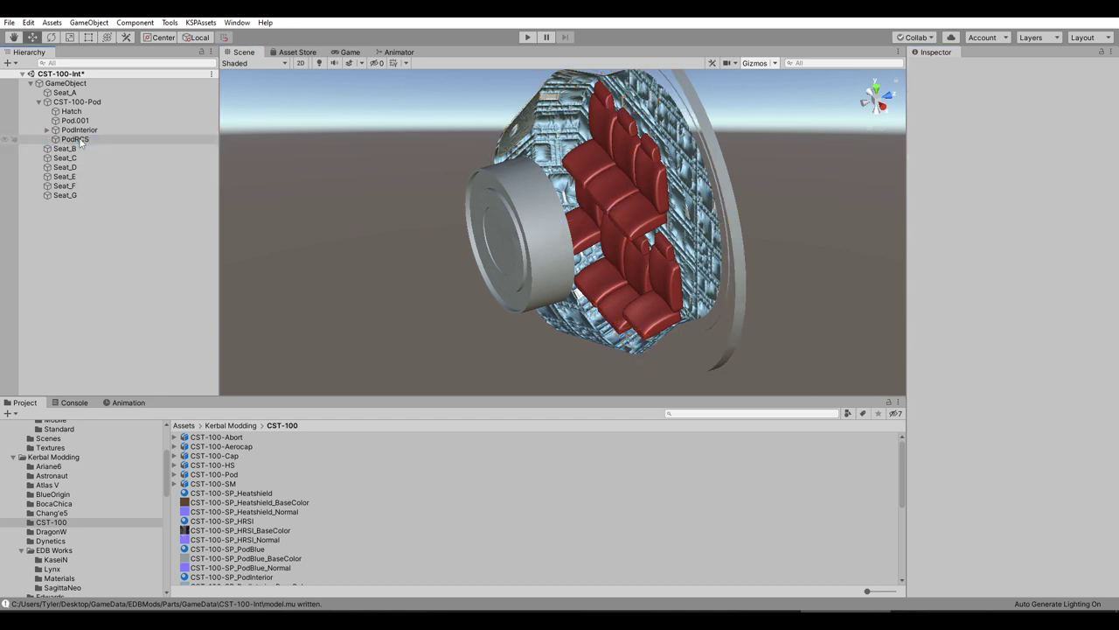
alt+drag(560, 222, 350, 229)
click(682, 128)
key(Delete)
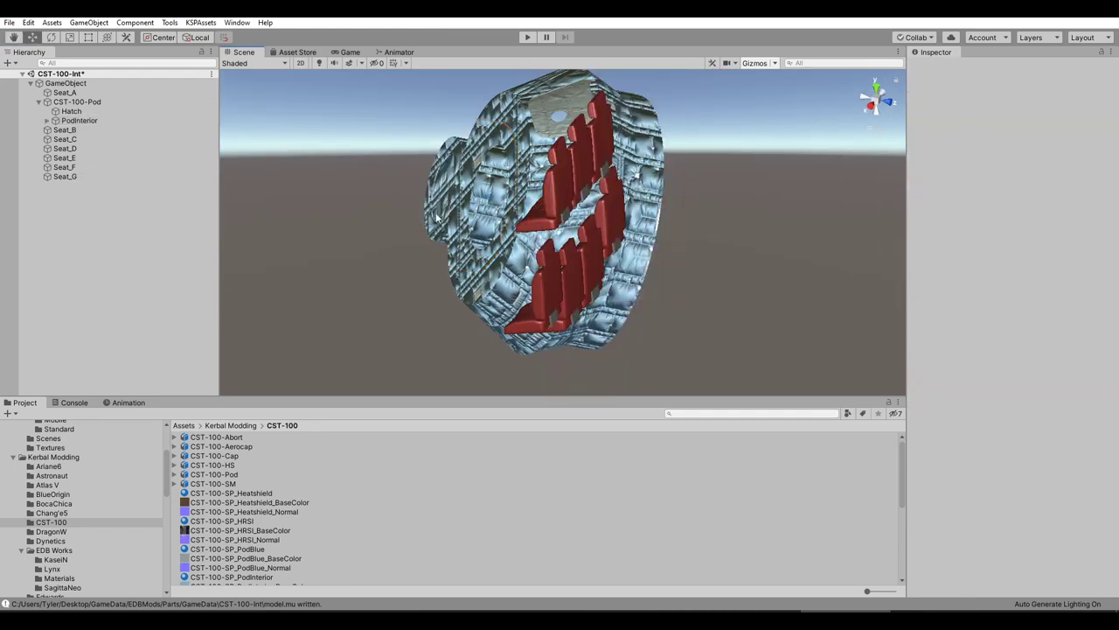
- Check the remaining PodInterior and Hatch, write GameObject's model to CST-100-Int with PNG textures, and save the scene
click(436, 214)
alt+drag(437, 214, 577, 249)
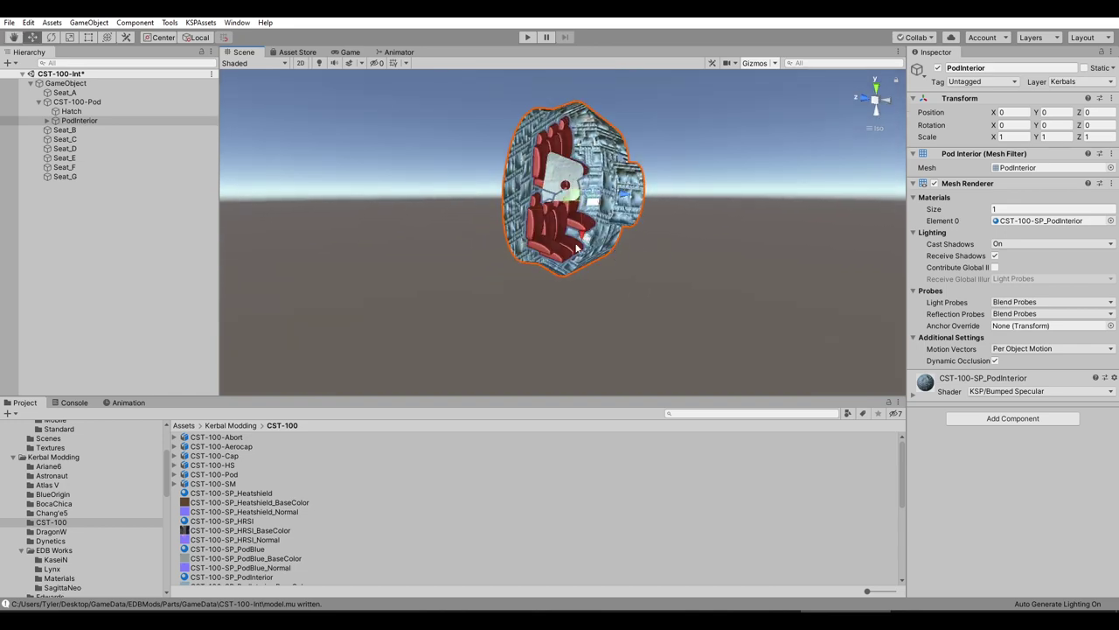
click(71, 111)
mouse_move(472, 189)
alt+mouse_down()
mouse_move(431, 188)
mouse_move(487, 169)
mouse_move(460, 166)
mouse_move(513, 195)
mouse_move(660, 214)
mouse_move(489, 133)
mouse_move(411, 136)
mouse_move(532, 130)
mouse_move(612, 166)
mouse_move(564, 214)
mouse_move(652, 166)
mouse_move(694, 125)
mouse_move(562, 77)
mouse_move(747, 348)
mouse_move(647, 294)
alt+mouse_up()
click(81, 85)
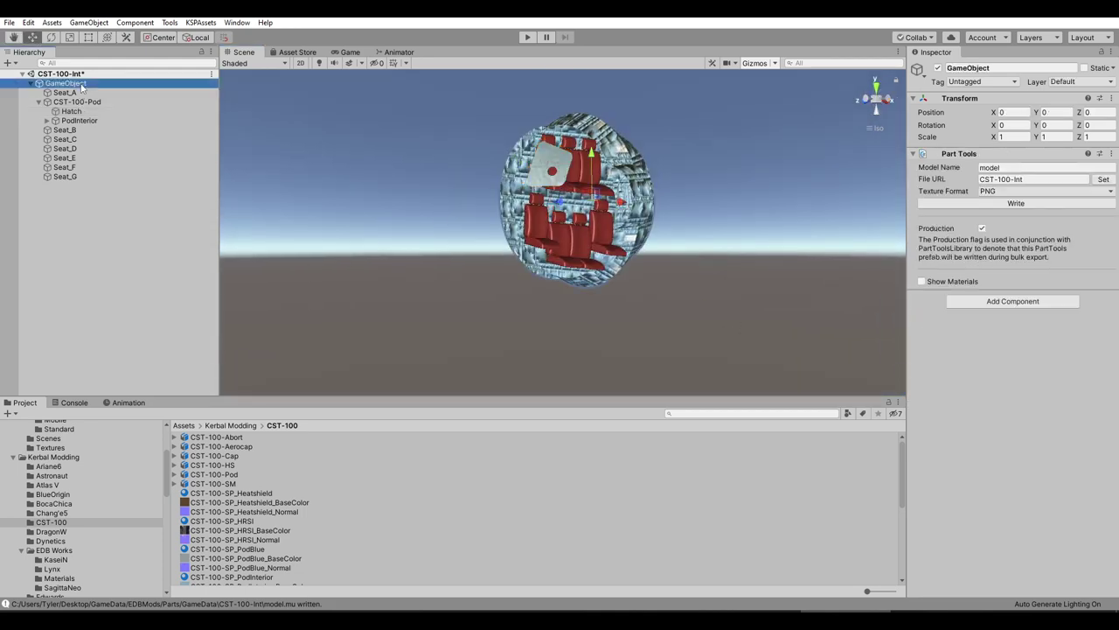
click(993, 202)
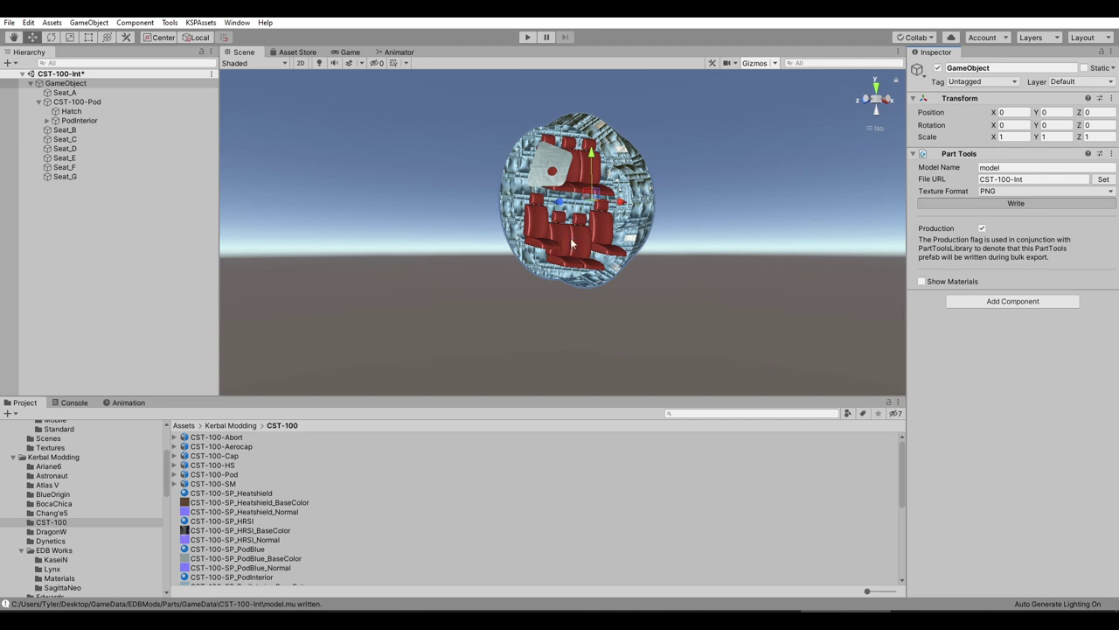
key(ctrl+s)
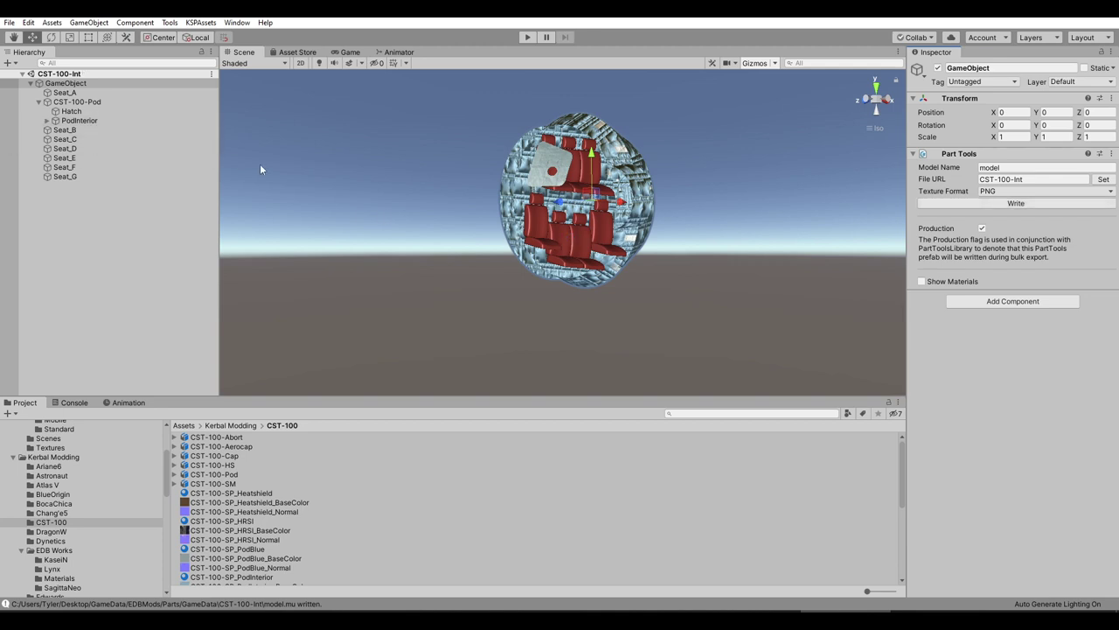